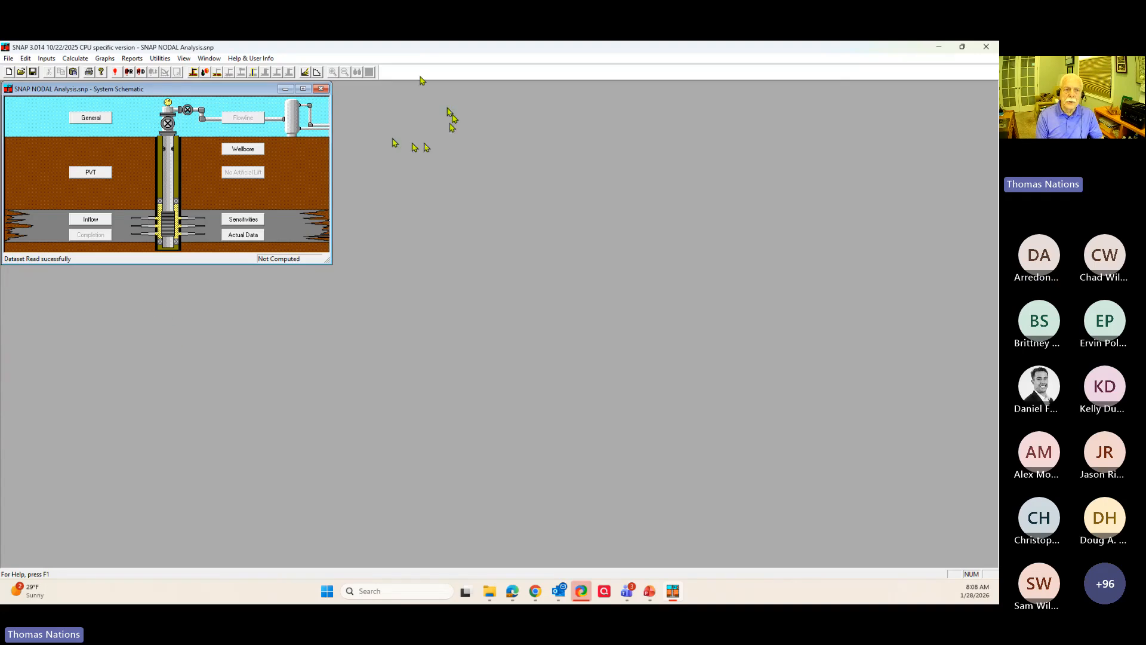
- Move the NODAL analysis System Schematic window away from the corner of the workspace
left_click_drag(158, 89, 400, 159)
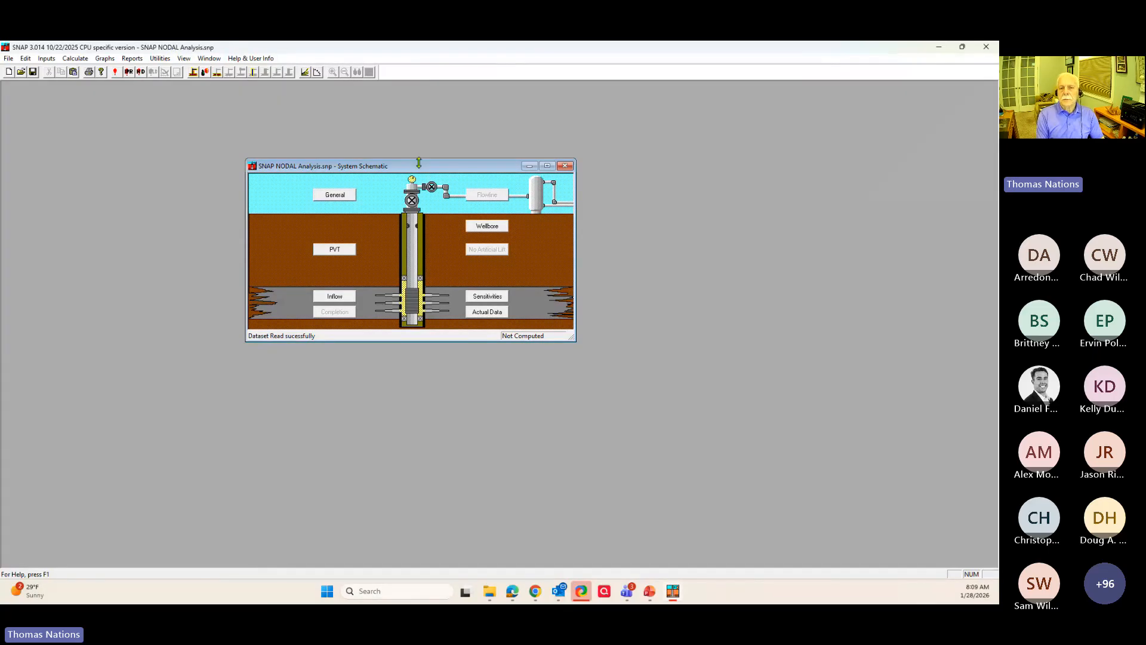
left_click_drag(414, 168, 382, 142)
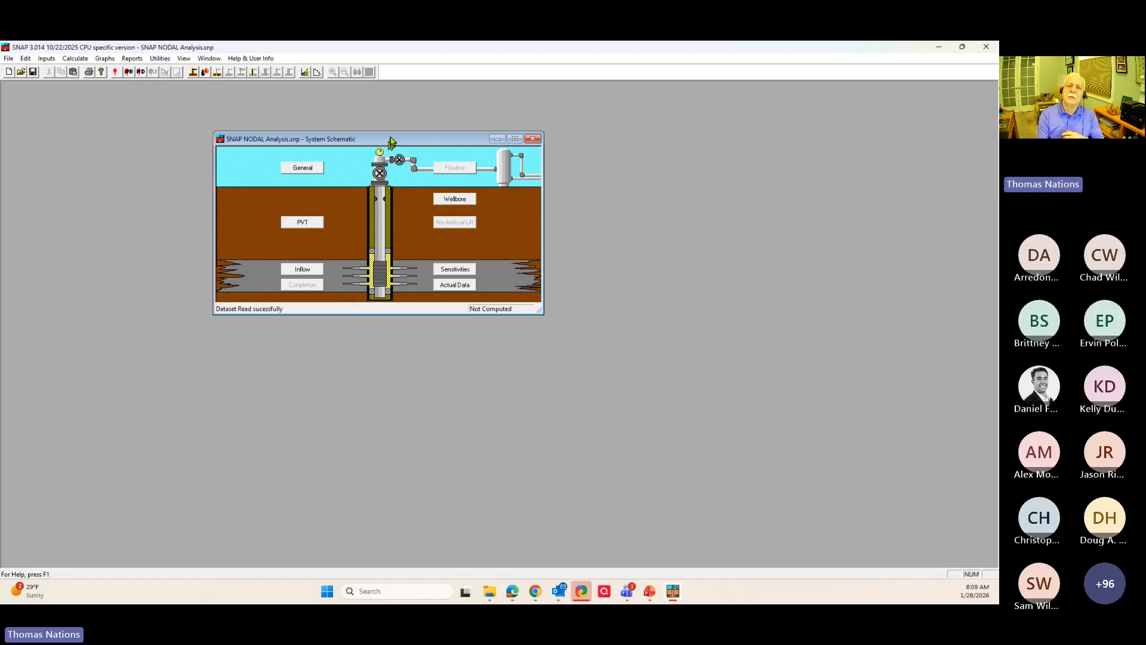
mouse_move(391, 142)
left_mouse_down()
mouse_move(349, 240)
mouse_move(424, 130)
mouse_move(405, 130)
left_mouse_up()
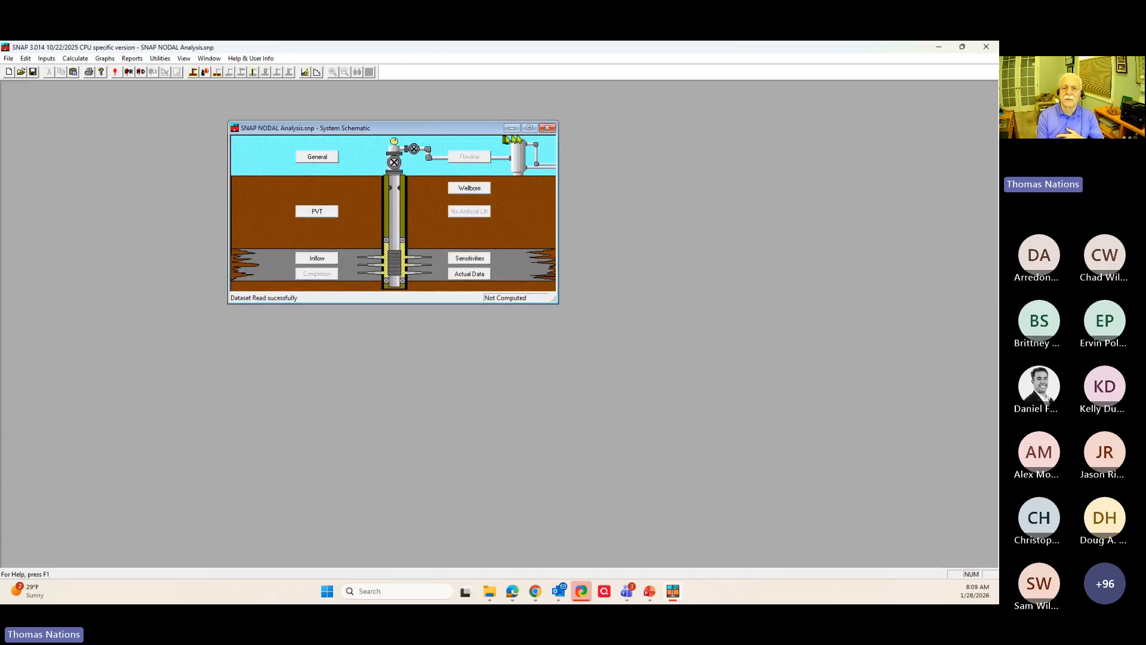
- Create a new default dataset and place its System Schematic window so that both schematics can be seen
left_click(9, 72)
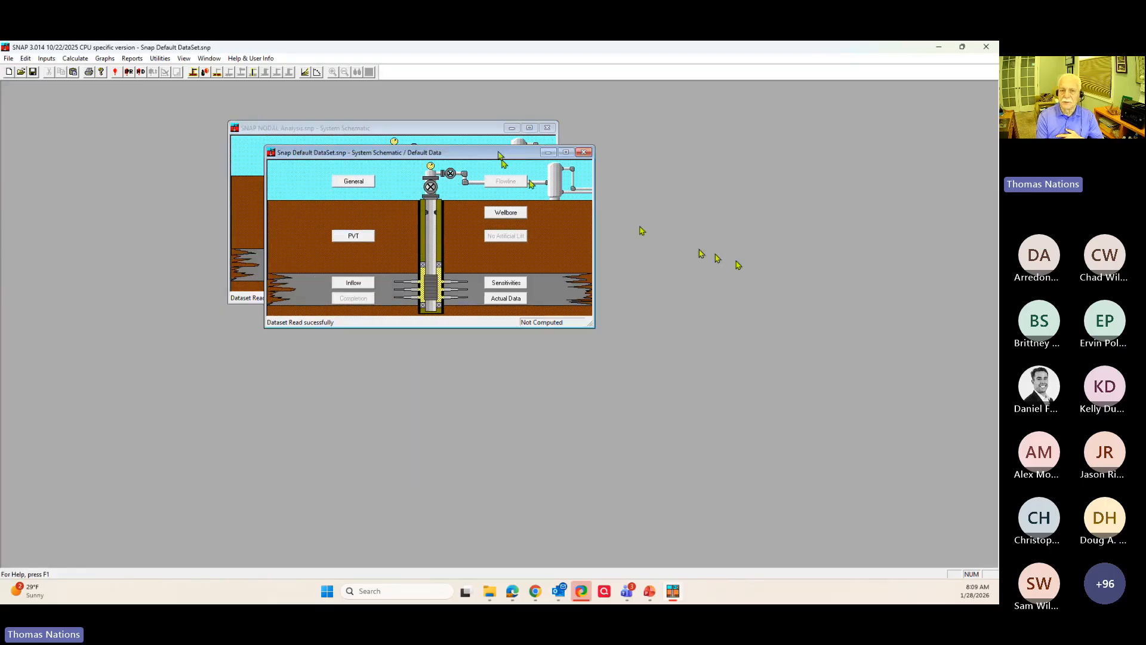
left_click_drag(469, 144, 471, 130)
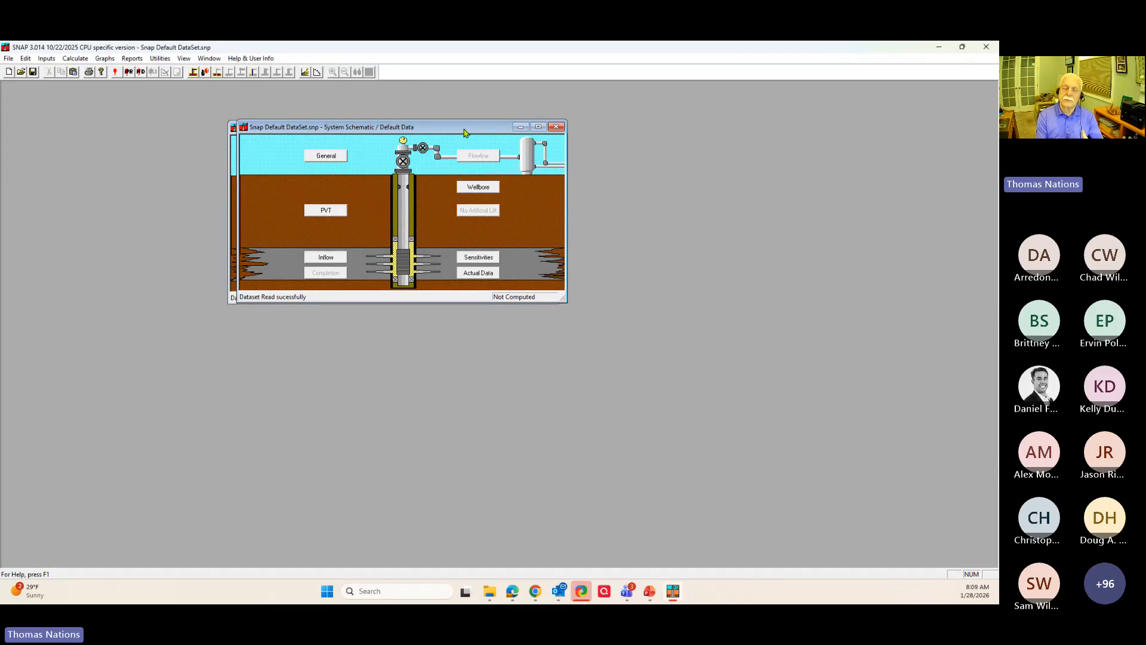
left_click_drag(465, 130, 455, 134)
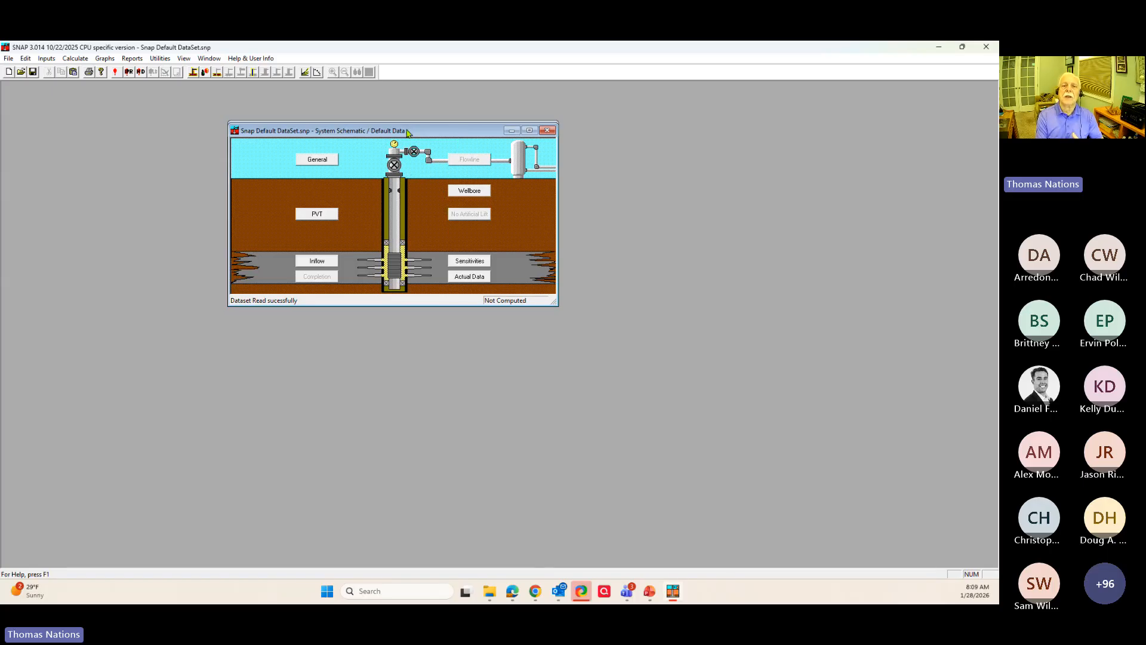
left_click_drag(404, 134, 561, 202)
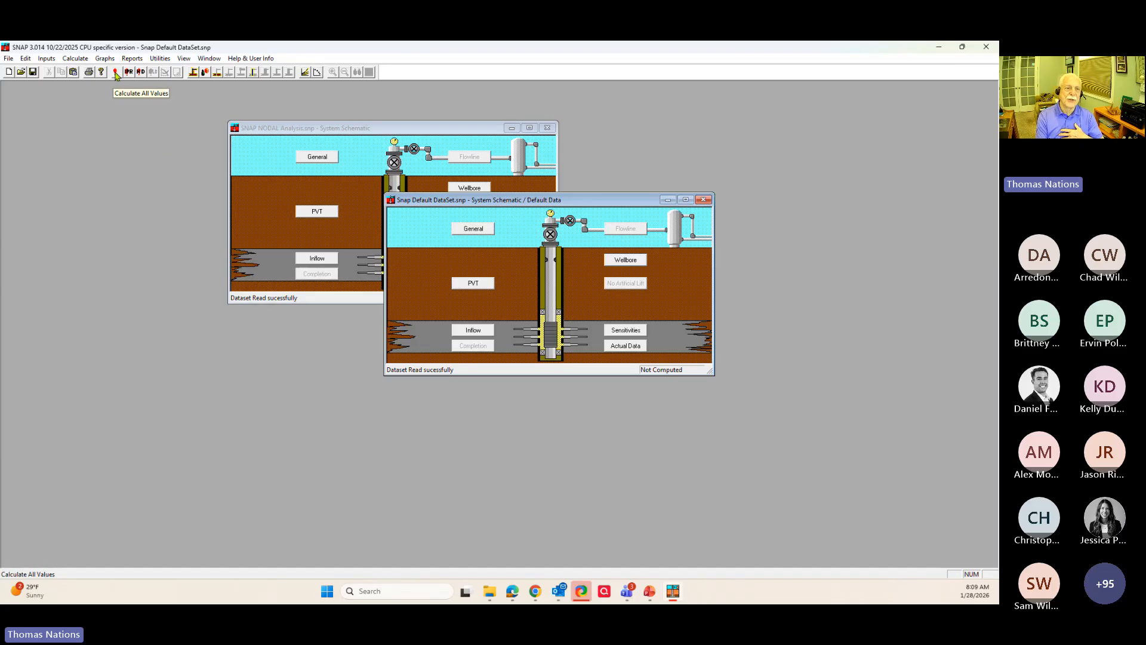
- Calculate all values for the default dataset
left_click(85, 60)
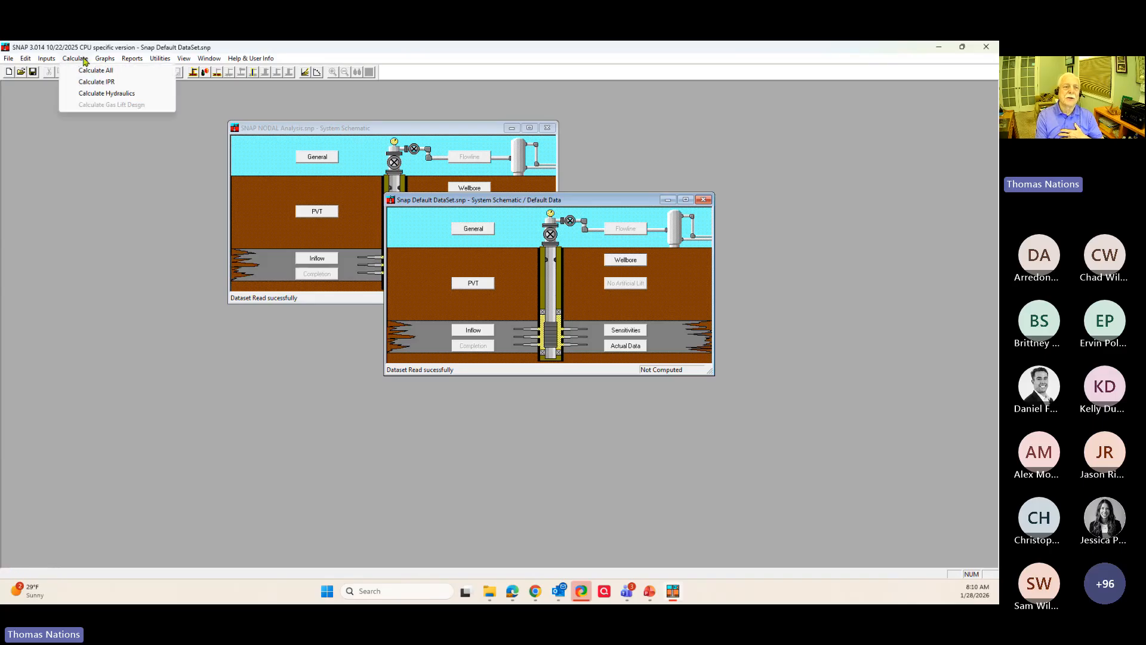
left_click(108, 70)
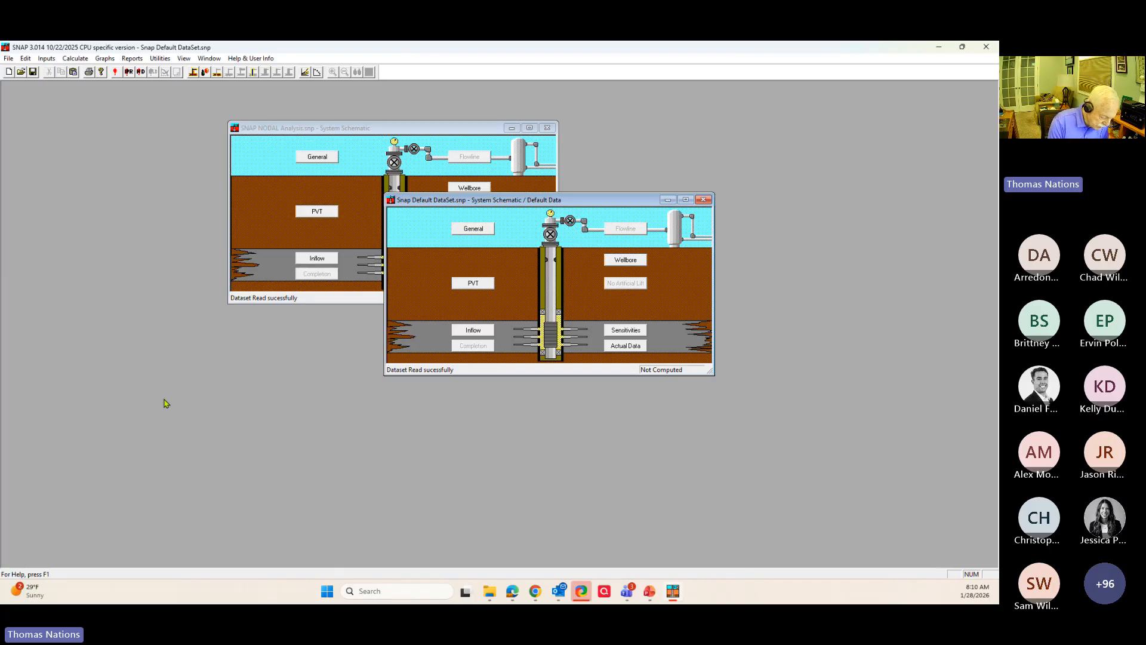
left_click(116, 72)
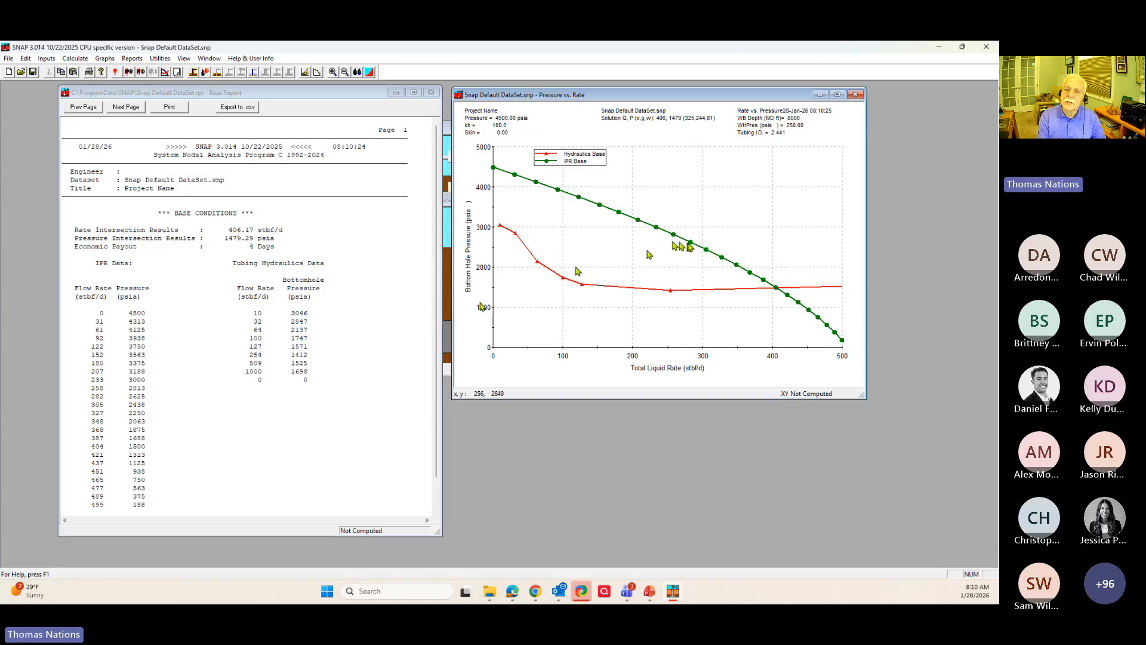
- Examine the Pressure vs. Rate graph and the Base Report side by side, and close them together with the default dataset
left_click_drag(684, 95, 727, 126)
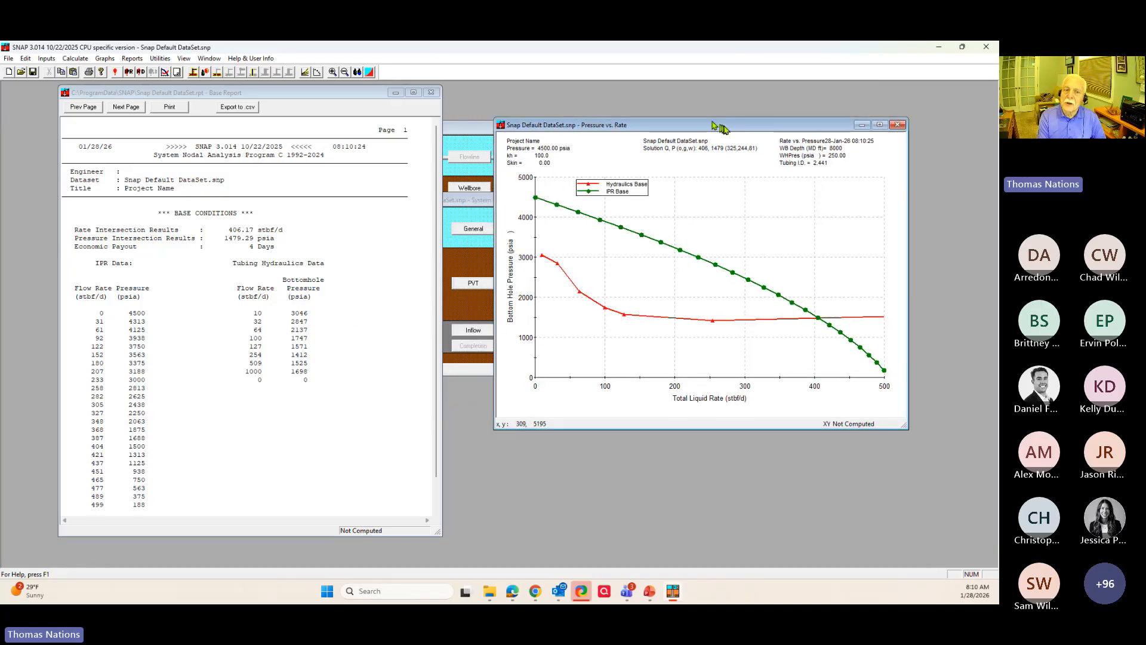
mouse_move(254, 96)
left_mouse_down()
mouse_move(245, 119)
mouse_move(267, 104)
left_mouse_up()
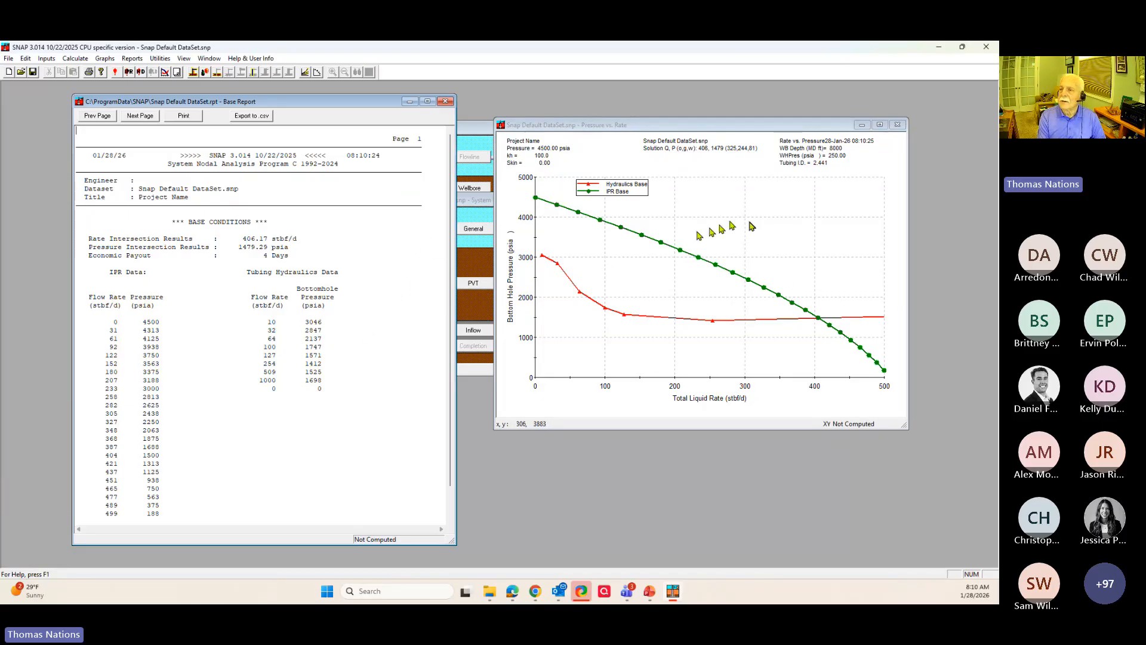
left_click(897, 127)
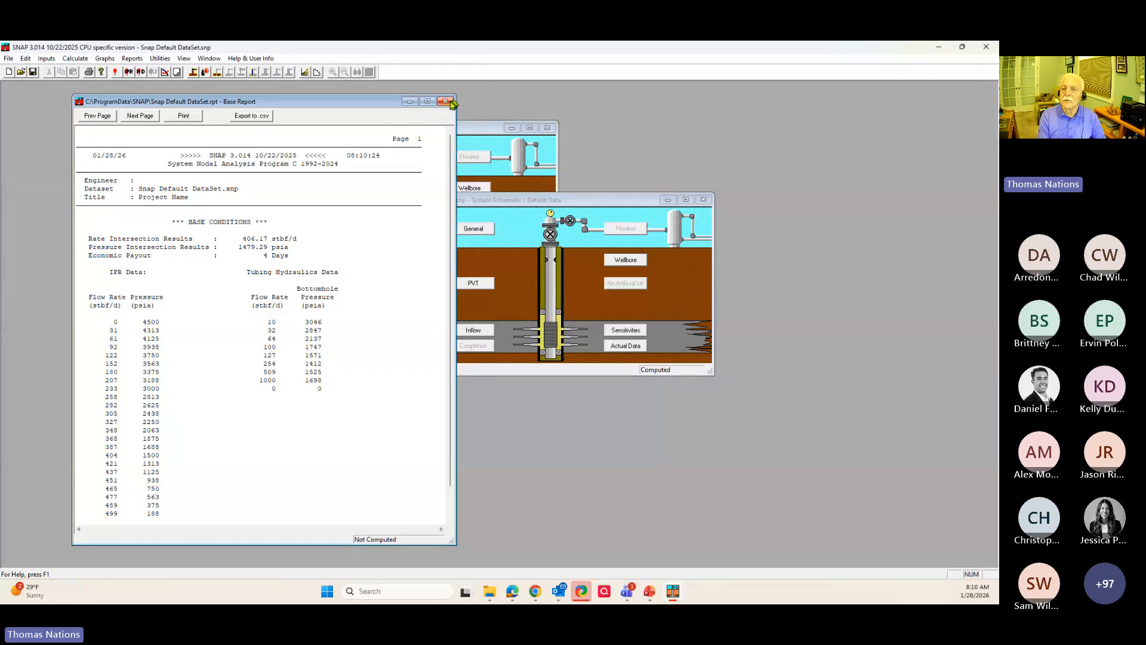
left_click(445, 102)
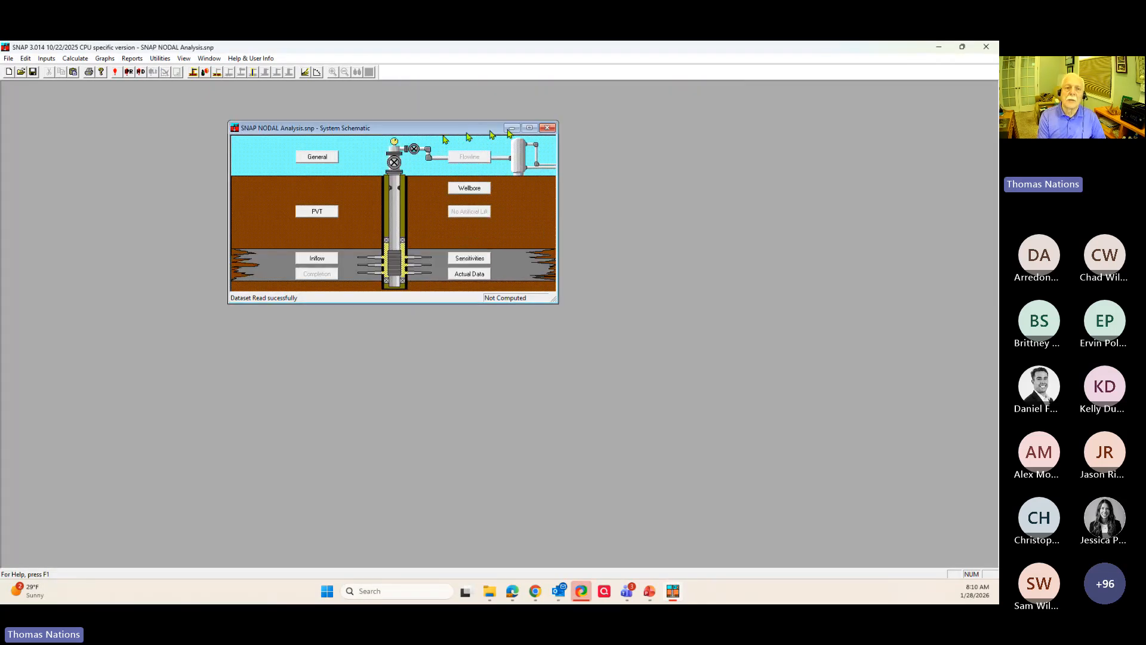
- Move the NODAL analysis System Schematic window close to the upper-left corner of the workspace
left_click_drag(336, 129, 279, 155)
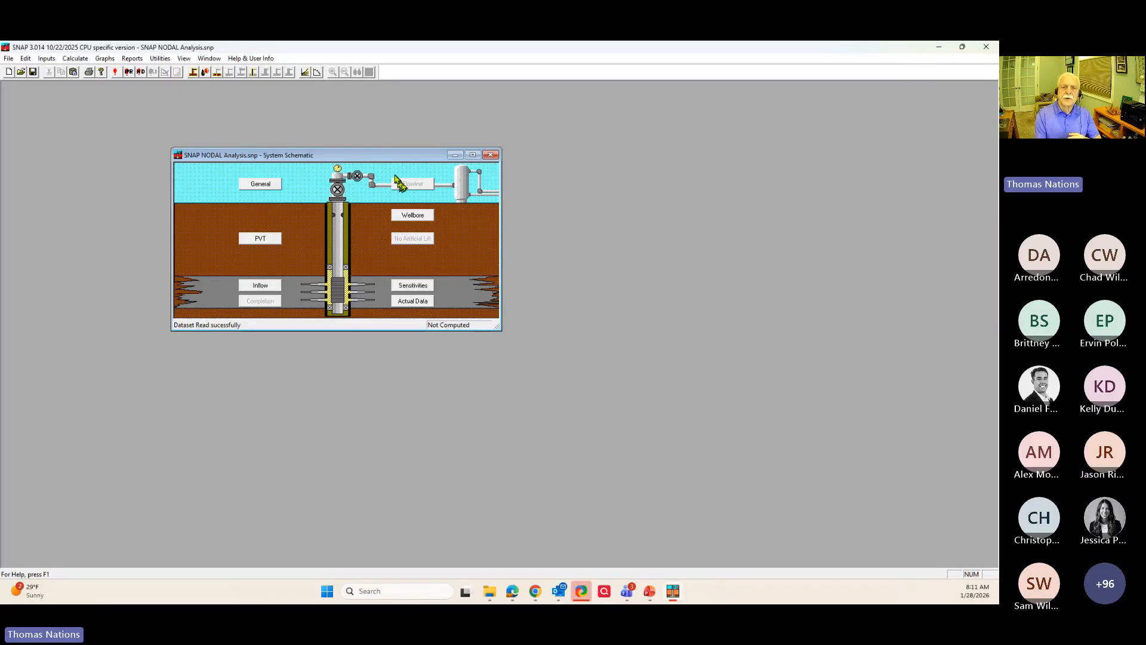
left_click_drag(365, 156, 309, 156)
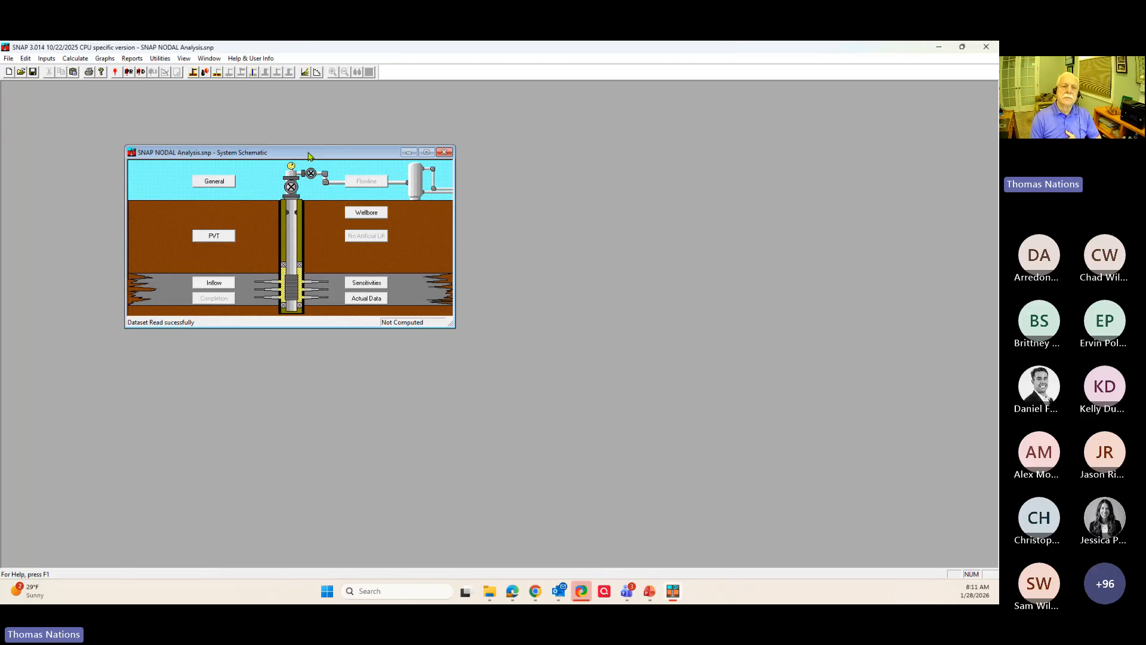
left_click_drag(309, 156, 247, 123)
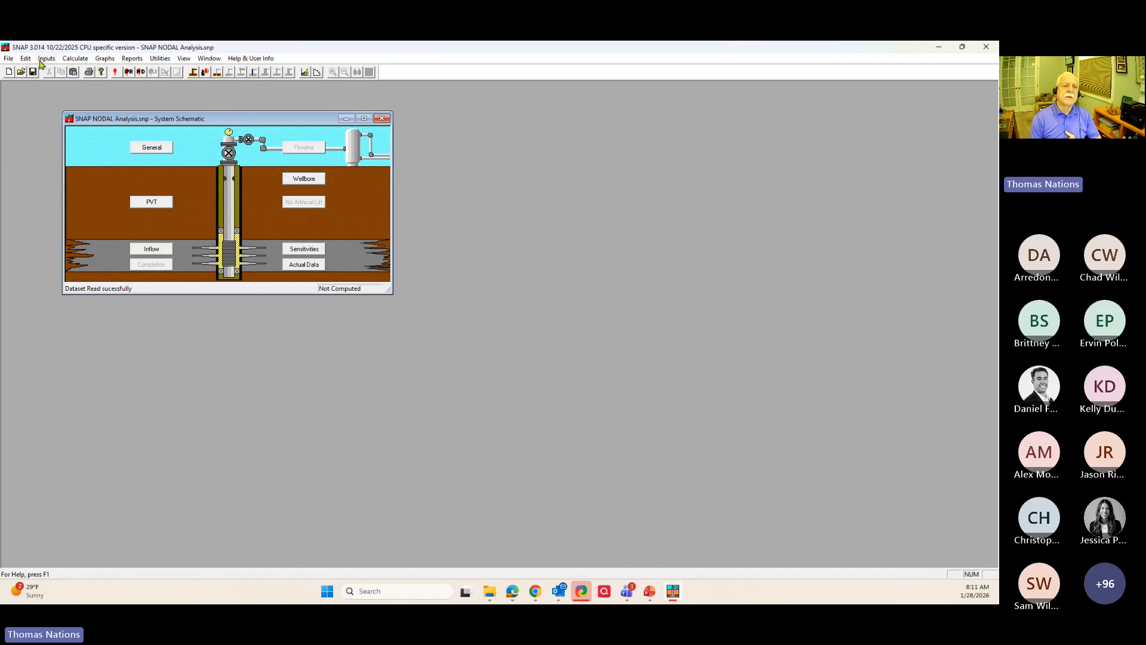
- Review the General project definition of the NODAL analysis dataset and accept its settings
left_click(154, 149)
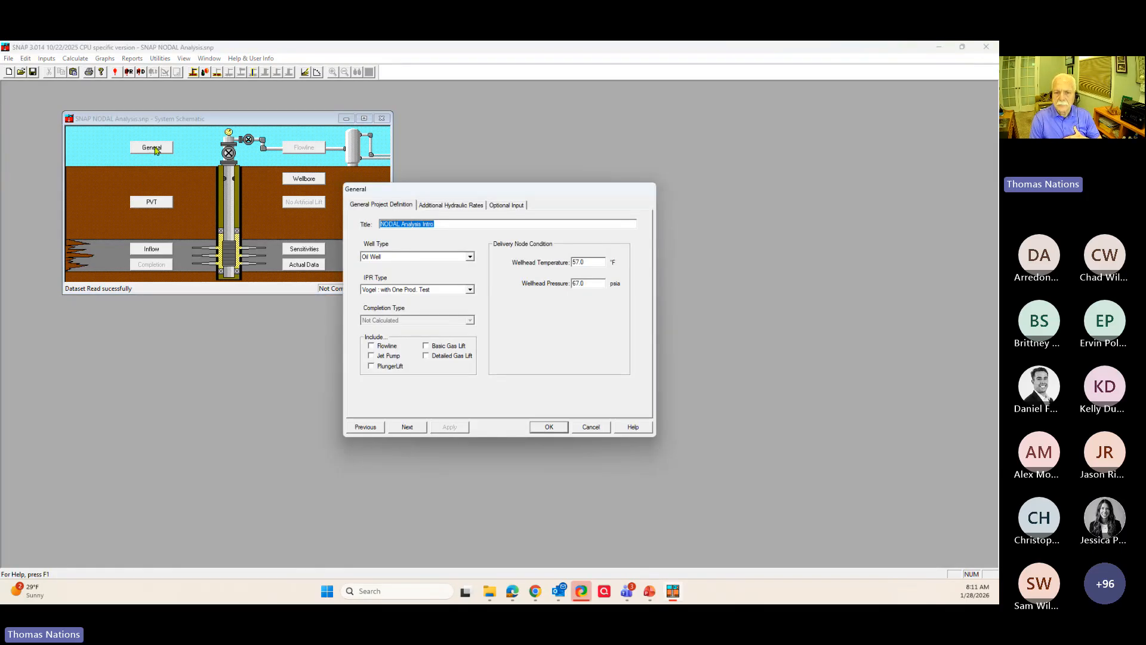
key("Return")
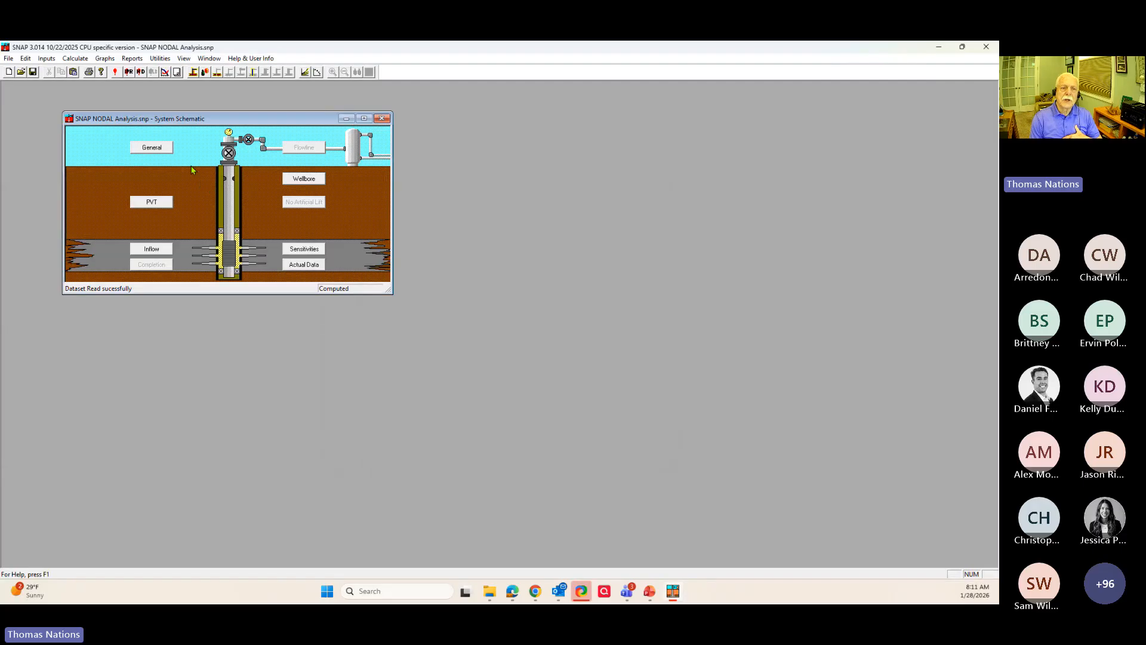
left_click(51, 61)
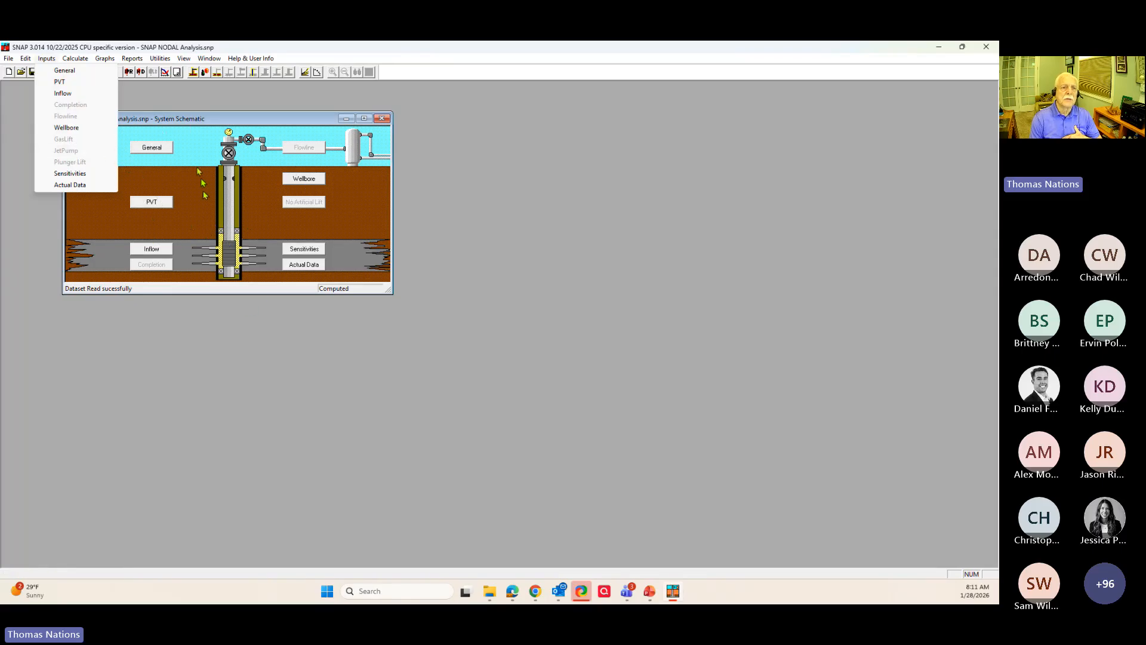
left_click(223, 92)
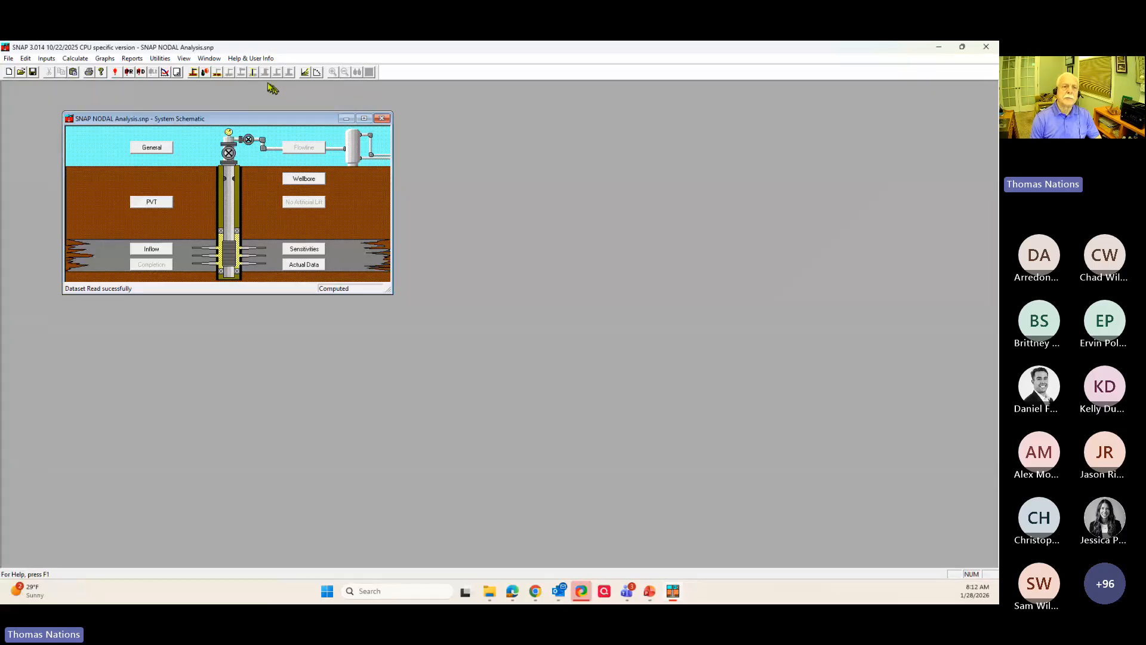
left_click(12, 60)
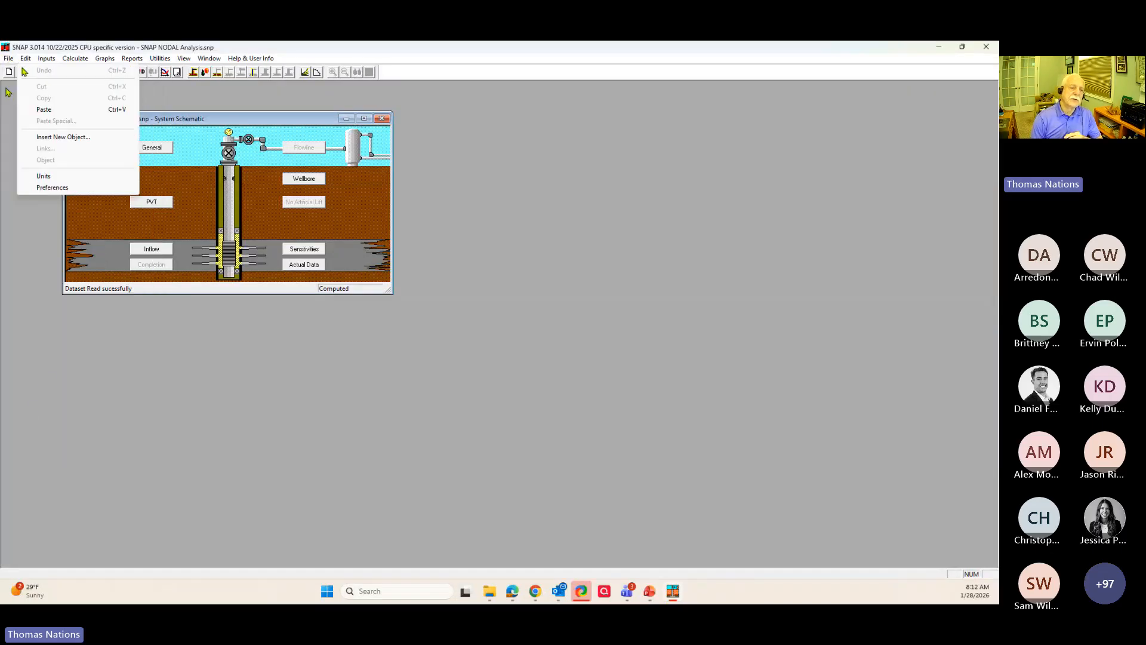
left_click(19, 53)
left_click(14, 58)
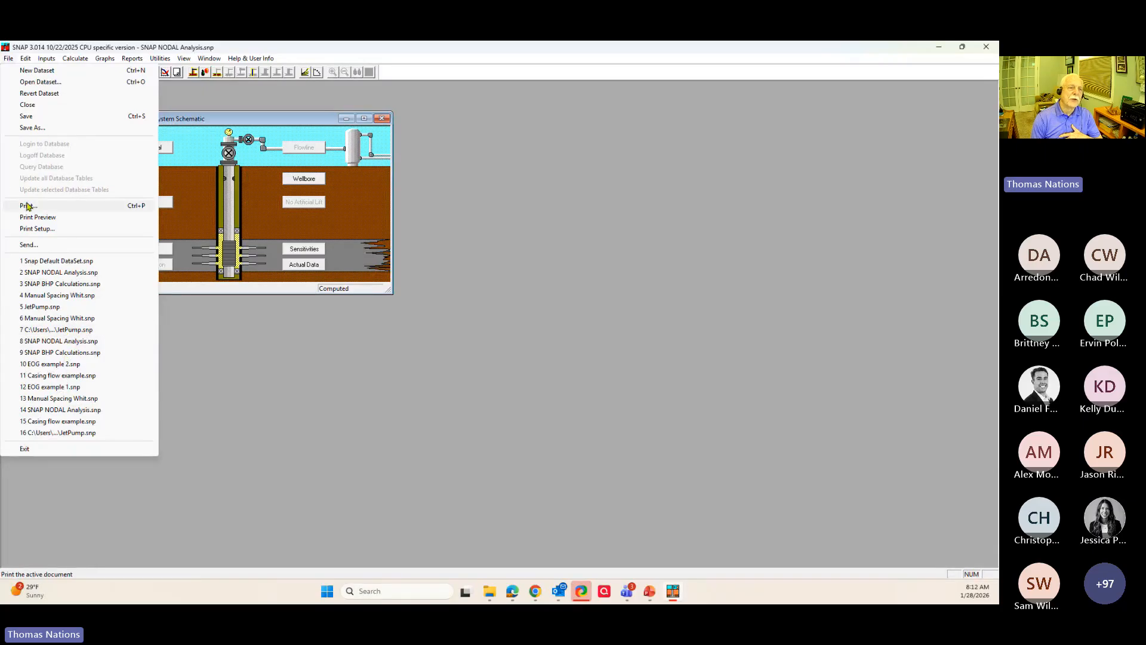
left_click(9, 59)
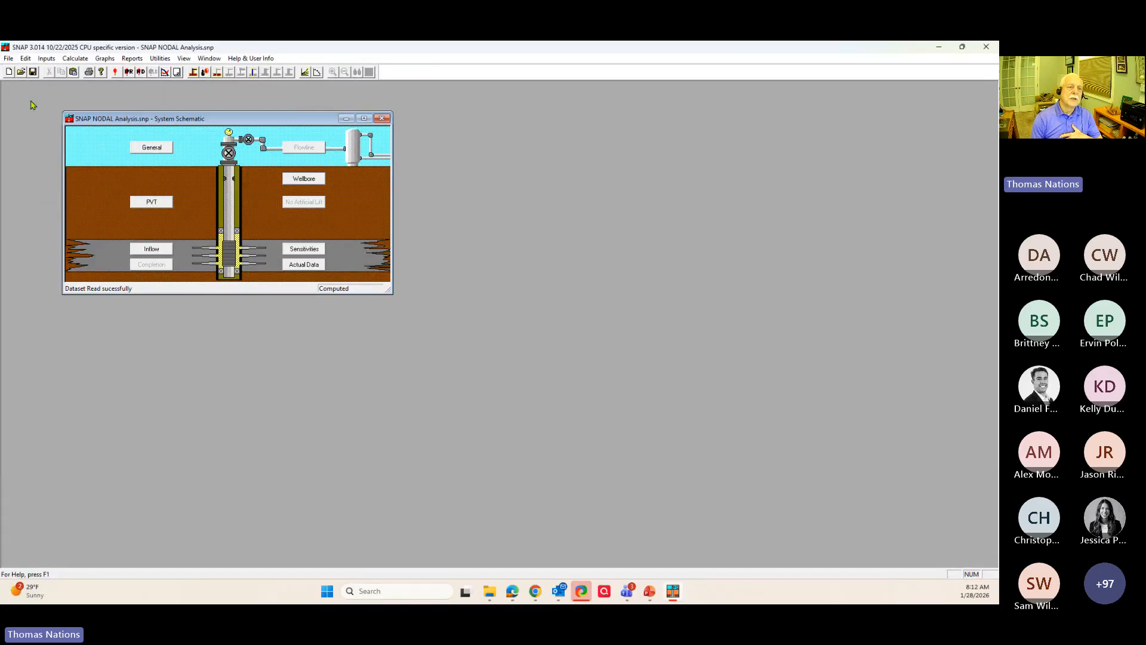
- Open the units settings, allowing reports and graphs to be closed, review the unit of each quantity and cancel
left_click(9, 58)
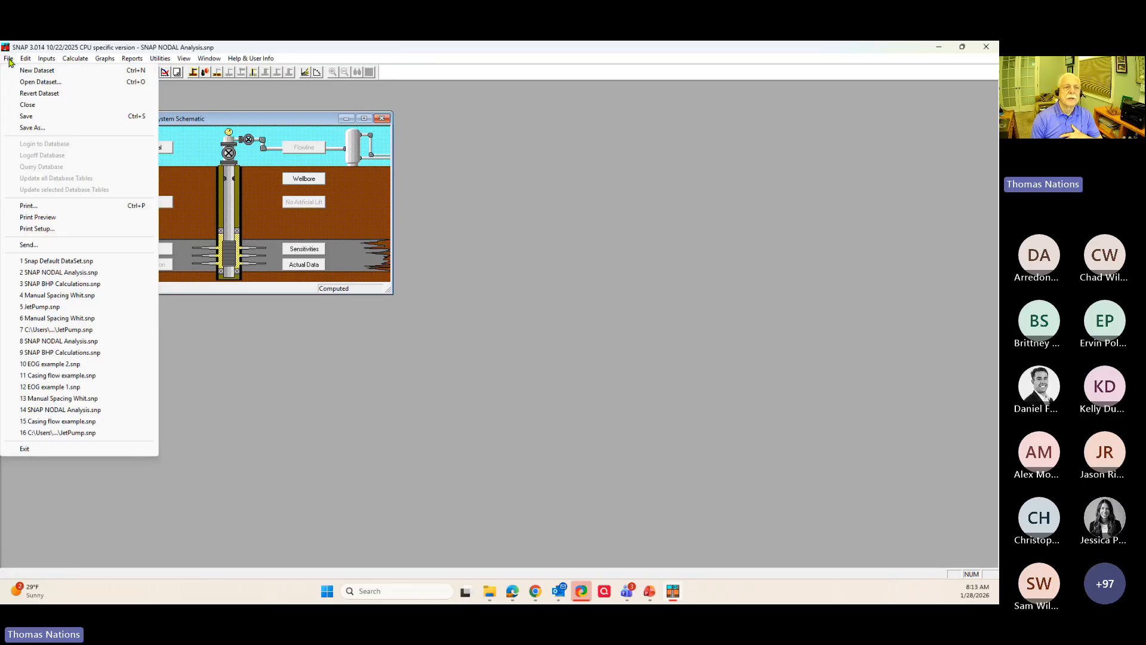
mouse_move(27, 59)
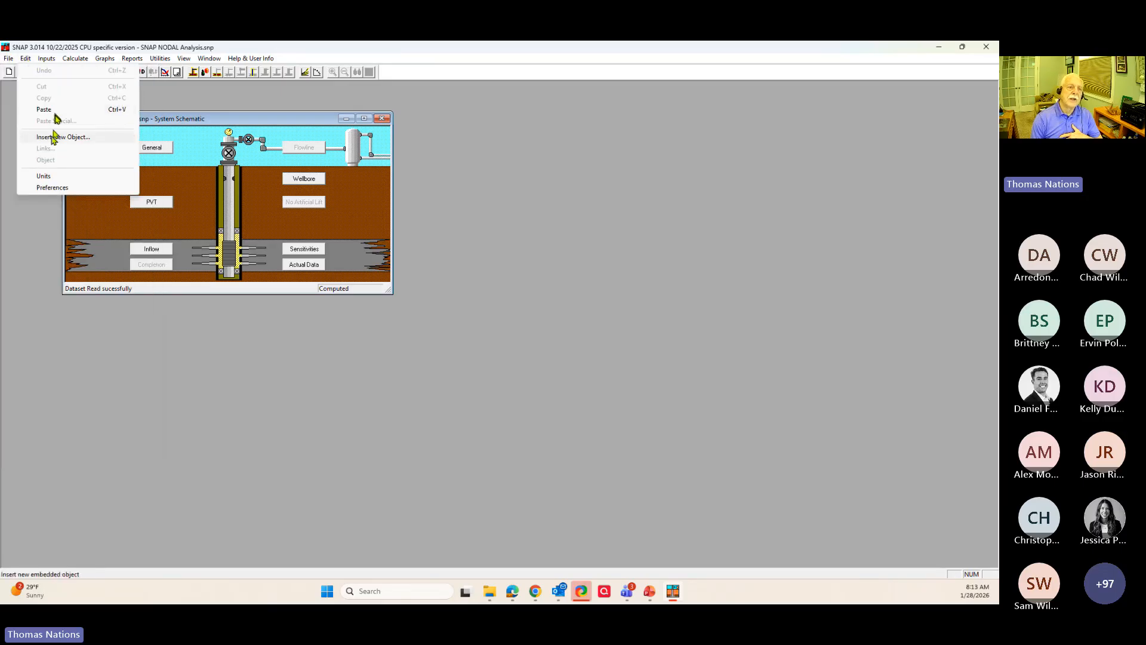
left_click(43, 175)
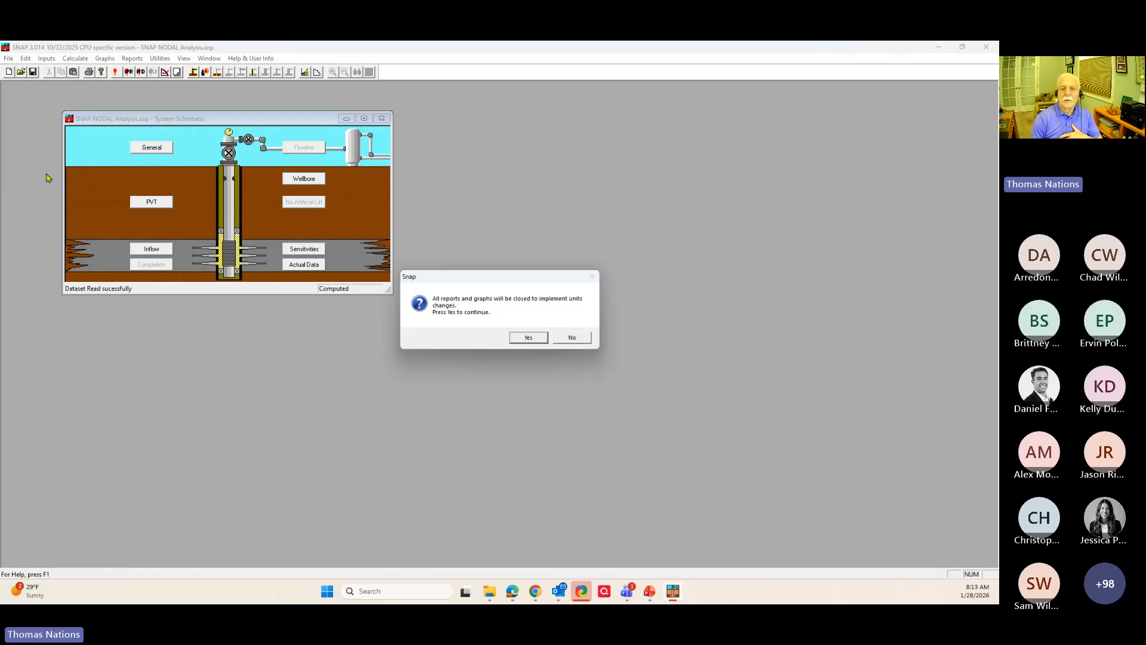
left_click(516, 339)
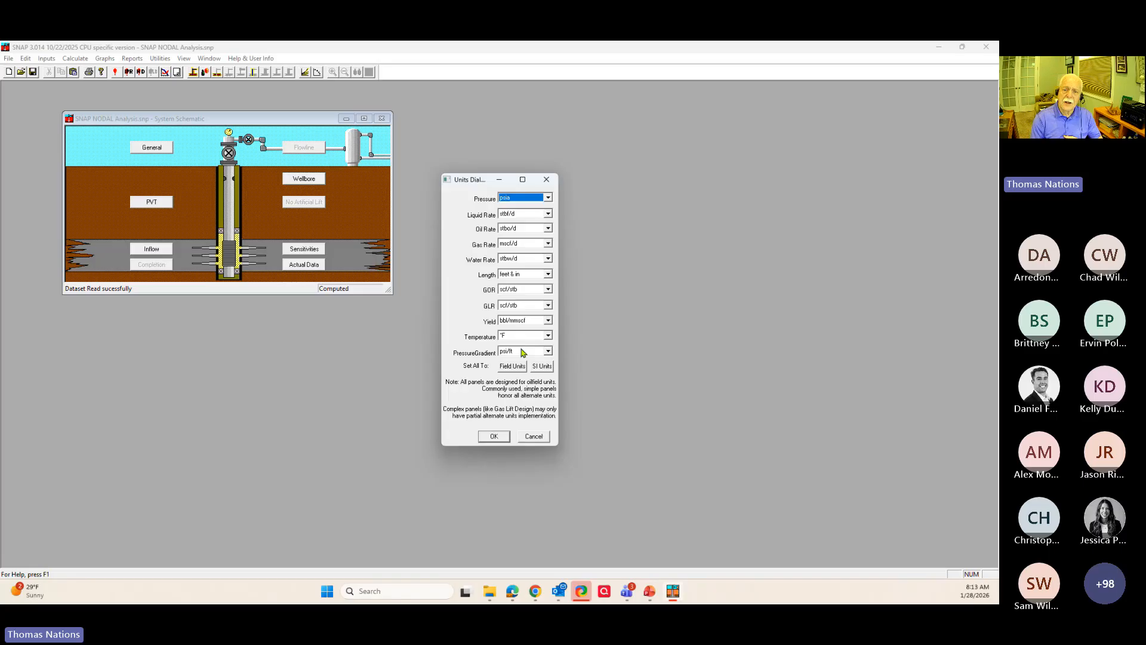
left_click(526, 440)
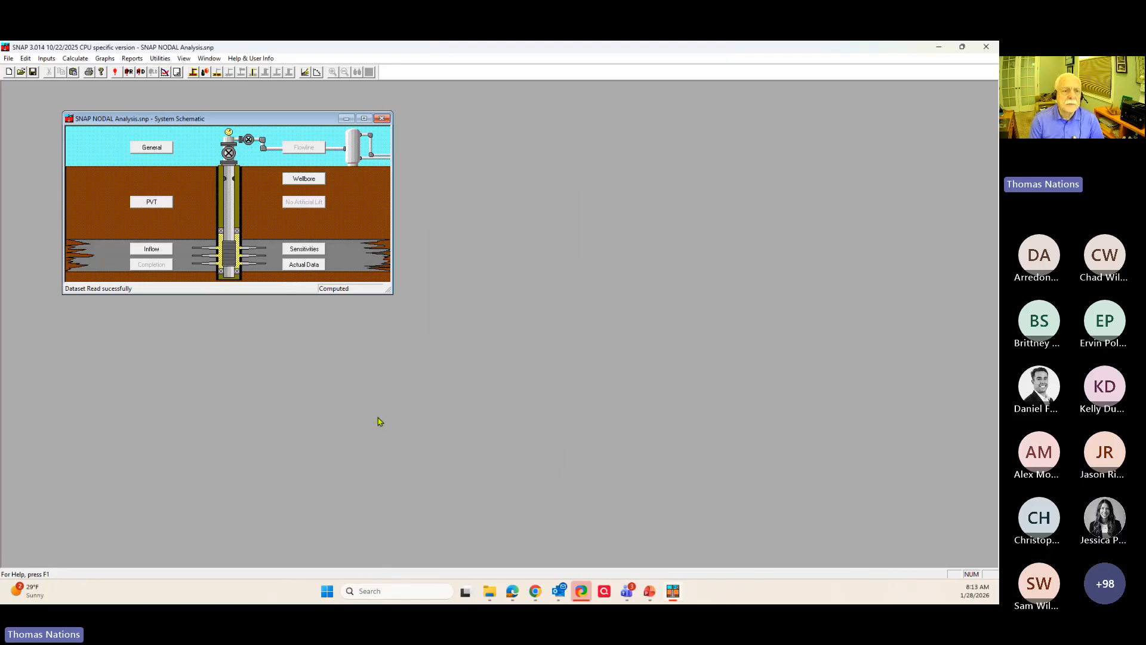
- Review the interface, gas lift, casing gradient, plotting and calculation preferences and accept them
left_click(28, 59)
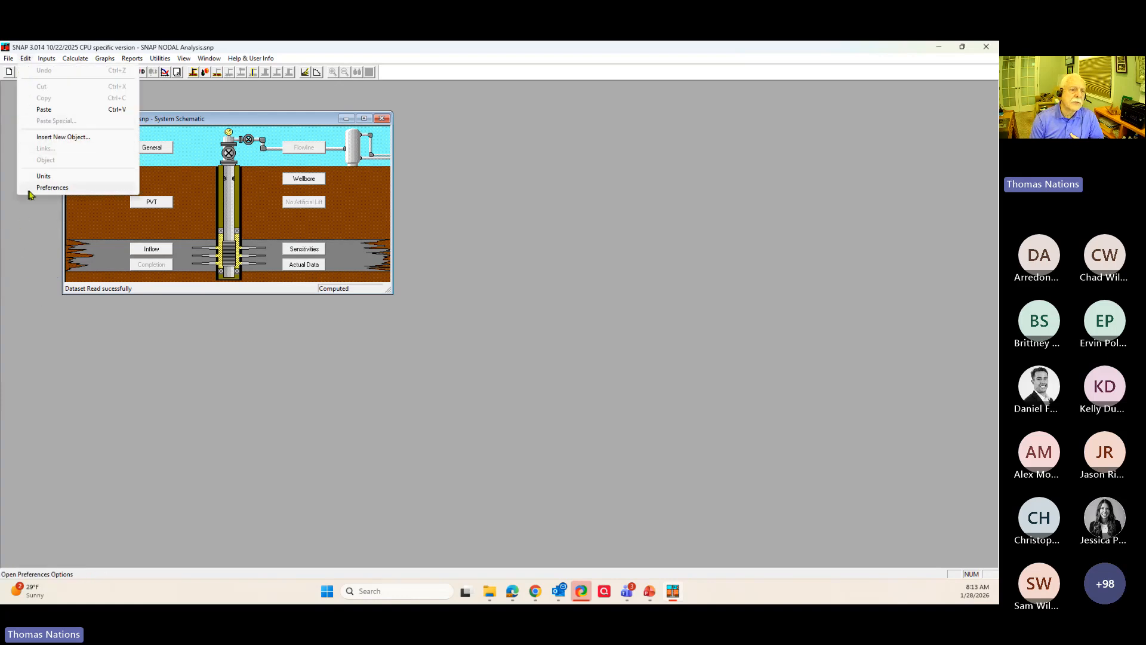
left_click(48, 189)
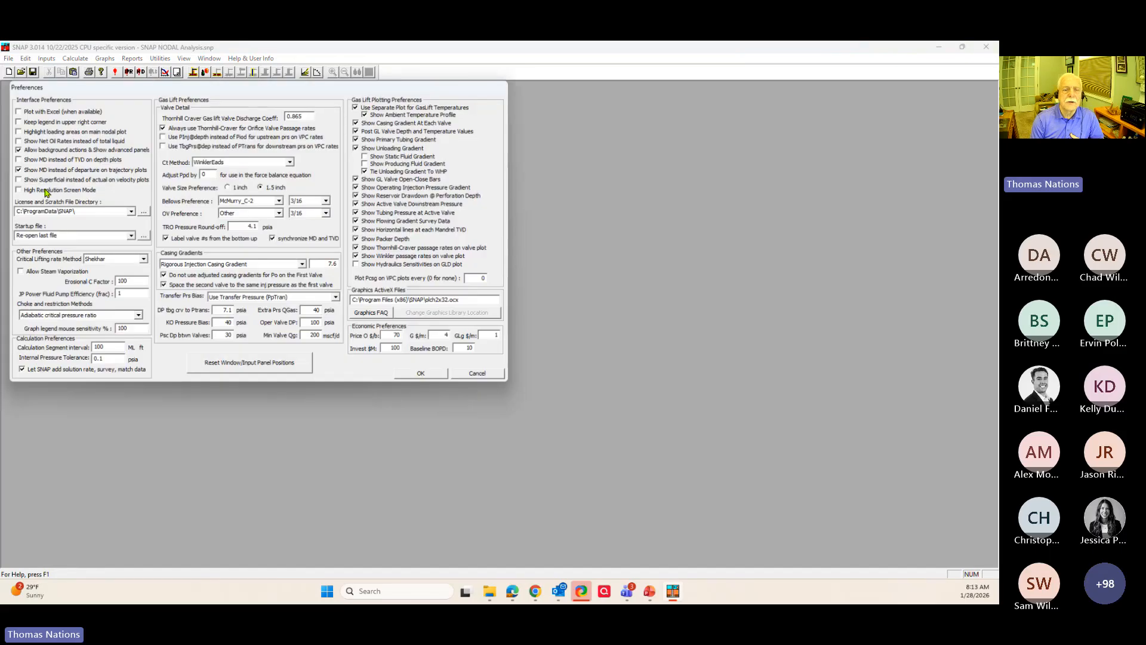
left_click_drag(253, 86, 394, 103)
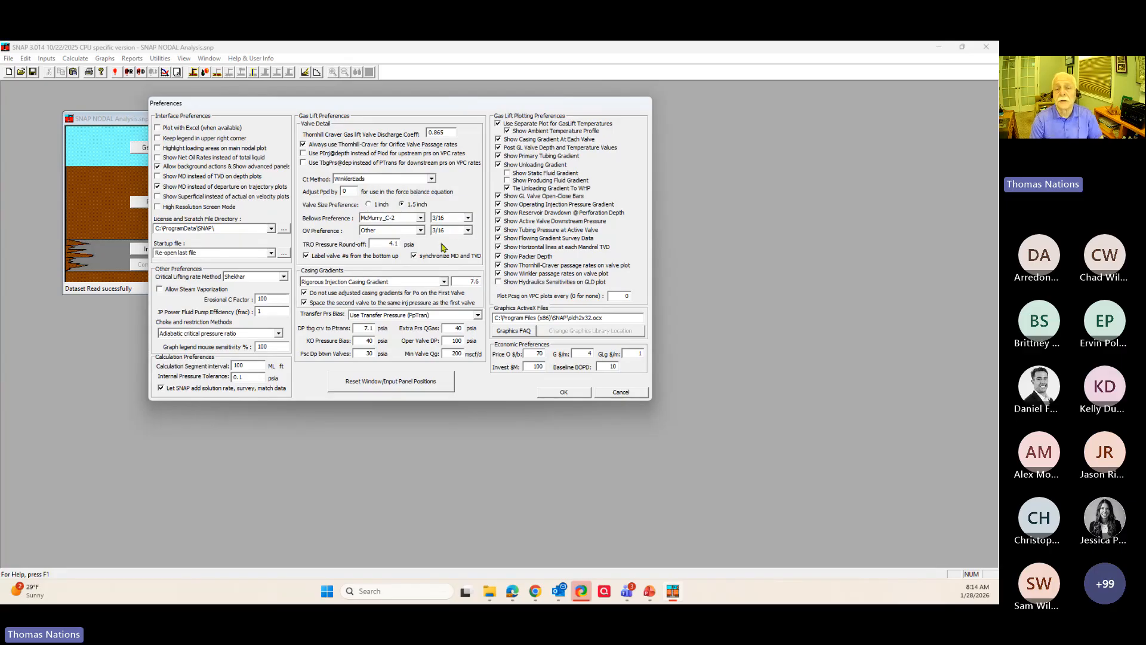
left_click(565, 393)
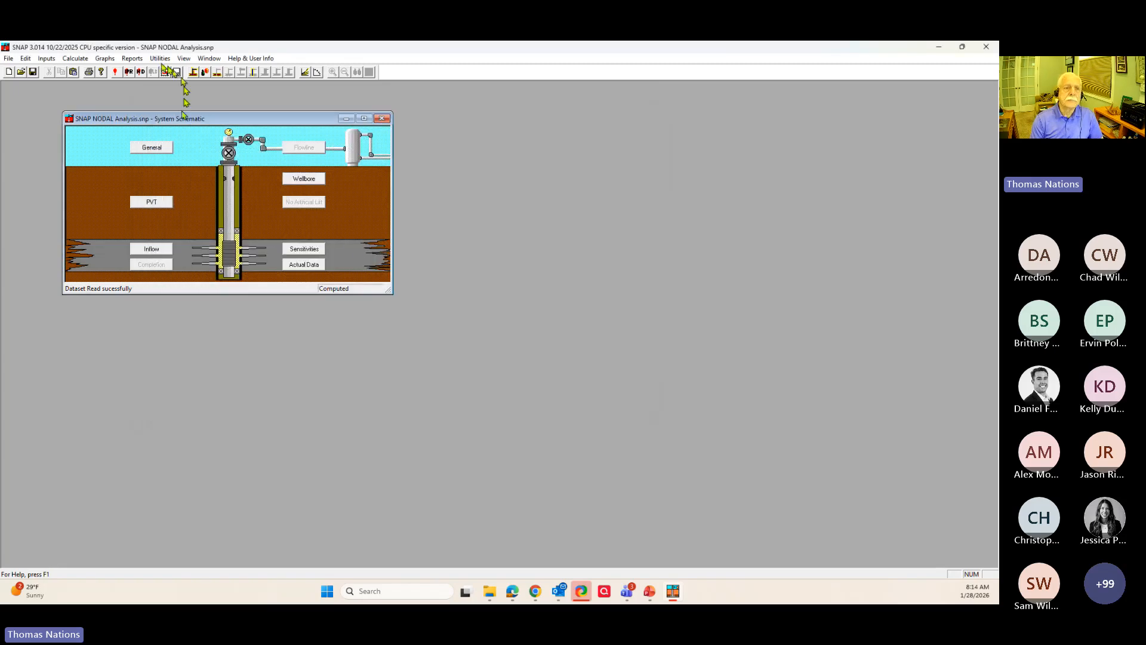
left_click(82, 60)
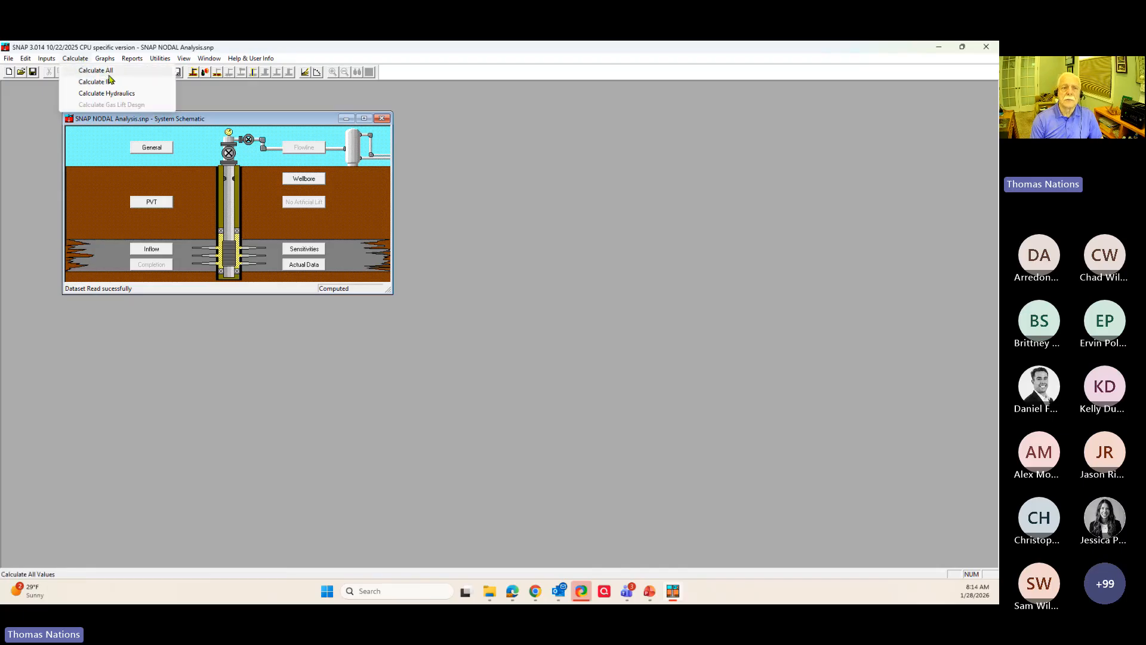
left_click(99, 70)
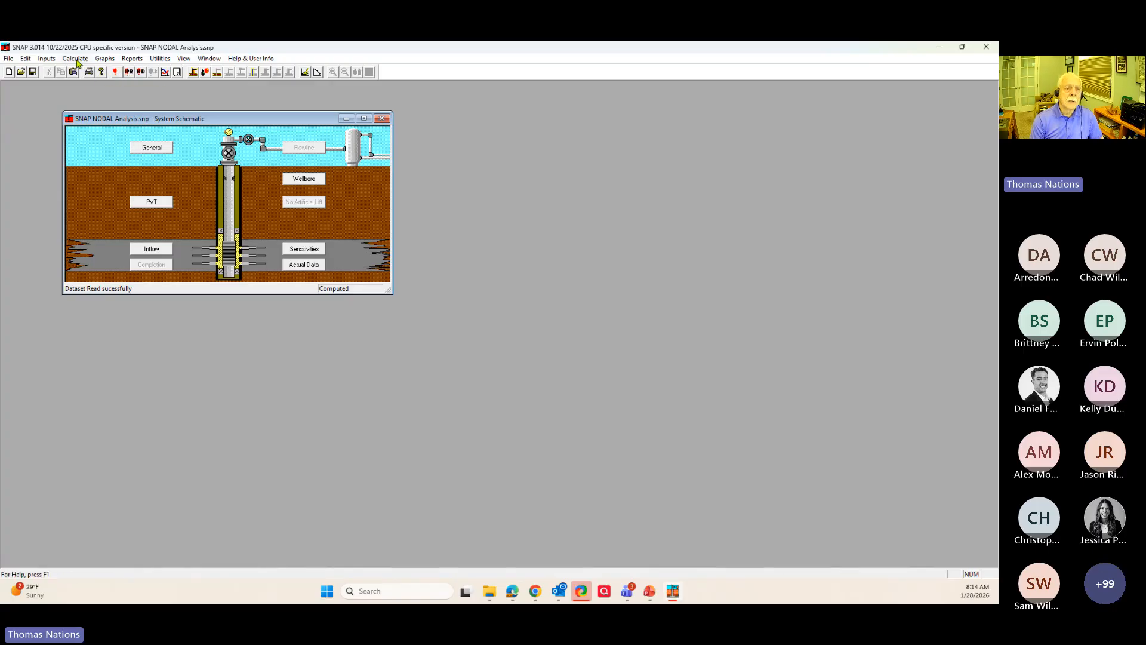
- Calculate all results of the NODAL analysis dataset to produce the Base Report and the Pressure vs. Rate graph
left_click(77, 59)
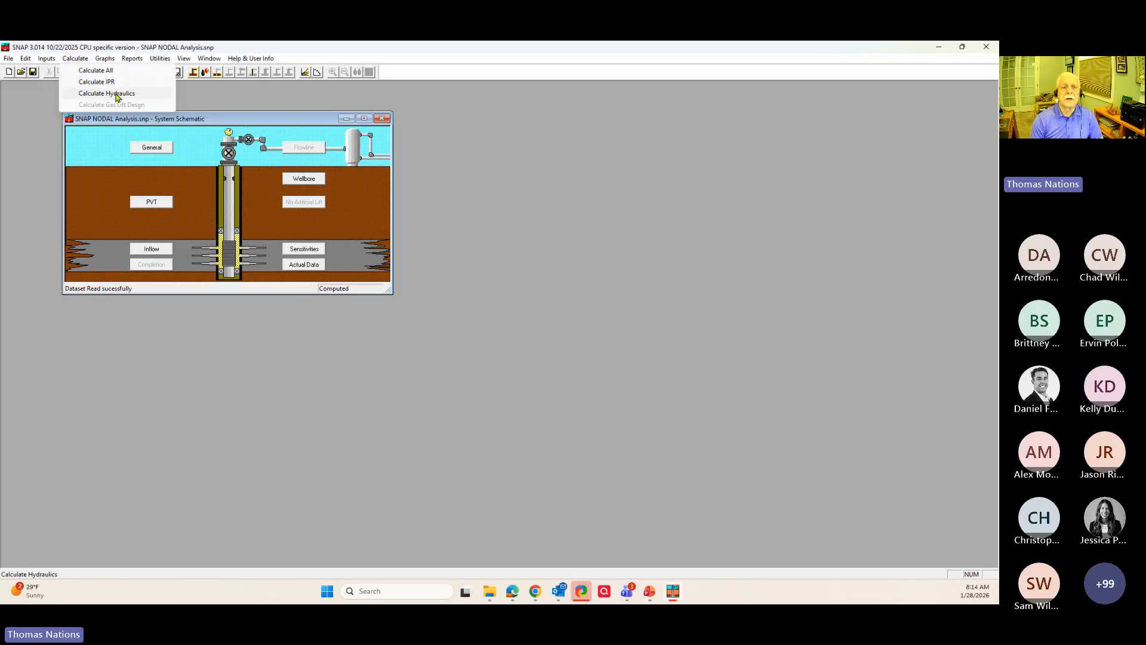
left_click(184, 95)
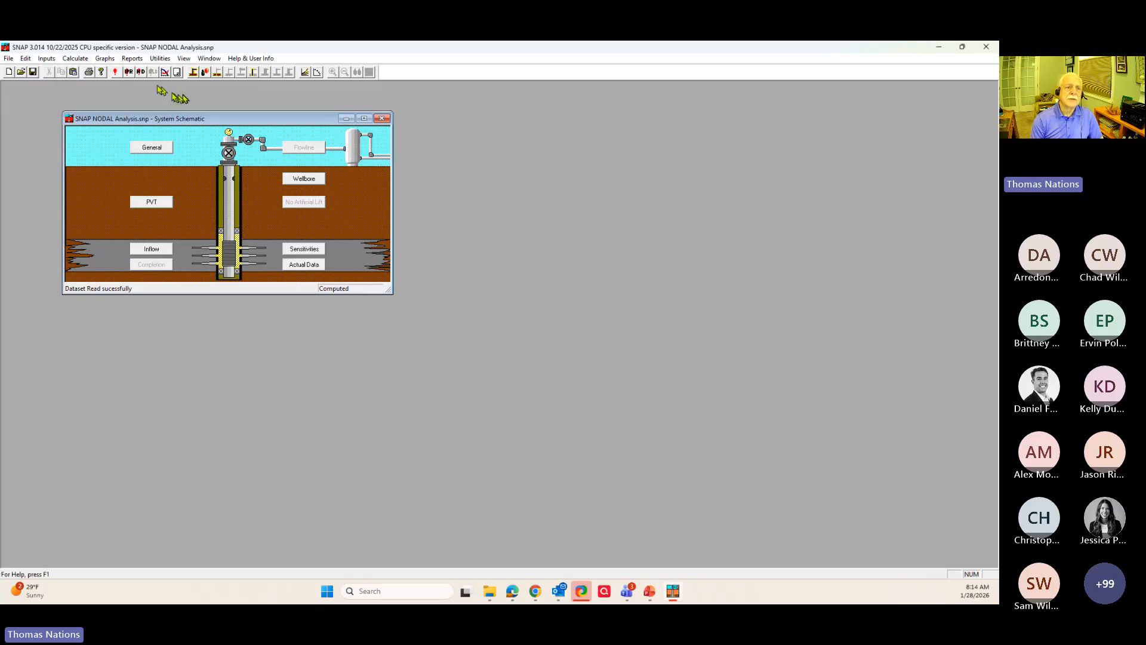
left_click(74, 60)
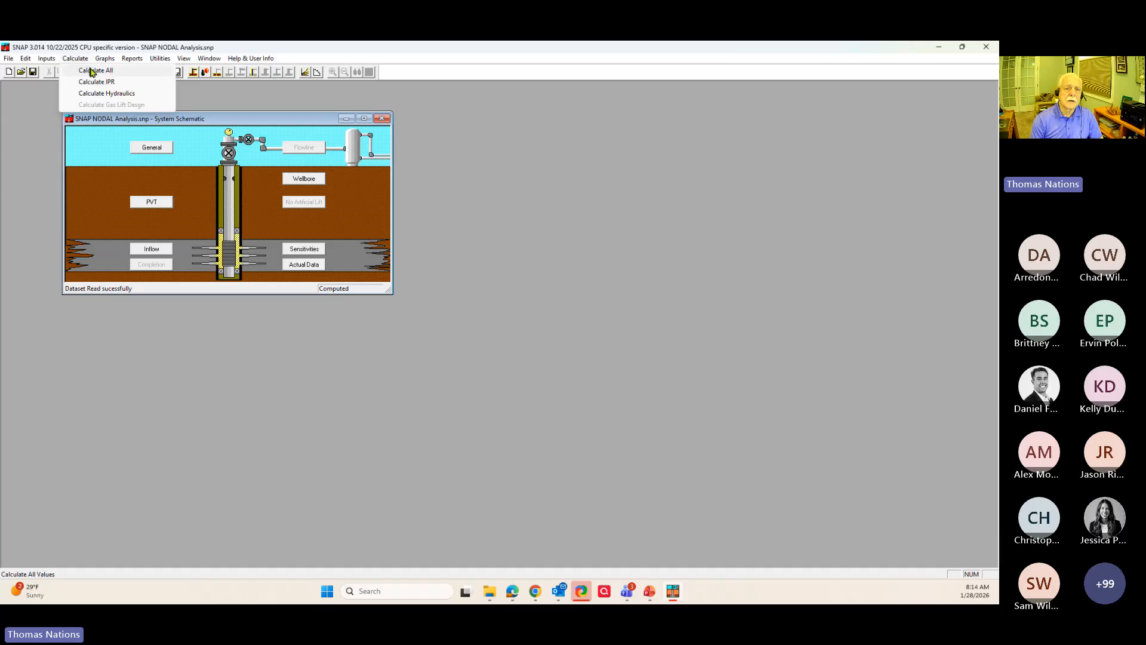
left_click(94, 72)
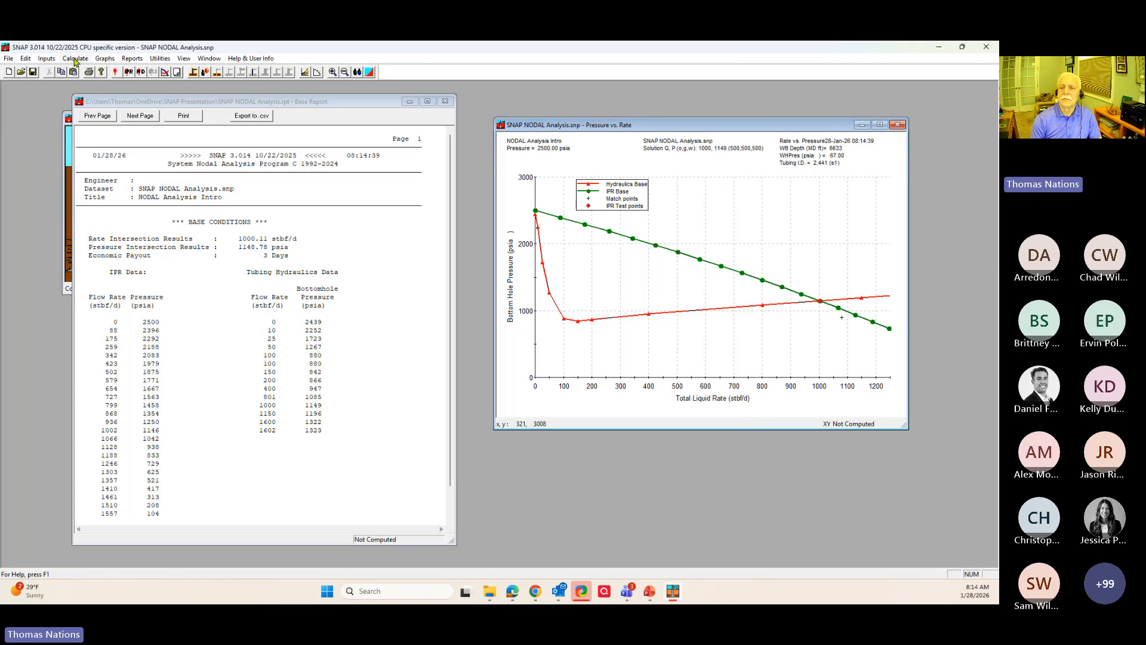
- View the IPR Results graph of the NODAL analysis dataset and close it
left_click(105, 59)
left_click(169, 68)
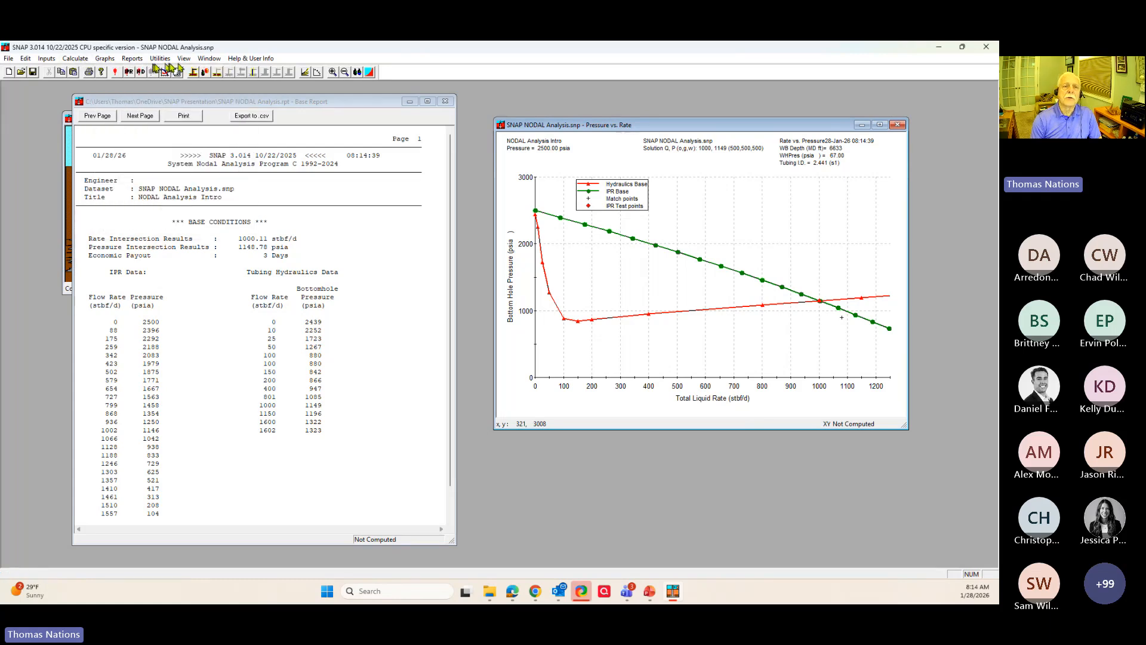
left_click(132, 58)
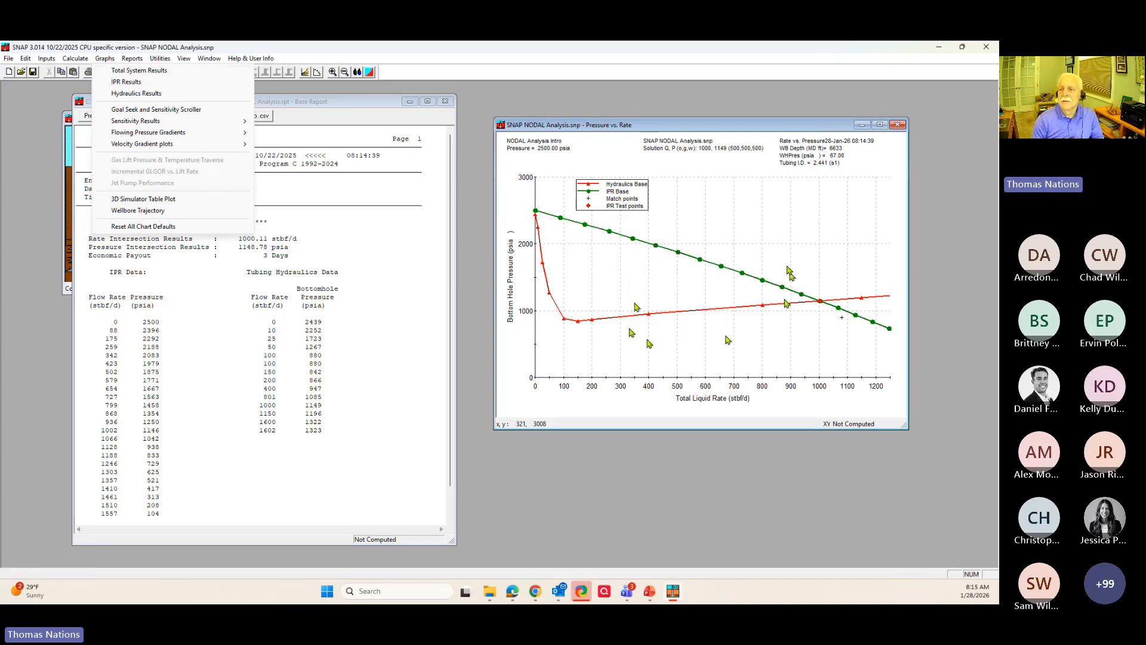
left_click(167, 82)
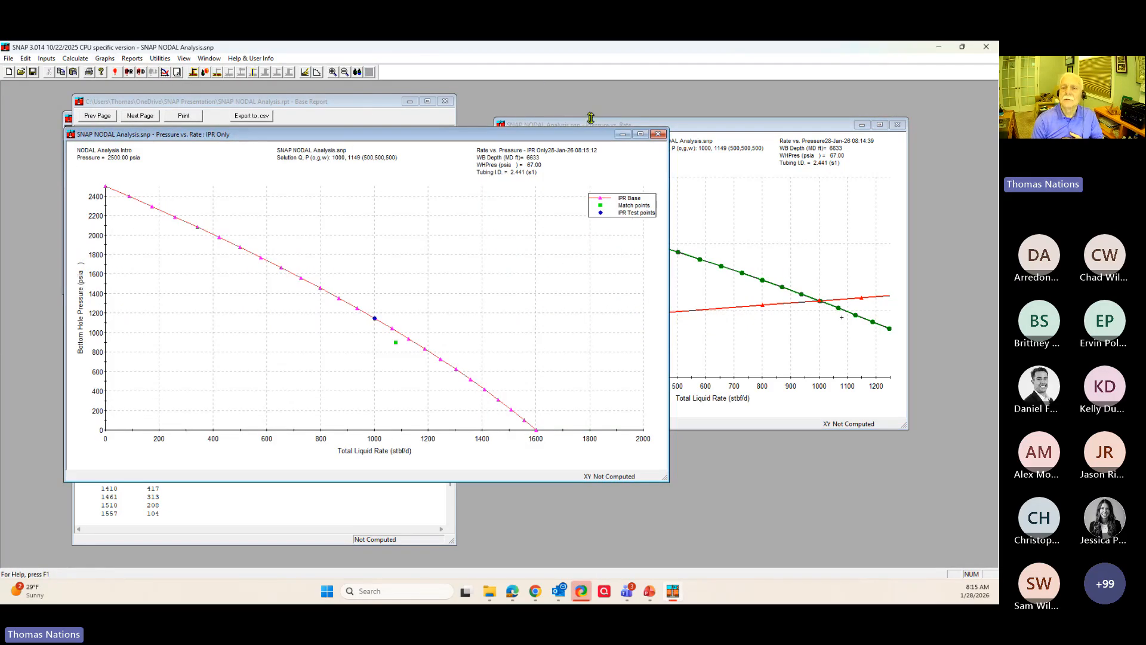
left_click(659, 133)
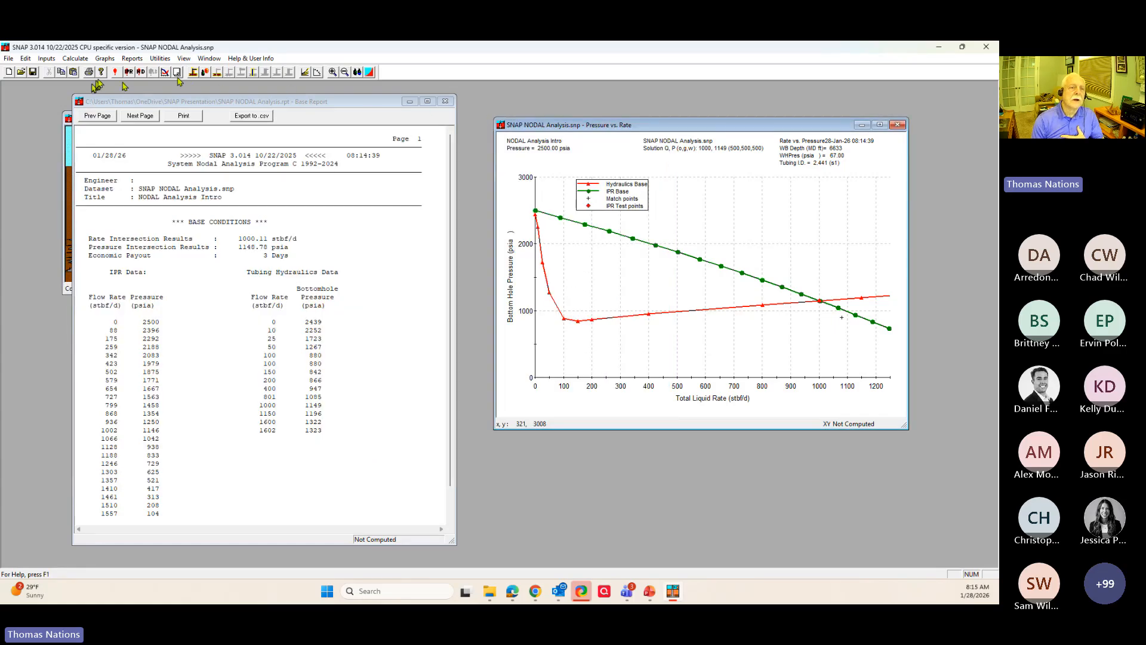
- Review the available graph types, then read the Gradient Report in a taller window and close it
left_click(105, 59)
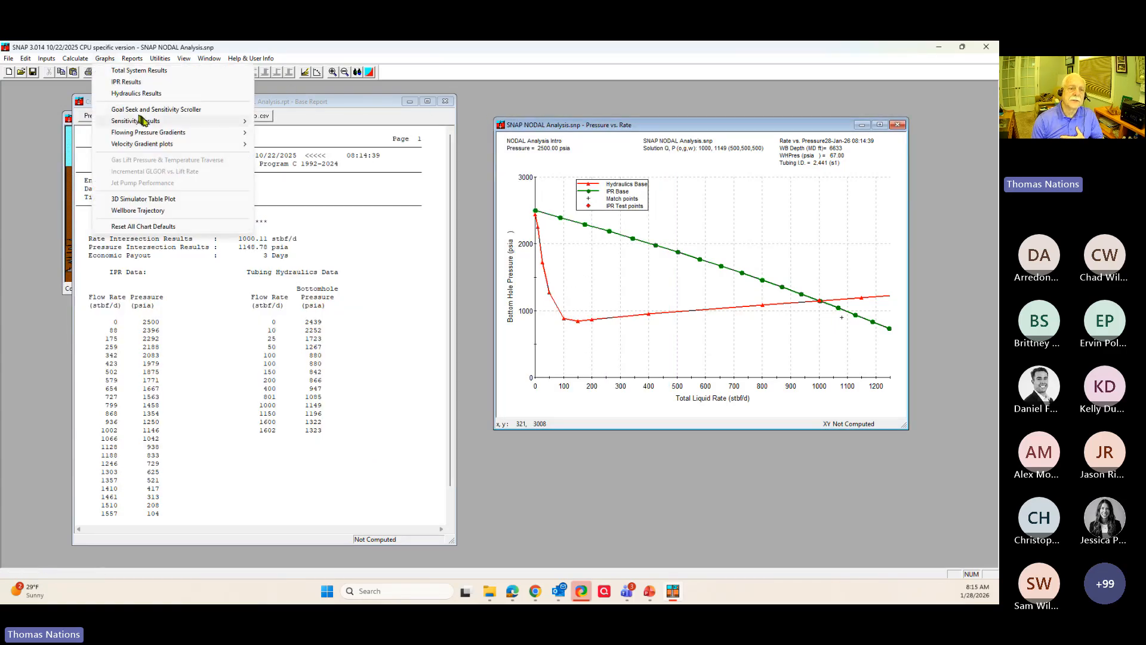
mouse_move(176, 137)
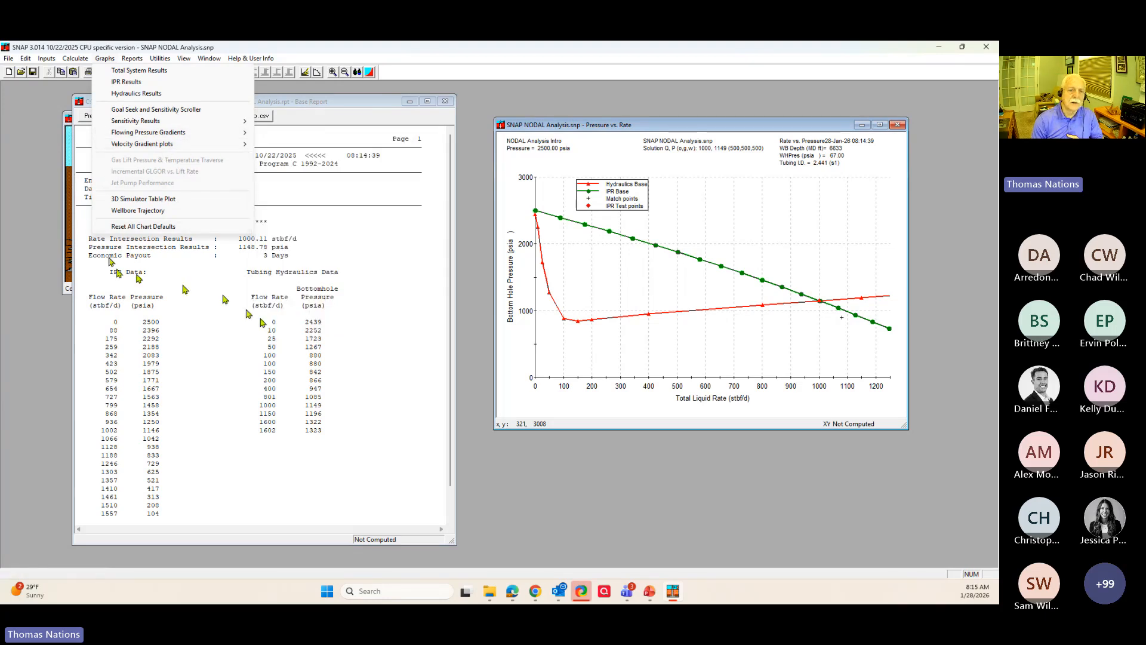
mouse_move(170, 60)
mouse_move(132, 60)
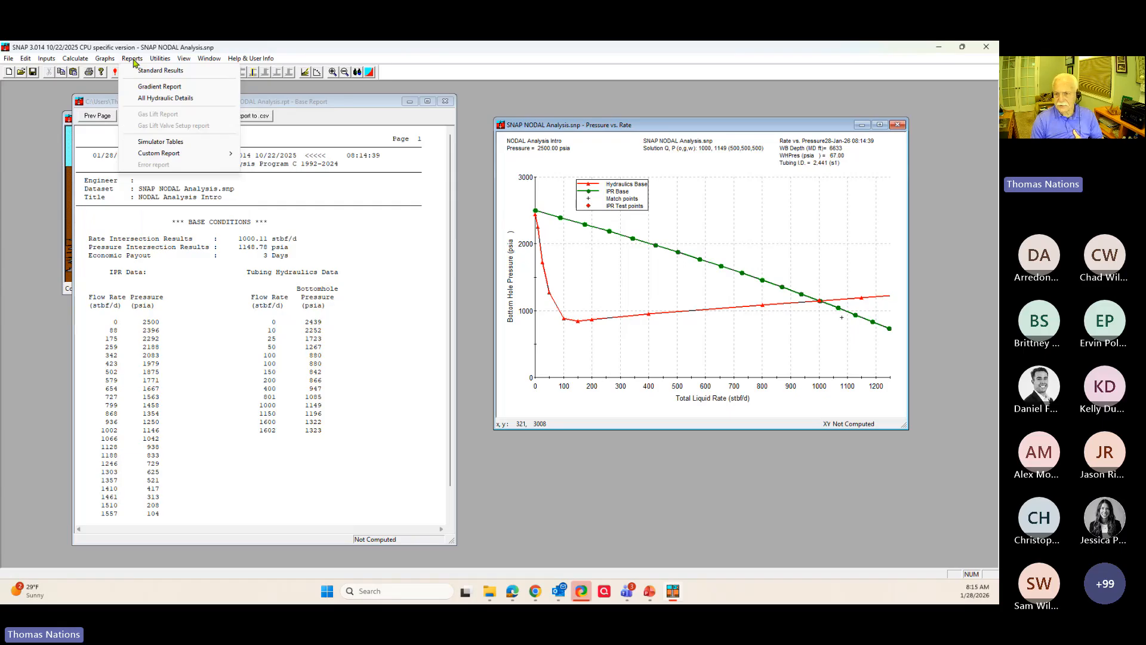
left_click(155, 91)
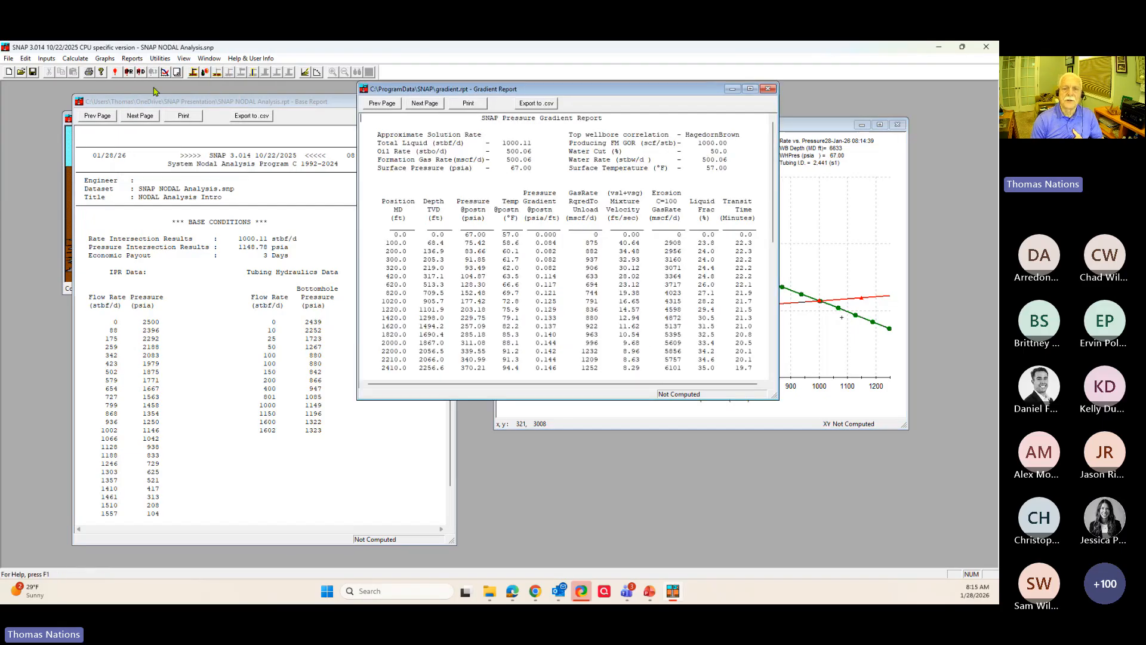
scroll(502, 251, "down", 4)
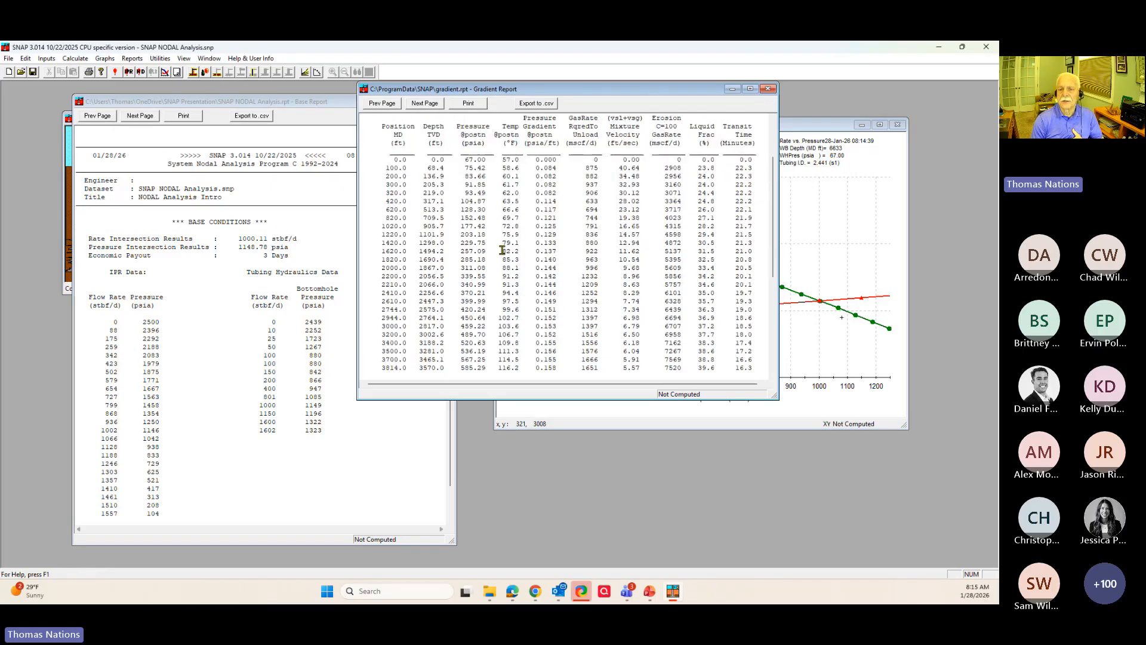
scroll(460, 238, "up", 4)
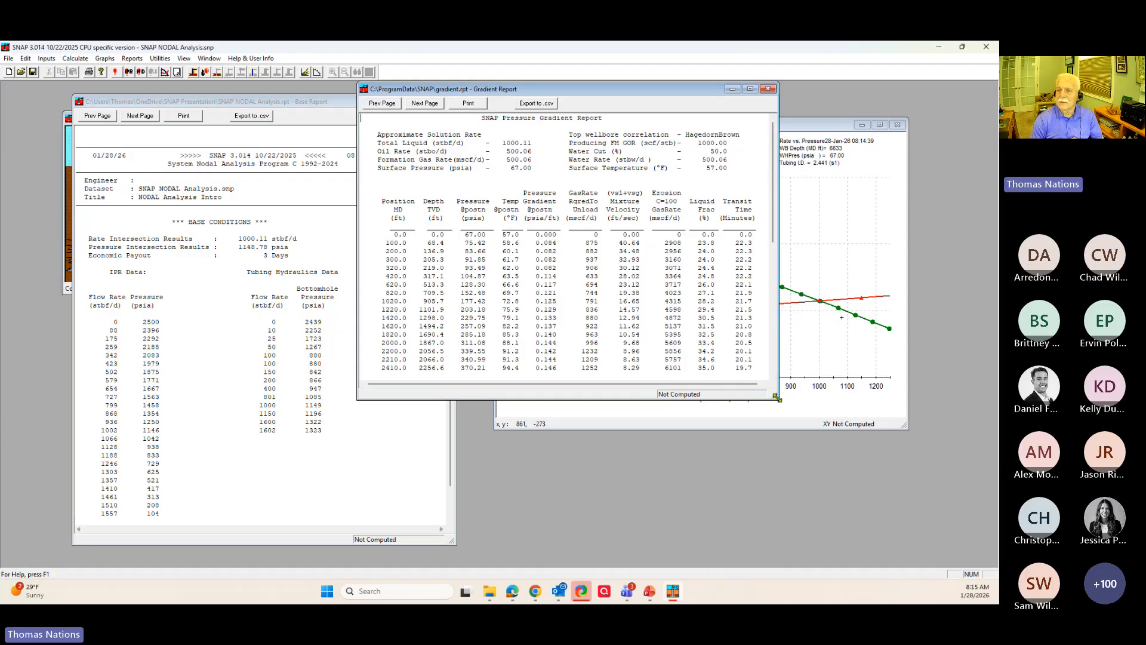
left_click_drag(776, 397, 781, 546)
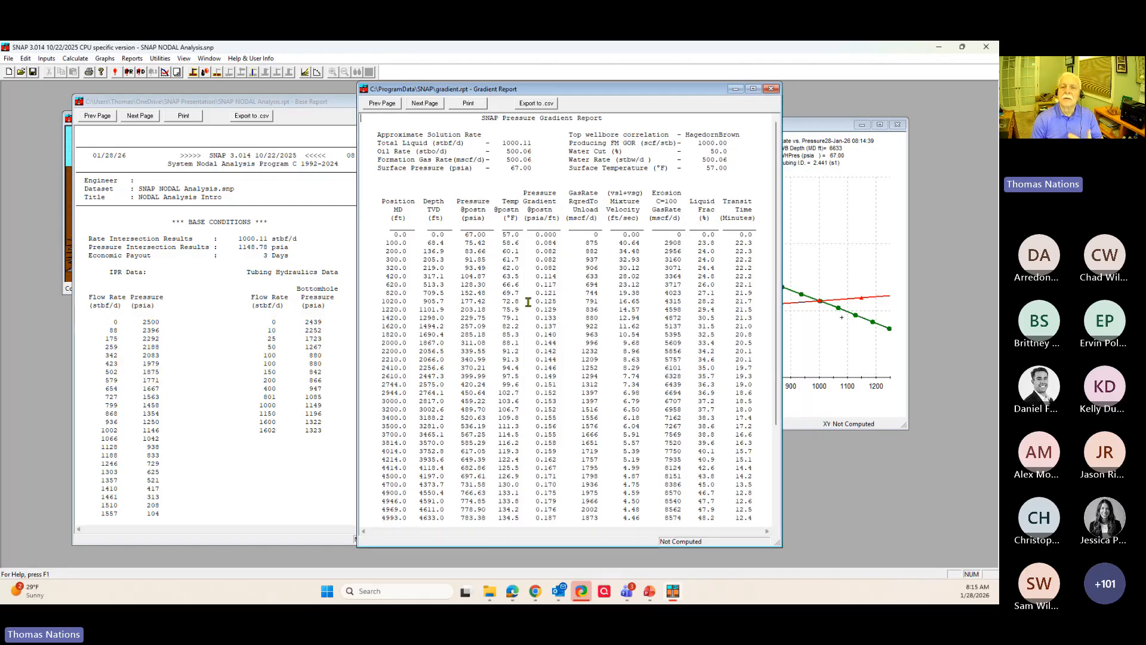
left_click(824, 209)
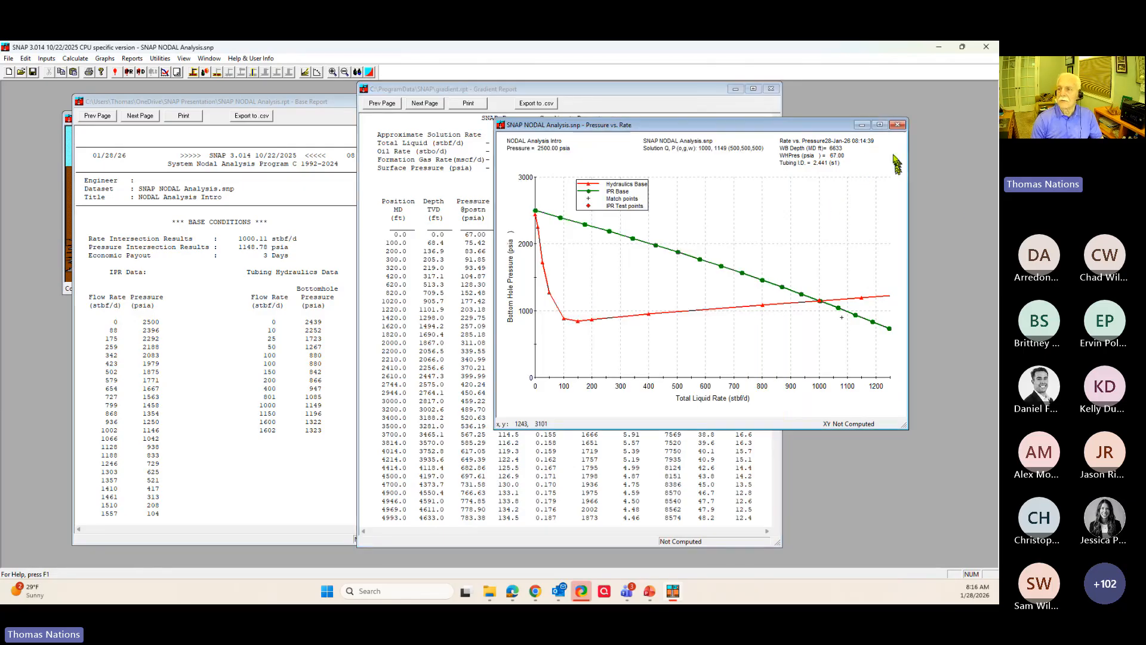
left_click(771, 89)
left_click(770, 89)
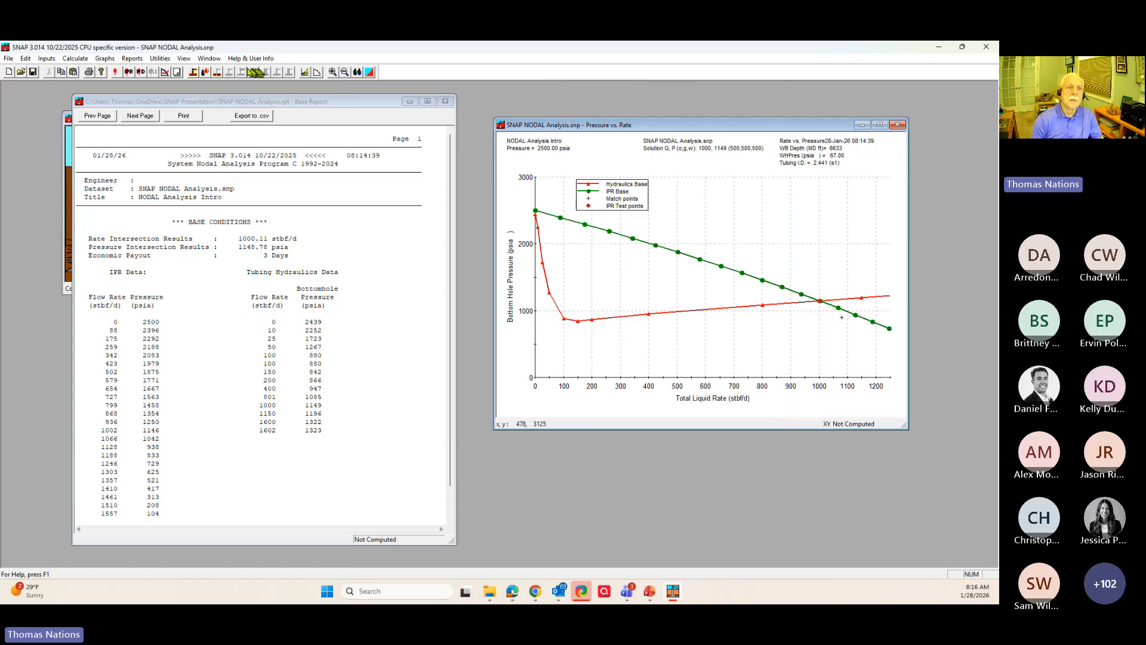
- Close all results windows and recalculate everything to bring back the Base Report and Pressure vs. Rate graph
left_click(158, 58)
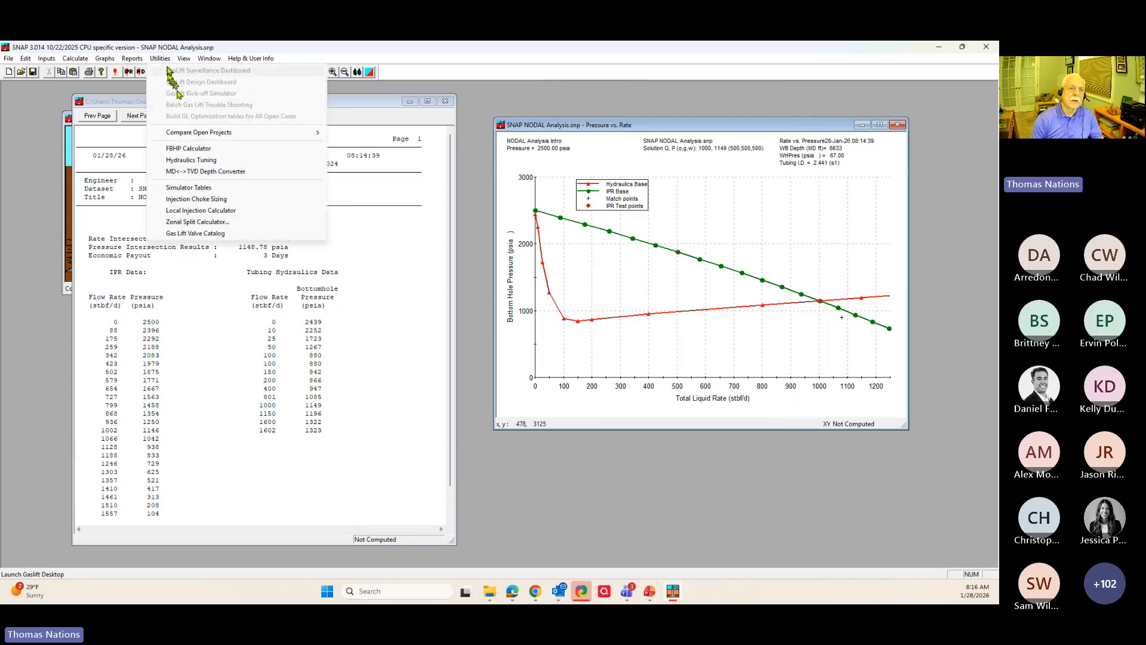
mouse_move(176, 62)
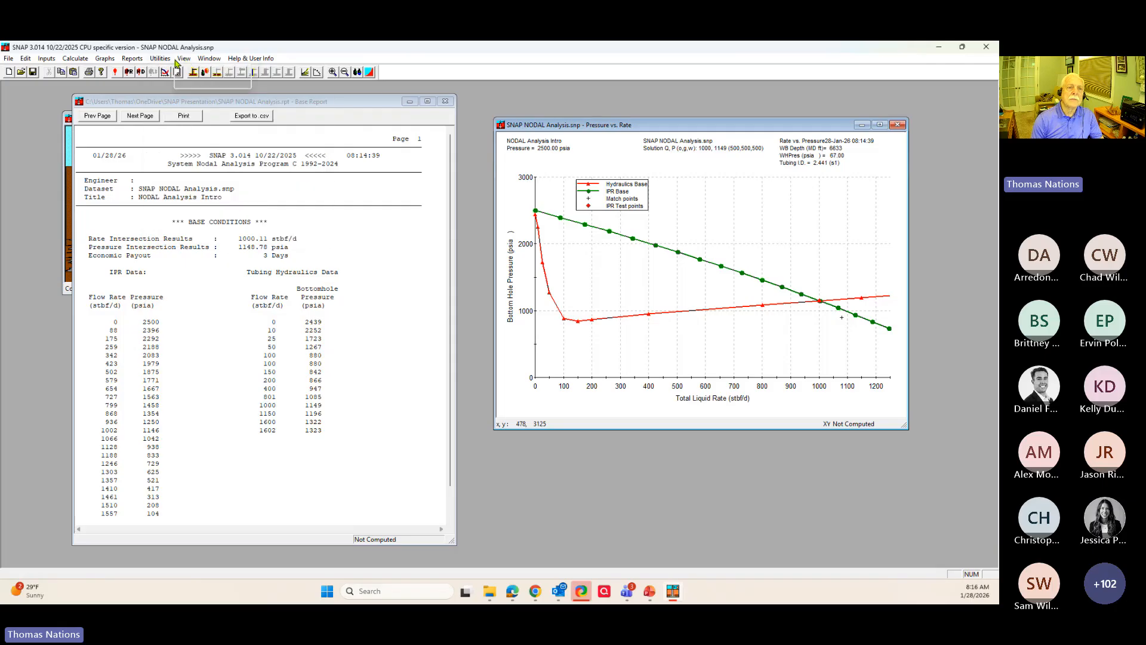
mouse_move(219, 62)
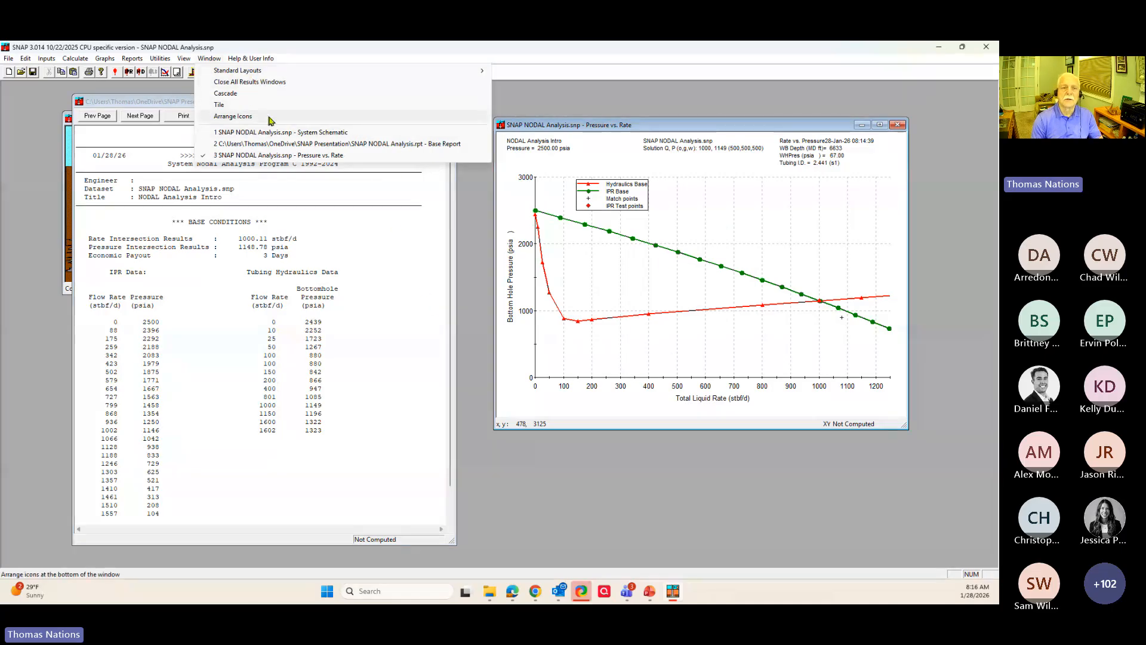
left_click(243, 82)
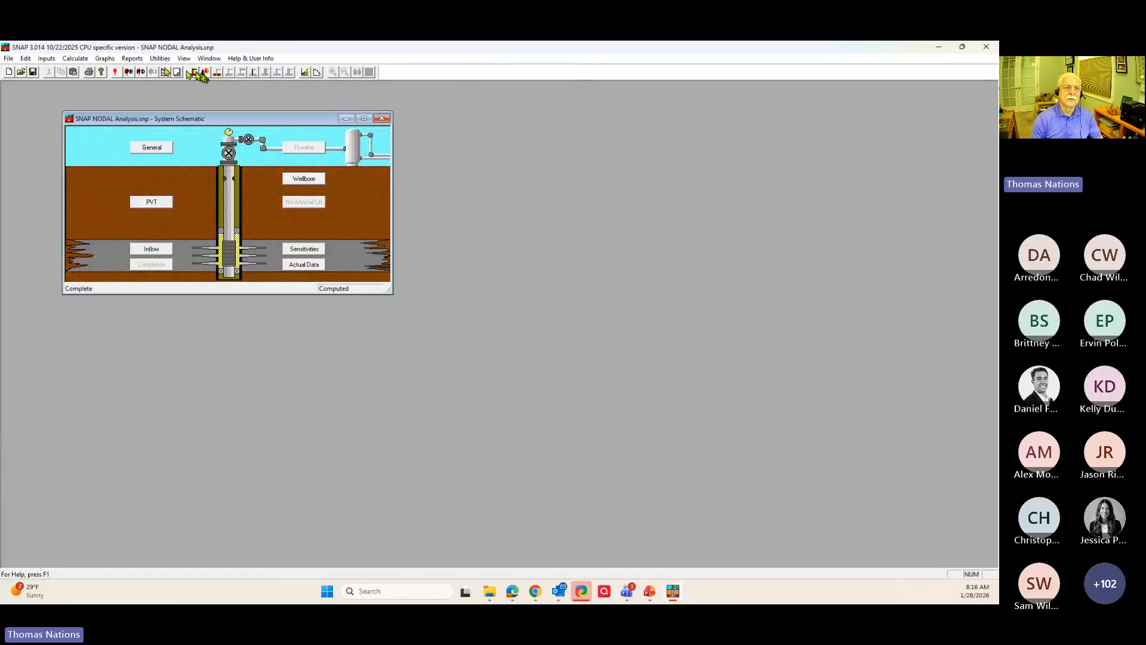
left_click(117, 71)
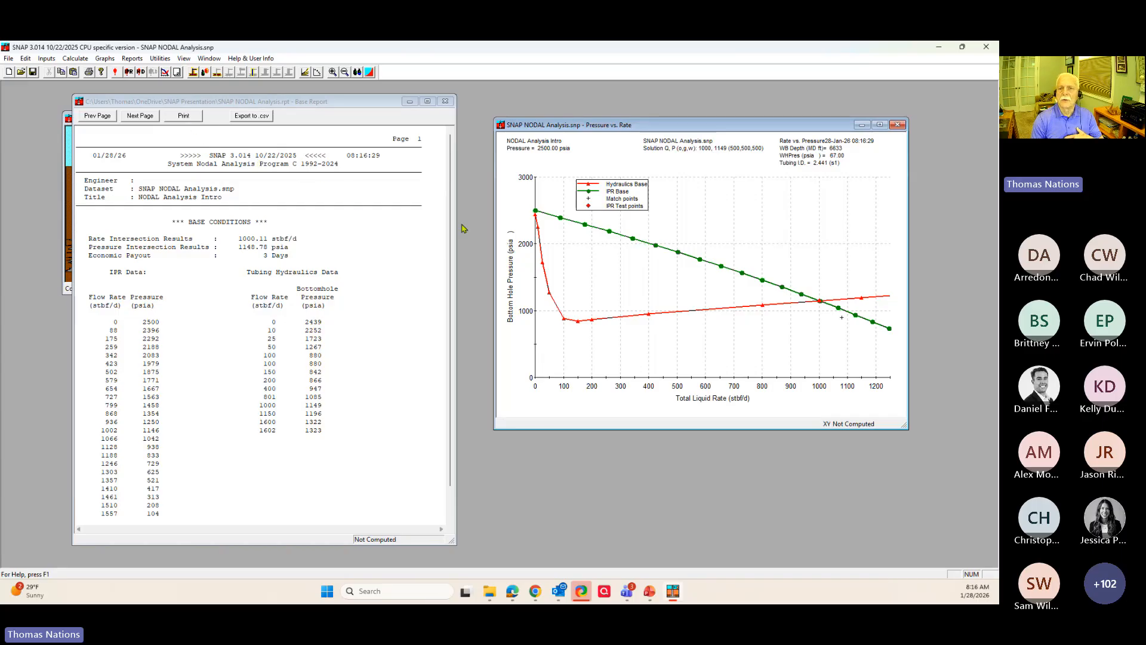
- Reposition the Pressure vs. Rate graph, close it and recalculate all results to reopen it
left_click_drag(667, 128, 693, 98)
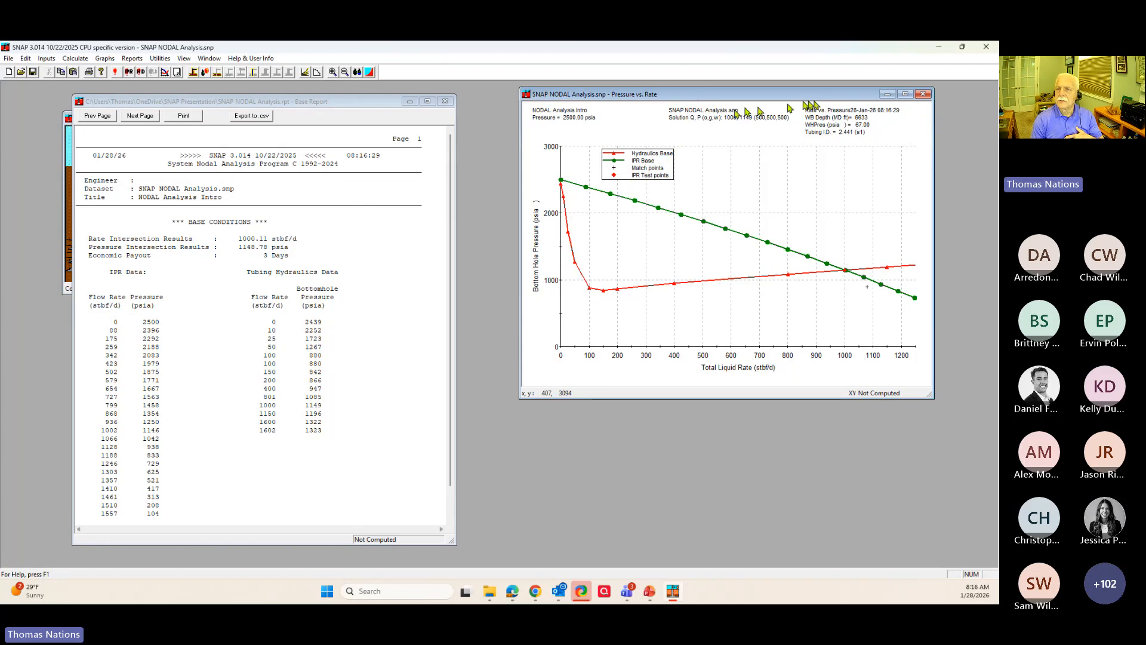
left_click_drag(803, 95, 777, 123)
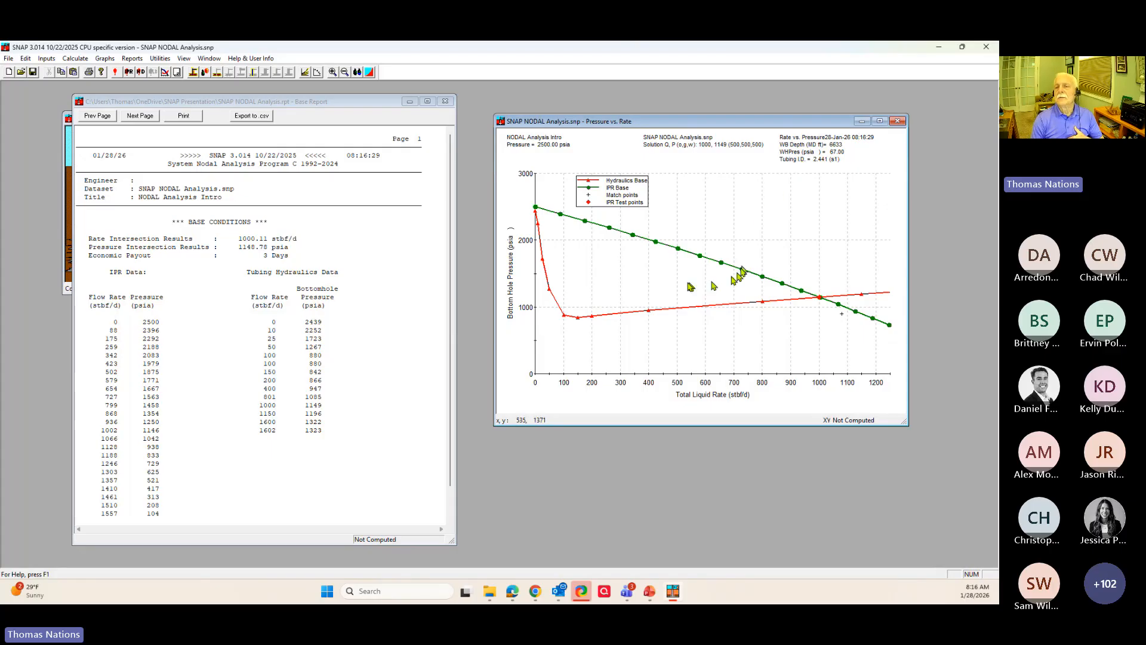
left_click(898, 120)
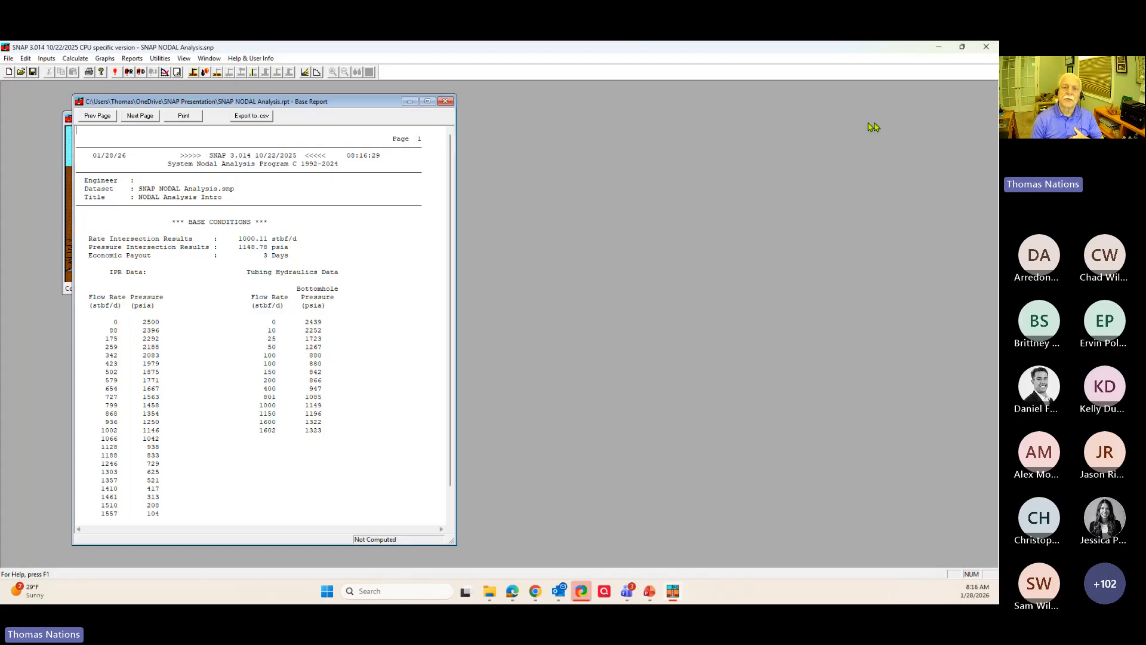
left_click(114, 72)
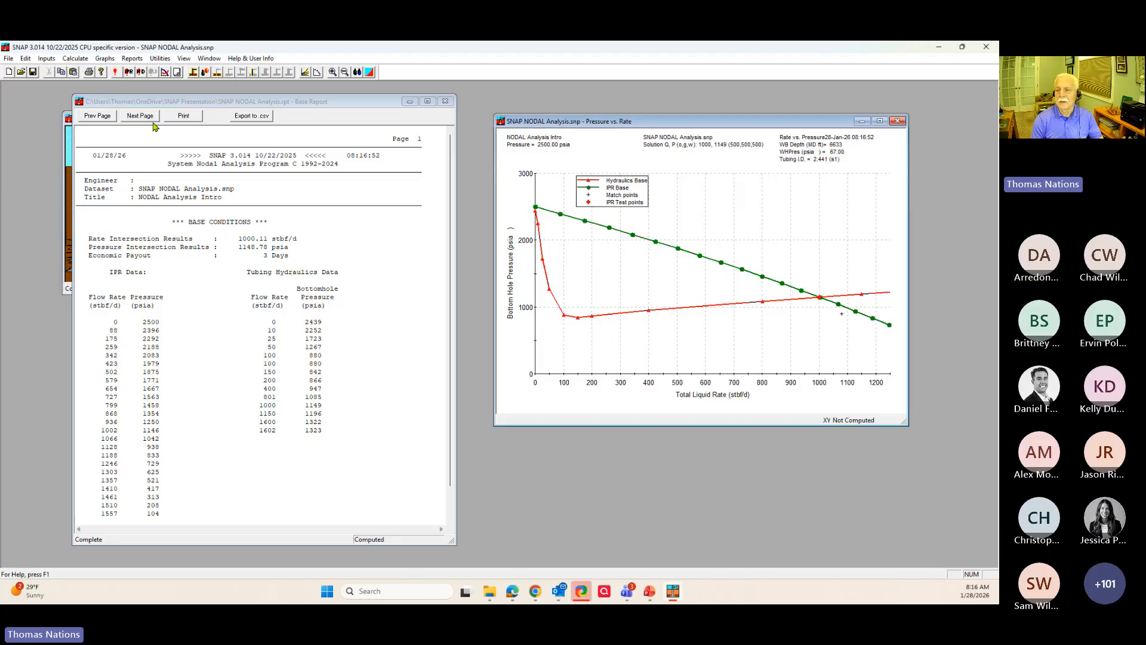
- Minimize and restore the Pressure vs. Rate graph, and reposition it beside the Base Report
left_click(211, 58)
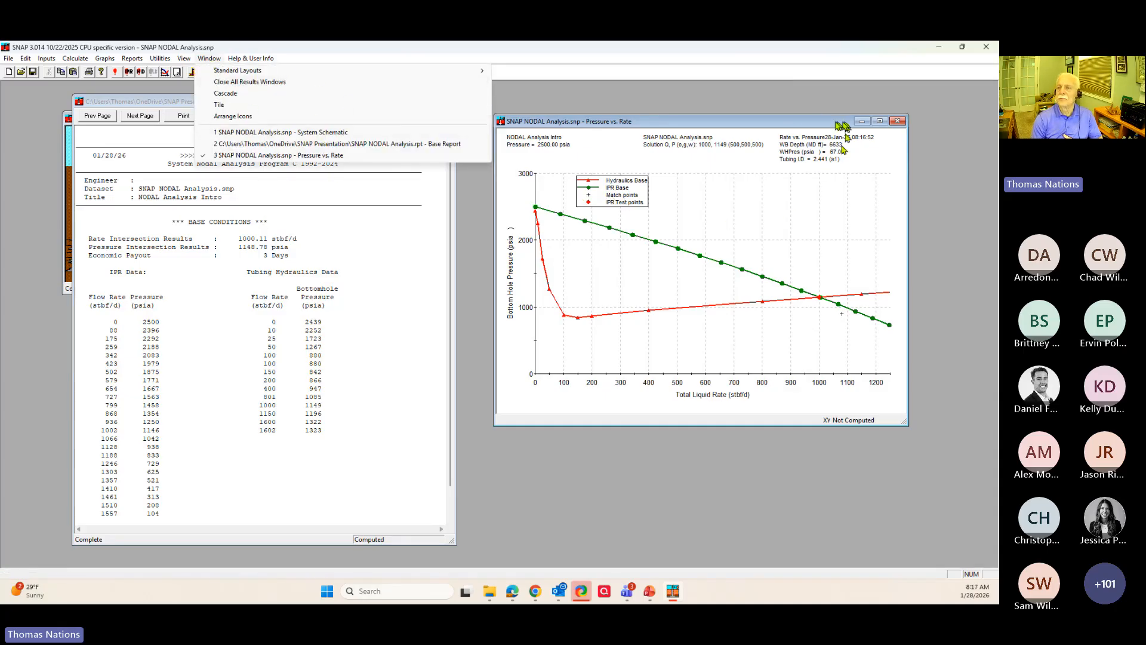
left_click(800, 125)
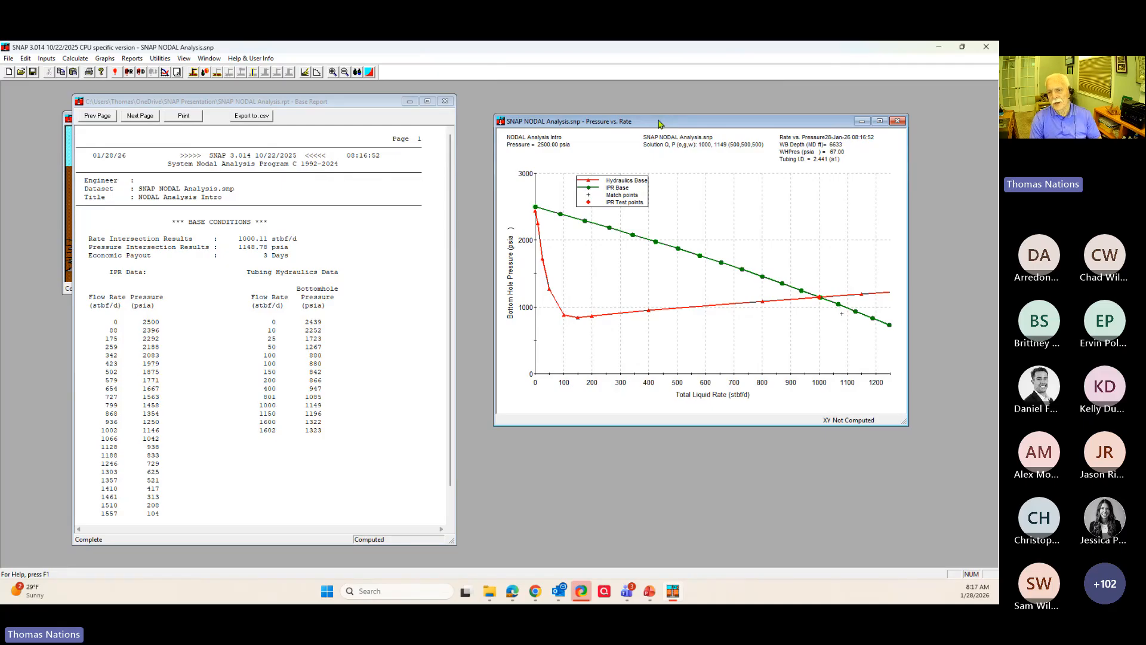
left_click_drag(660, 124, 654, 152)
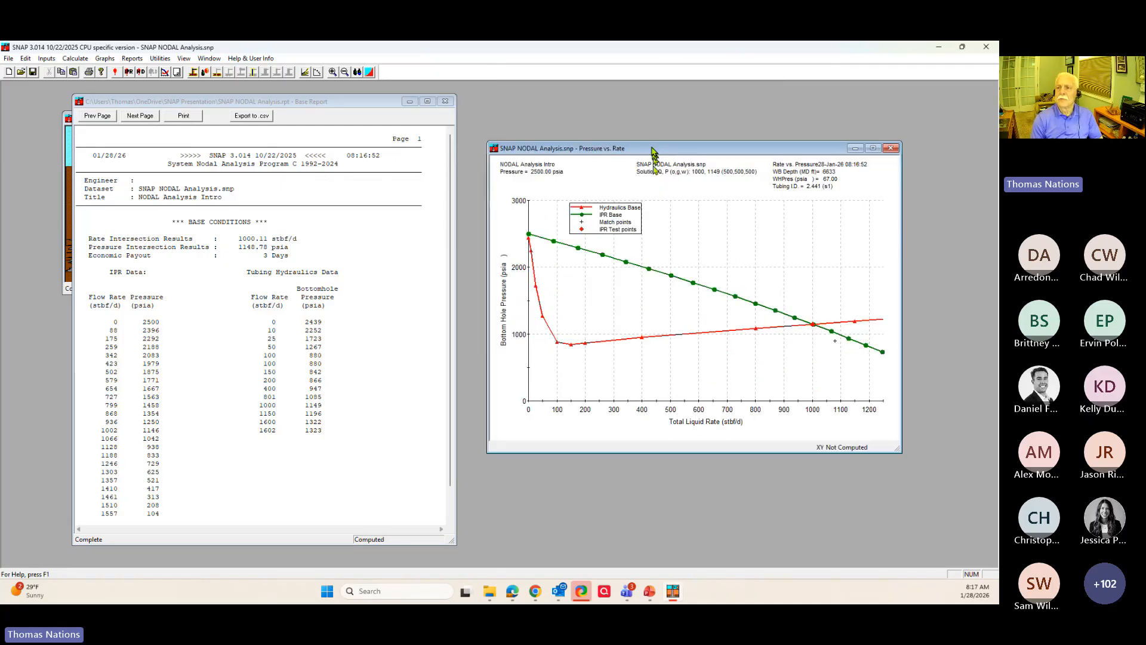
left_click(855, 148)
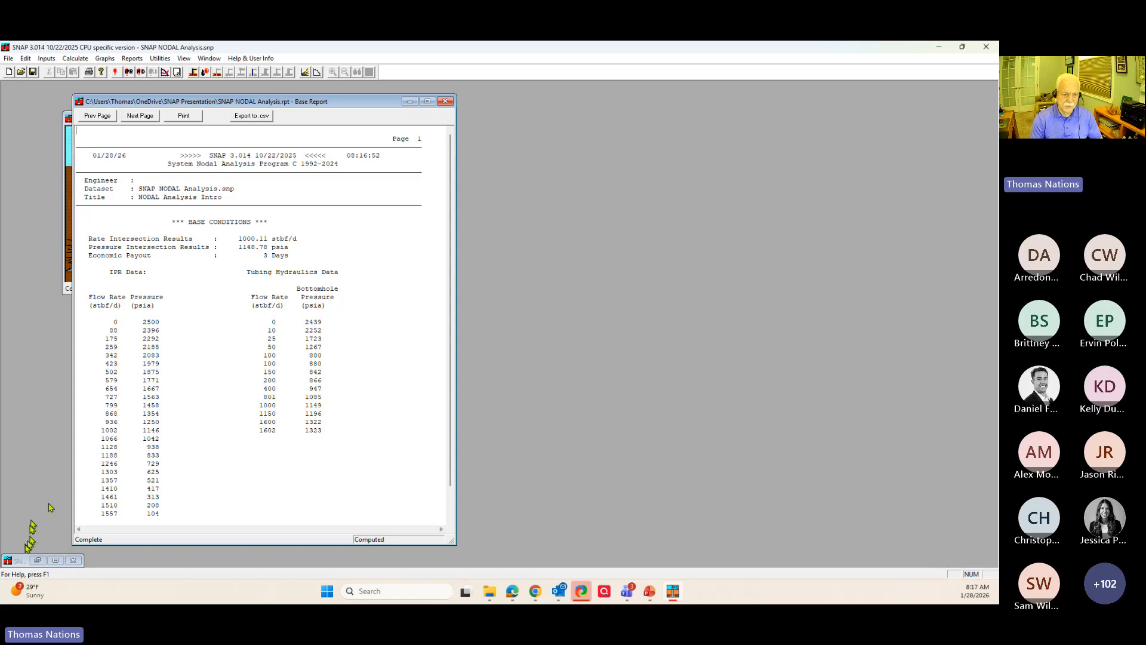
left_click(38, 560)
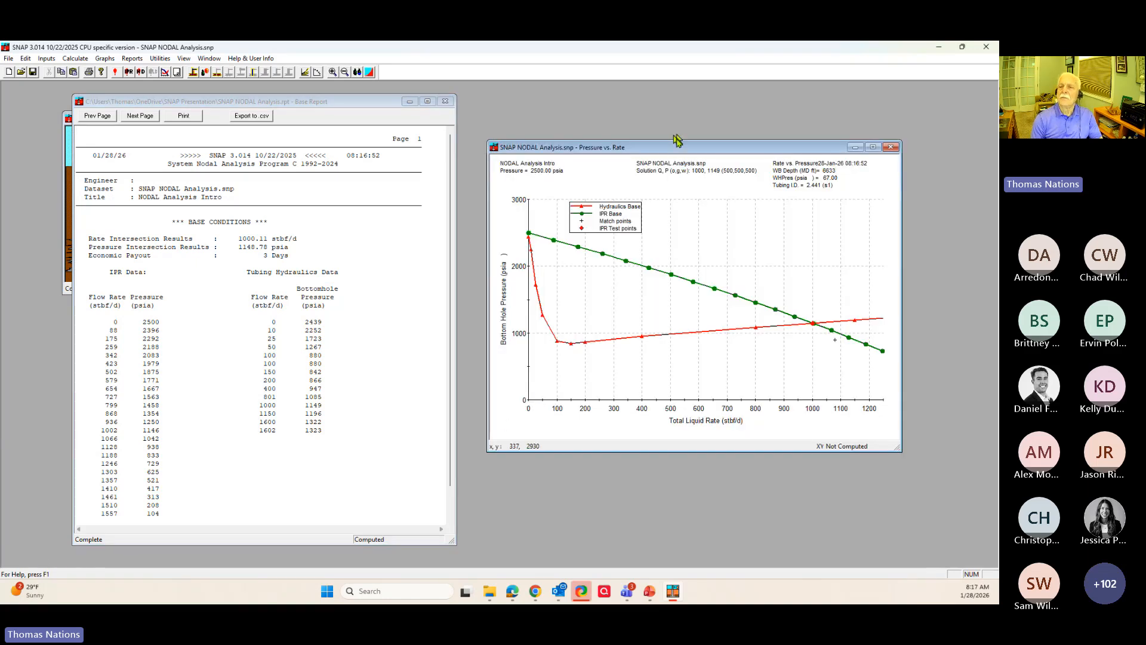
left_click_drag(679, 154, 665, 118)
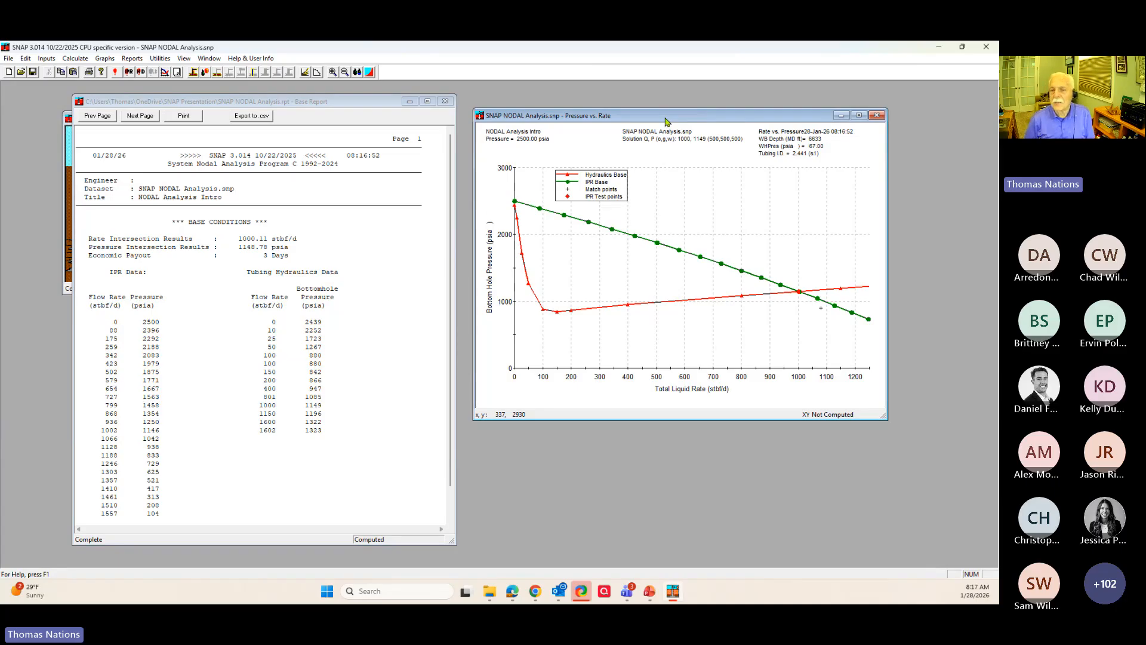
left_click_drag(667, 121, 665, 152)
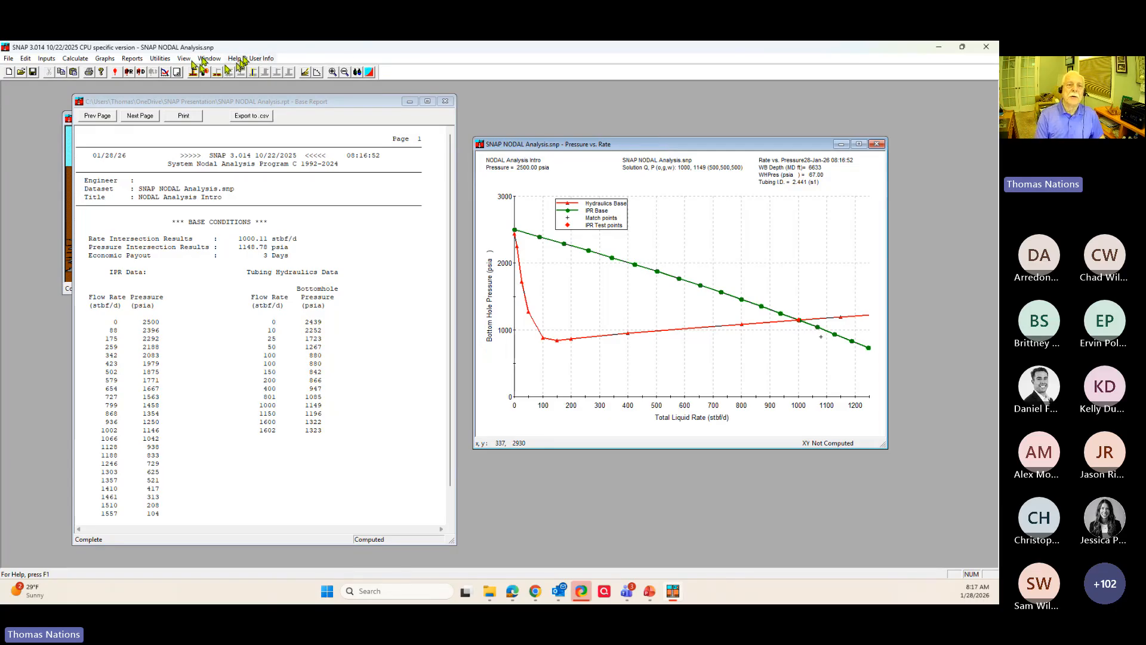
- Review the available window arrangement options and standard layouts without applying any
left_click(209, 58)
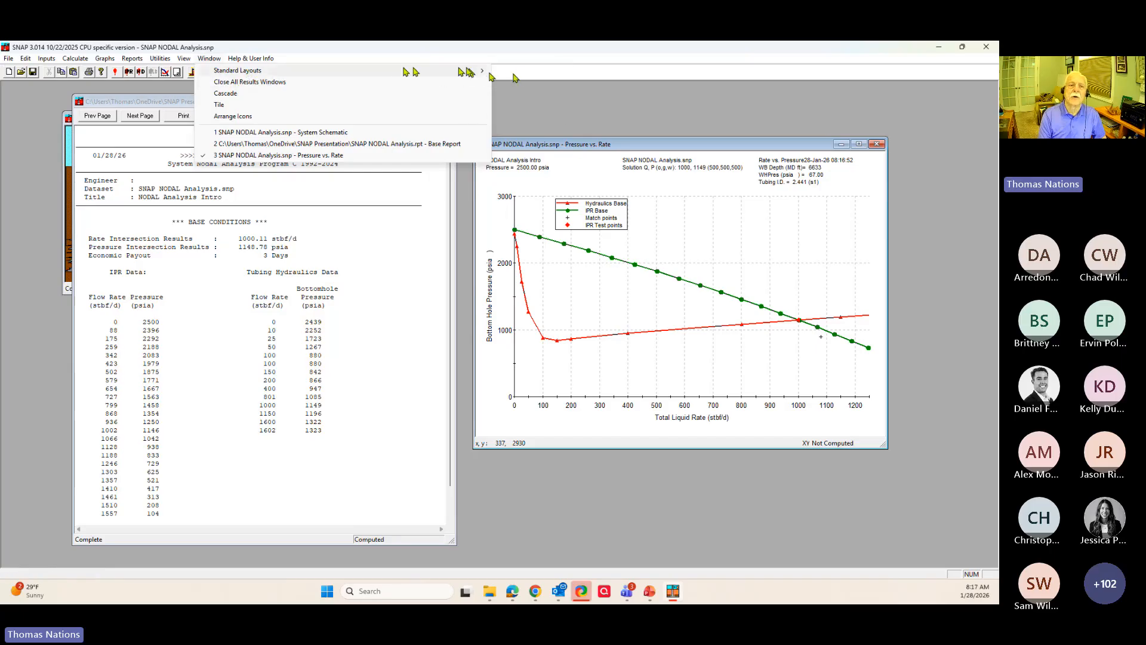
mouse_move(478, 71)
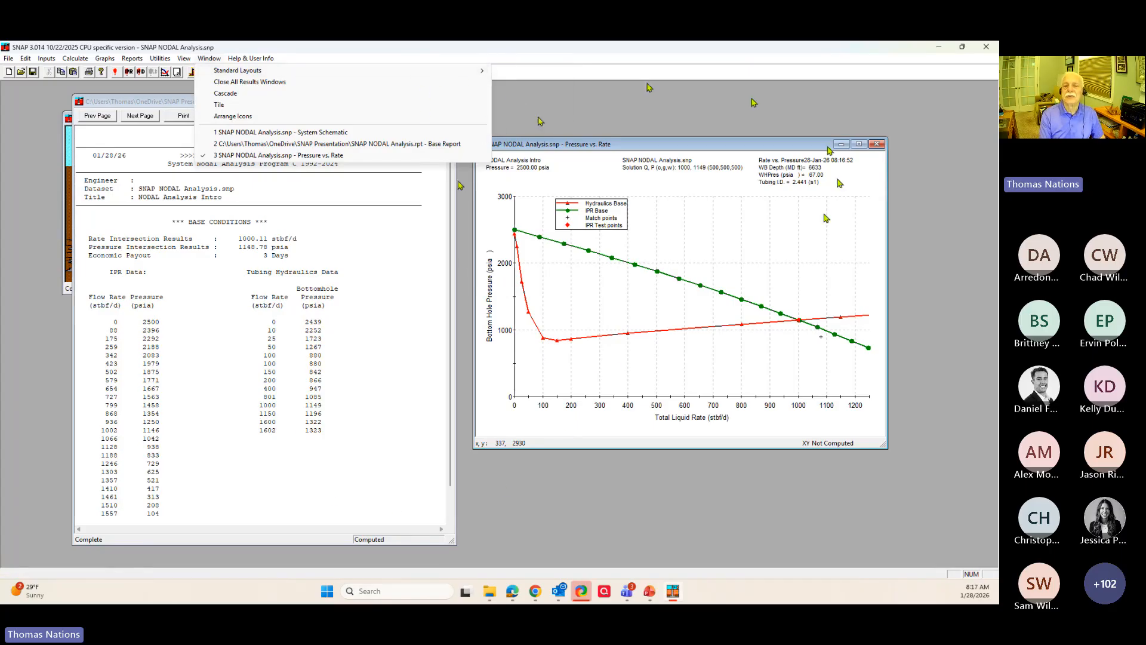
left_click(695, 139)
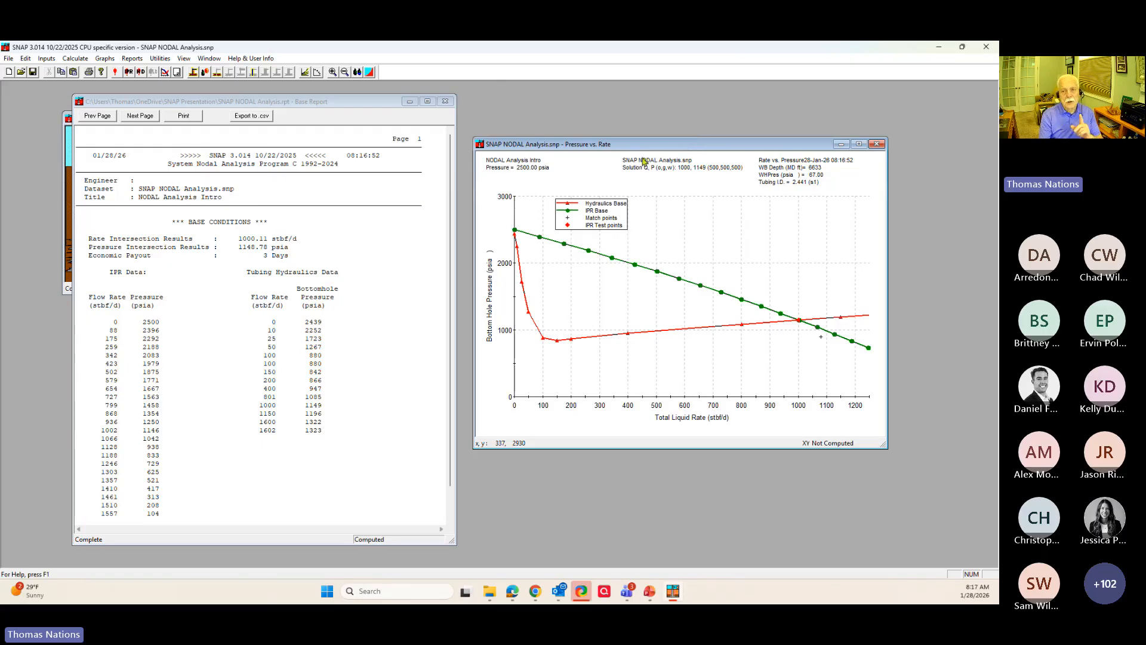
- Reposition and slightly widen the Pressure vs. Rate graph, and move it so that it overlaps the Base Report
left_click_drag(642, 146, 666, 141)
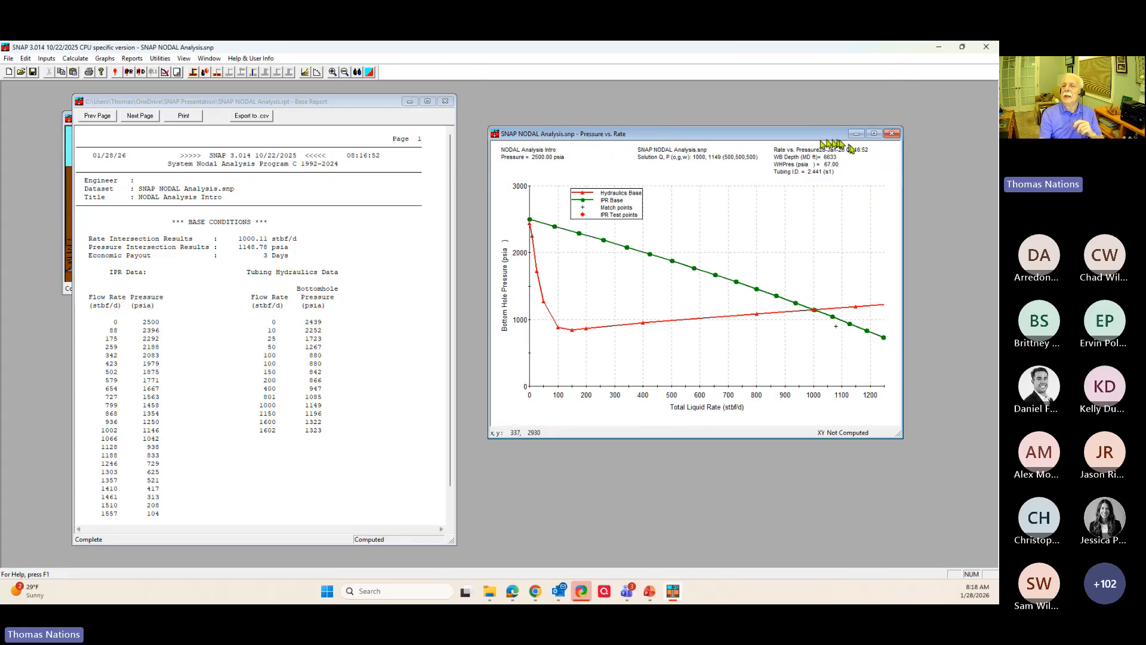
mouse_move(902, 170)
left_mouse_down()
mouse_move(926, 170)
mouse_move(889, 169)
mouse_move(926, 167)
mouse_move(913, 167)
left_mouse_up()
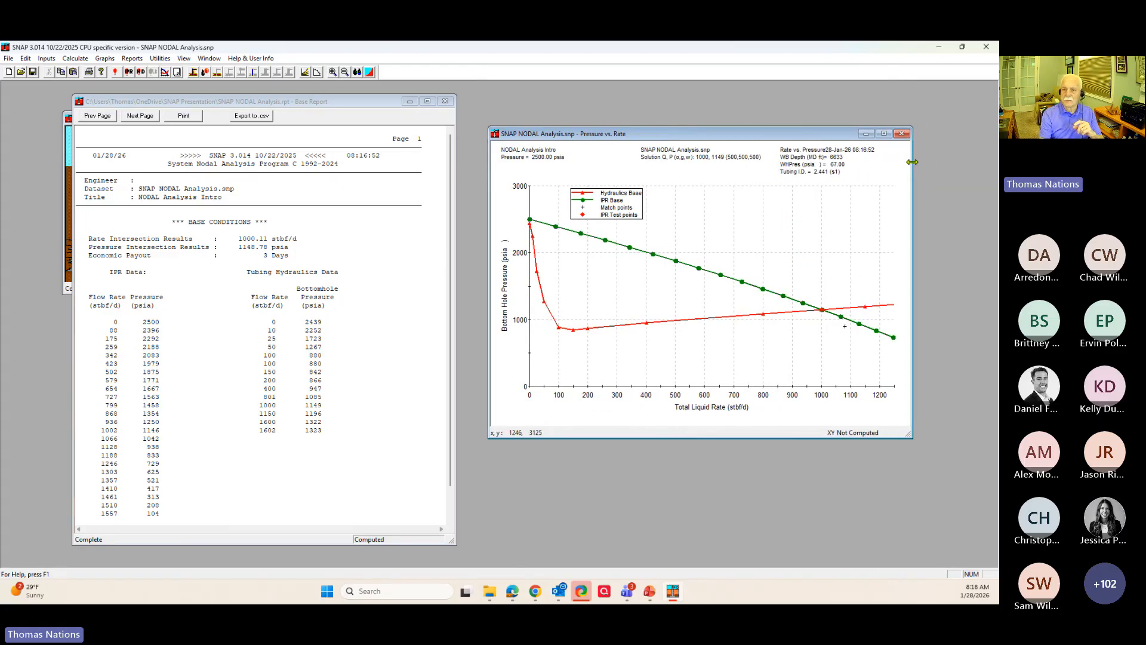
left_click_drag(646, 137, 178, 174)
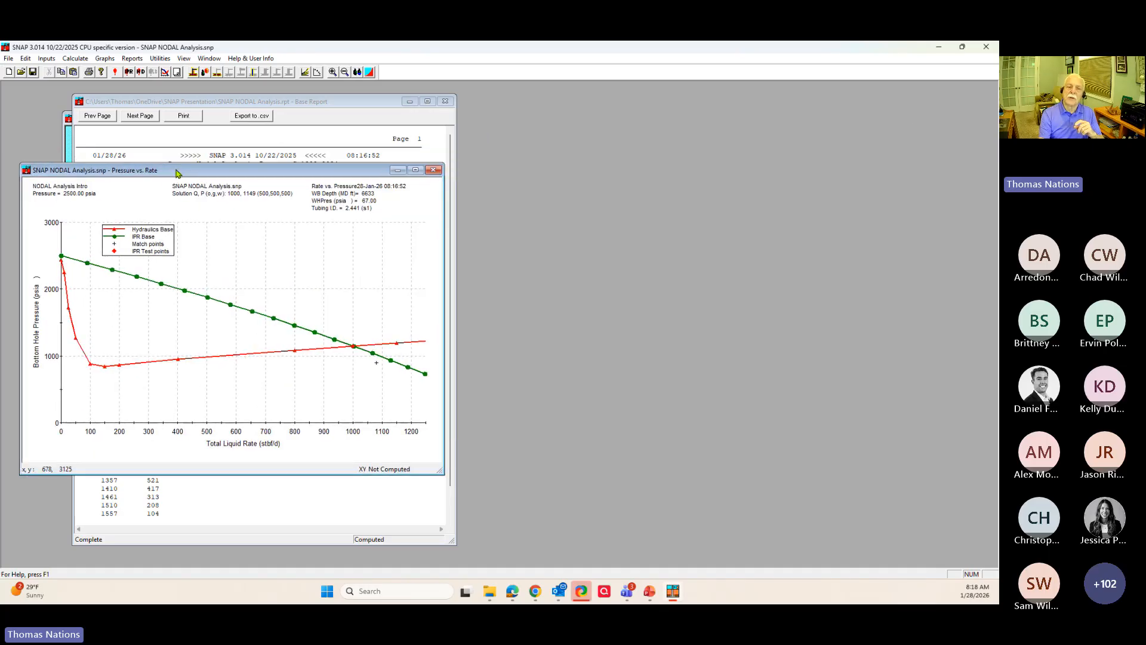
- Maximize and restore the Pressure vs. Rate graph, close it, and recalculate all results to reopen it
left_click(416, 170)
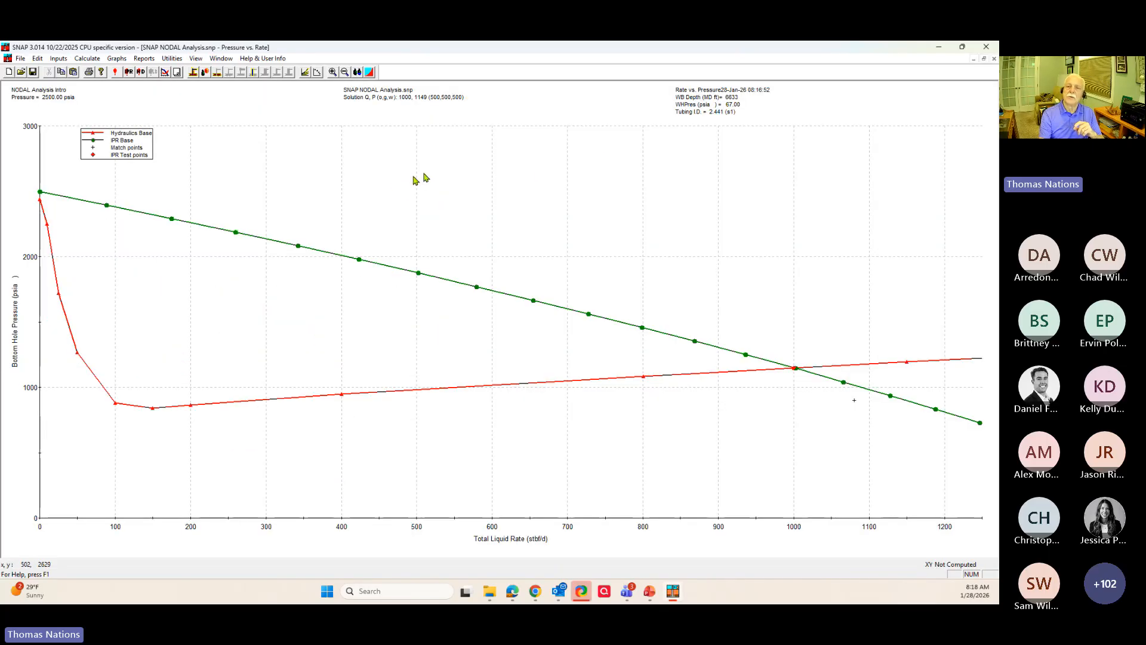
left_click(984, 58)
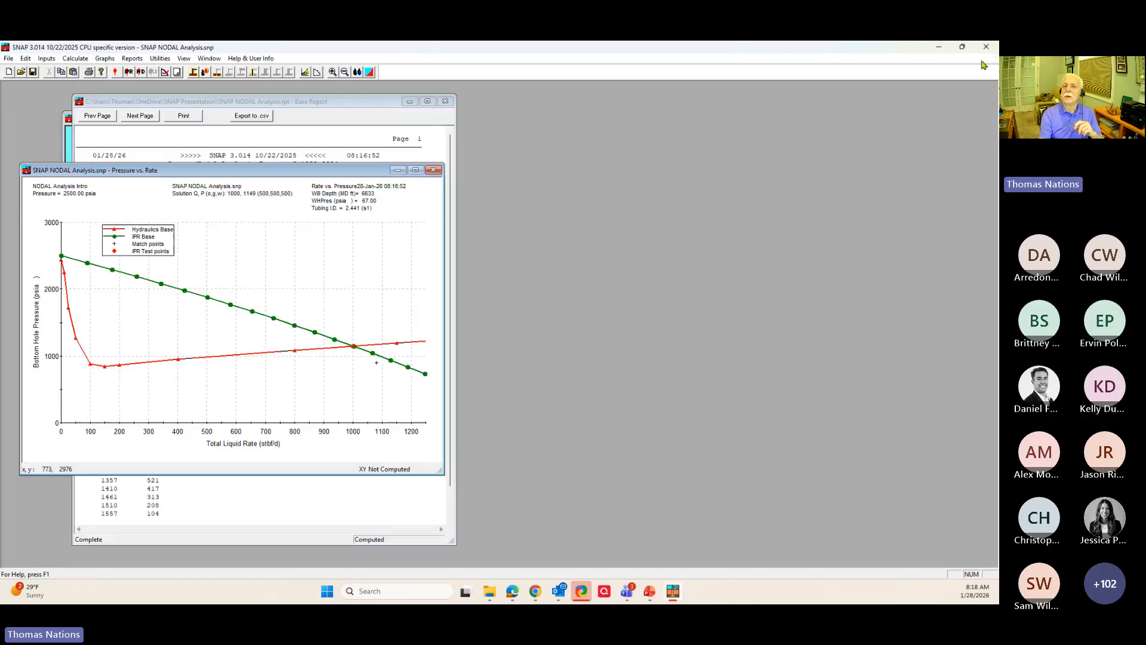
left_click(434, 170)
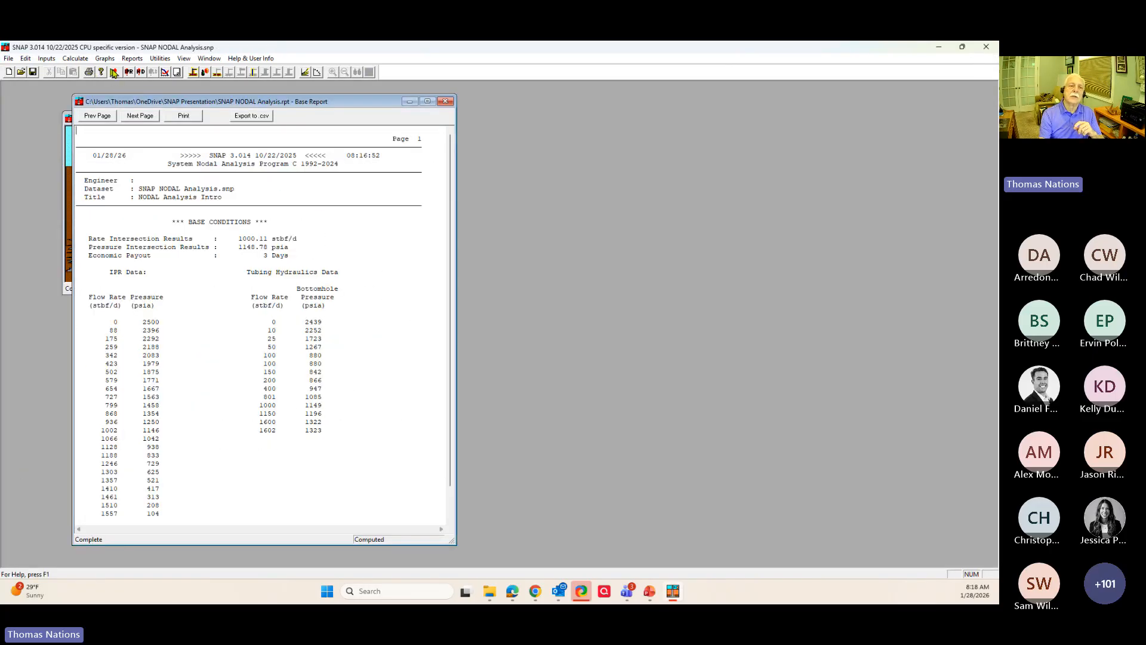
left_click(115, 72)
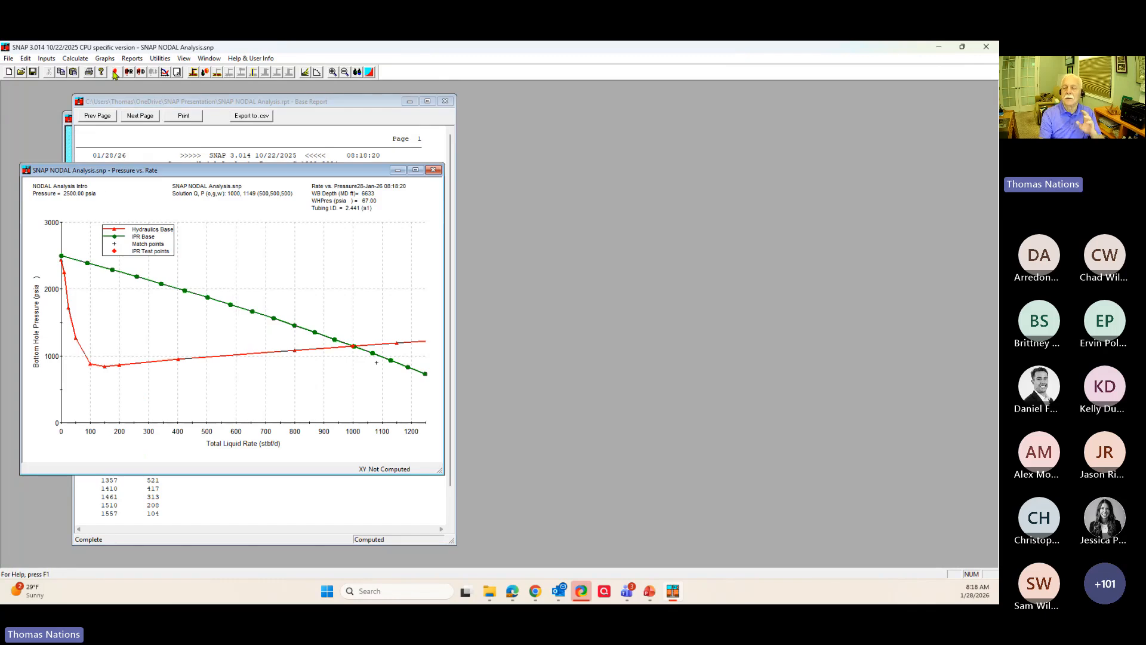
- Place the Base Report beside the Pressure vs. Rate graph, close it and recalculate to reopen it, and close the report again
left_click(345, 100)
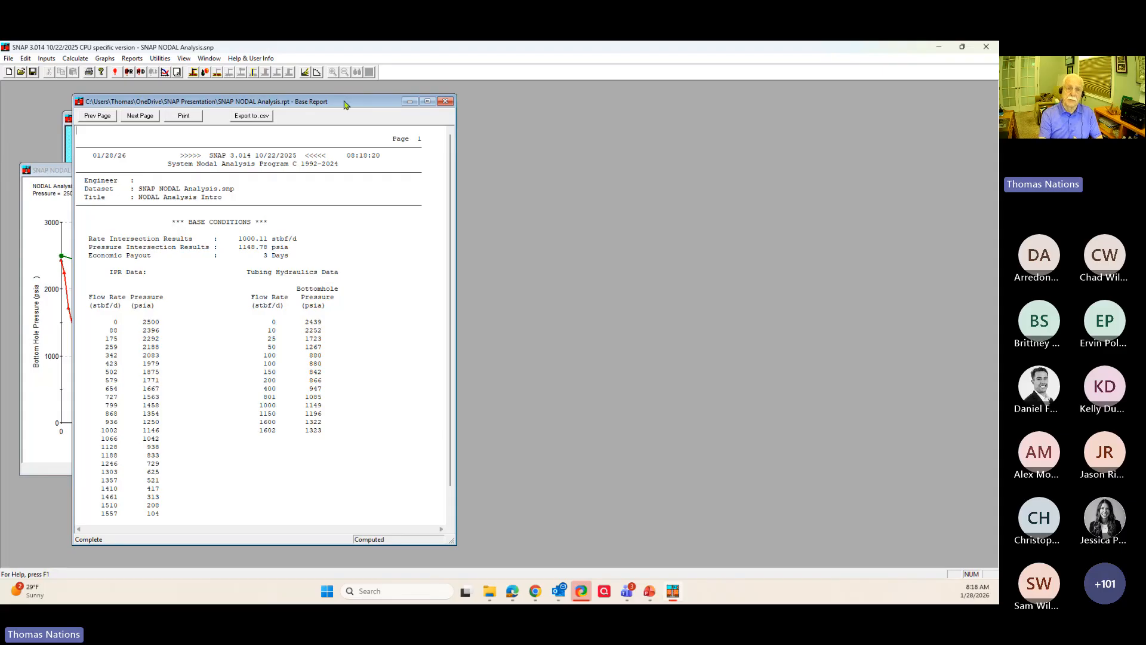
left_click_drag(360, 103, 736, 105)
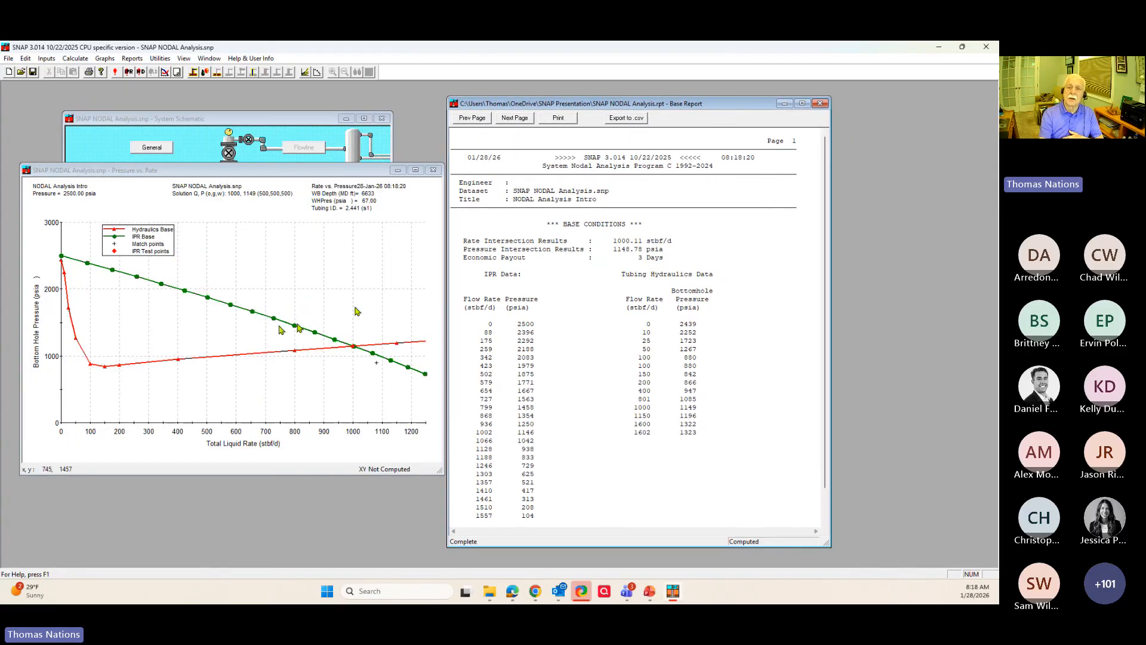
left_click(820, 104)
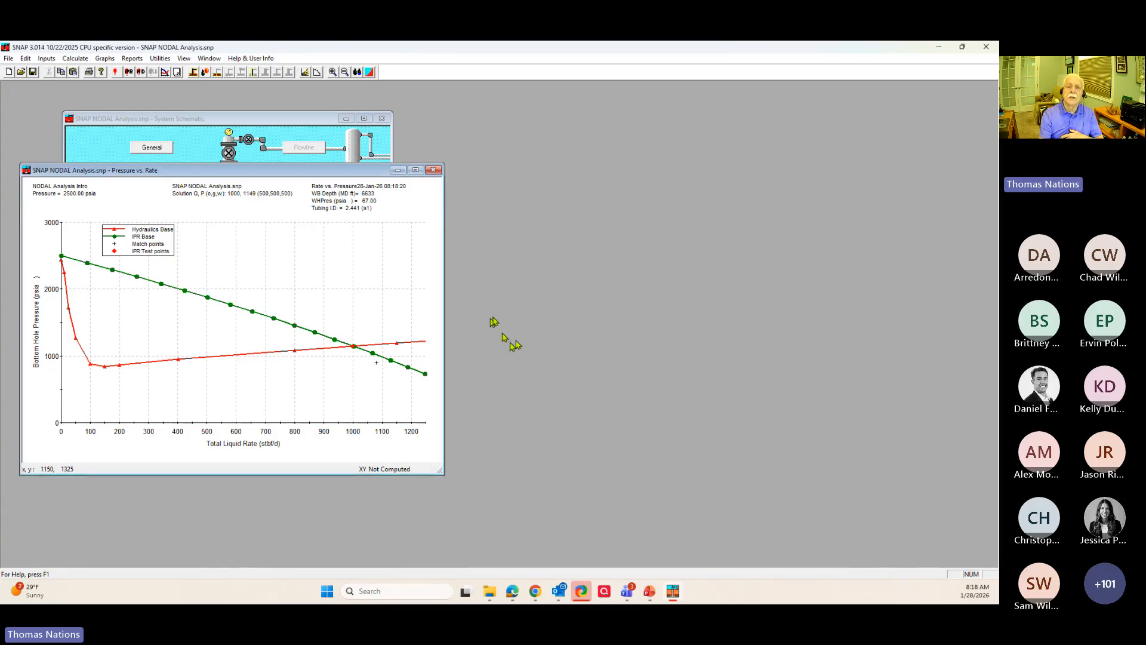
left_click(116, 72)
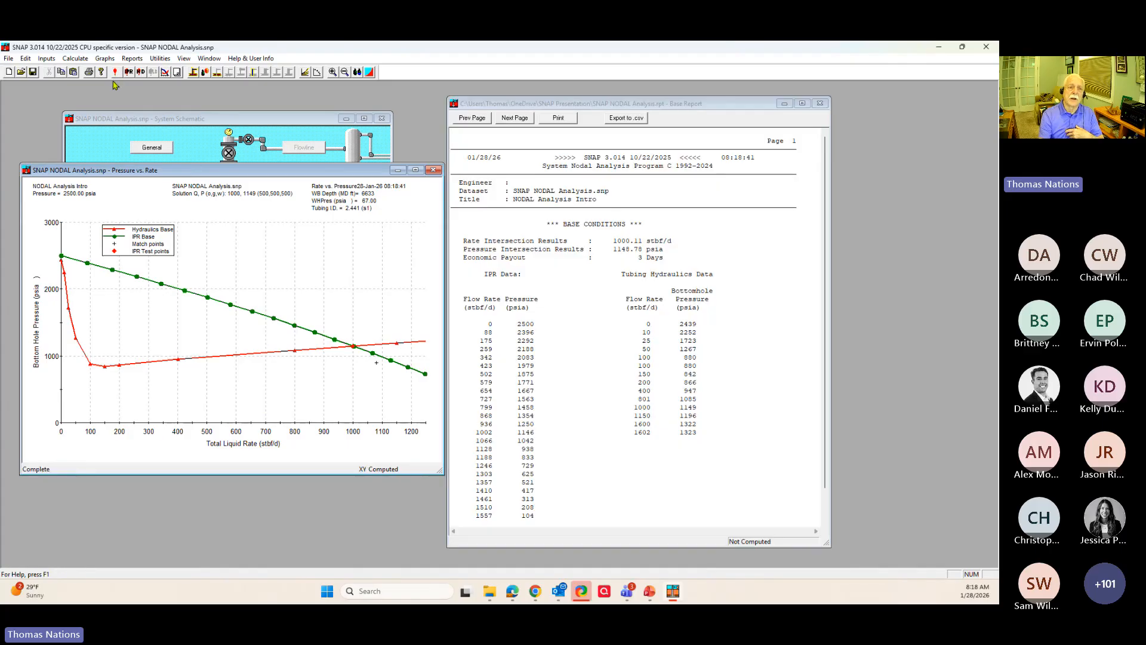
left_click(821, 104)
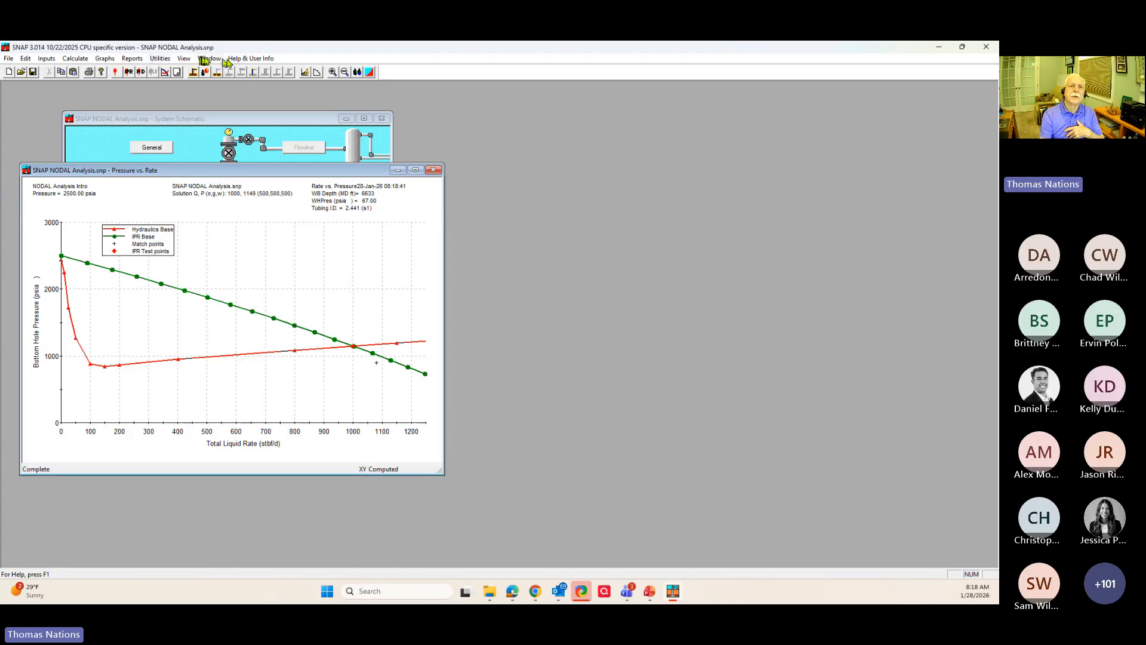
- Review the SNAP registration details, computer ID codes and user profile choices, keep the Everyone else profile, and close the dialog
left_click(249, 58)
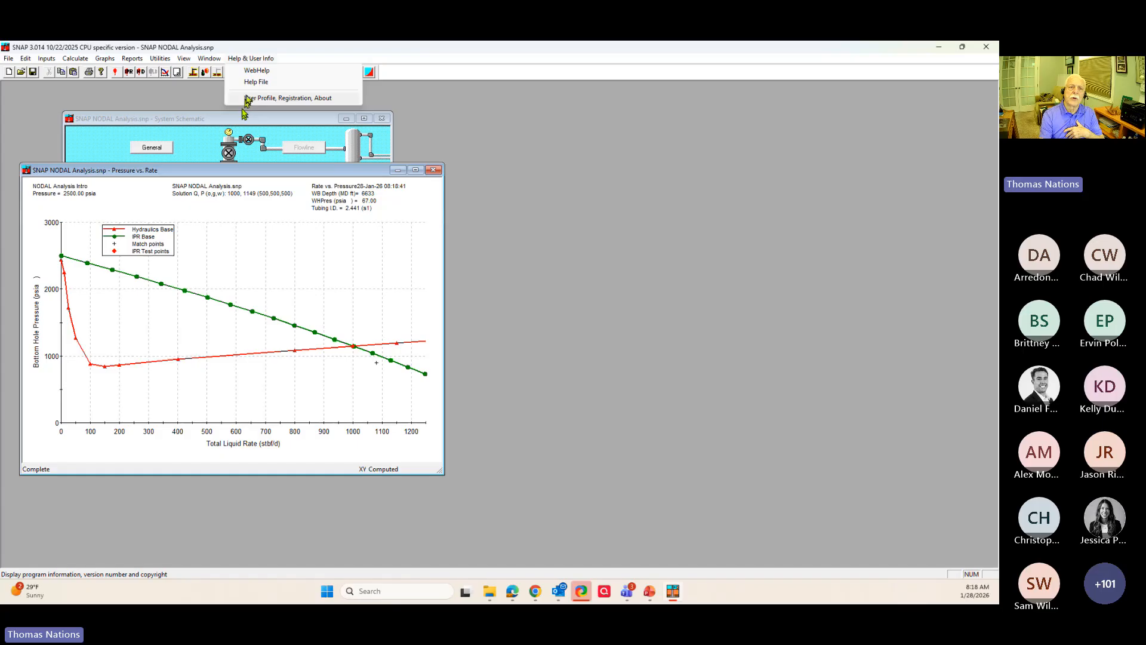
left_click(250, 98)
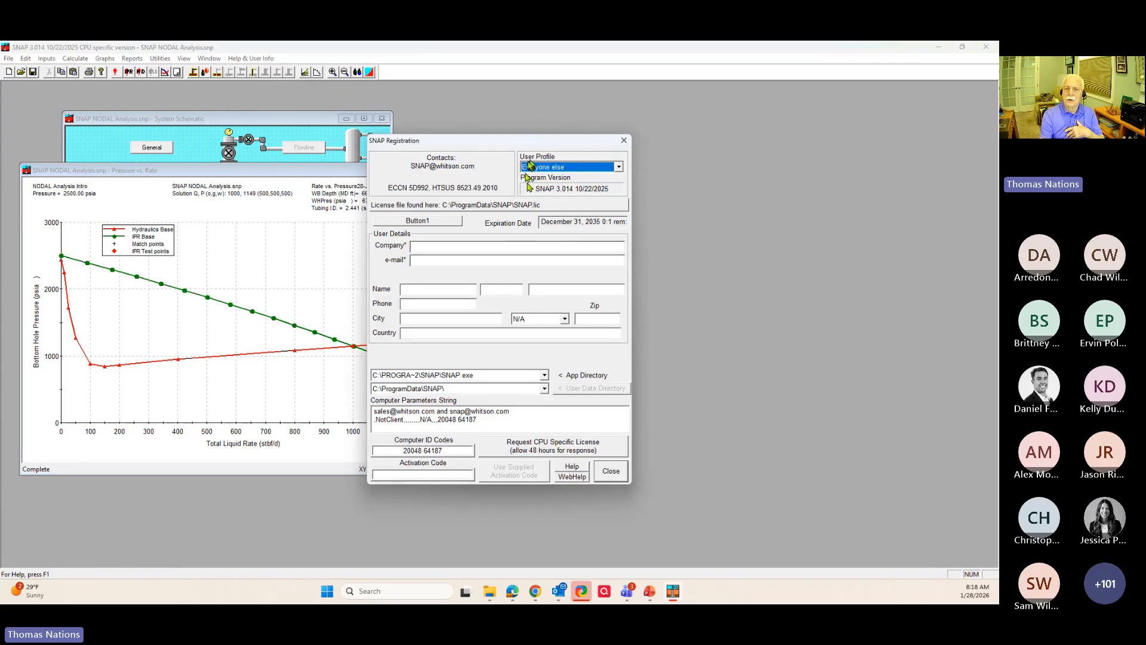
left_click_drag(389, 452, 479, 454)
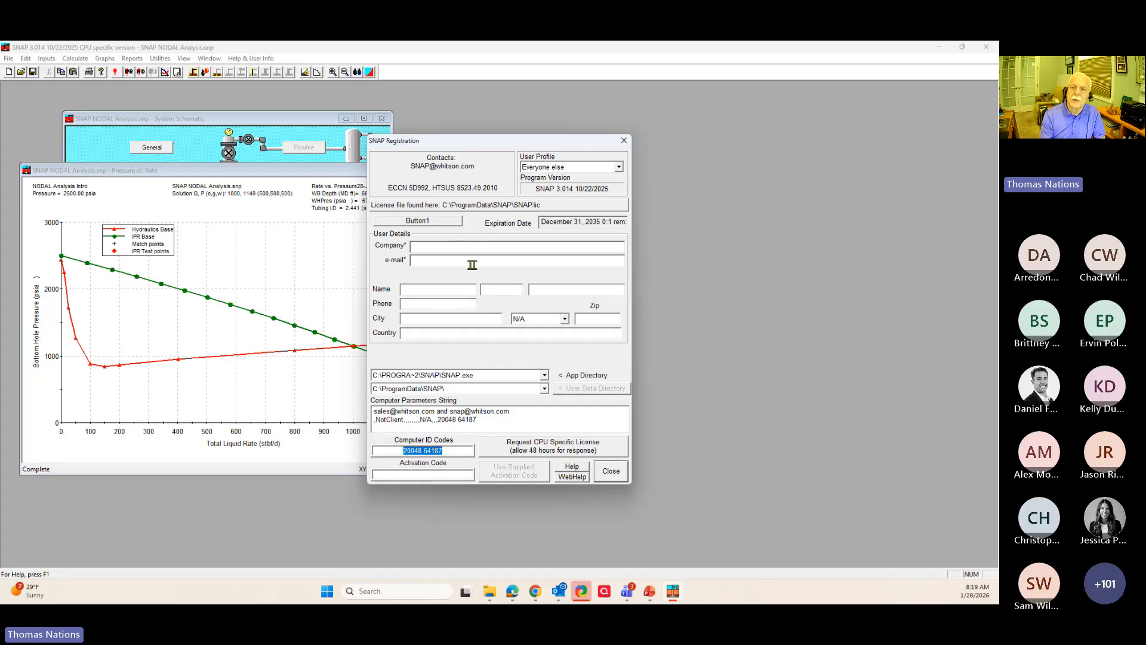
left_click(619, 169)
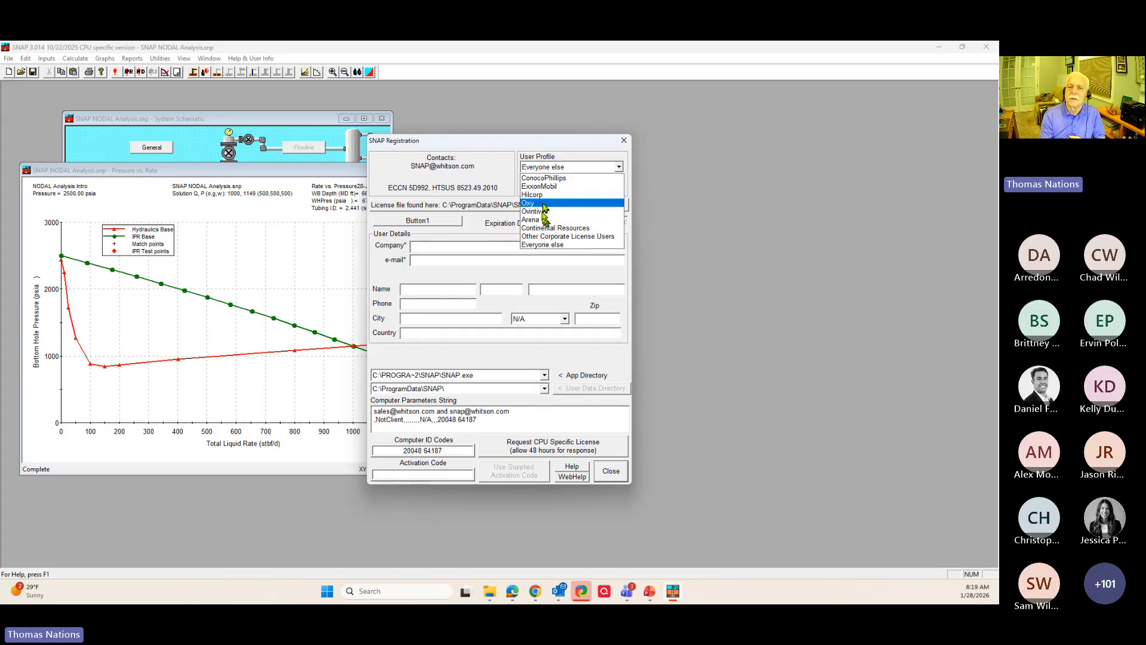
left_click(541, 244)
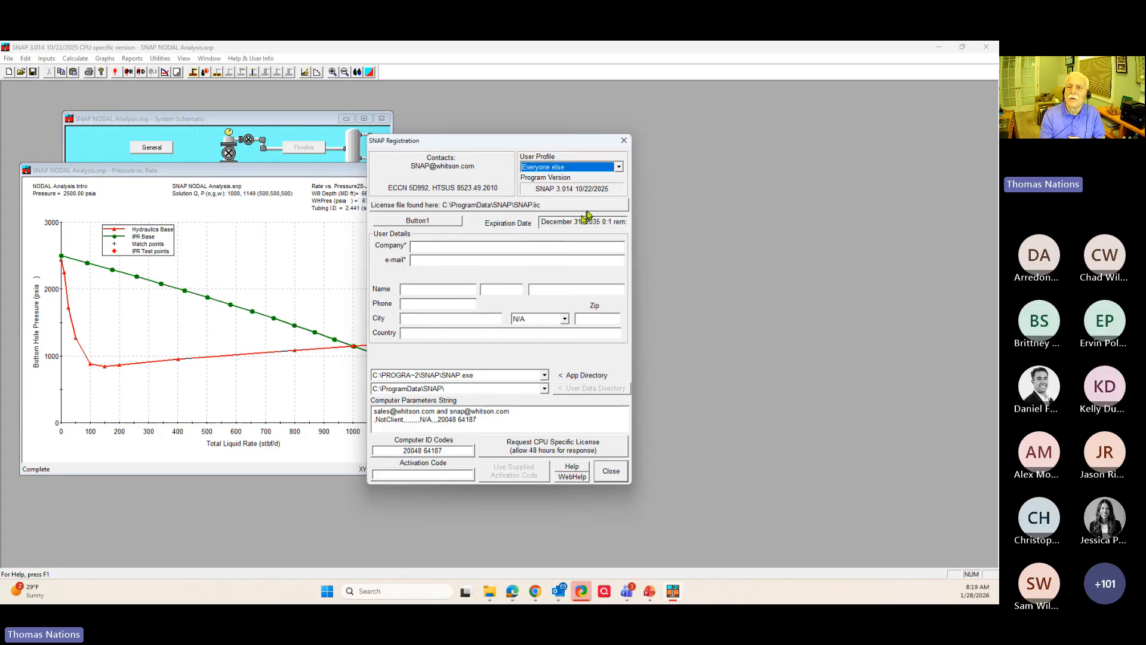
left_click(623, 143)
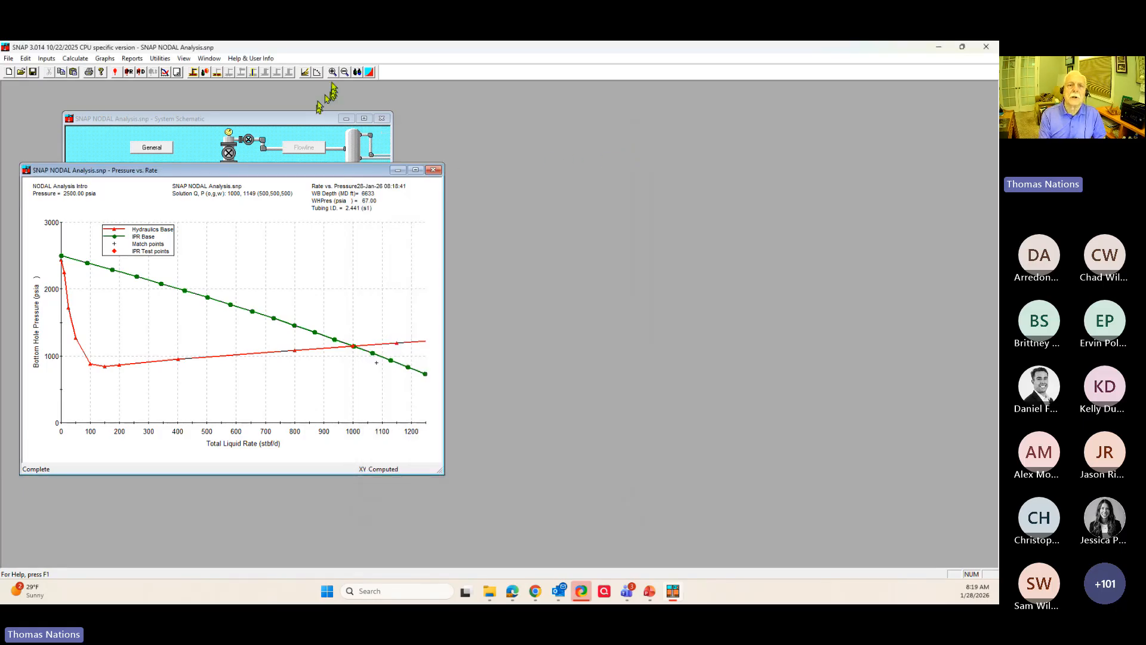
- Bring the System Schematic forward, open its General inputs and review the well types, keeping Oil Well
left_click(207, 123)
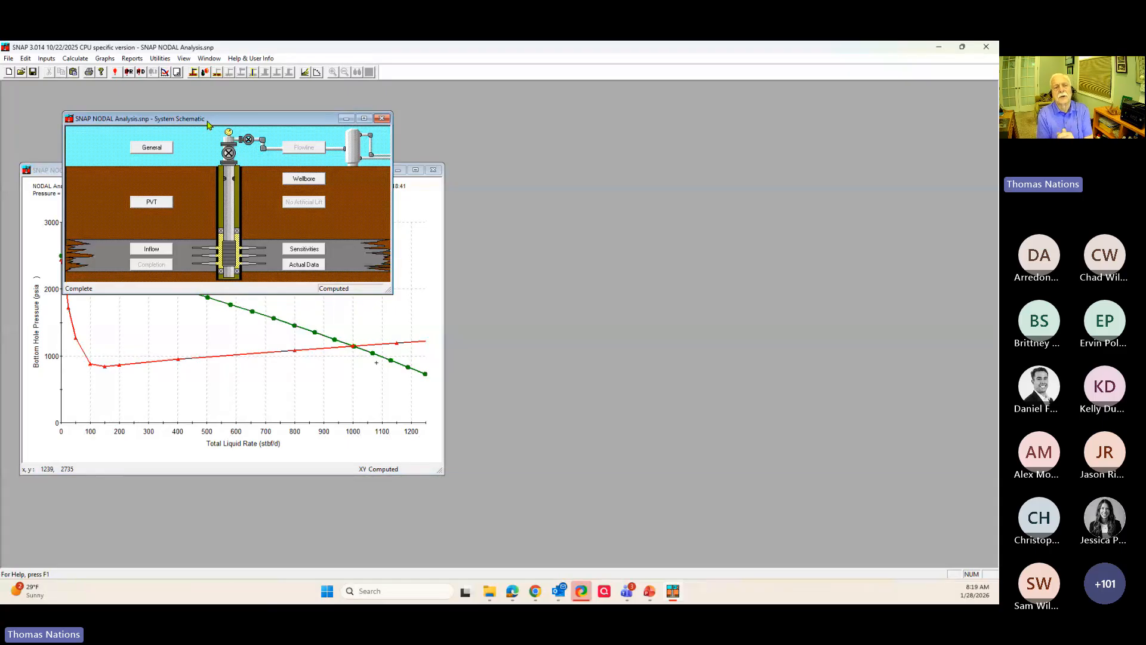
left_click(157, 150)
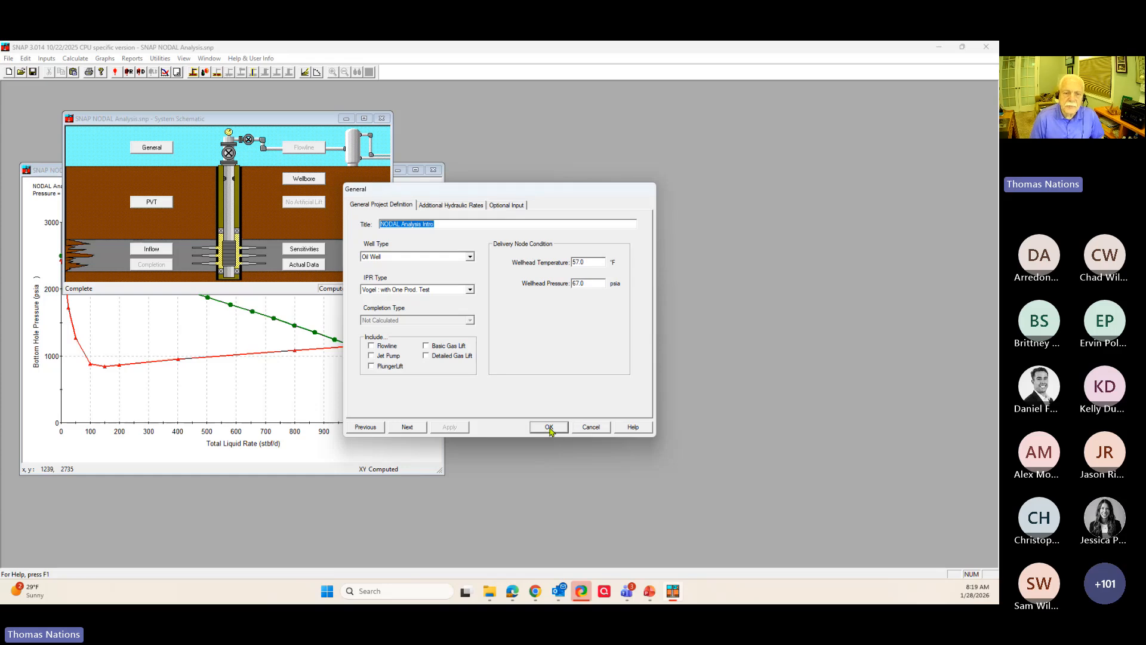
left_click(438, 225)
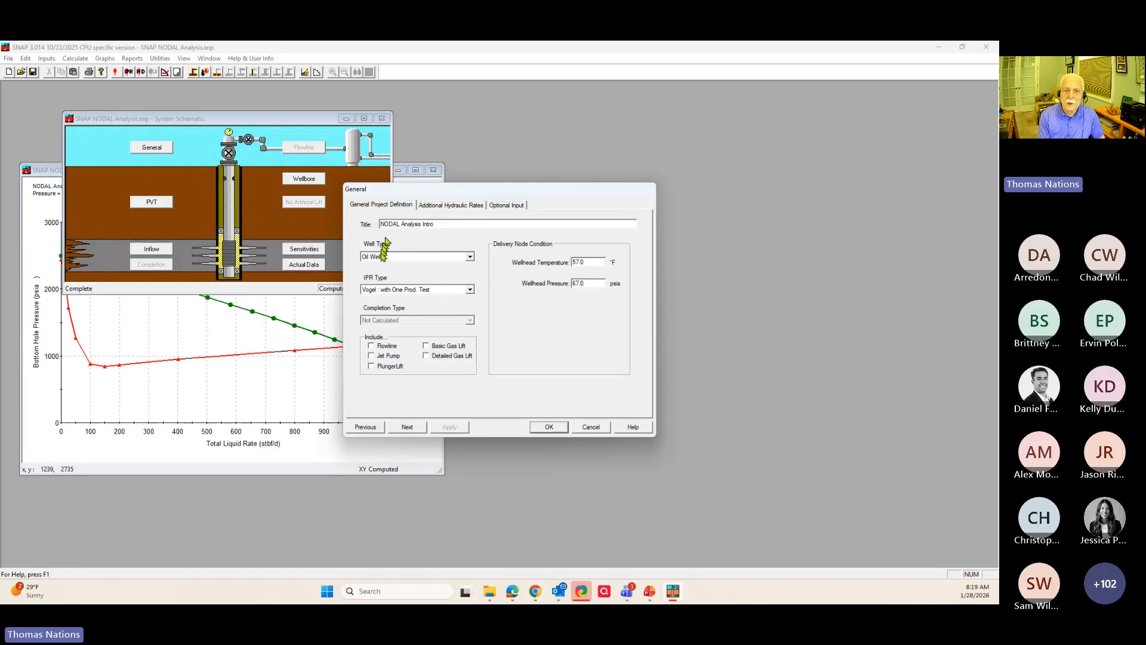
left_click(393, 258)
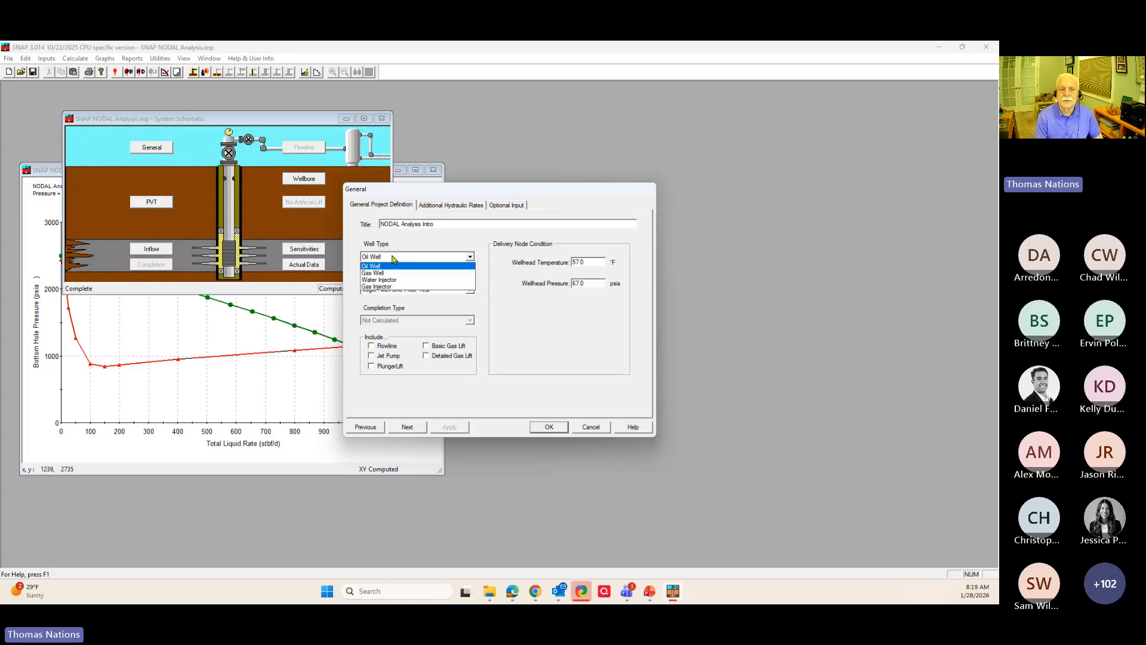
left_click(394, 259)
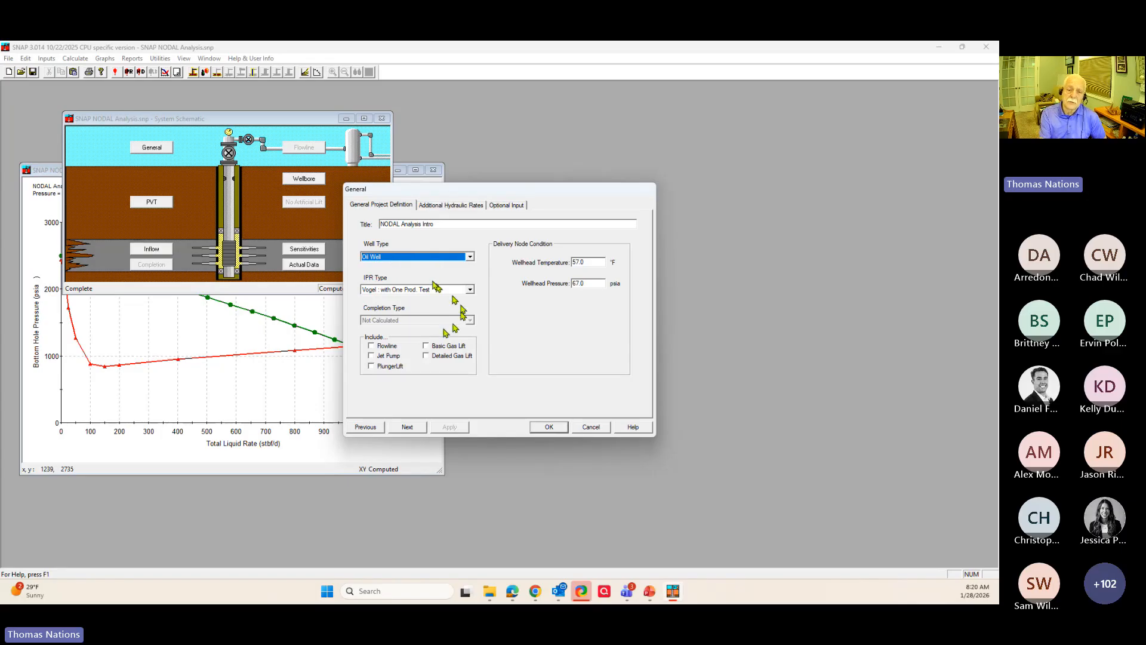
- Review the available IPR types and set the IPR type to User IPR Table
scroll(408, 290, "up", 1)
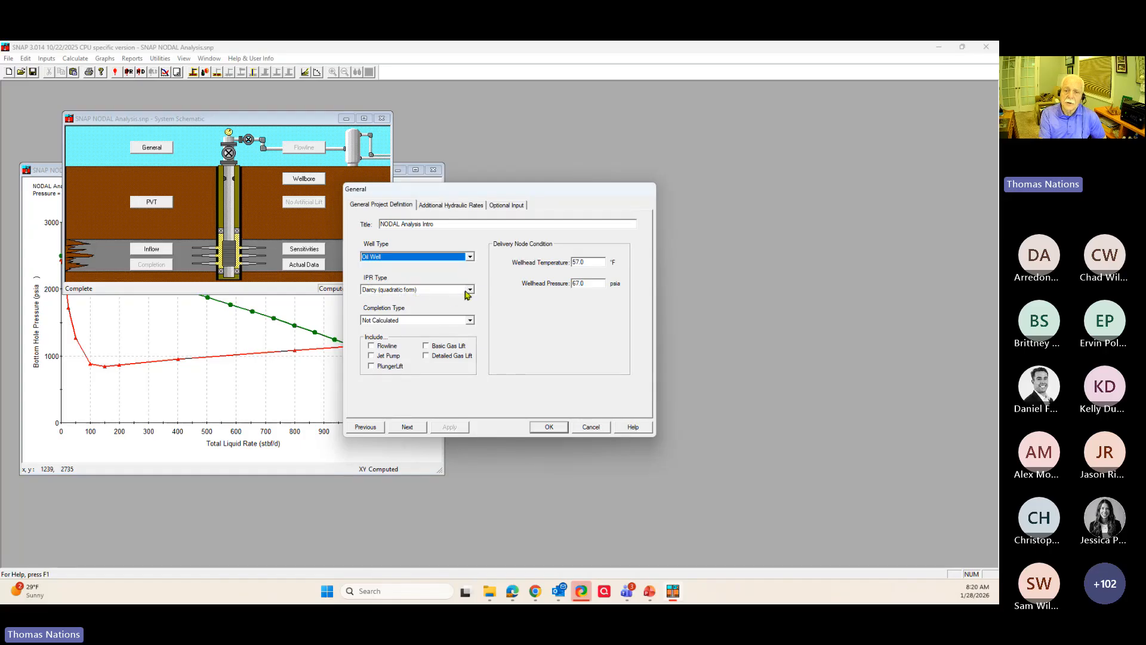
left_click(469, 290)
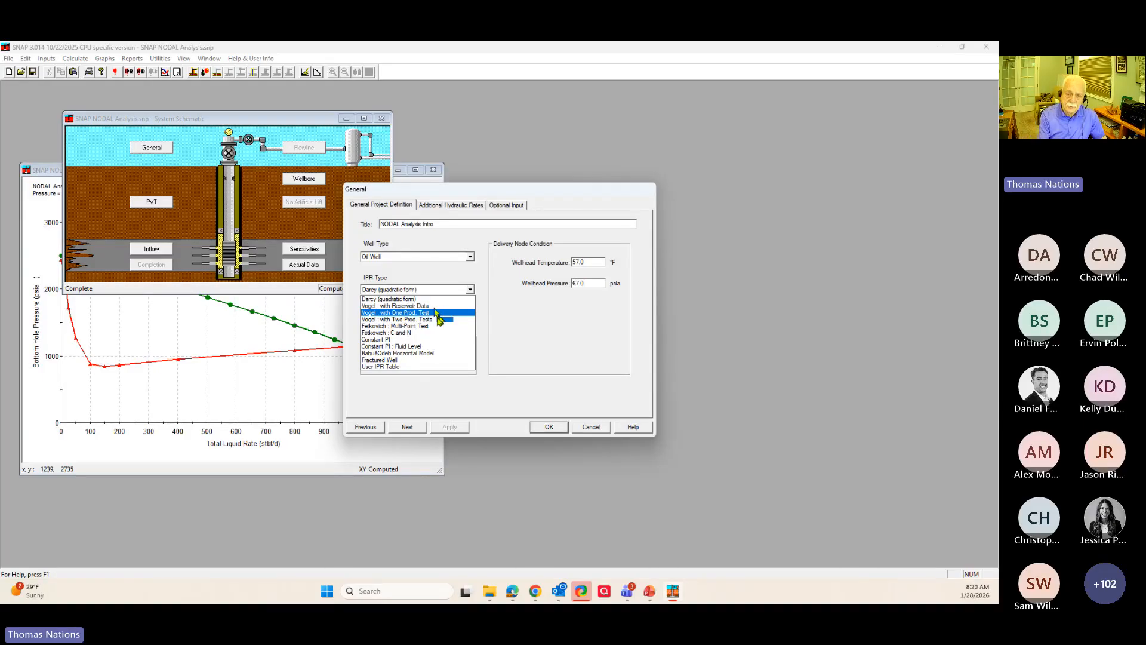
left_click(399, 367)
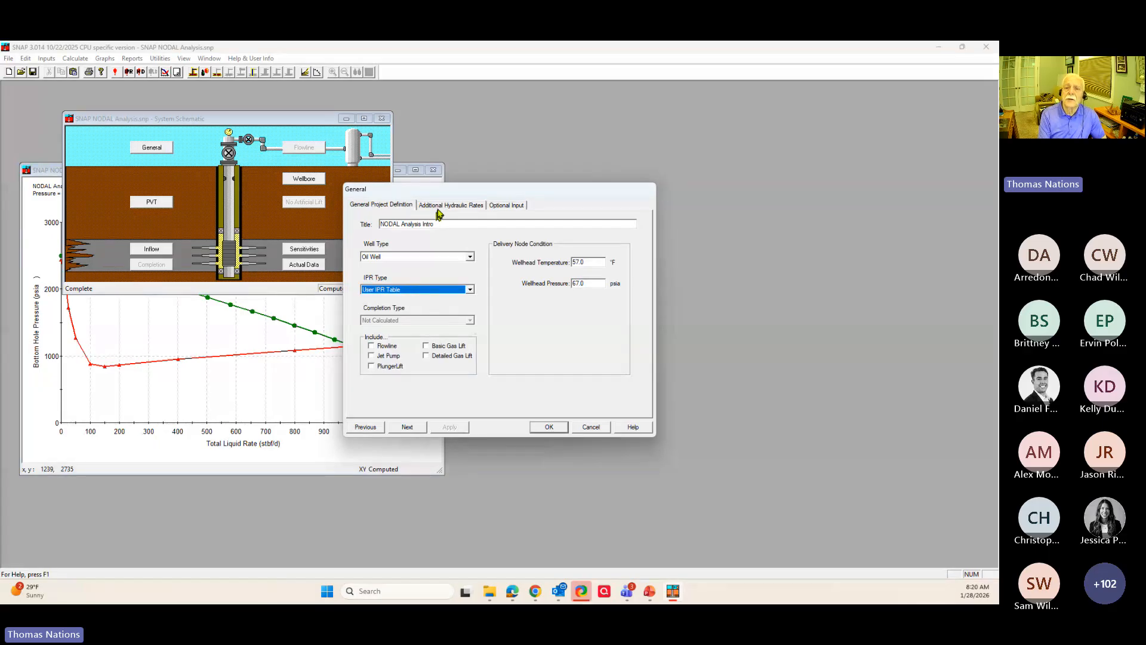
- Look over the optional inputs and additional hydraulic rates, and return to the general project definition
left_click(507, 205)
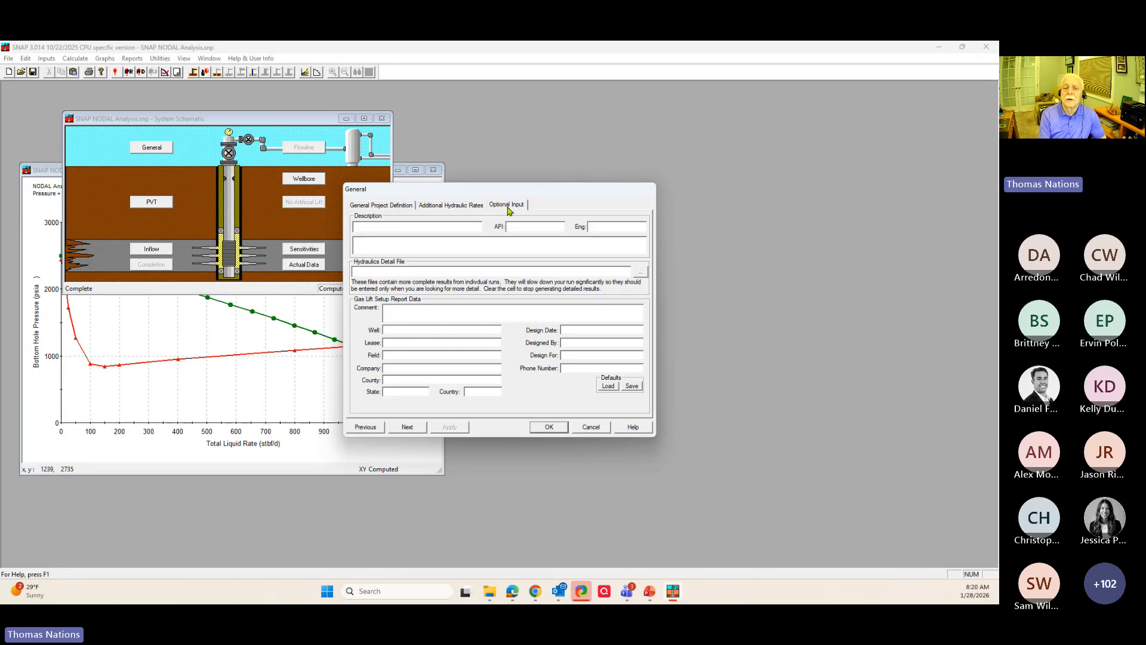
left_click(440, 205)
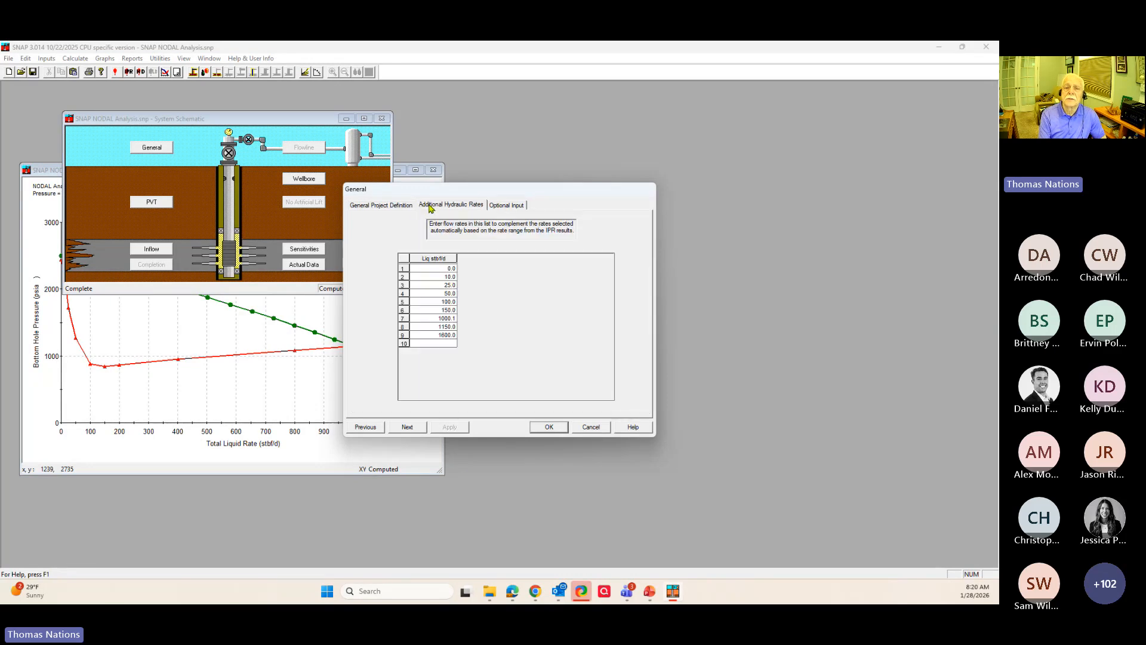
left_click(399, 204)
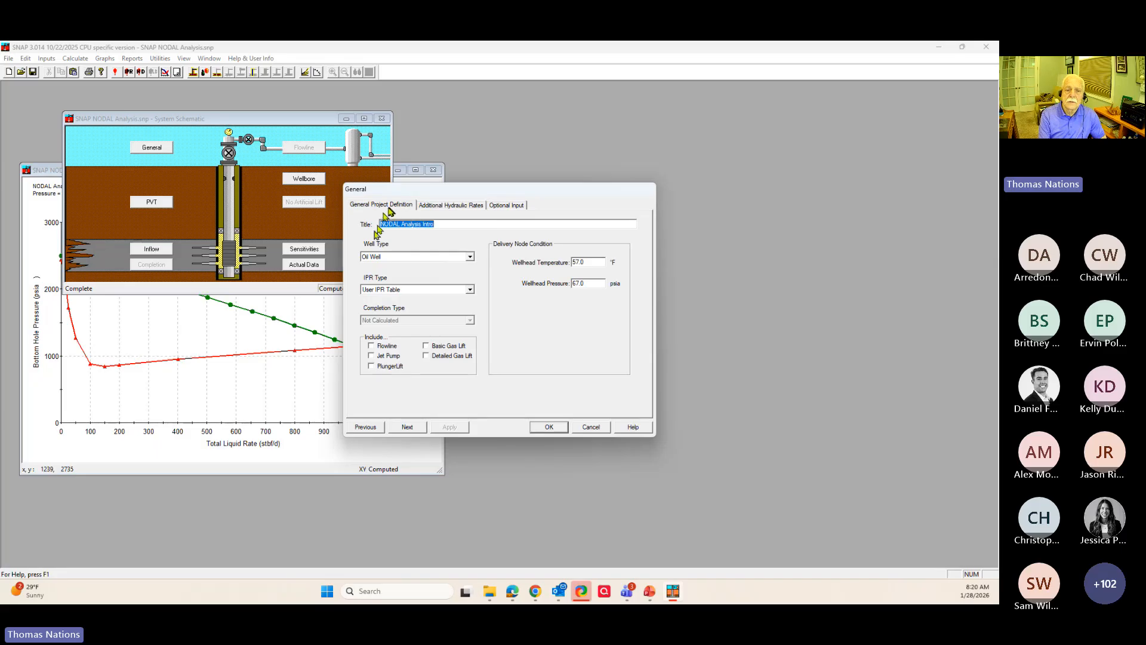
- Set the IPR type to Vogel with Reservoir Data and advance through the inputs to the wellbore geometry
left_click(406, 291)
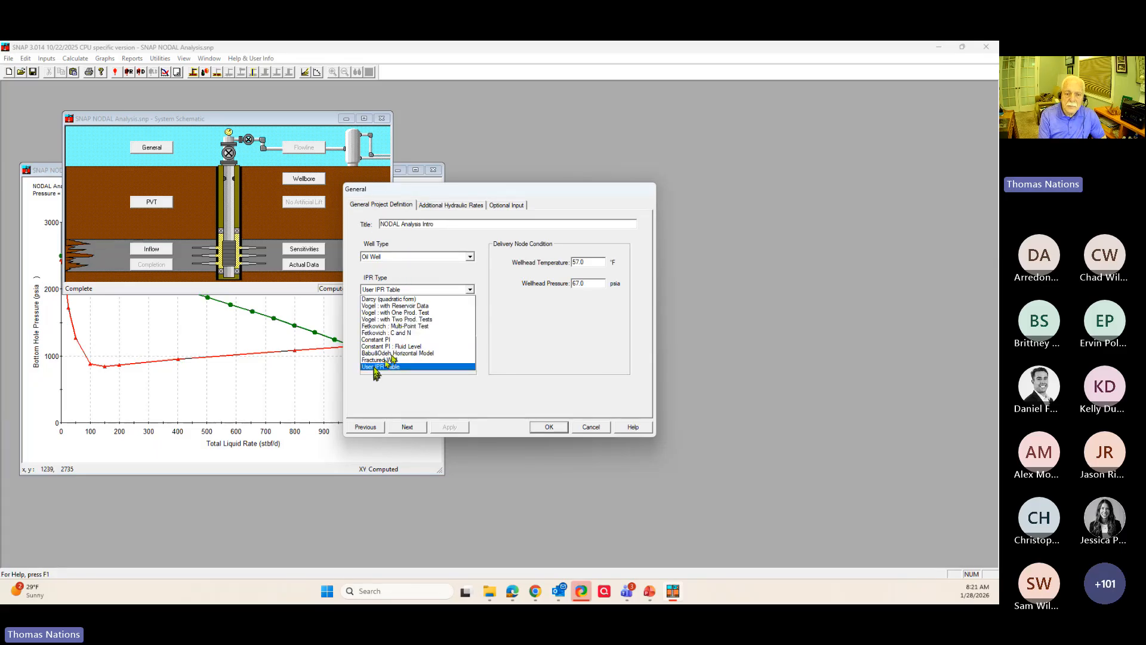
left_click(383, 308)
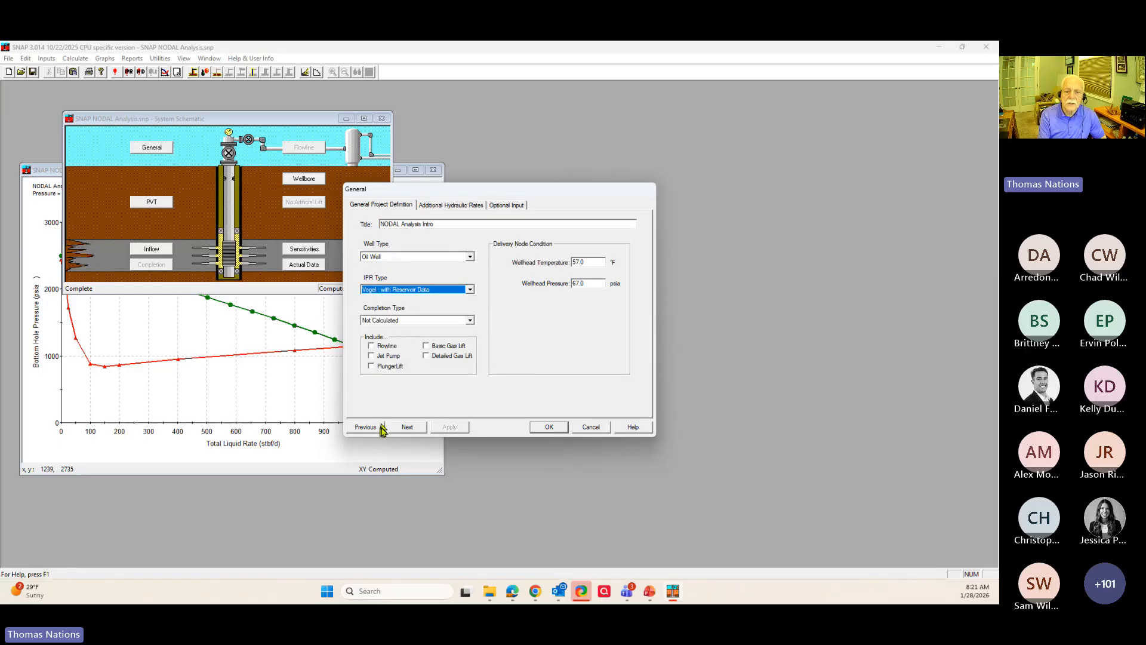
left_click(404, 427)
left_click(408, 416)
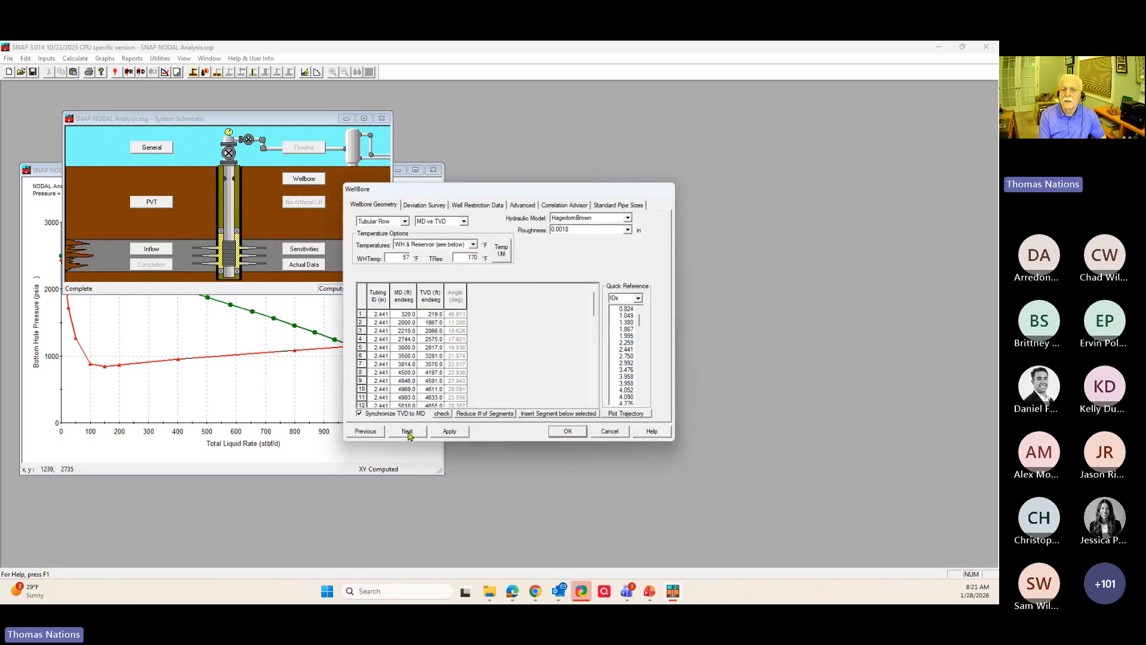
- Close the inflow inputs, reopen the General inputs and review the completion types, keeping Not Calculated
left_click(546, 413)
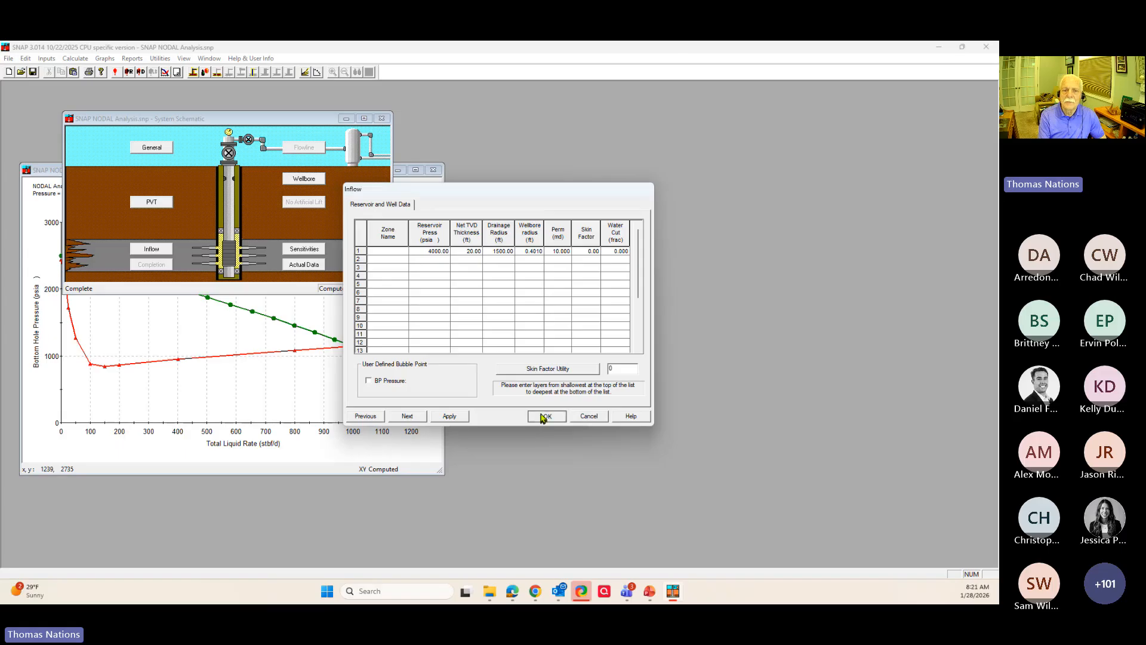
left_click(152, 147)
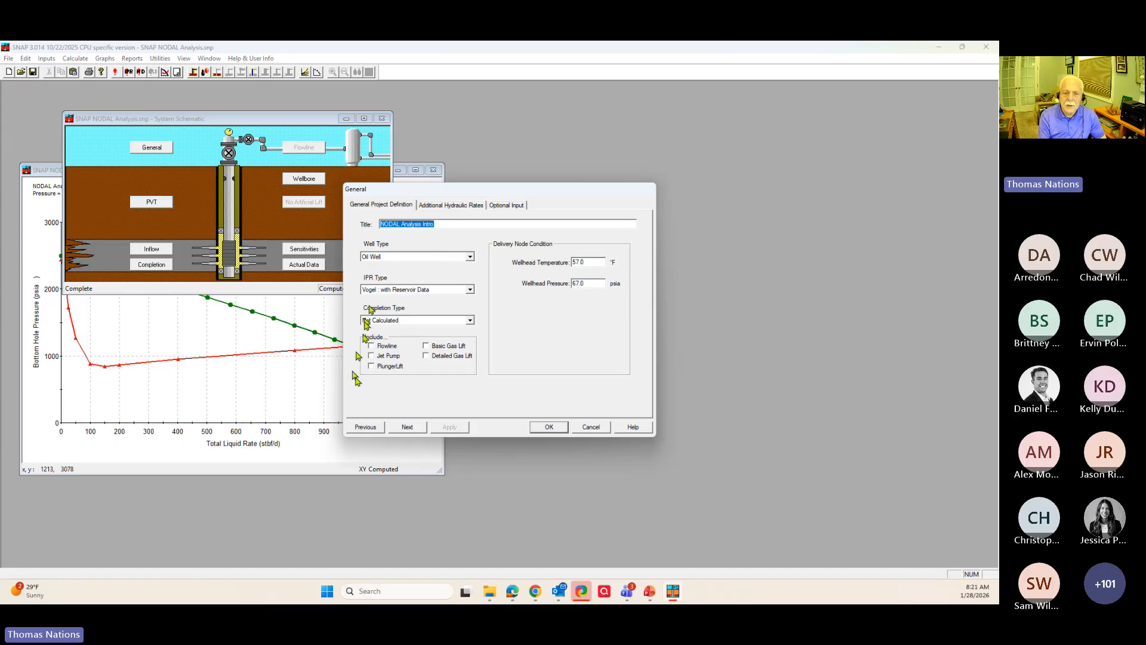
left_click(408, 322)
left_click(406, 322)
left_click(406, 322)
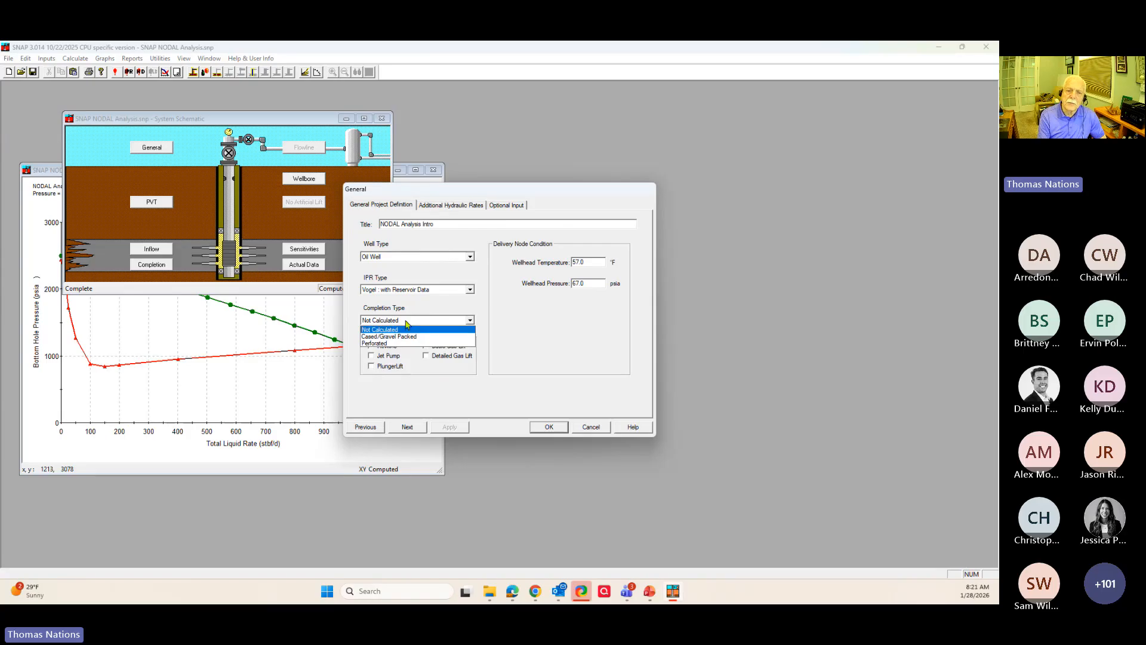
left_click(436, 293)
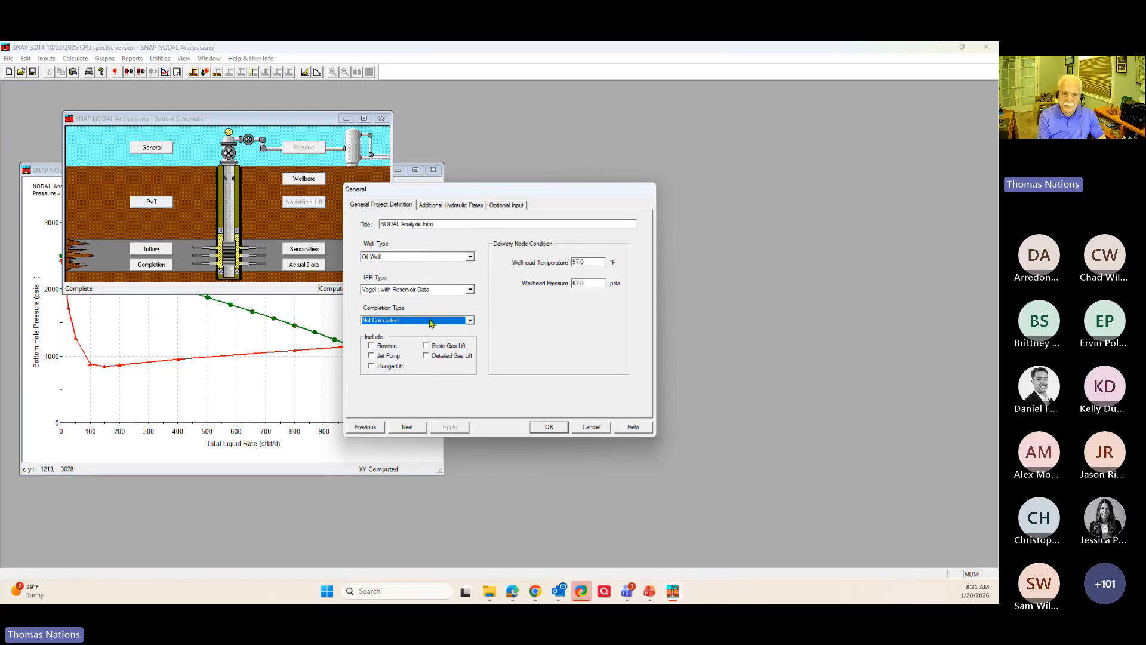
left_click(431, 321)
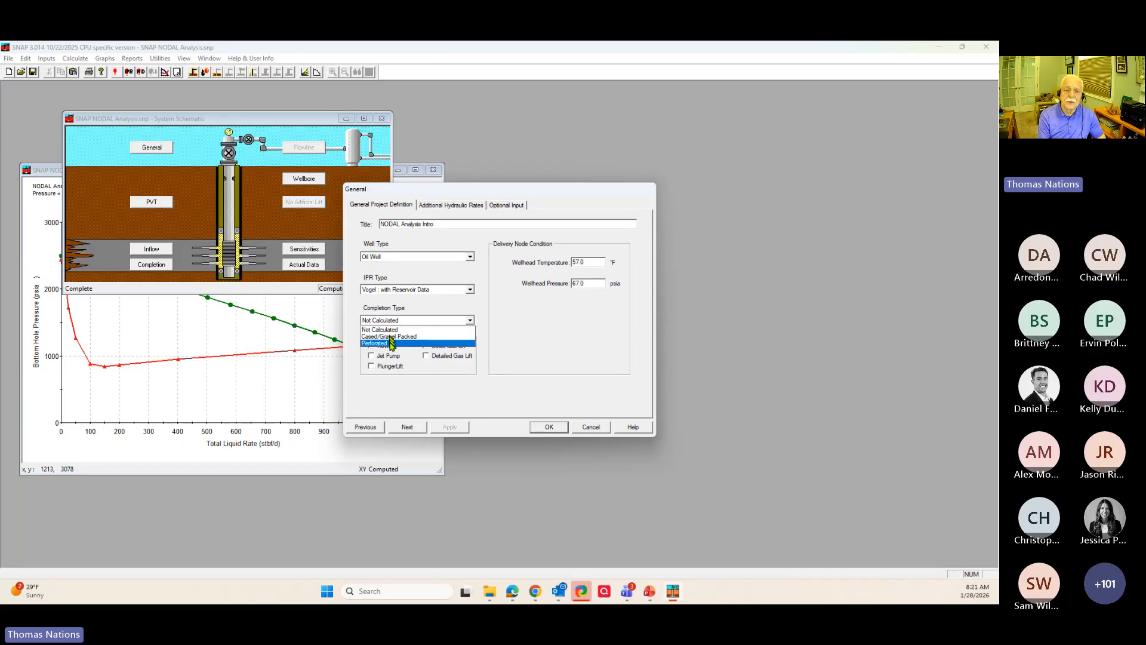
left_click(547, 346)
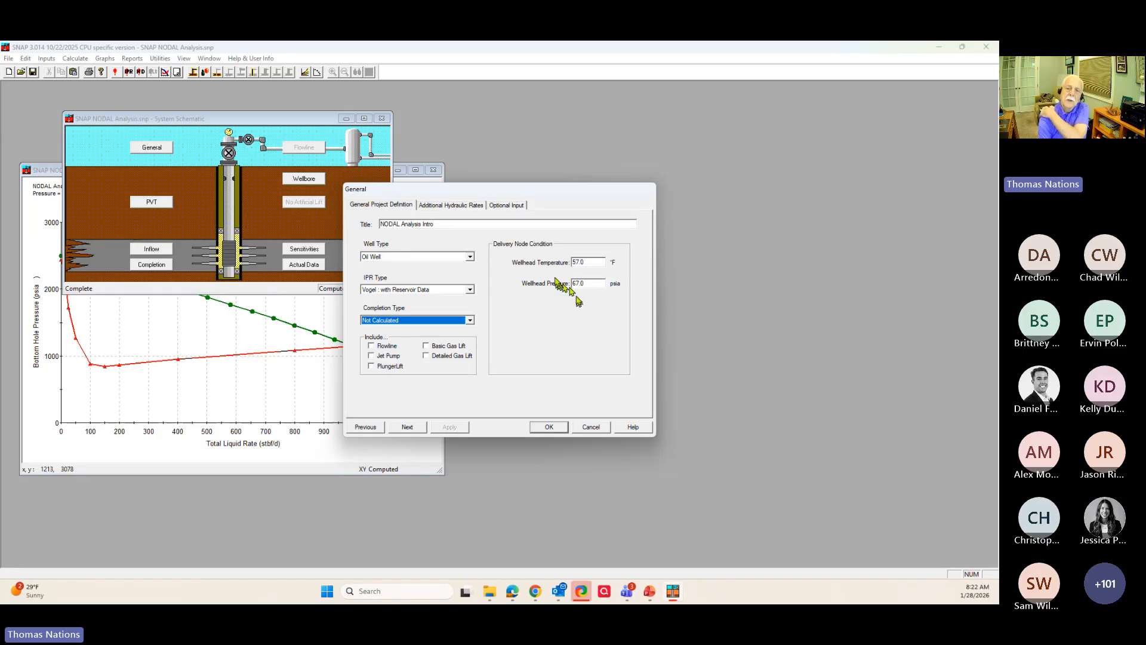
- Review the additional hydraulic rates and optional inputs, and advance from the general project definition to the PVT properties
left_click(433, 206)
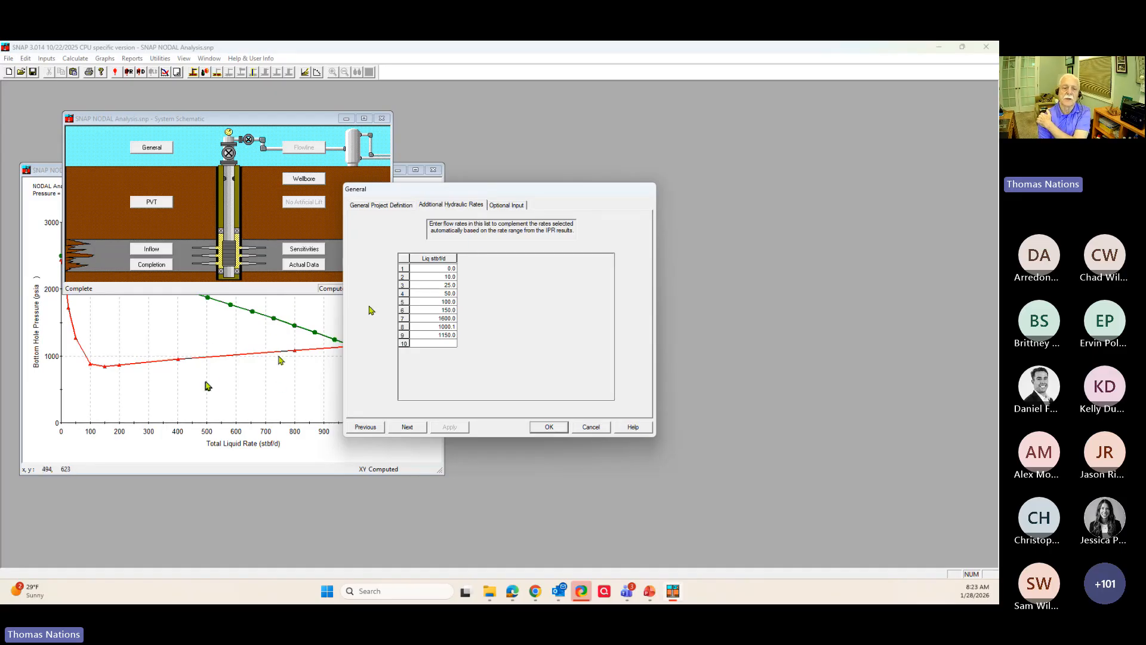
left_click(497, 205)
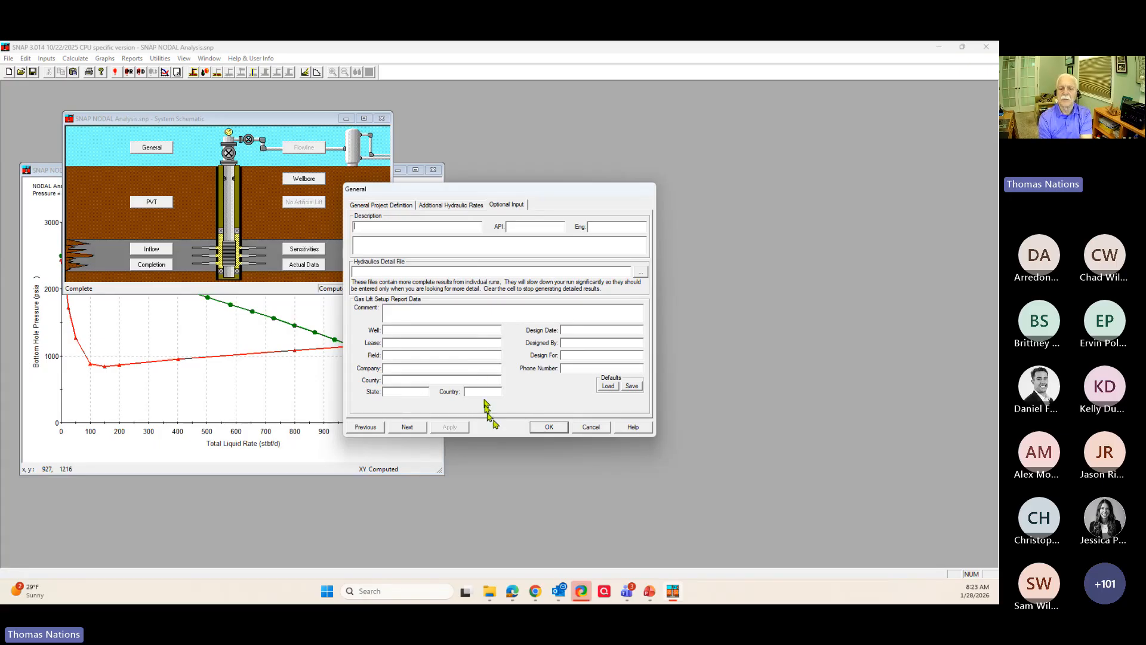
left_click(394, 206)
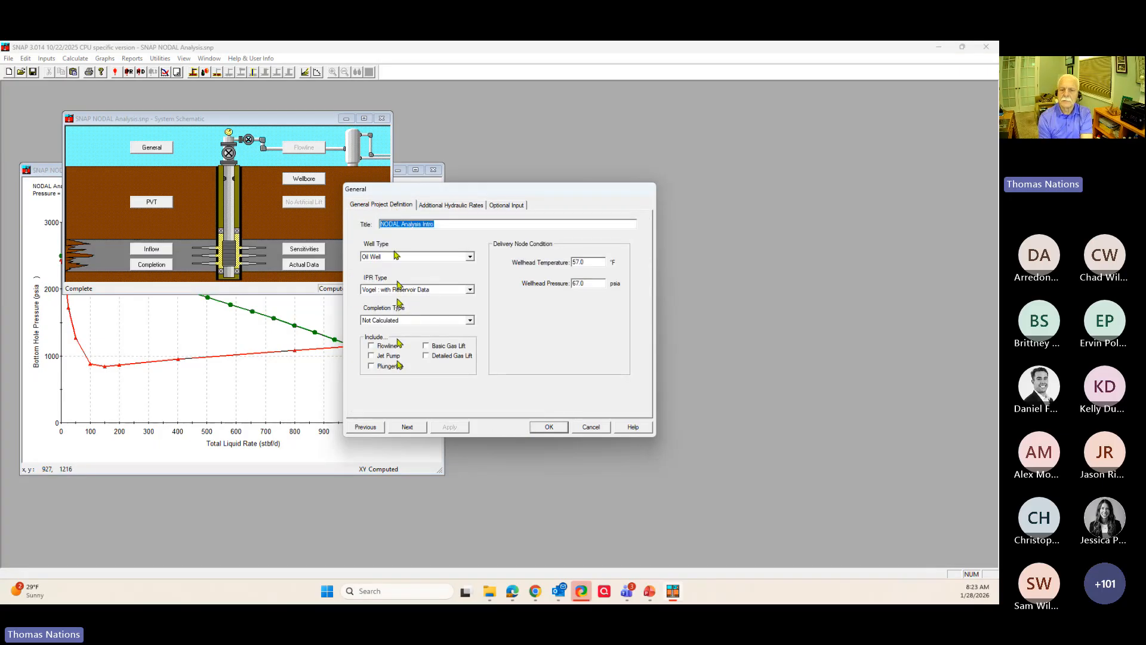
left_click(406, 426)
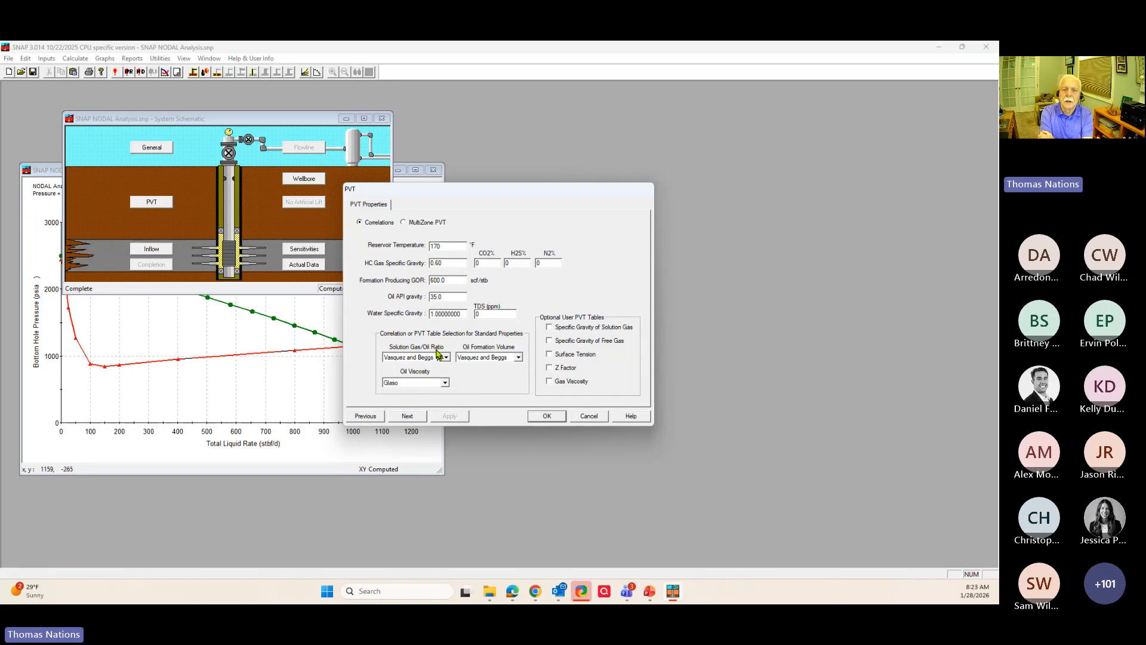
- Try Input Table for the solution gas/oil ratio, view its table and restore the Vasquez and Beggs correlation
left_click(446, 358)
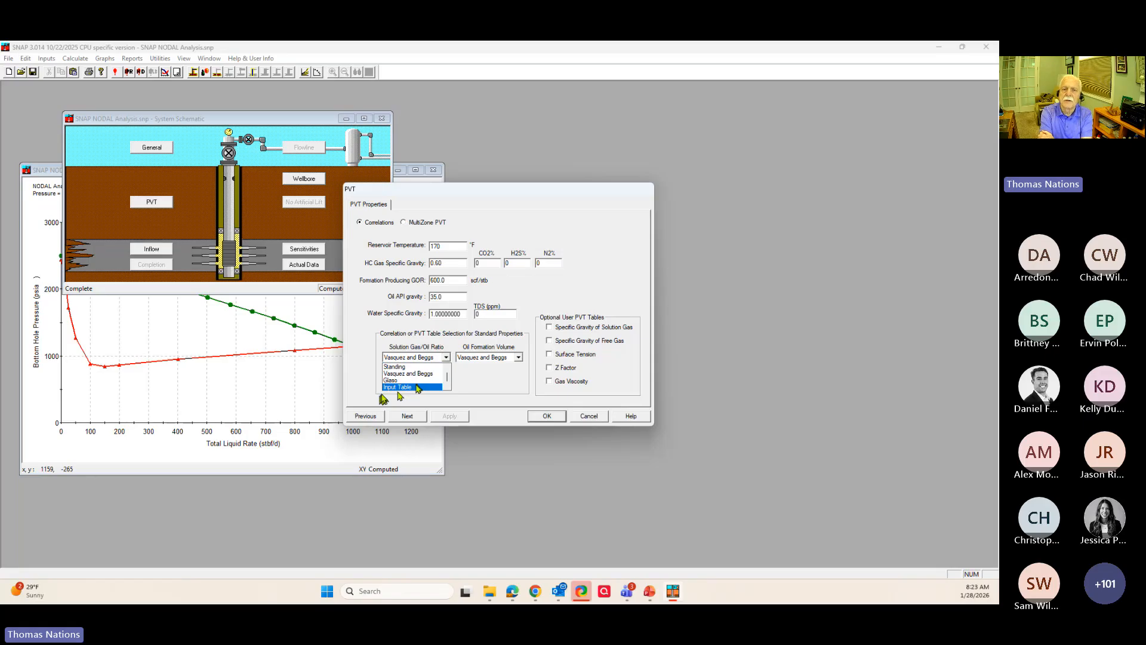
left_click(418, 387)
left_click(430, 206)
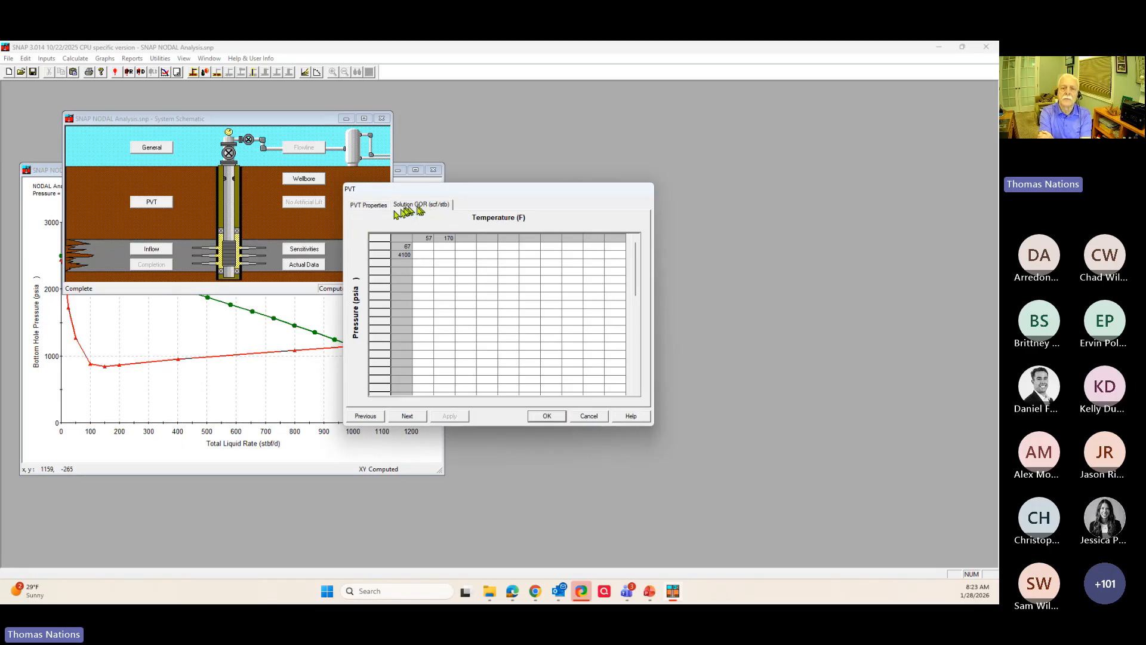
left_click(373, 206)
left_click(446, 357)
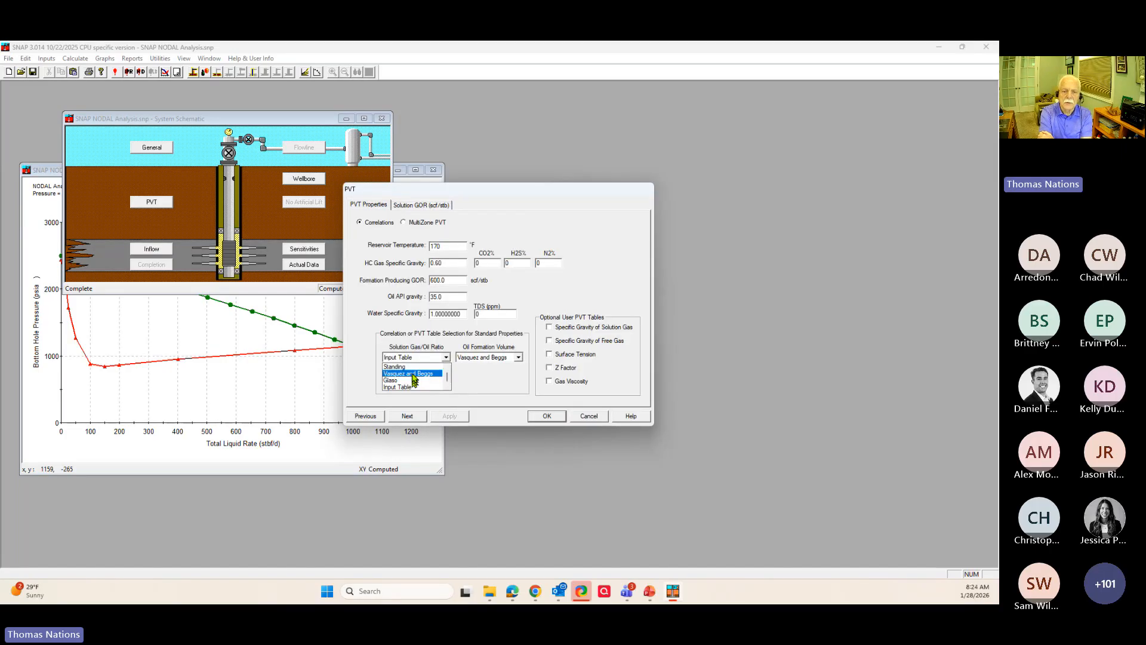
left_click(414, 374)
left_click(445, 357)
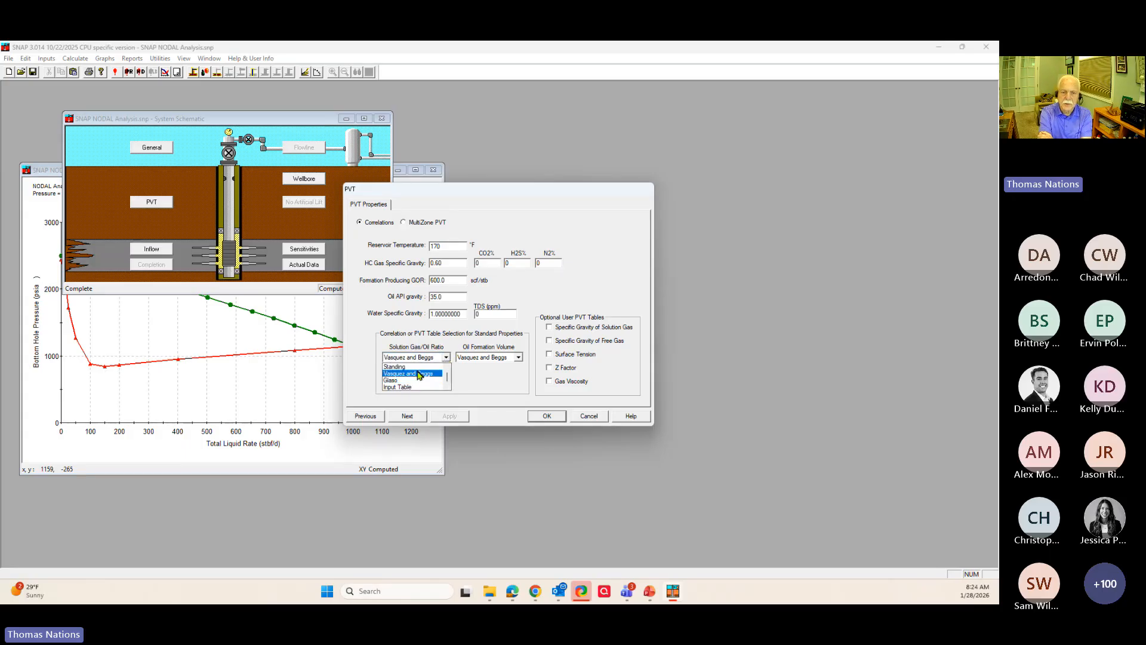
left_click(421, 375)
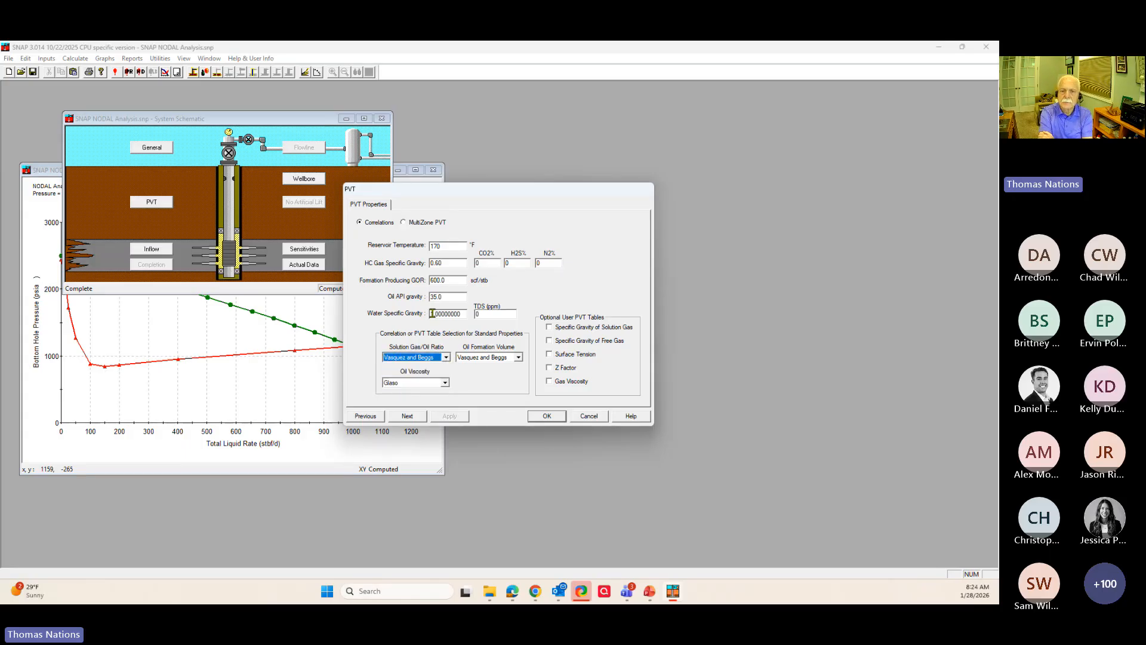
- Try the MultiZone PVT option, view its per-layer properties table and switch back to Correlations
left_click(404, 222)
left_click(418, 205)
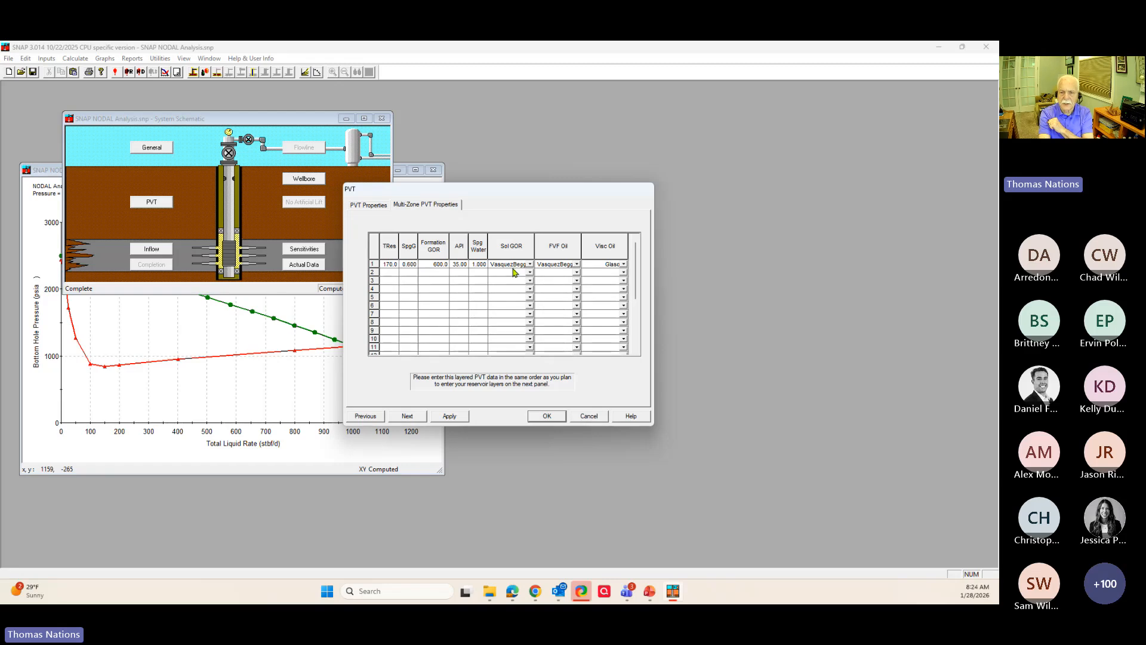
left_click(368, 207)
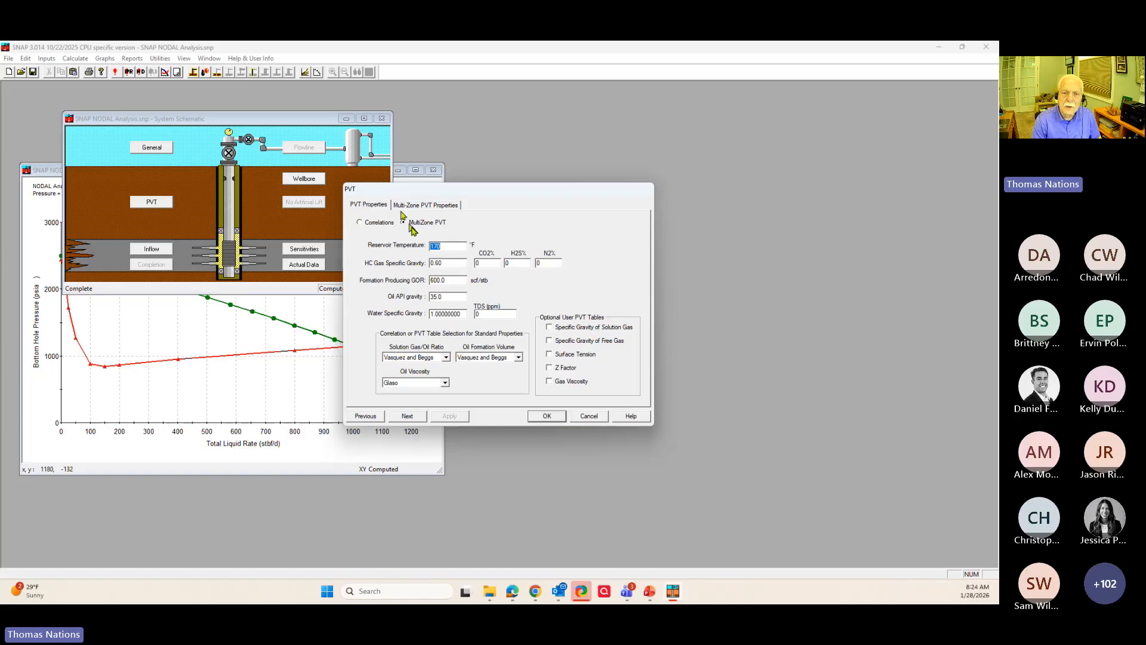
left_click(360, 223)
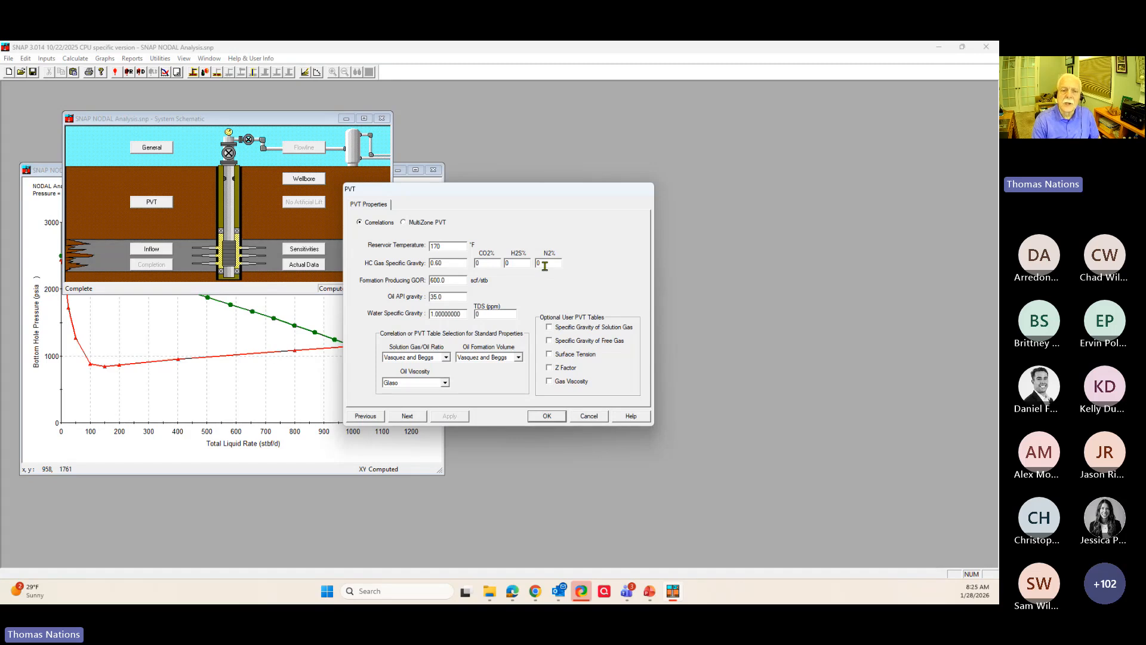
- Set the water specific gravity in the PVT properties to 1.07
left_click(454, 280)
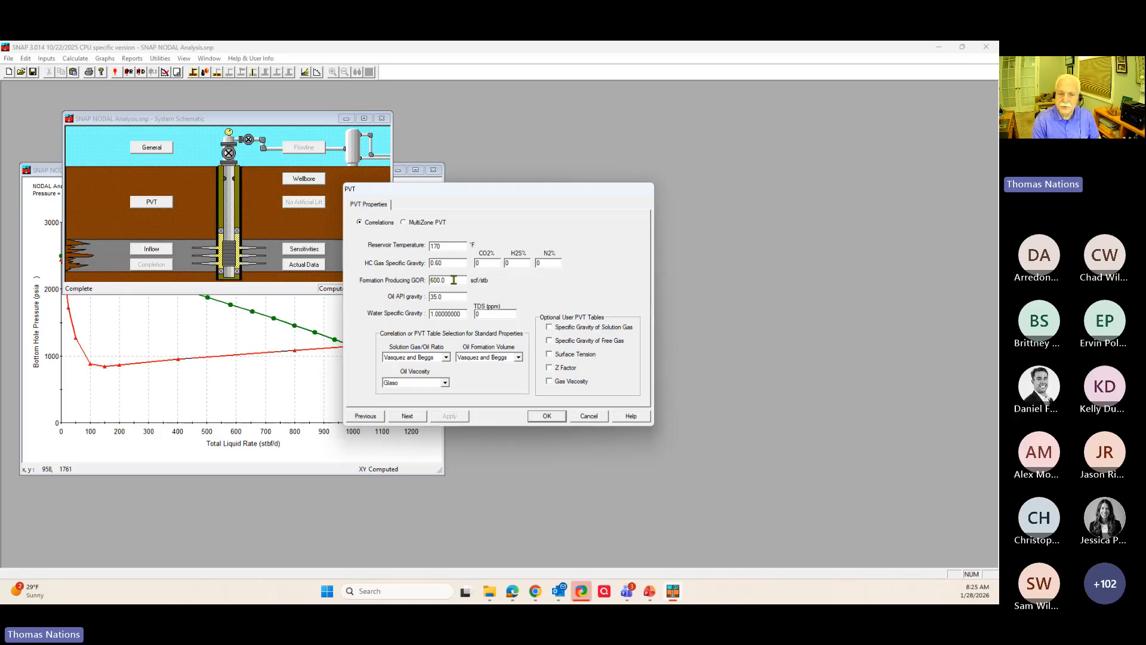
left_click_drag(454, 280, 420, 280)
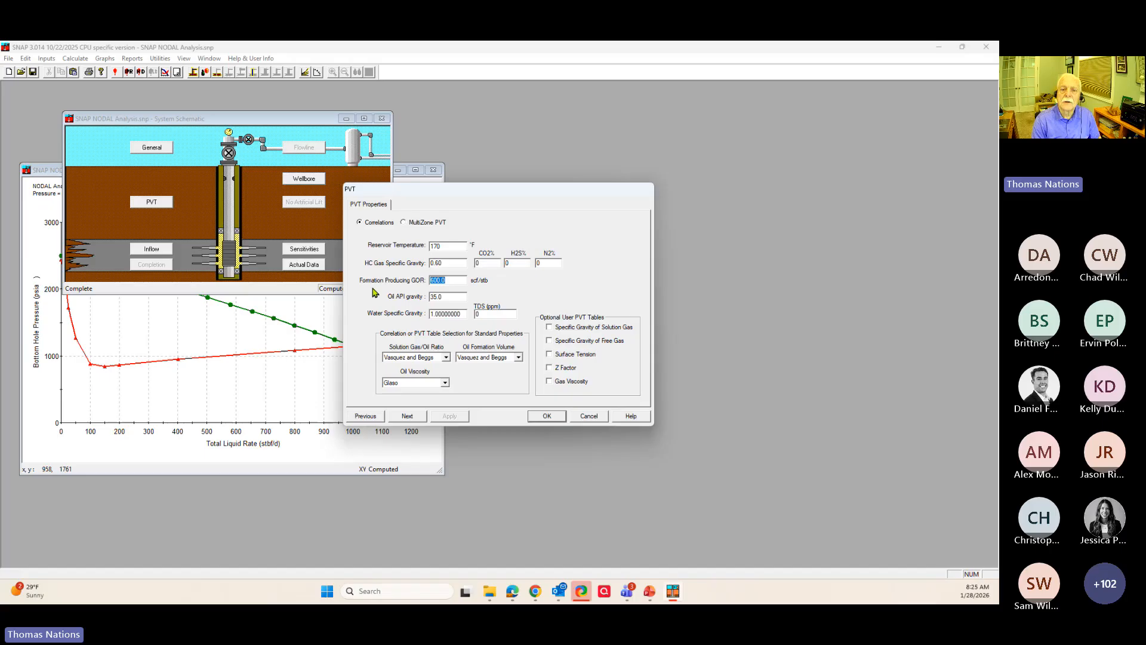
left_click(451, 299)
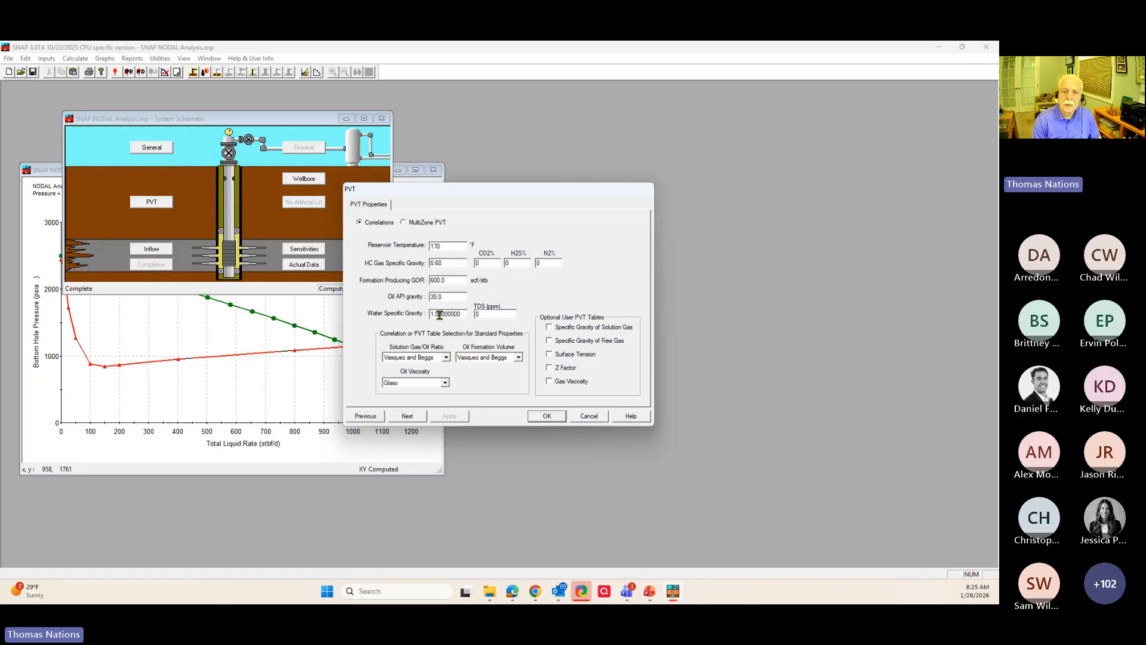
left_click_drag(438, 315, 462, 315)
type("7")
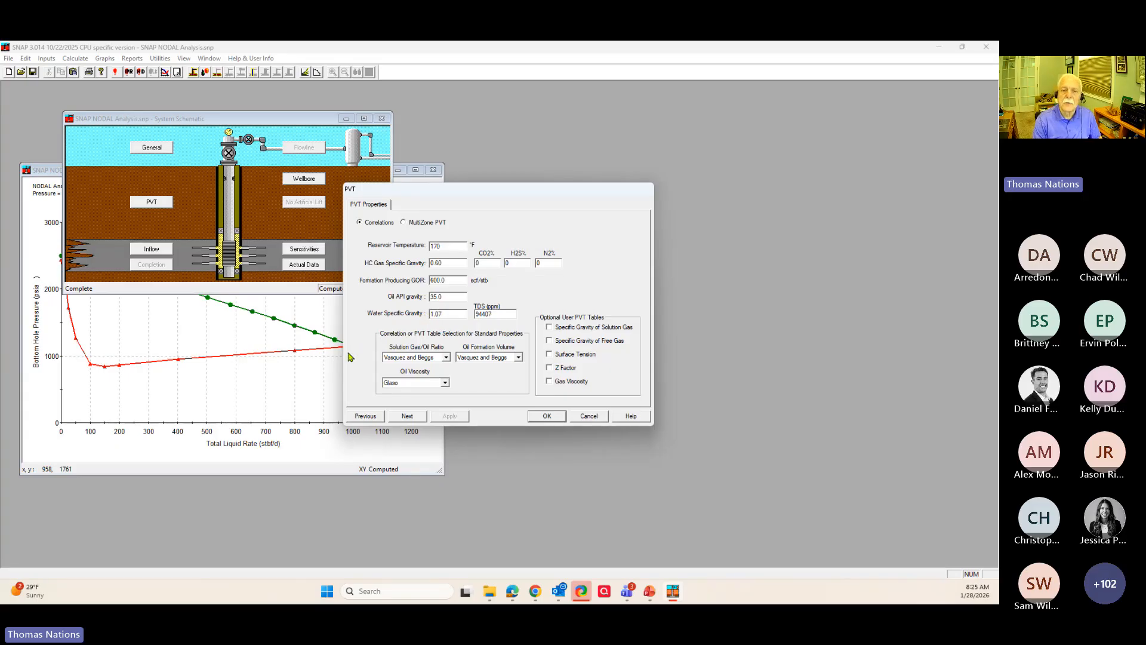
- Set the water's TDS in the PVT properties to 9500 ppm
double_click(485, 314)
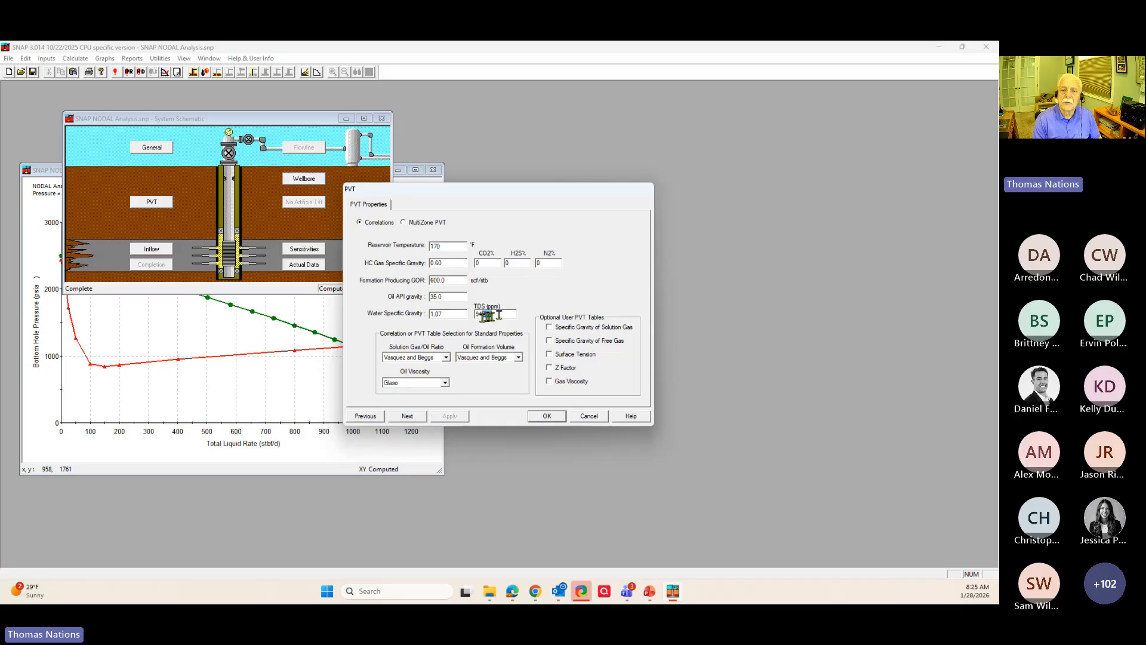
key("Delete")
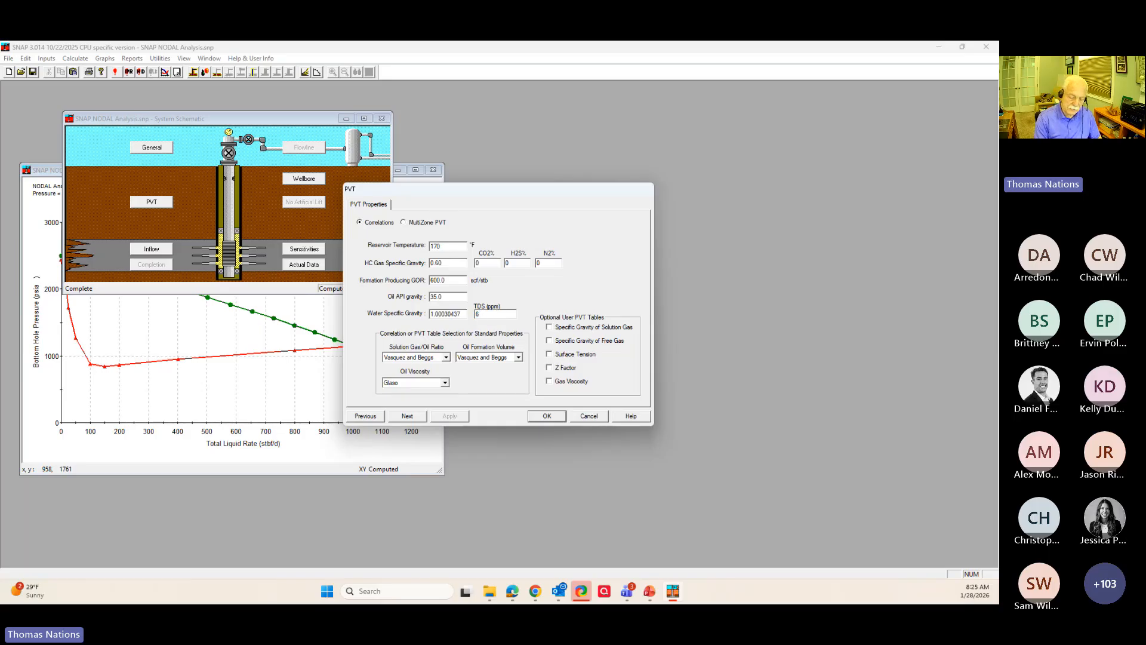
type("9500")
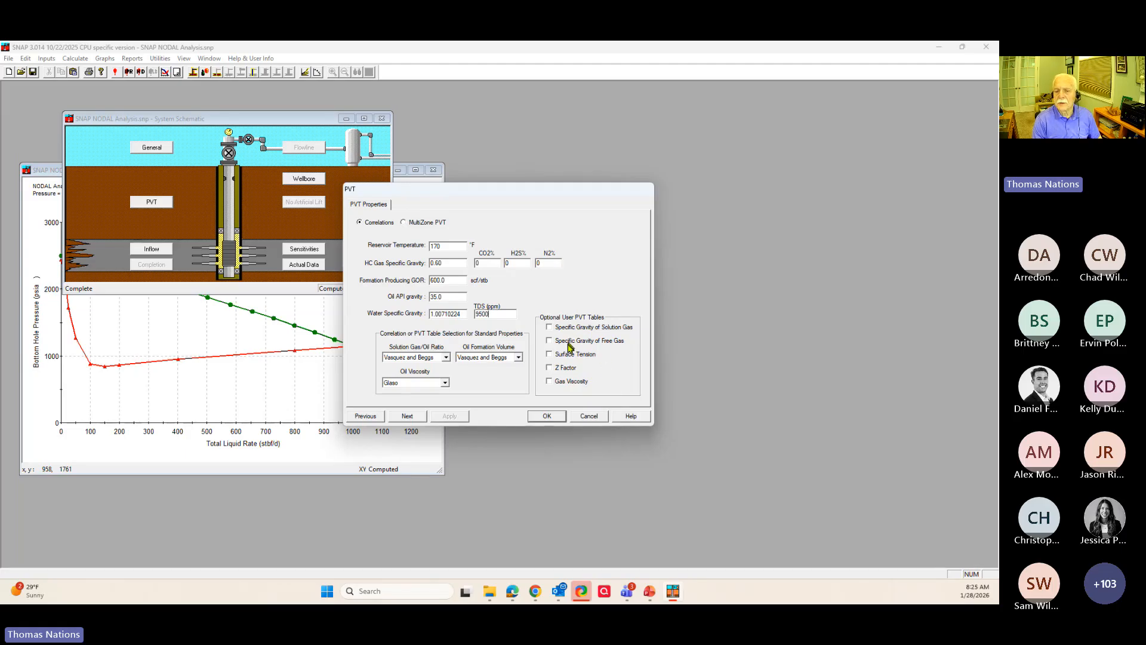
- Enable the optional user PVT table for gas viscosity, view its empty grid and disable it again
left_click(550, 381)
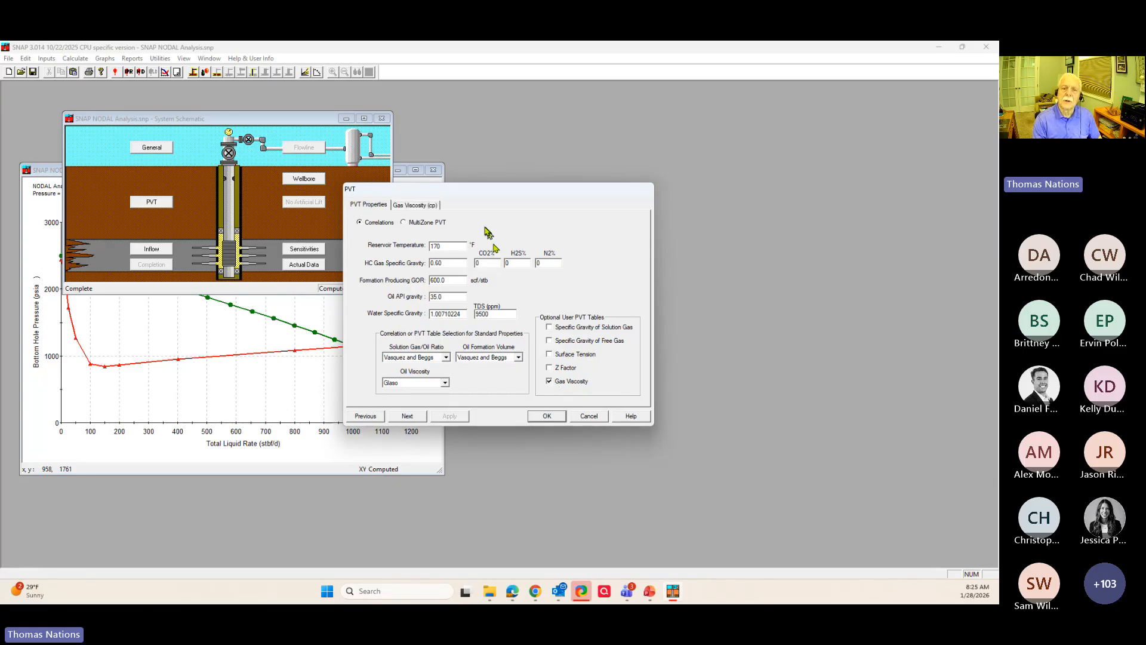
left_click(406, 206)
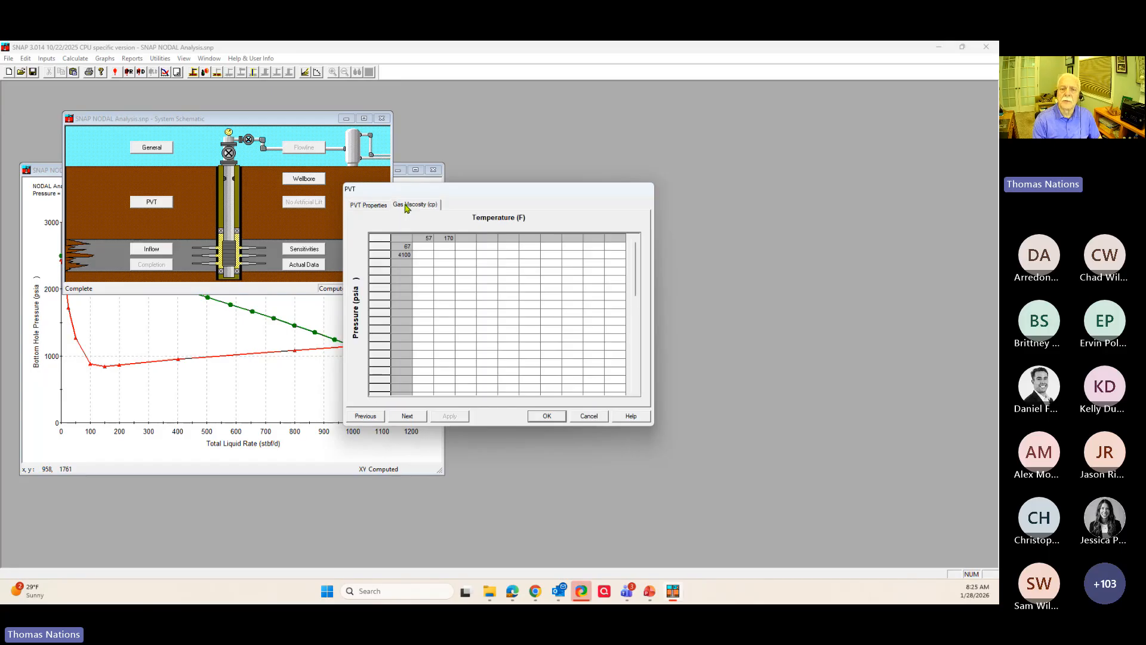
left_click(370, 205)
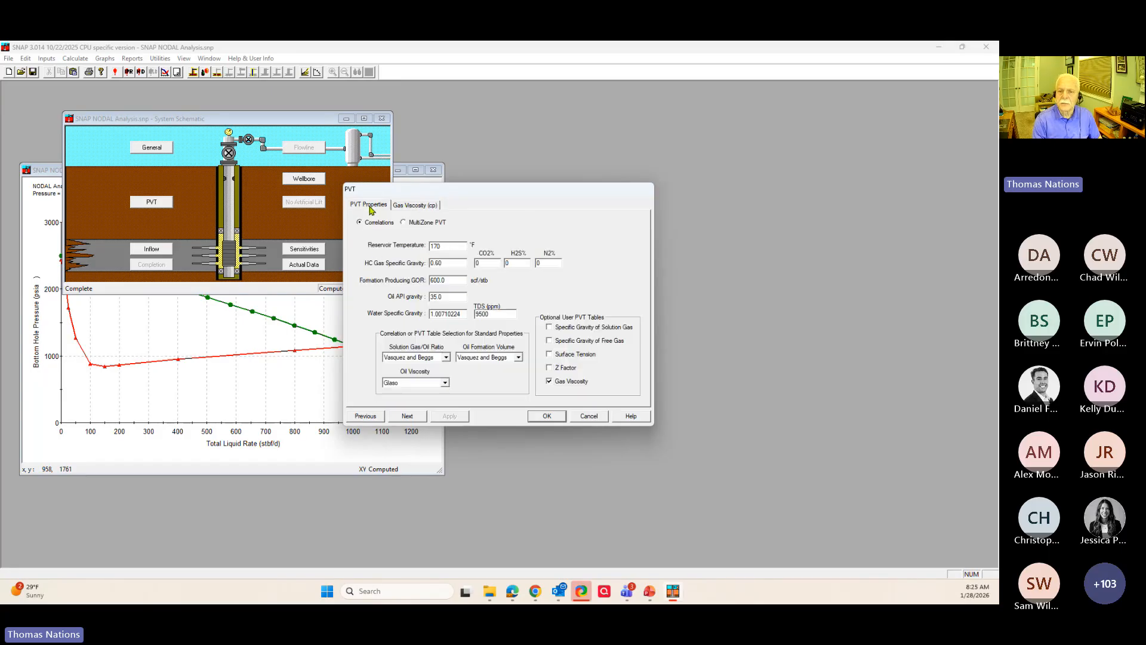
left_click(549, 381)
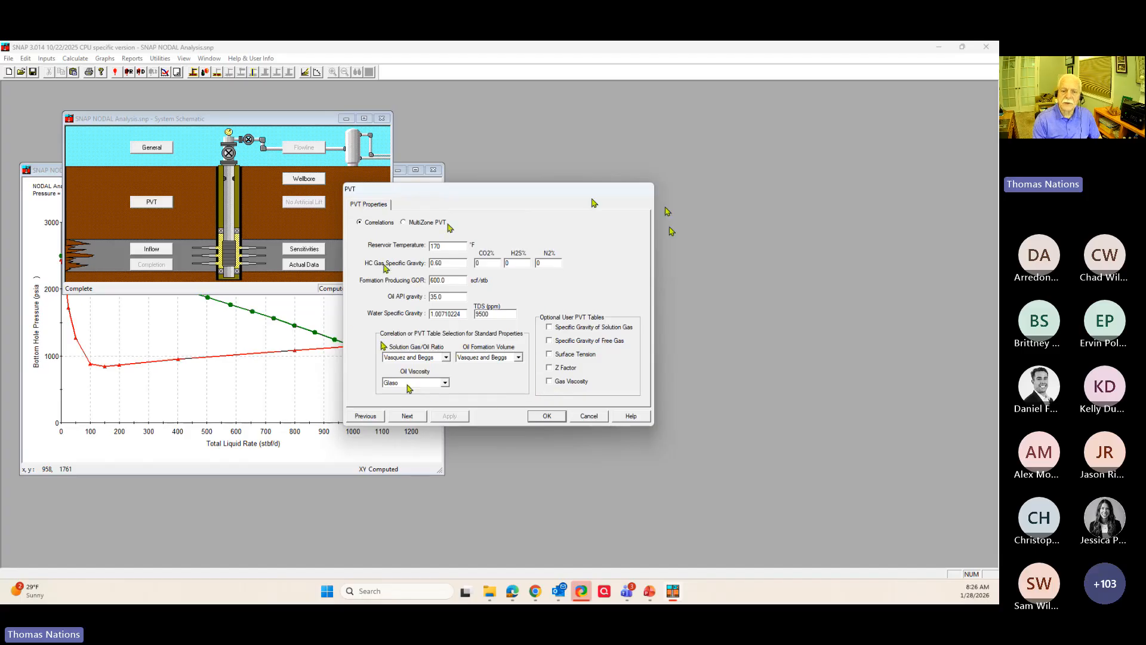
- Advance to the wellbore geometry and look through the tubing segment table
left_click(406, 417)
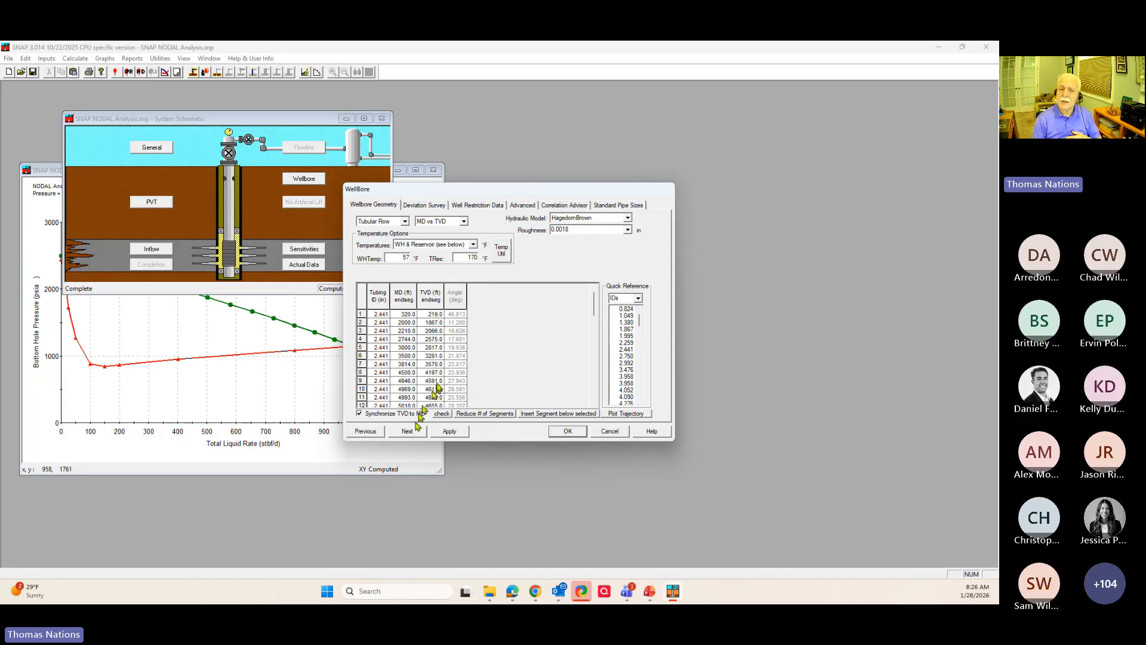
scroll(433, 358, "down", 7)
scroll(433, 352, "up", 7)
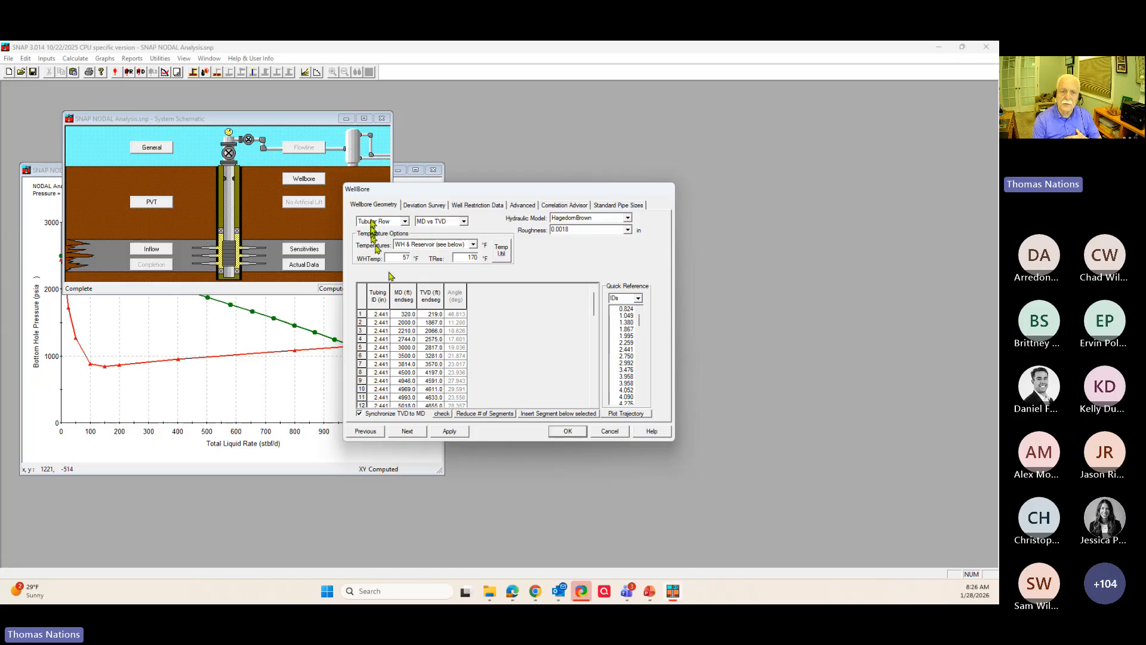
- Try Annular Flow as the wellbore flow path, view its geometry columns and restore Tubular Flow
left_click(406, 222)
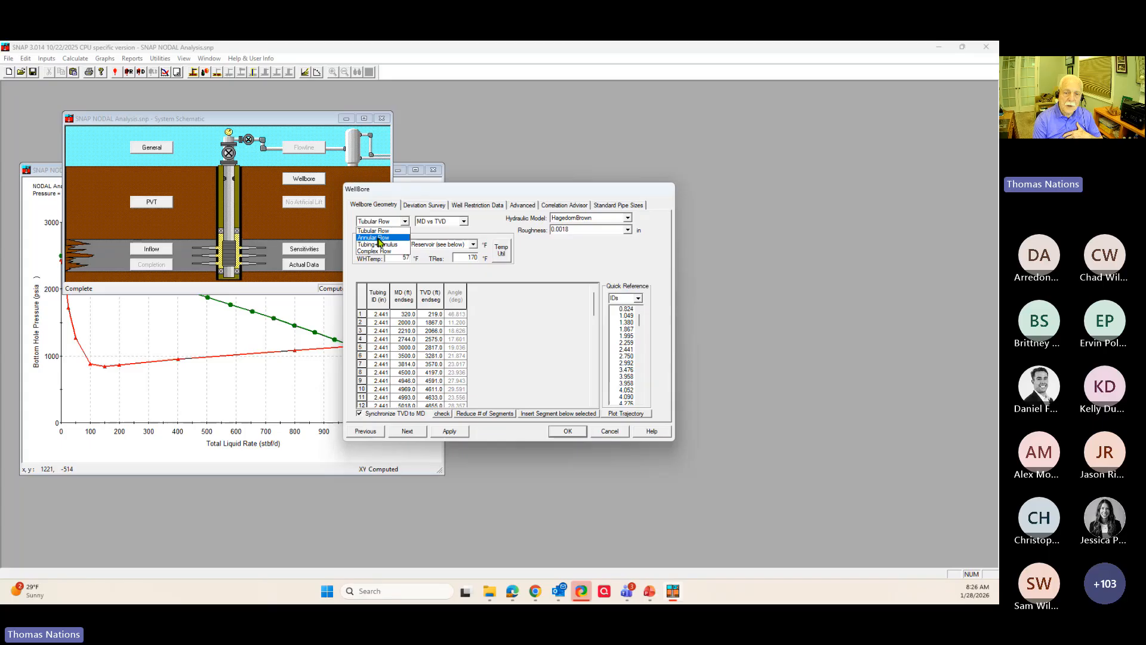
left_click(380, 238)
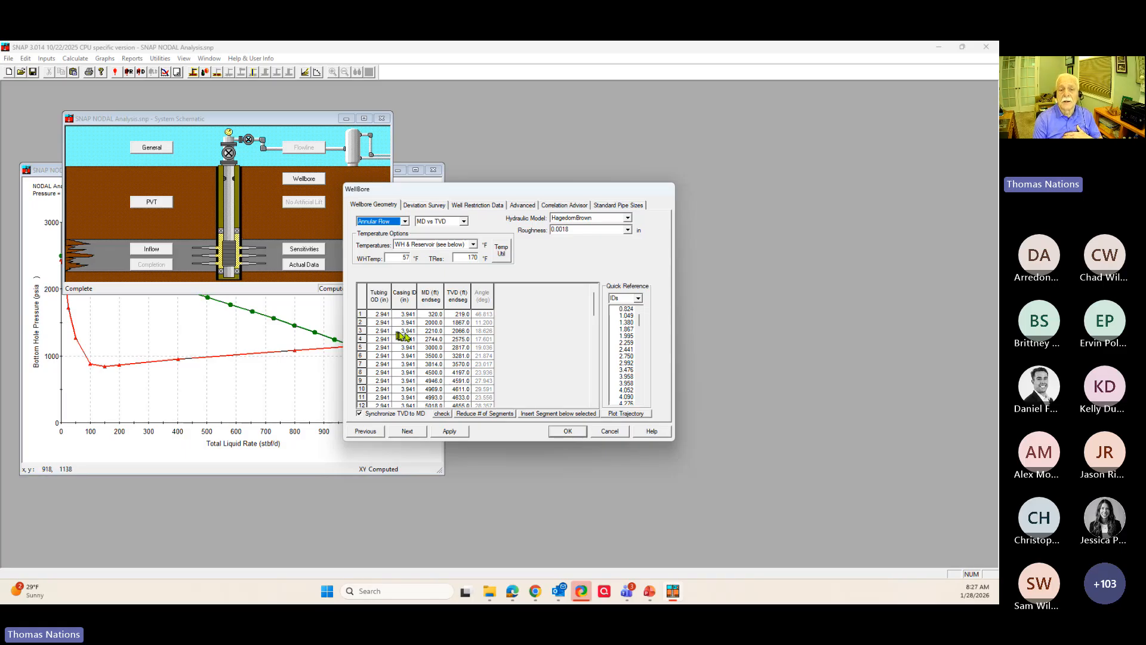
left_click(405, 221)
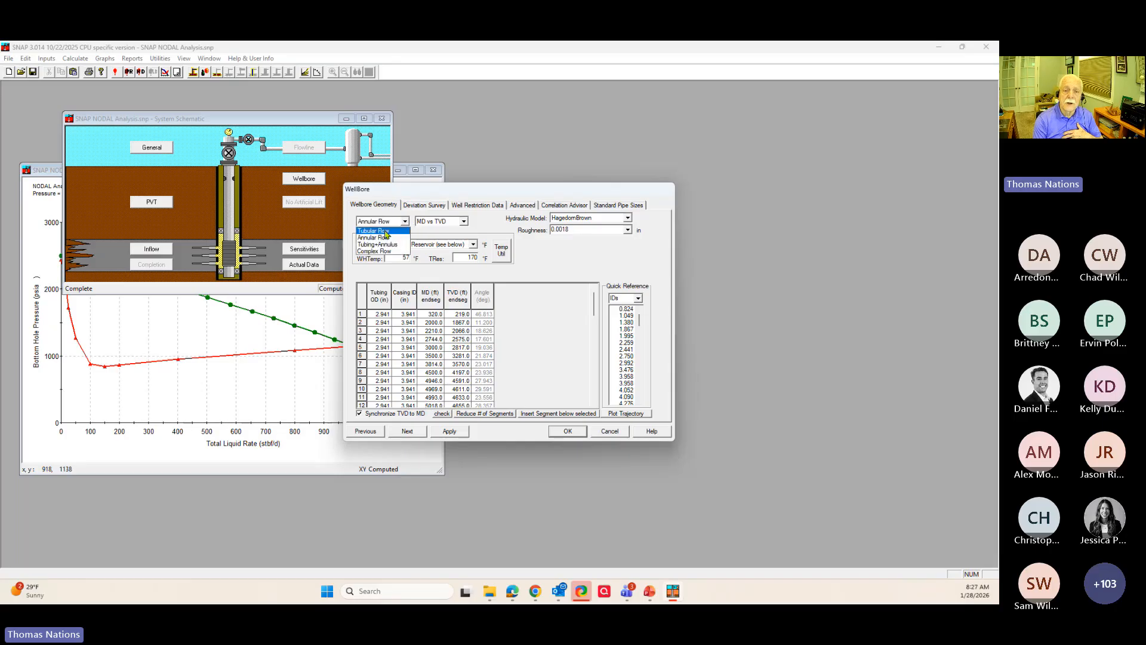
left_click(386, 231)
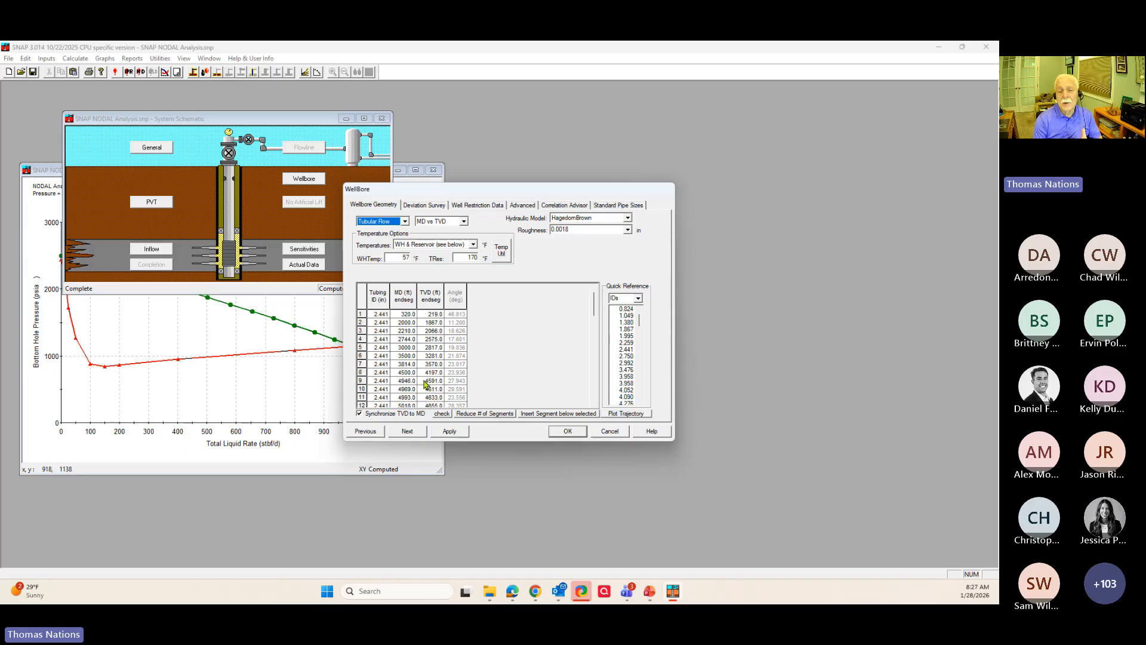
- Review the wellbore's flow path and depth entry options, keeping Tubular Flow and MD vs TVD
left_click(404, 221)
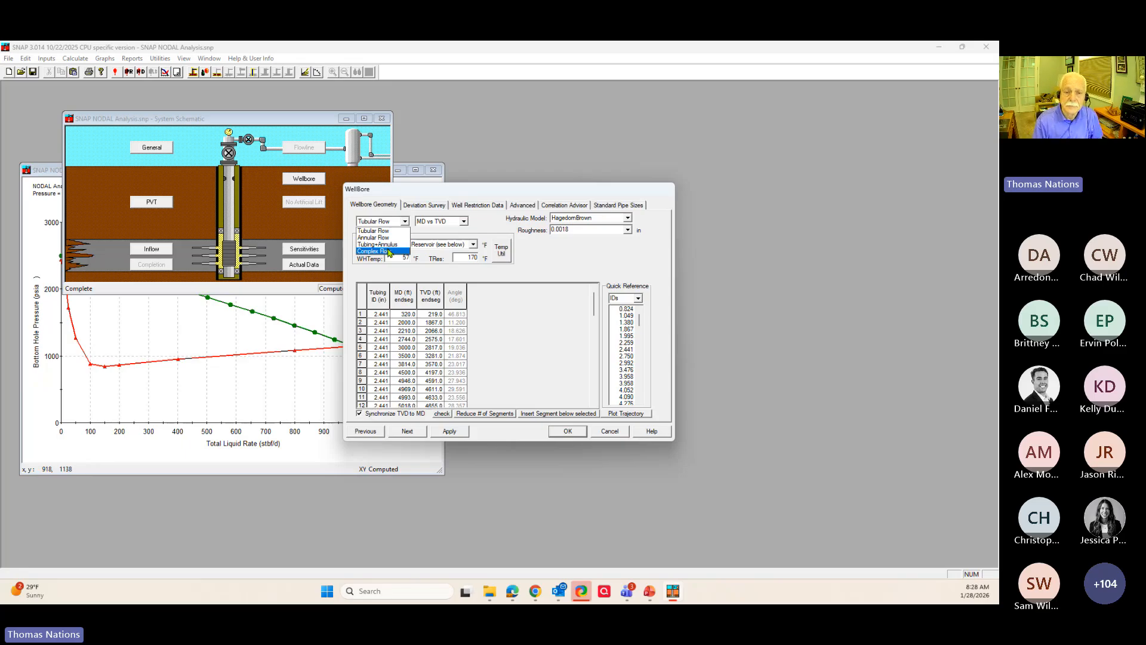
left_click(369, 222)
left_click(443, 222)
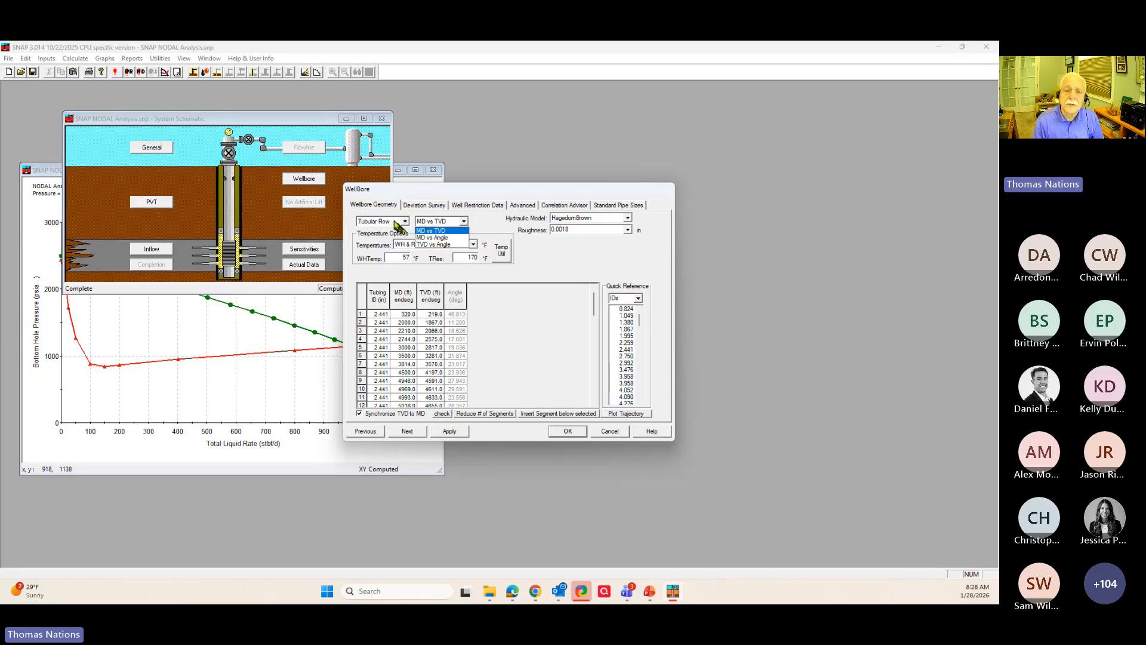
left_click(385, 260)
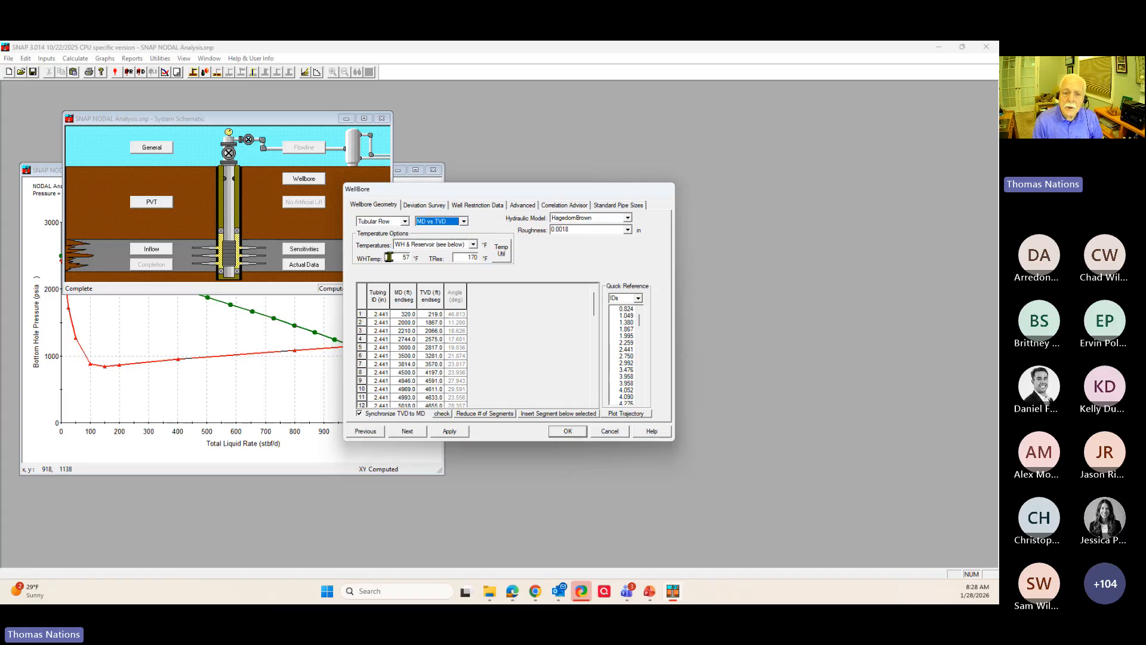
- Review the wellhead and reservoir temperature inputs and the temperature options, keeping WH & Reservoir
left_click(400, 258)
double_click(456, 257)
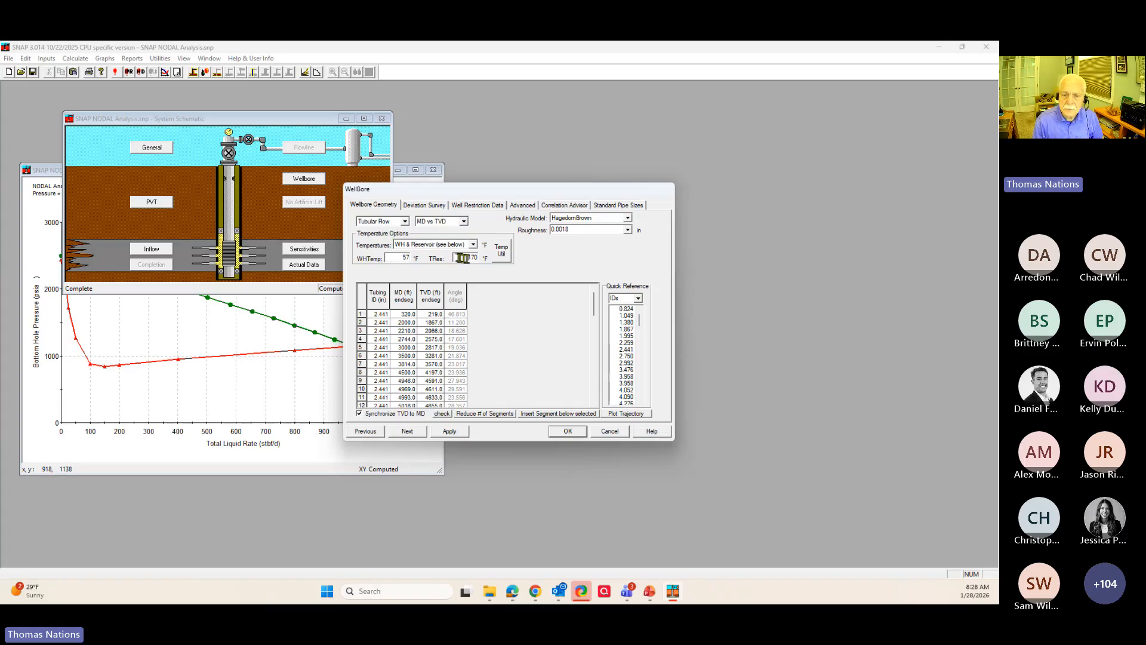
double_click(394, 258)
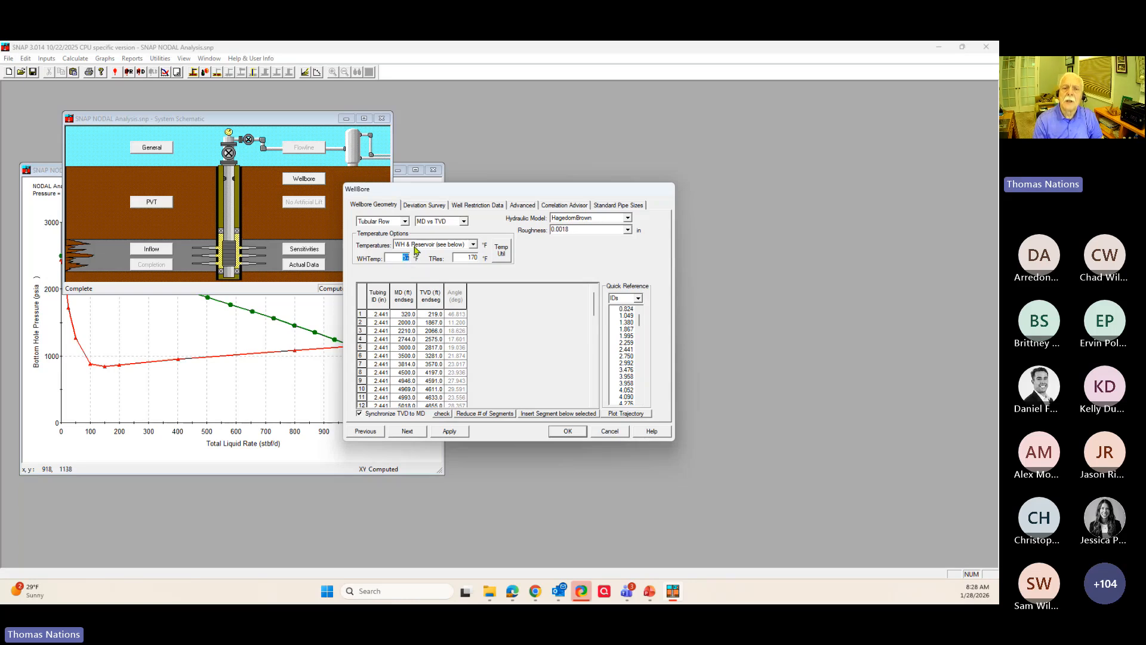
left_click(416, 246)
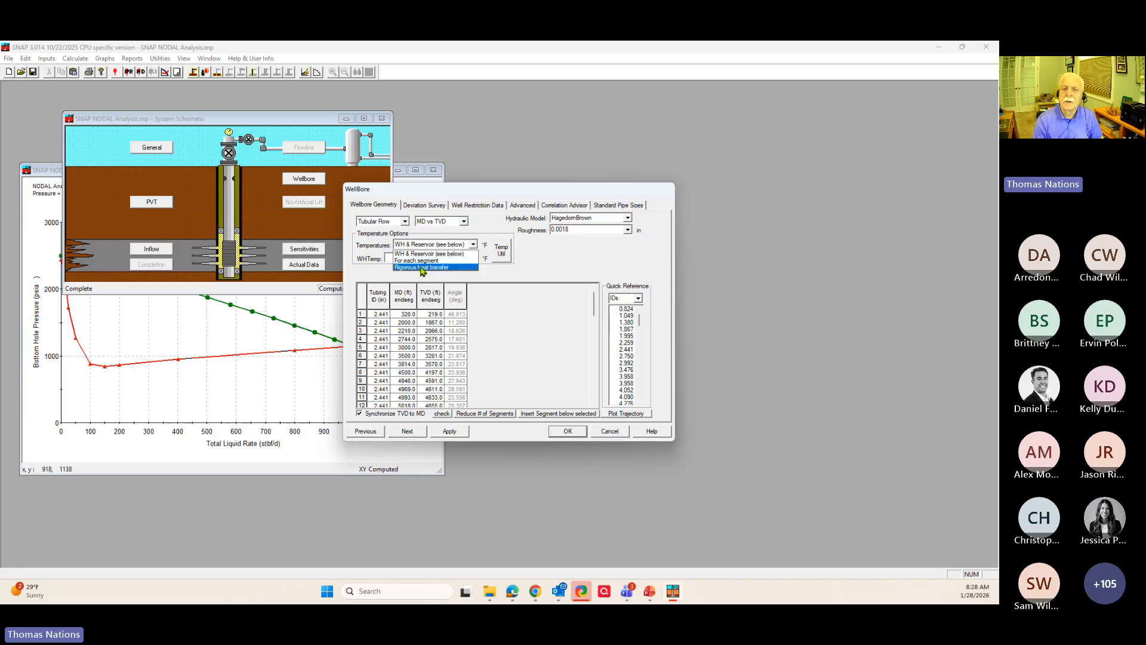
left_click(425, 254)
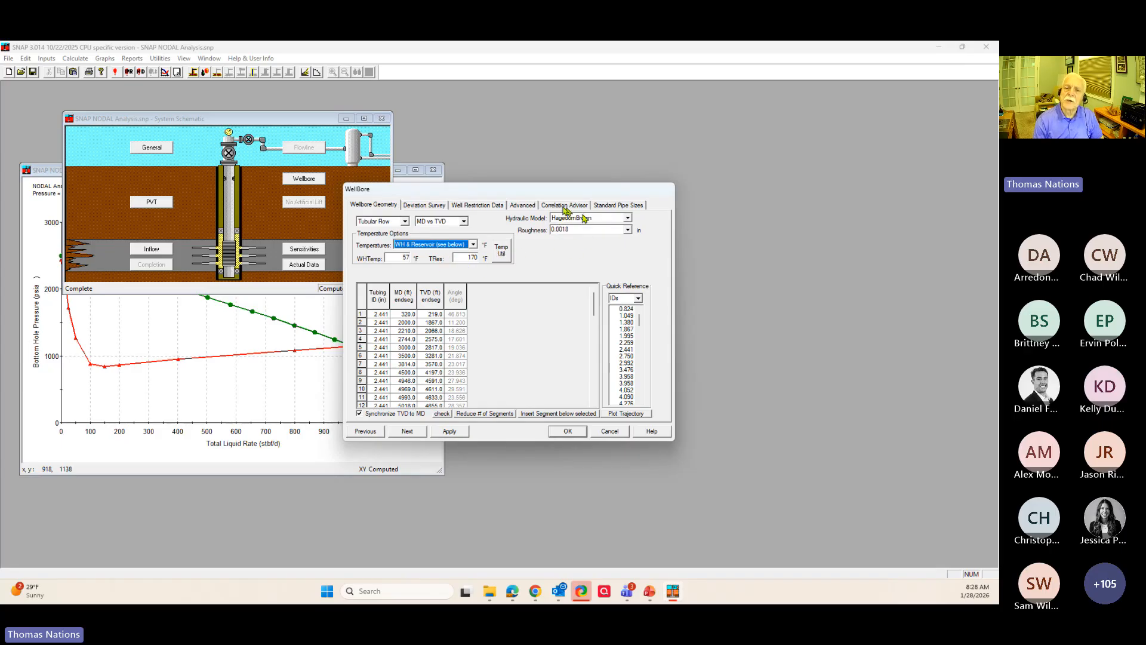
- Look through the available hydraulic models for the wellbore, keeping HagedornBrown
left_click(628, 218)
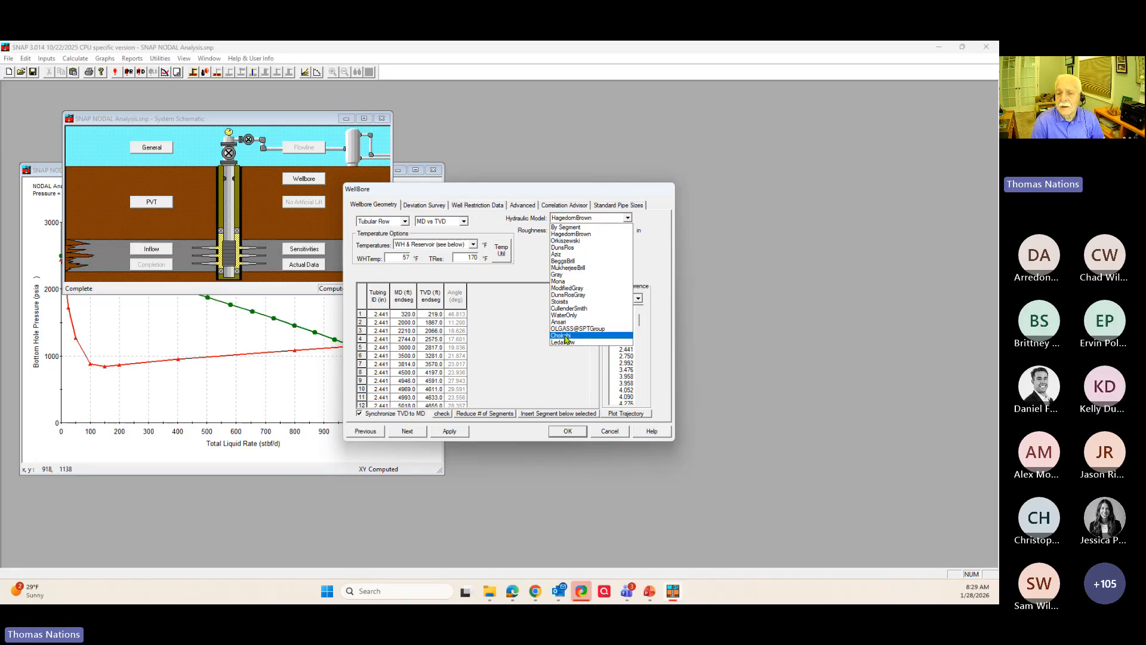
left_click(580, 220)
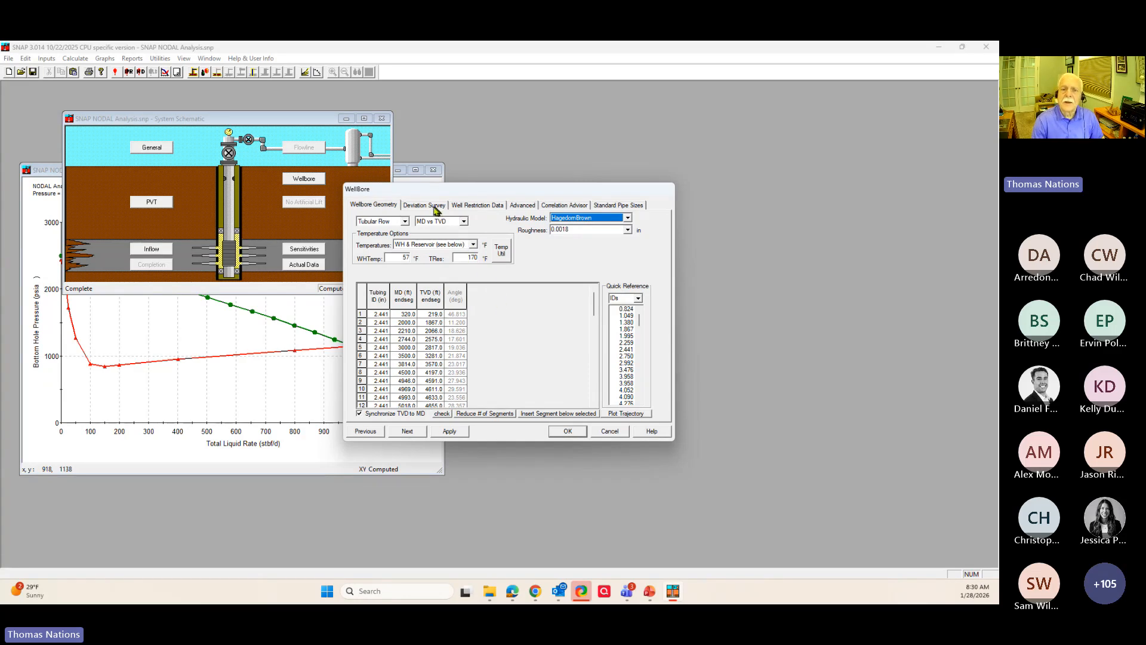
left_click(375, 207)
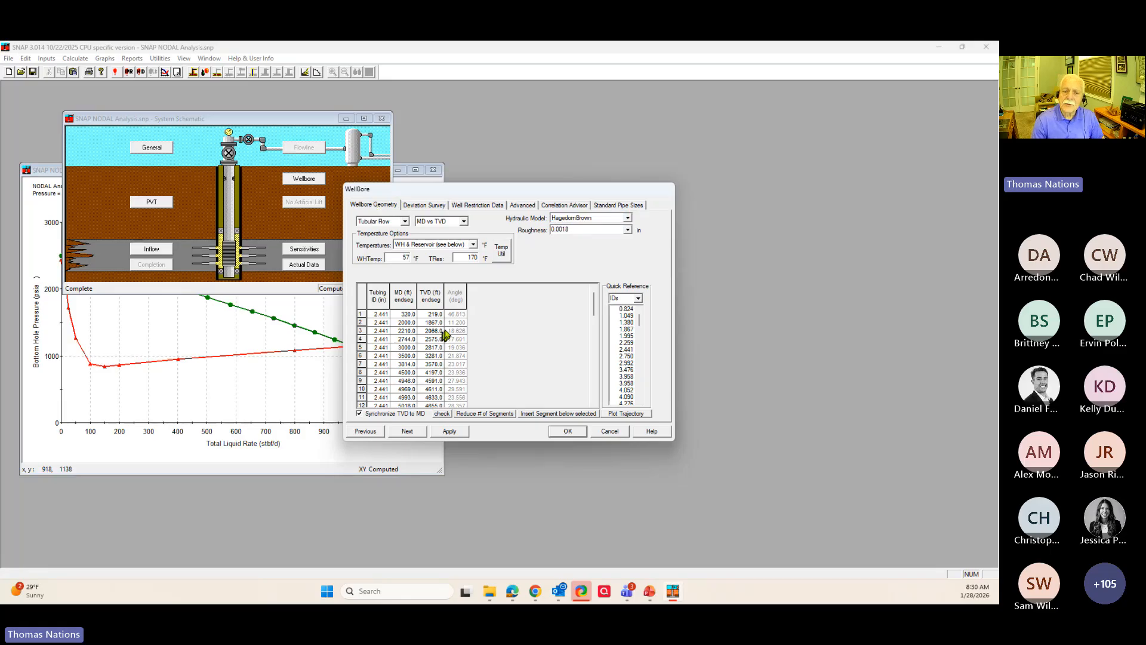
- Examine the tubing IDs and the MD and TVD segment depths down to the last filled segment
scroll(445, 335, "down", 4)
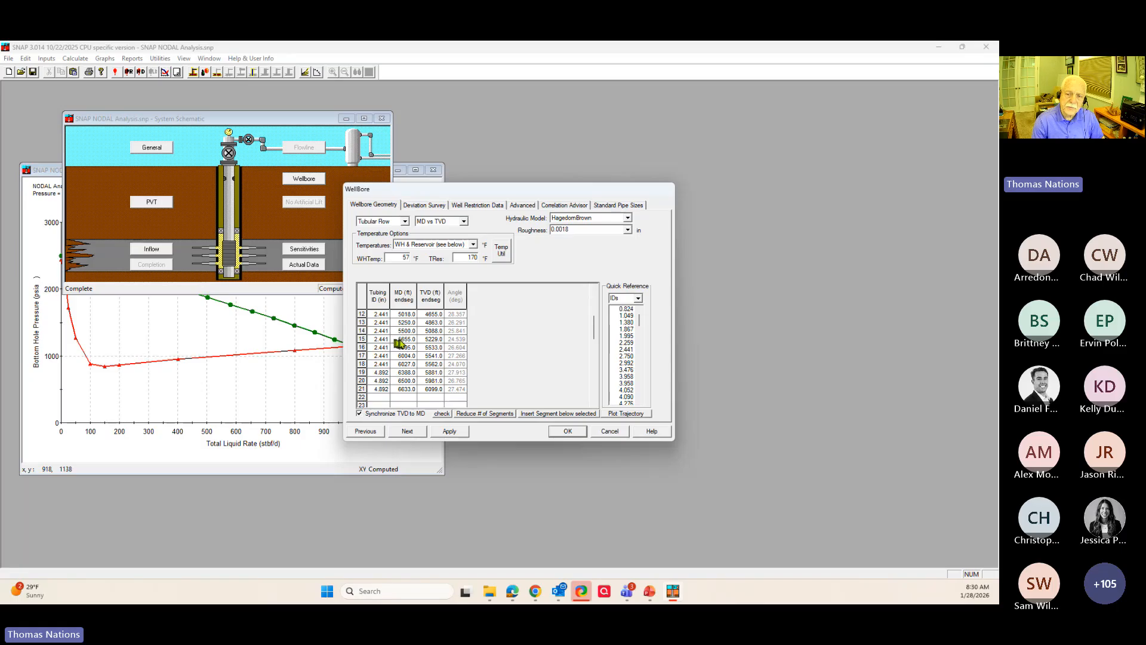
scroll(399, 343, "up", 4)
scroll(402, 343, "down", 4)
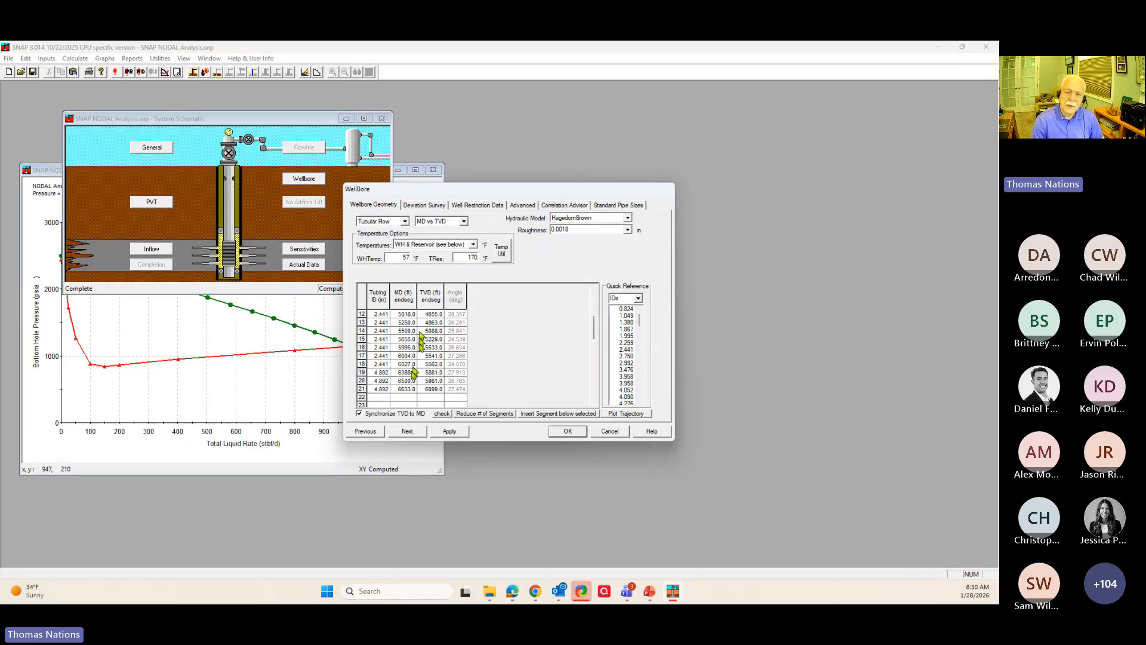
scroll(446, 325, "up", 4)
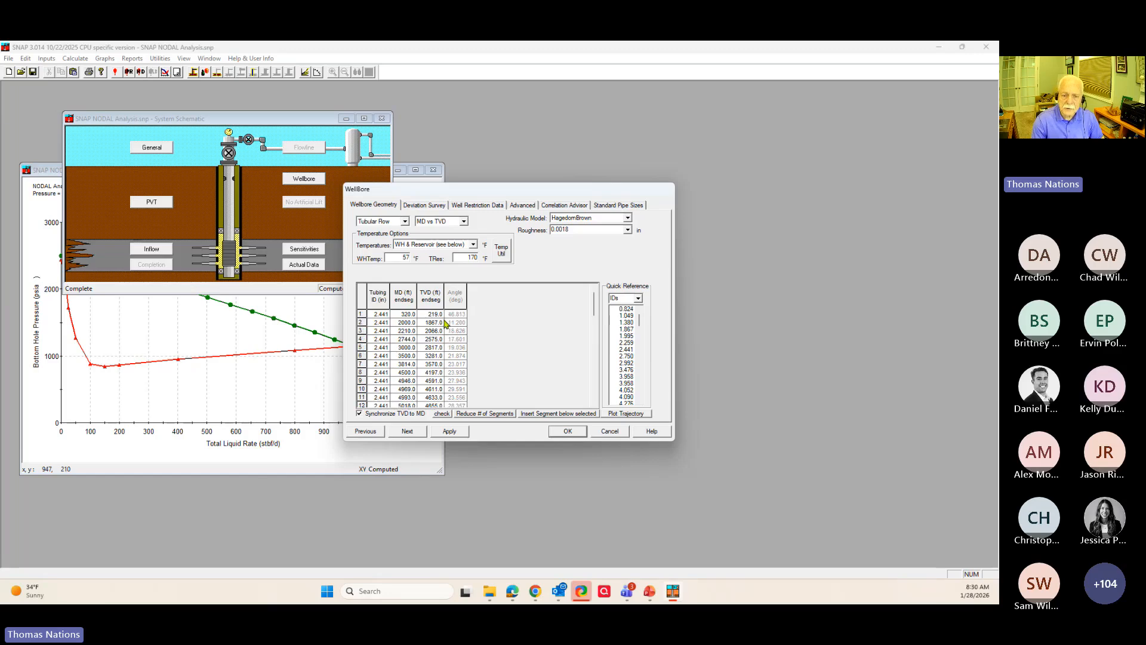
- Examine the MD and TVD rows of the deviation survey and compare them with the wellbore geometry segments
left_click(425, 205)
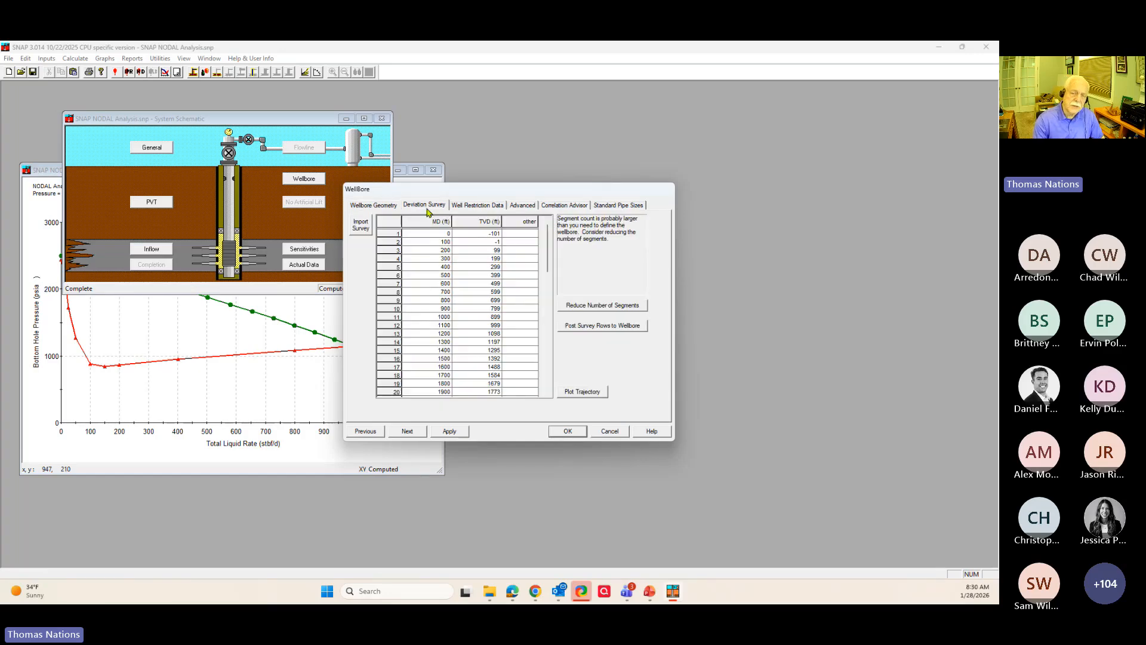
scroll(480, 281, "down", 4)
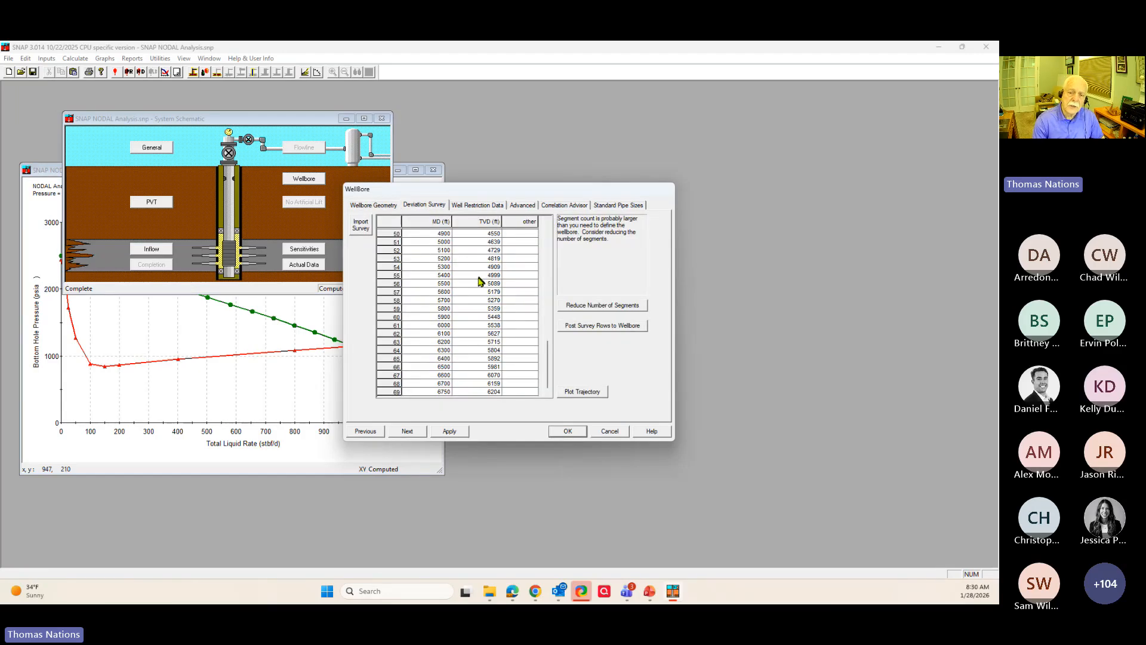
scroll(480, 281, "up", 4)
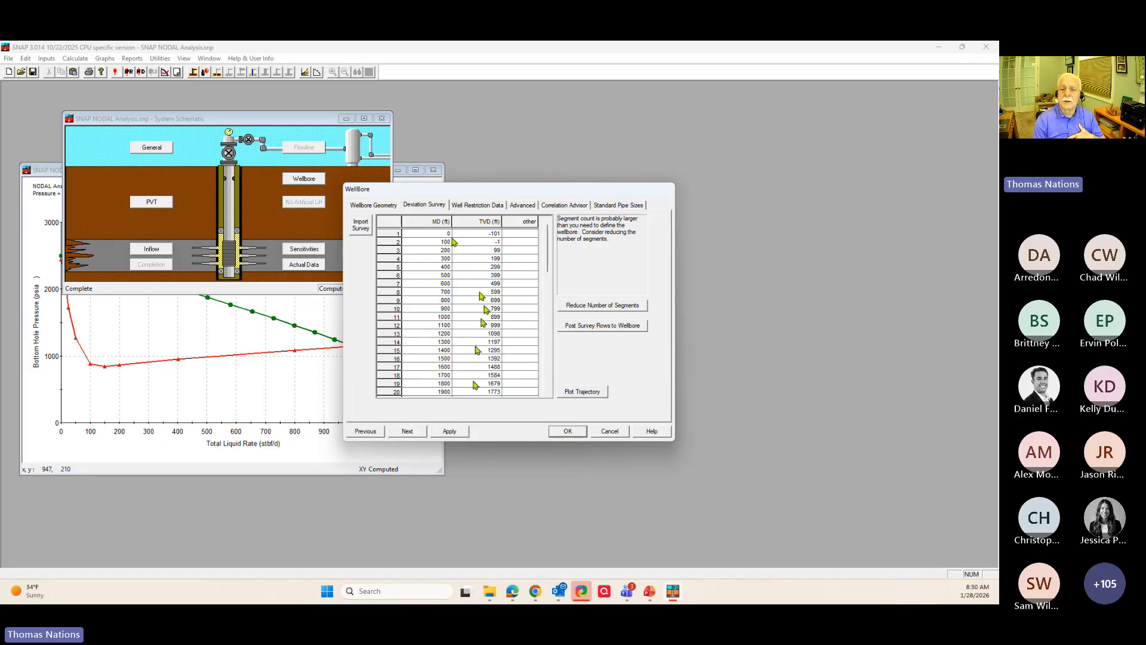
left_click(379, 209)
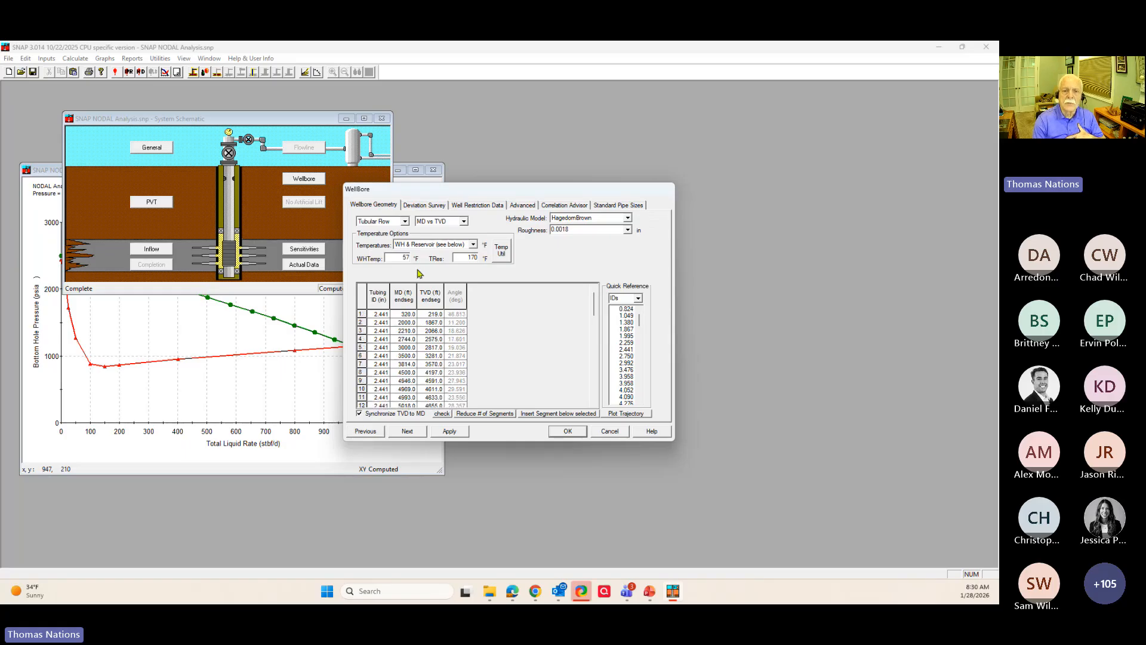
left_click(424, 205)
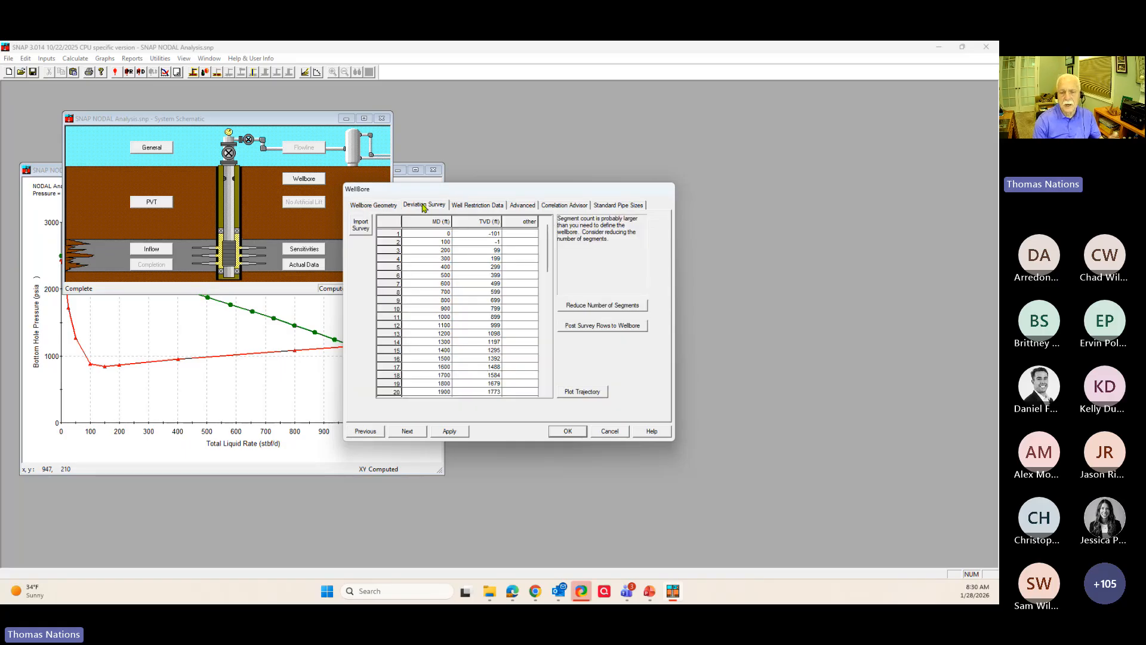
- Look through all rows of the wellbore geometry's segment table and select the deepest filled segment, row 21
left_click(377, 208)
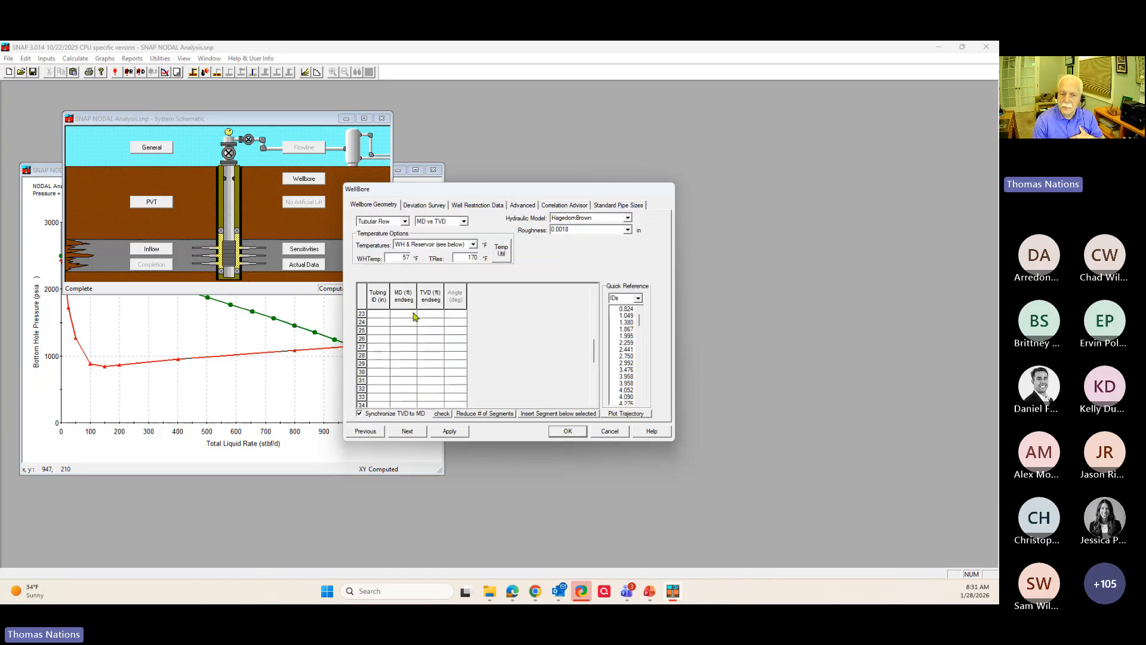
scroll(415, 316, "down", 6)
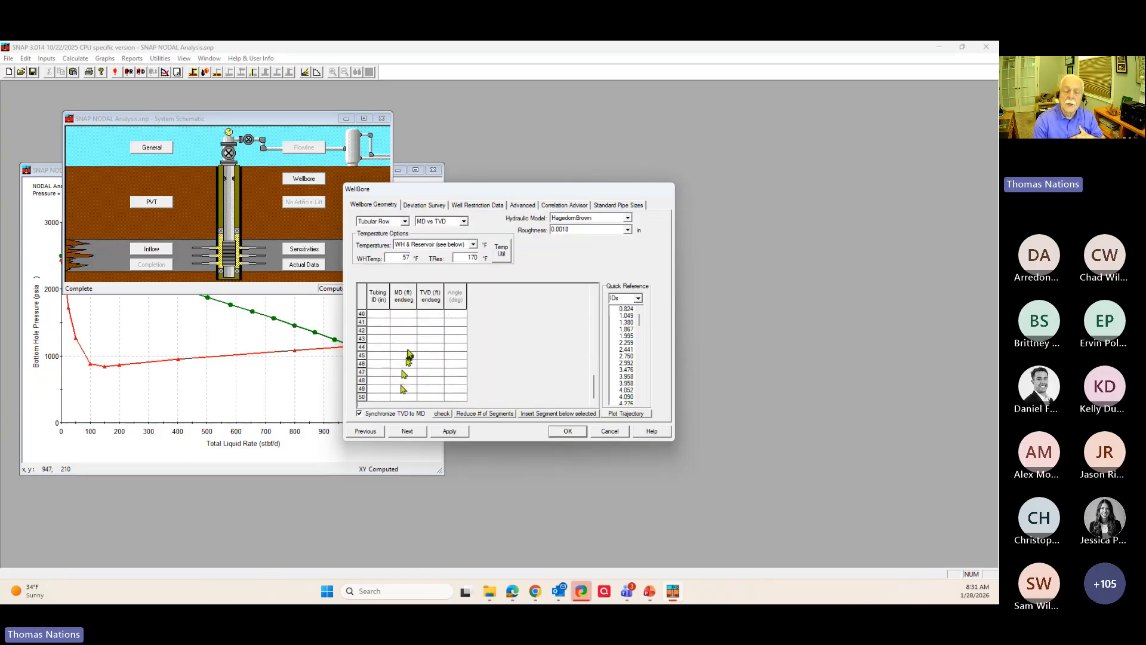
scroll(395, 382, "up", 10)
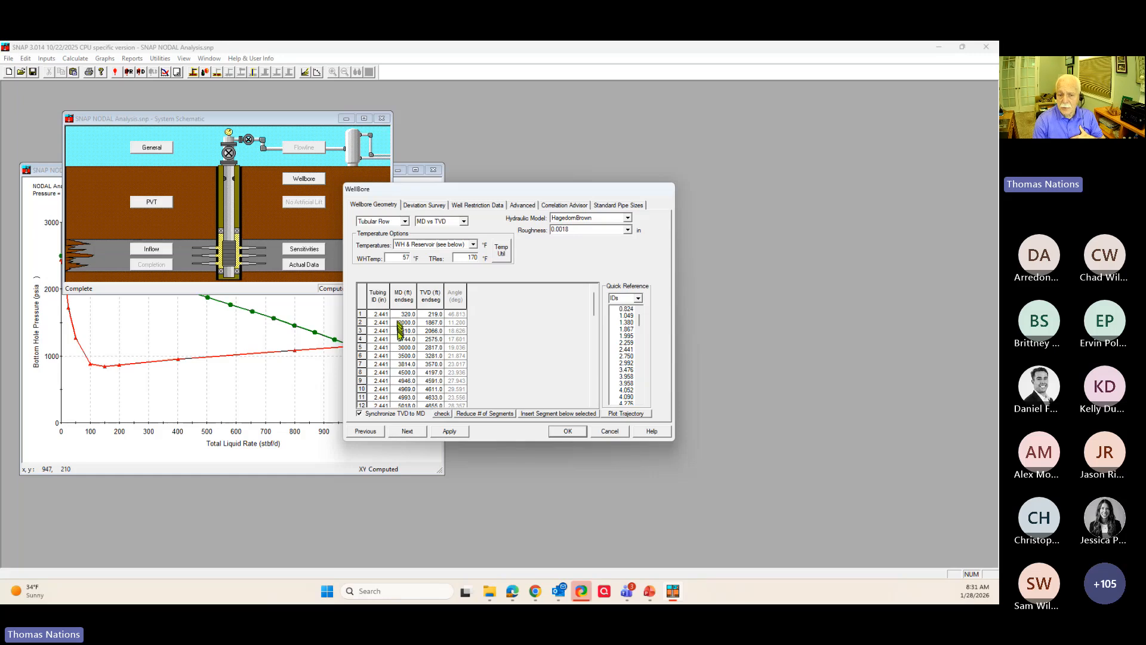
scroll(405, 357, "down", 4)
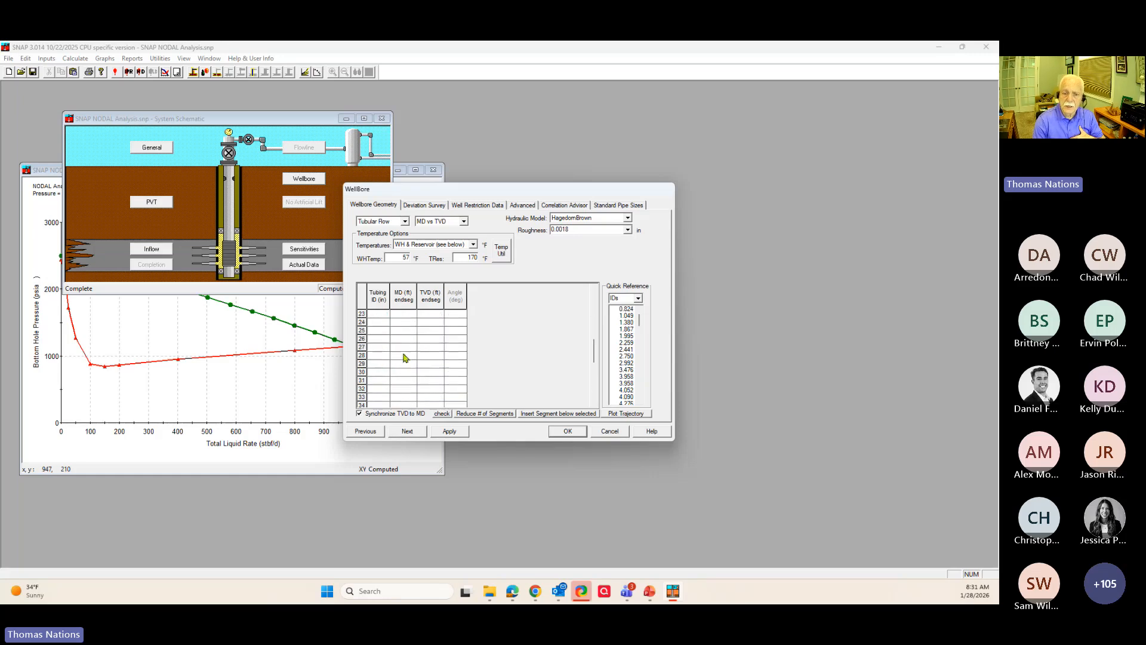
scroll(404, 367, "down", 9)
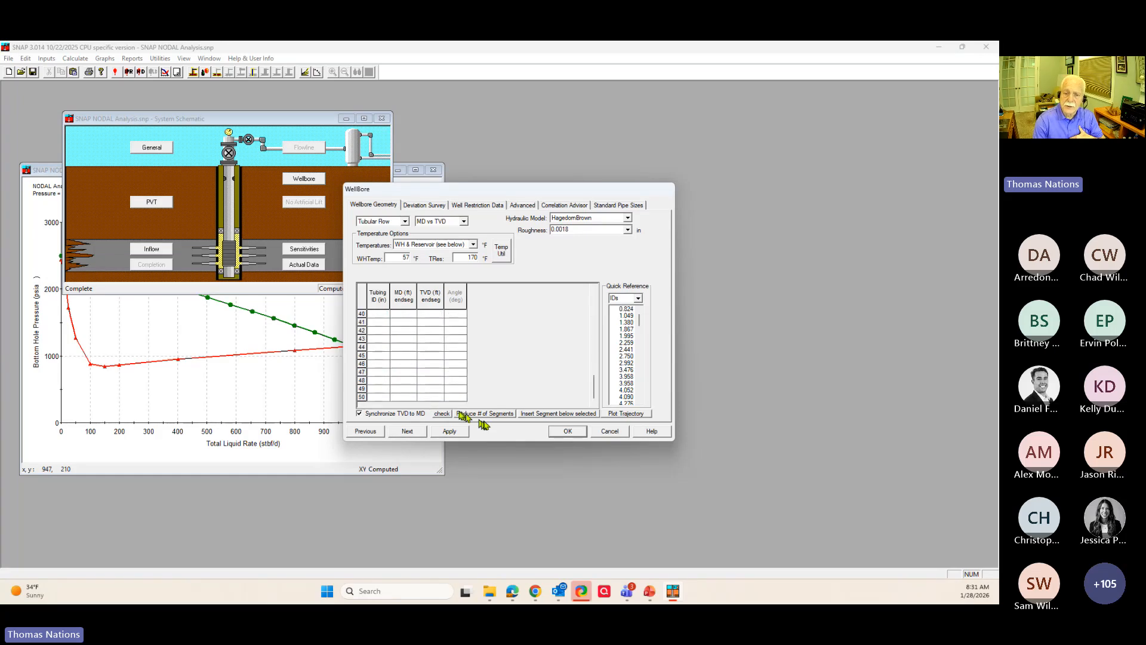
scroll(428, 372, "up", 7)
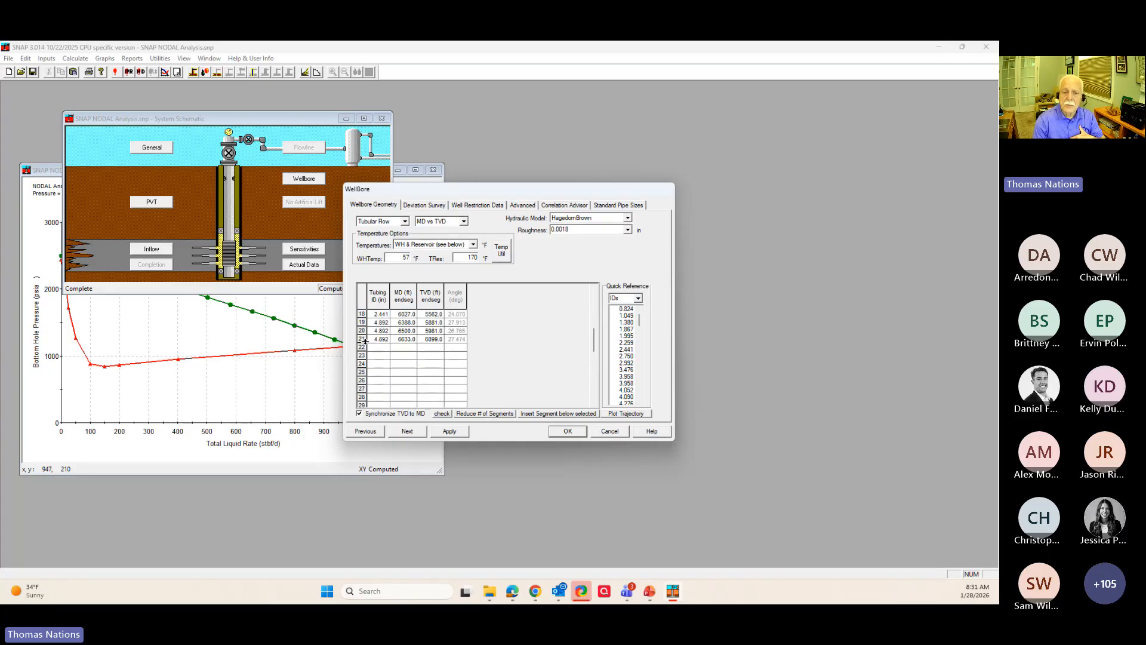
left_click(363, 339)
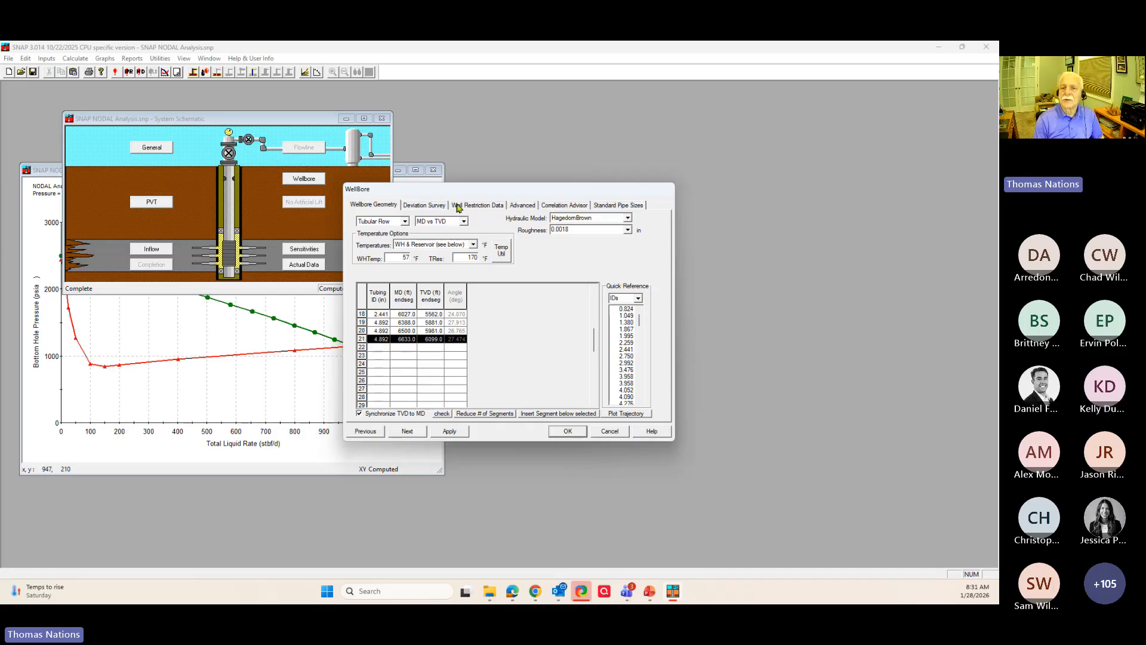
- View the standard pipe sizes, select the 1.995 in ID and return to the start of the wellbore geometry table
left_click(626, 209)
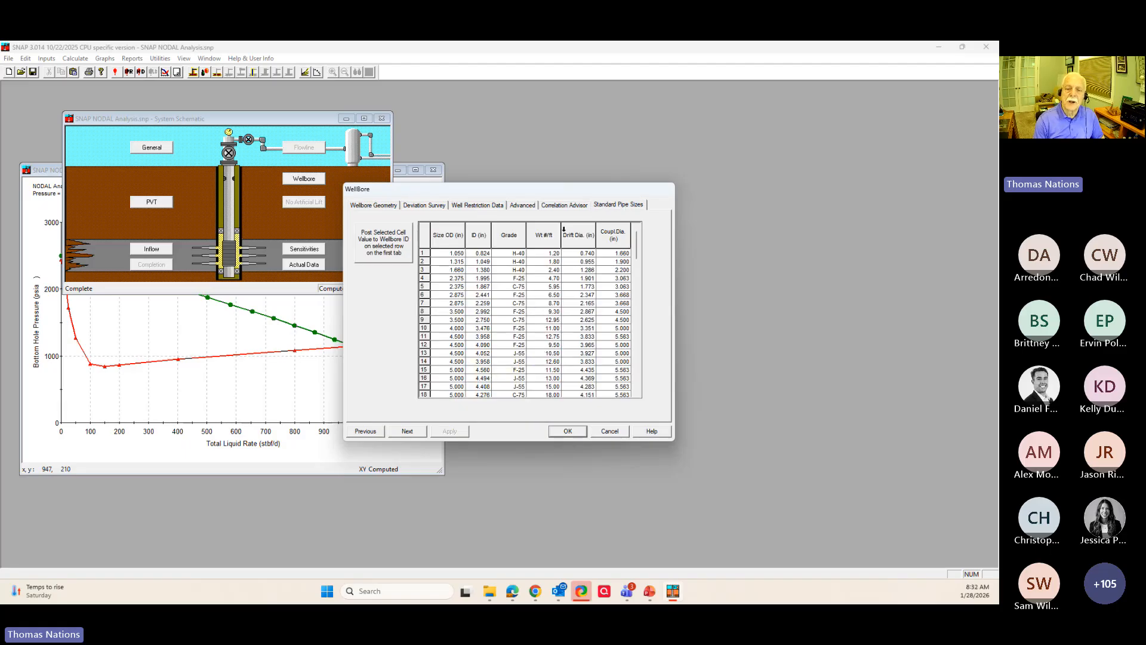
left_click(482, 281)
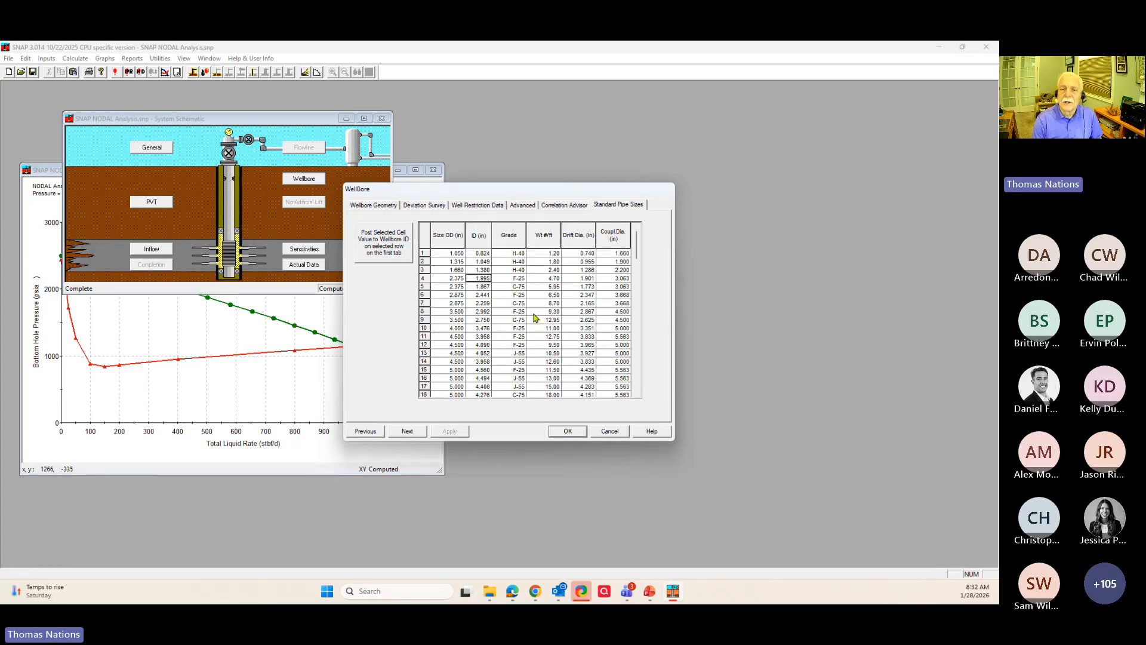
left_click(394, 206)
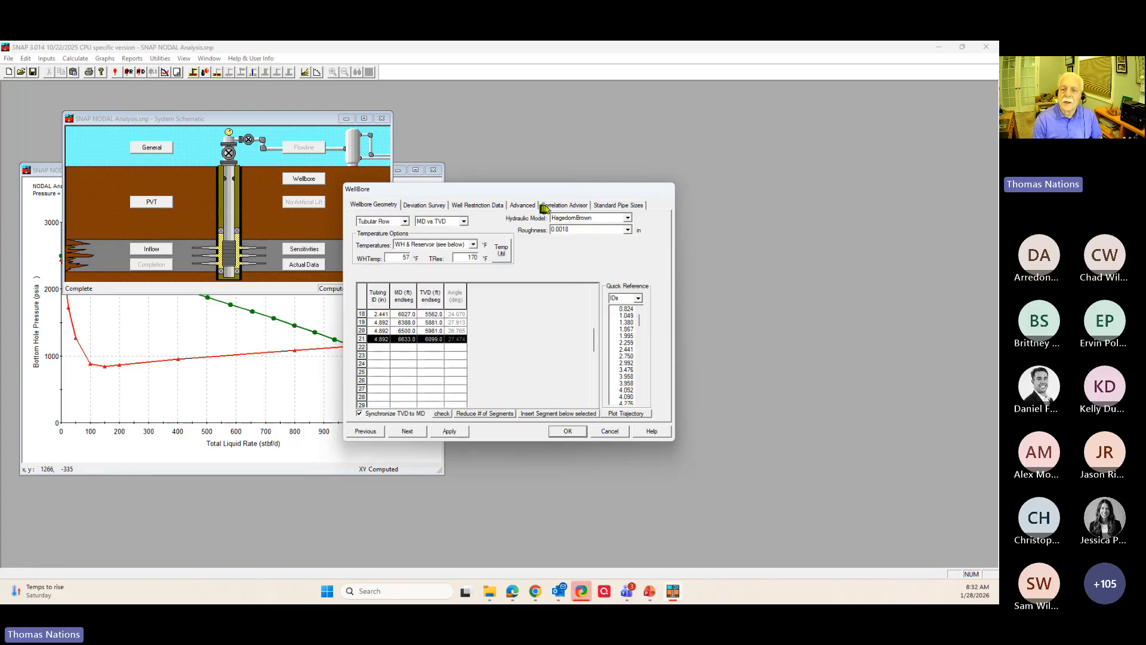
scroll(406, 340, "up", 6)
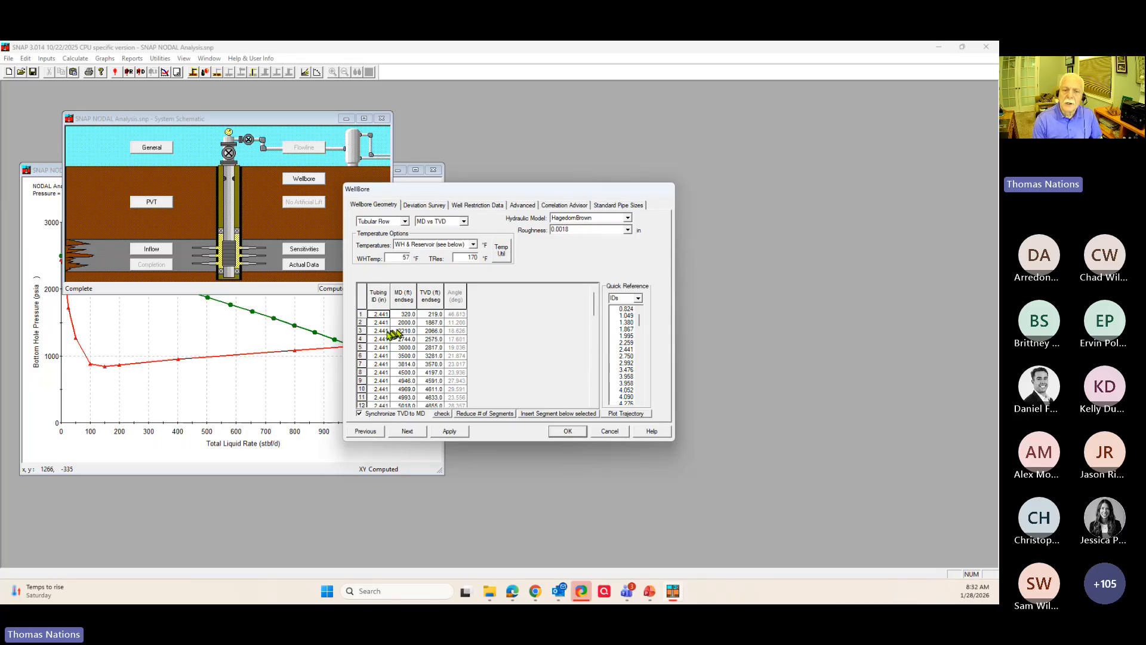
- Try a 2.750 in quick-reference ID for the third tubing segment and restore it to 2.441 in
left_click(385, 332)
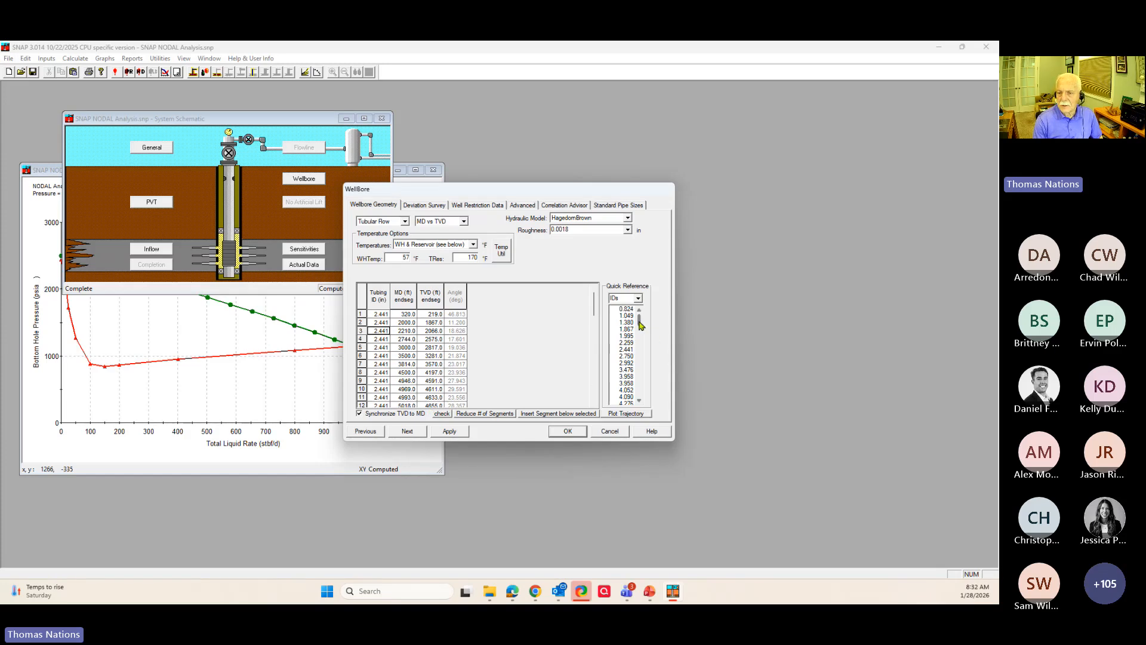
left_click(625, 357)
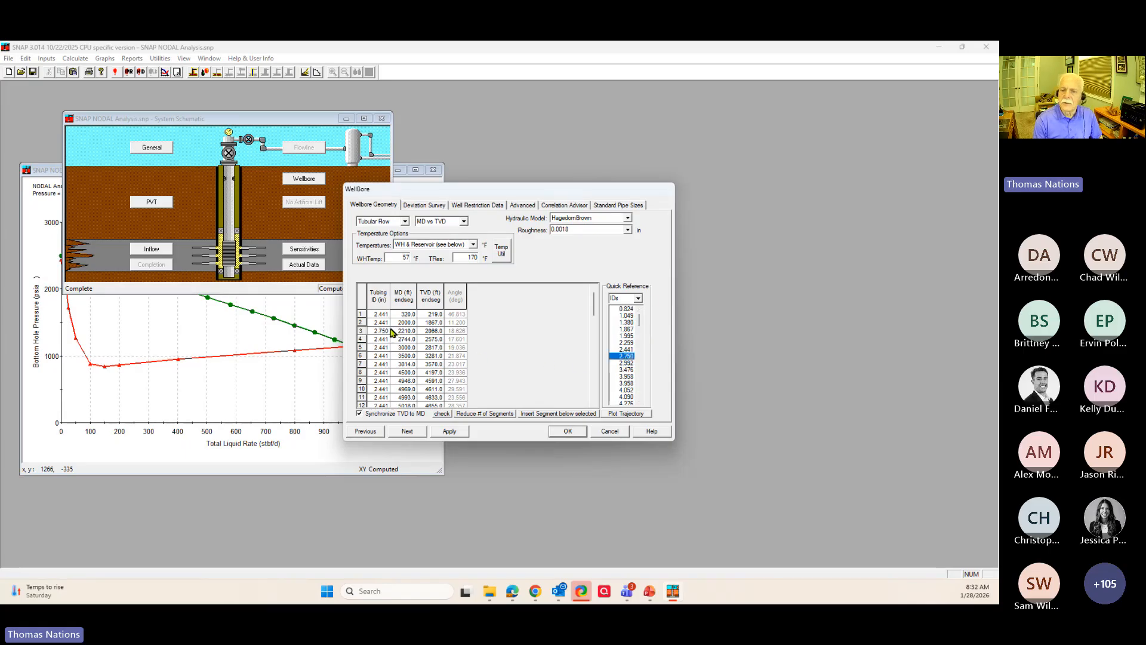
left_click(615, 350)
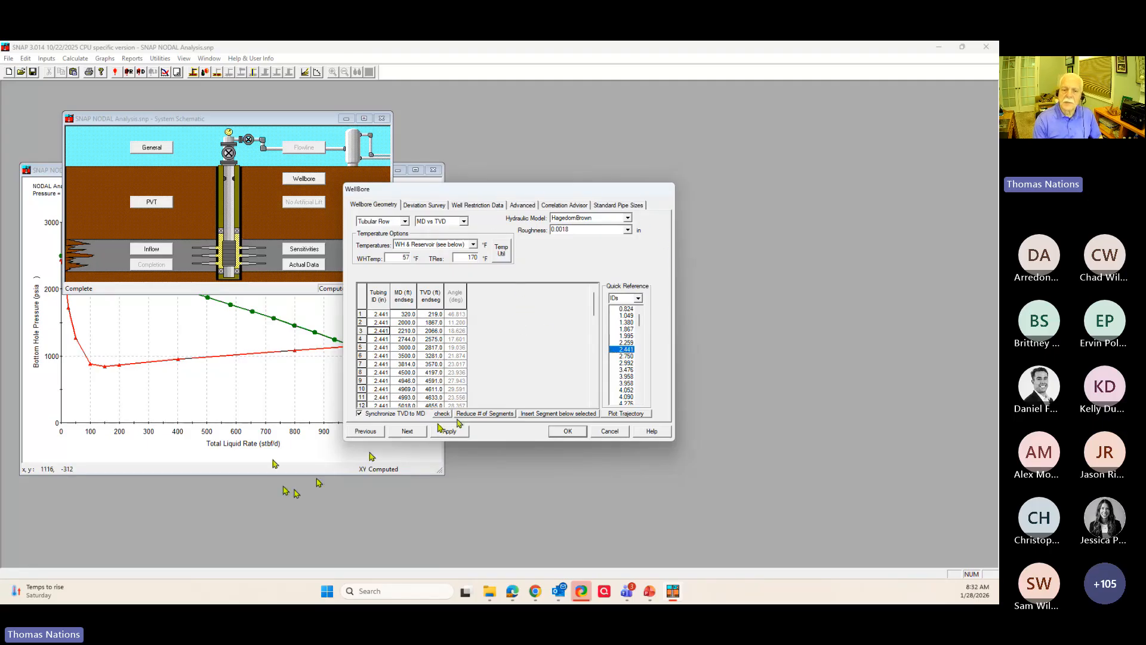
- Set the first zone's water cut to 0.5 in the inflow's reservoir and well data
left_click(408, 431)
left_click(361, 415)
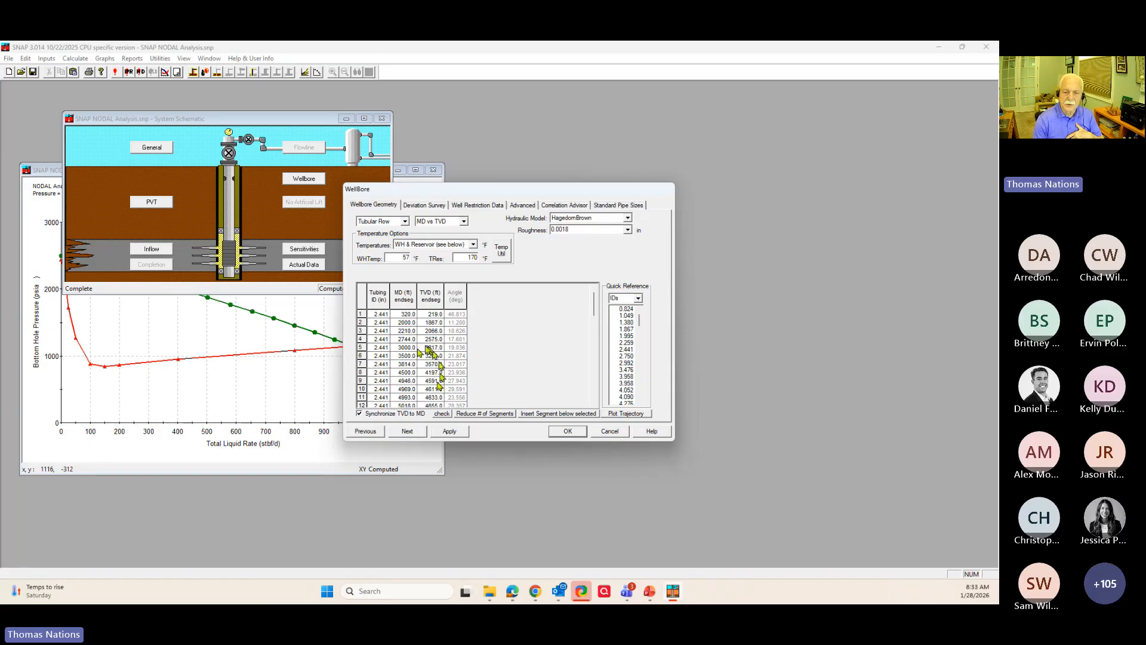
left_click(407, 431)
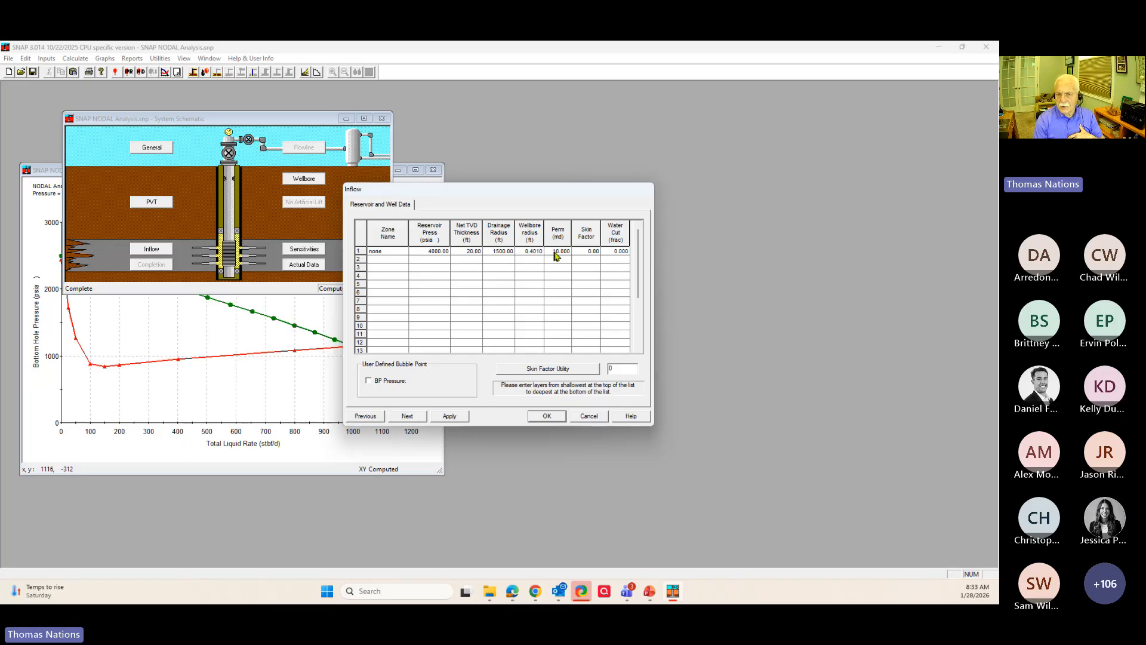
left_click(612, 252)
type(".5")
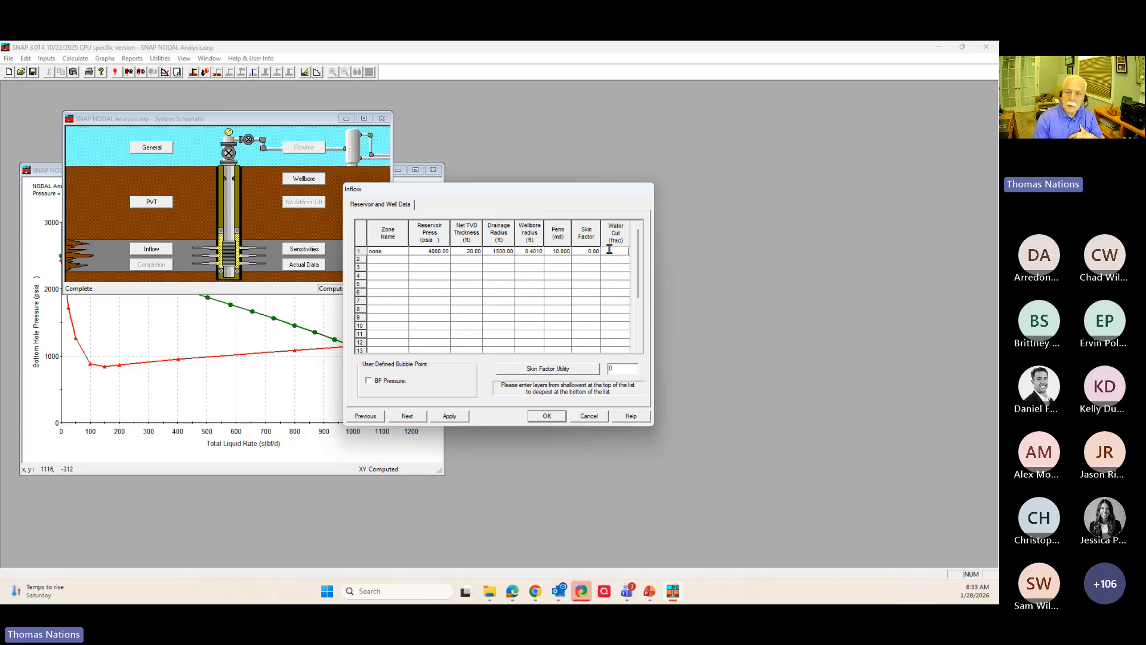
left_click(507, 318)
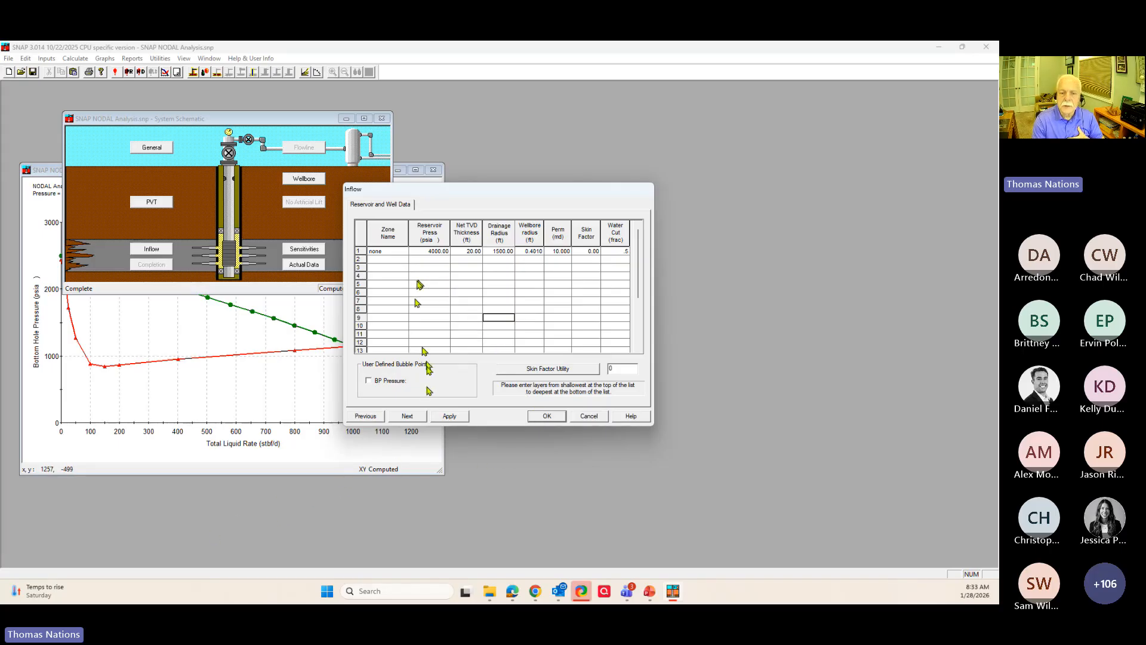
- Change the IPR type in the general project definition to Vogel with One Prod. Test
left_click(374, 418)
left_click(374, 418)
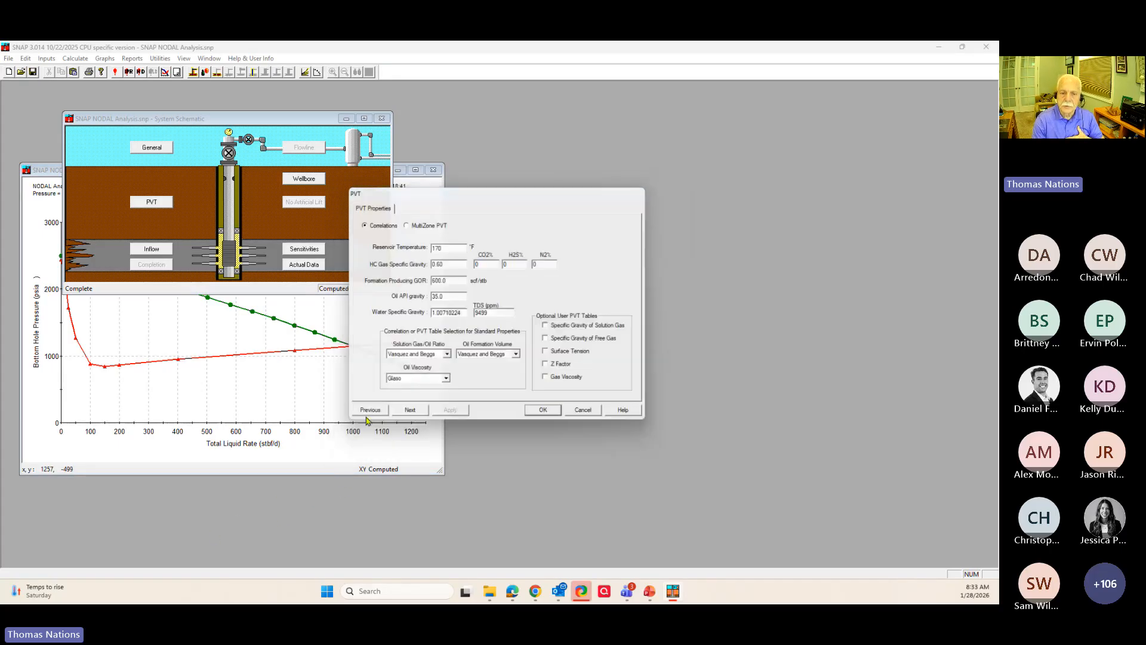
left_click(369, 421)
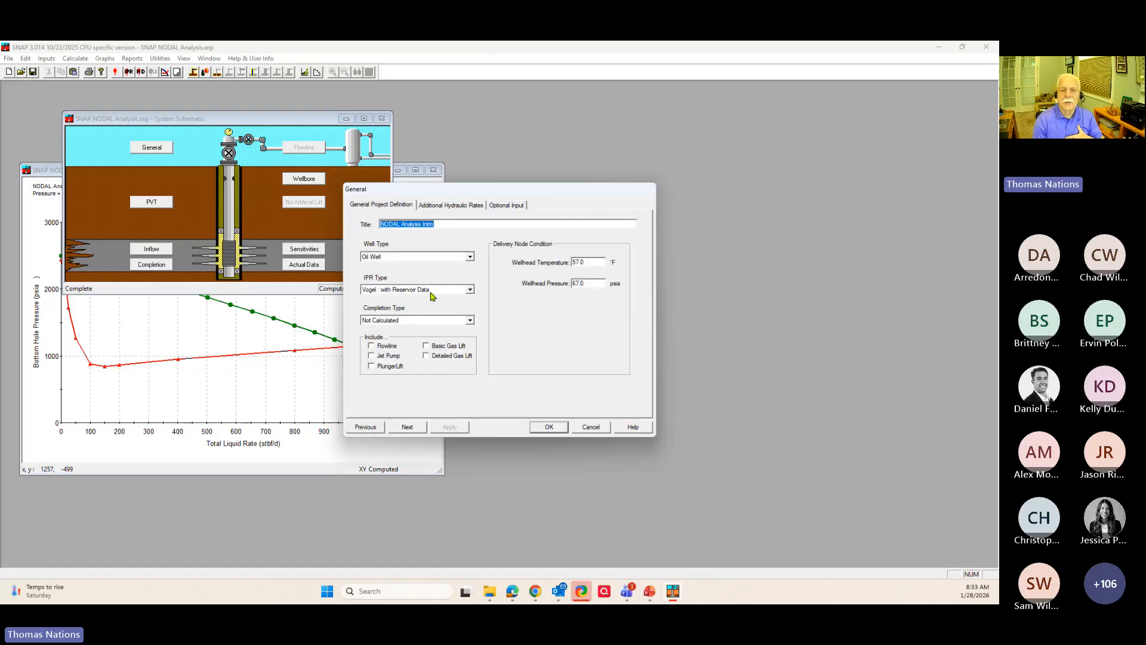
left_click(469, 290)
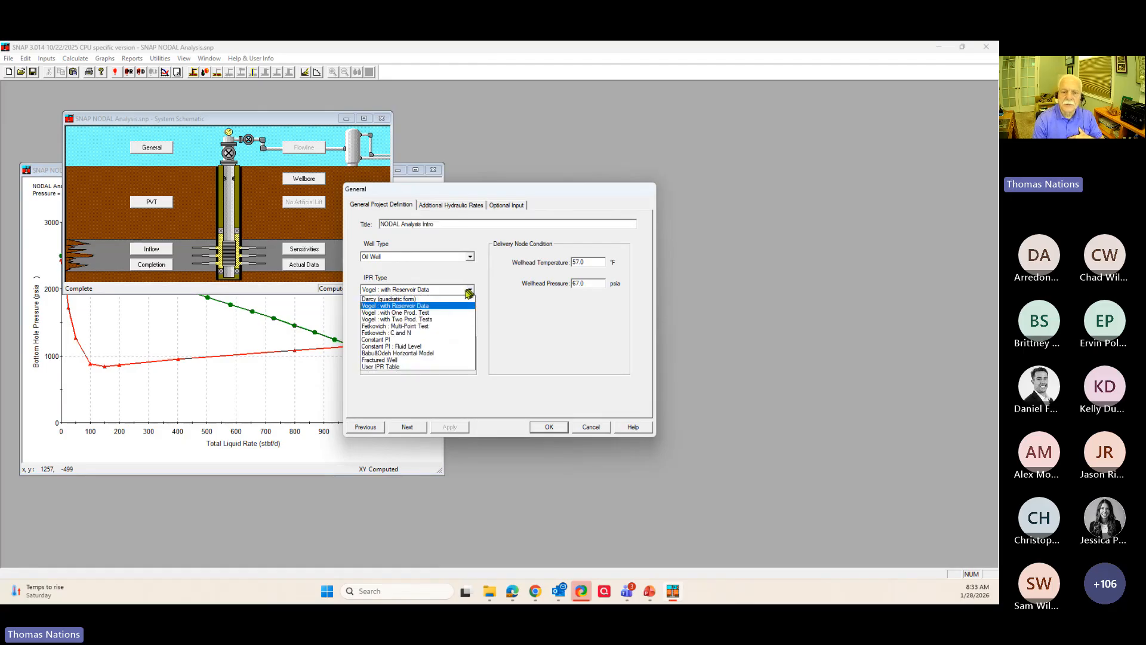
left_click(397, 315)
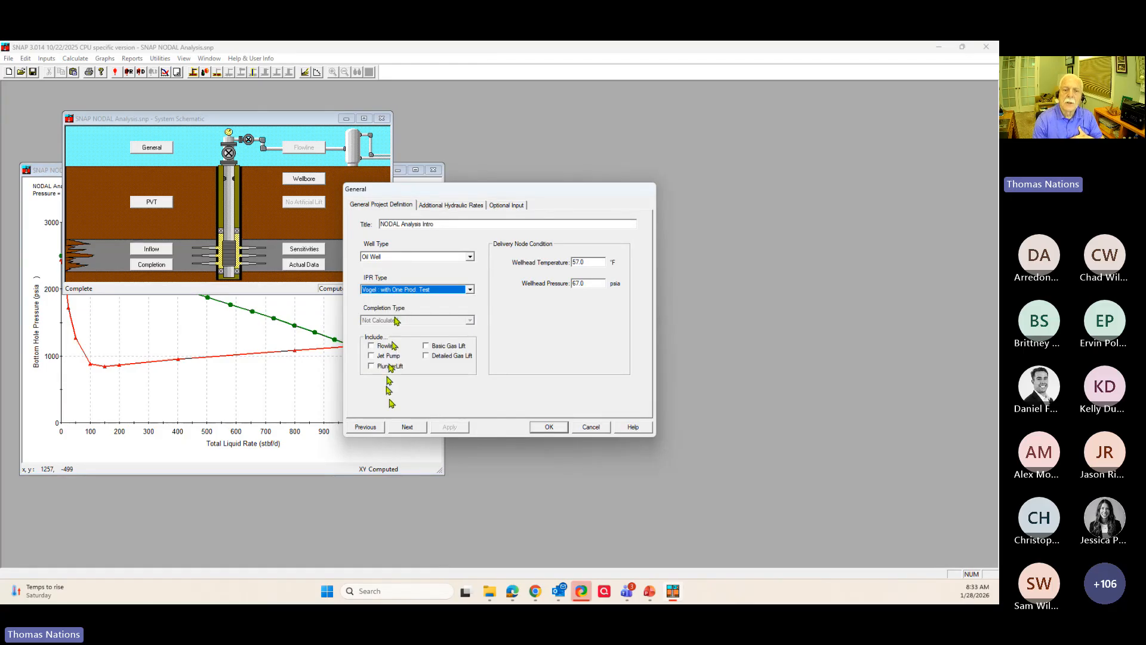
- Examine the Vogel single rate test inflow inputs, including the flowing bottom hole pressure
left_click(408, 426)
left_click(408, 413)
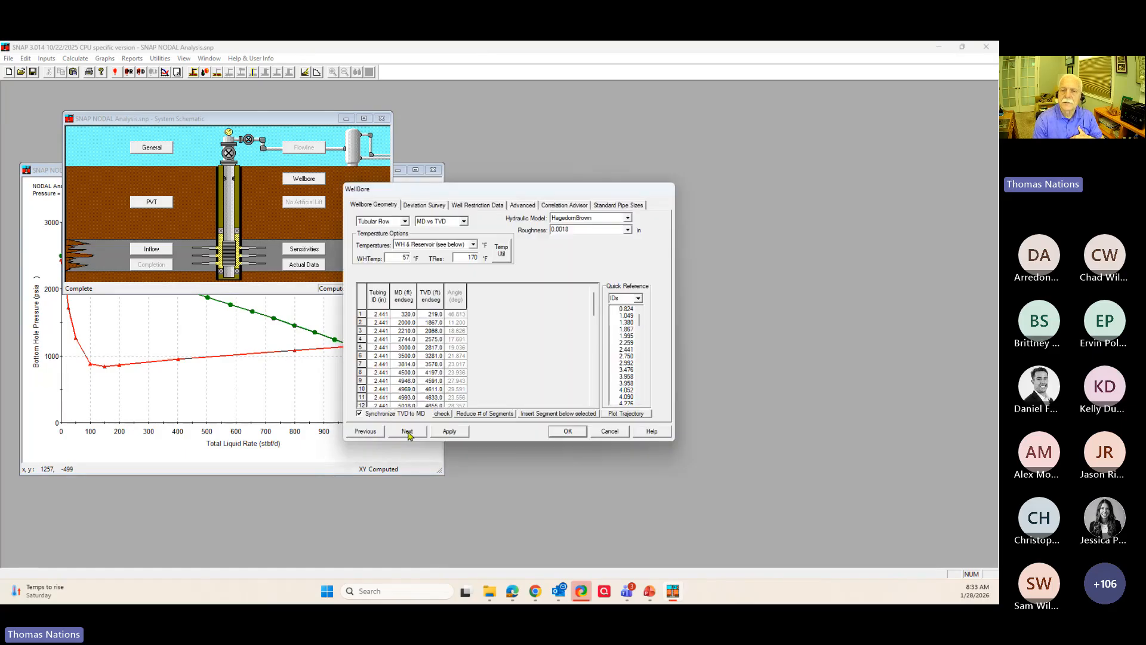
left_click(408, 426)
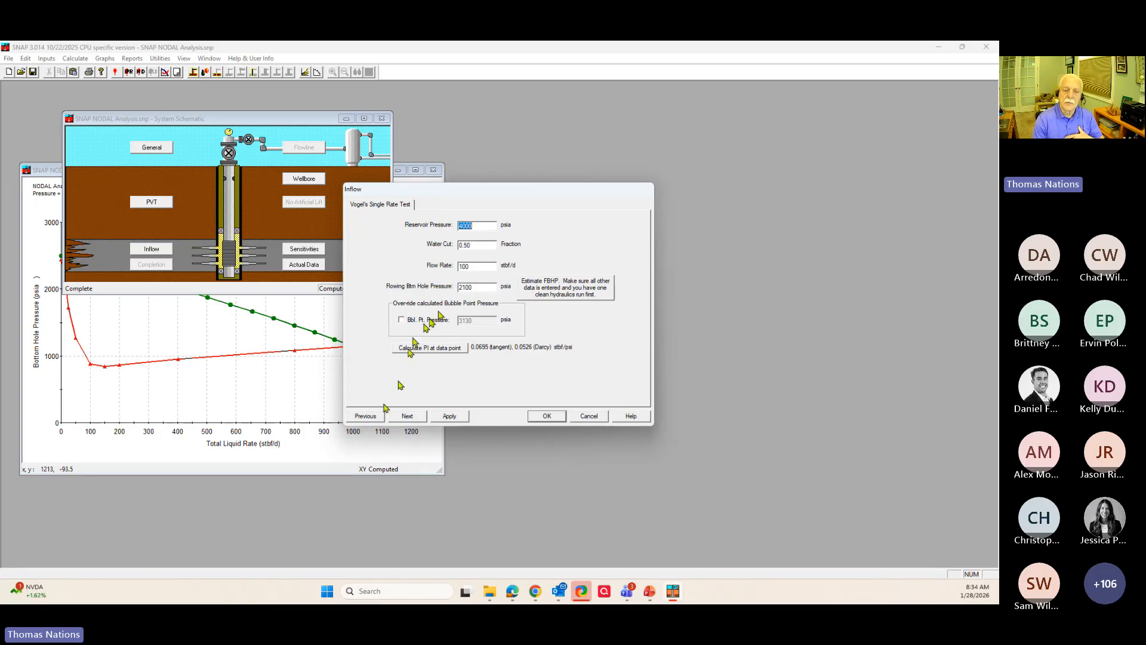
left_click(366, 417)
left_click(366, 418)
left_click(407, 416)
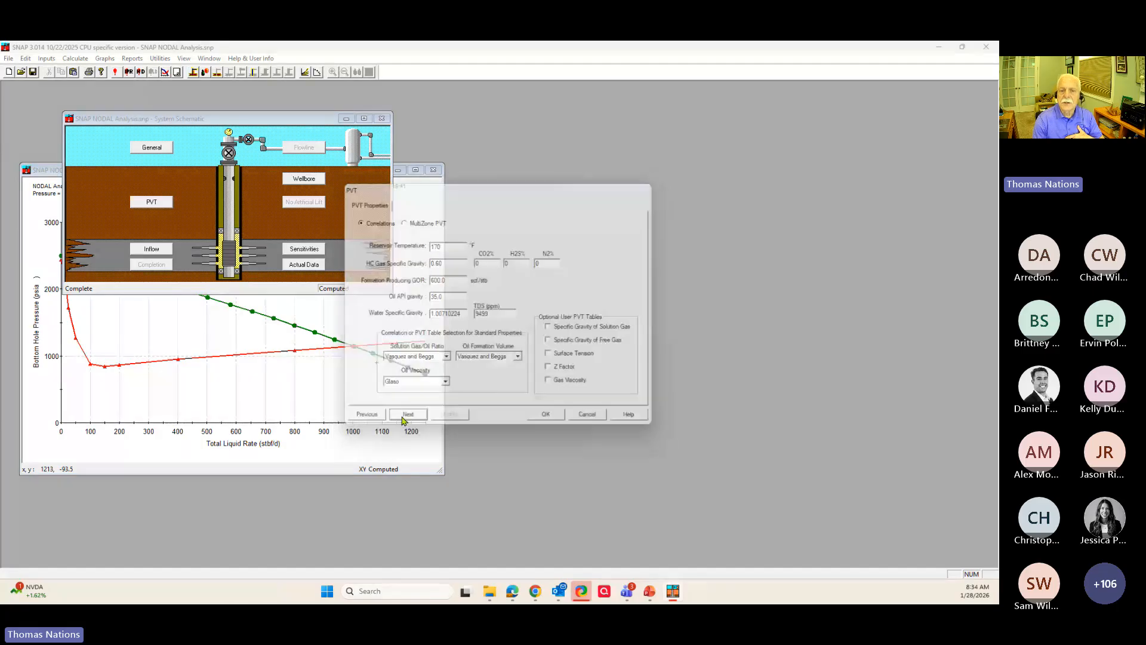
left_click(407, 430)
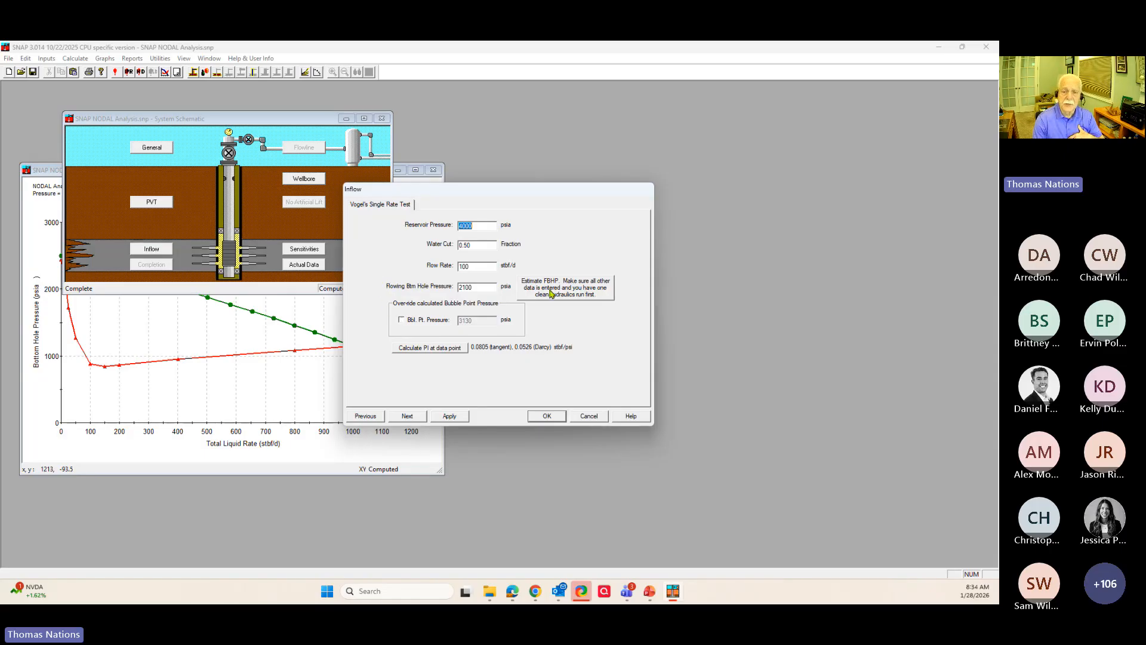
double_click(472, 287)
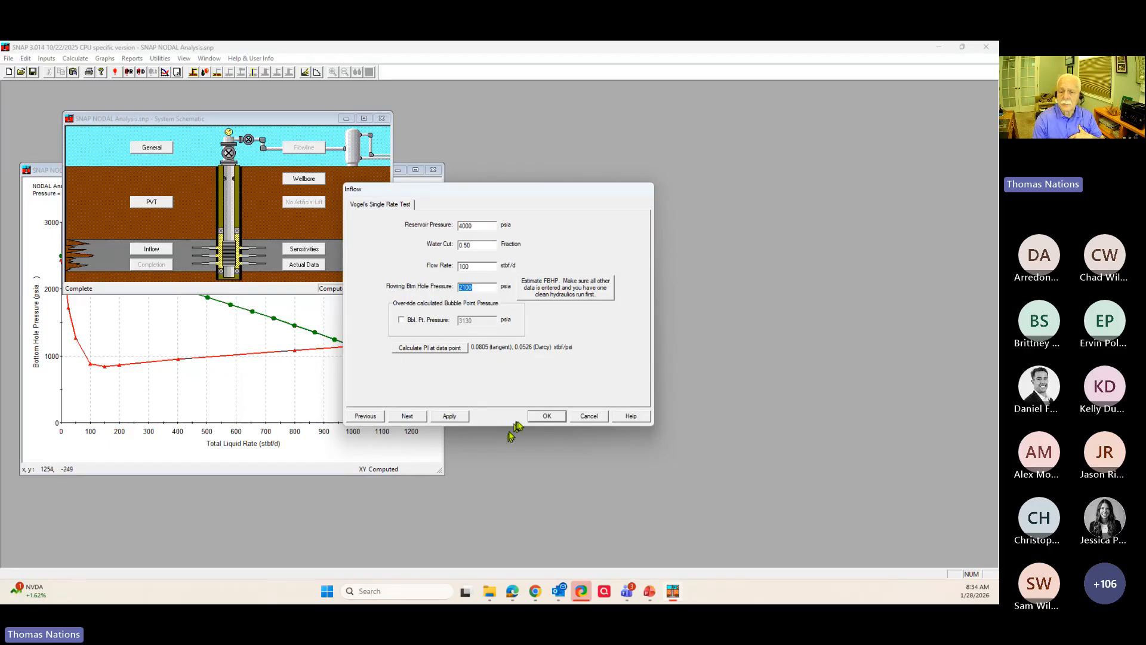
- Return the IPR type in the general project definition to Vogel with Reservoir Data
left_click(367, 416)
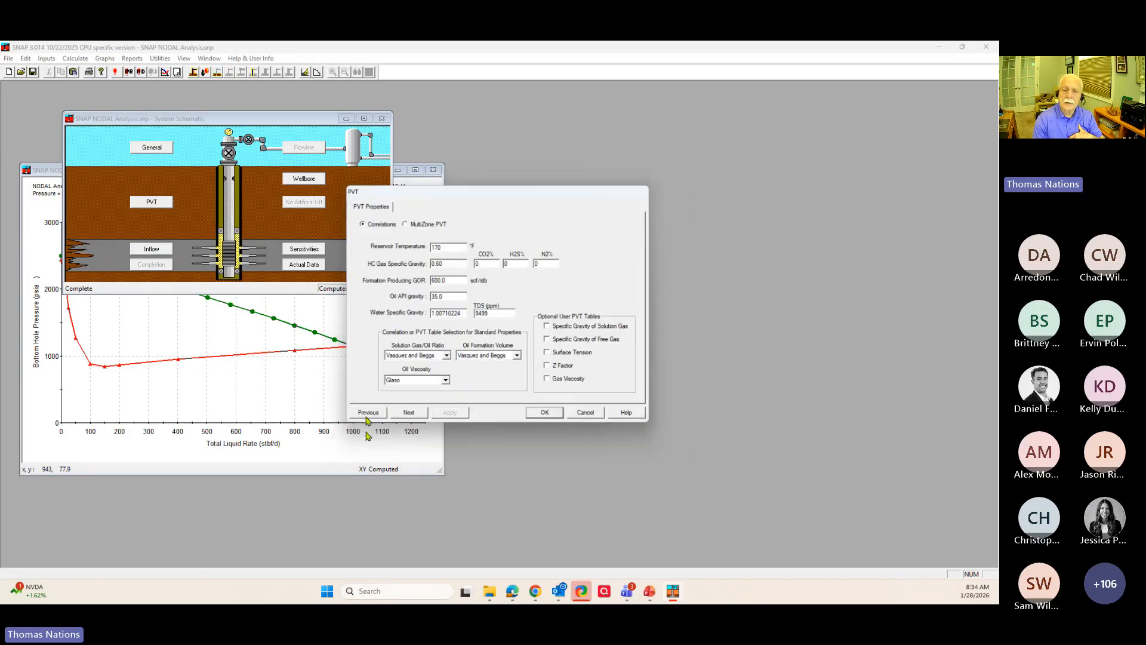
left_click(366, 413)
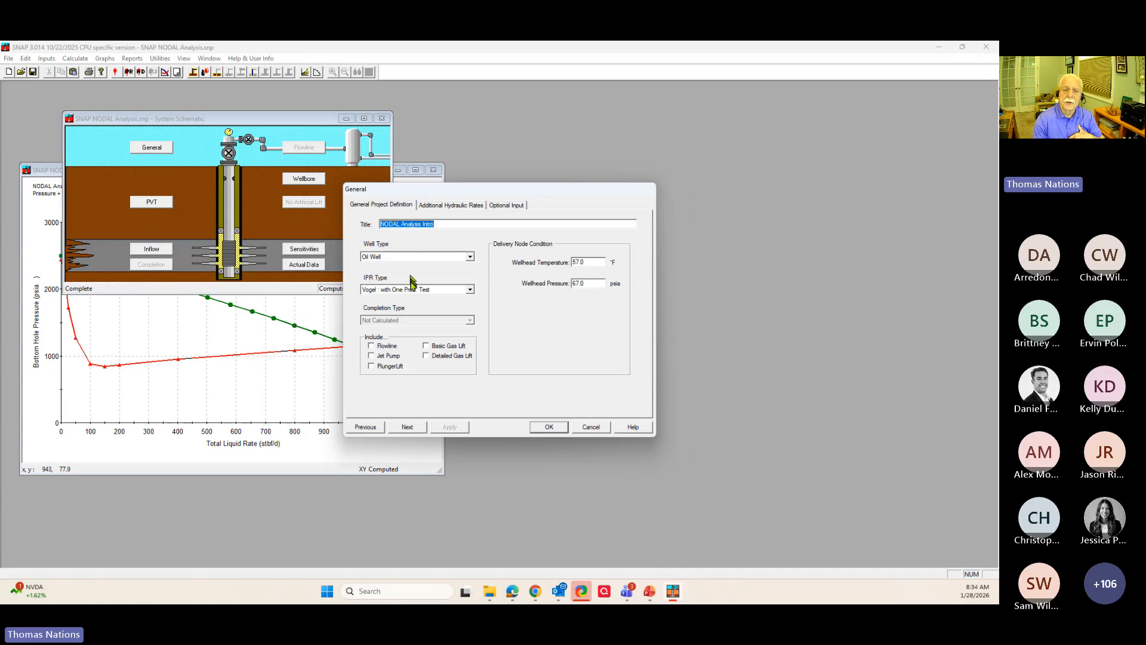
left_click(408, 293)
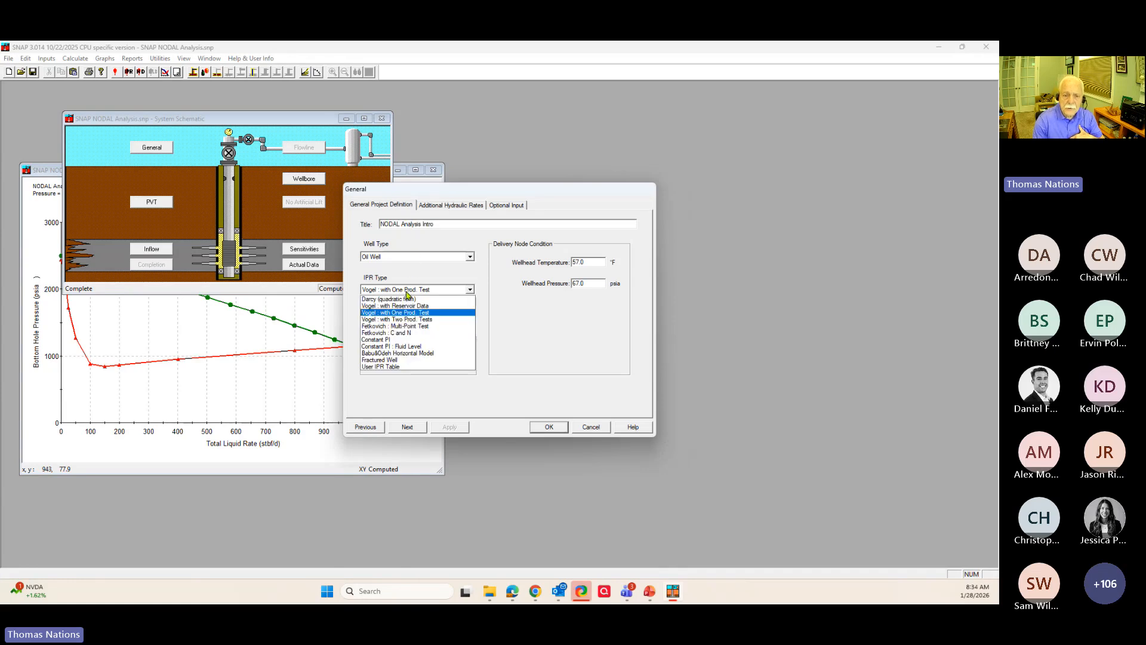
left_click(403, 304)
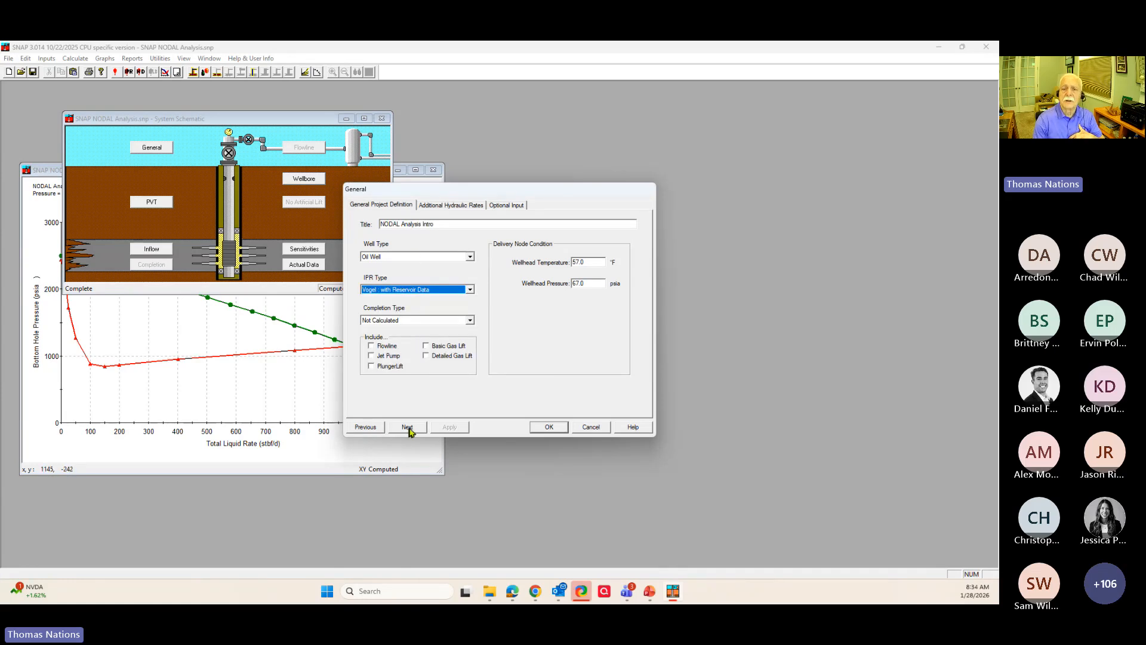
- Go back to the inflow's reservoir and well data and select the first zone's permeability
left_click(407, 426)
left_click(410, 412)
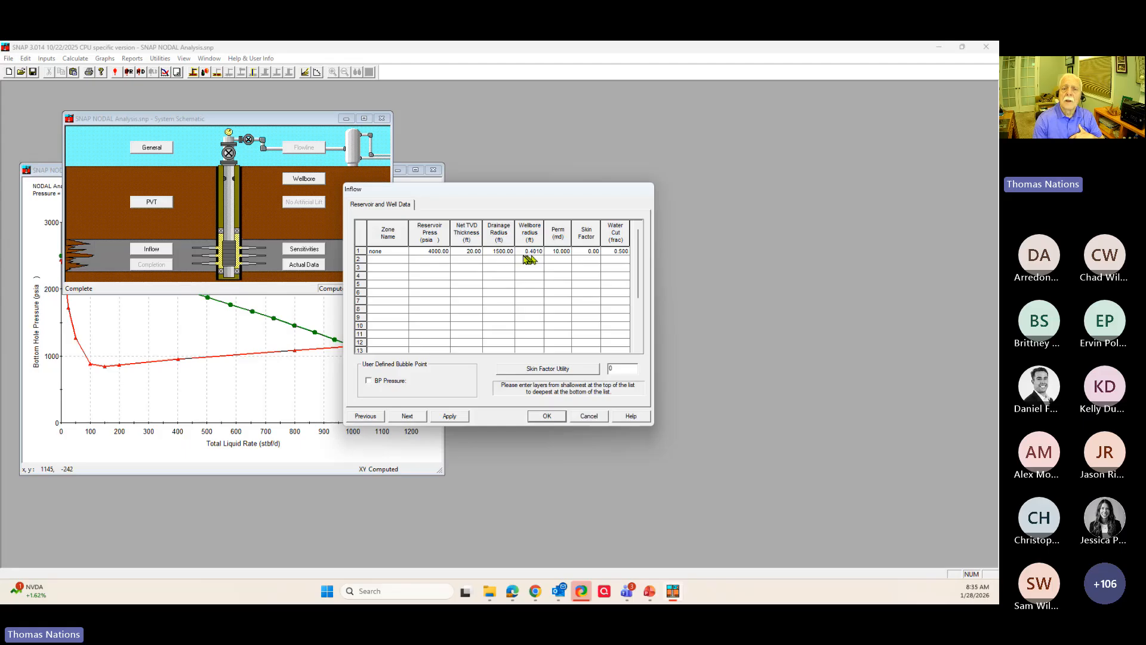
left_click(559, 252)
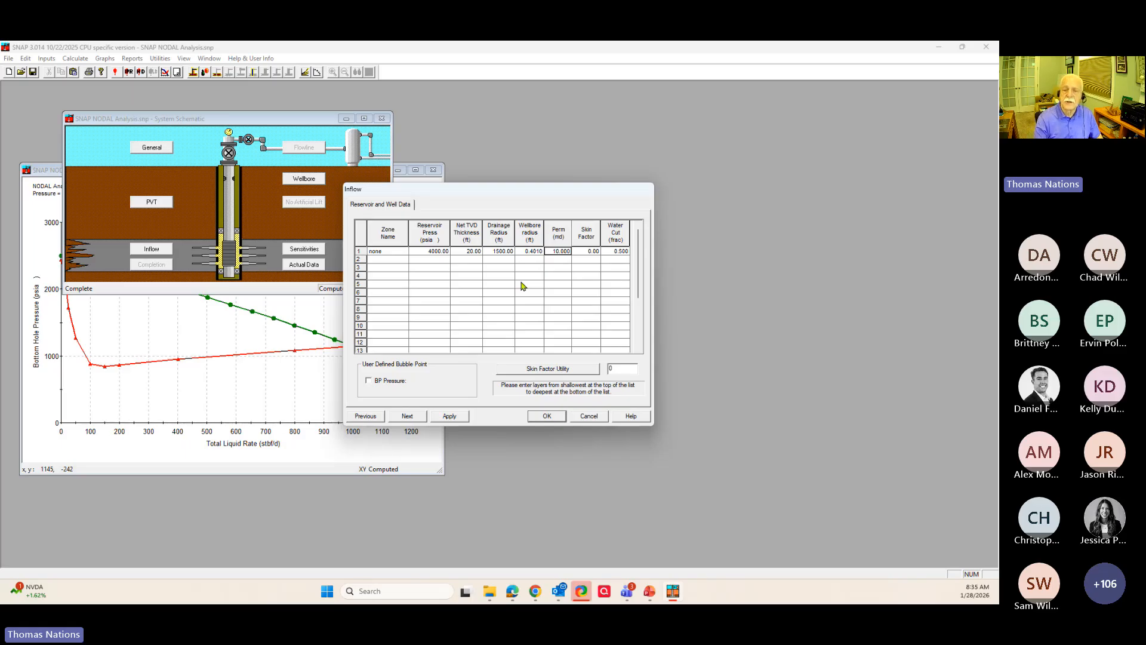
- Look through the sensitivity options for hydraulics, for IPR and for both combined, ending on the hydraulics options
left_click(408, 417)
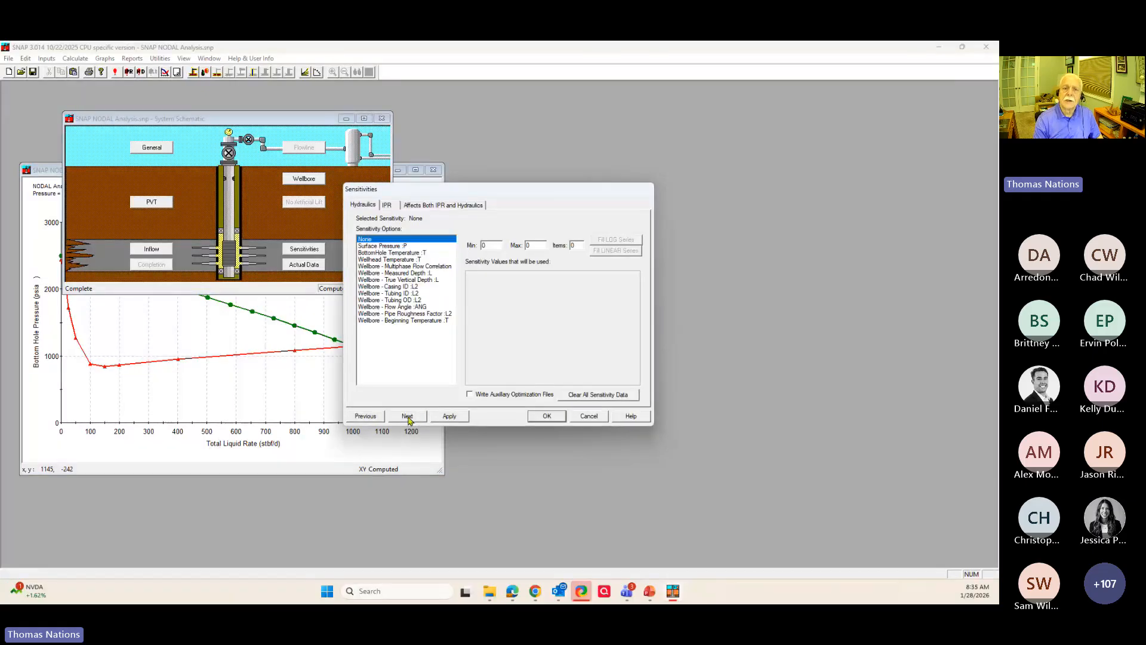
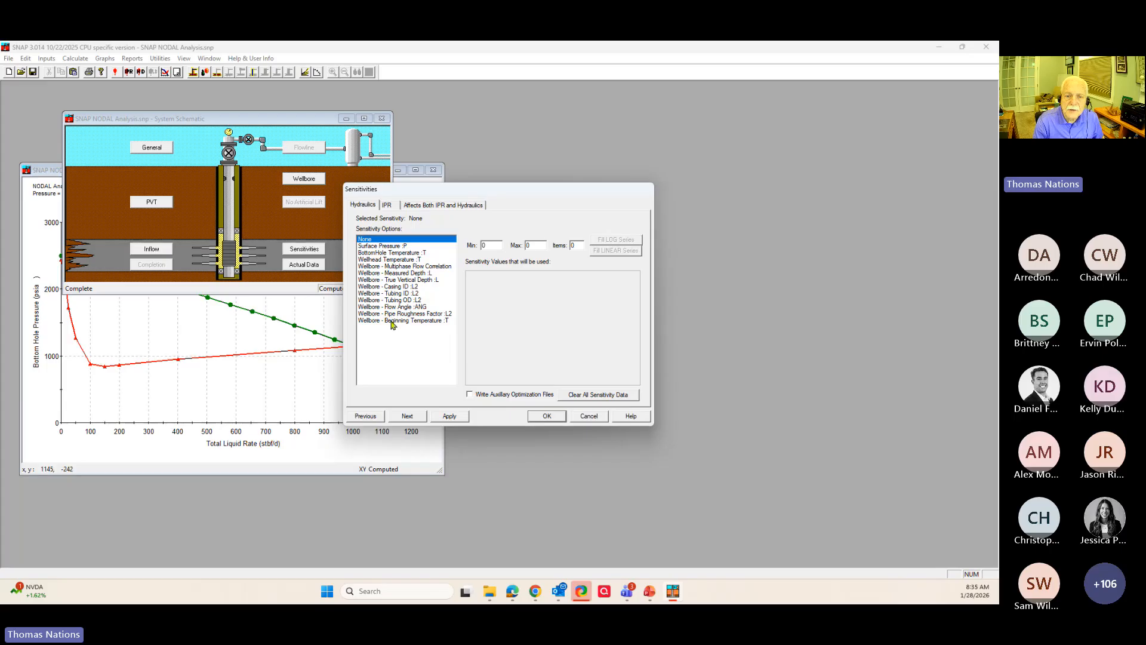
left_click(387, 206)
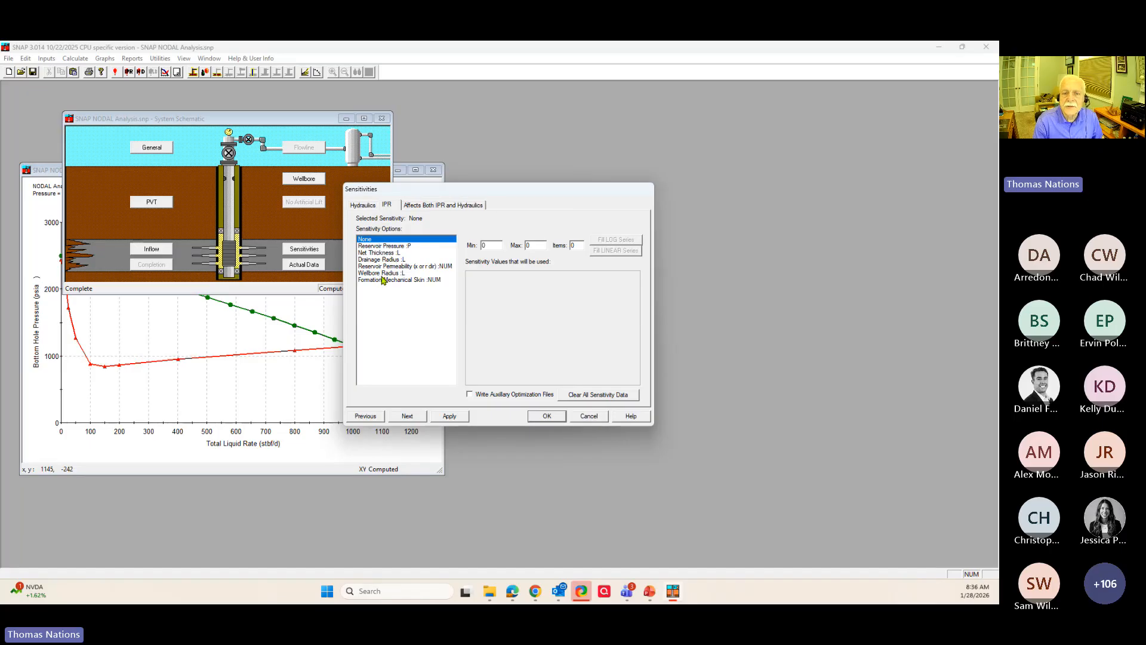
left_click(426, 208)
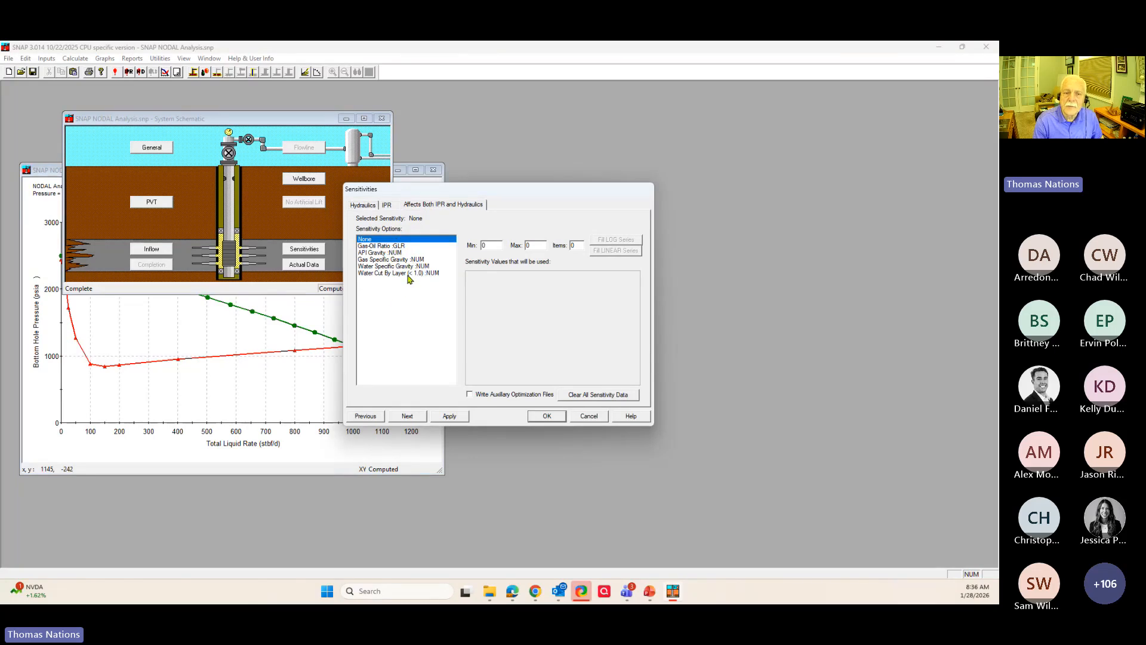
left_click(367, 207)
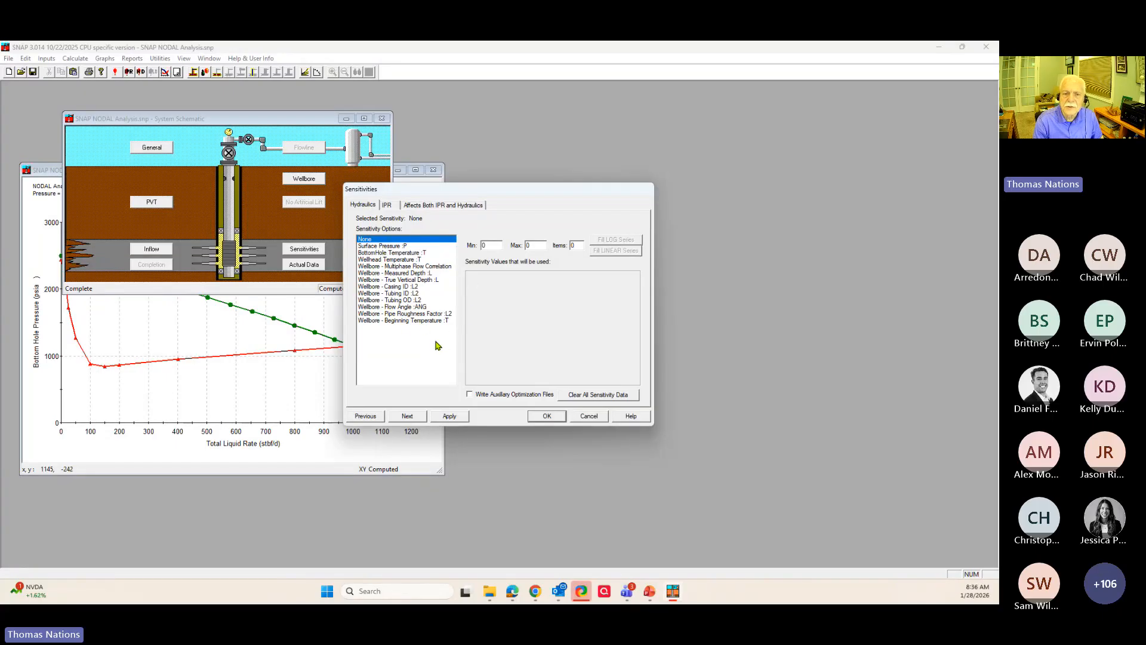
- Choose Surface Pressure as the hydraulics sensitivity and look across its value columns, returning to Sense #1
left_click(397, 247)
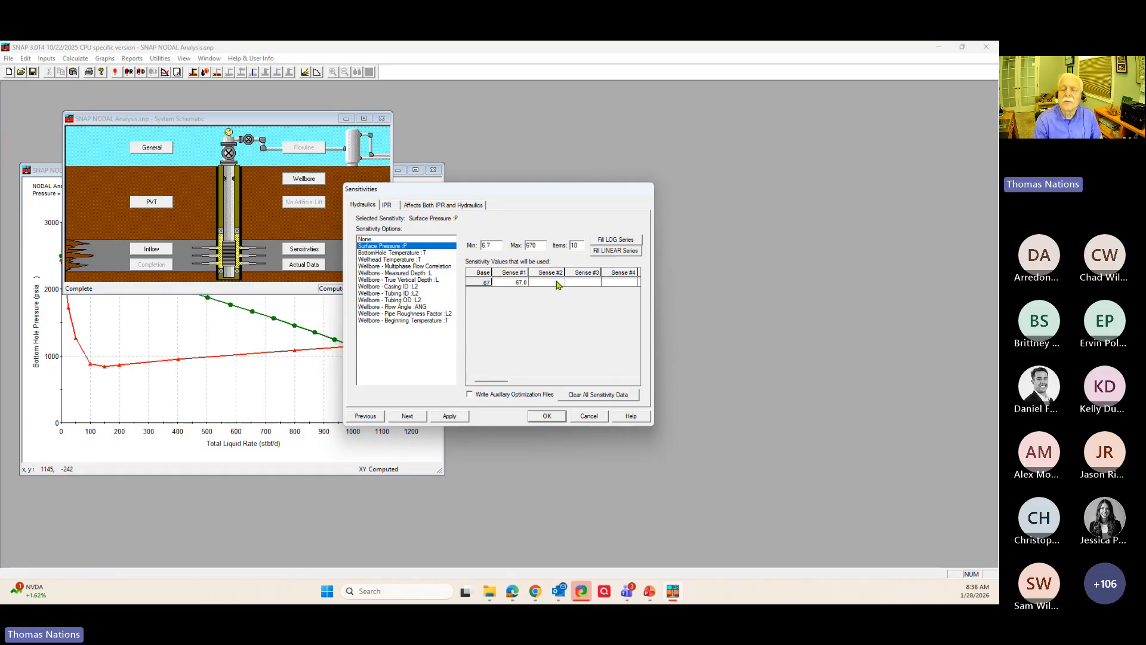
left_click(582, 283)
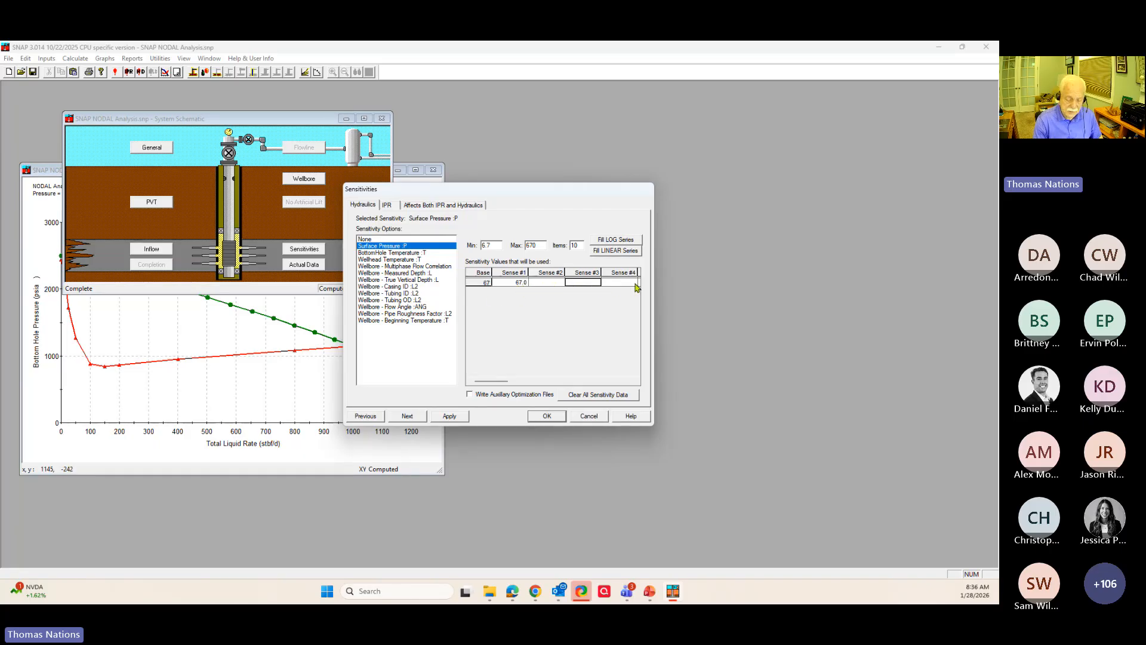
key("Right")
key("Right")
key("Right")
key("Right")
key("Right")
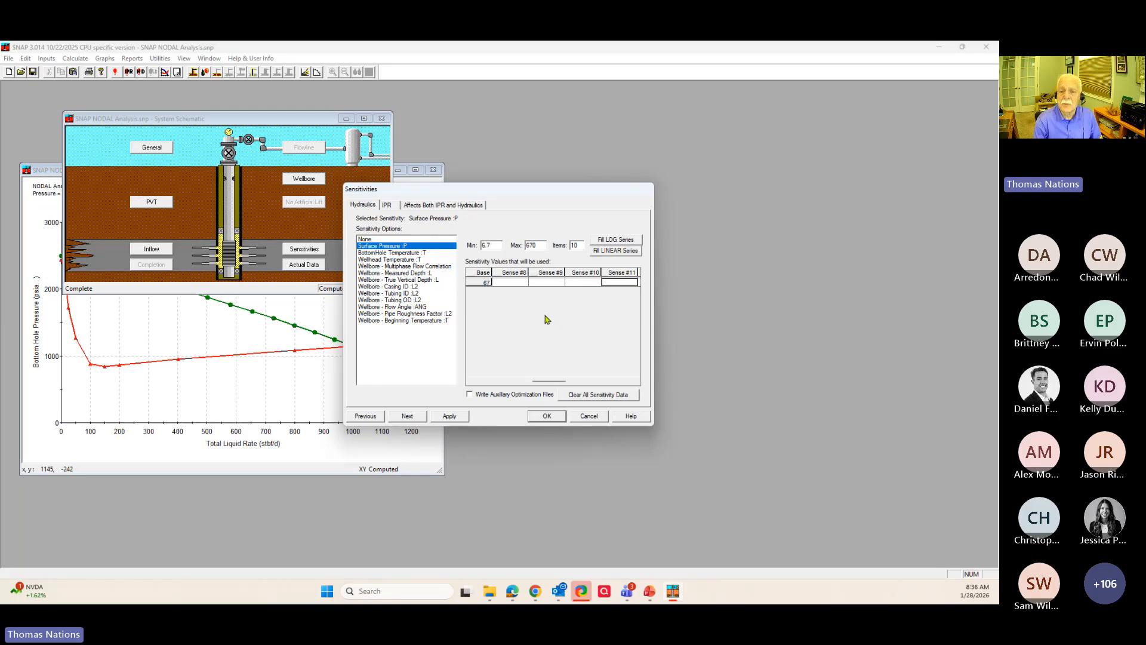
left_click(521, 286)
key("Home")
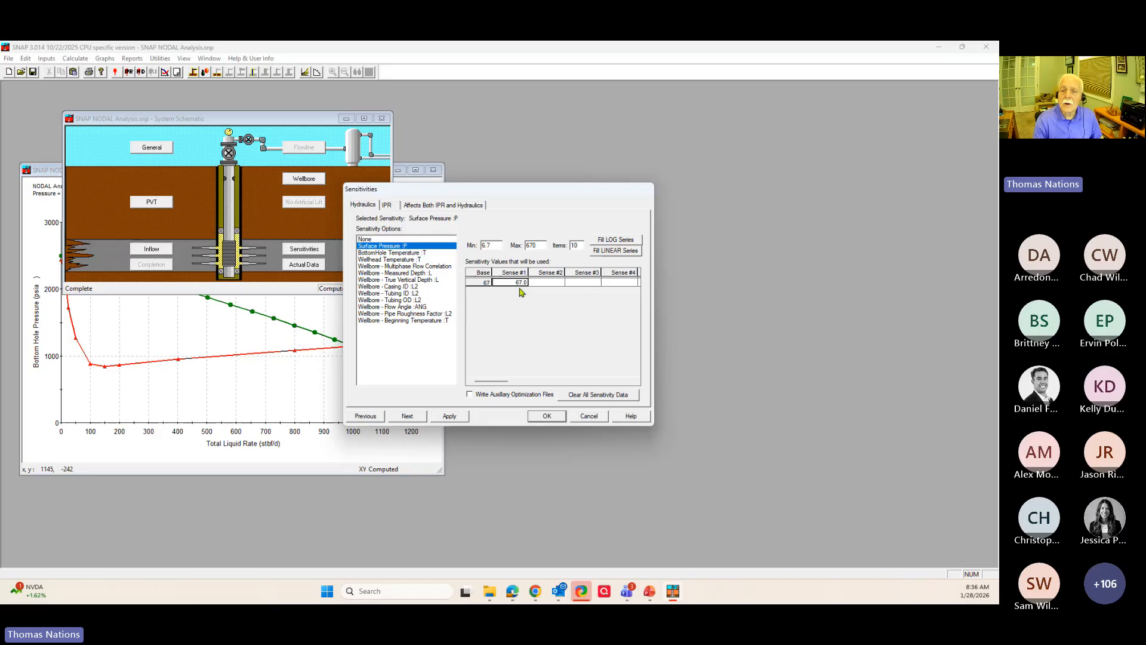
- Fill the surface pressure sensitivity with 10 values from 6.7 to 670, trying both linear and log series
double_click(493, 245)
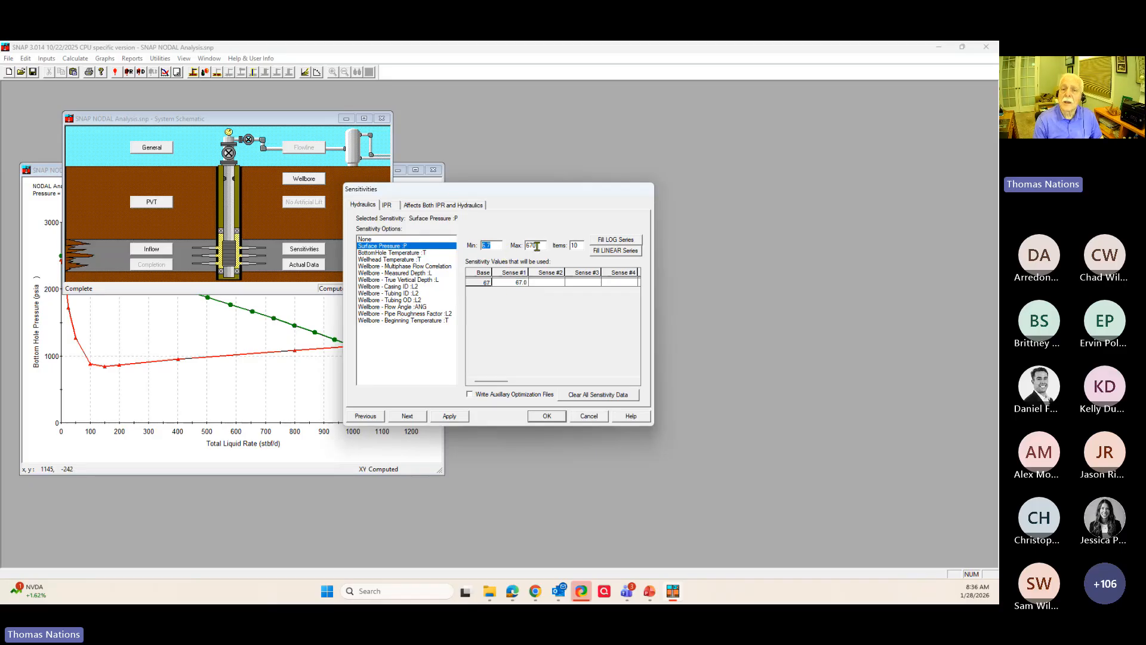
double_click(537, 245)
double_click(577, 245)
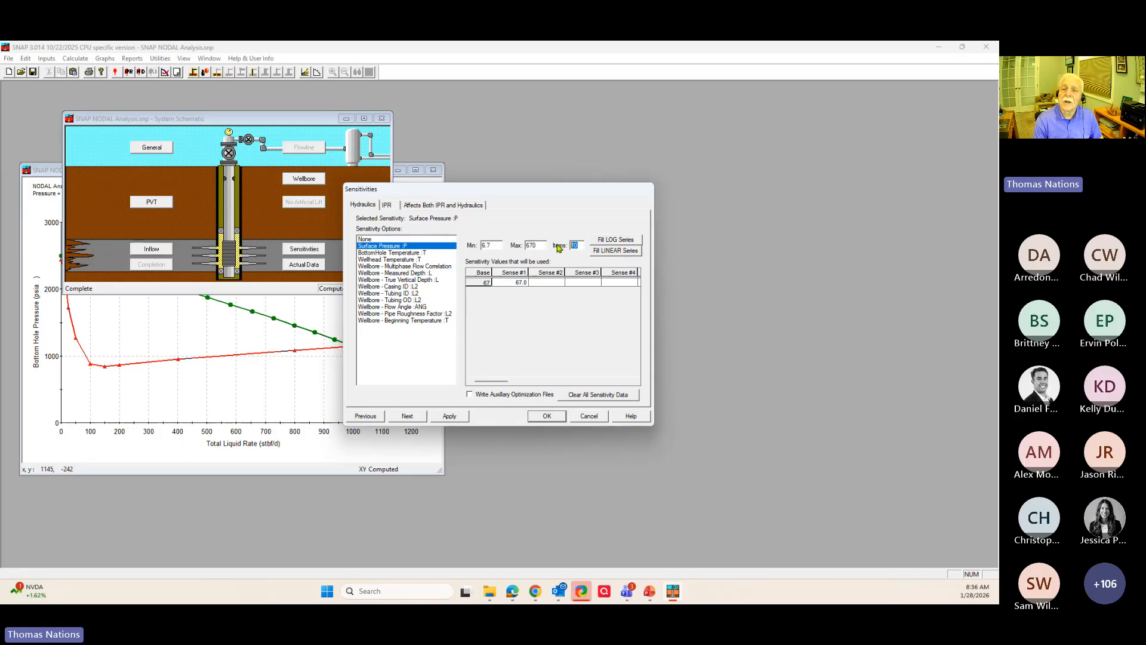
left_click(619, 252)
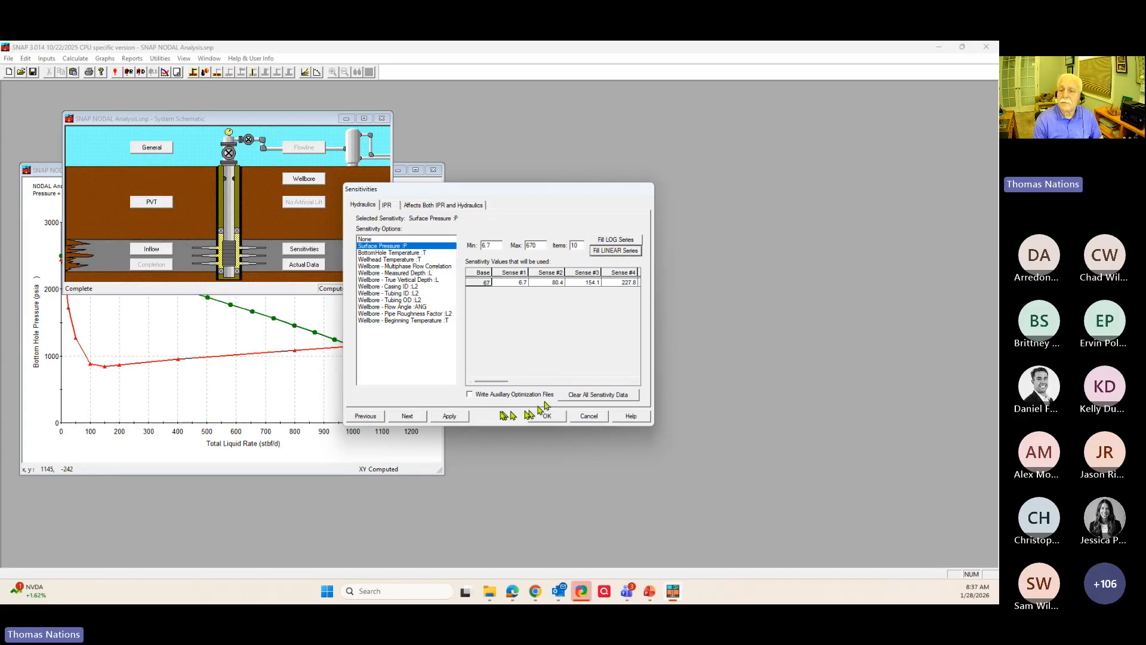
left_click(623, 242)
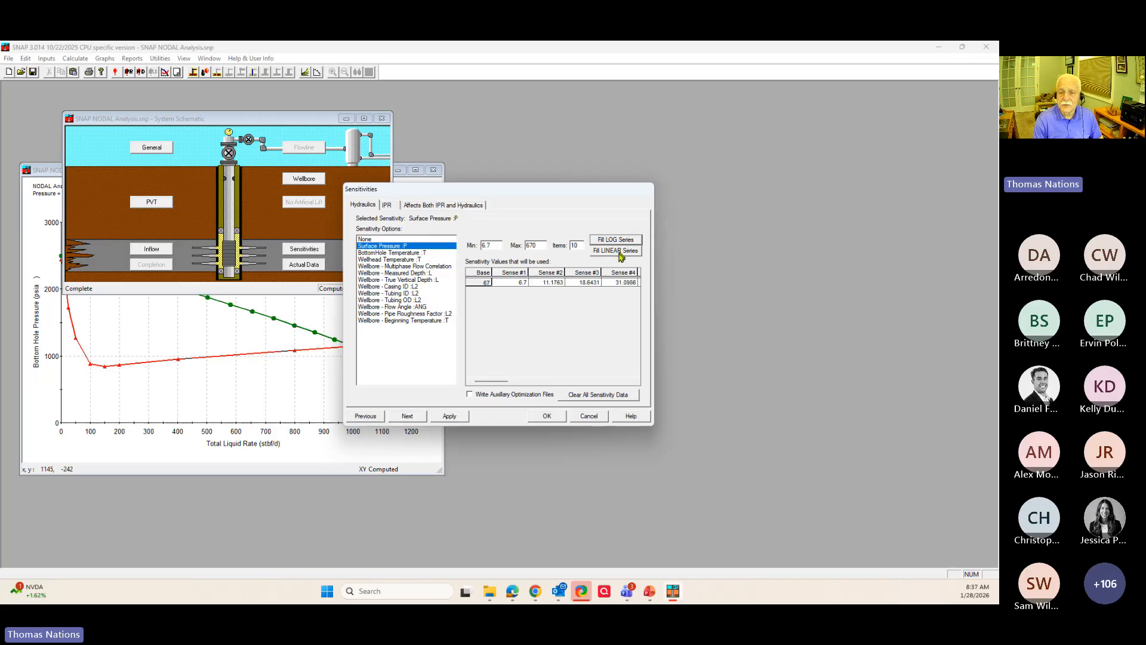
left_click(618, 252)
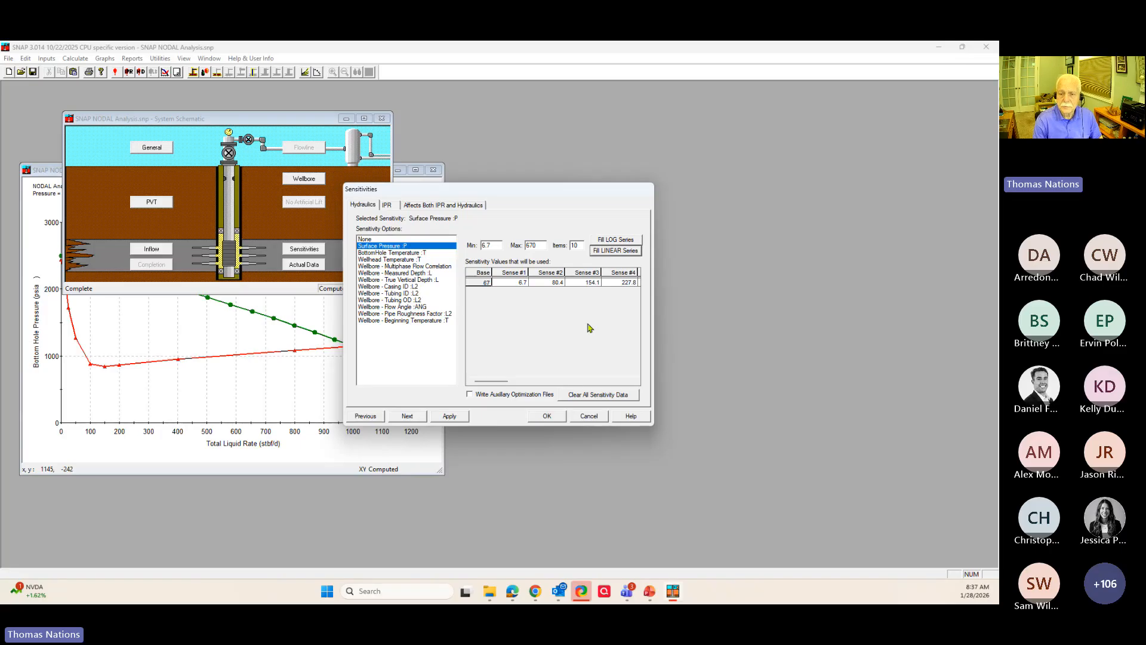
- Clear all sensitivity data and open the match data in the Actual Data inputs
left_click(596, 396)
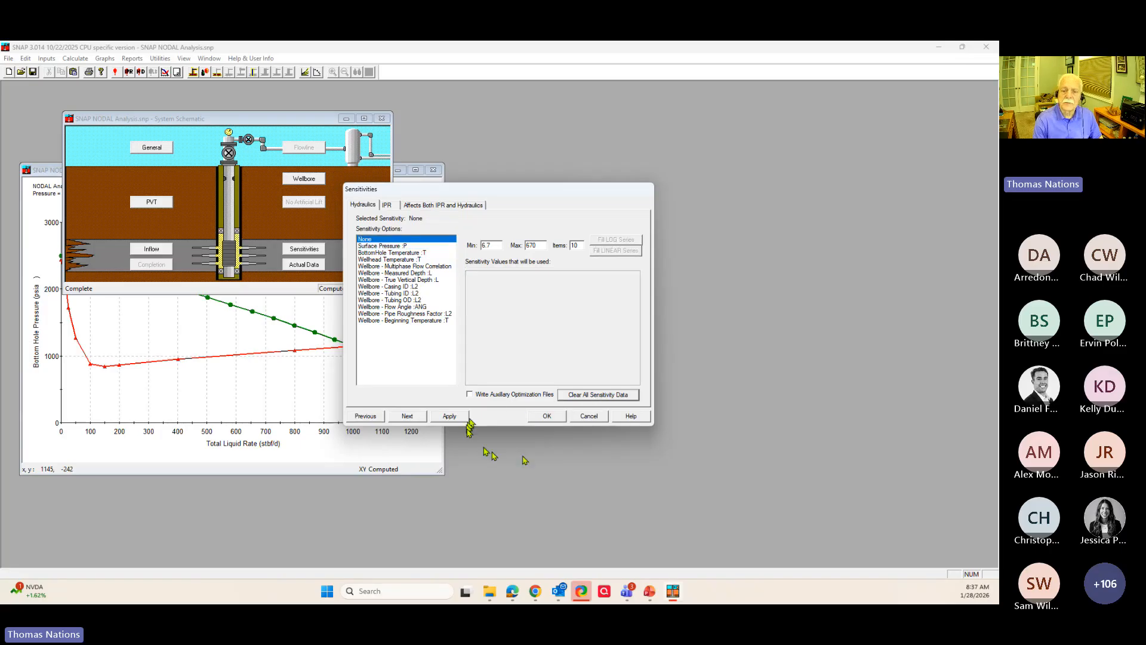
left_click(418, 413)
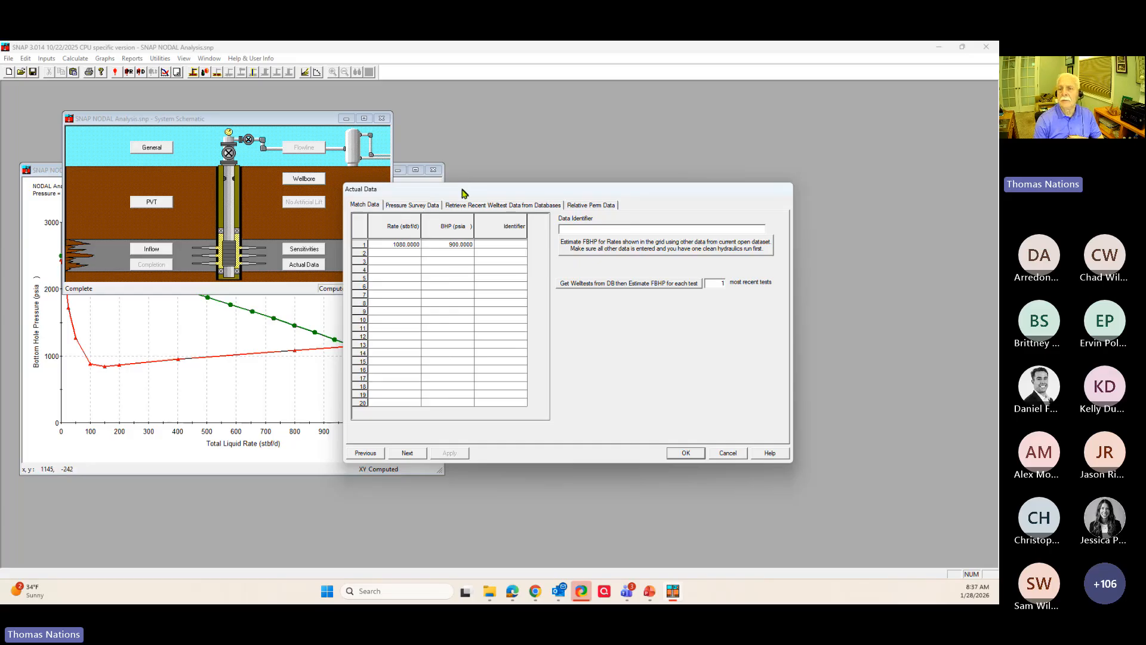
- Move the Actual Data dialog beside the Pressure vs. Rate plot and compare the first rate and BHP match entry with the plotted match point
left_click_drag(465, 188, 623, 154)
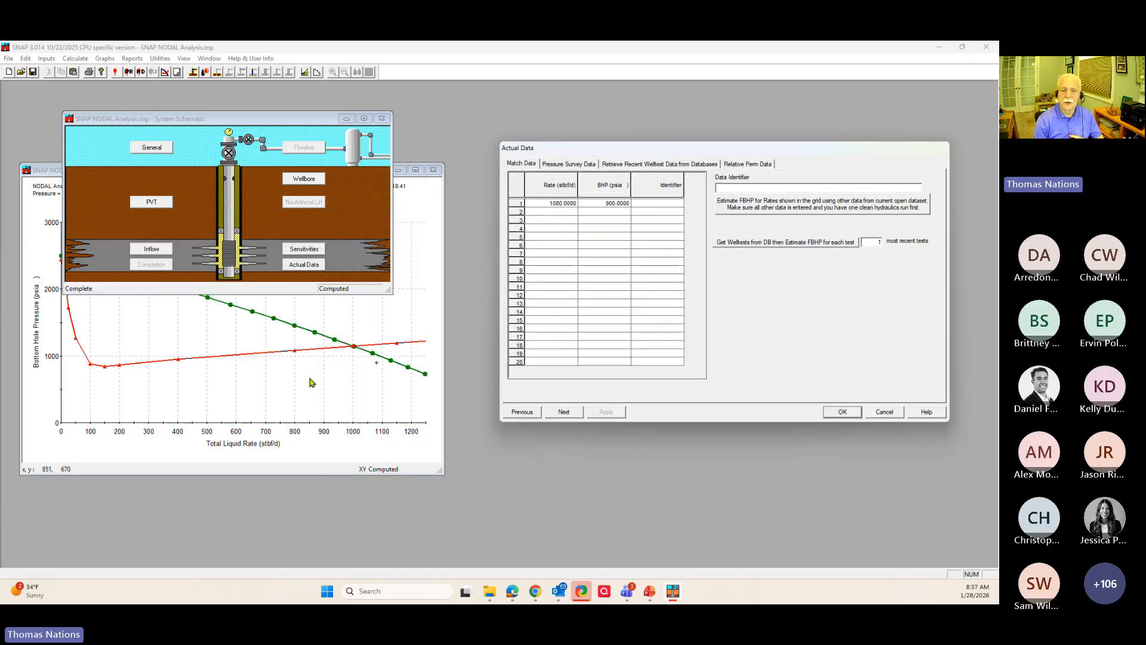
left_click(310, 382)
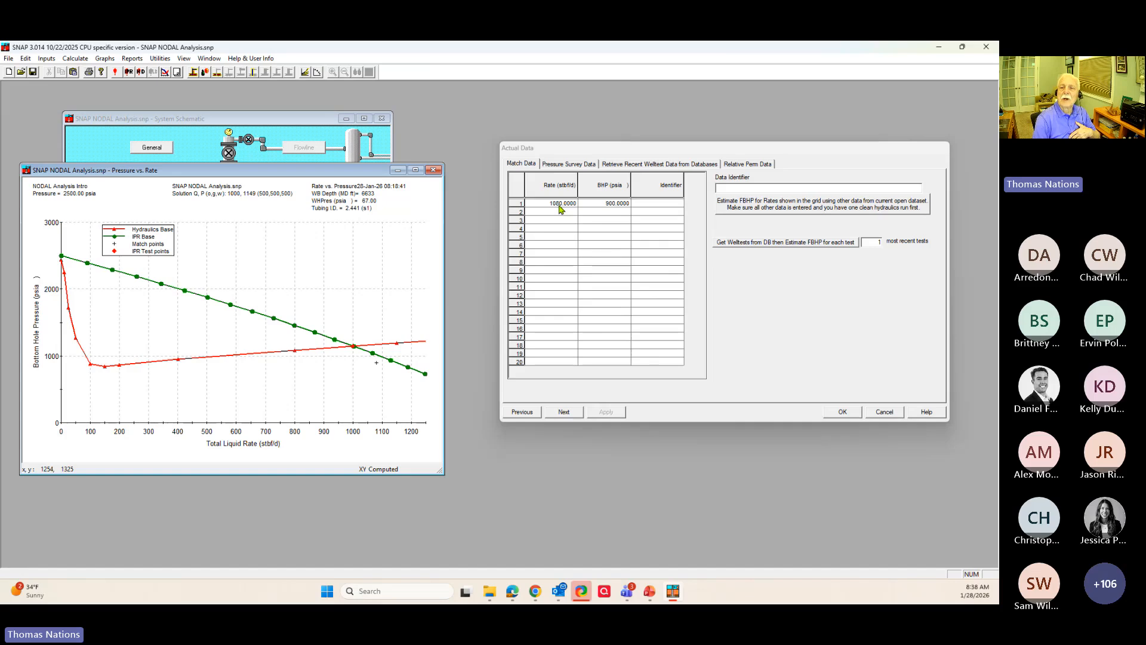
left_click(601, 206)
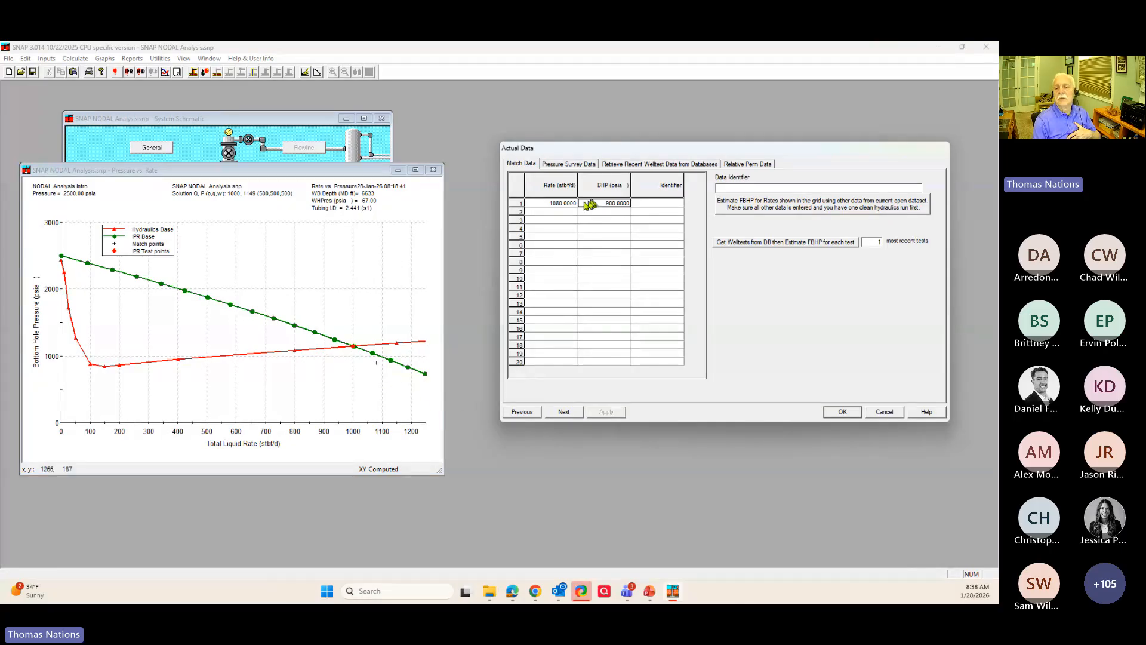
left_click_drag(562, 205, 583, 203)
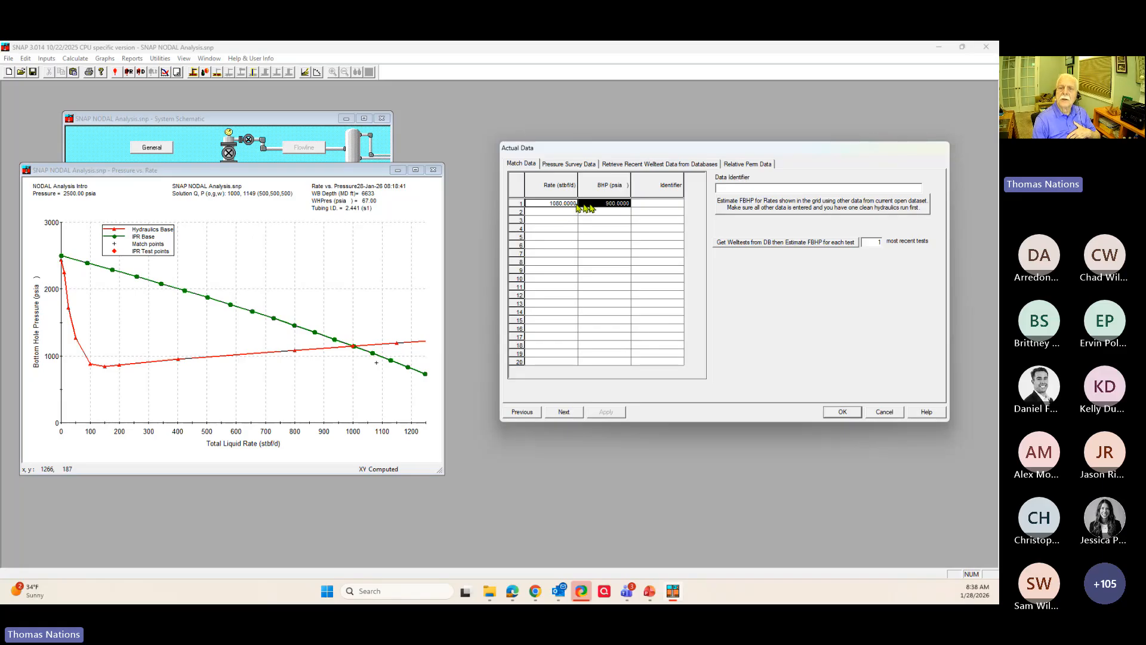
left_click(590, 205)
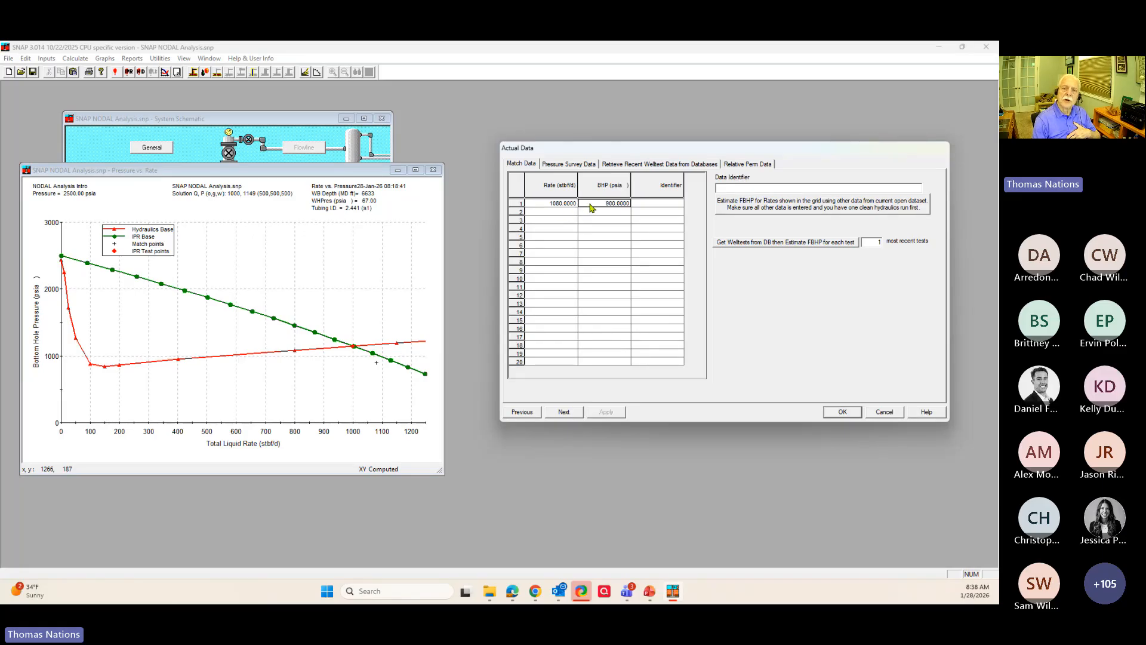
left_click(559, 204)
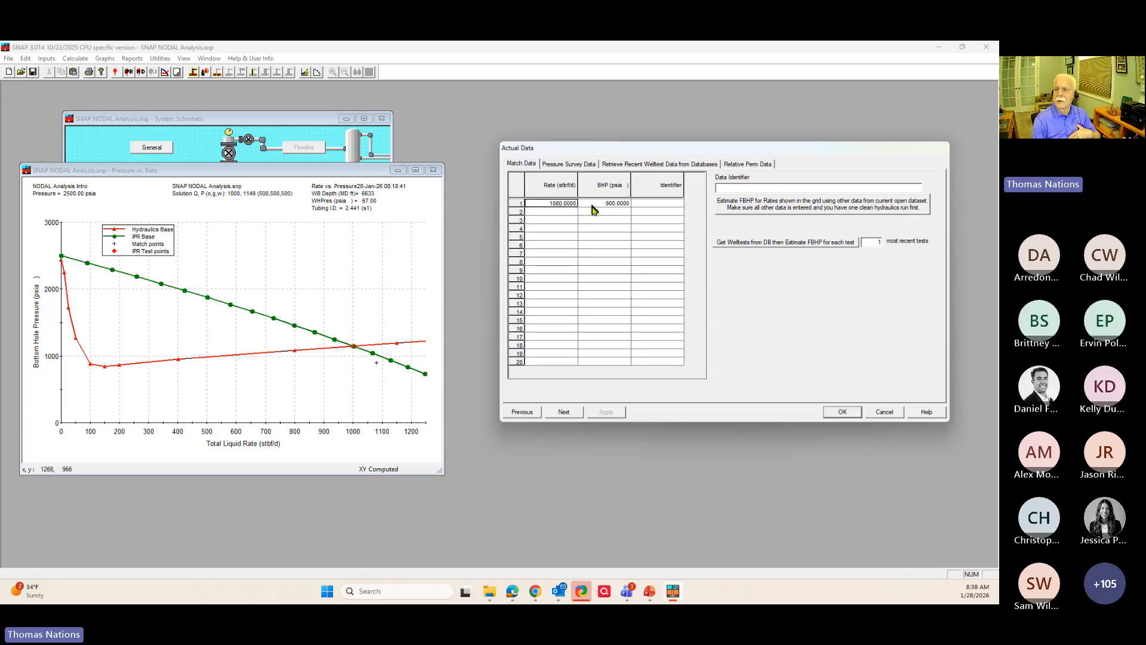
- Look through the pressure survey and recent welltest retrieval inputs, advance to the General inputs and accept them
left_click(582, 164)
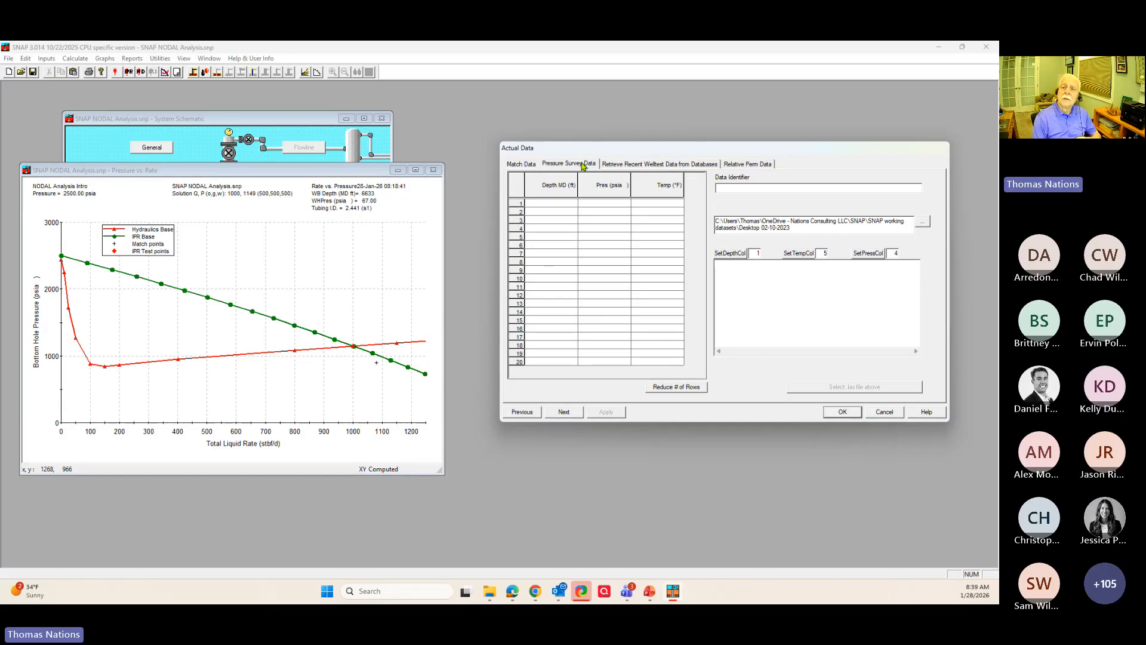
left_click(648, 169)
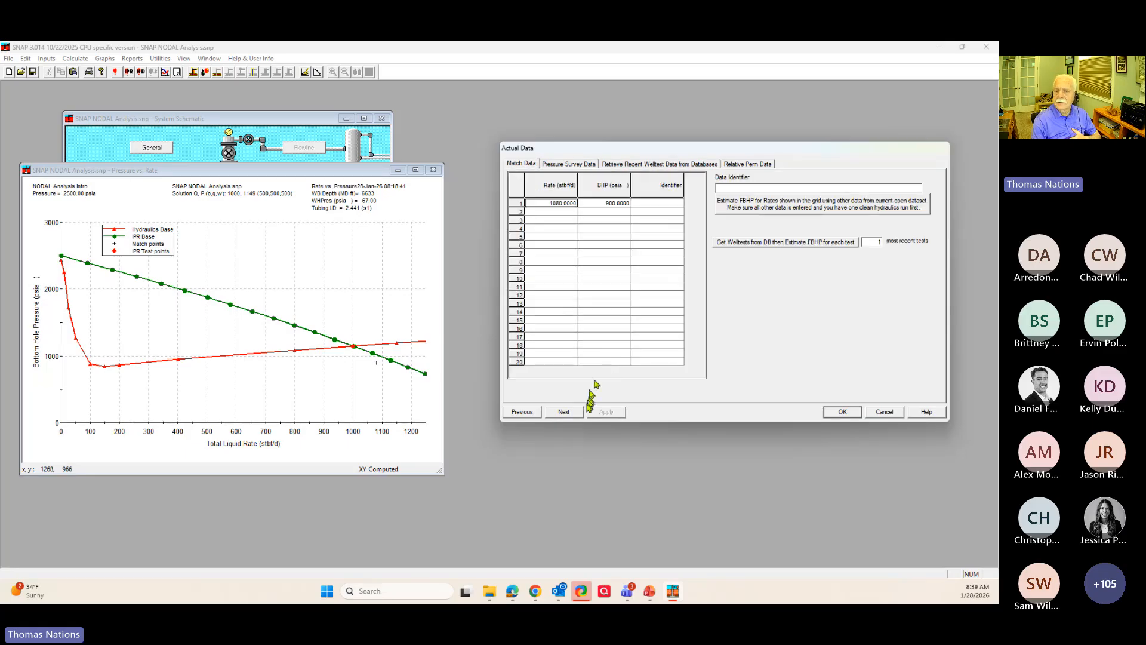
left_click(570, 412)
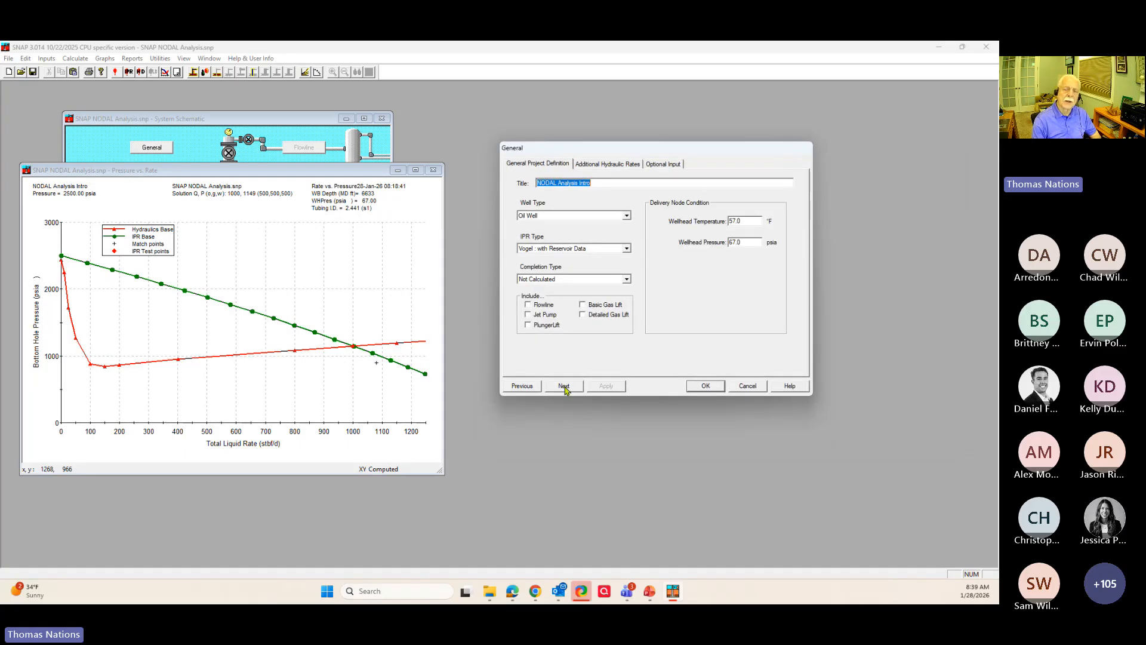
left_click(703, 386)
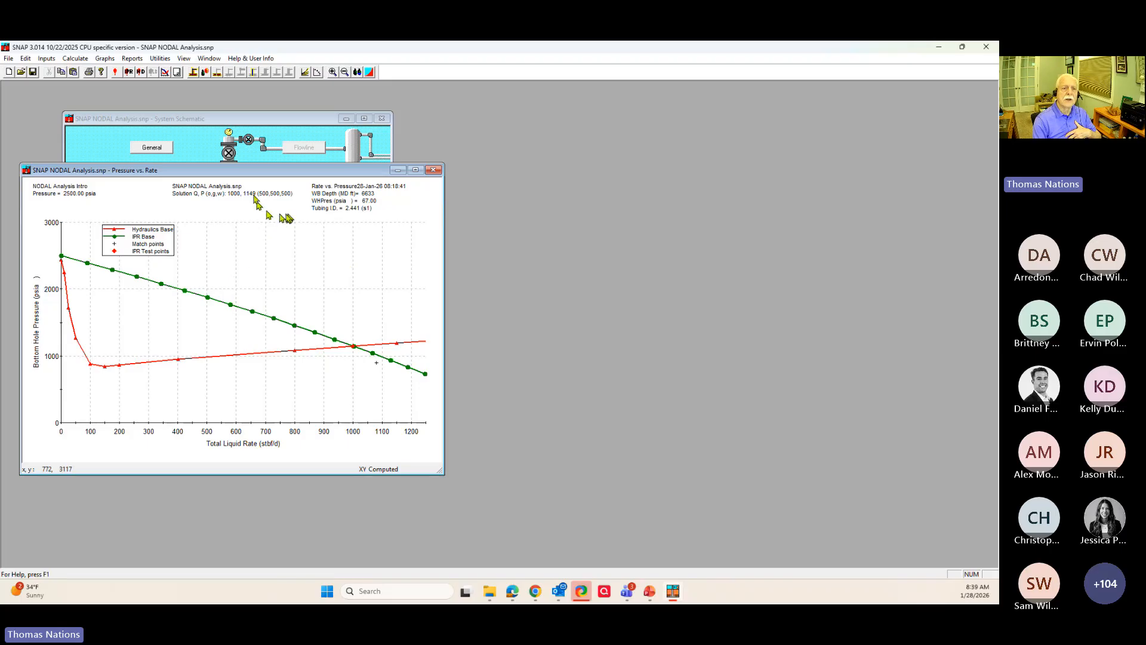
- Run the base calculation, arrange its report beside the Pressure vs. Rate plot and highlight the rate and pressure intersection results
left_click_drag(250, 173, 459, 124)
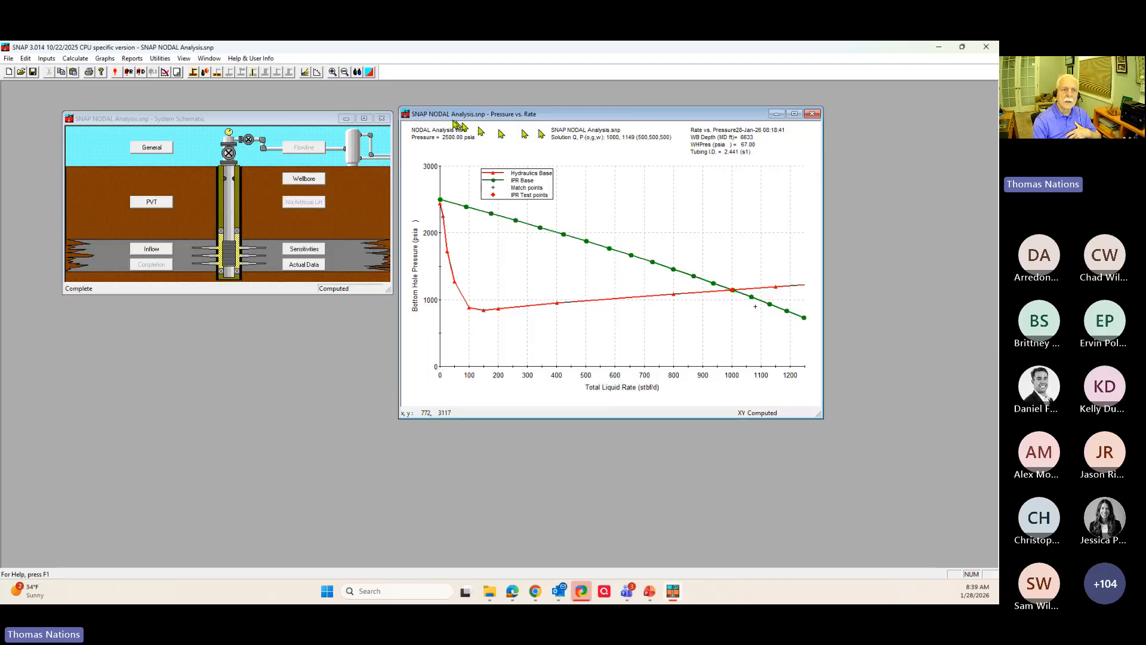
left_click(115, 72)
left_click_drag(644, 95, 216, 96)
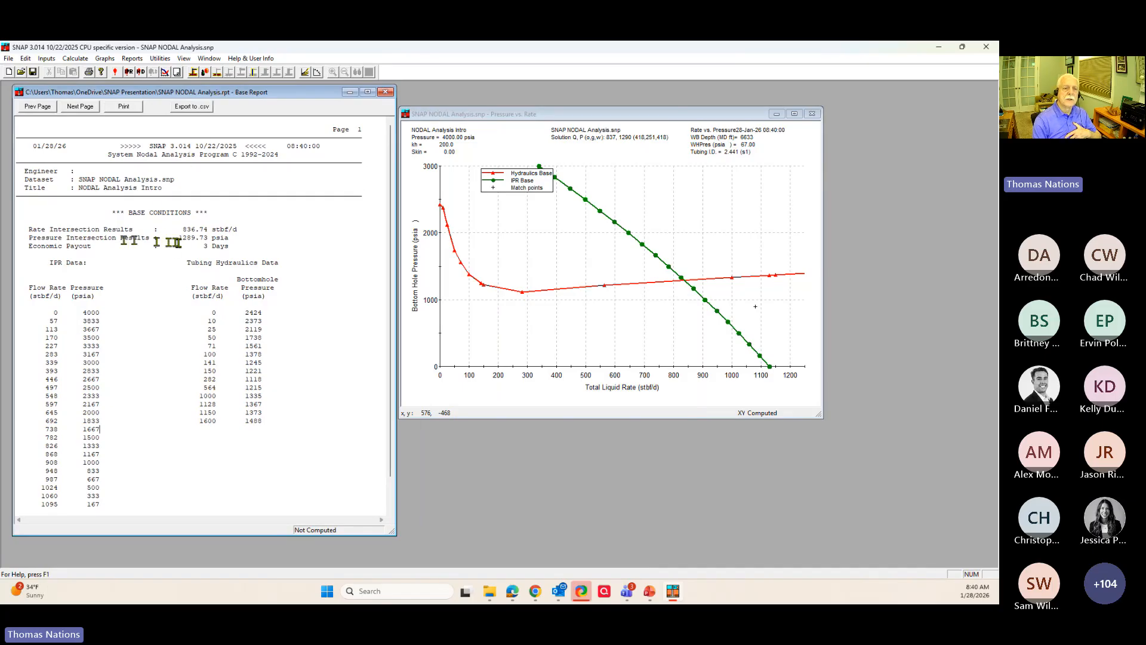
left_click_drag(161, 229, 238, 243)
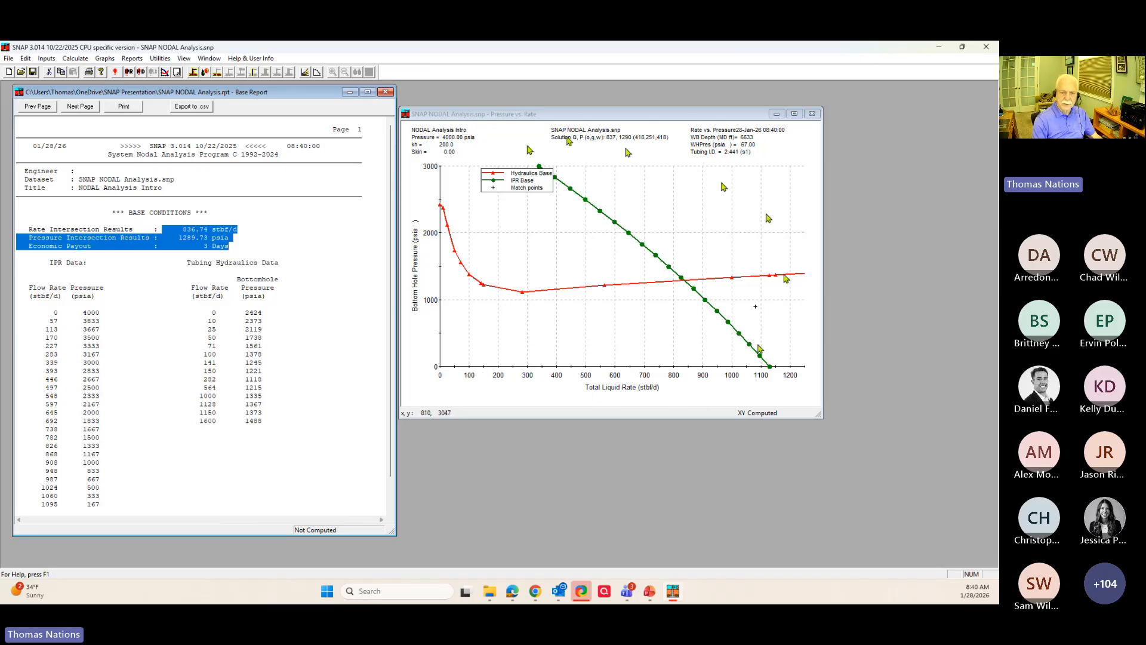
left_click_drag(646, 114, 683, 139)
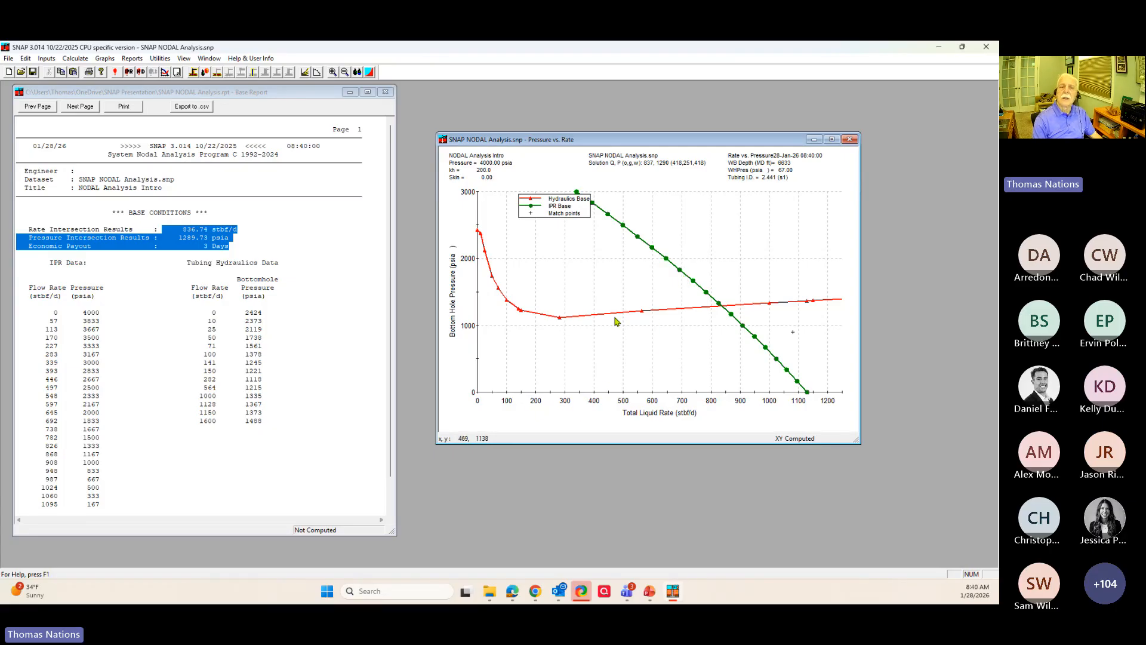
- Change the match points symbol, Style3, to a Dot of size 20 in the plot's chart properties
double_click(619, 337)
left_click_drag(135, 48, 363, 211)
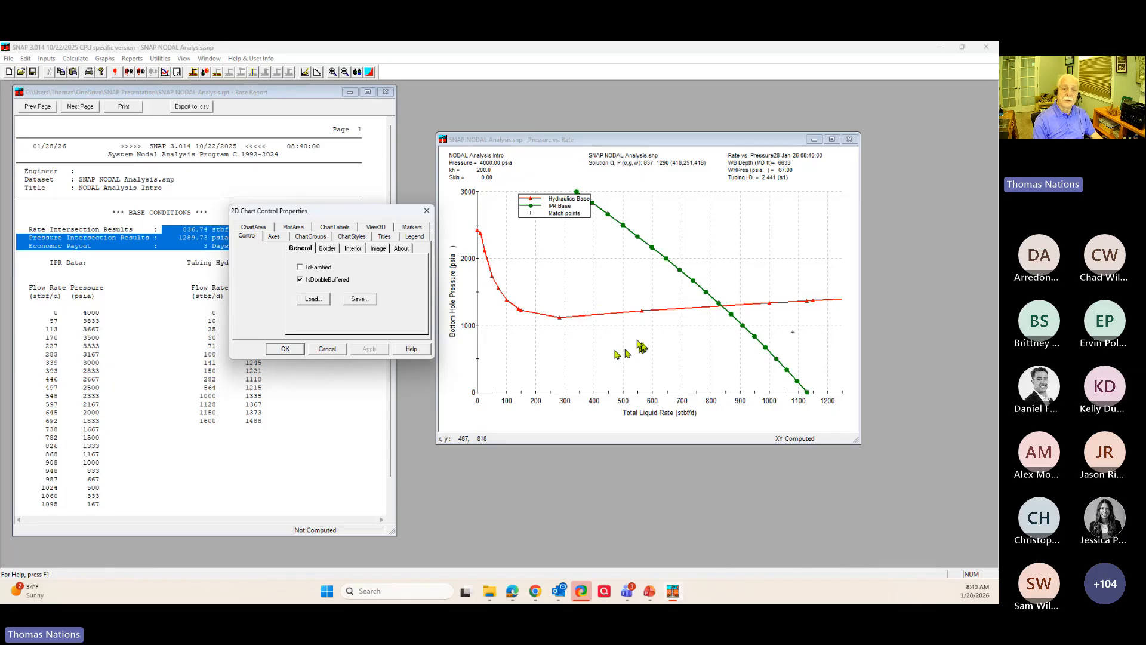
left_click(351, 237)
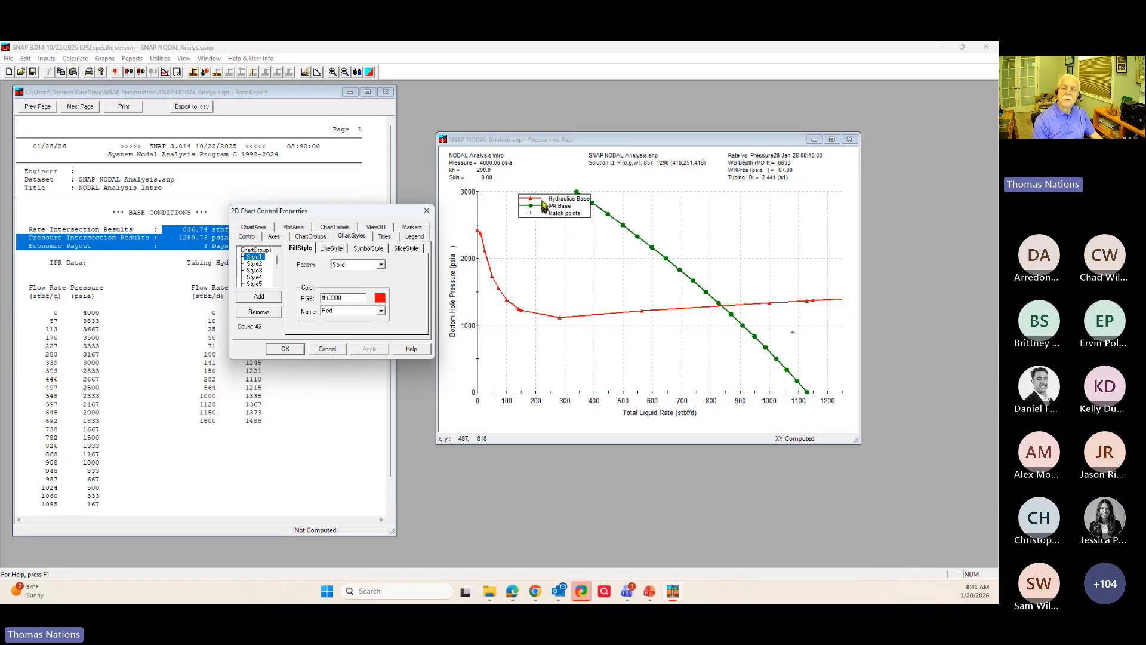
left_click(254, 271)
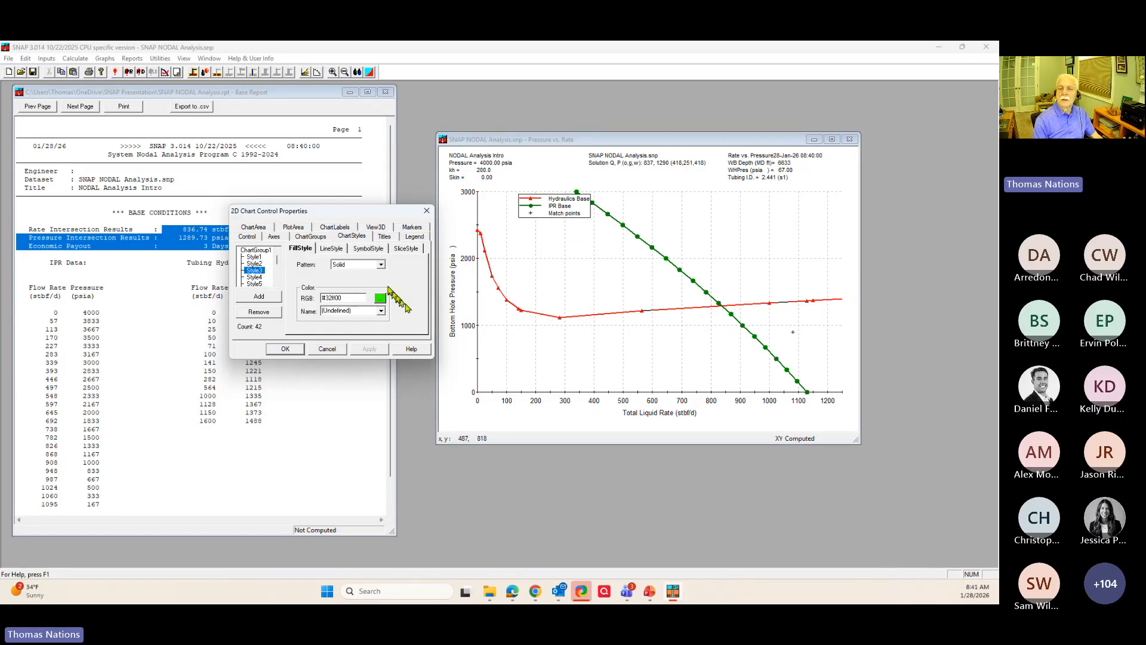
left_click(360, 250)
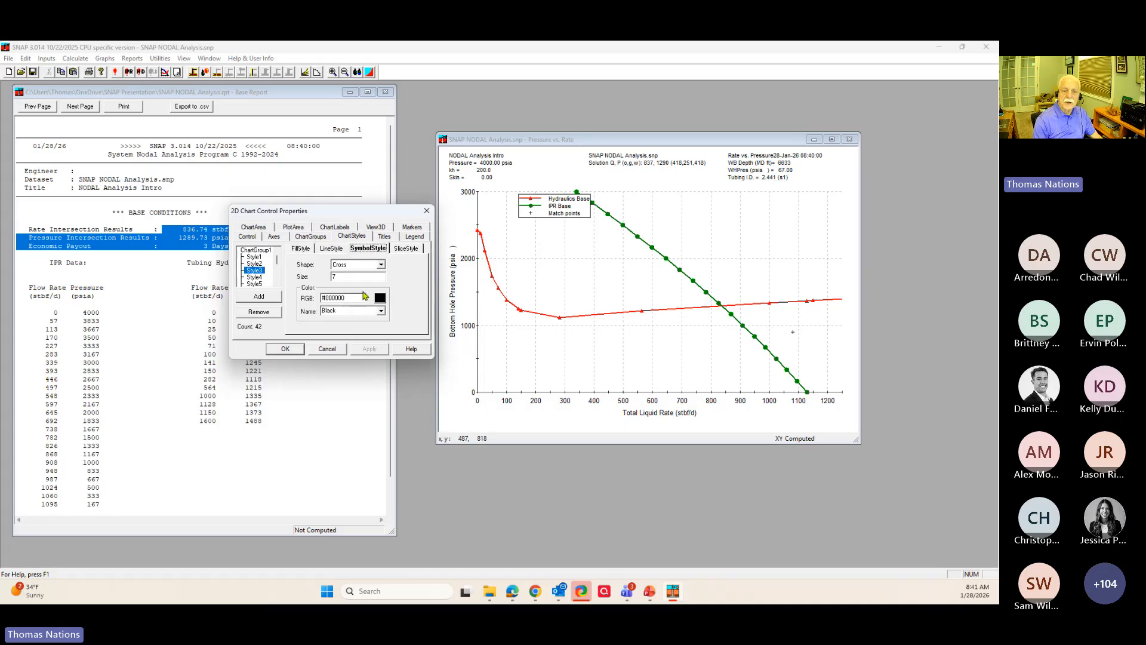
left_click(378, 264)
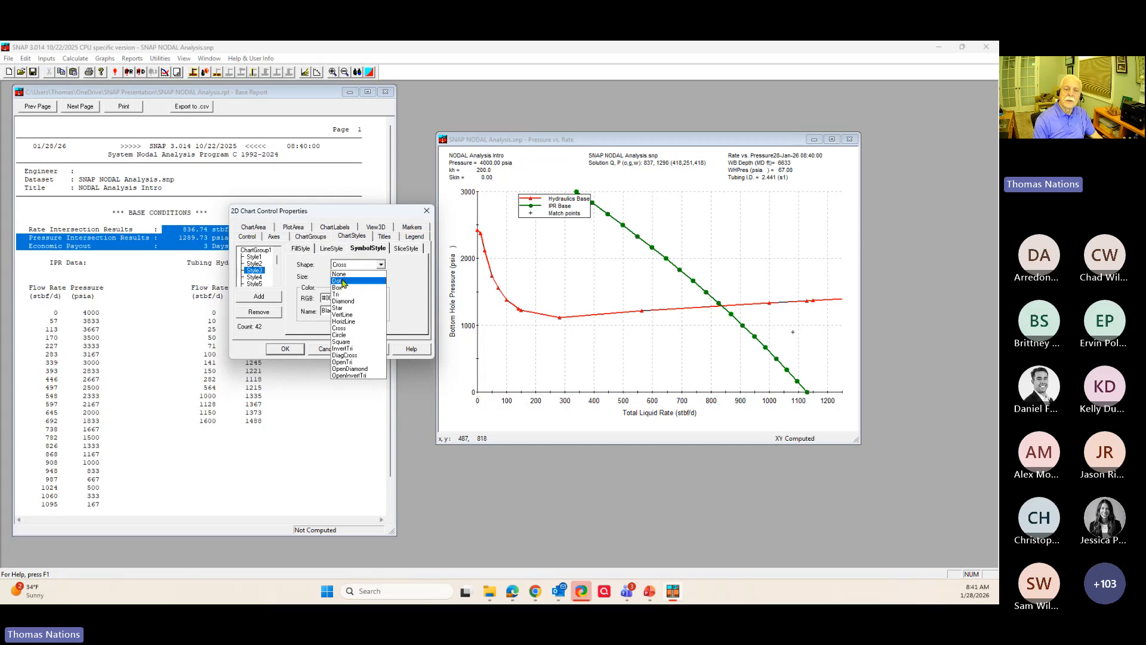
left_click(338, 281)
key("Tab")
type("20")
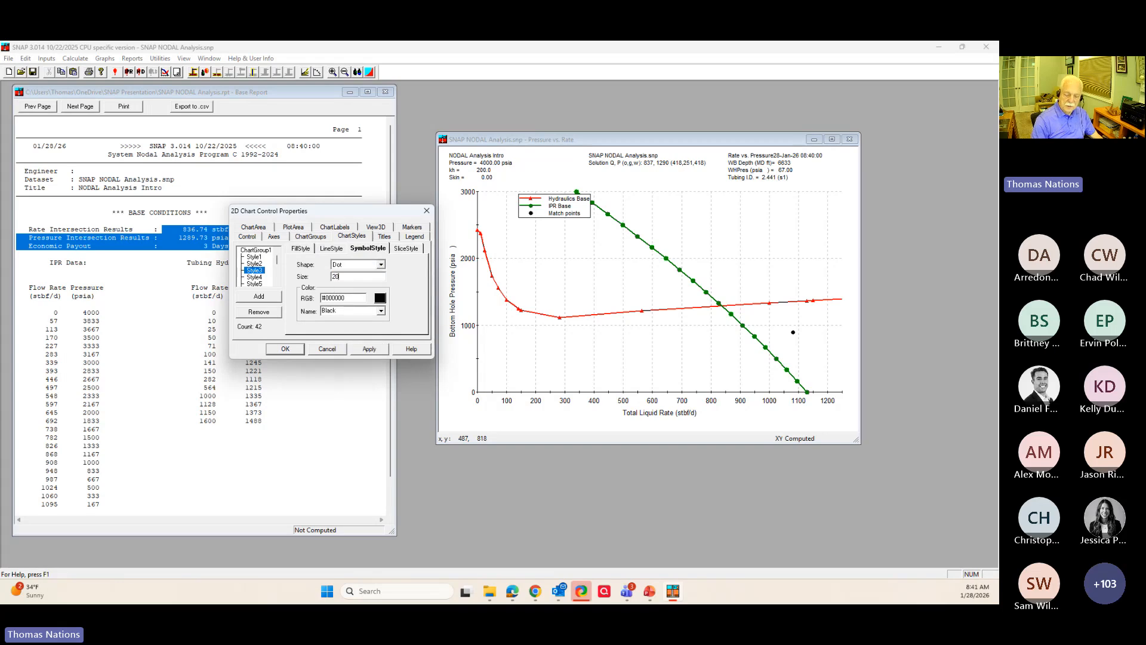
left_click(285, 349)
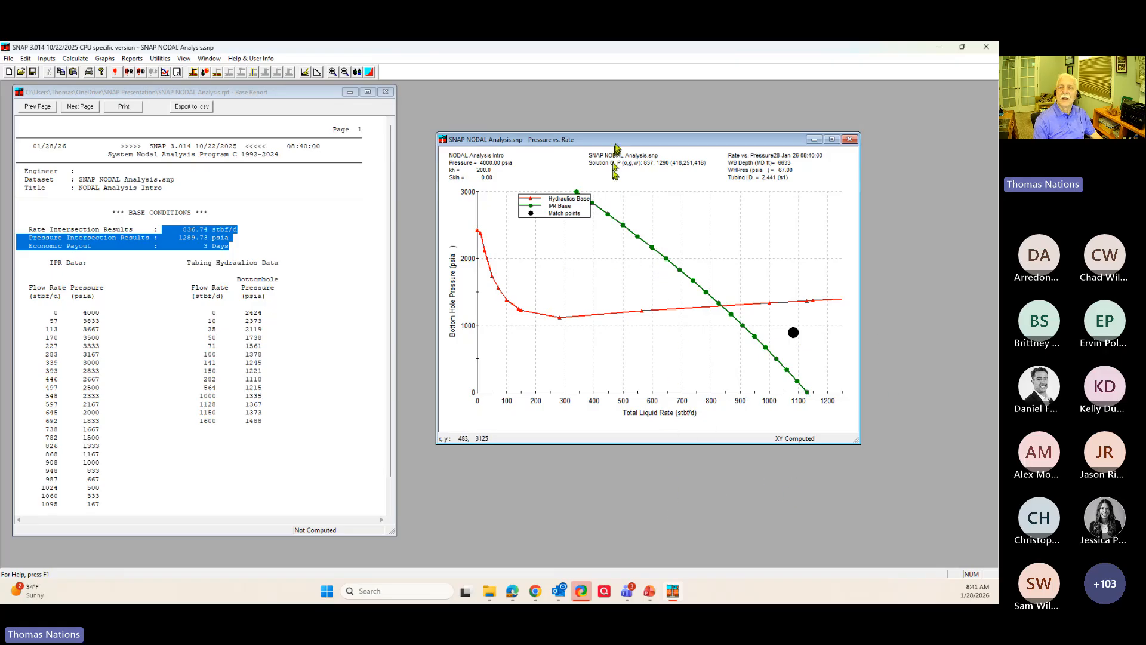
- Close the Pressure vs. Rate plot, rerun the base calculation and reposition the new plot beside the report
mouse_move(615, 146)
left_mouse_down()
mouse_move(665, 262)
mouse_move(624, 143)
left_mouse_up()
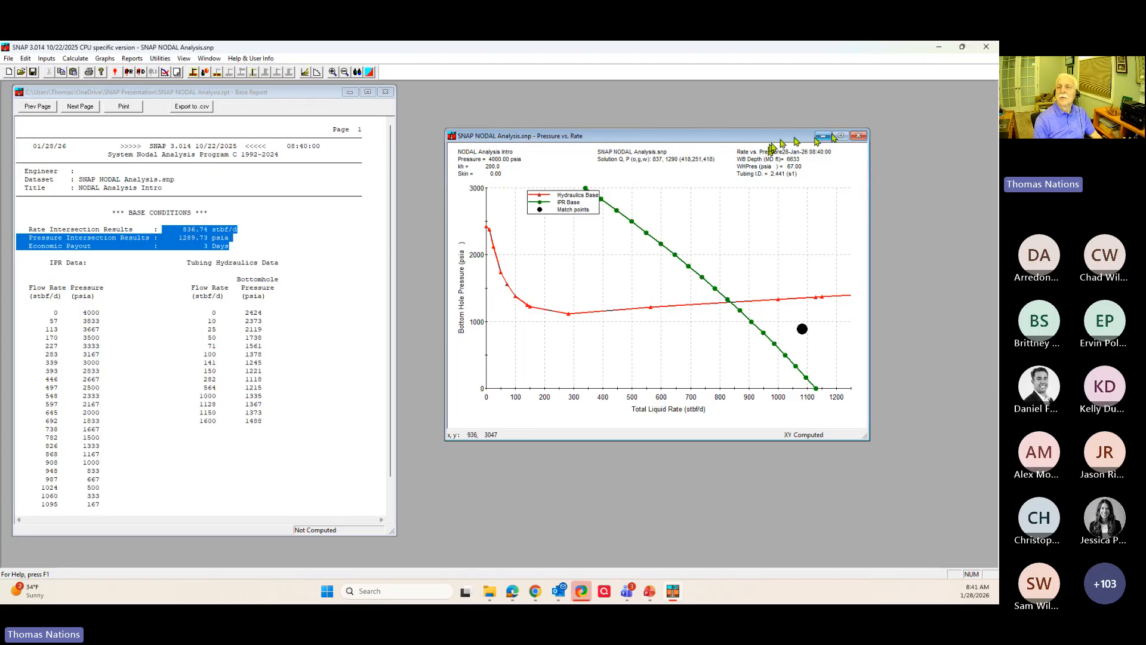
left_click(858, 138)
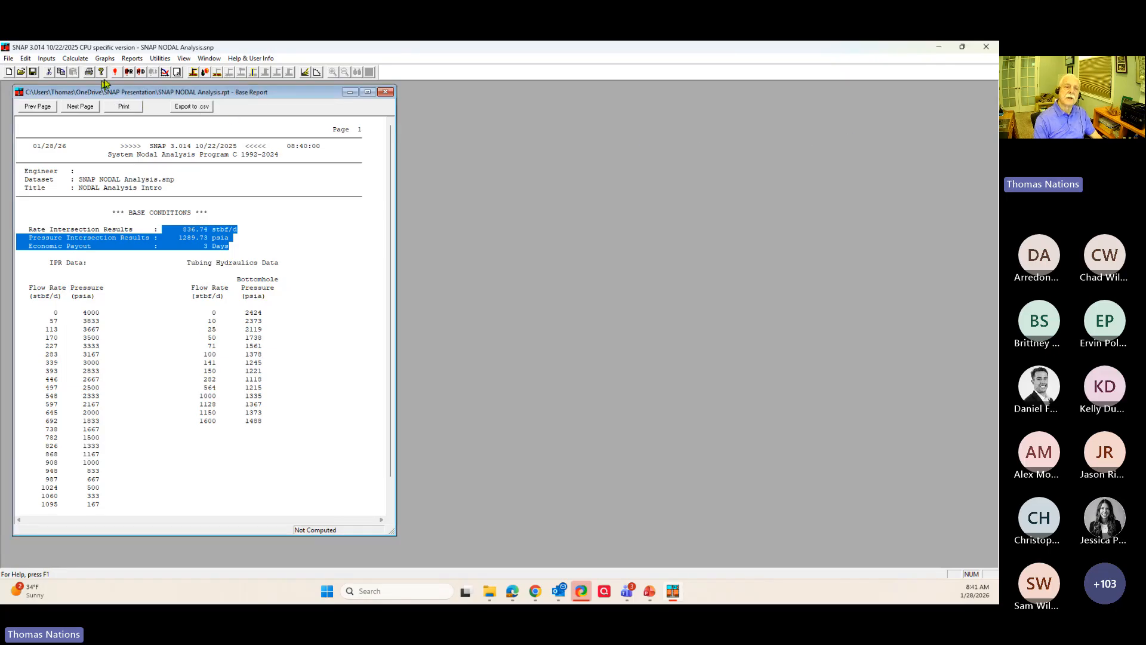
left_click(122, 73)
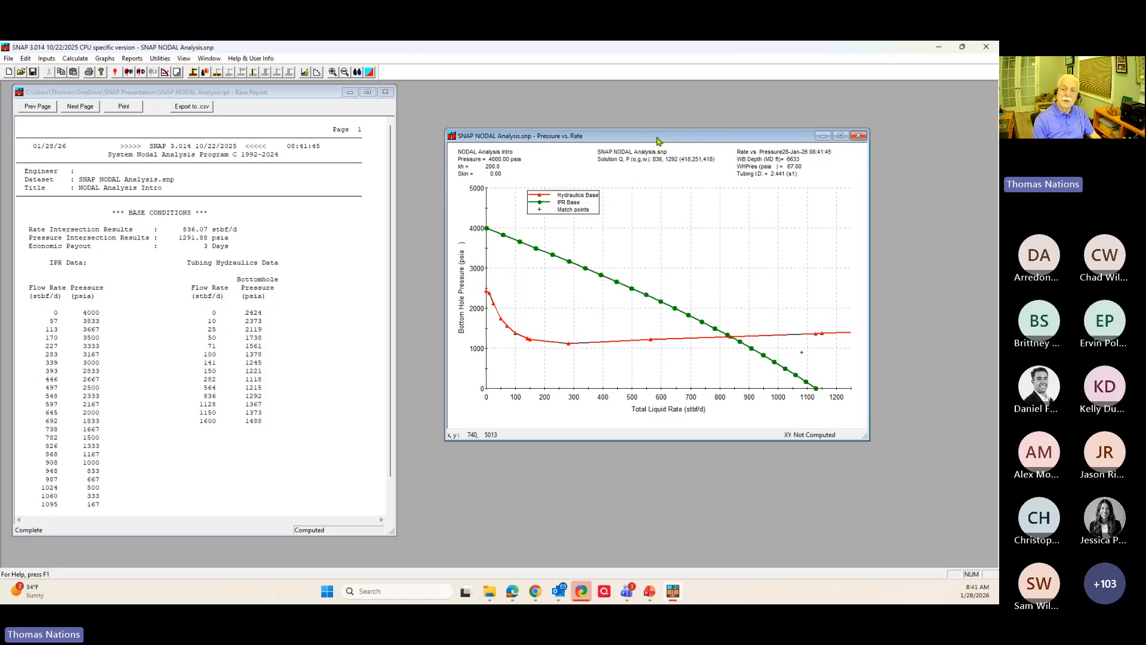
left_click_drag(646, 138, 631, 147)
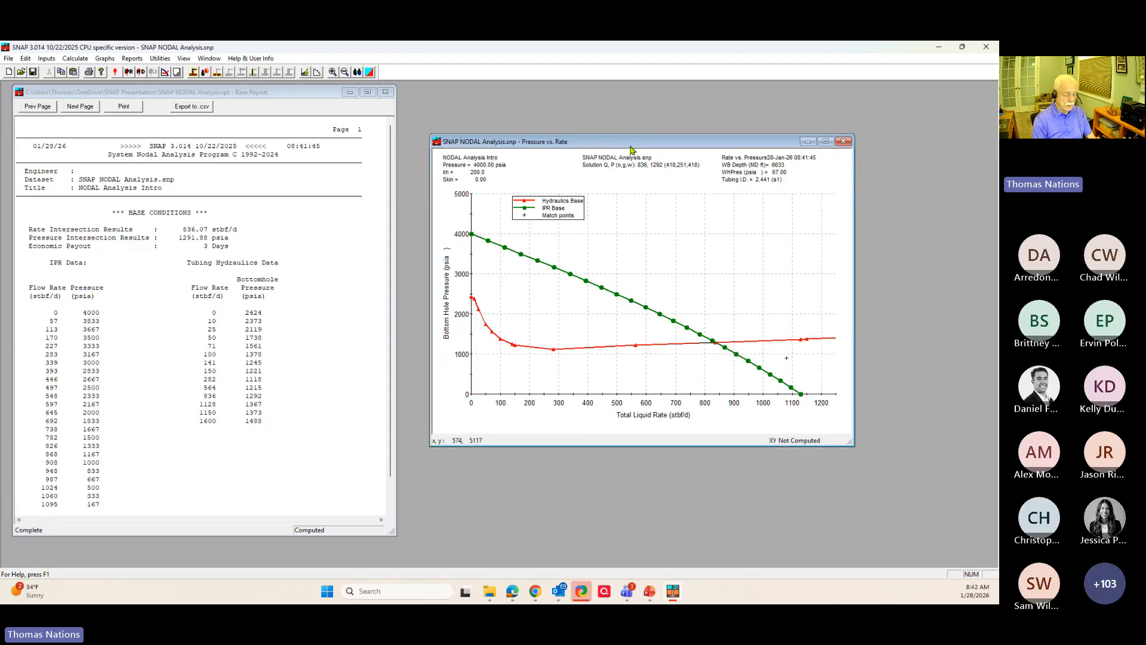
left_click_drag(632, 149, 652, 169)
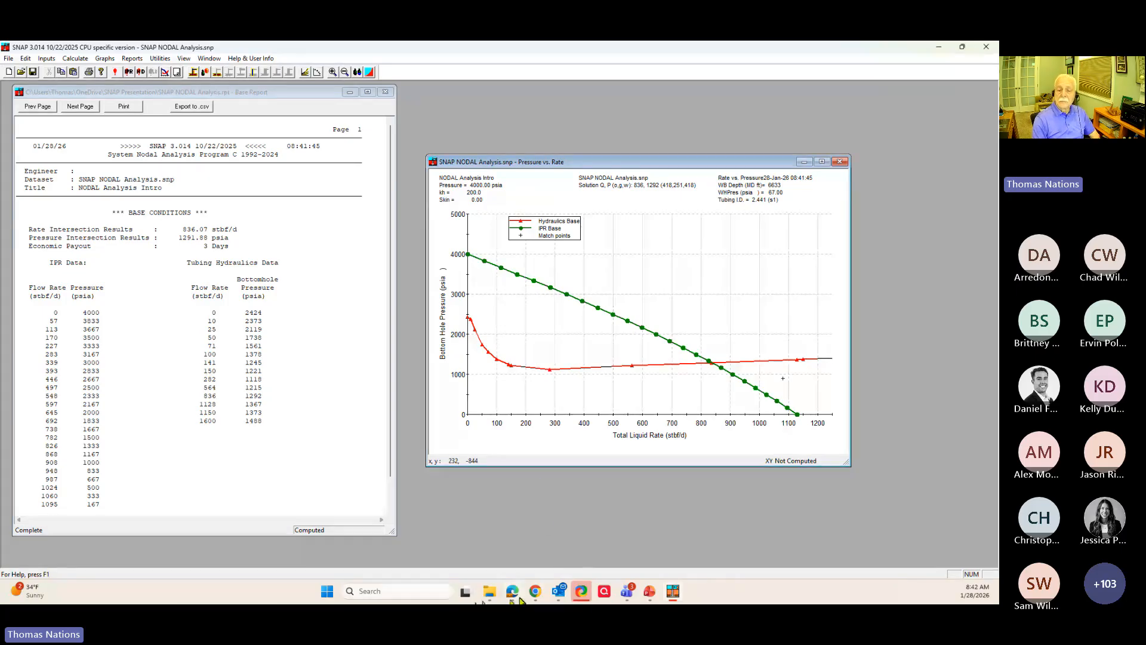
- Switch to Excel, paste the copied plot into a blank workbook and close the workbook without saving
left_click(407, 590)
left_click(725, 256)
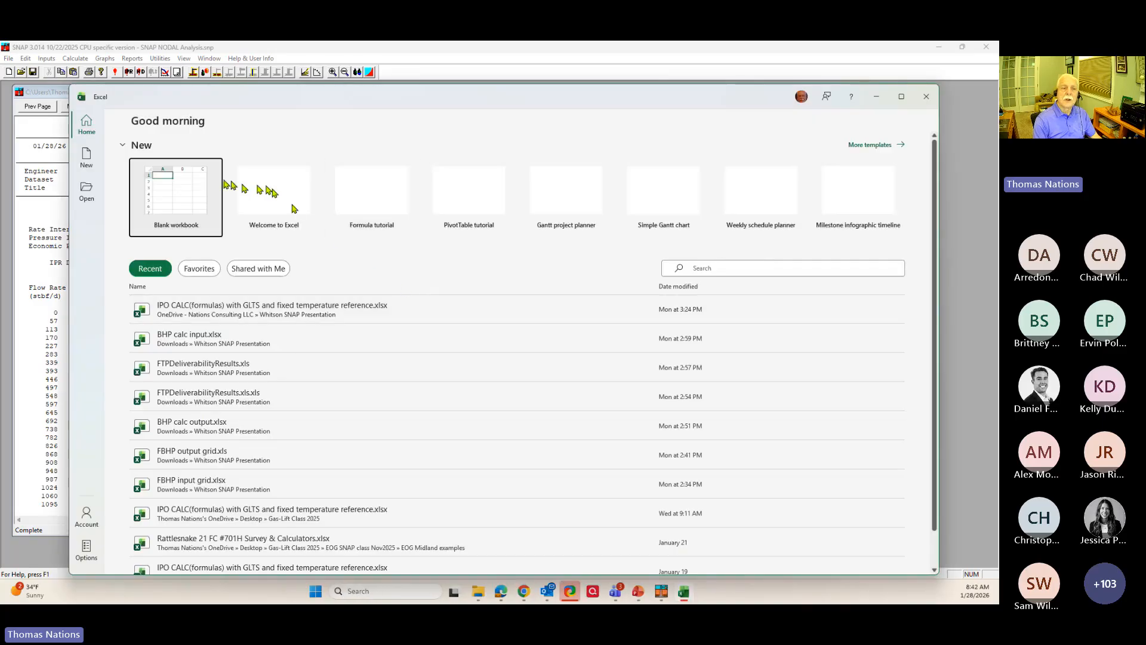
left_click(182, 191)
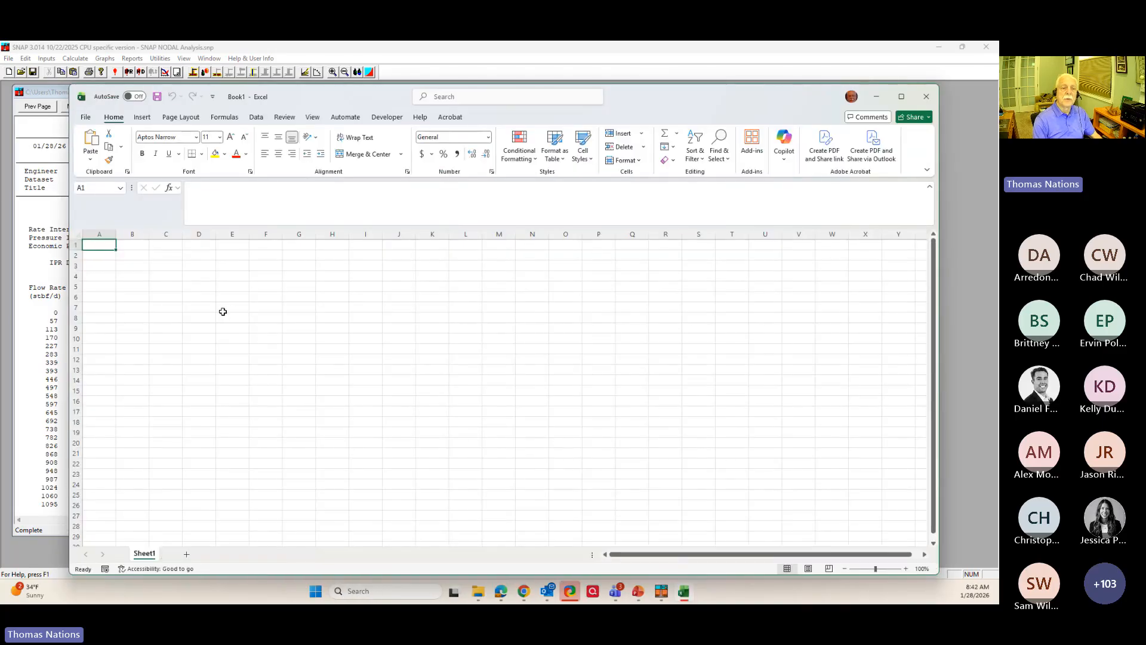
key("ctrl+v")
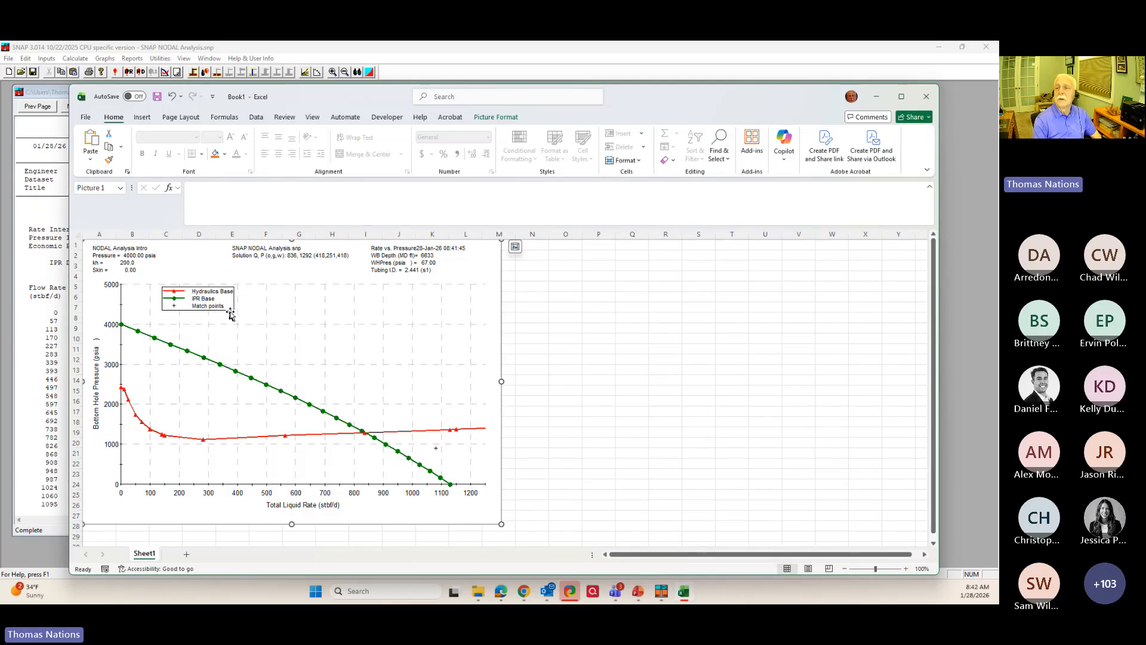
left_click(924, 102)
left_click(543, 392)
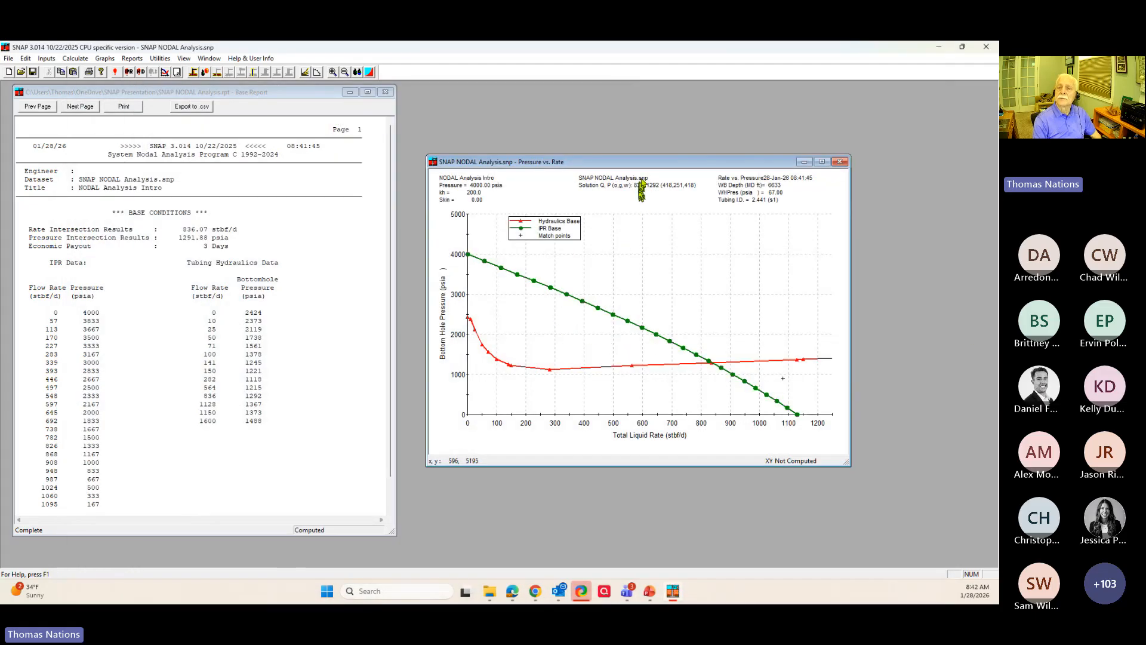
- Open the X axis settings of the Pressure vs. Rate plot and extend the total liquid rate axis to 1600 stbf/d
left_click_drag(642, 162, 653, 137)
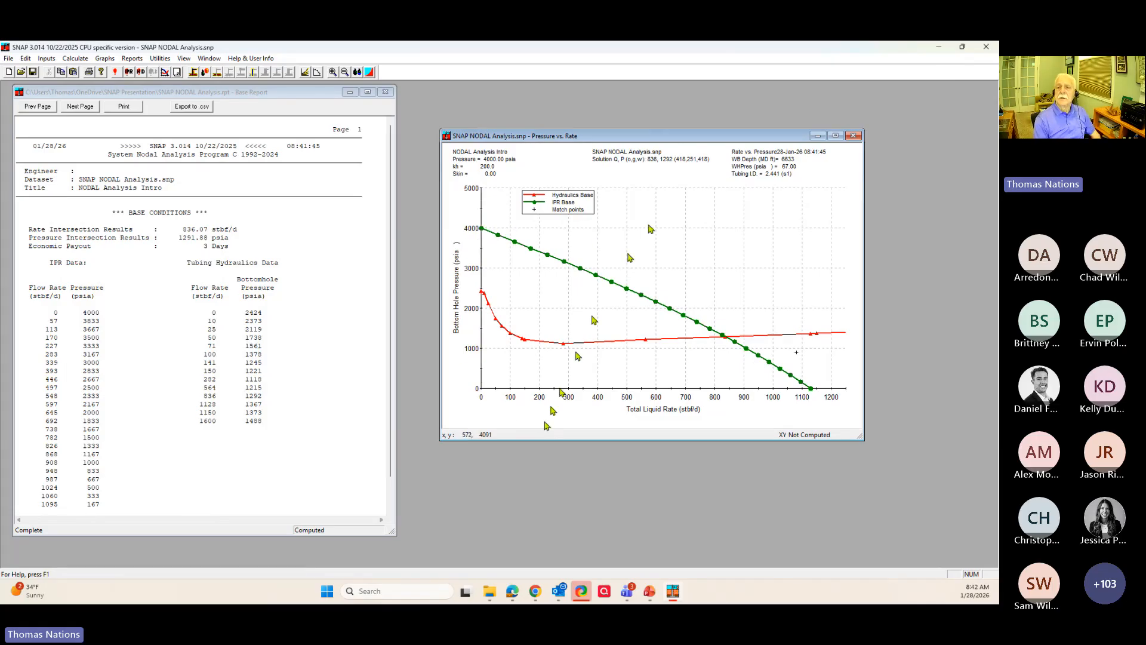
left_click_drag(621, 138, 623, 148)
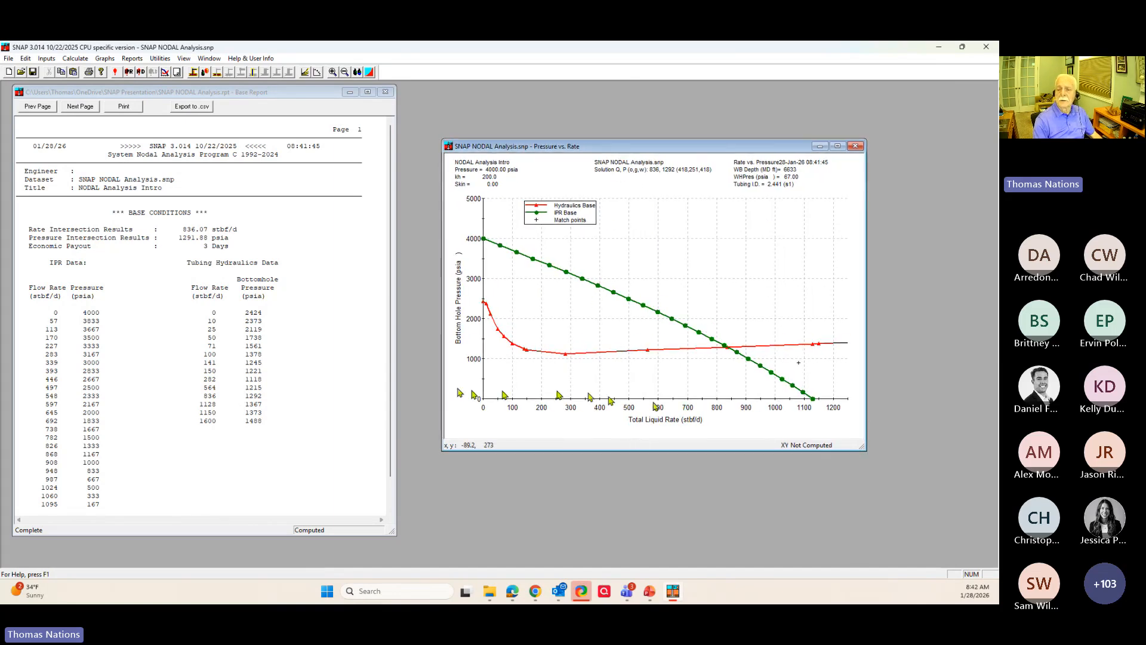
double_click(719, 408)
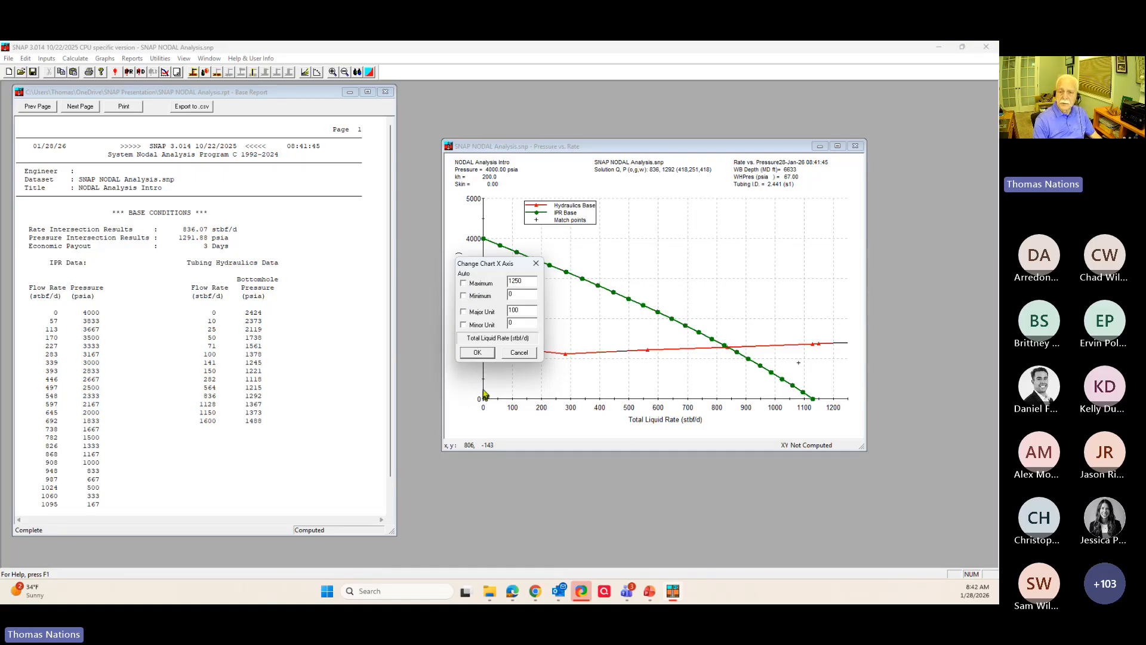
left_click(478, 353)
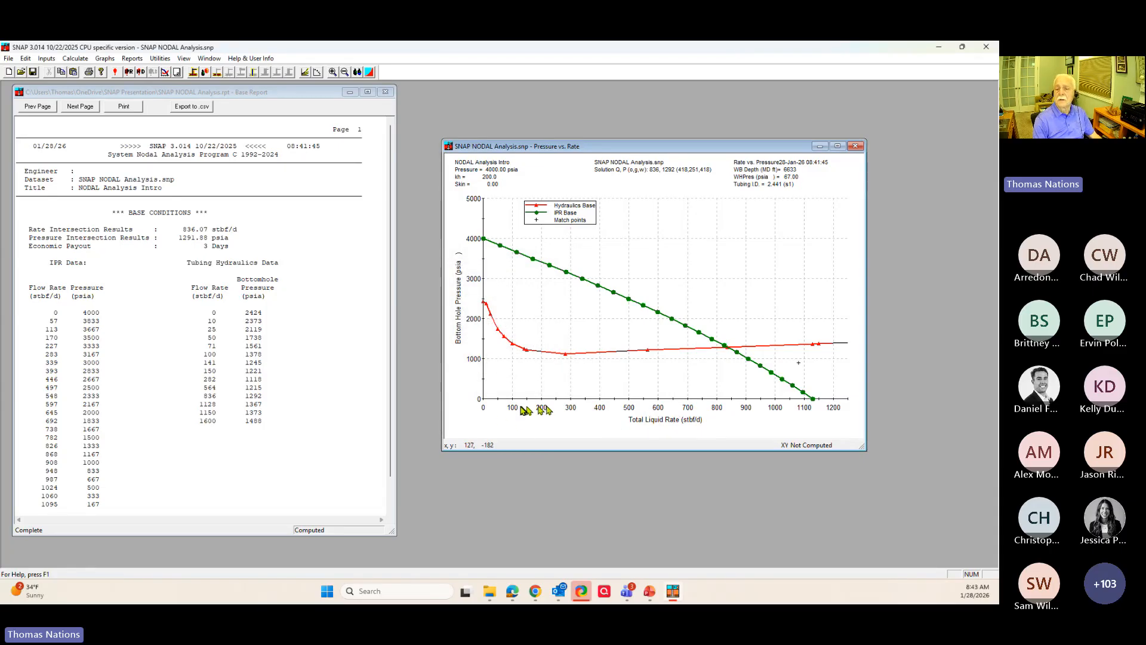
left_click(742, 410)
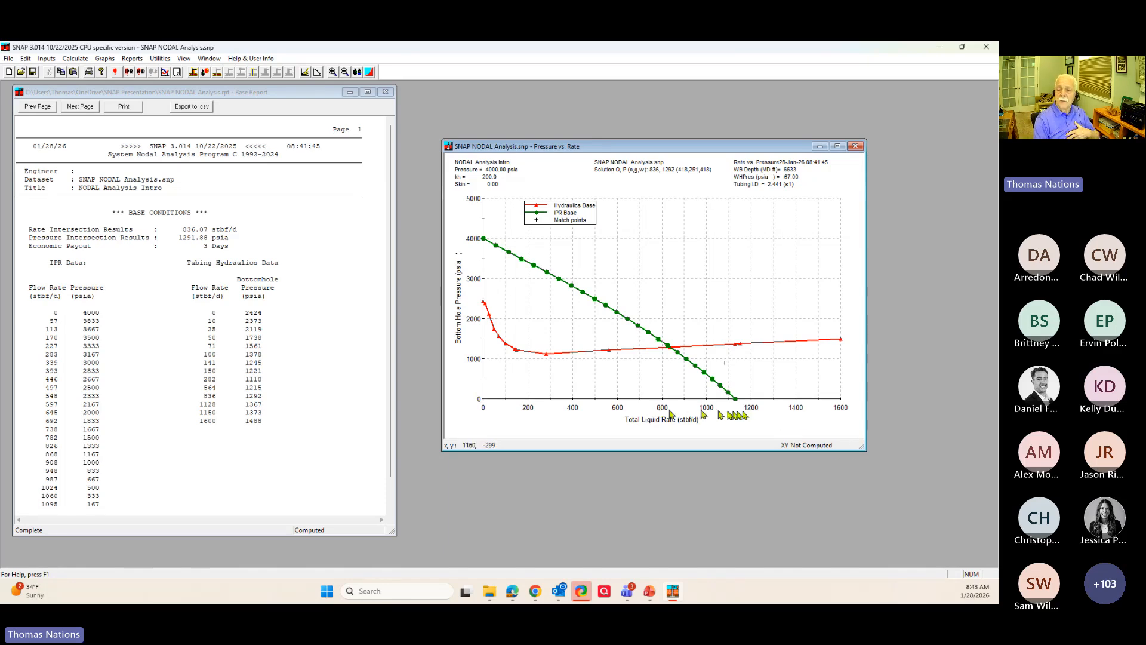
- Lower the plot's bottom hole pressure axis maximum to 4000 psia, then close the plot and rerun the base calculation
left_click(475, 281)
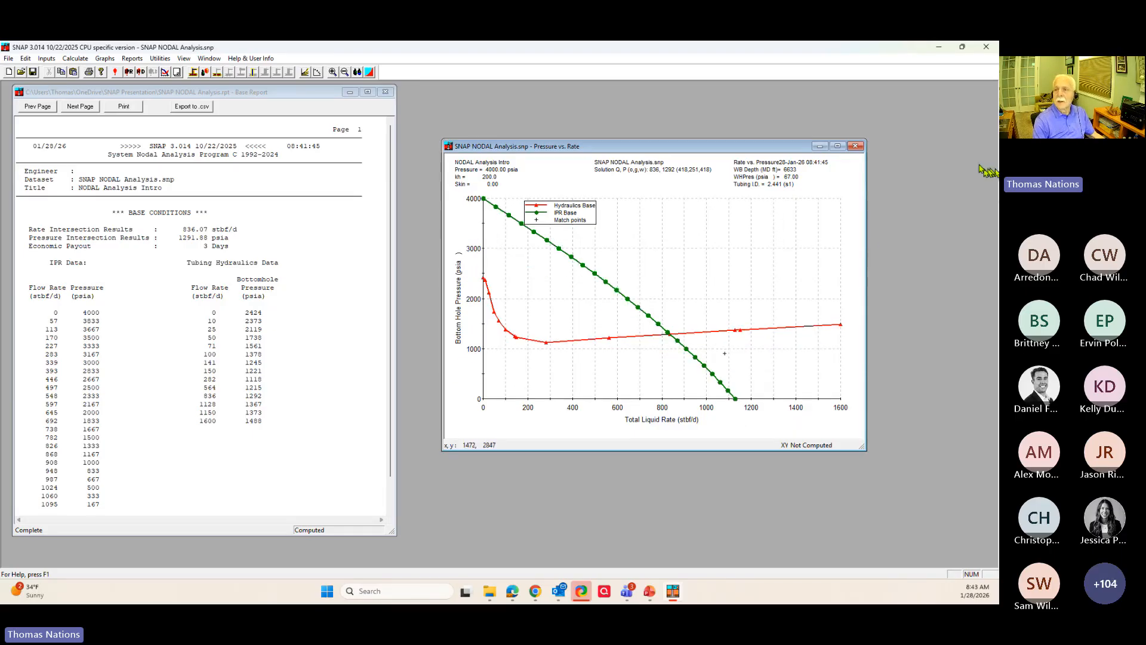
left_click(854, 147)
left_click(115, 74)
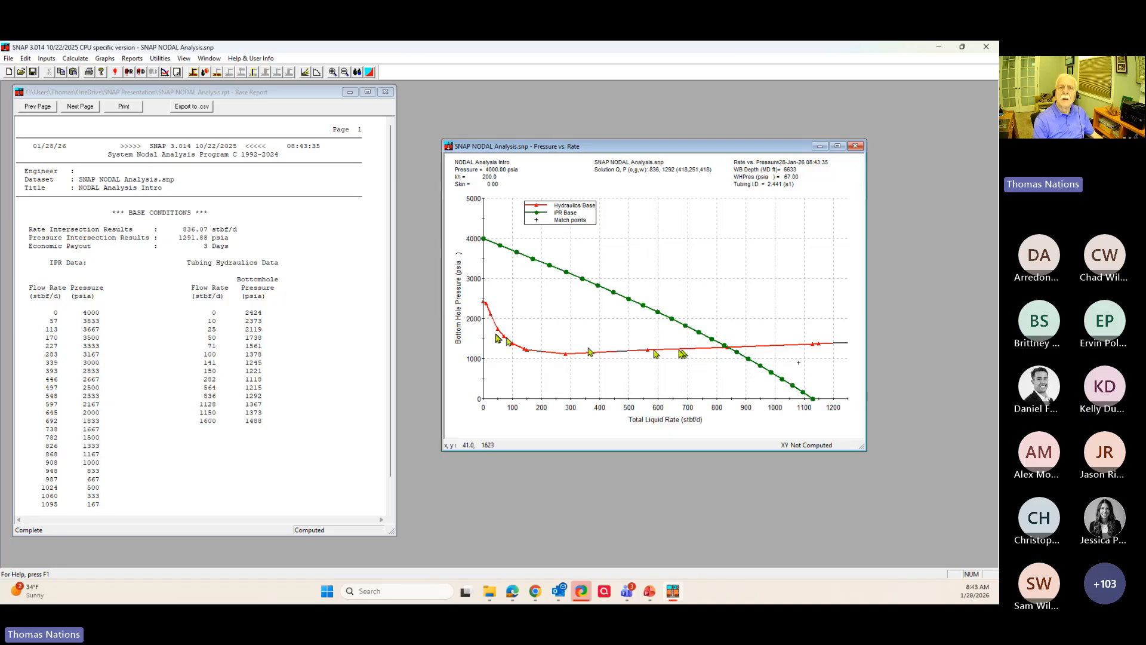
- Zoom in on the intersection of the IPR and hydraulics curves in the Pressure vs. Rate plot, then restore the full view
left_click(333, 72)
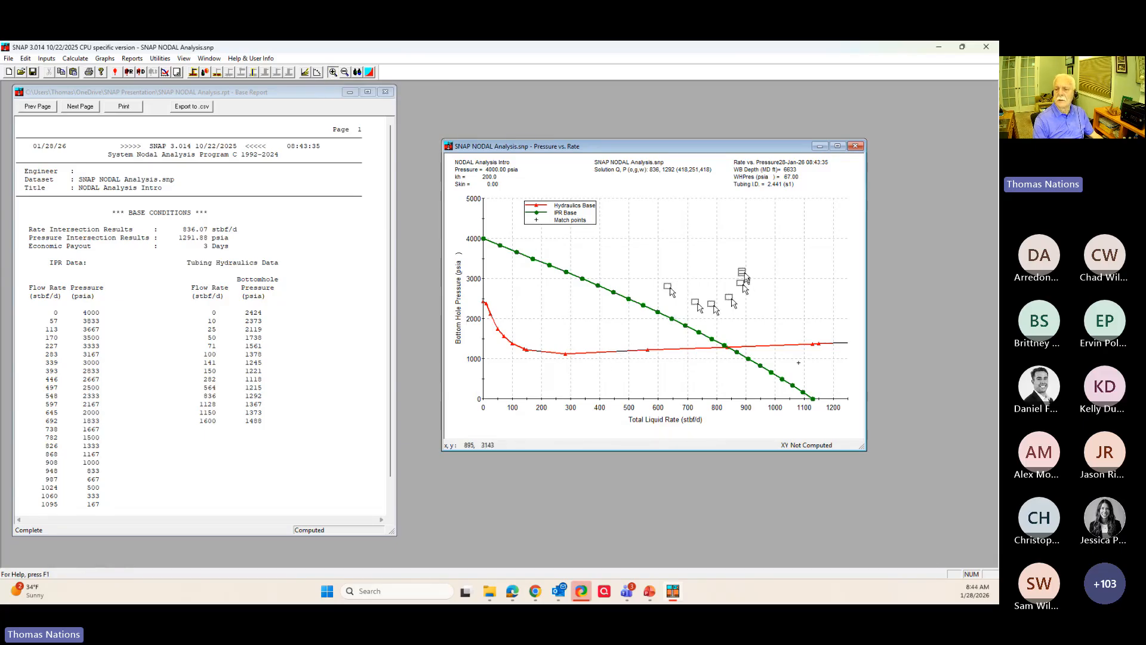
left_click_drag(706, 324, 760, 377)
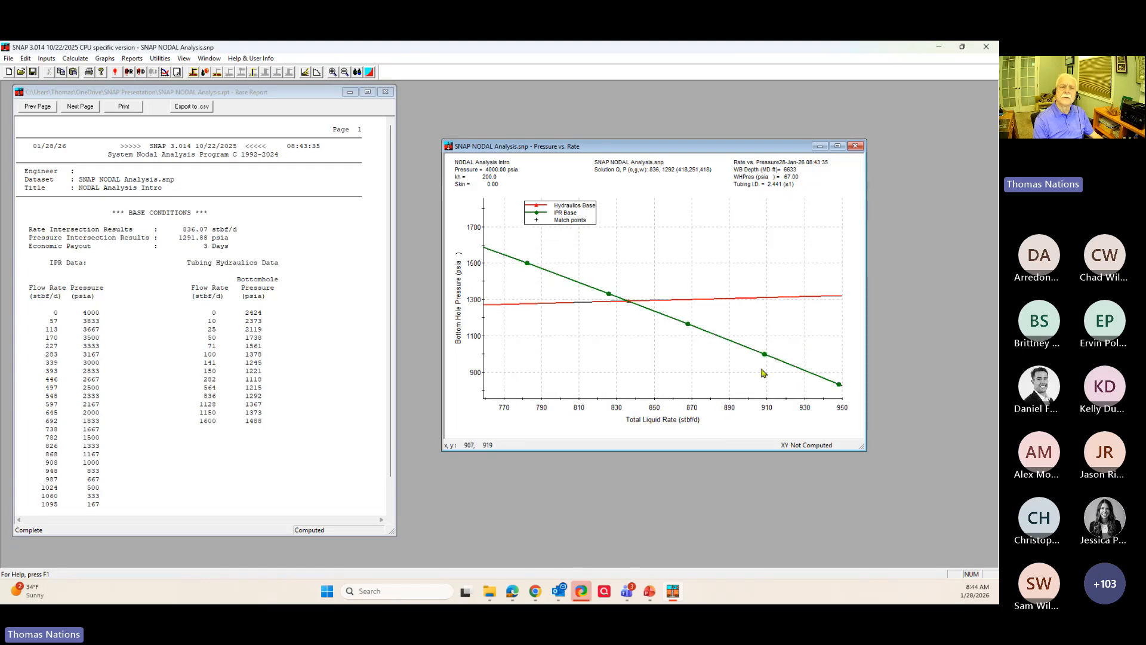
left_click(345, 72)
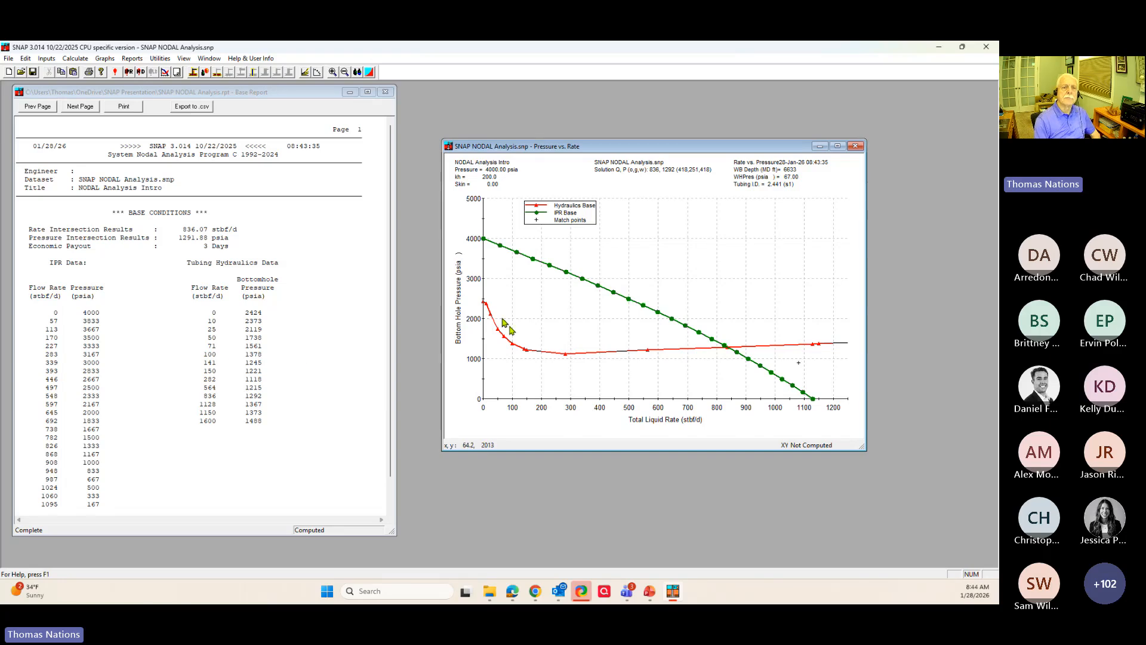
- Bring the Base Report window to the front and shift it slightly closer to the plot
left_click(201, 357)
left_click_drag(246, 97, 273, 99)
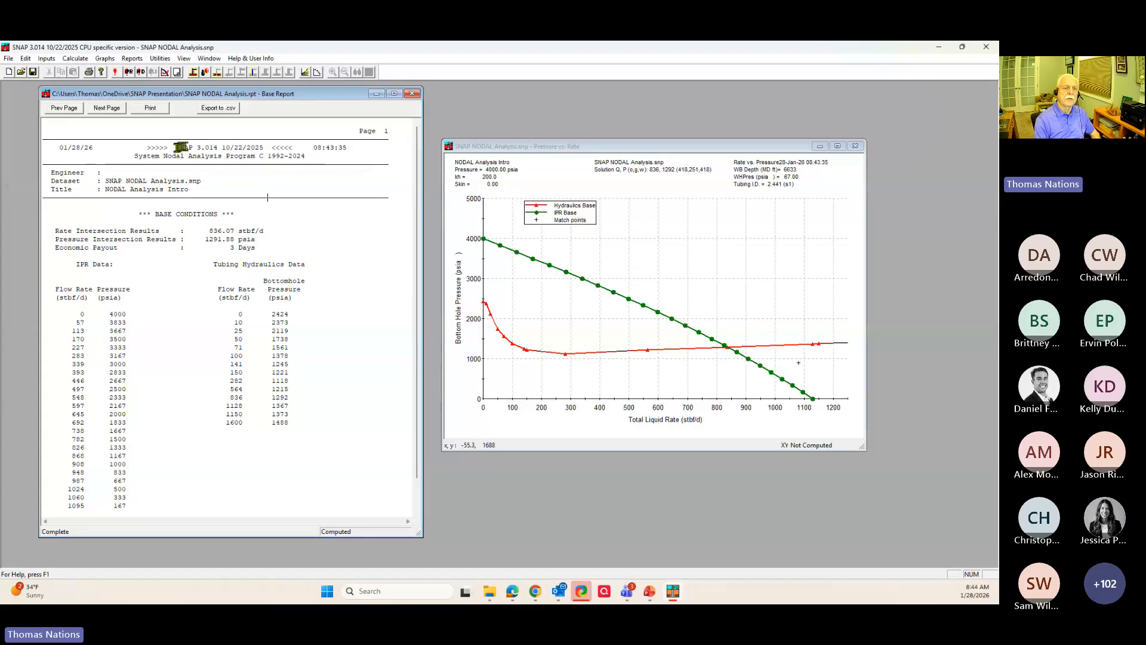
left_click(132, 59)
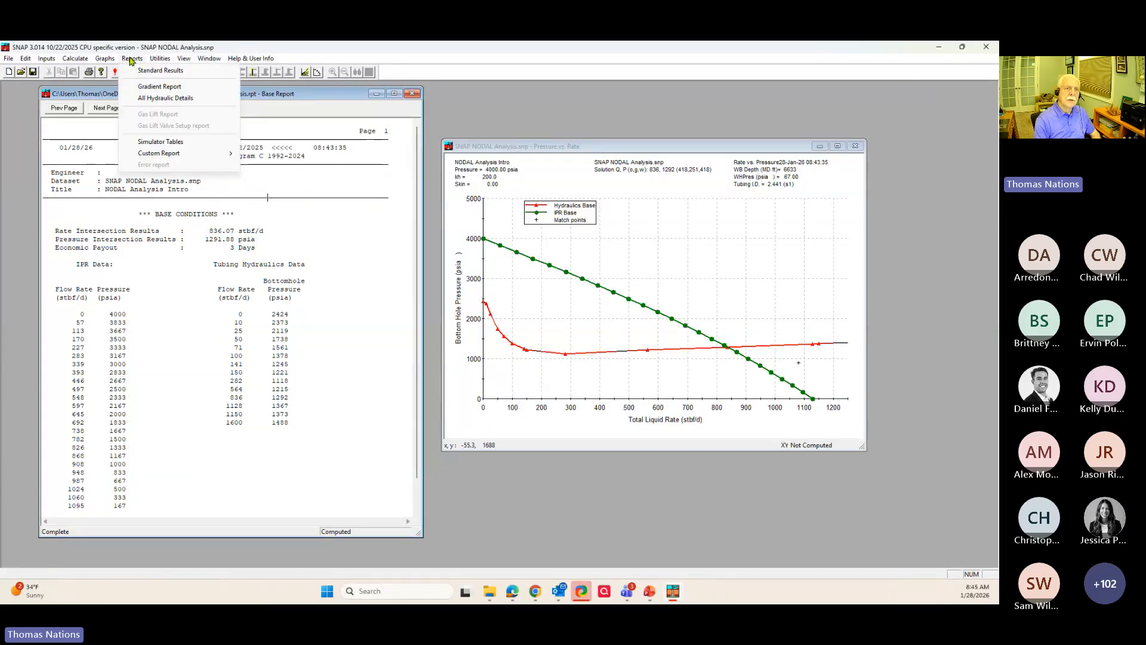
left_click(131, 59)
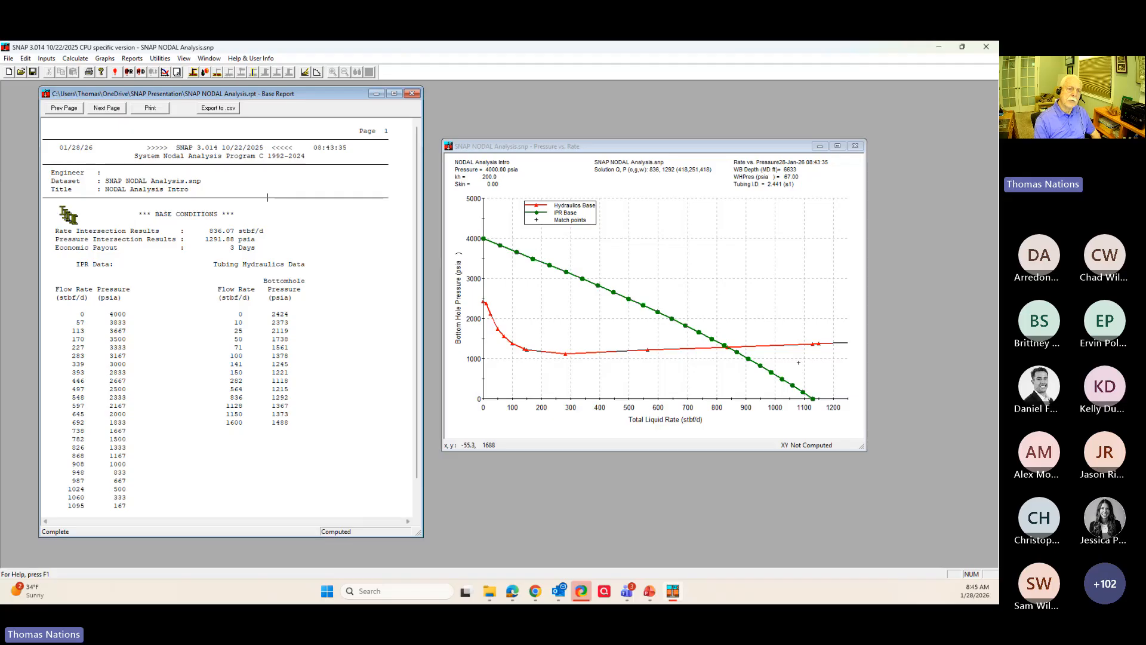
- Select the report text from the Engineer line down, then the whole page, and clear the selection
left_click_drag(52, 173, 342, 513)
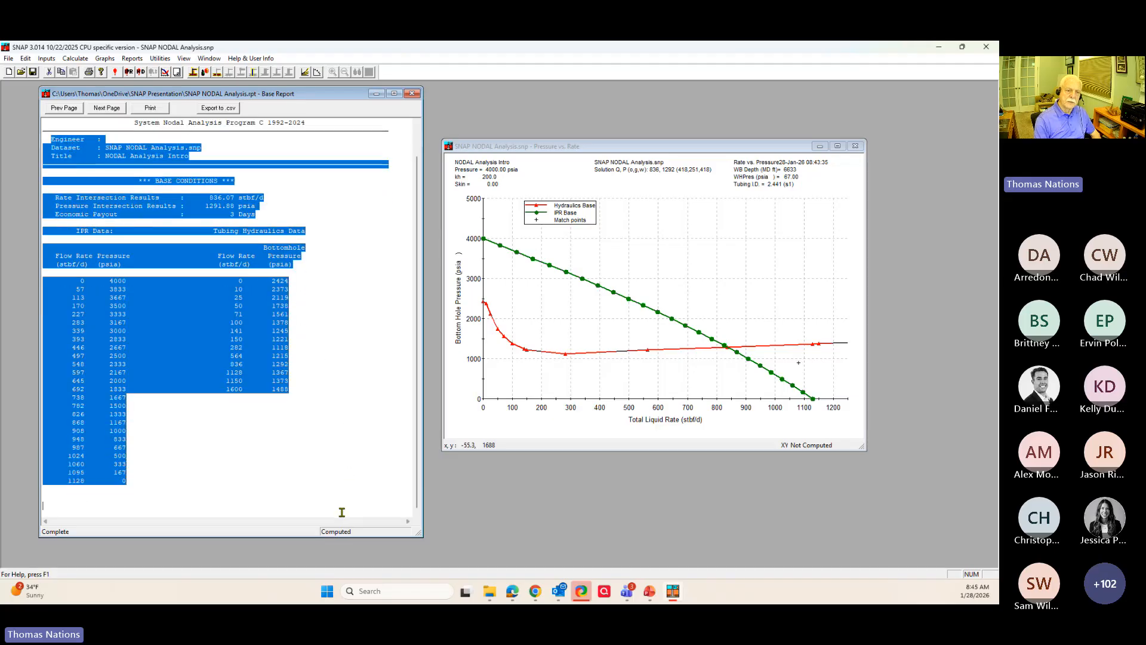
scroll(299, 443, "up", 1)
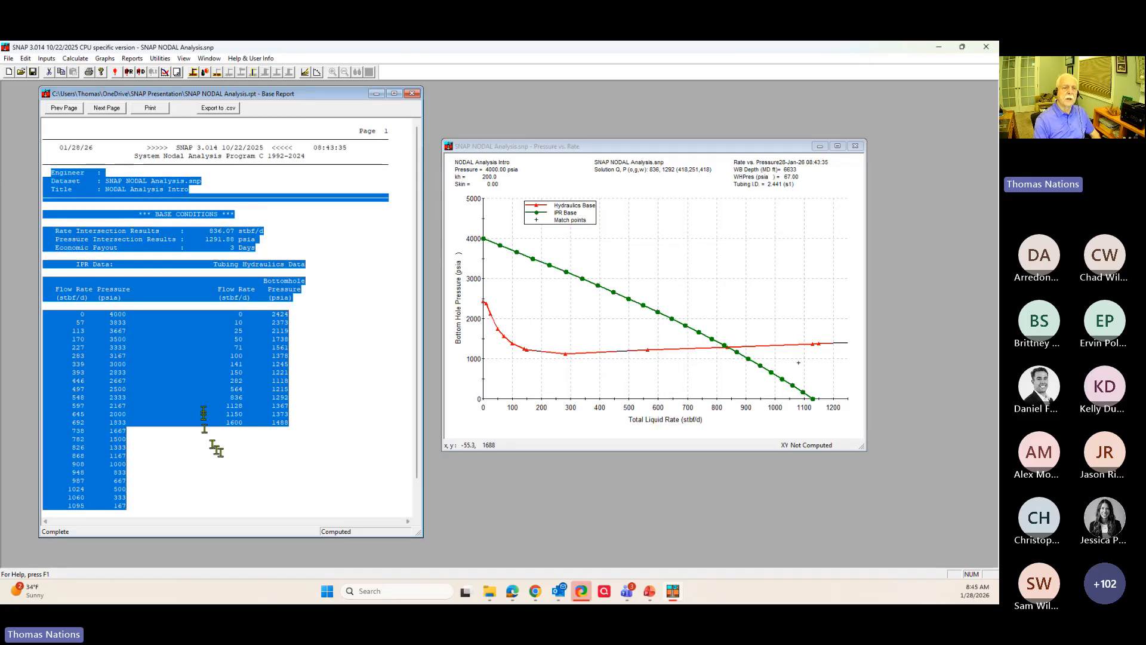
left_click(206, 392)
key("ctrl+a")
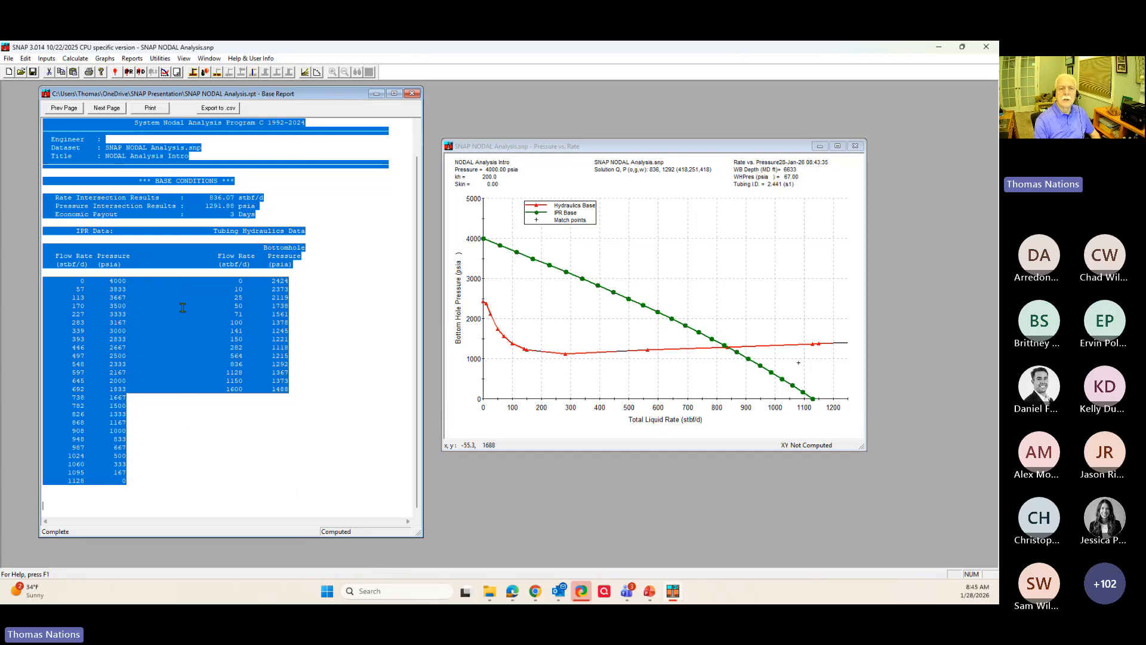
scroll(185, 308, "up", 1)
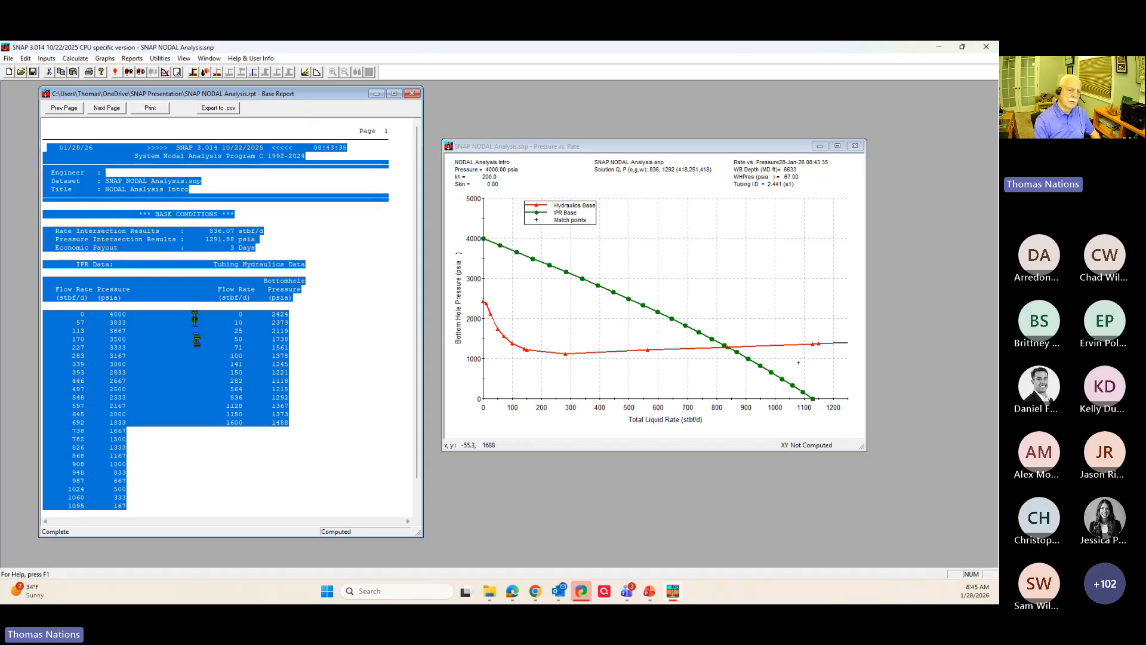
left_click(194, 330)
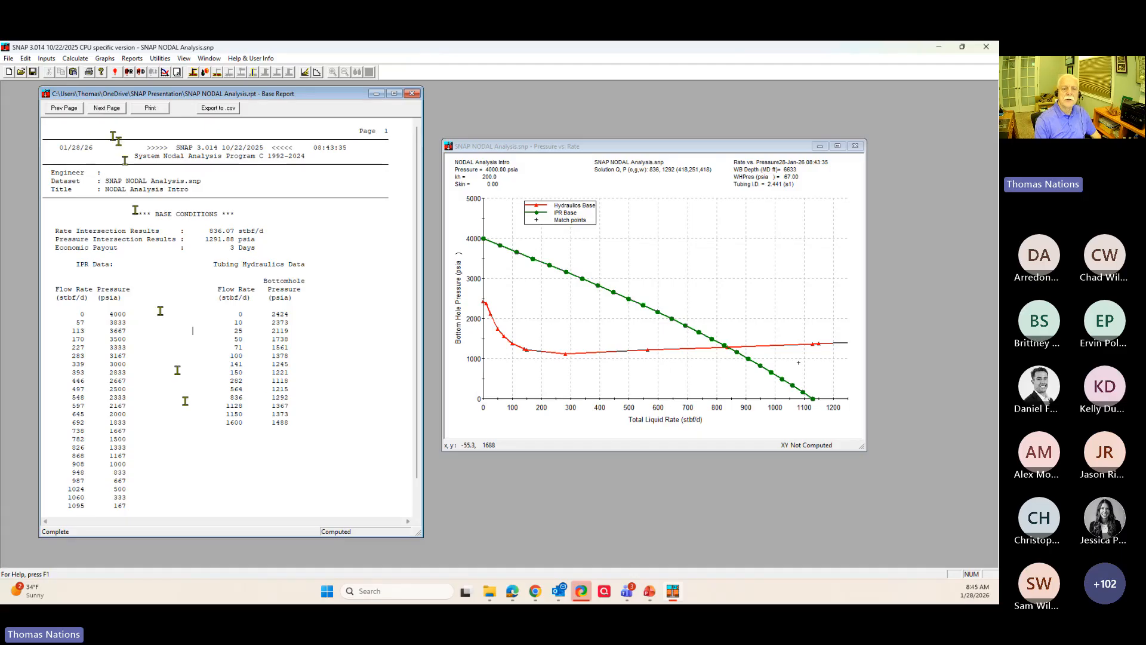
- Page through the base report to review the reservoir data, Vogel inflow data, PVT properties and well geometry data
left_click(95, 109)
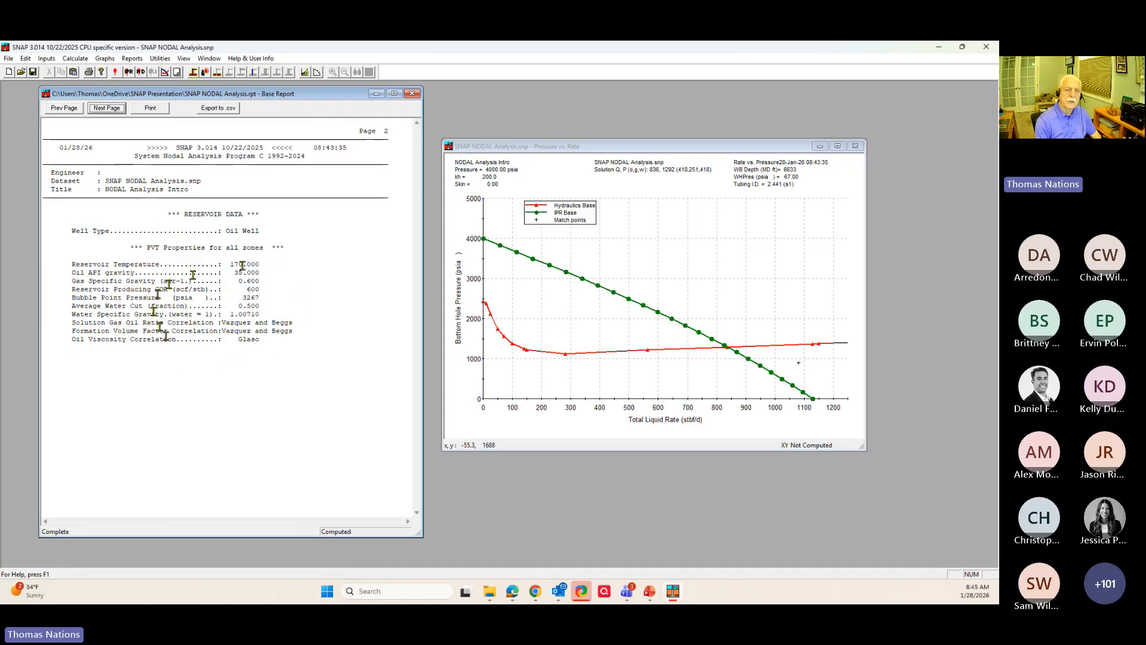
left_click(108, 111)
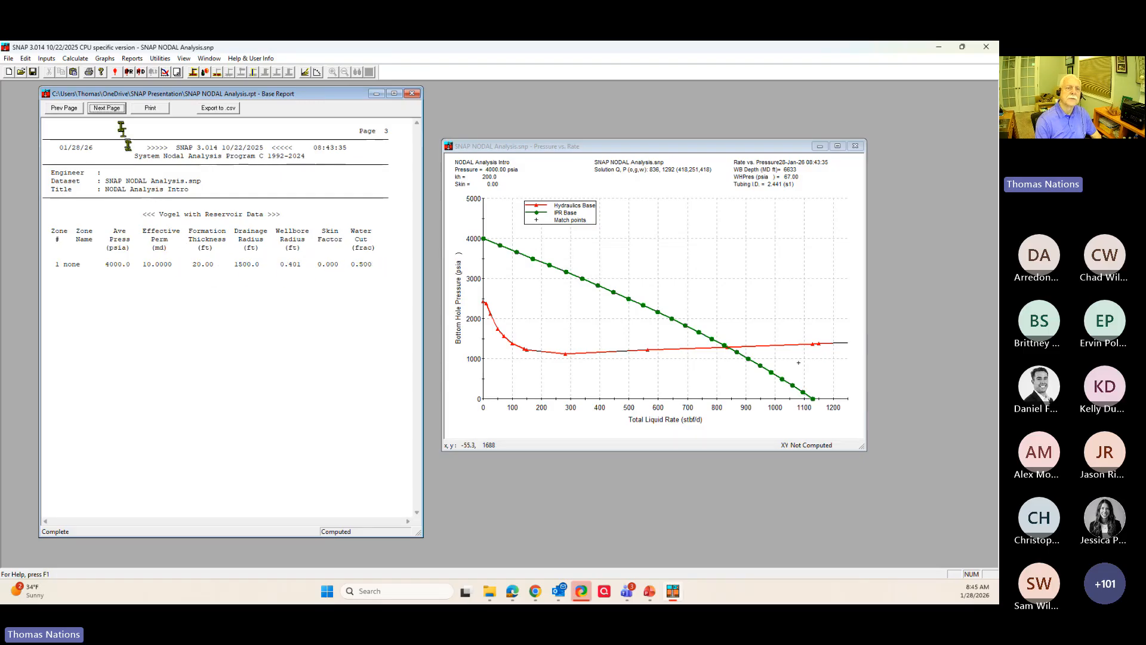
left_click(113, 110)
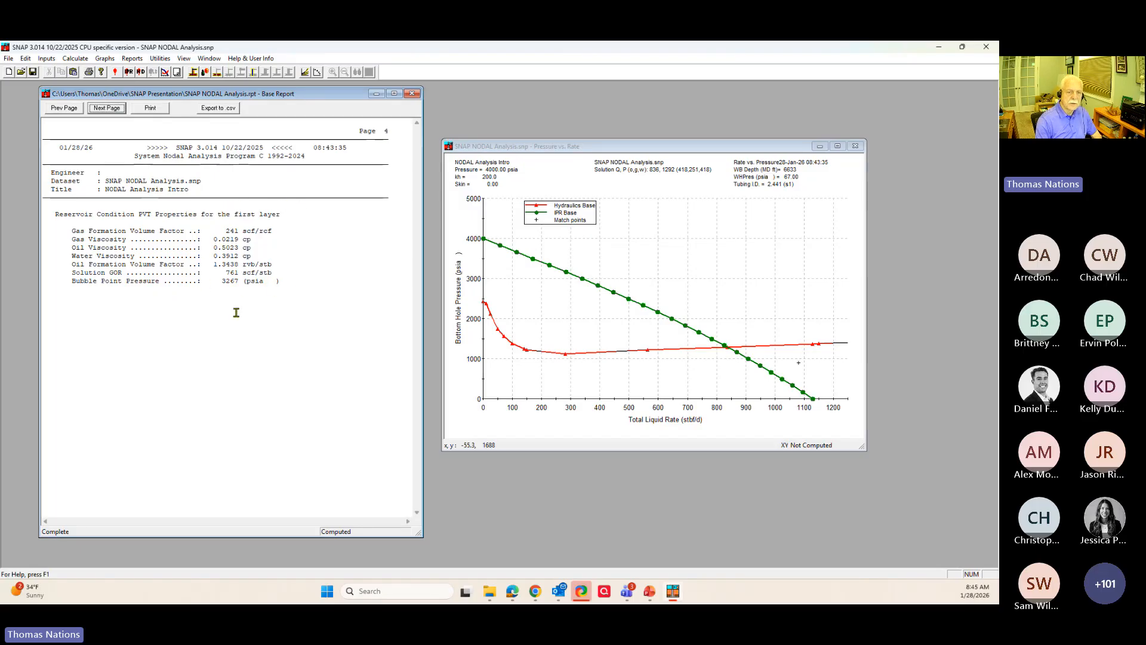
scroll(238, 302, "down", 3)
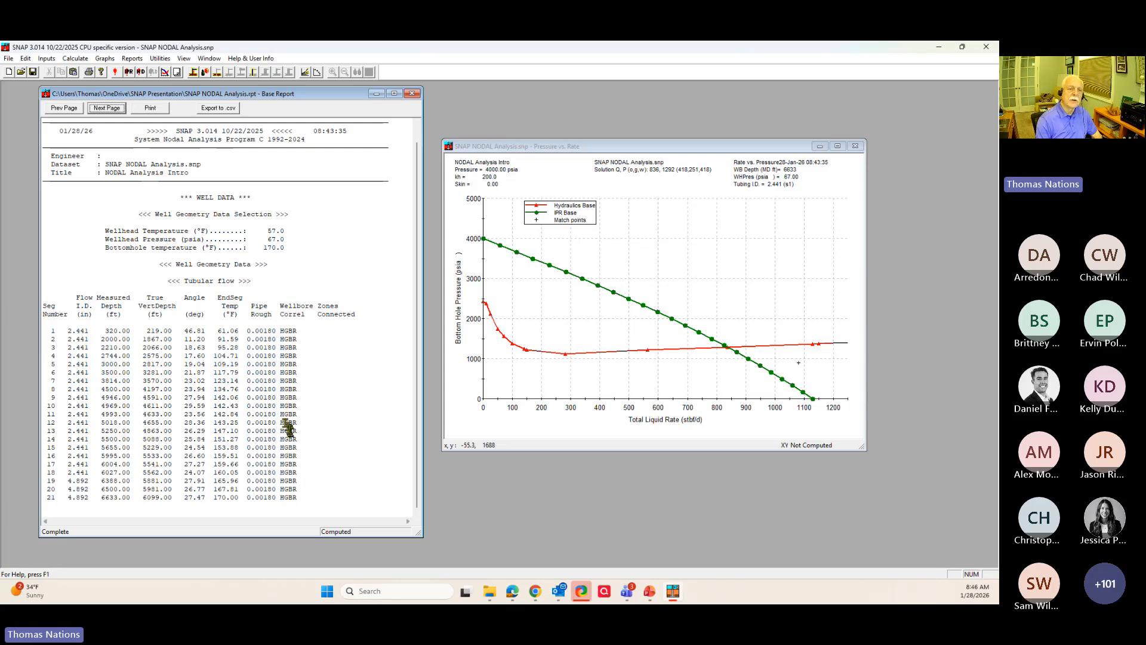
left_click(115, 112)
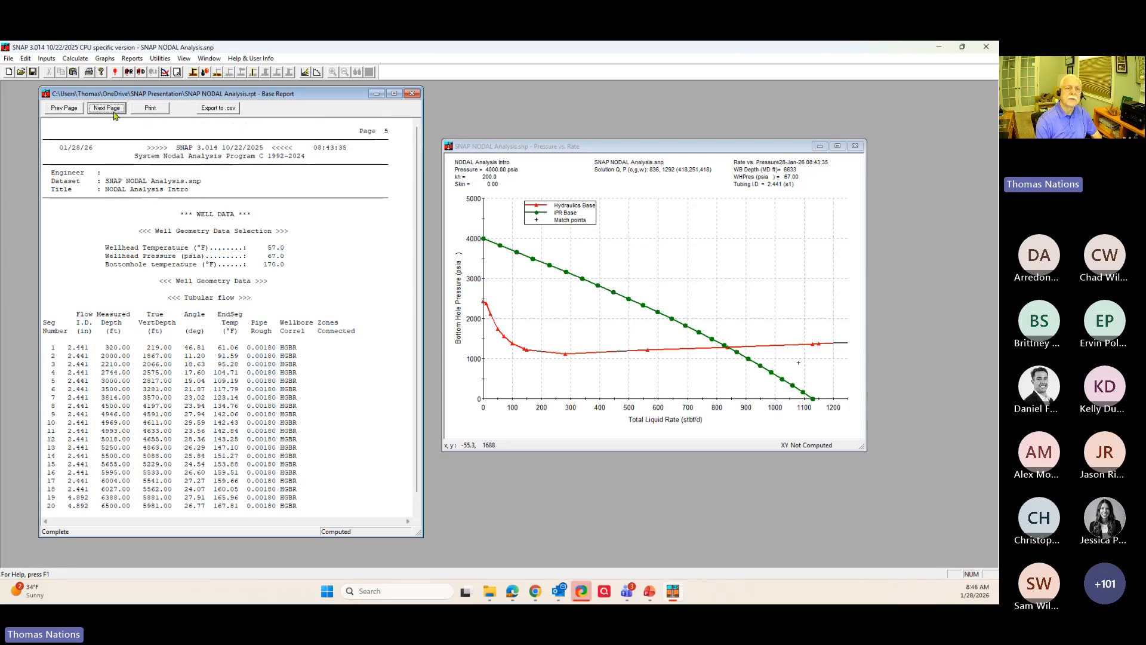
- Close the base report and rerun the base calculation to generate a fresh report
left_click(411, 93)
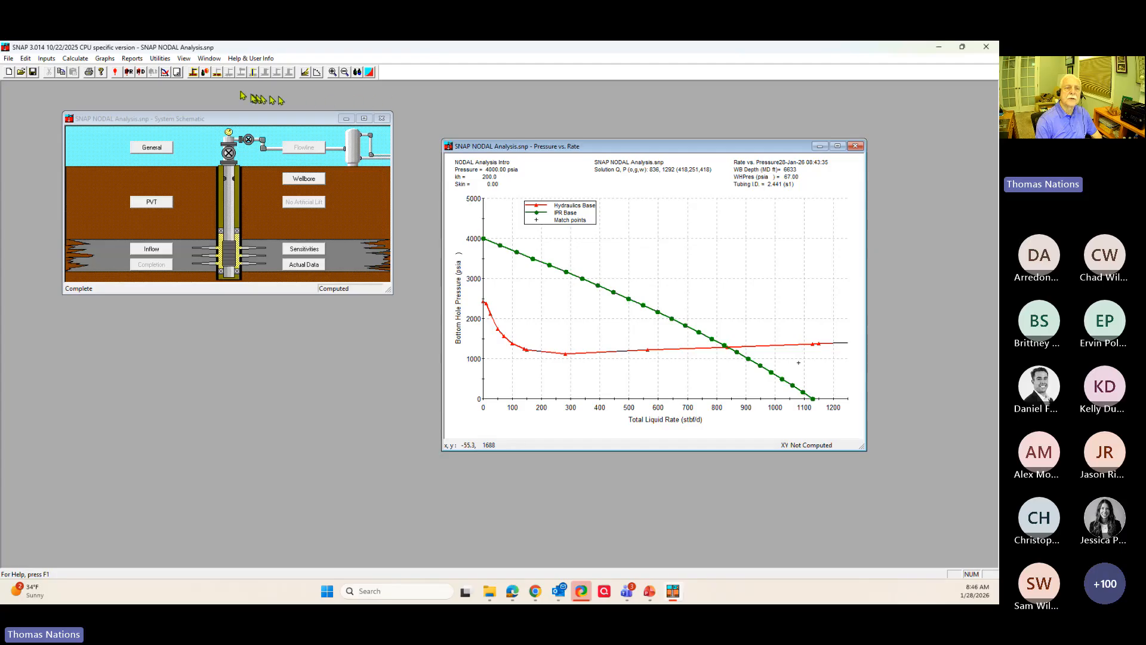
left_click(116, 72)
- Try to open the All Hydraulic Details report
left_click(132, 58)
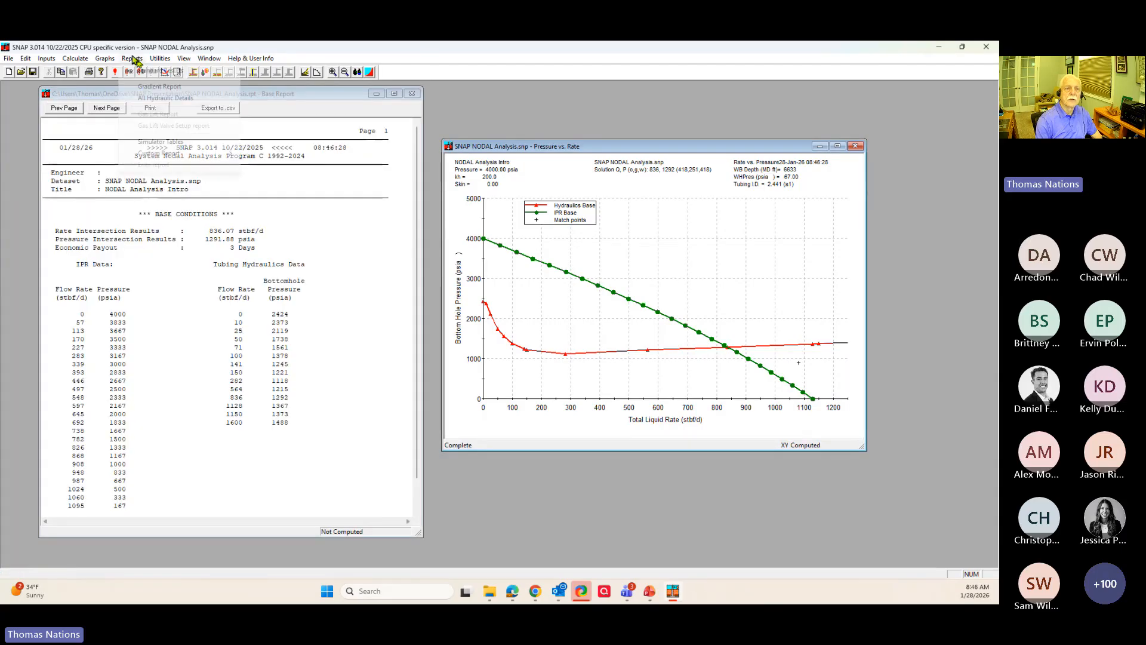
left_click(162, 98)
left_click(582, 346)
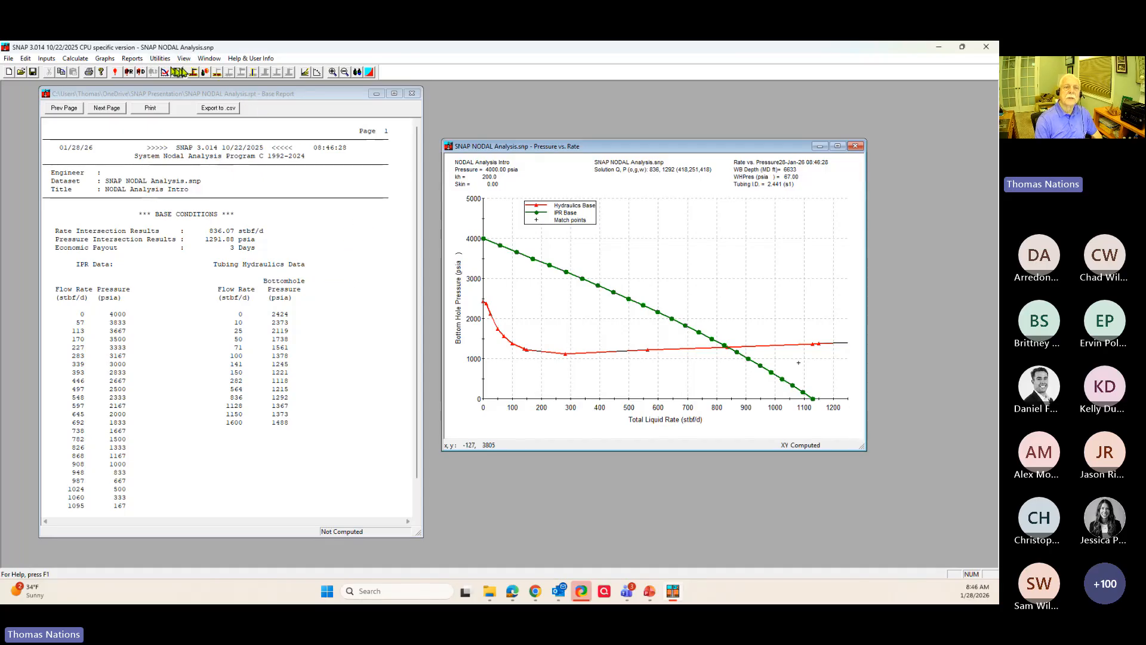
left_click(160, 59)
mouse_move(132, 58)
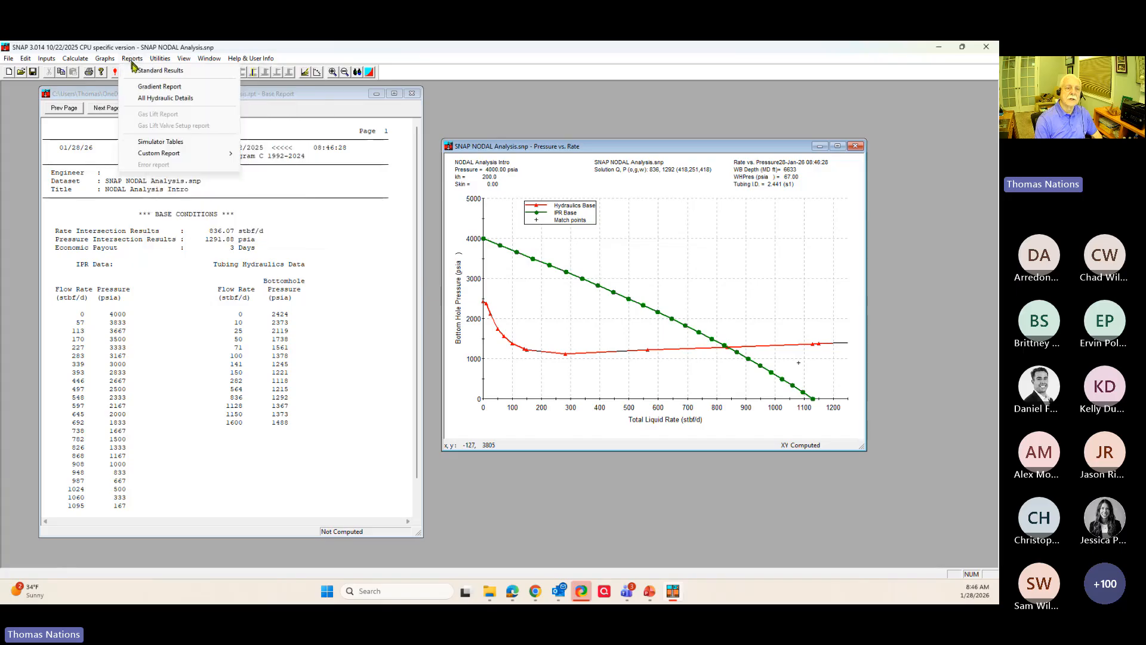
left_click(160, 99)
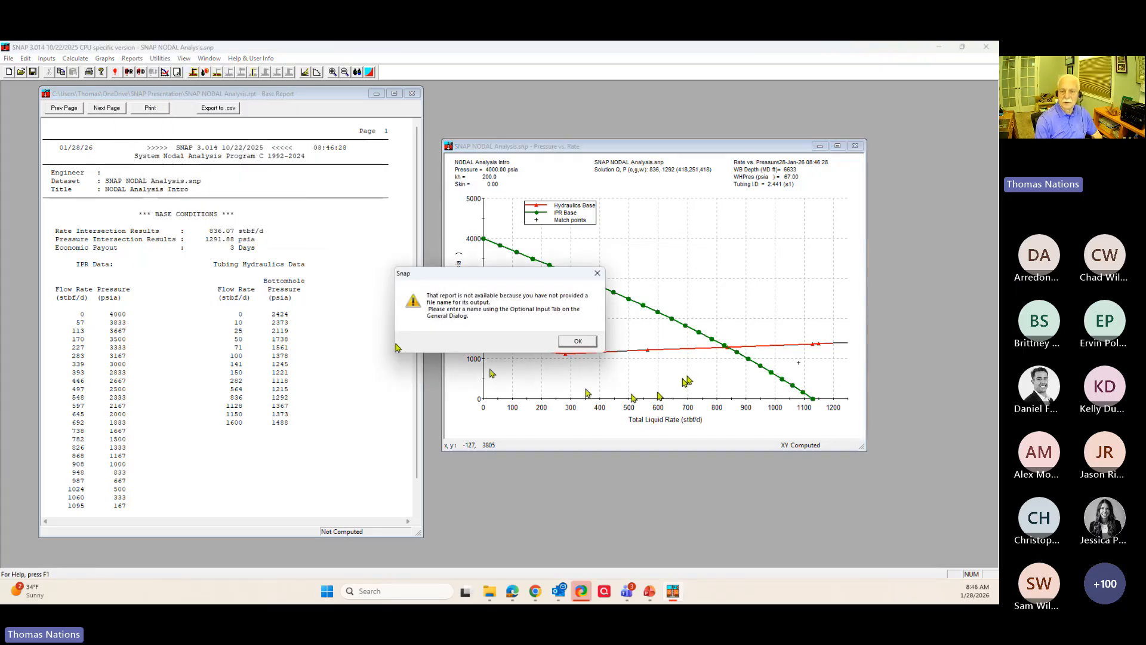
left_click(583, 342)
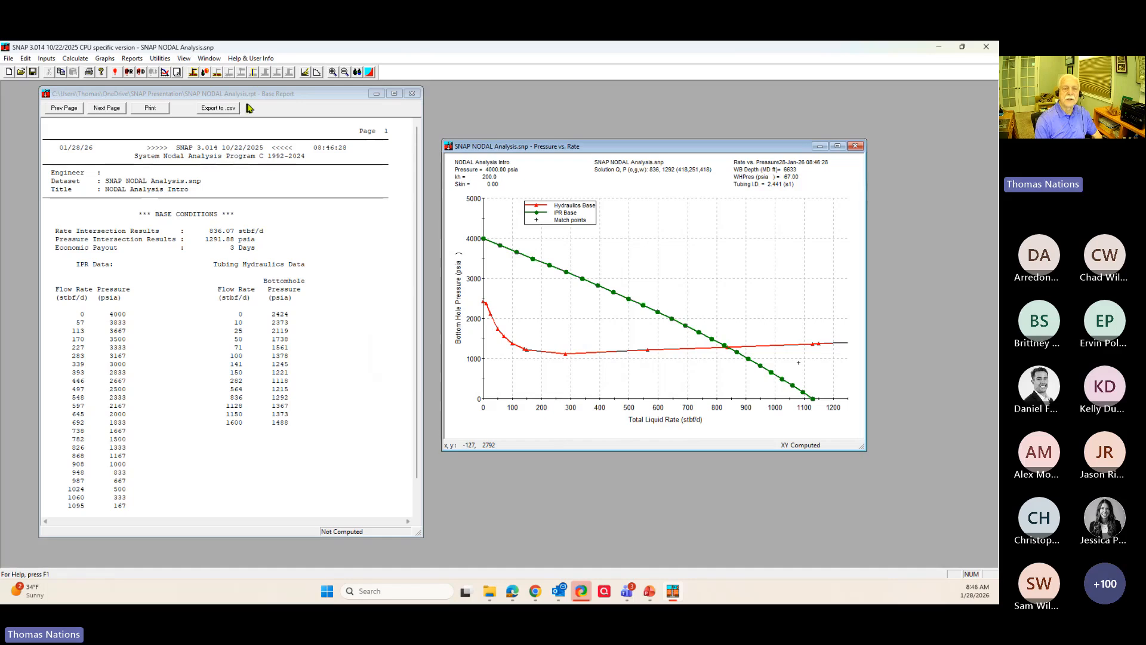
- Enter "hyd details" as the Hydraulics Detail File in the optional input of the General project data
left_click(194, 72)
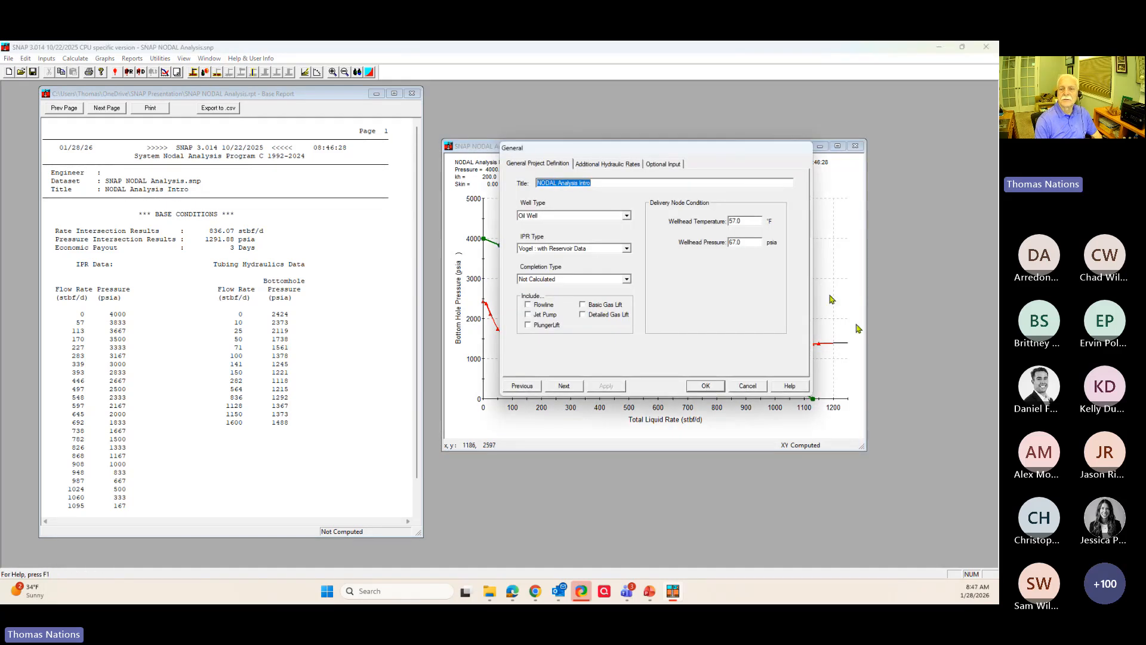
left_click(623, 169)
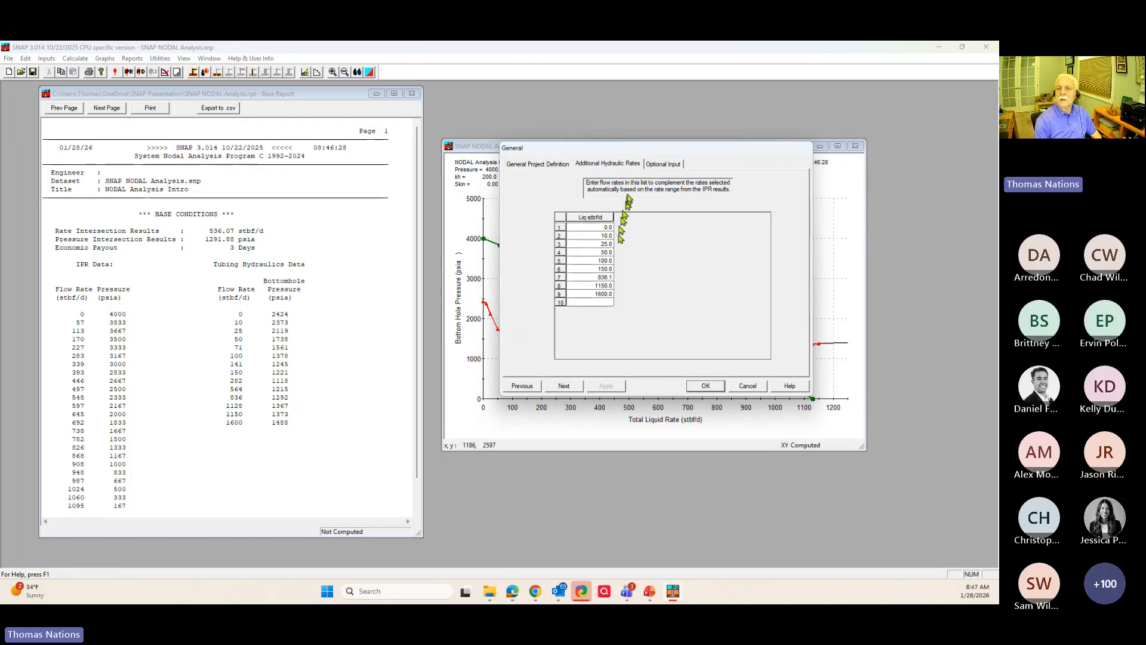
left_click(661, 169)
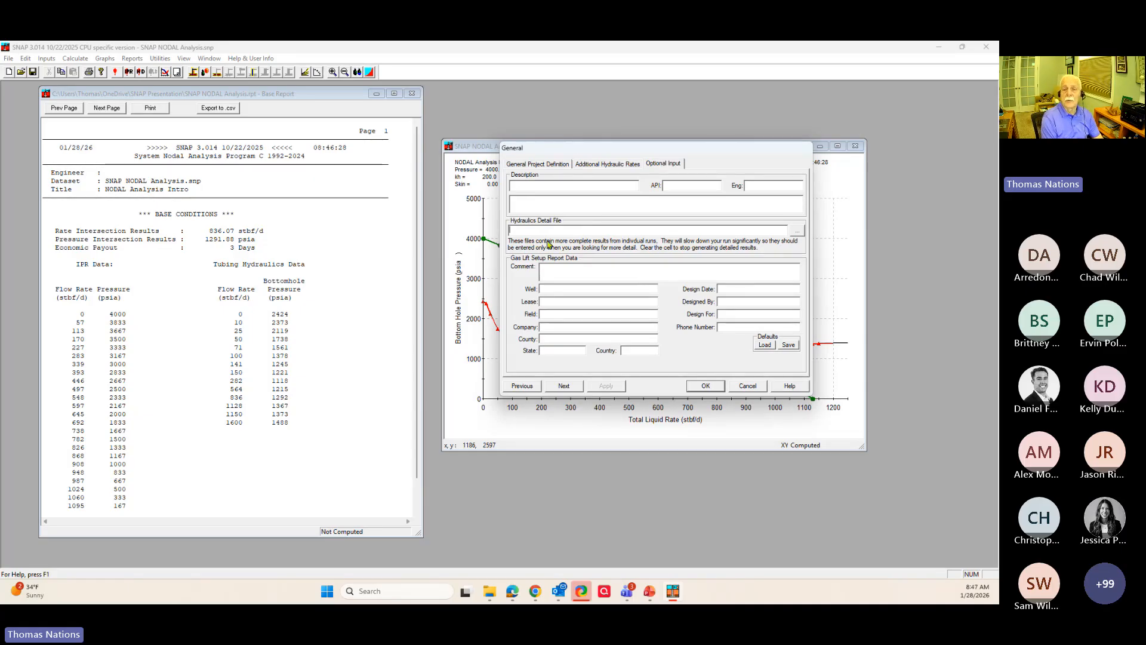
type("hyd details")
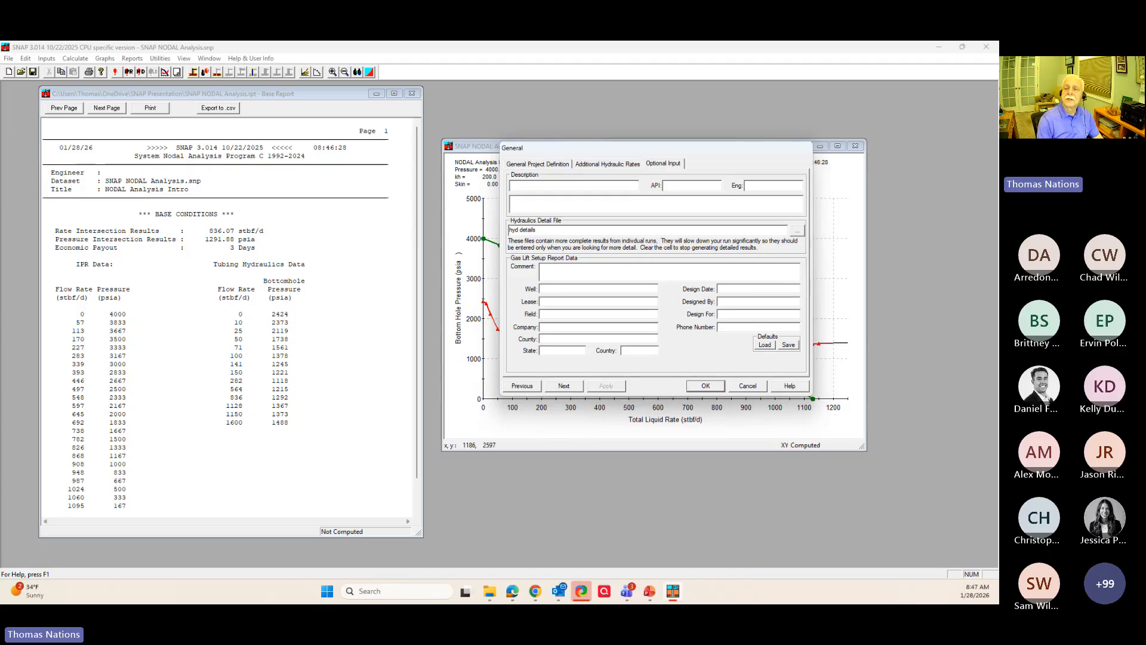
key("Return")
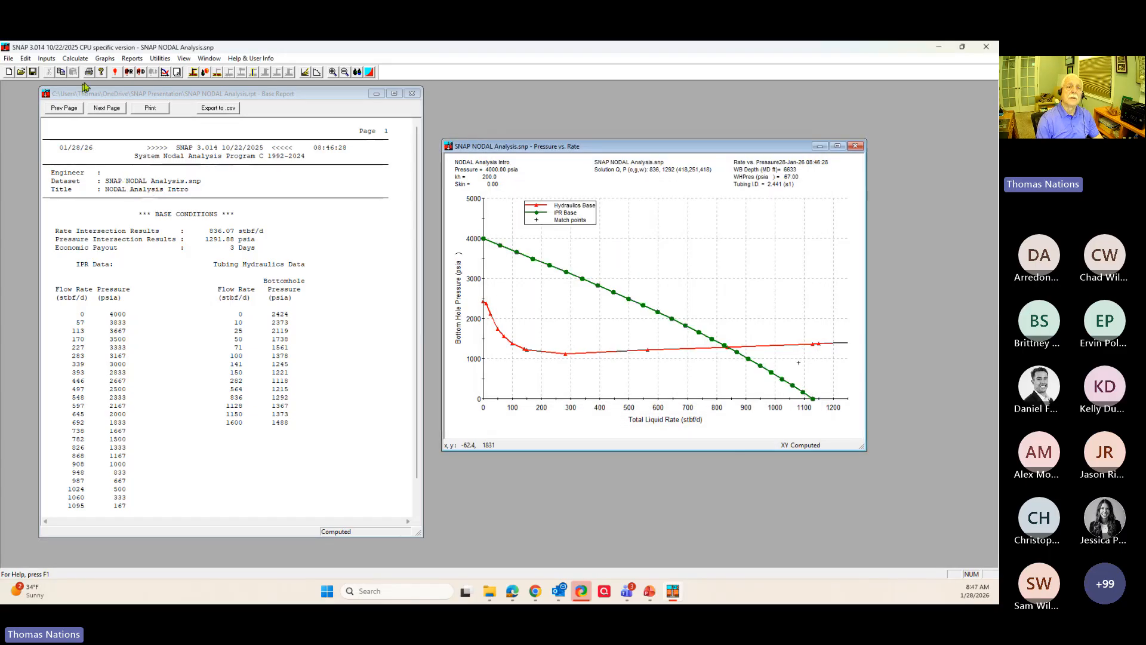
- Rerun the base calculation and open the All Hydraulic Details report, examining its columns through to the flow regime
left_click(114, 72)
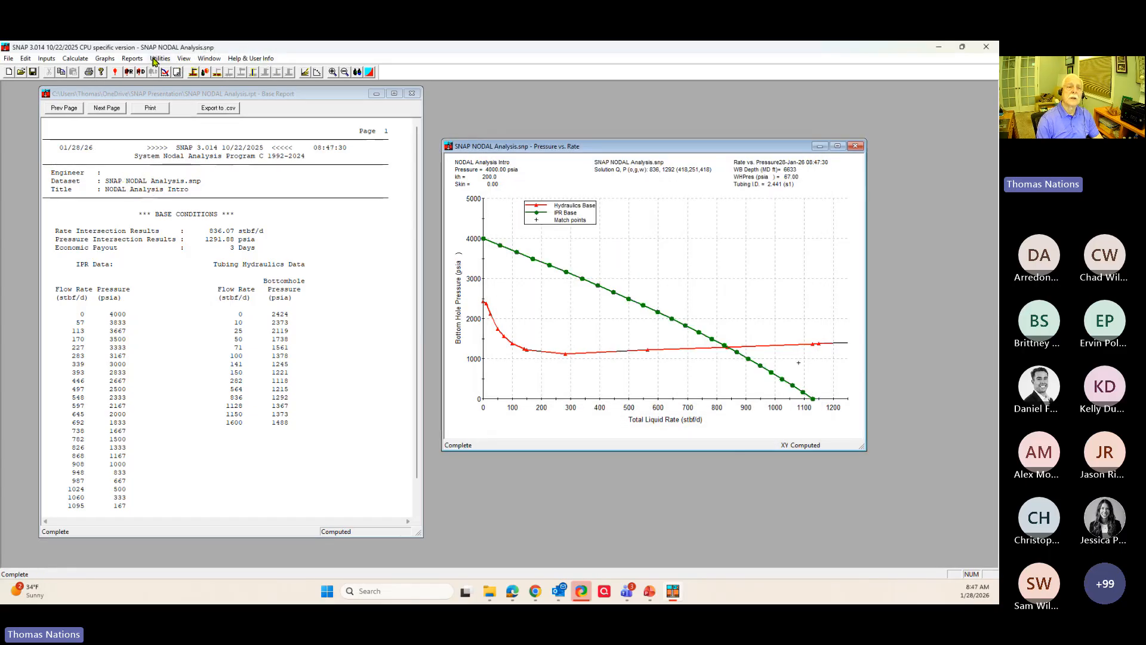
left_click(132, 59)
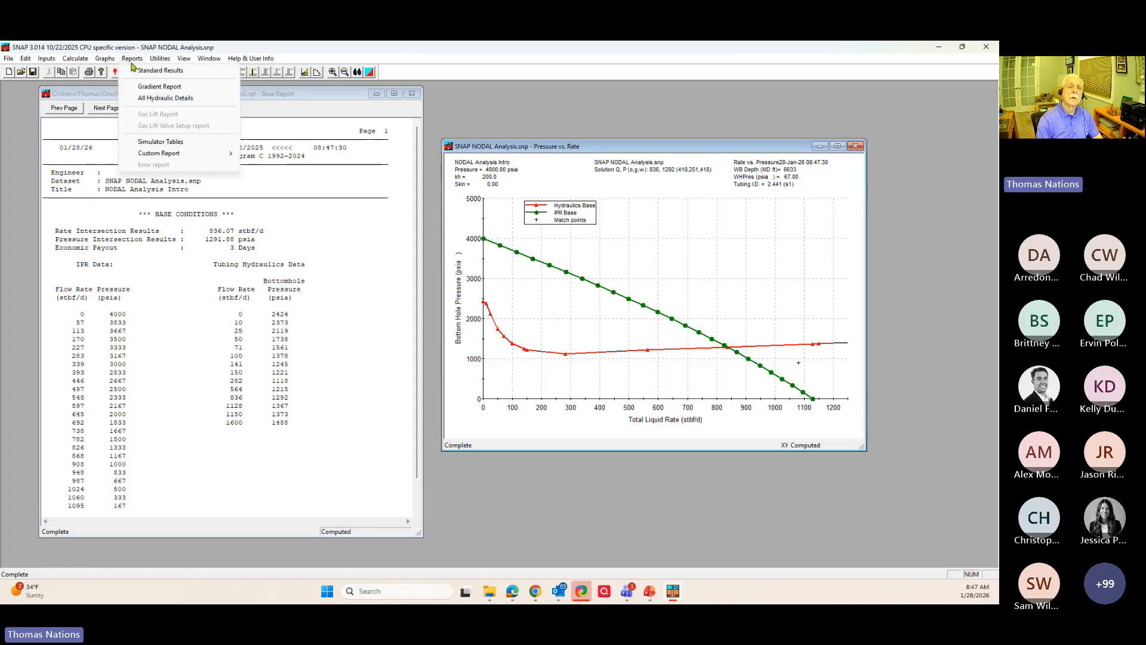
left_click(163, 99)
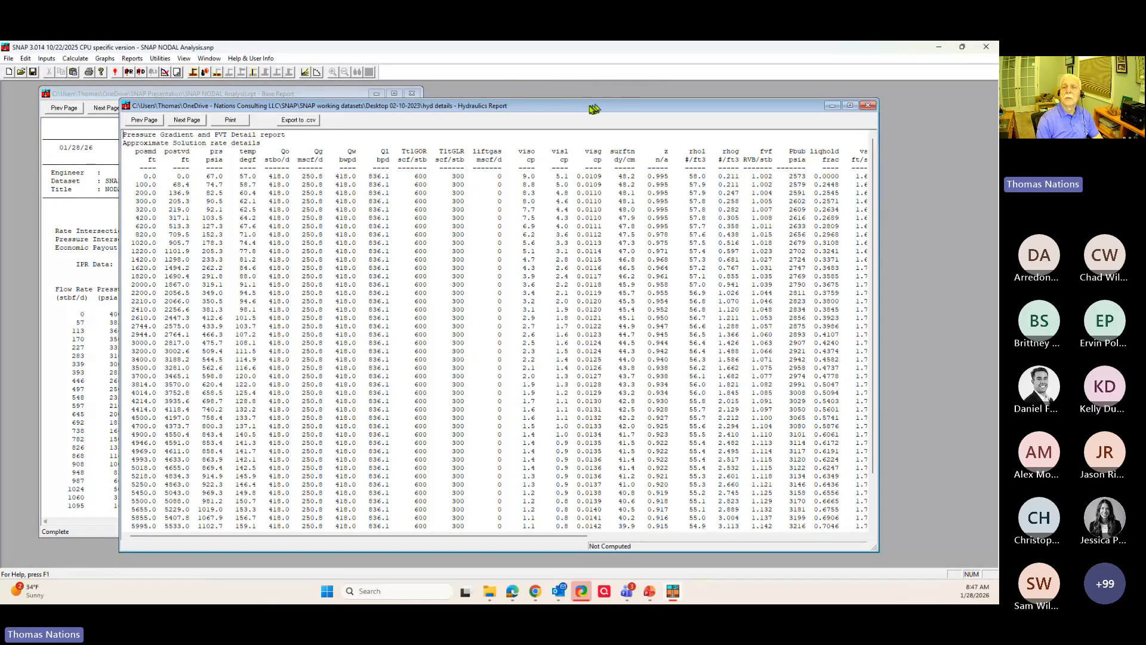
left_click_drag(588, 108, 537, 95)
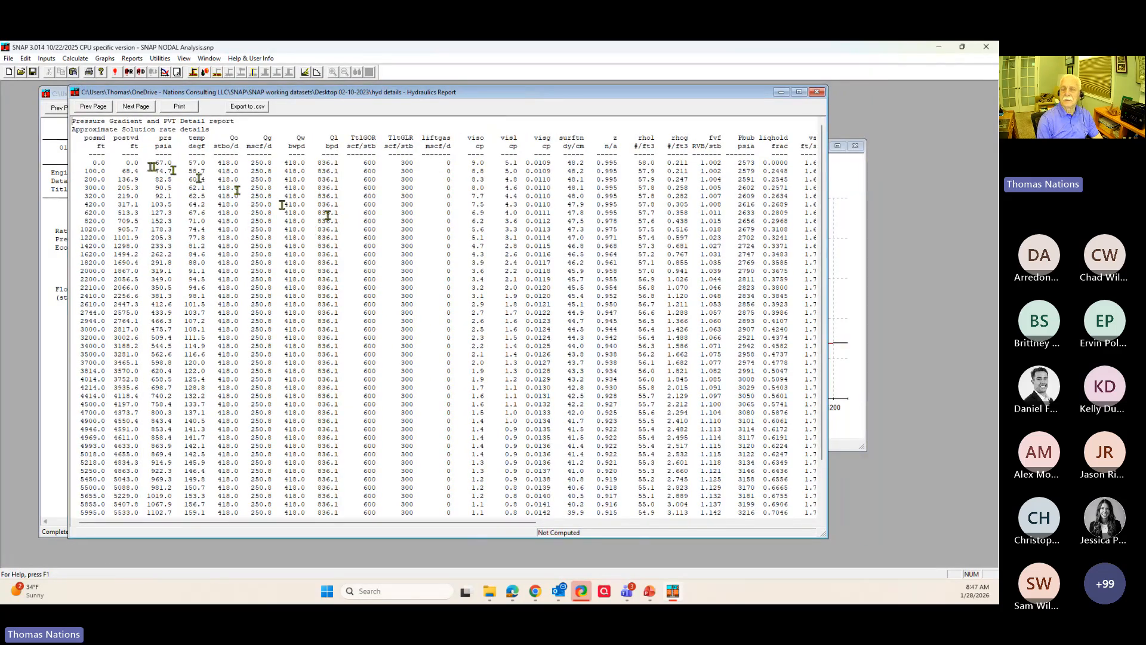
left_click_drag(476, 529, 505, 526)
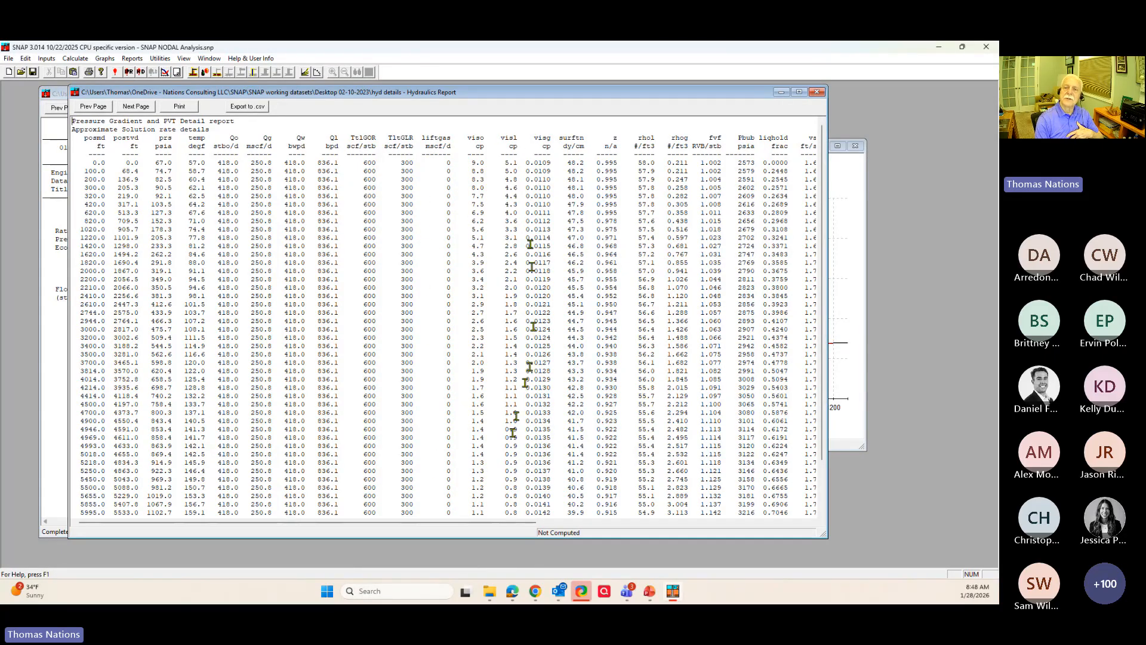
left_click_drag(509, 523, 783, 549)
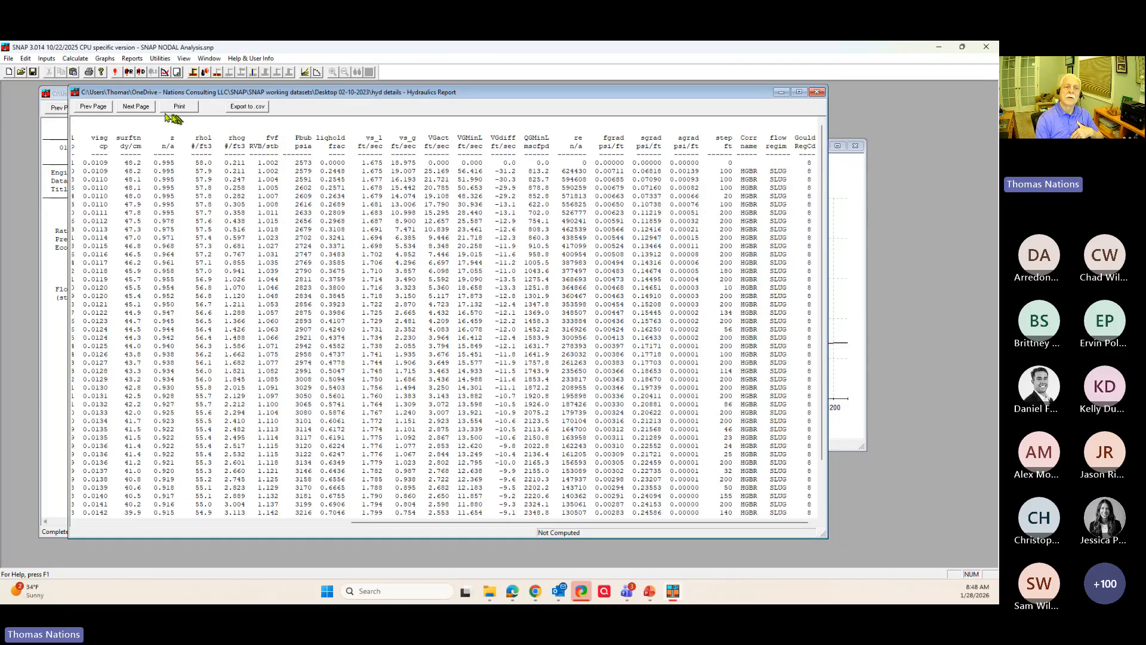
- Page through the hydraulic details report's rate items to the approximate solution rate details, examine that table, and close the report
left_click(138, 107)
left_click(136, 109)
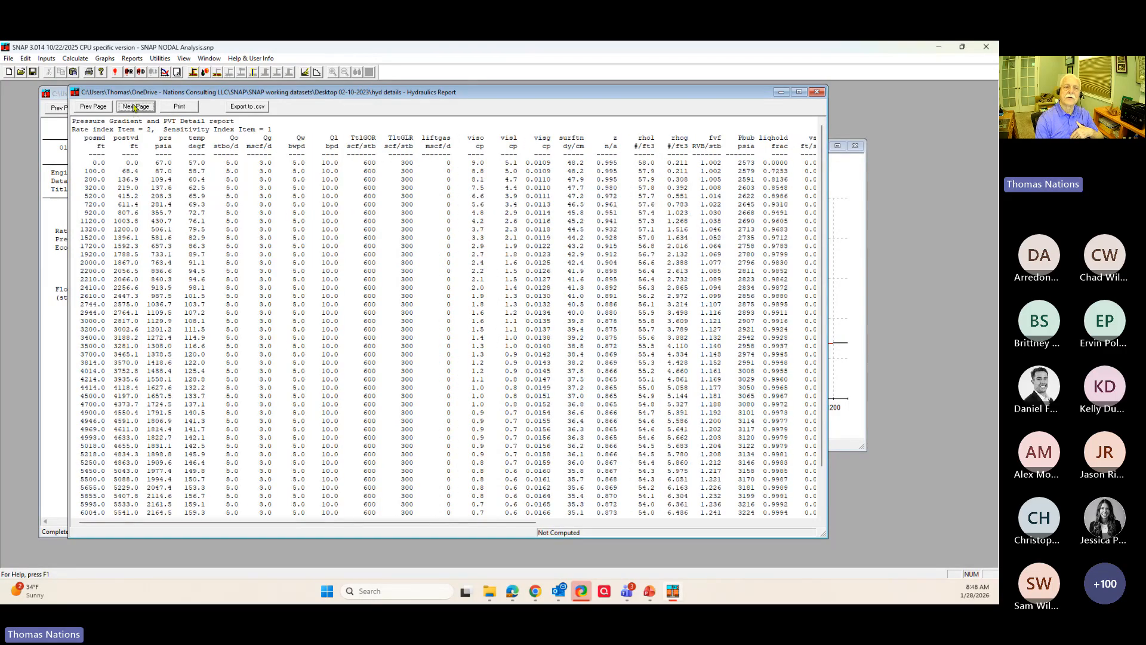
left_click(136, 107)
left_click(136, 107)
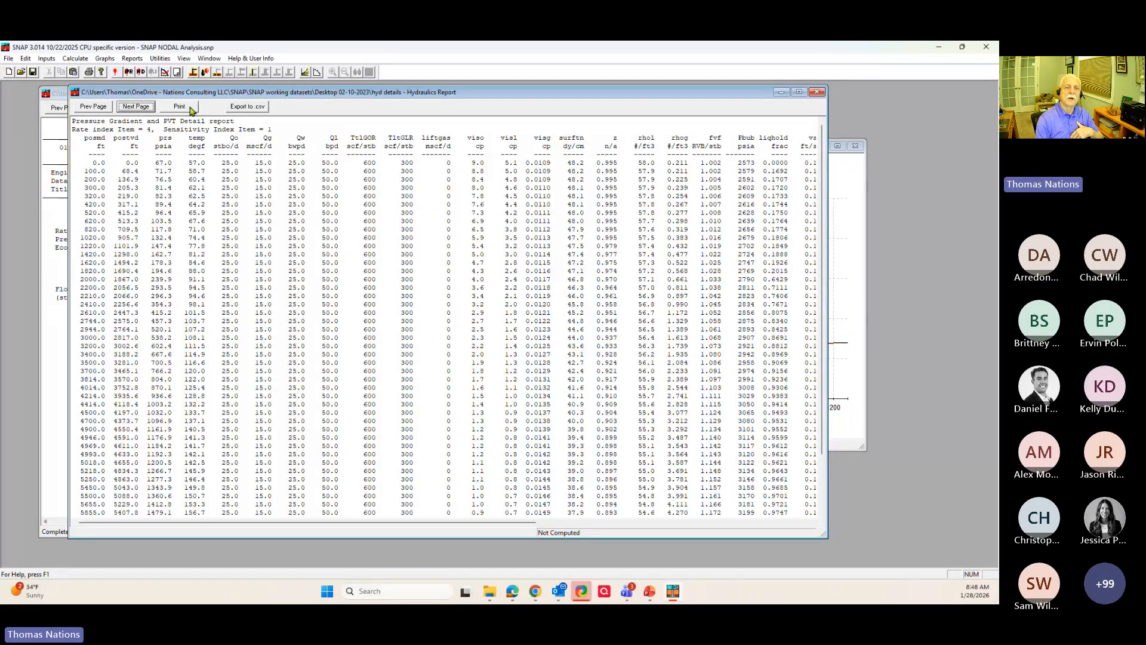
left_click(137, 108)
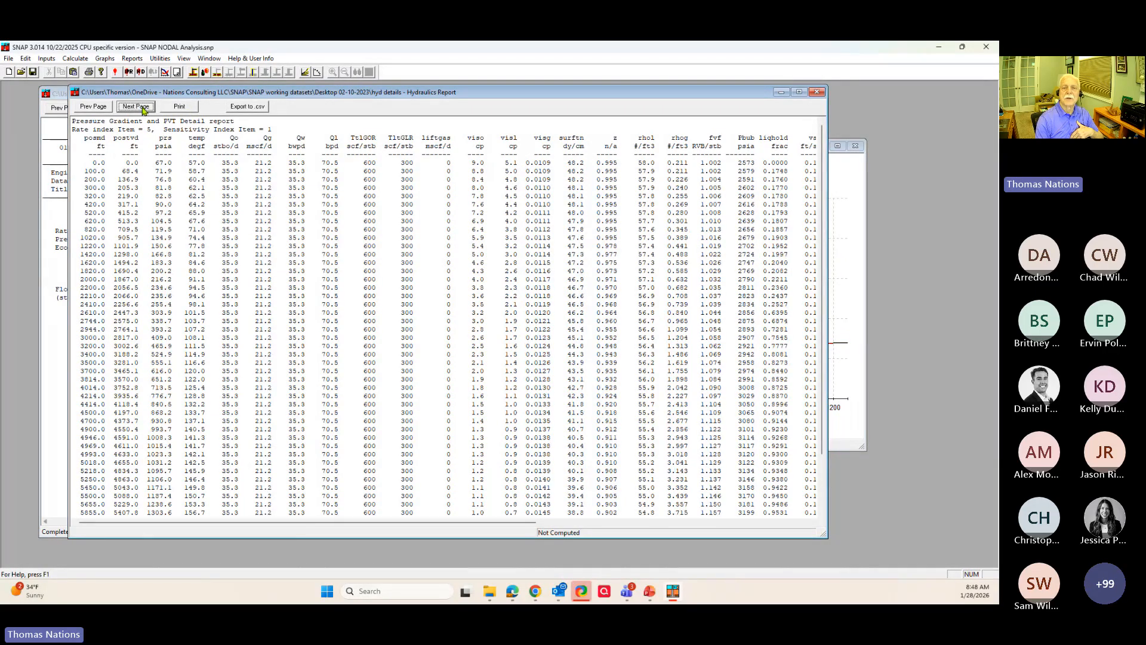
left_click(143, 110)
left_click(144, 110)
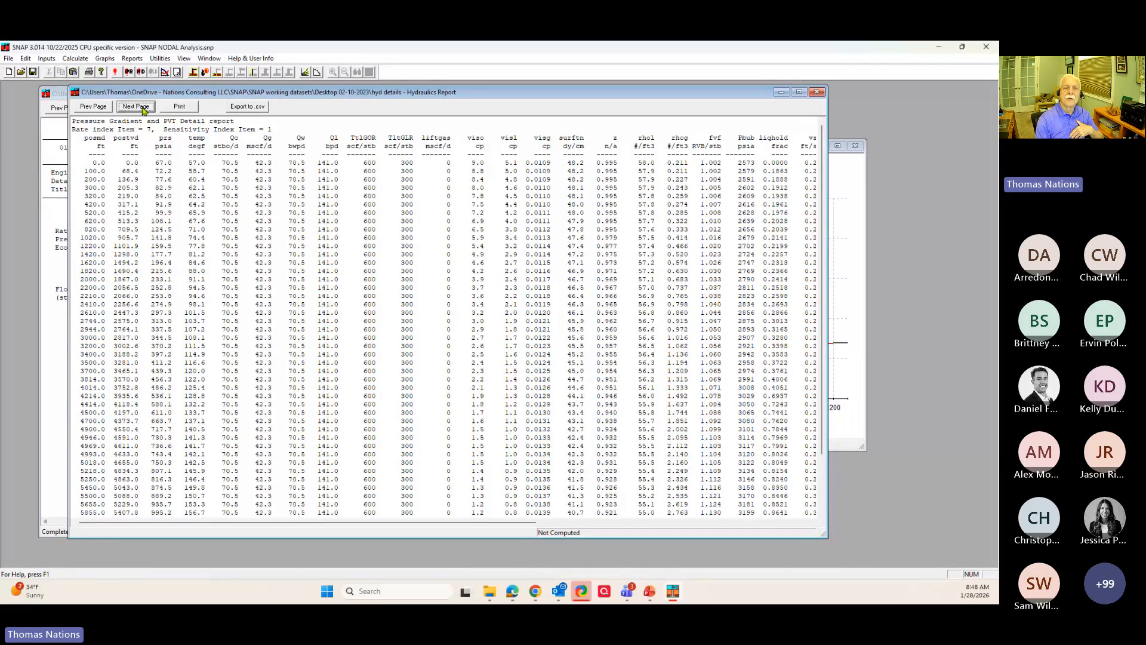
left_click(144, 110)
left_click(144, 110)
left_click(143, 109)
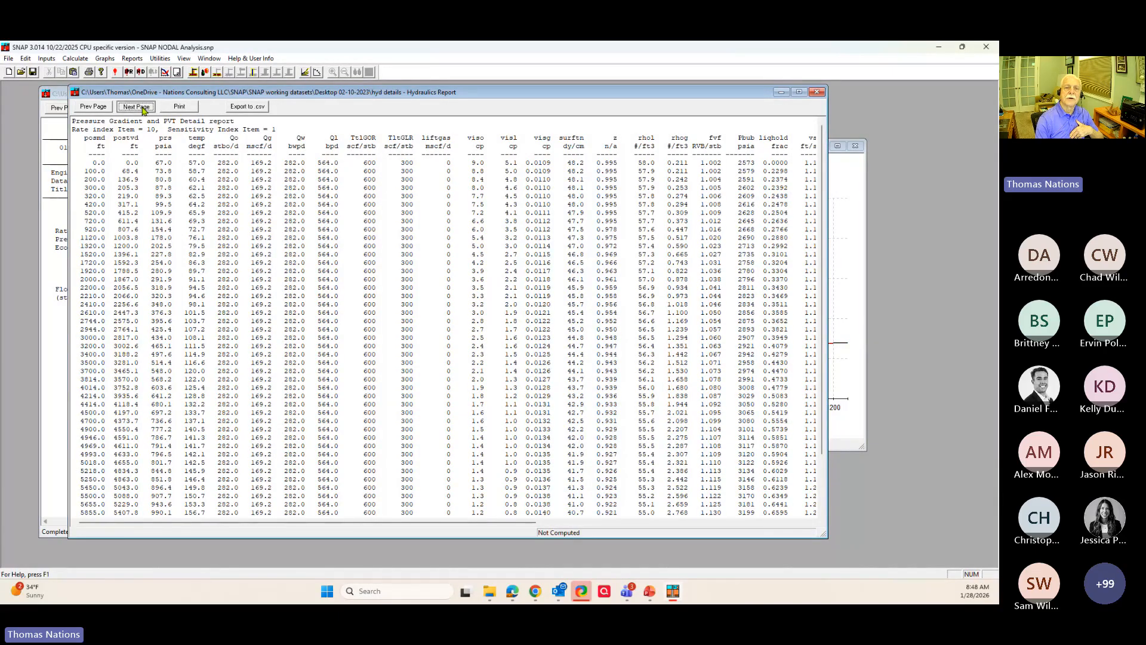
left_click(143, 110)
left_click(143, 110)
left_click(144, 109)
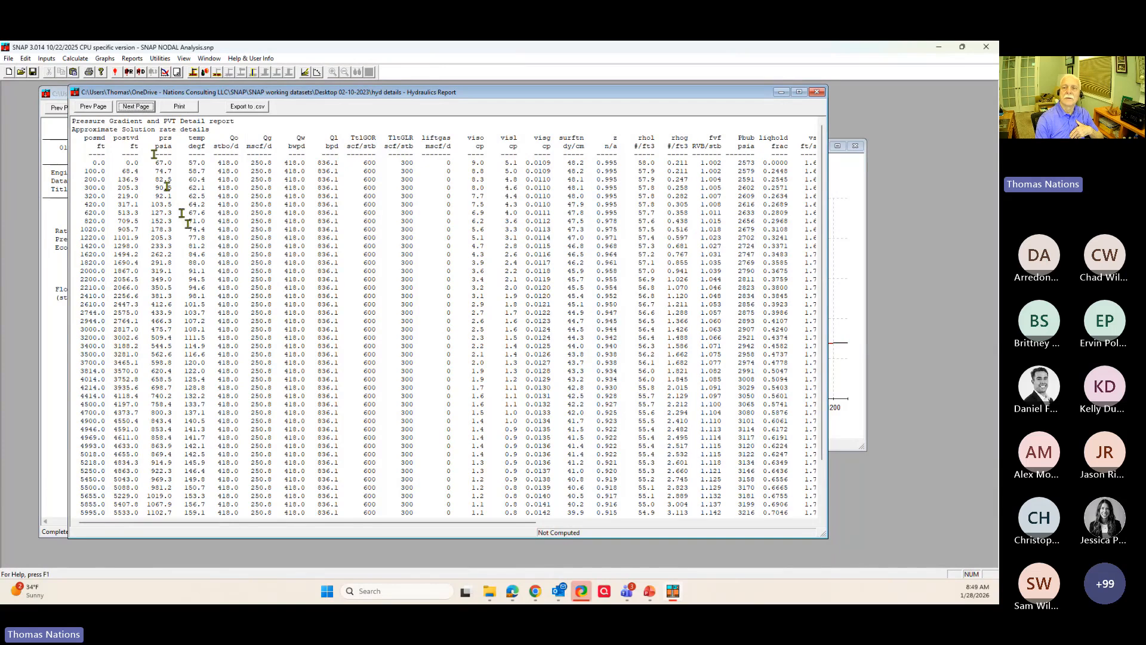
left_click_drag(122, 172, 709, 381)
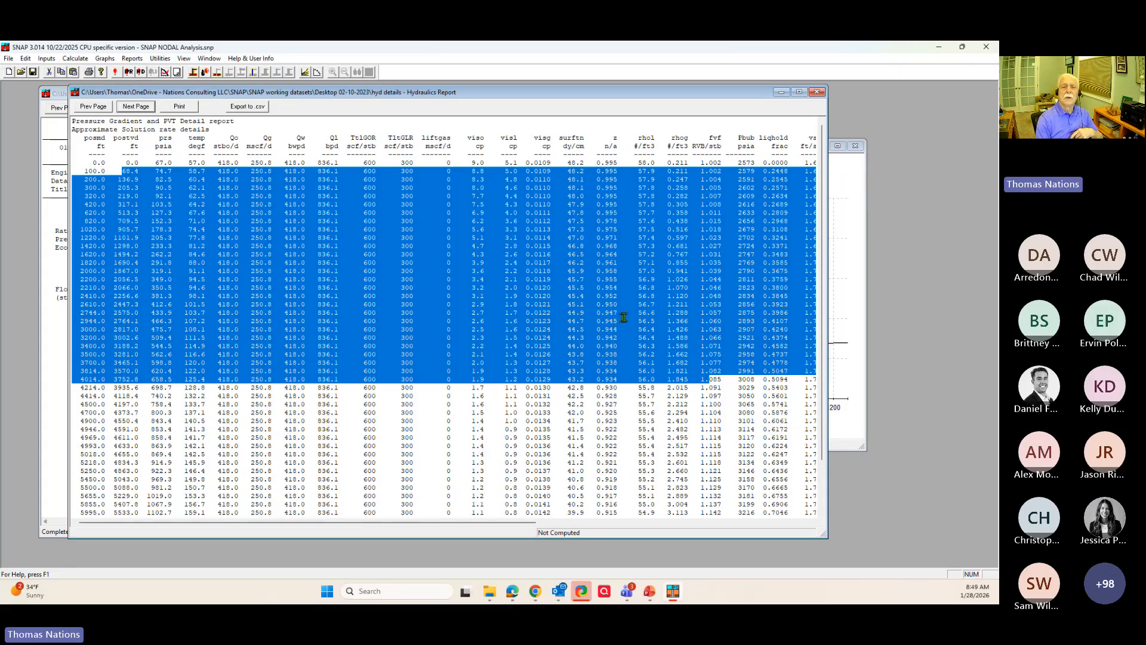
left_click(817, 92)
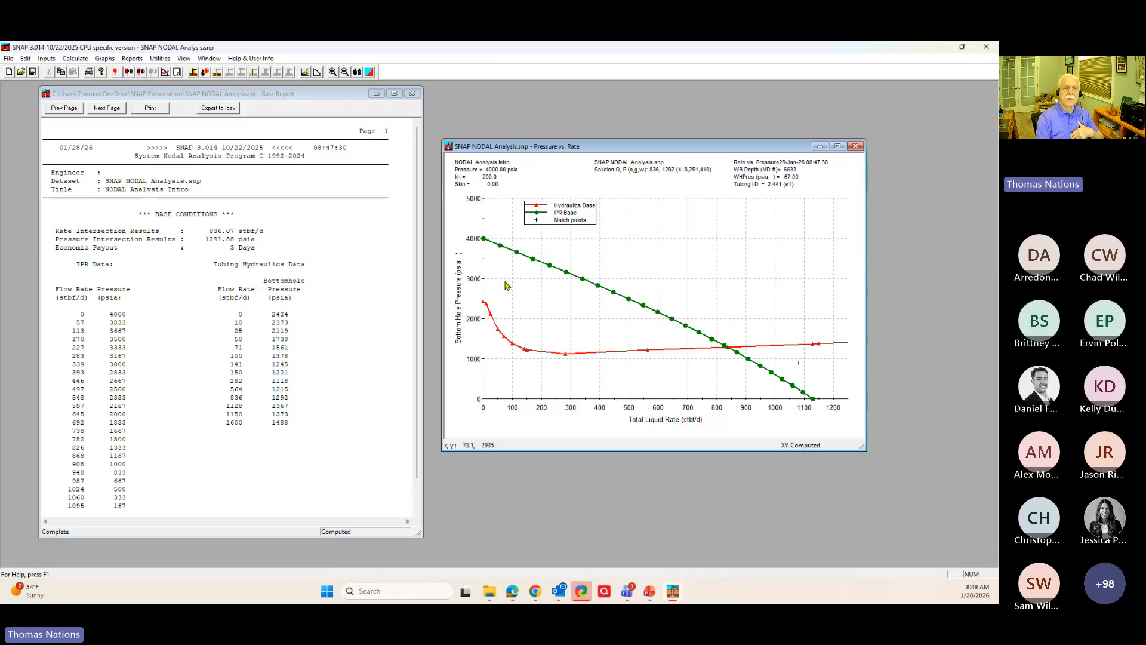
- Define a Surface Pressure hydraulics sensitivity with values 67, 100 and 200 psia and calculate its curves
left_click(238, 74)
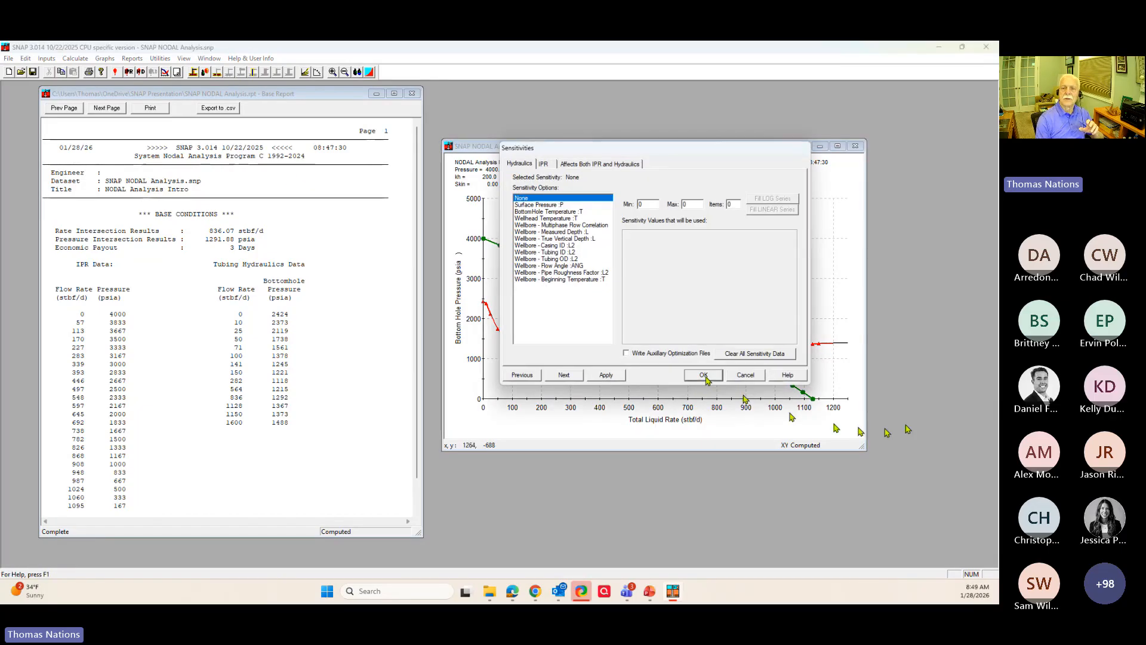
left_click(559, 206)
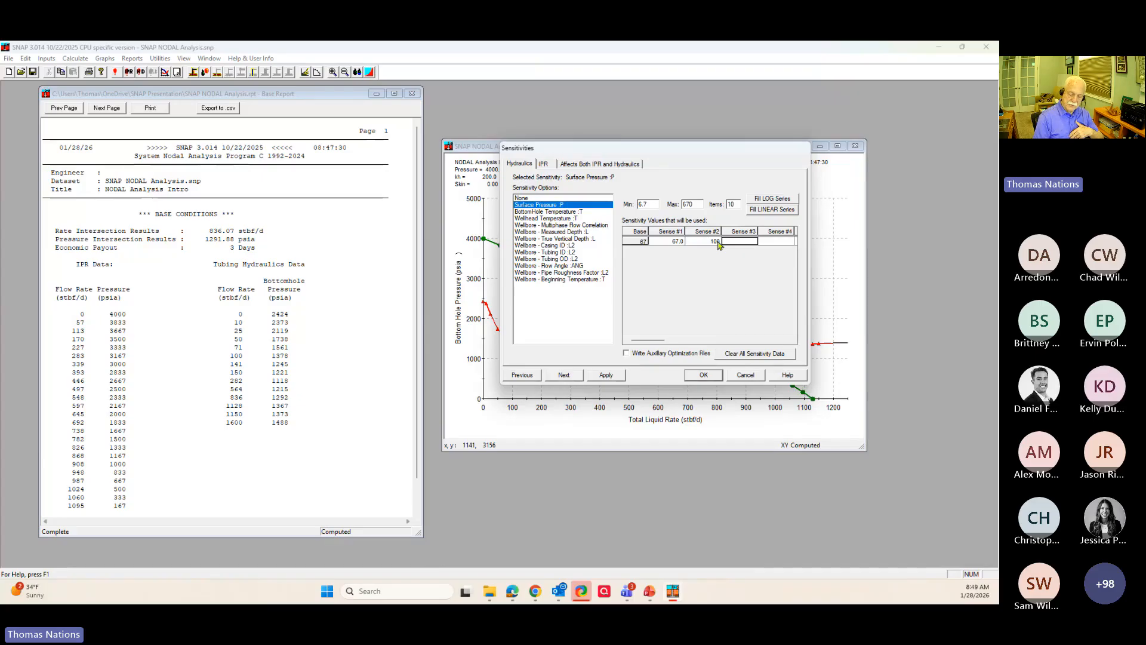
type("200")
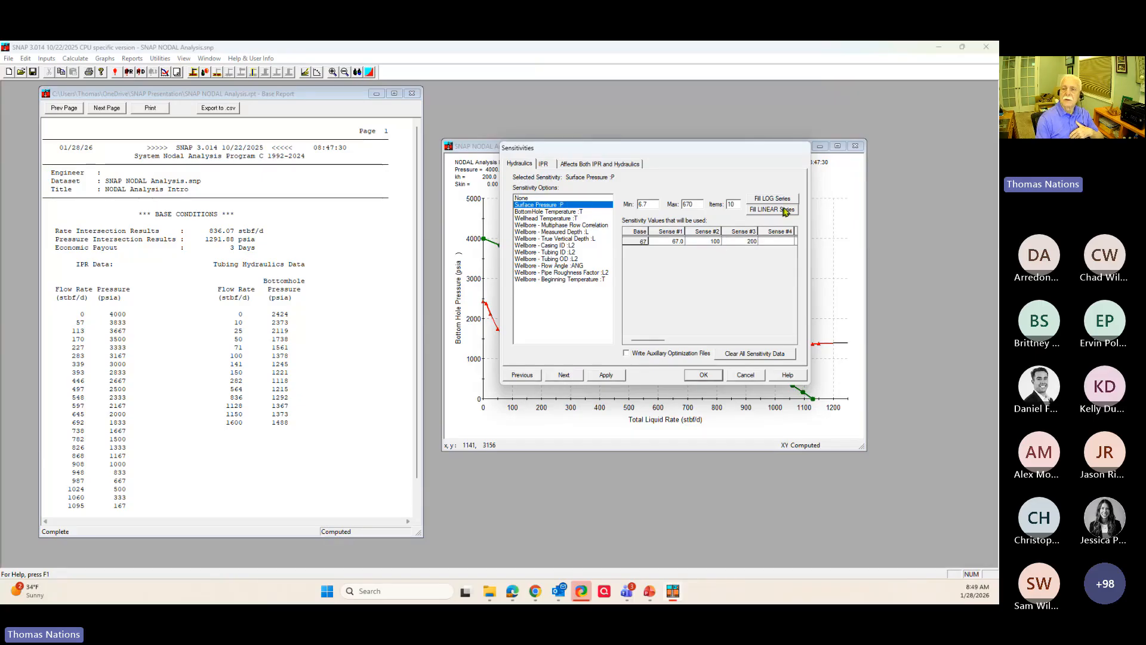
left_click(694, 376)
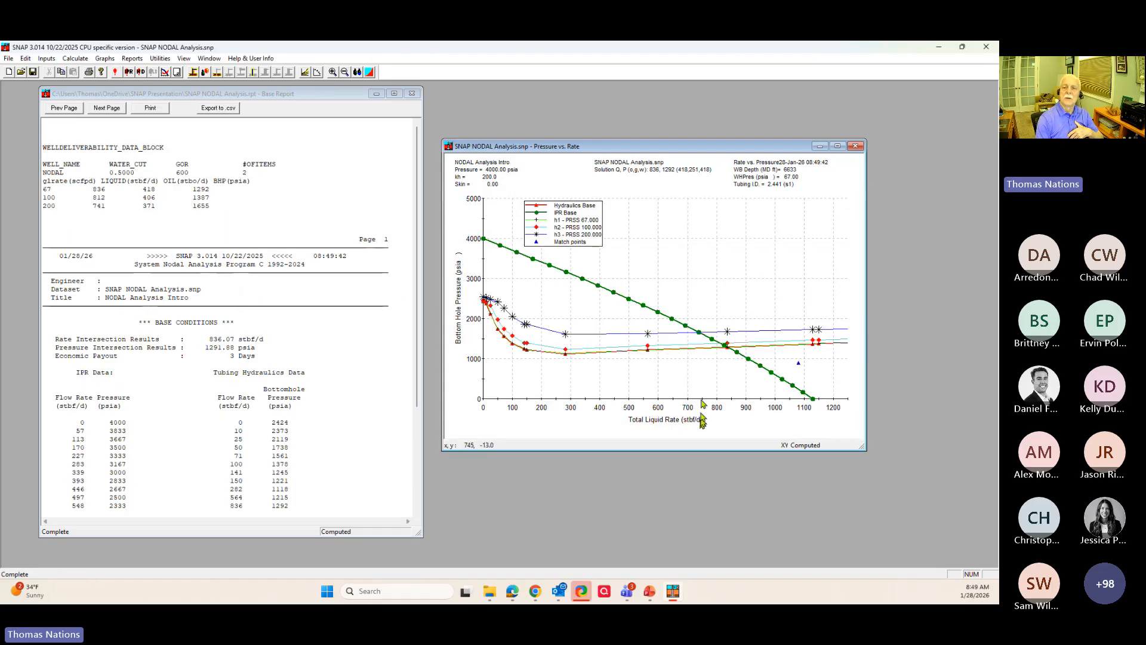
- Highlight the 67, 100 and 200 psia sensitivity curves on the Pressure vs. Rate plot to compare their intersections with the IPR
left_click(531, 220)
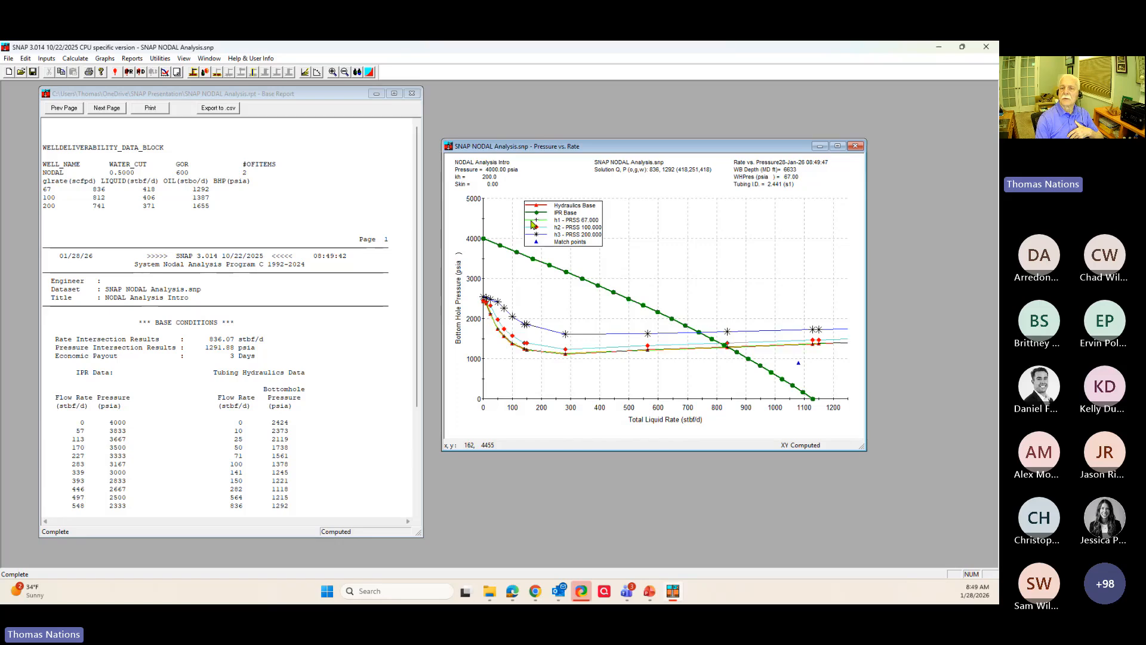
left_click(532, 230)
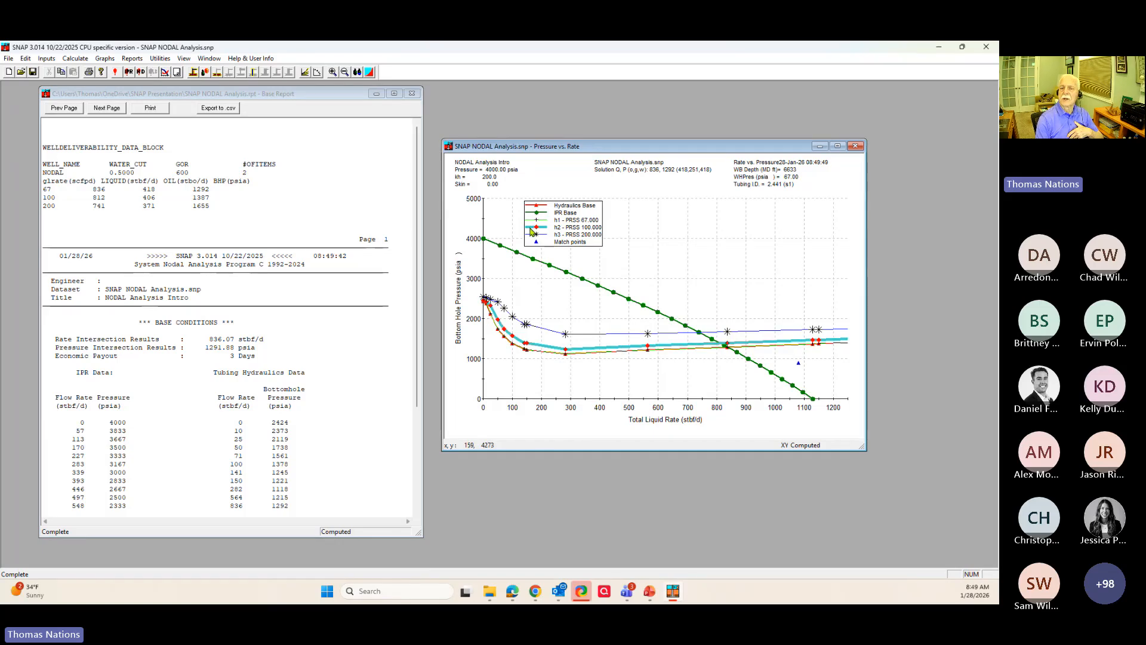
left_click(531, 232)
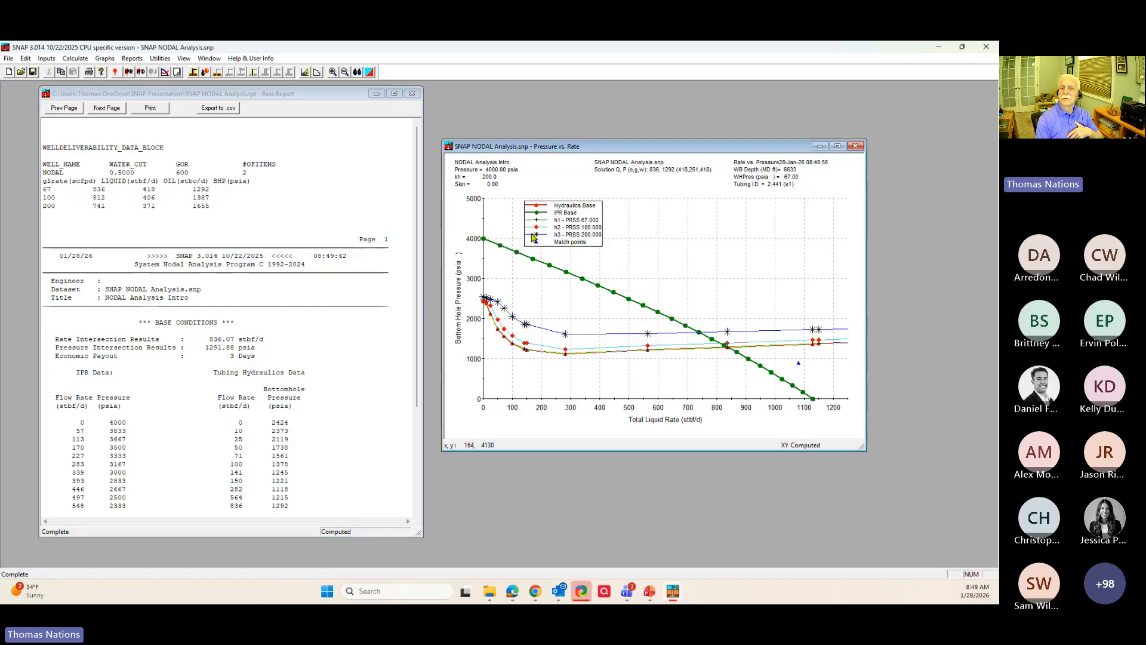
left_click(532, 235)
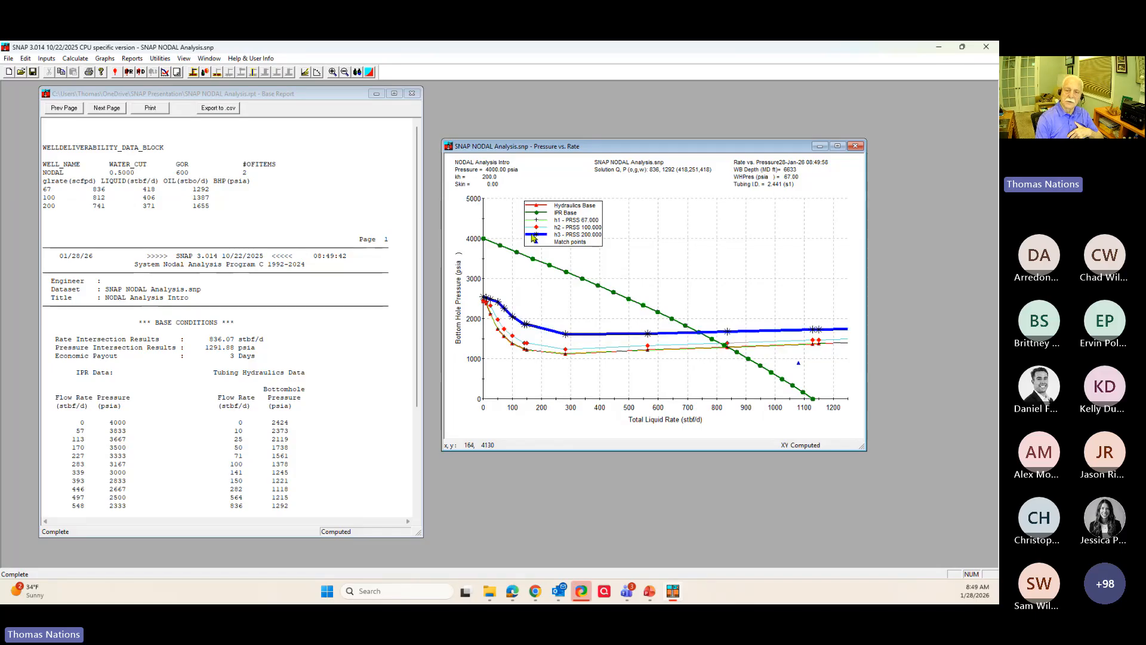
left_click(533, 236)
left_click(535, 229)
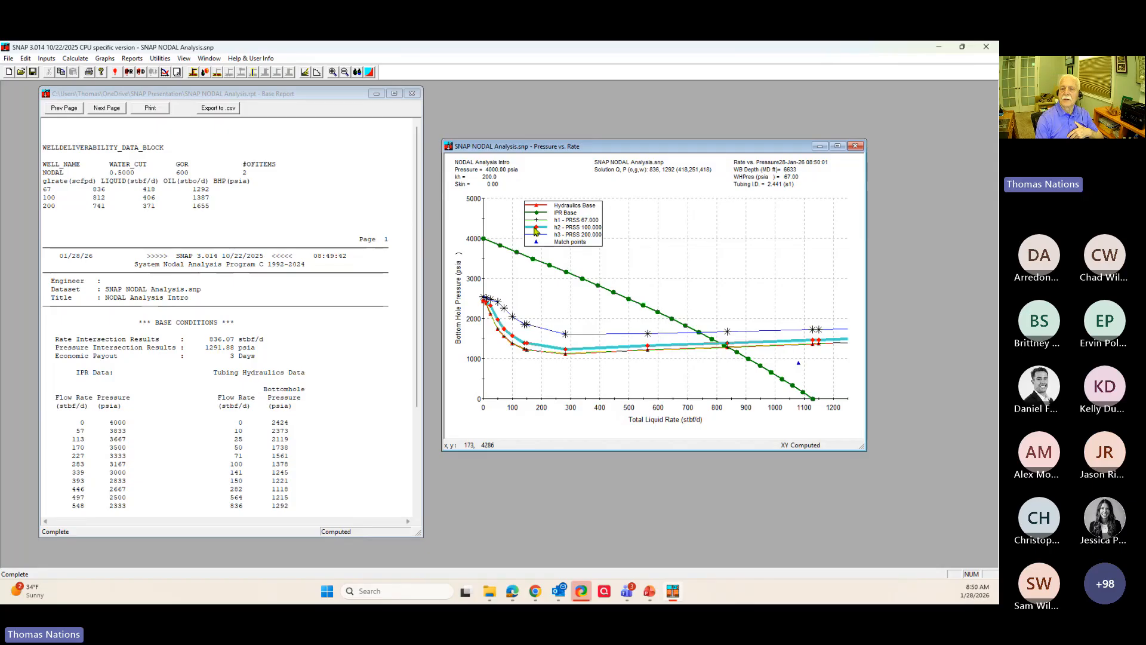
left_click(535, 230)
left_click(536, 237)
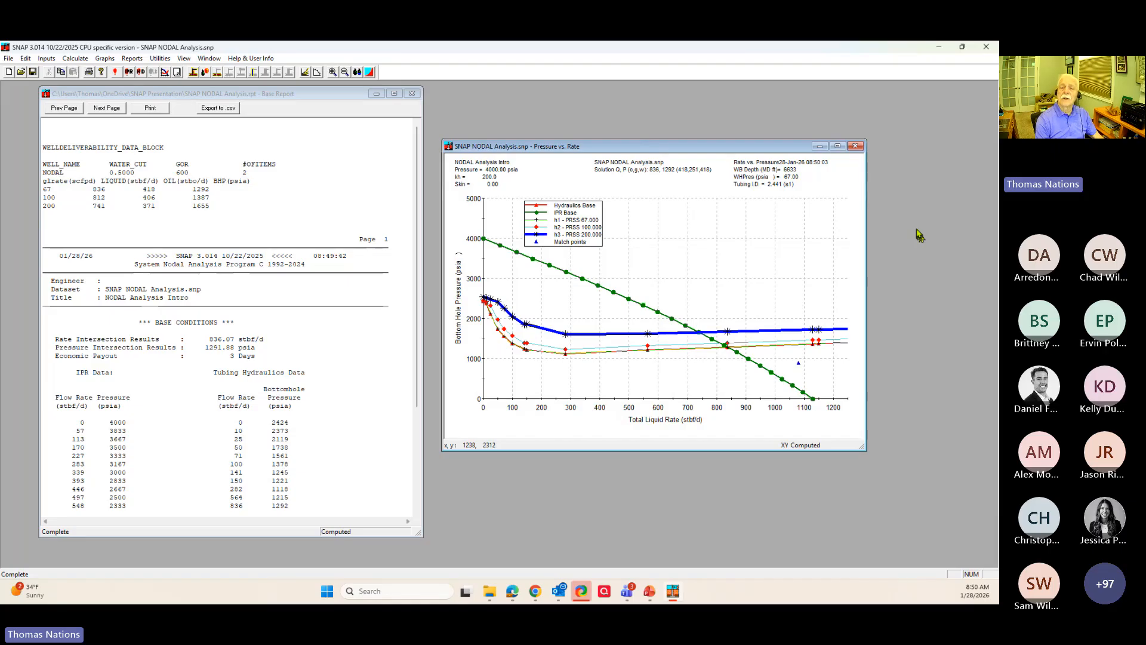
left_click(717, 232)
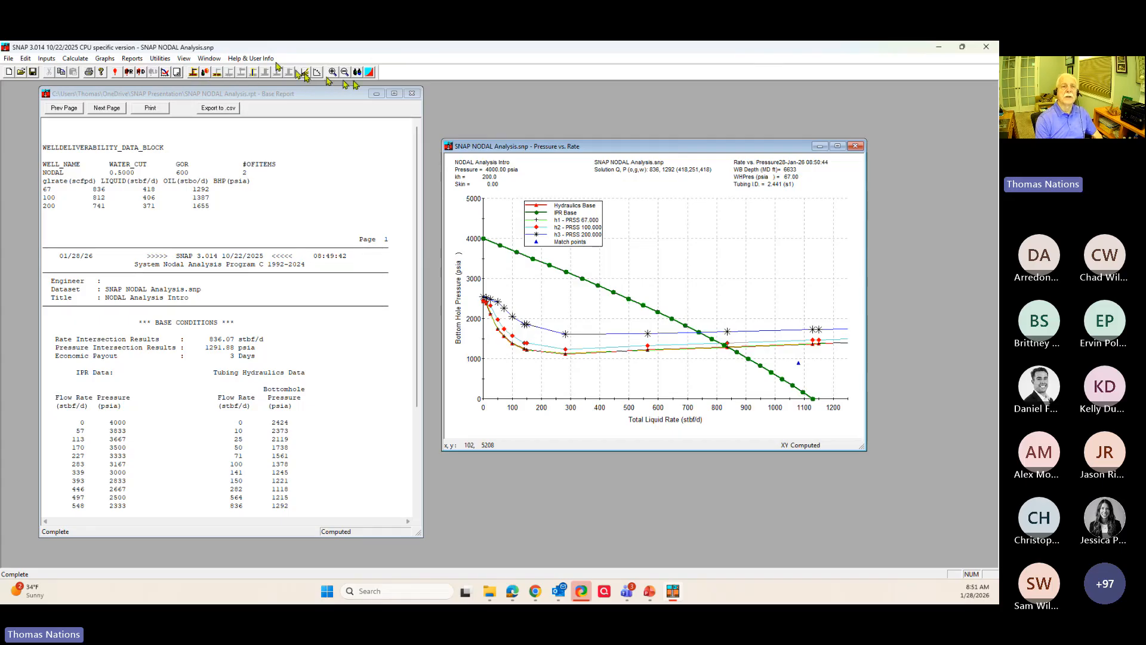
- Review the General, Inflow, Wellbore and Sensitivities input data in sequence and return to the General project definition
left_click(193, 72)
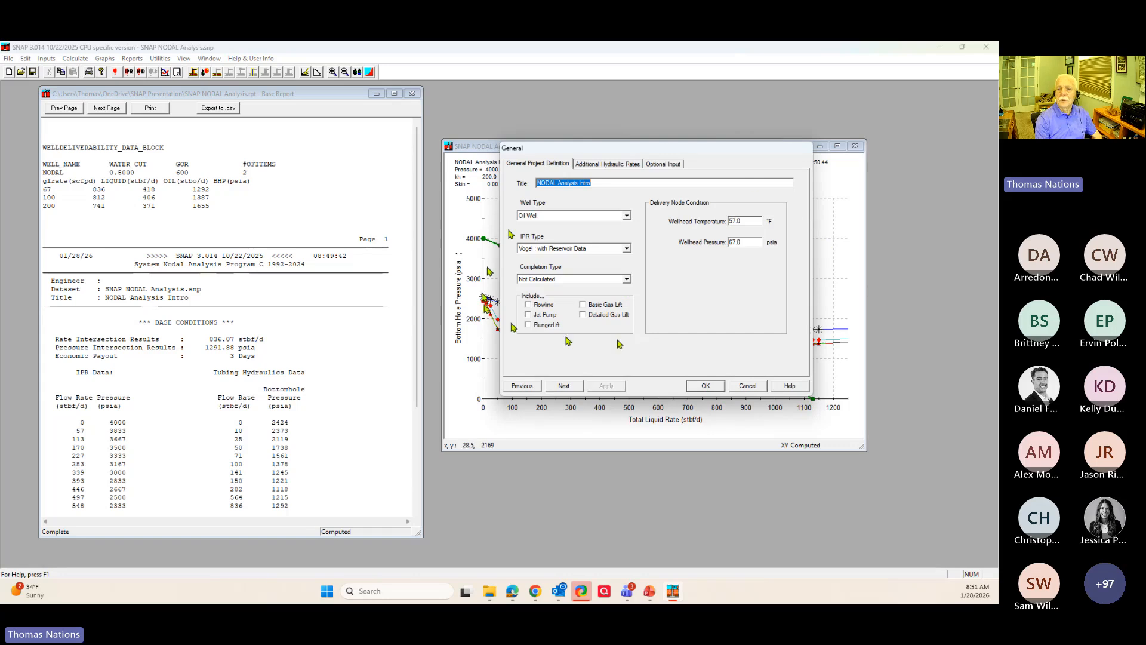
left_click(564, 376)
left_click(565, 390)
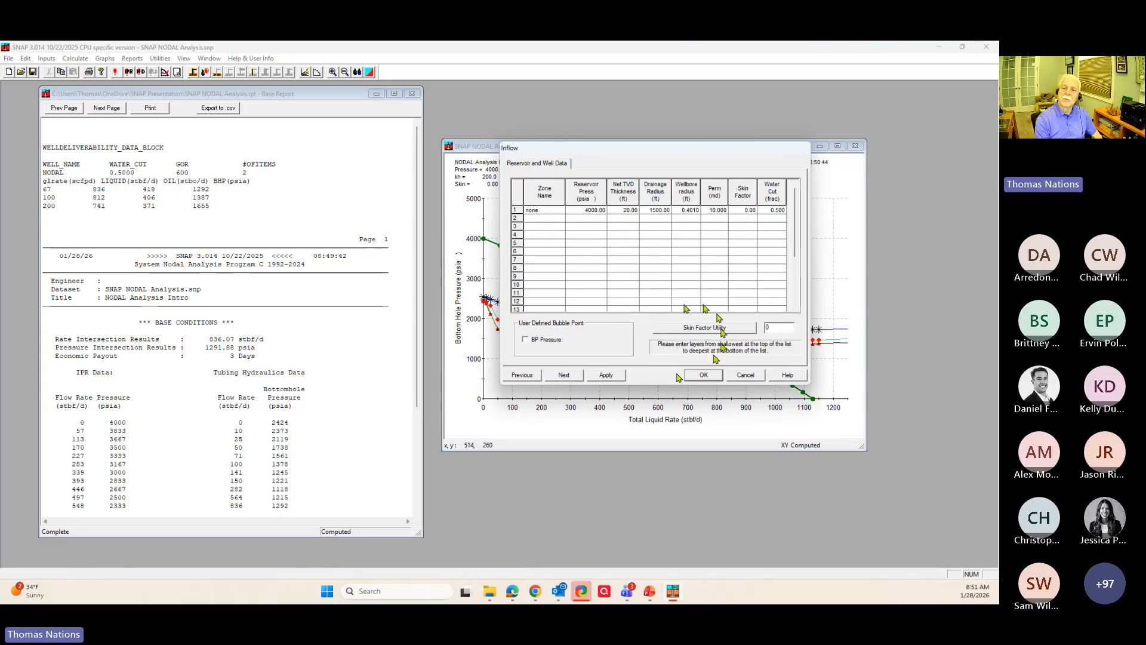
left_click(564, 377)
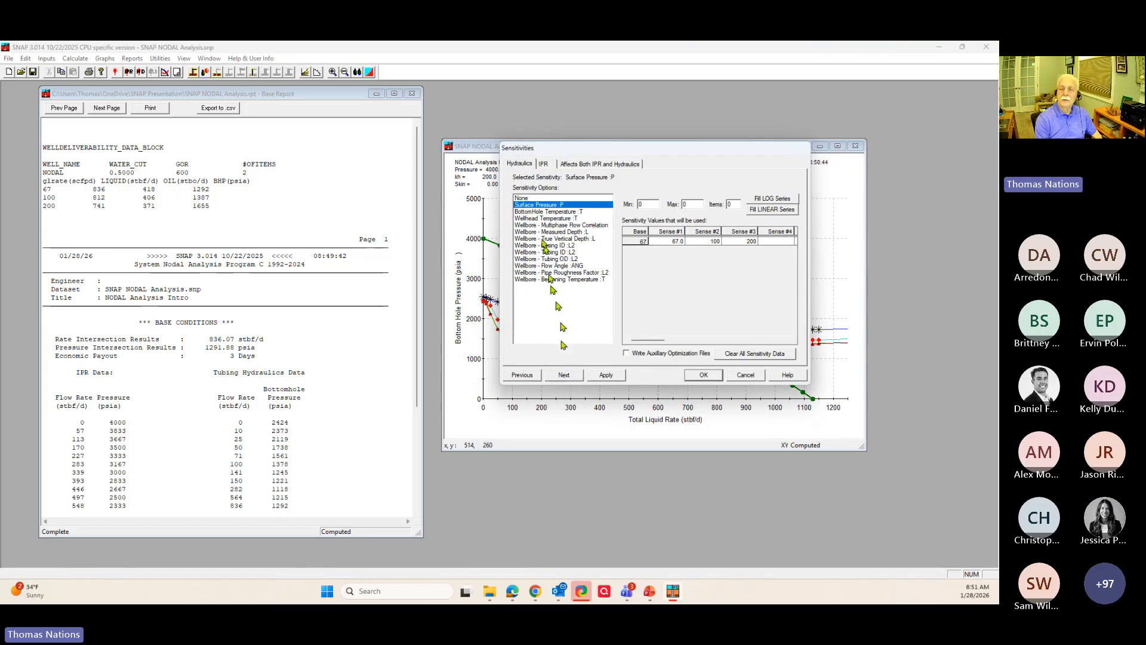
left_click(530, 375)
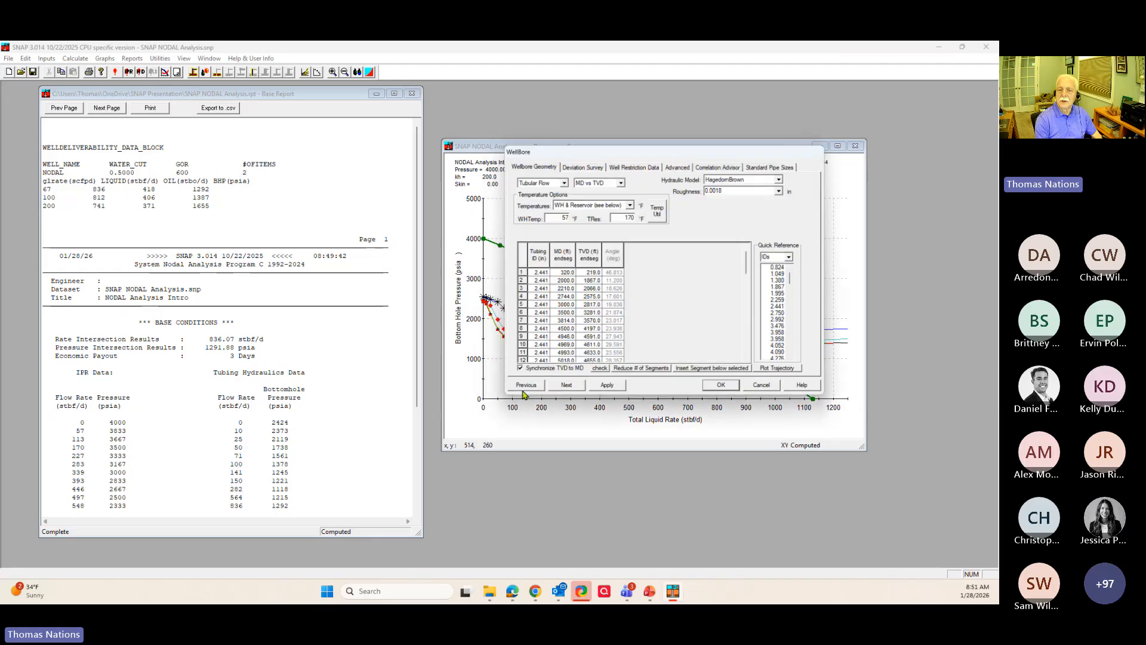
left_click(524, 378)
left_click(523, 389)
left_click(523, 375)
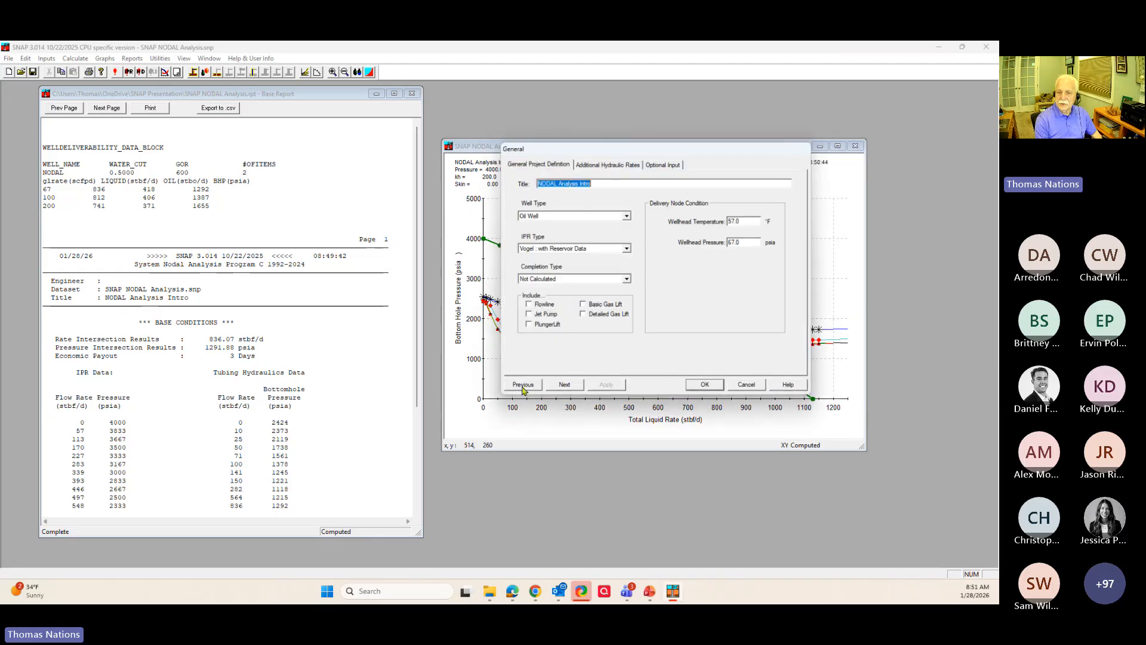
- Include Basic Gas Lift in the General project definition and set the lift gas injection depth to 5000 ft MD
left_click(584, 315)
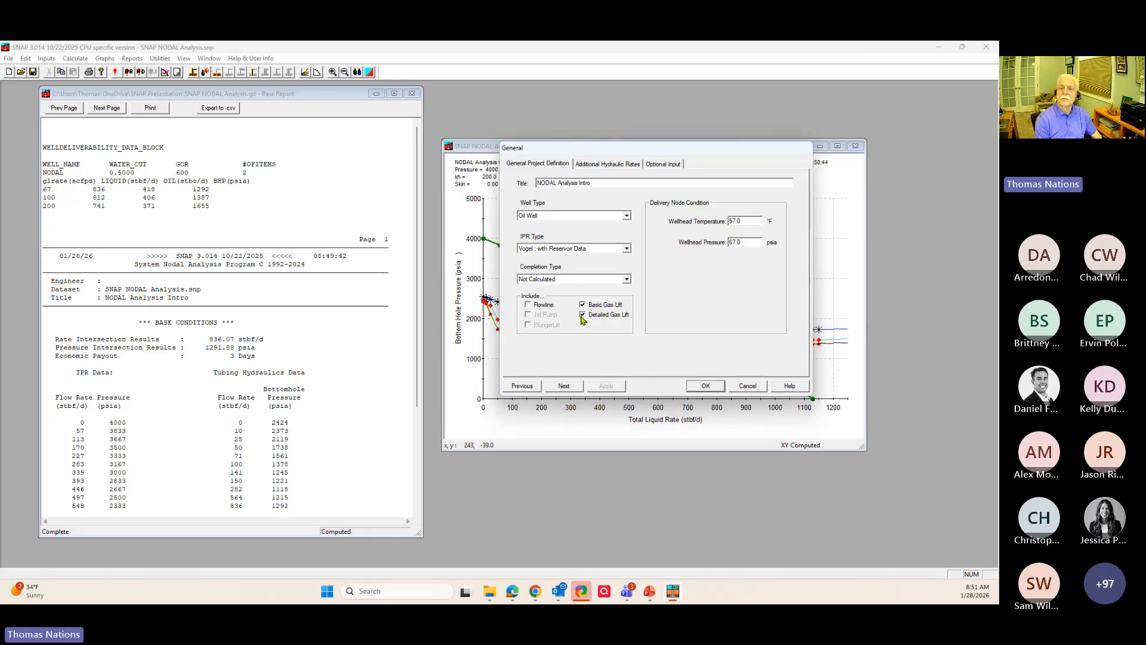
left_click(564, 387)
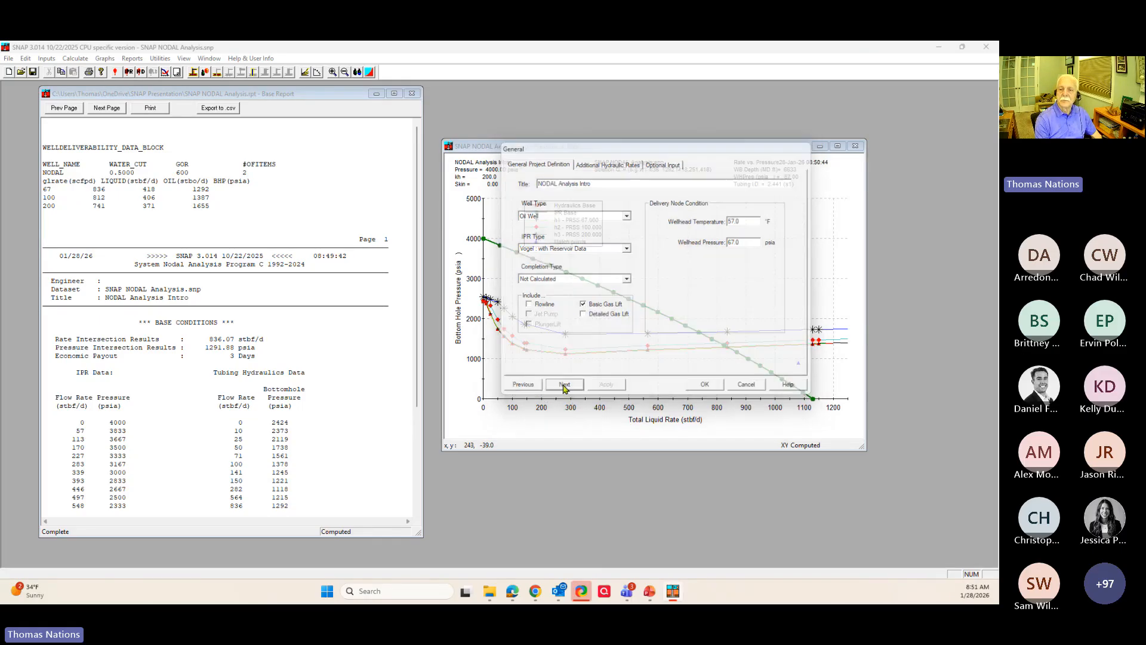
left_click(564, 375)
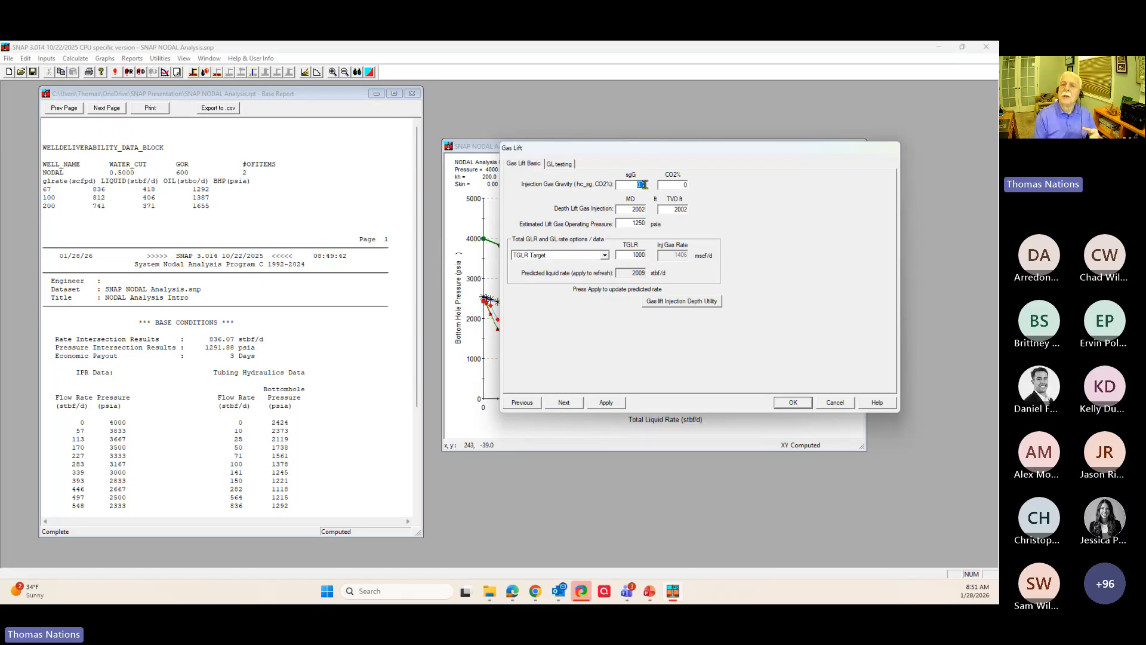
double_click(626, 208)
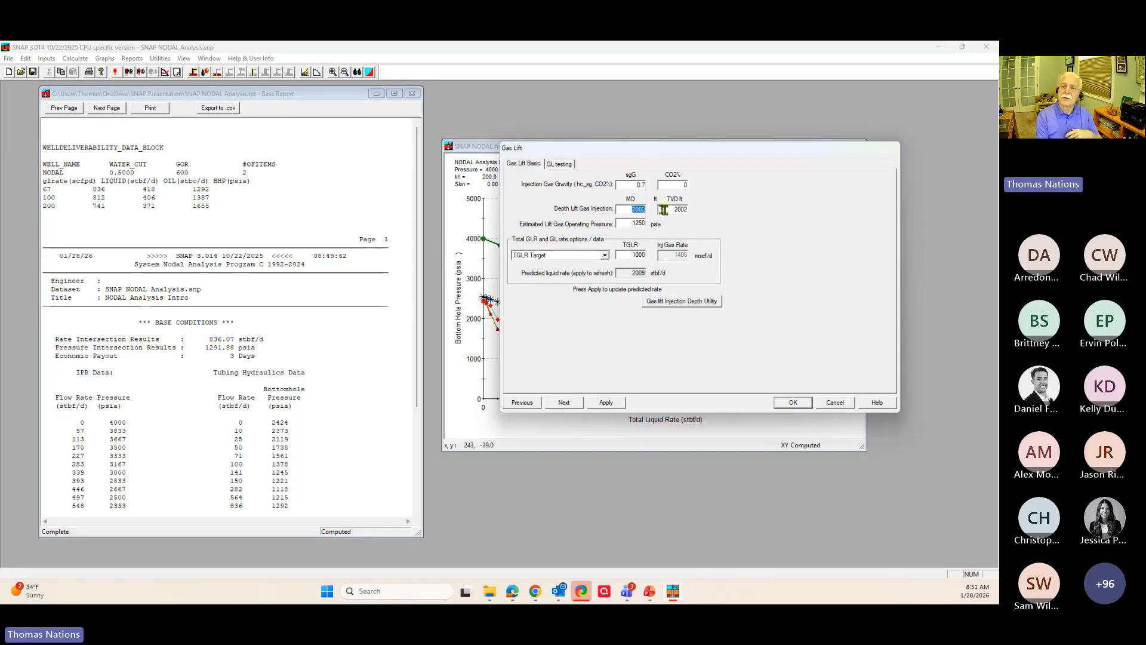
type("5000")
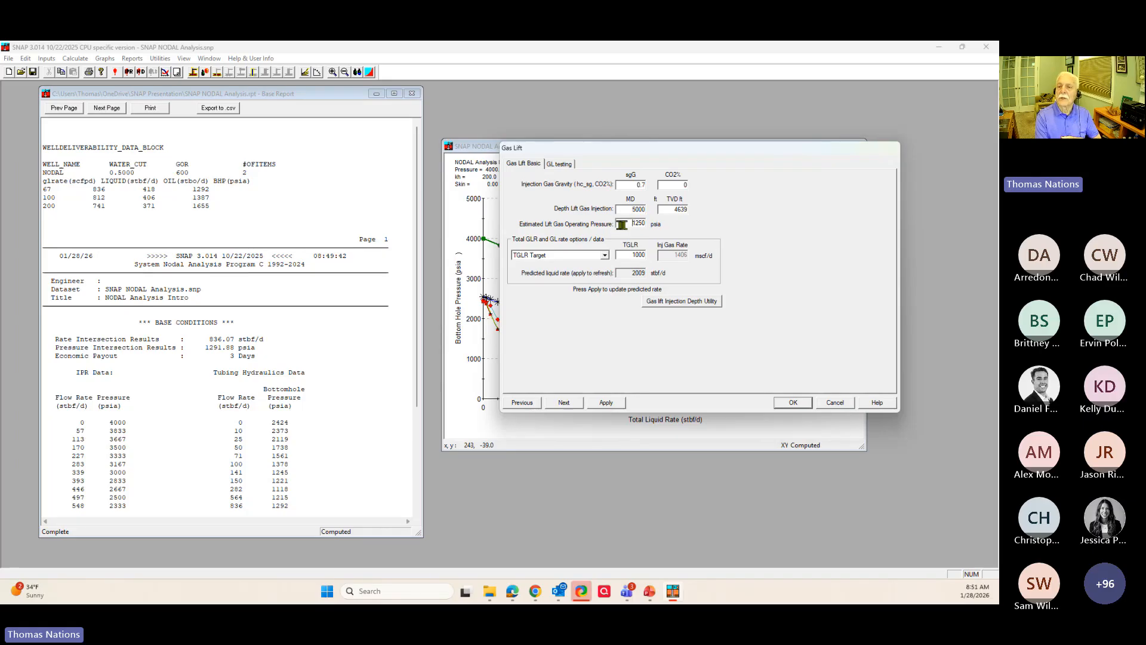
- Switch the gas lift rate option to Injection Gas Rate, set it to 1000 mscf/d, and update the predicted liquid rate
left_click(606, 256)
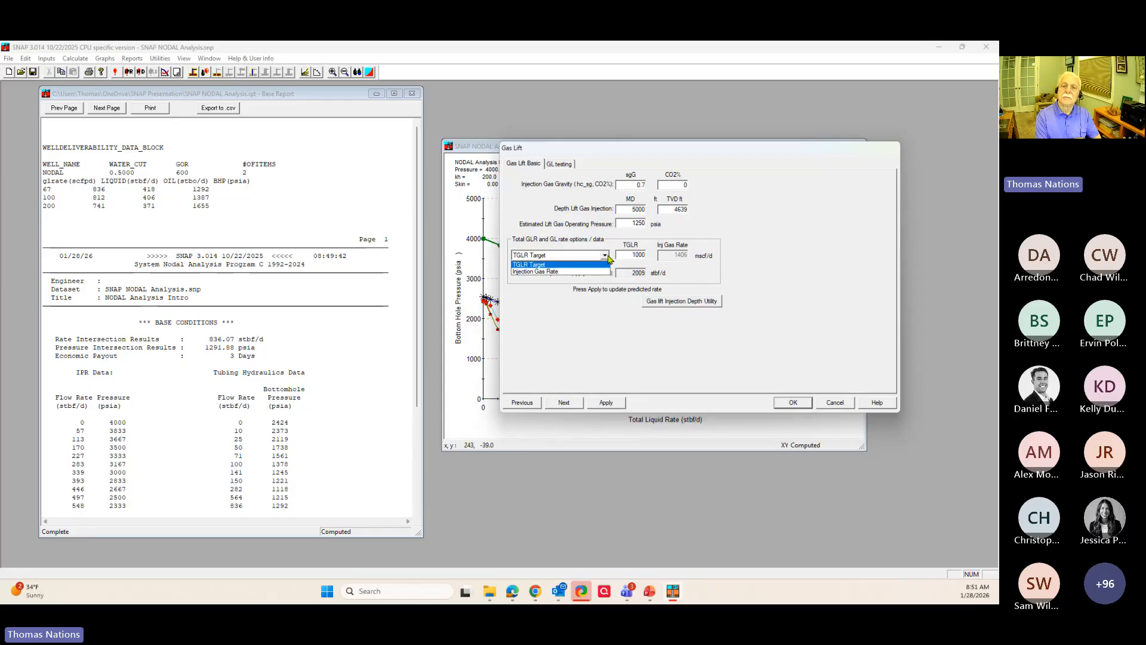
left_click(588, 272)
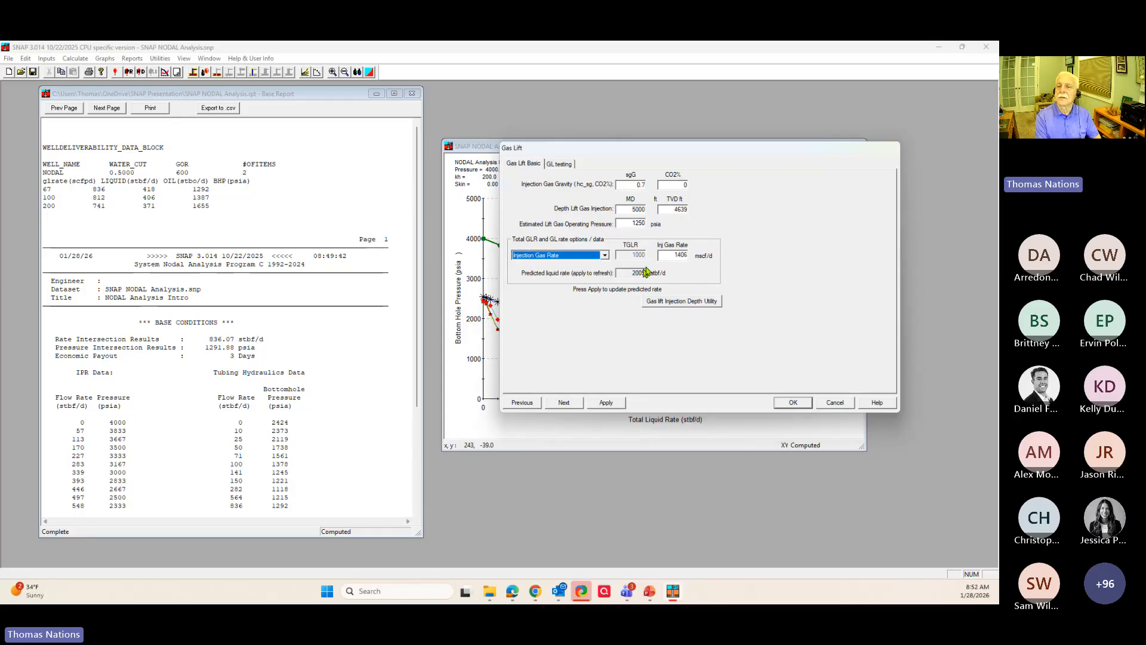
double_click(673, 255)
type("100")
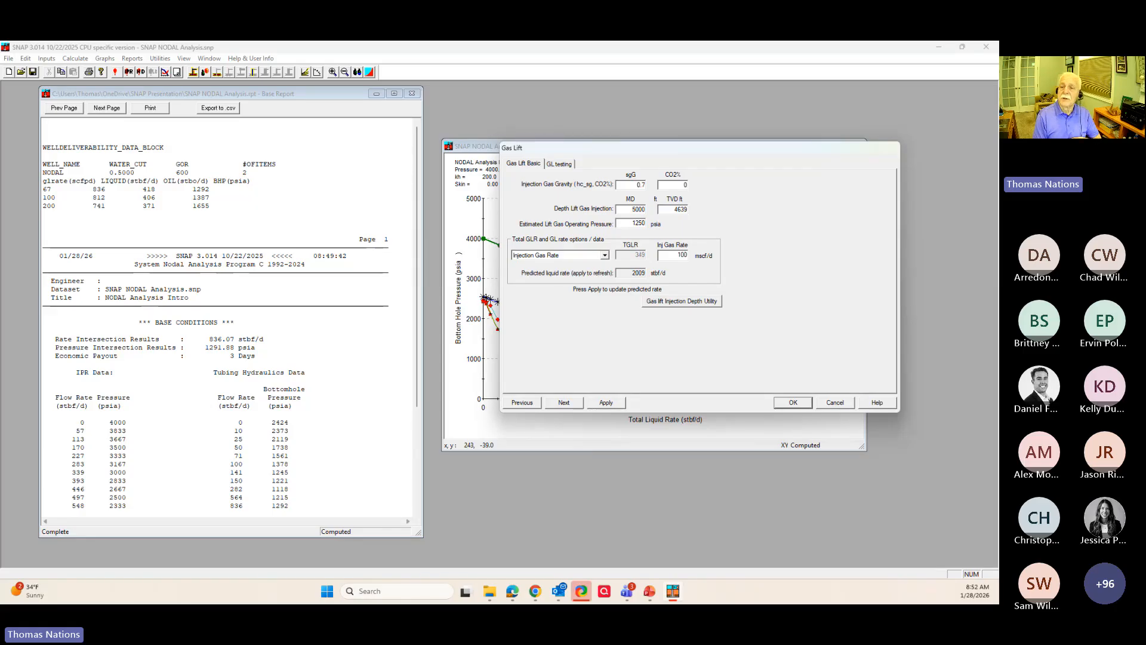
type("0")
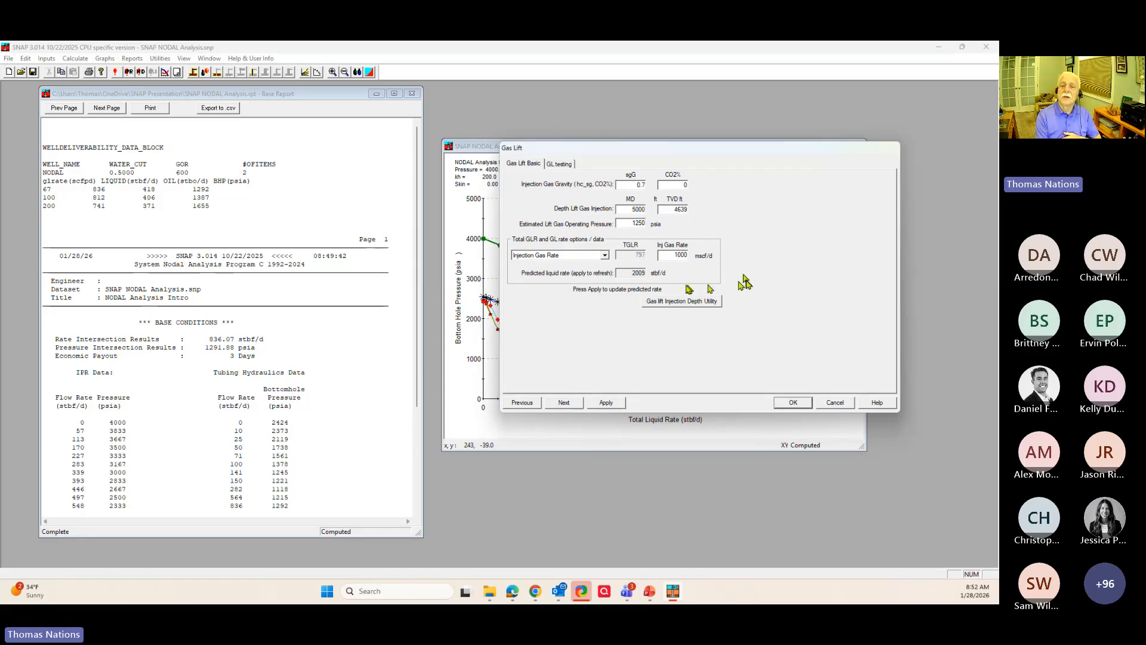
key("Tab")
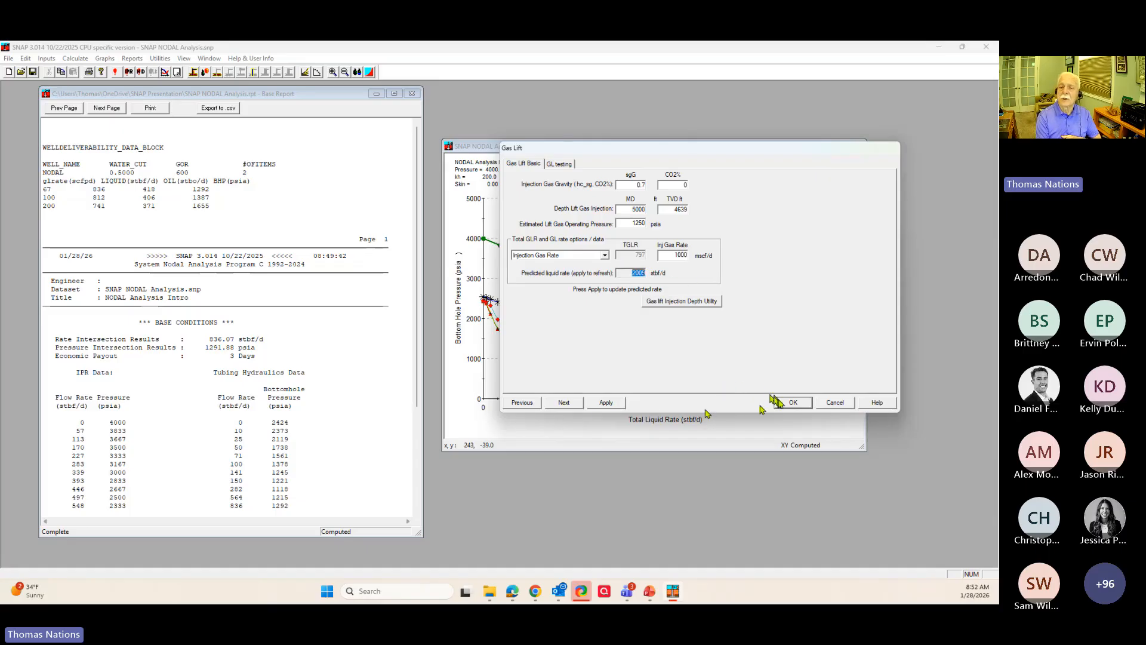
left_click(605, 403)
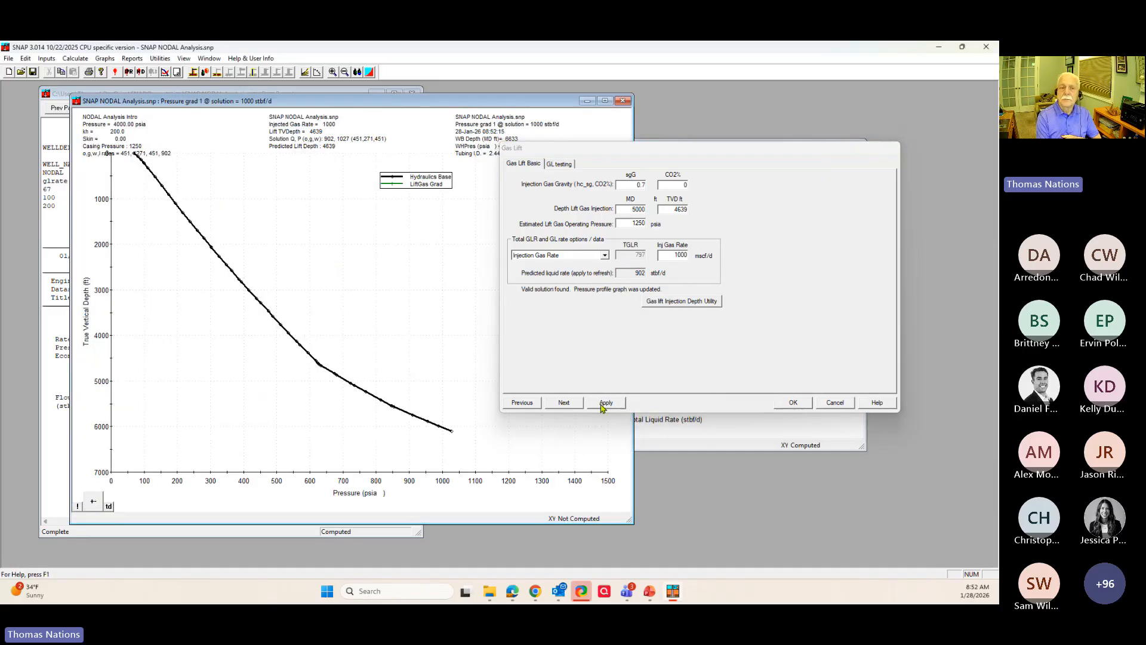
- Accept the gas lift data, shrink the pressure gradient plot with its legend clear of the LiftGas Grad curve, and close both gradient plots
left_click(793, 402)
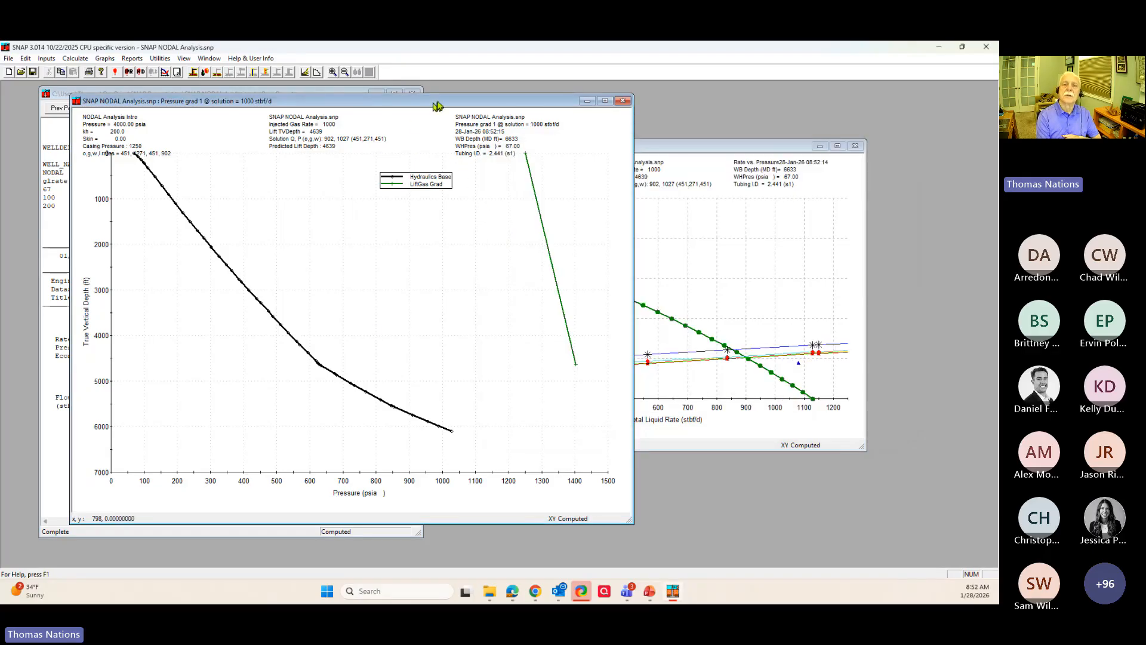
left_click_drag(434, 101, 612, 96)
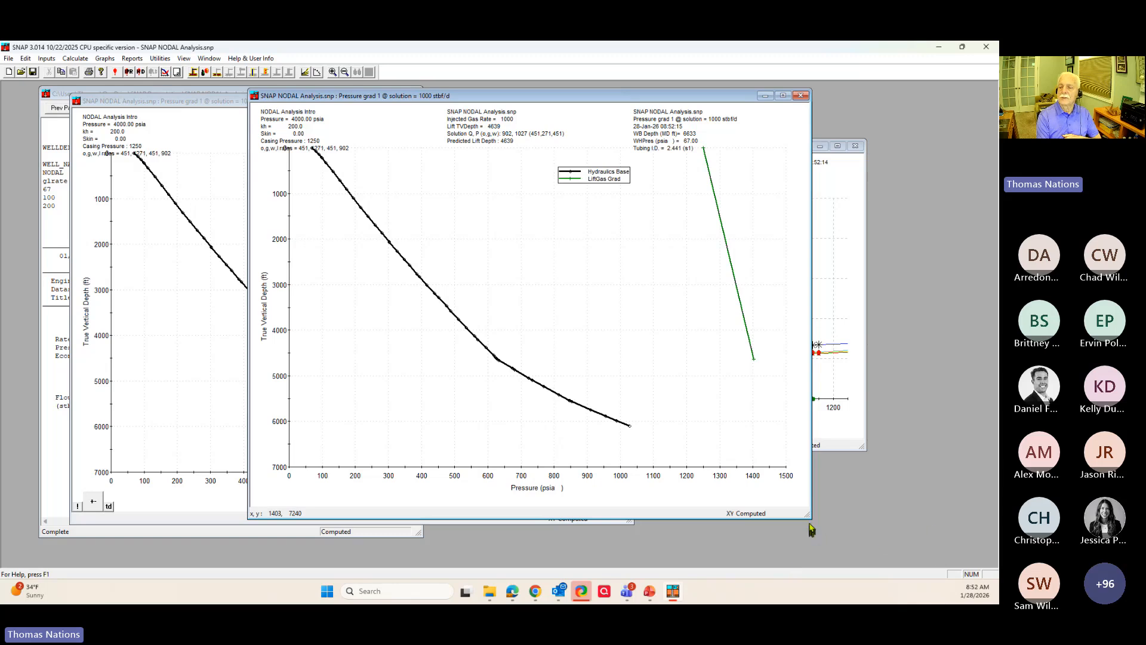
left_click_drag(808, 519, 648, 436)
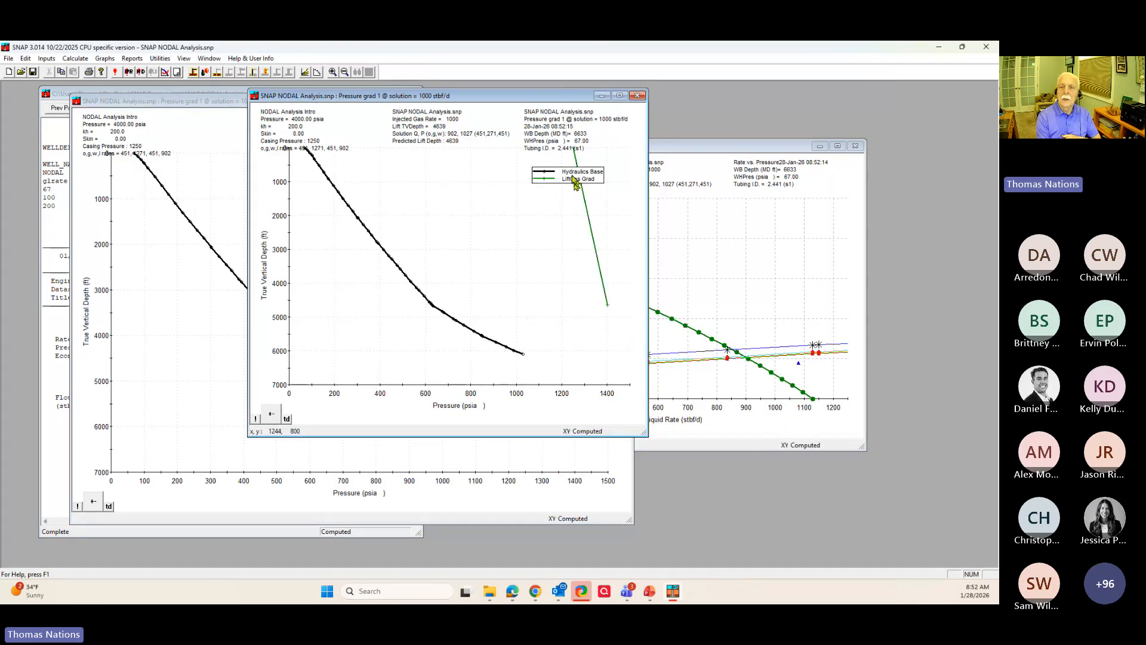
left_click_drag(469, 147, 442, 157)
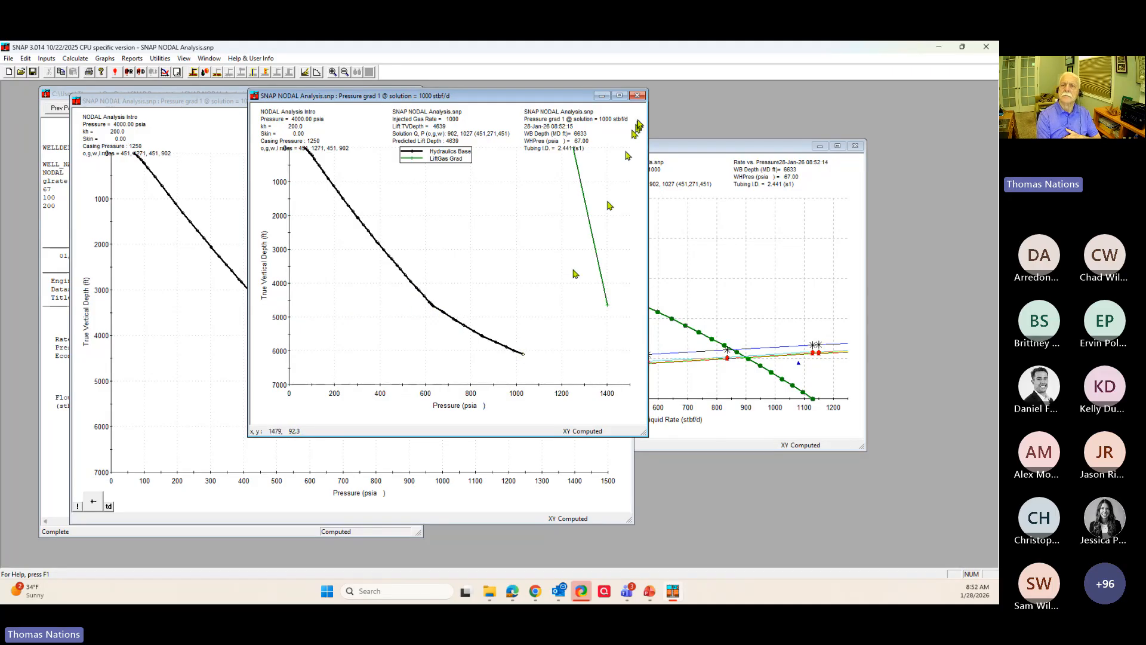
left_click(637, 96)
left_click(622, 101)
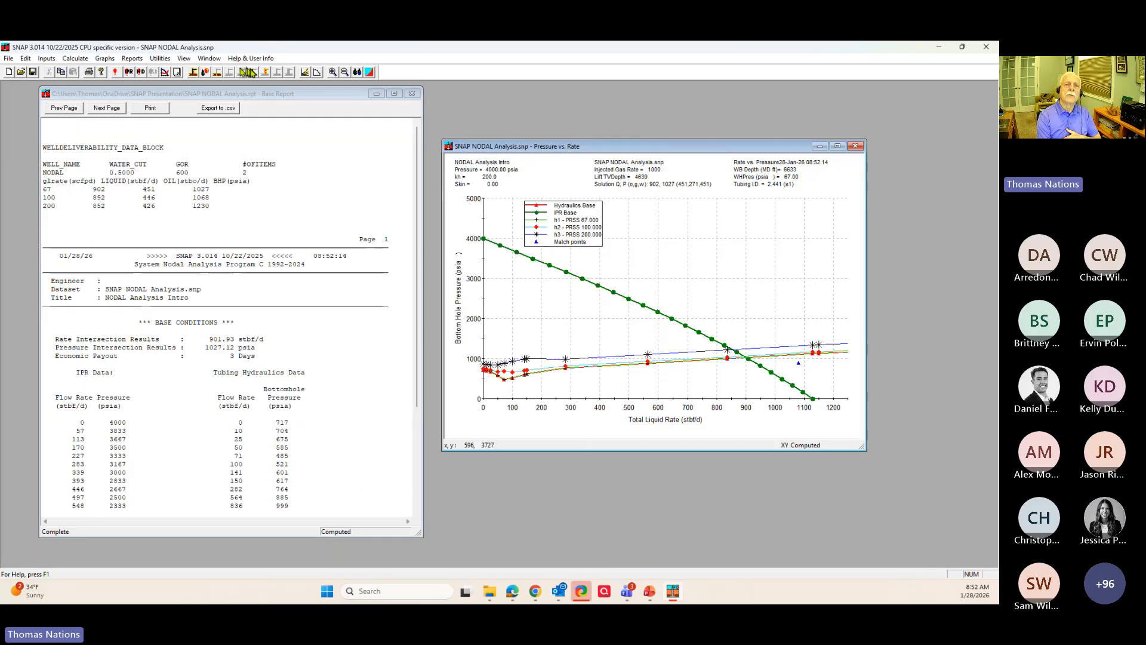
- Include Detailed Gas Lift in the General project definition and proceed through the inputs to the detailed Gas Lift data
left_click(192, 71)
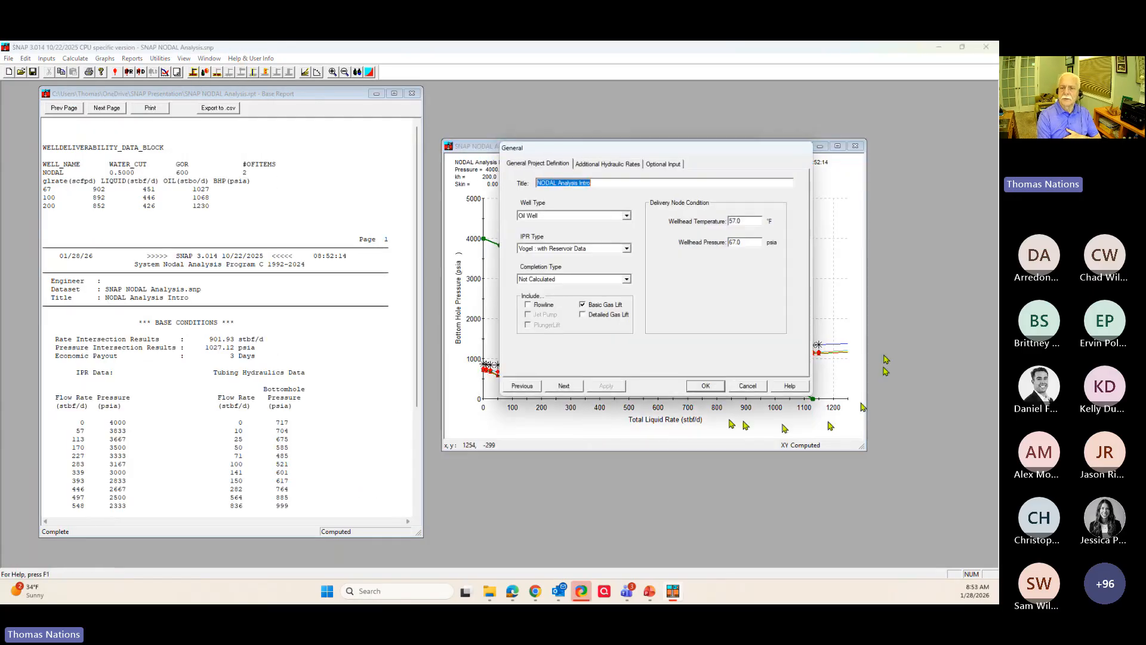
left_click(583, 315)
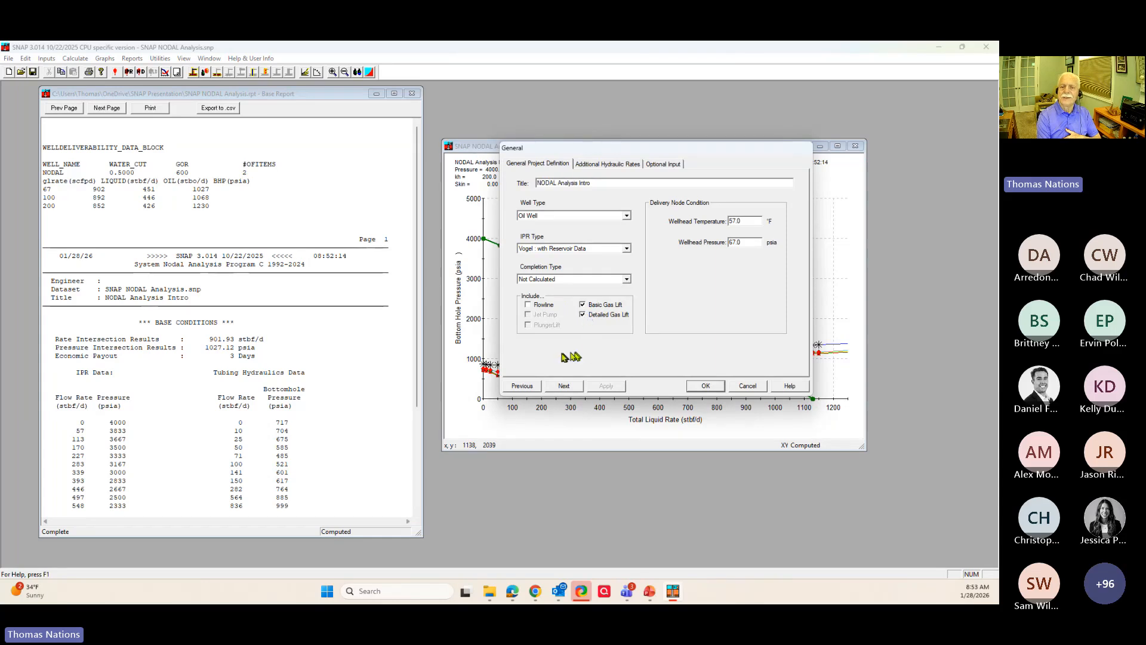
left_click(564, 386)
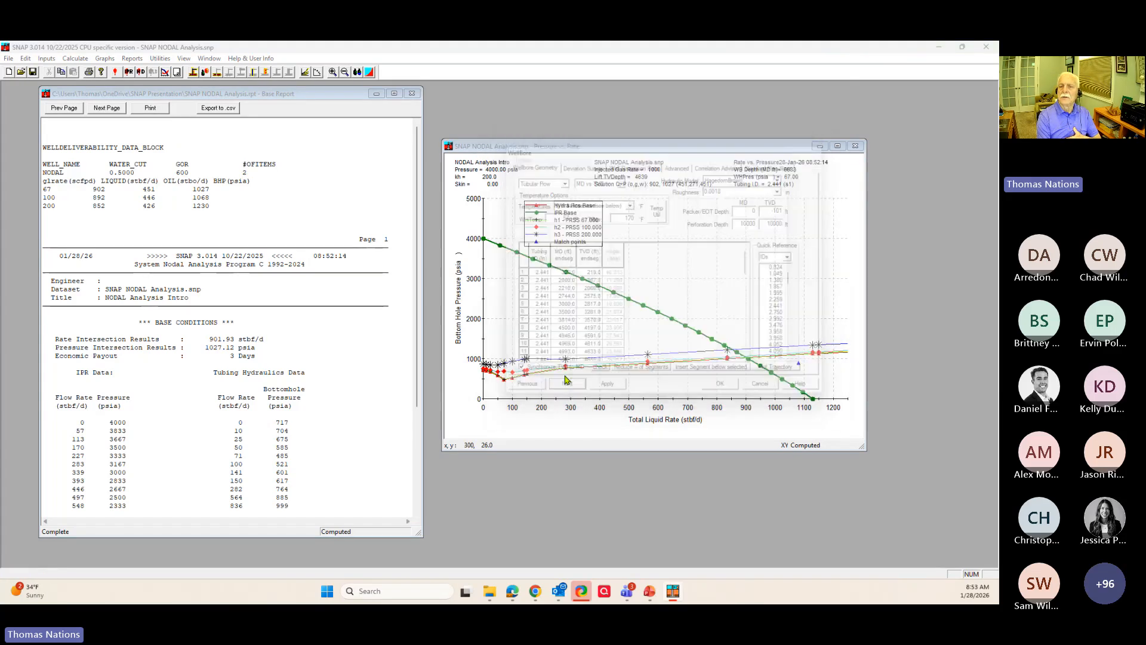
left_click(564, 375)
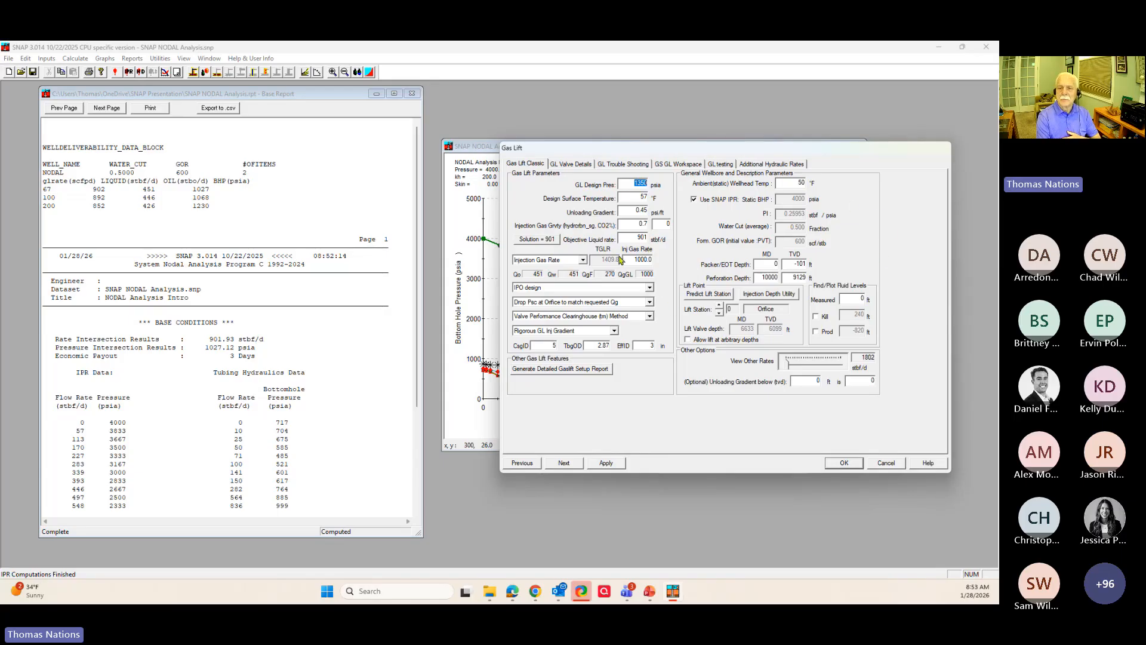
- Review the detailed gas lift valve details, trouble shooting, classic design and additional hydraulic rates data, and accept the inputs to view the design results
left_click(587, 166)
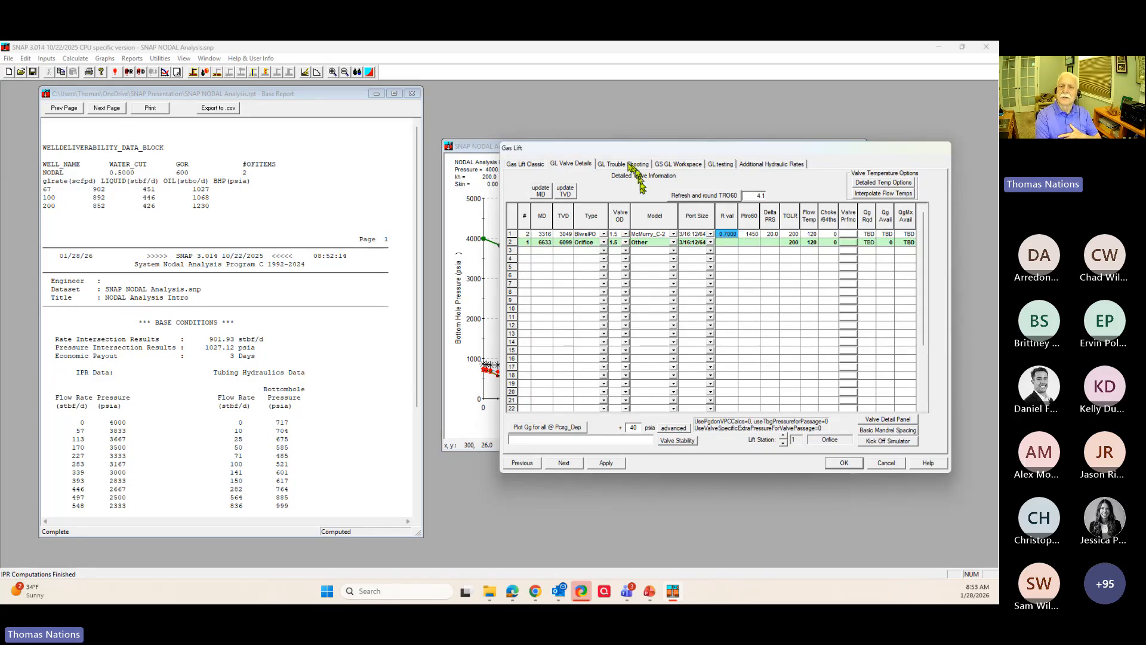
left_click(622, 165)
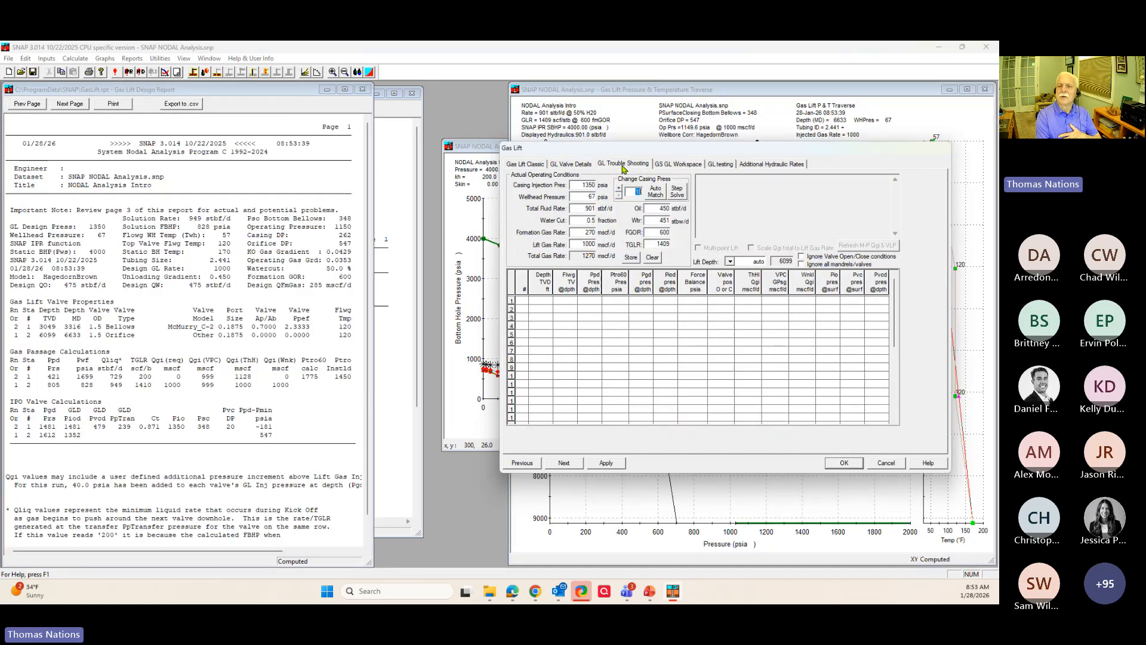
left_click(525, 164)
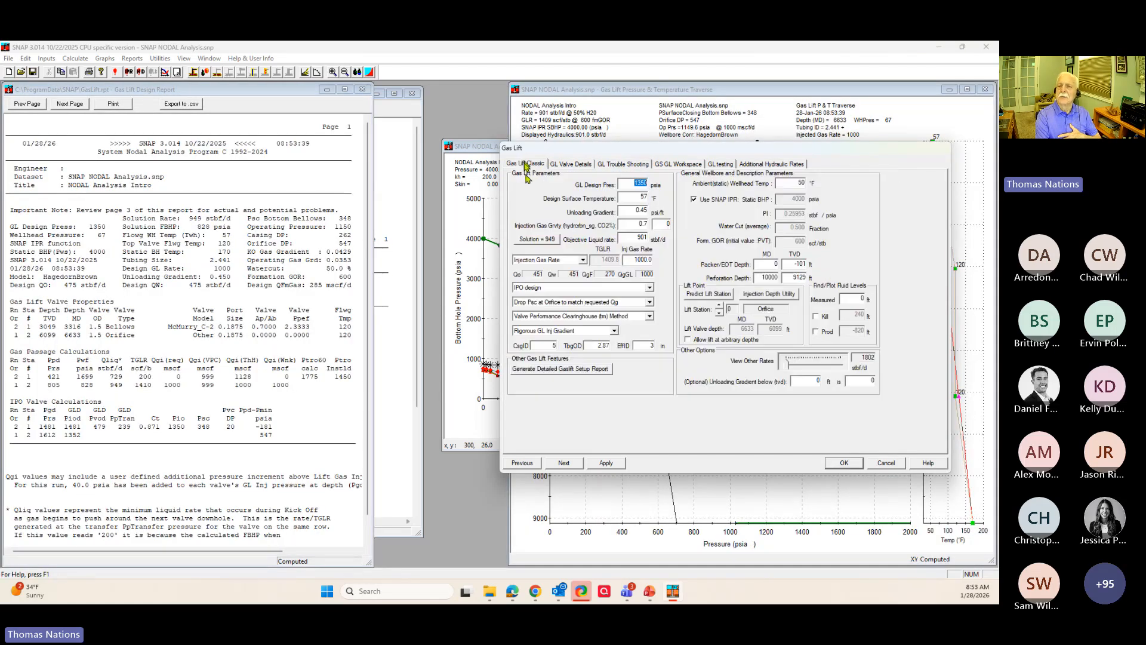
left_click(752, 165)
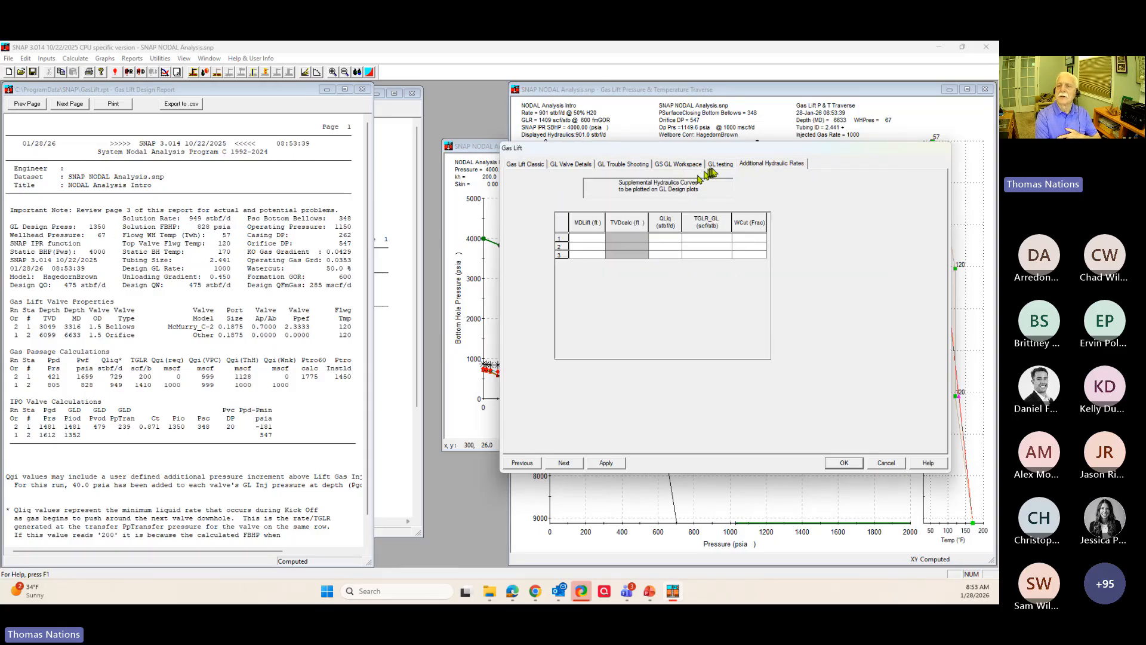
left_click(525, 163)
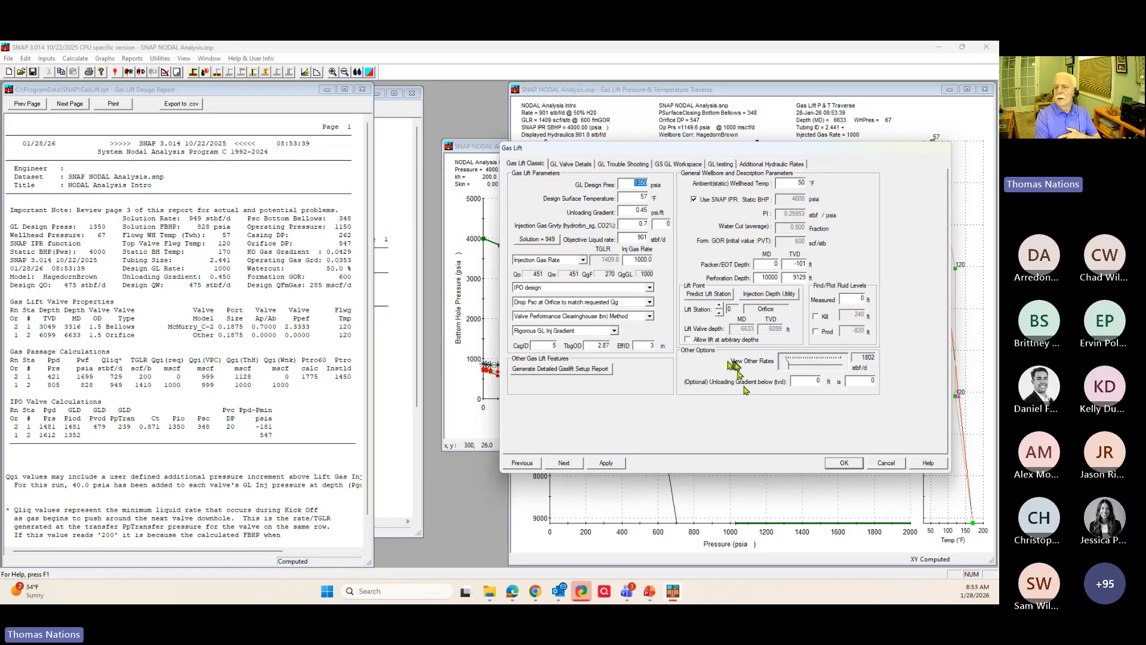
left_click(842, 464)
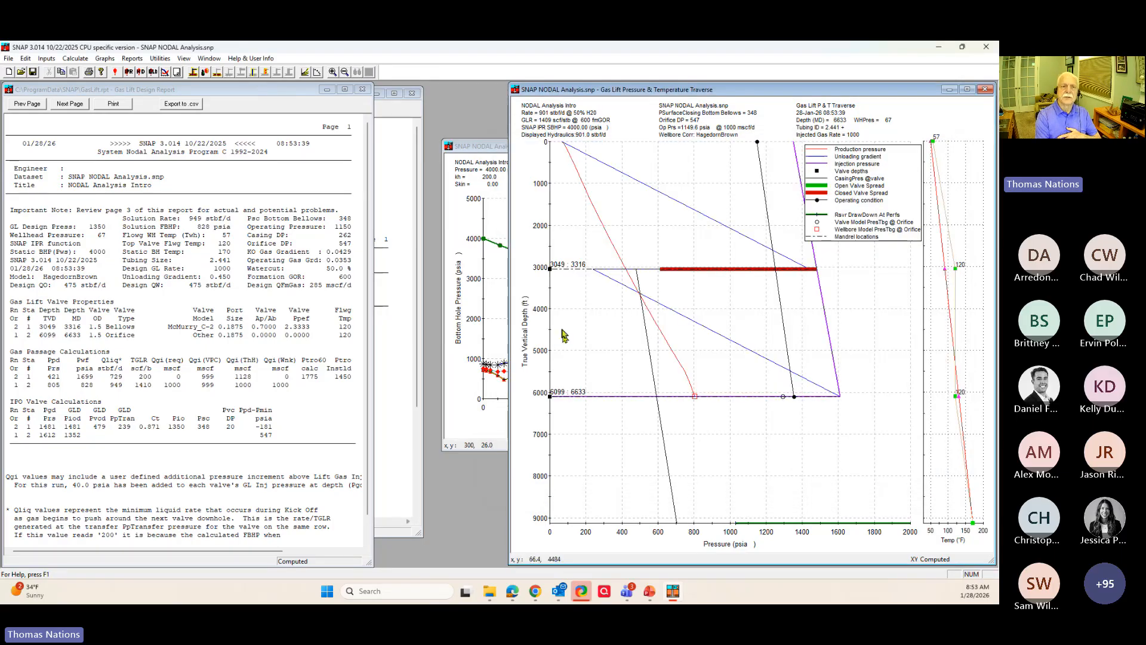
- Exclude both Basic and Detailed Gas Lift from the General project definition and close SNAP without saving the changes
left_click(193, 71)
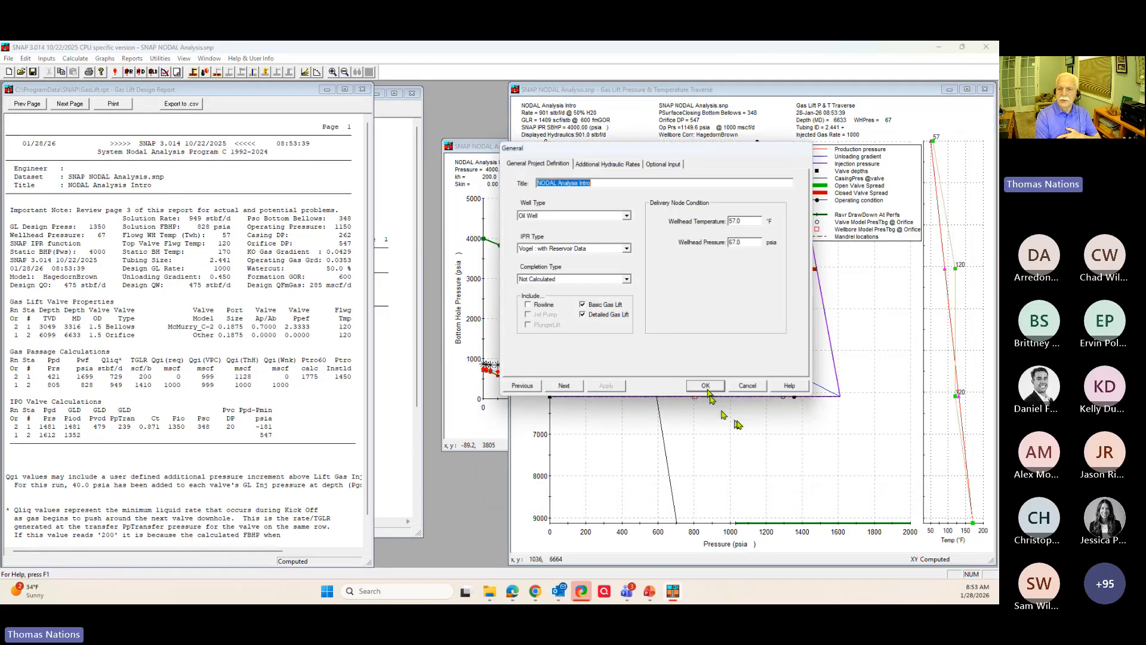
left_click(583, 316)
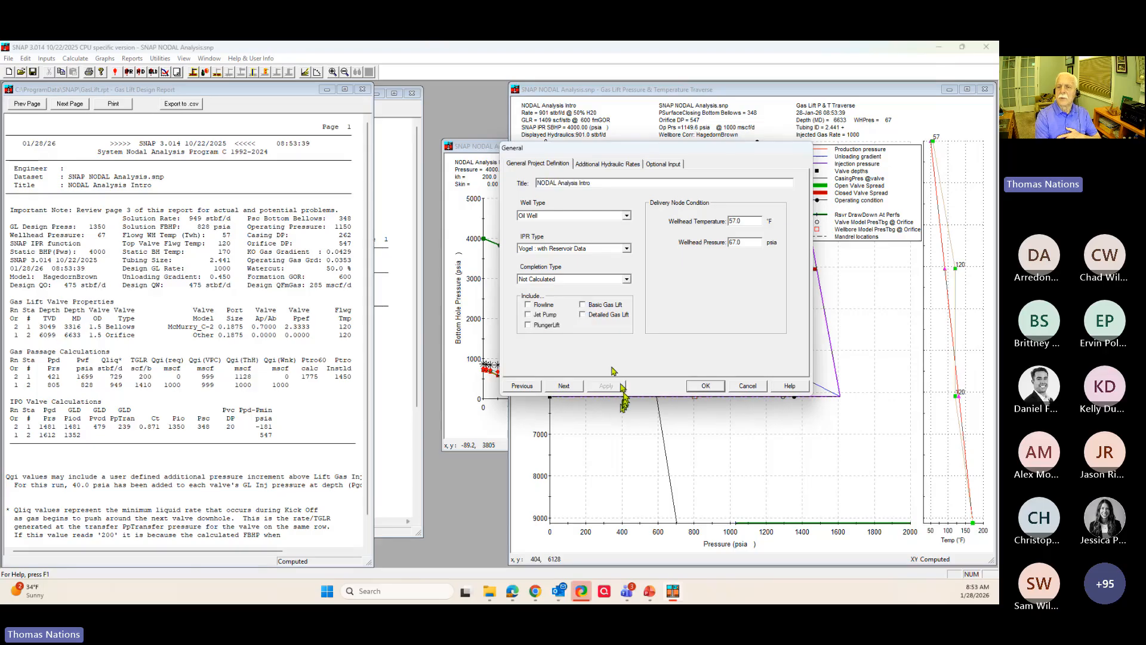
left_click(700, 387)
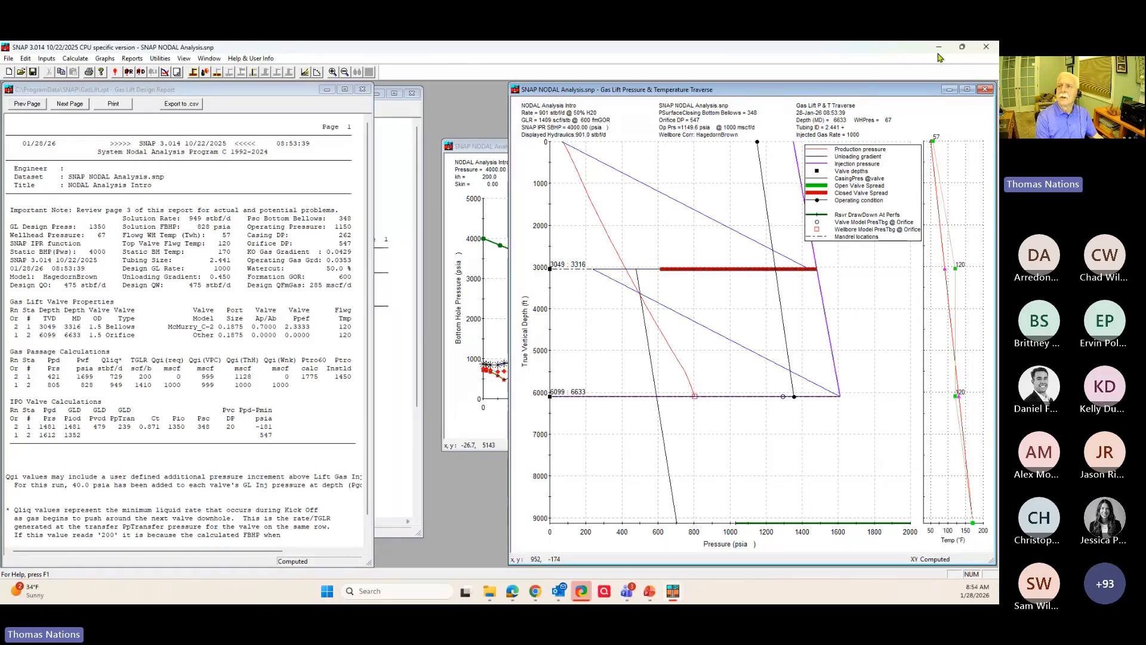
left_click(986, 46)
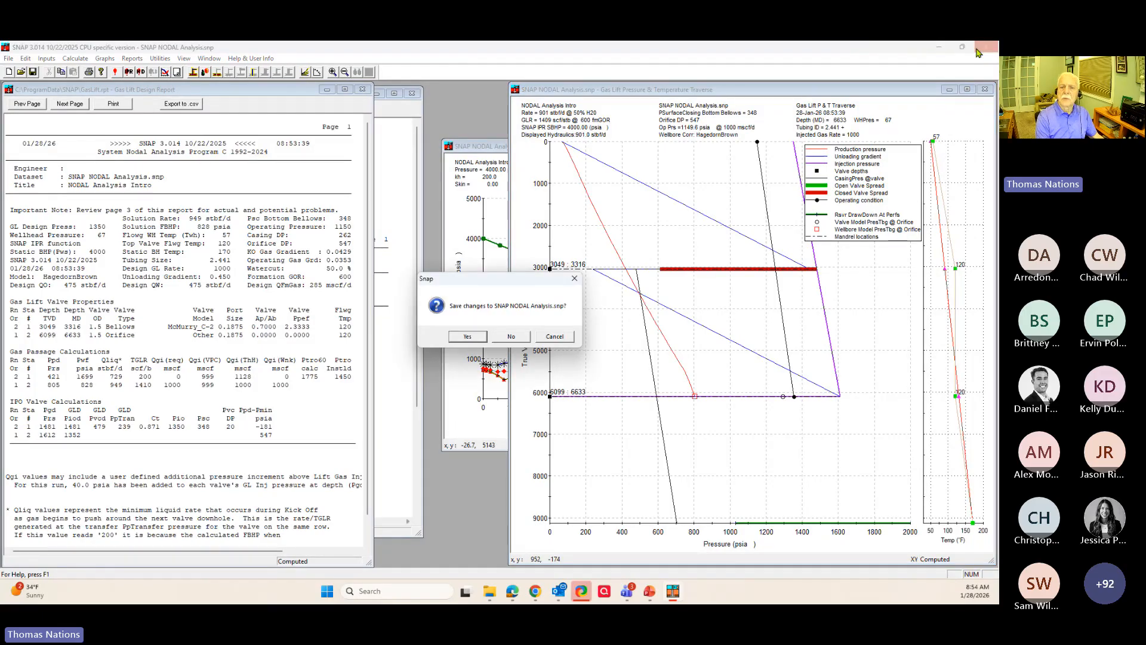
left_click(512, 336)
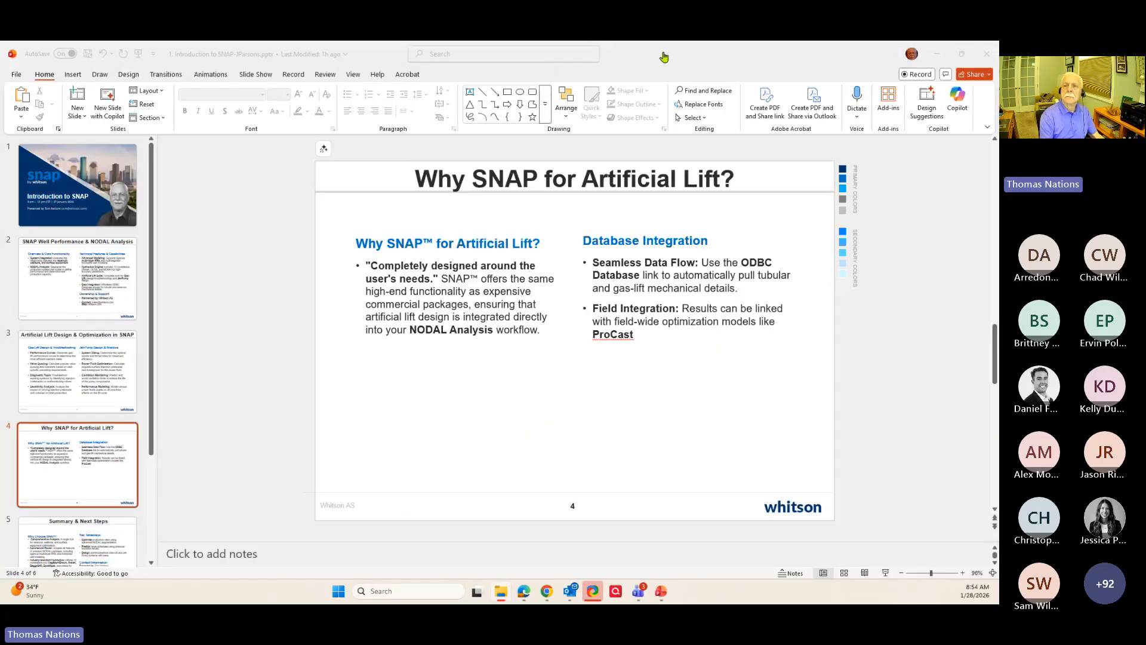
left_click(664, 57)
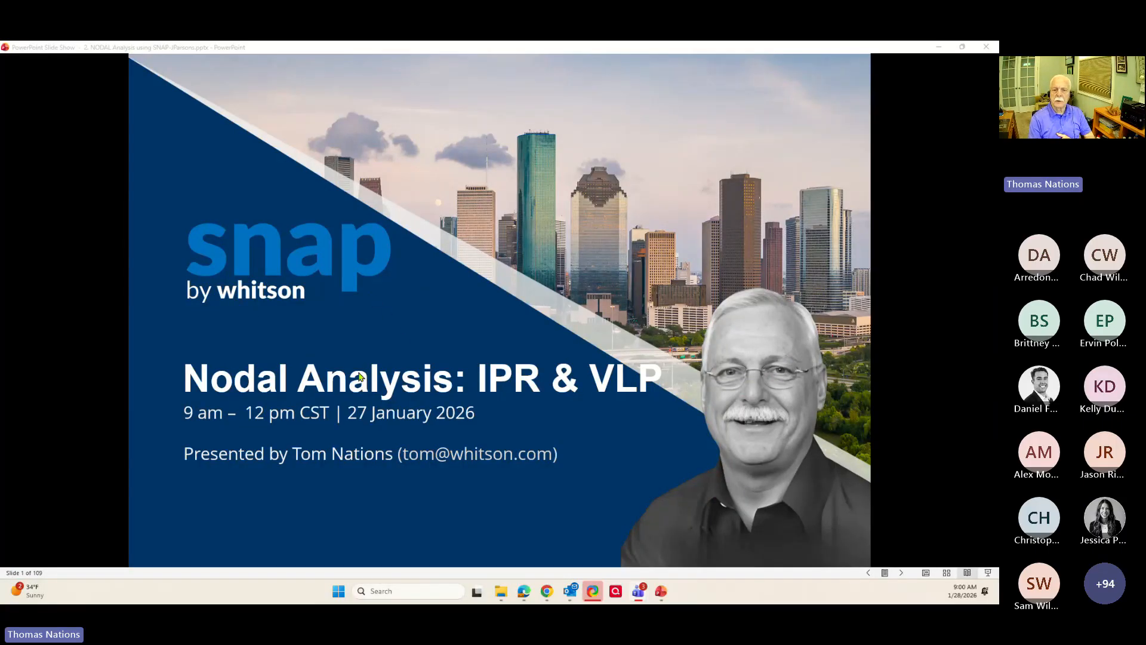
left_click(478, 319)
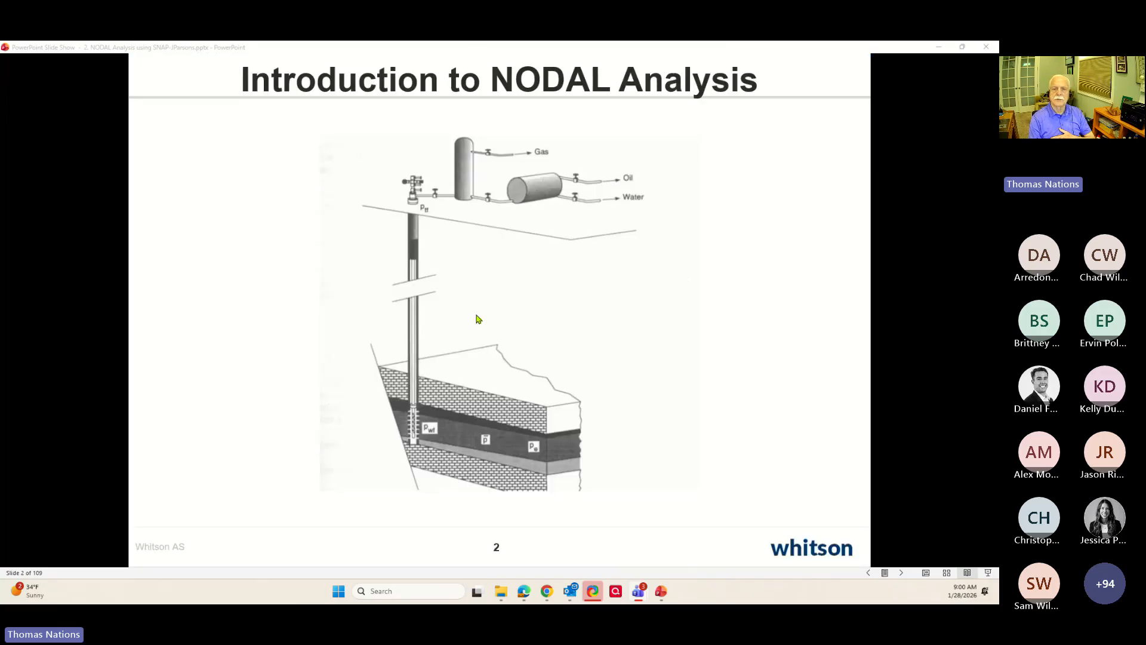
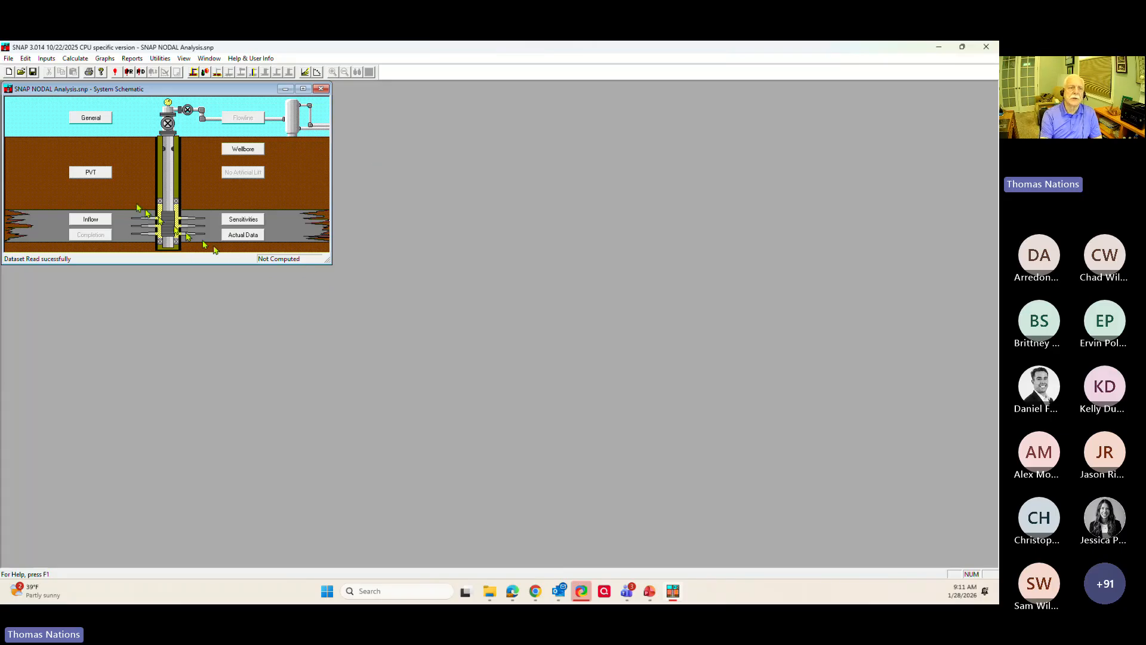
- Review the General, PVT and Wellbore Geometry inputs in sequence and highlight the deepest wellbore segment, ending at 6633 ft MD
left_click(93, 119)
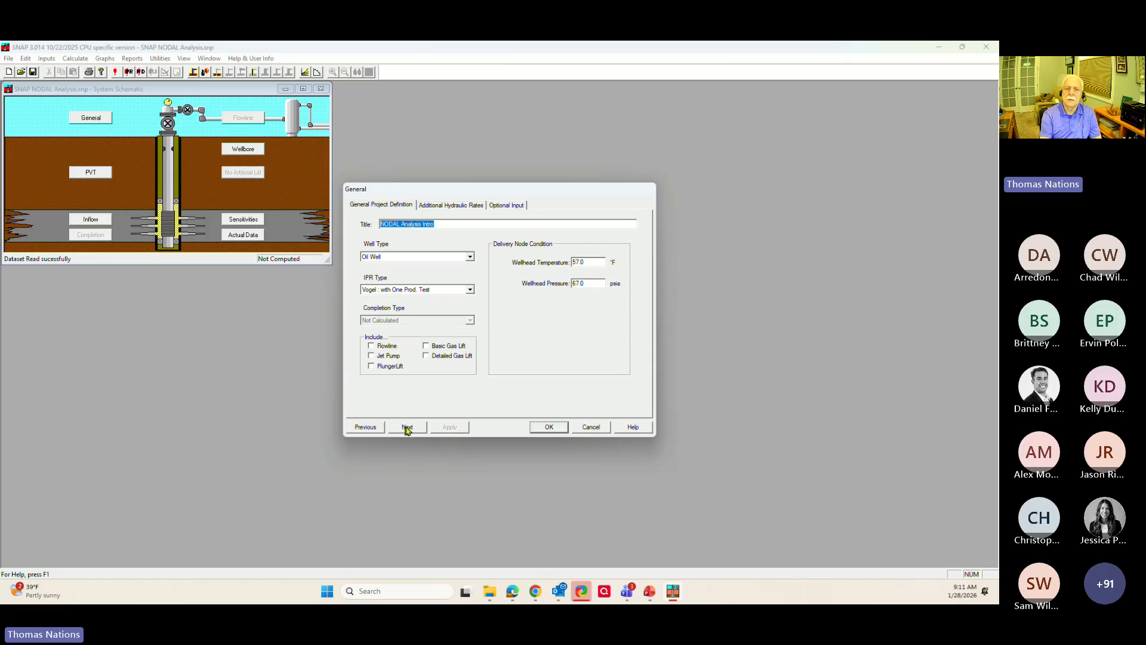
left_click(408, 427)
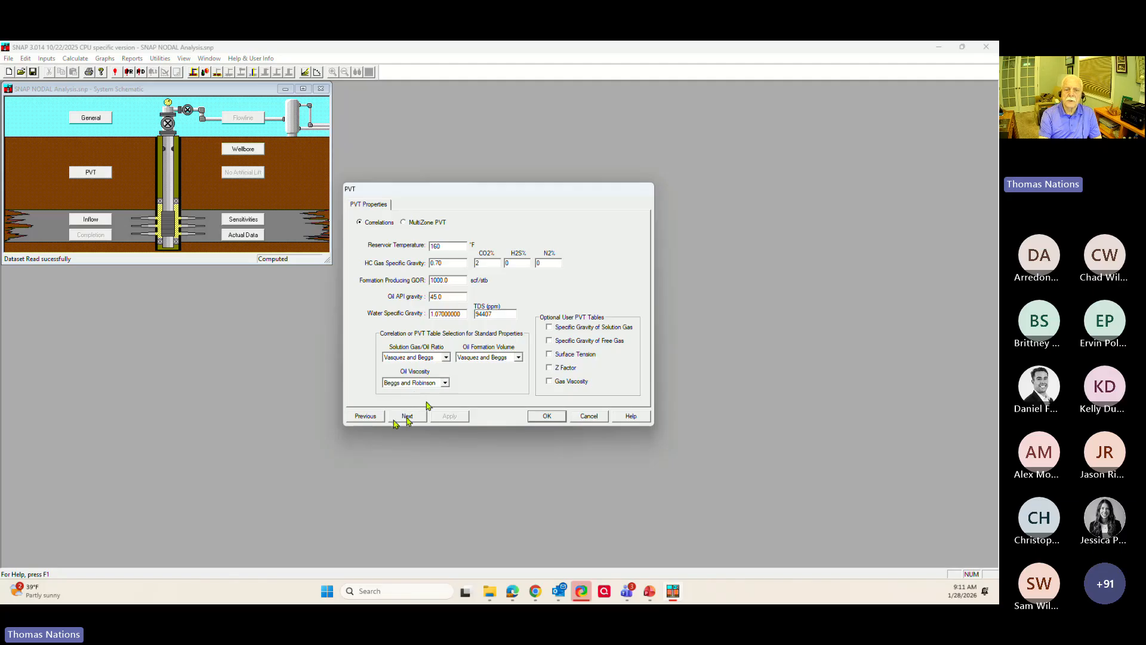
left_click(409, 418)
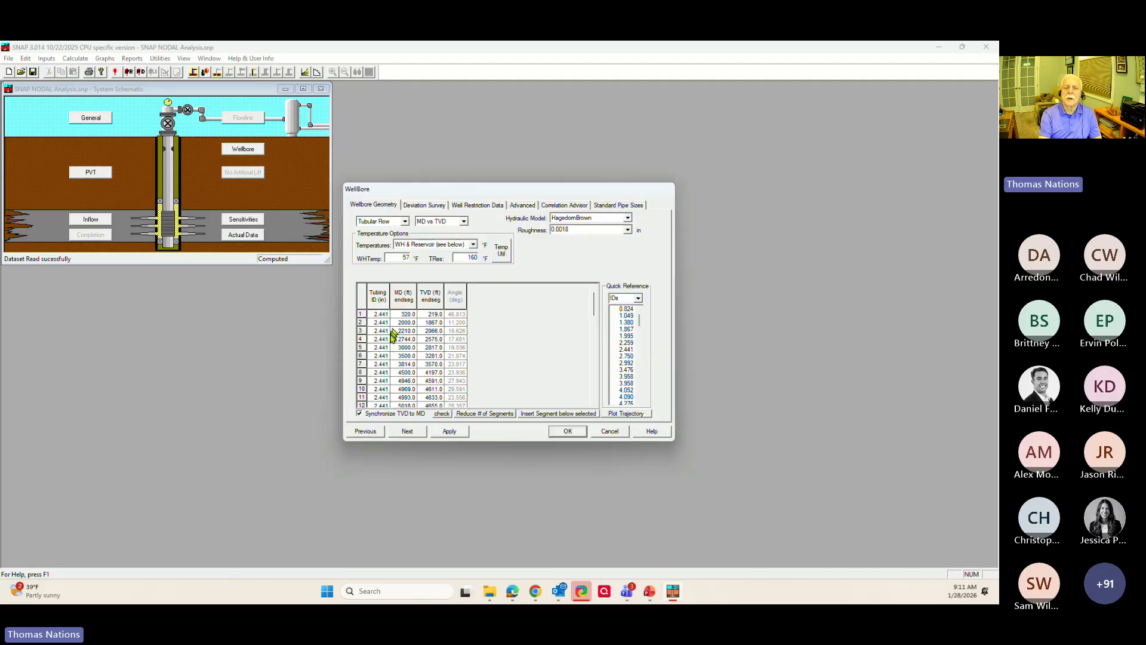
scroll(392, 338, "down", 4)
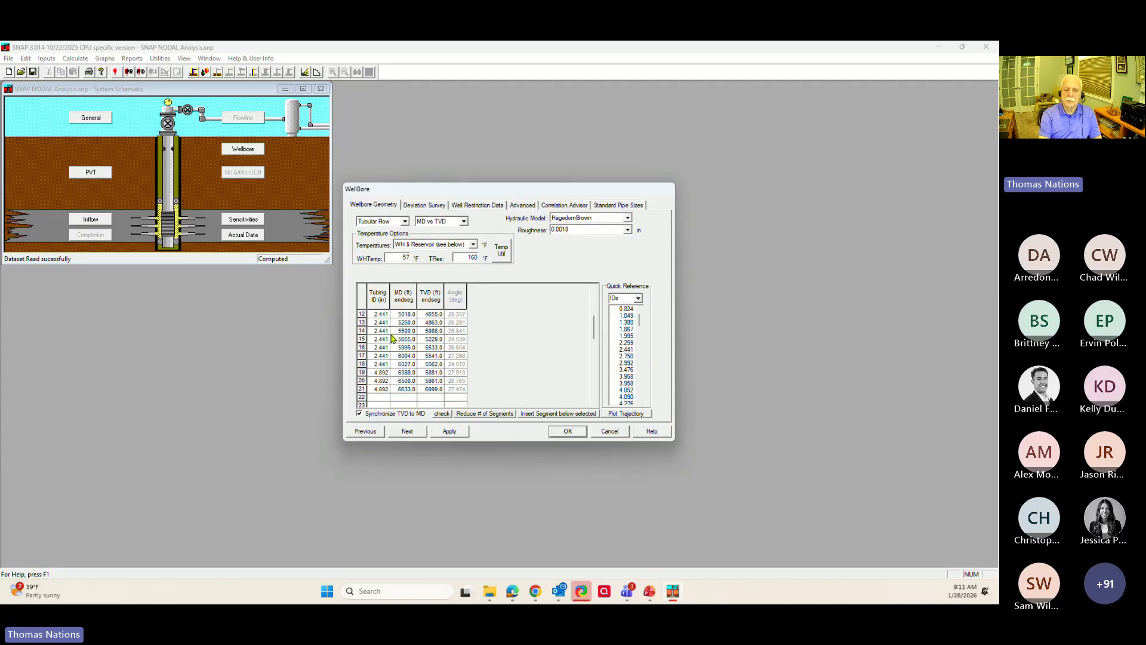
left_click(365, 388)
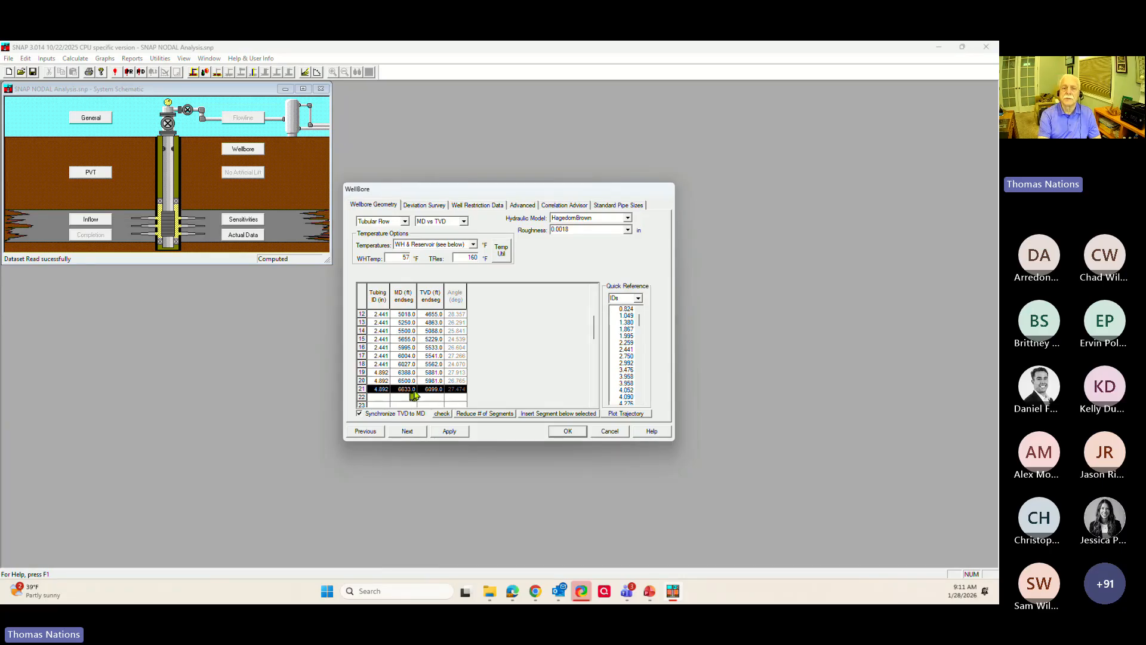
- Compare the Deviation Survey's MD and TVD points with the segments in the Wellbore Geometry table
left_click(424, 205)
left_click(385, 206)
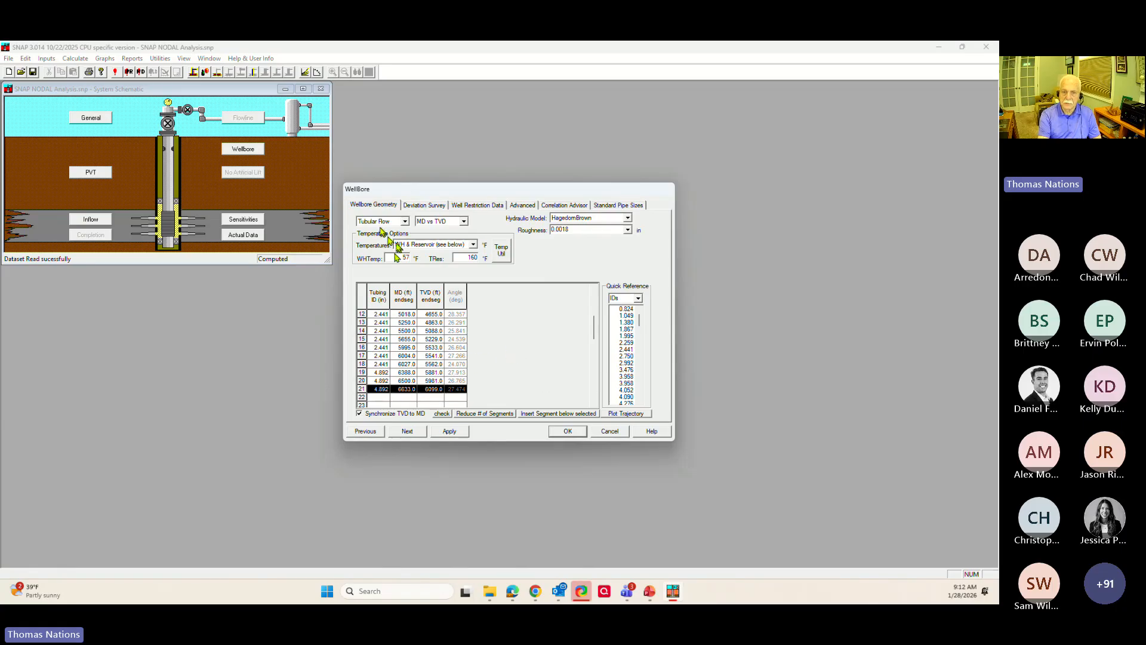
left_click(415, 205)
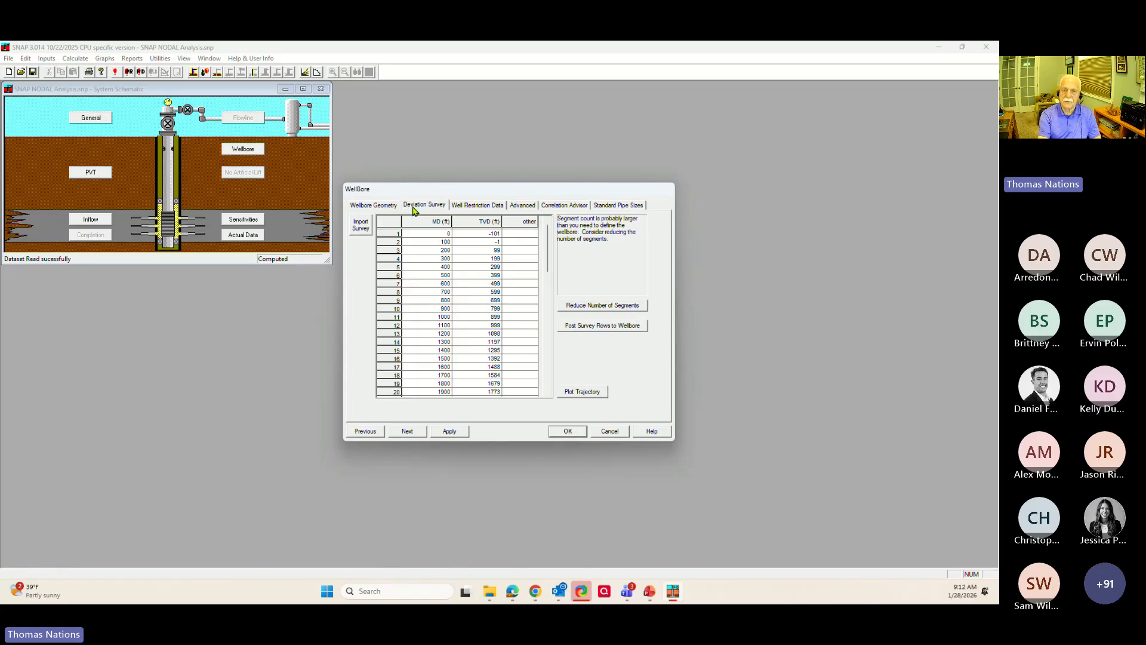
left_click(363, 205)
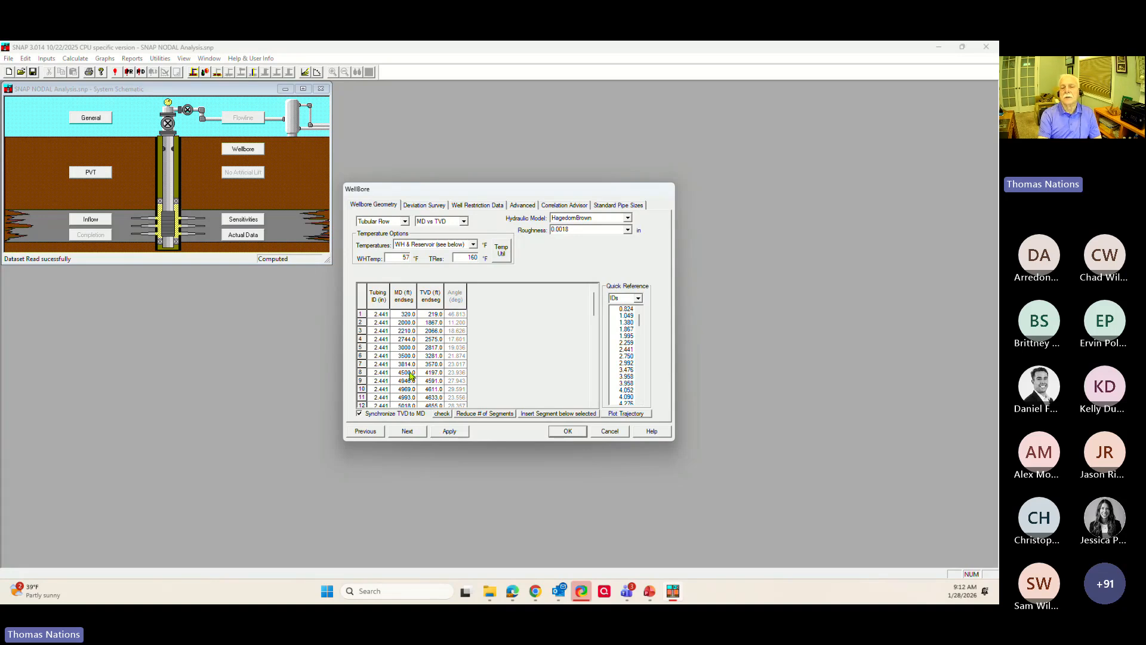
- Plot the wellbore trajectory, examine it side by side with the Wellbore Geometry segments, and close the plot
left_click(623, 413)
left_click_drag(608, 190, 316, 124)
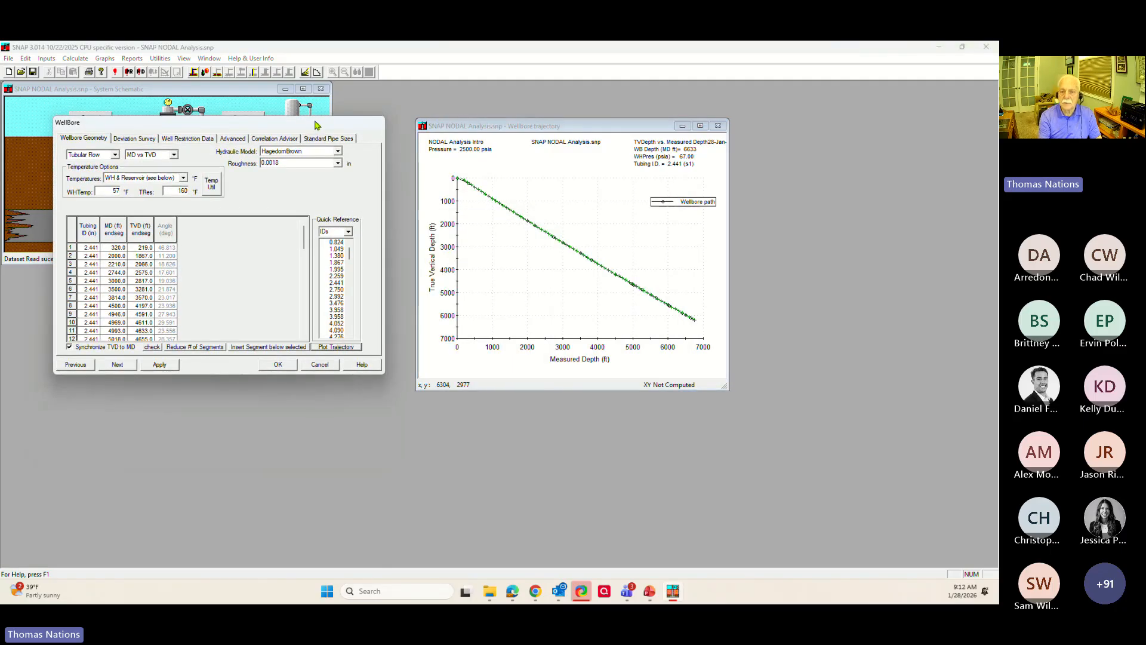
scroll(126, 276, "down", 4)
scroll(126, 276, "up", 4)
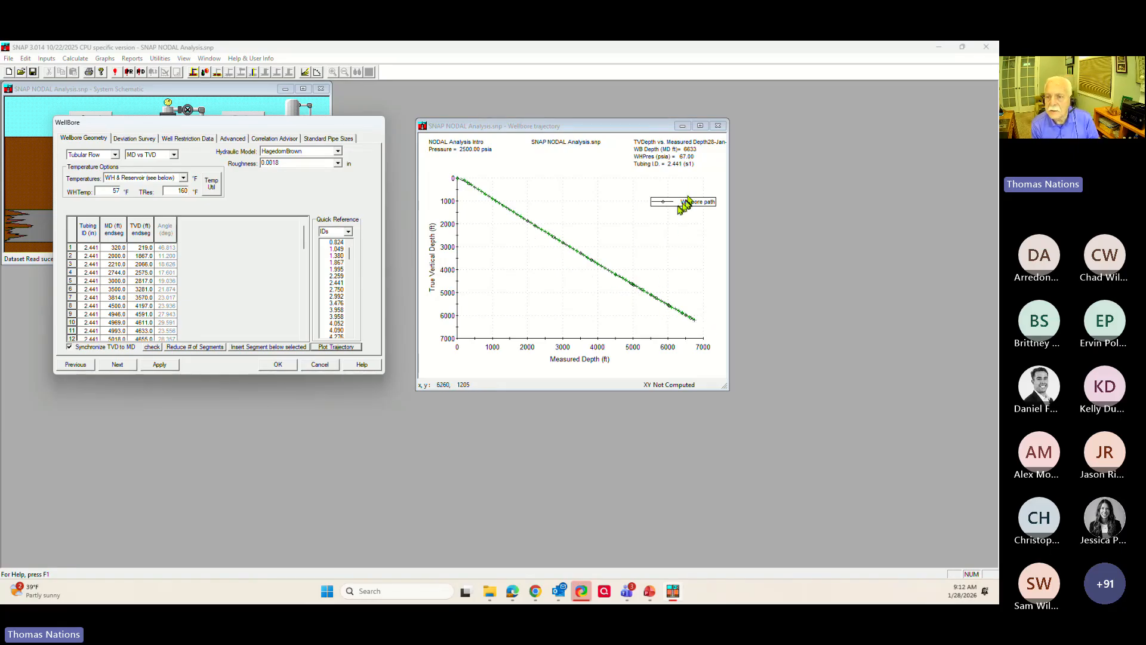
left_click(660, 205)
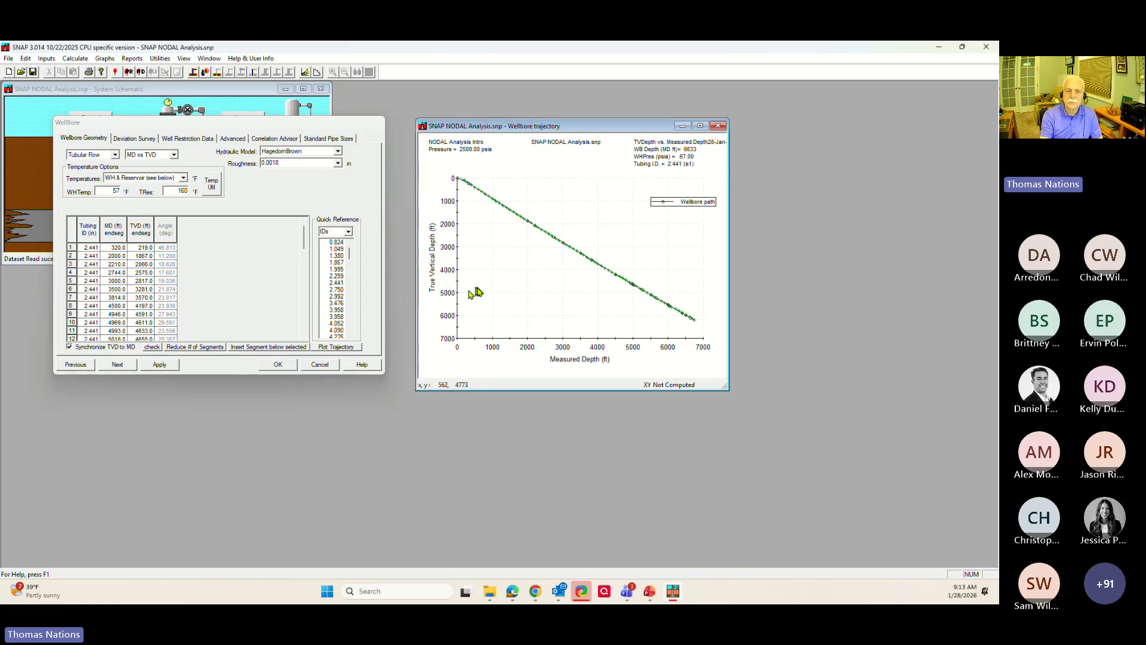
left_click(718, 125)
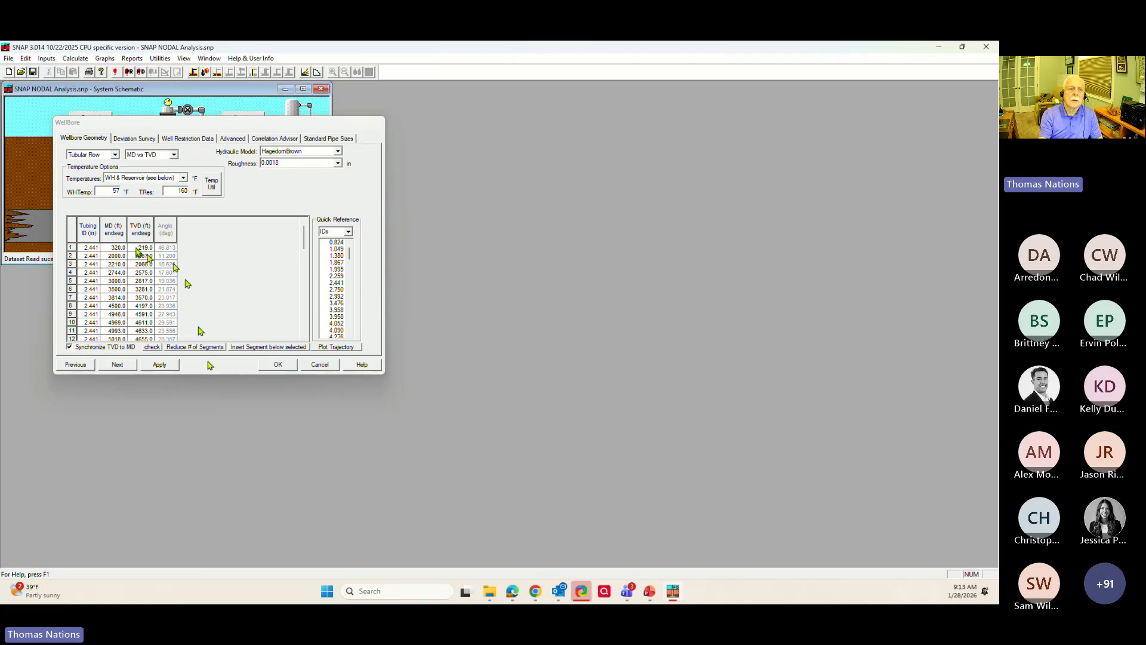
- Review the Inflow, Sensitivities and Actual Data inputs in sequence, then return to the System Schematic
left_click(117, 365)
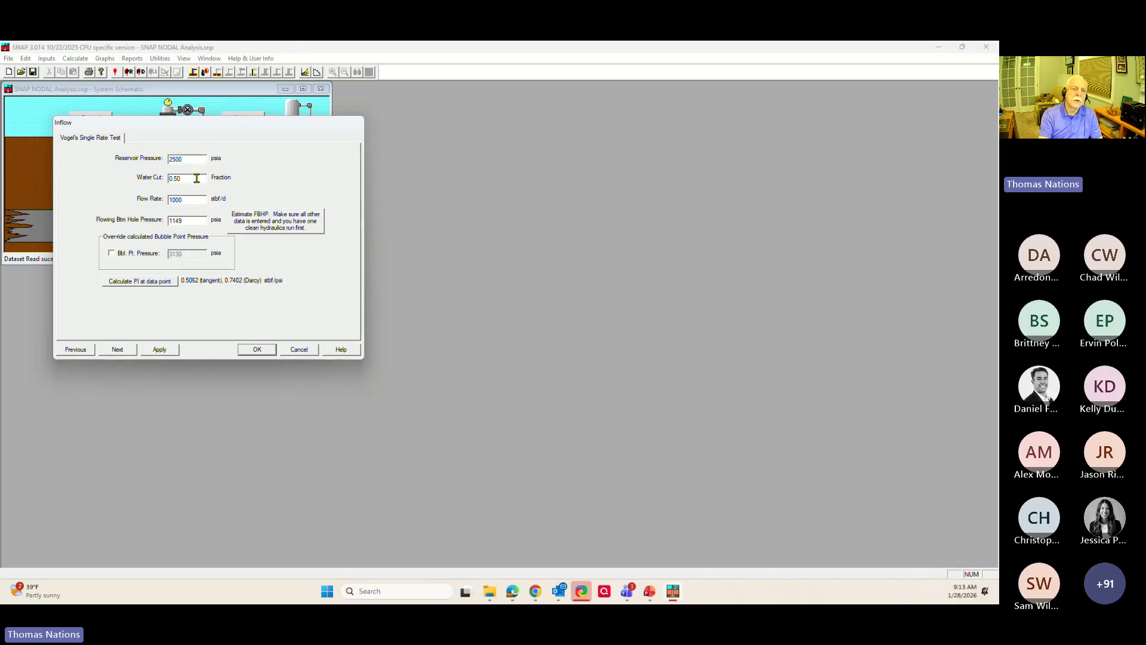
left_click(203, 201)
left_click(118, 350)
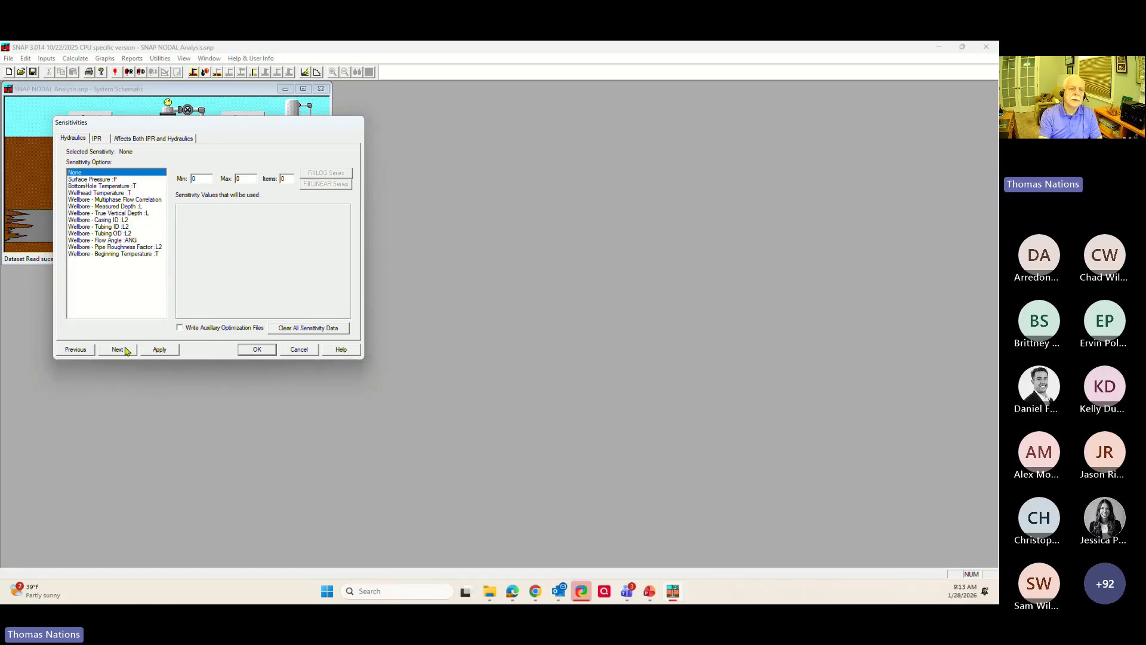
left_click(126, 350)
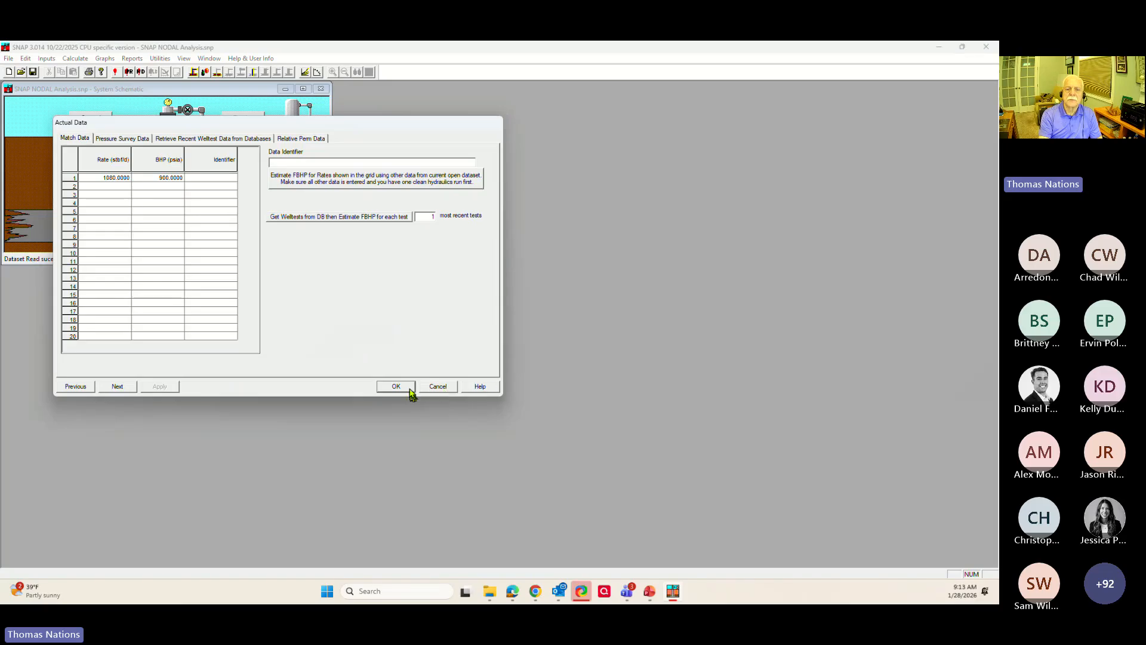
left_click(408, 389)
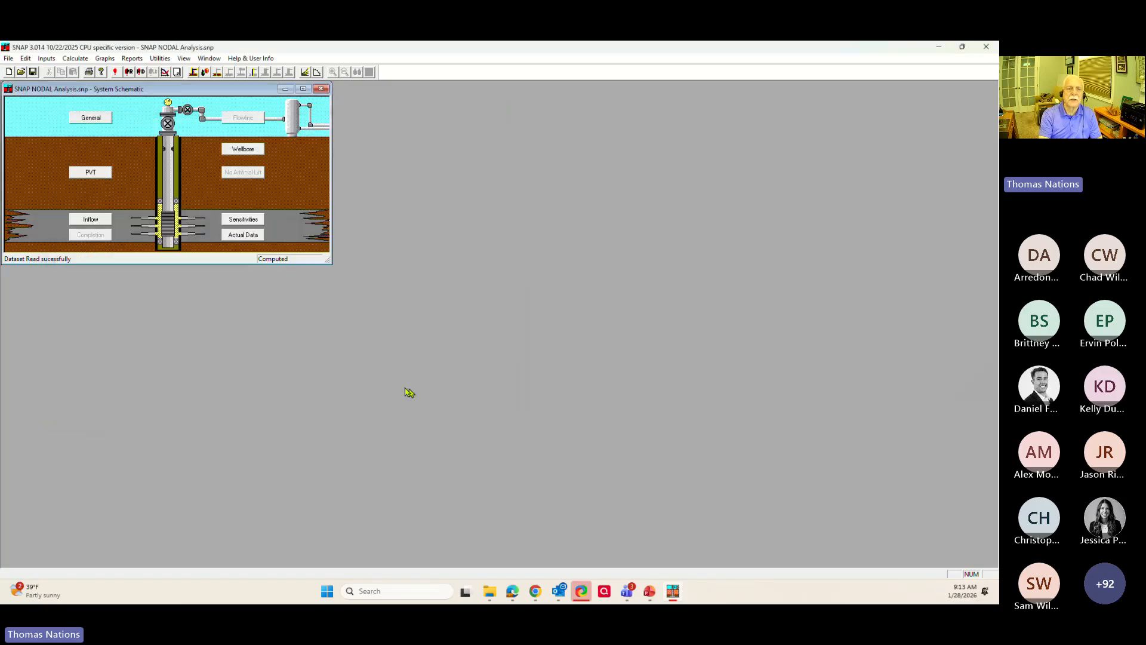
- Reposition the Sensitivities dialog and the System Schematic window away from the toolbar so both can be viewed together
left_click(306, 73)
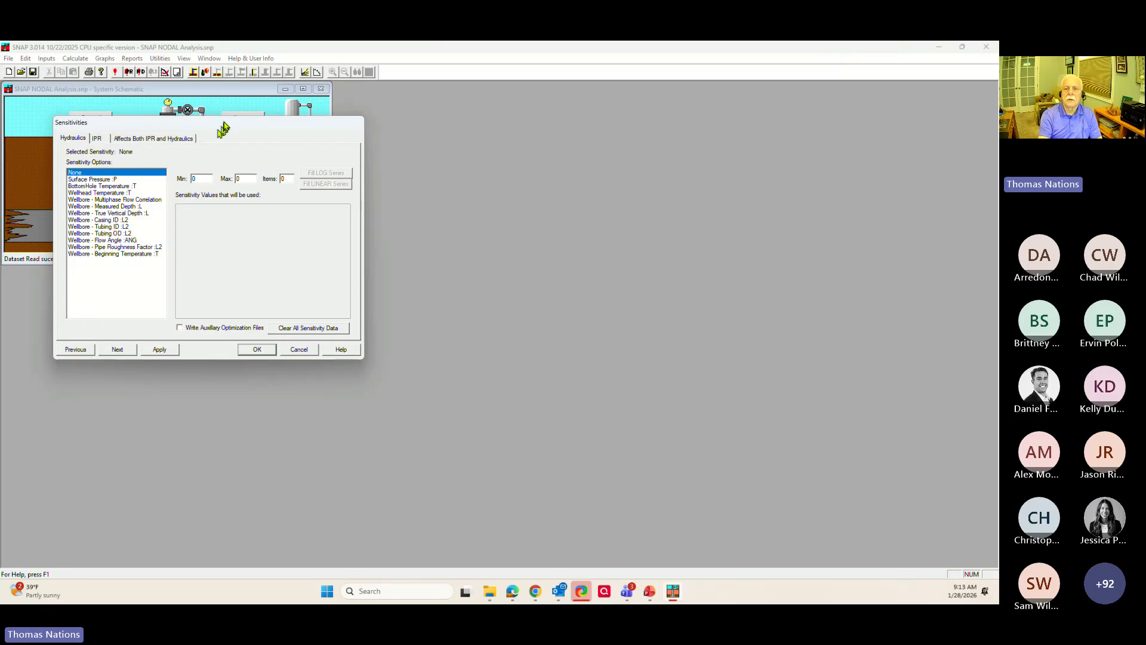
left_click_drag(222, 128, 647, 197)
left_click(679, 419)
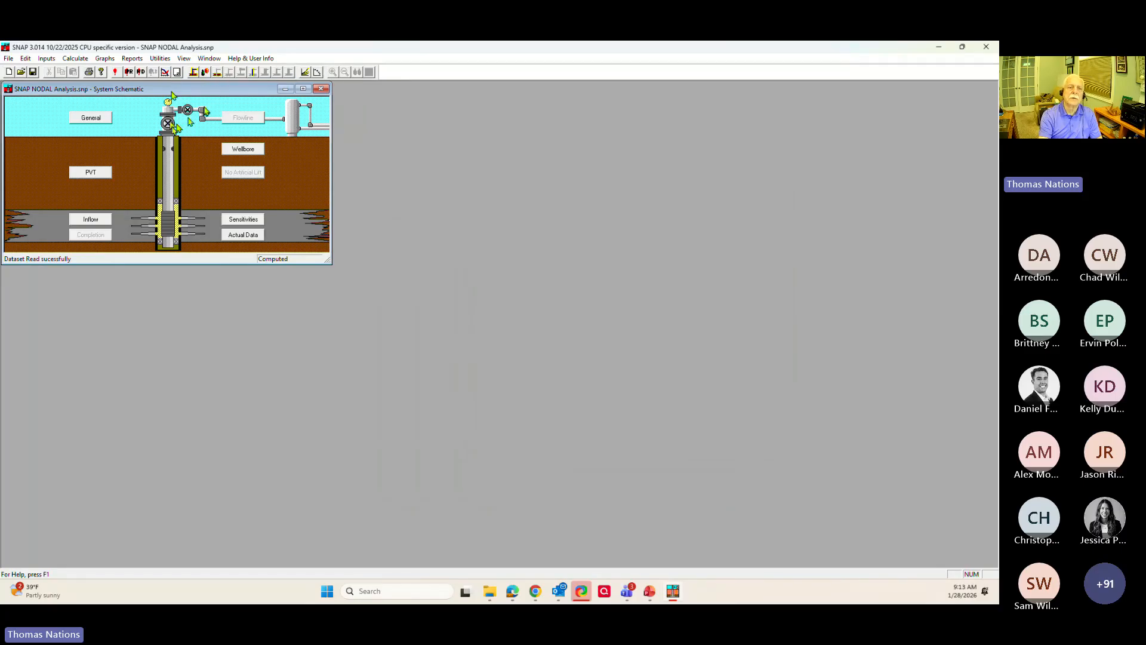
left_click_drag(200, 94, 407, 198)
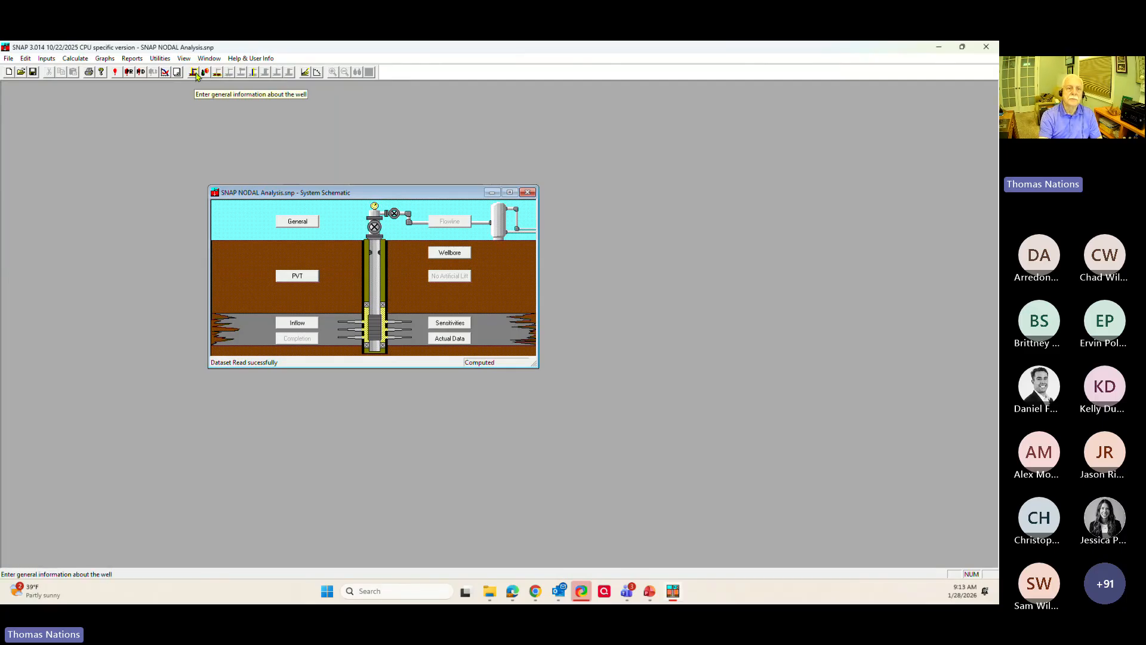
- Compare the Surface Pressure and Casing ID hydraulics sensitivities, select Wellbore - Tubing ID, and examine its values down to the deepest segments
left_click(305, 72)
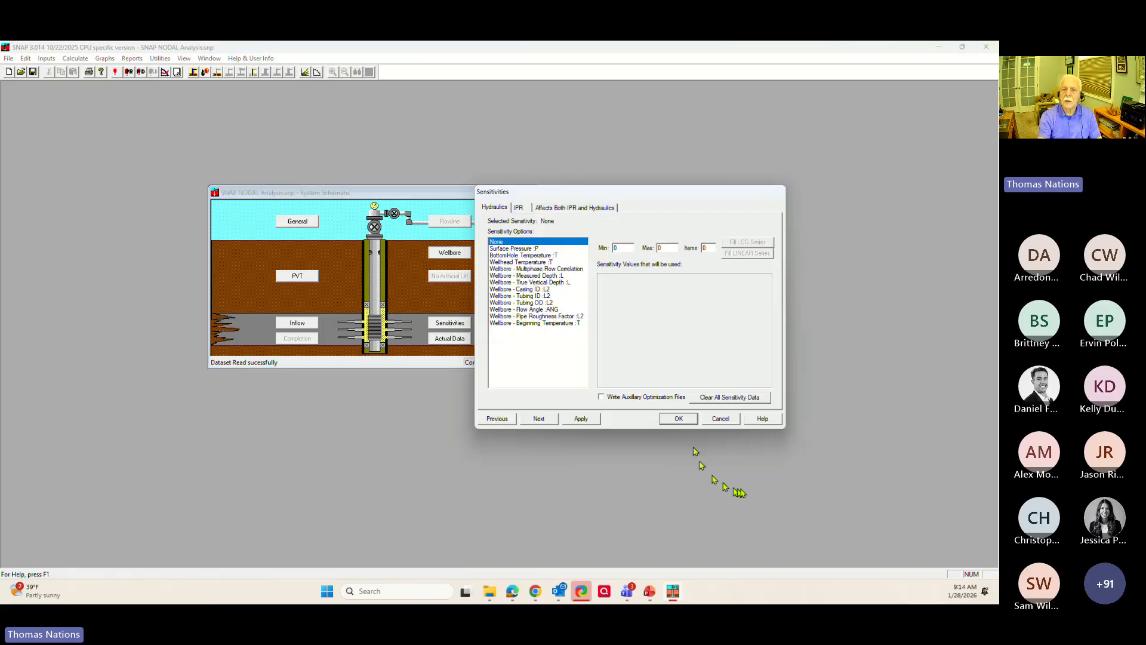
left_click(519, 249)
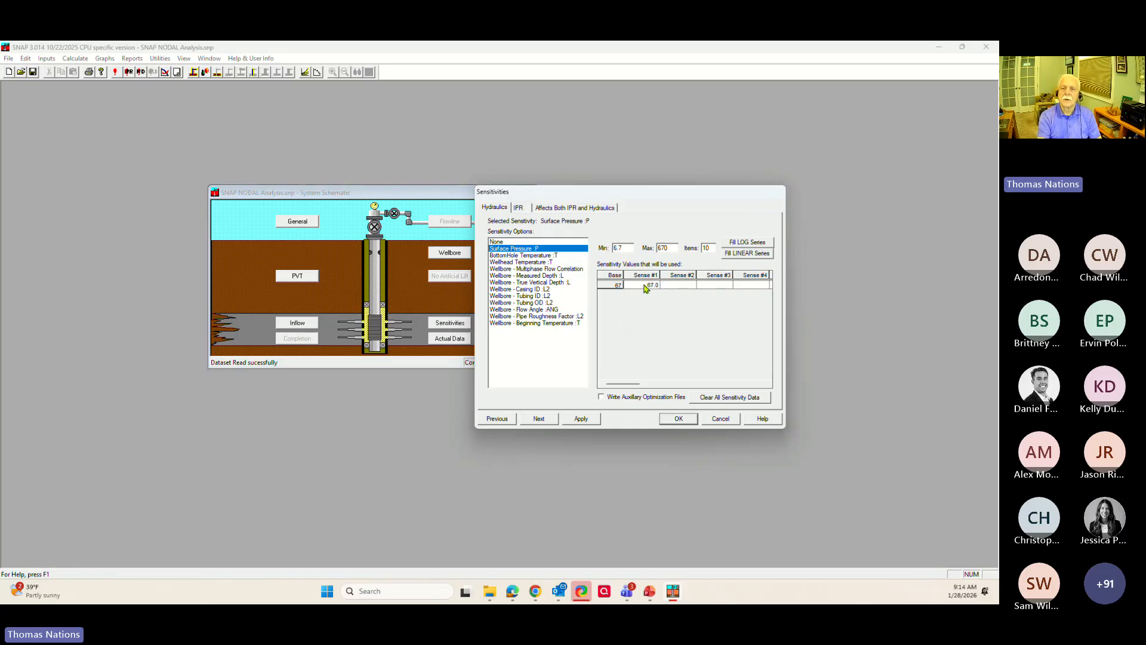
left_click(528, 289)
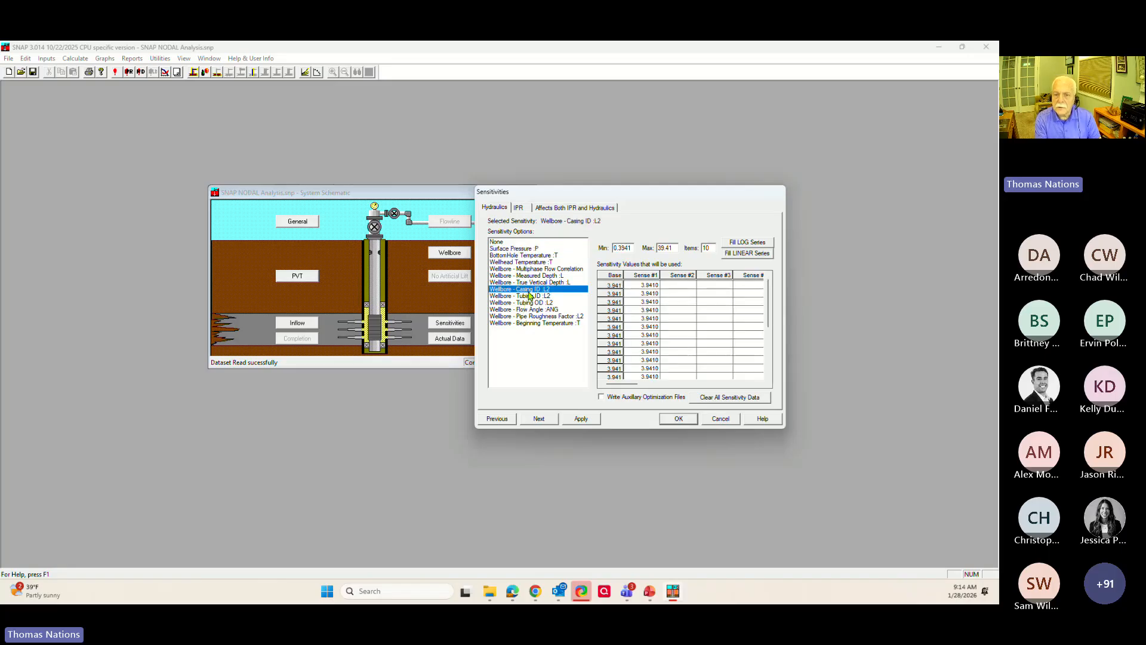
left_click(528, 296)
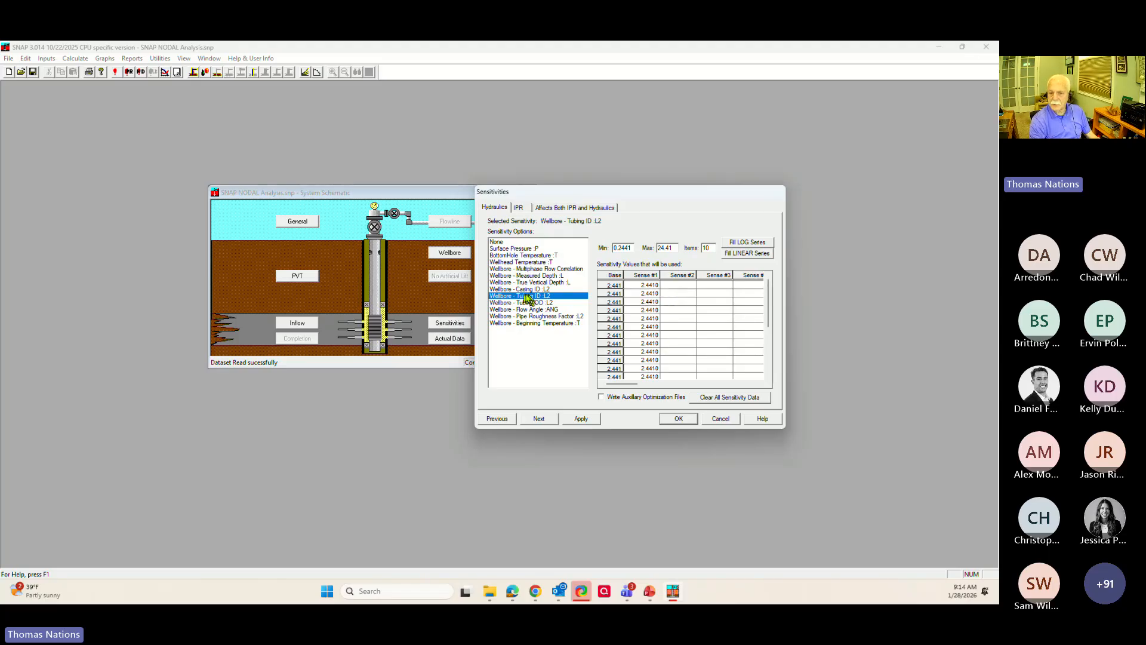
left_click(667, 287)
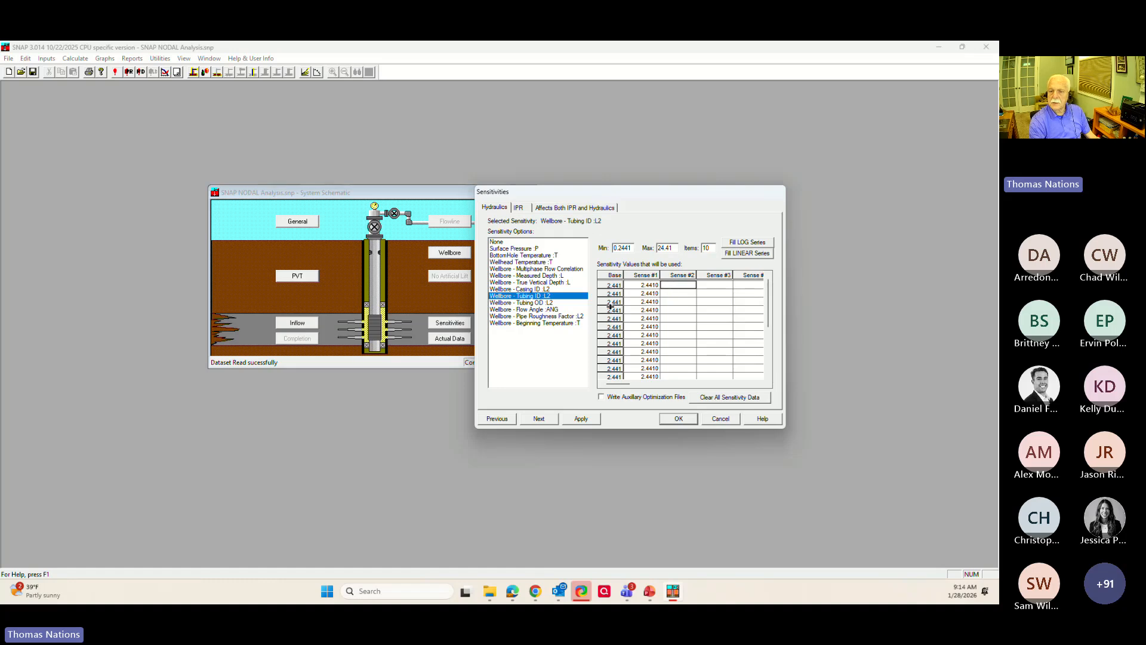
left_click_drag(773, 303, 768, 352)
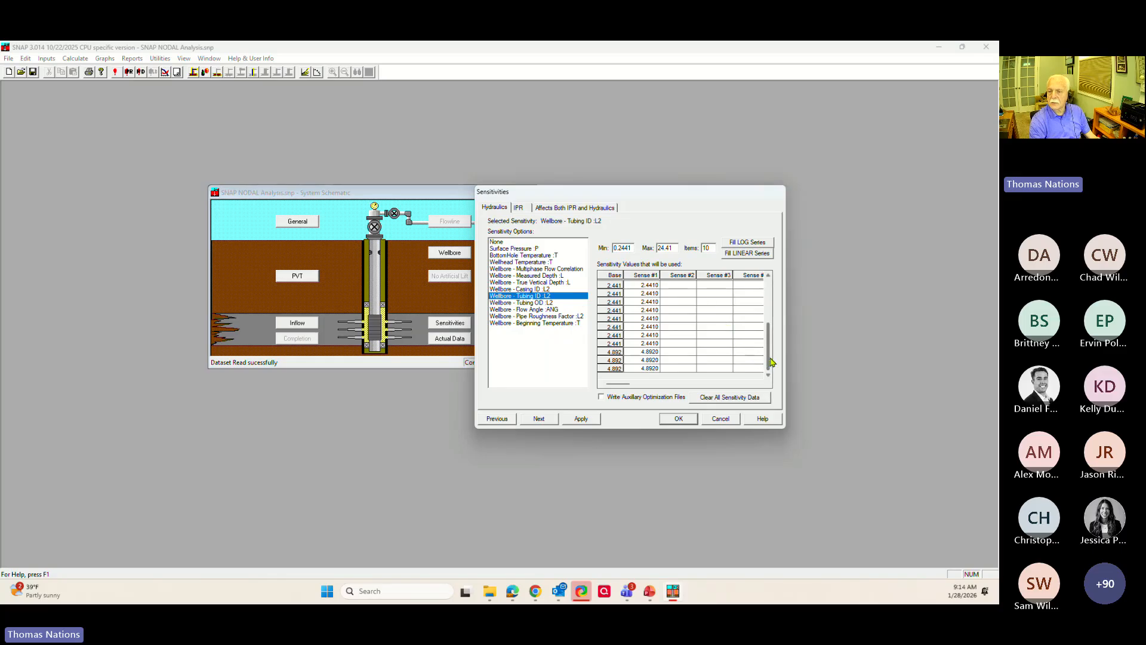
- Fill the Sense #2 column of the tubing ID sensitivity with 2.992 down to the last row
left_click_drag(769, 362, 775, 301)
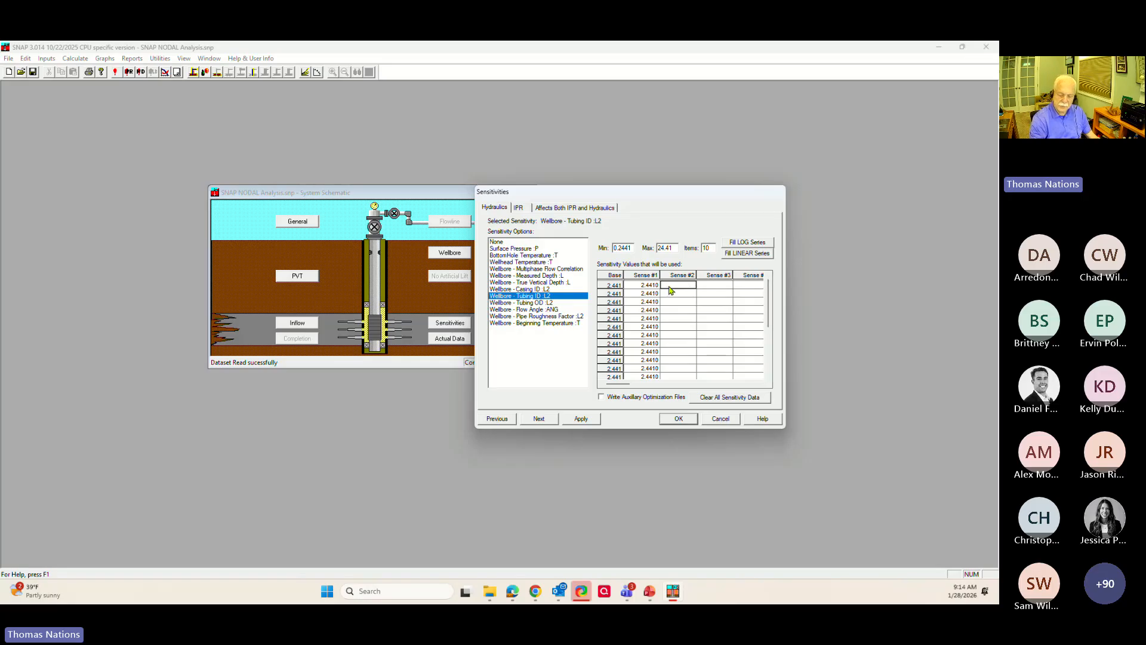
type("2.992")
left_click(688, 293)
left_click_drag(687, 286, 679, 367)
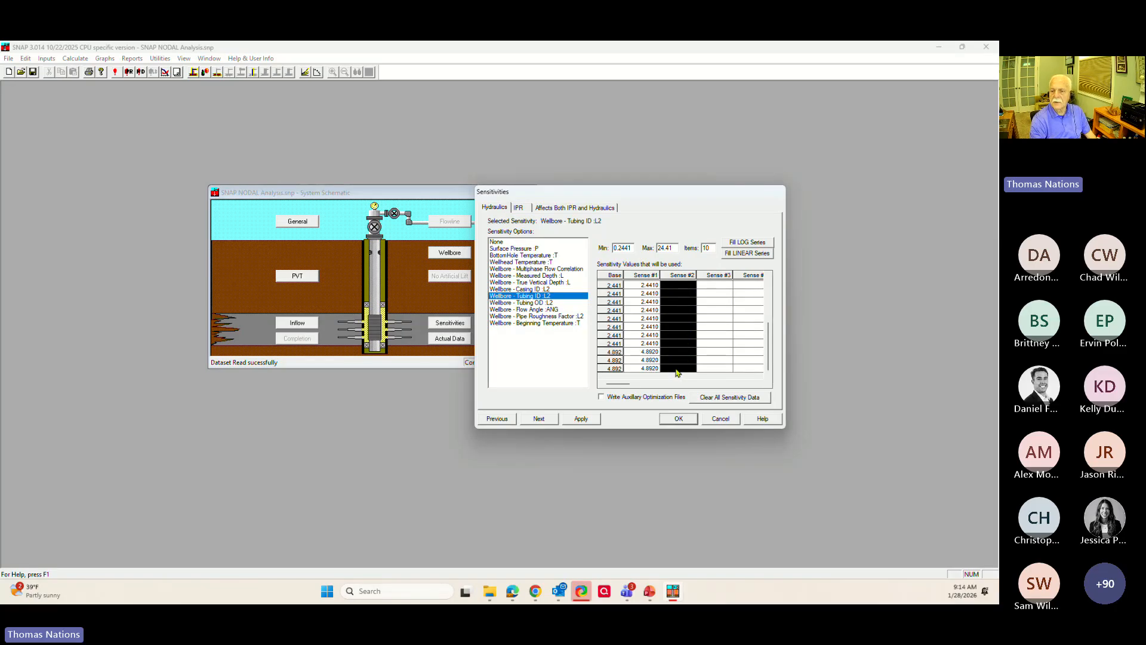
right_click(677, 372)
left_click(702, 402)
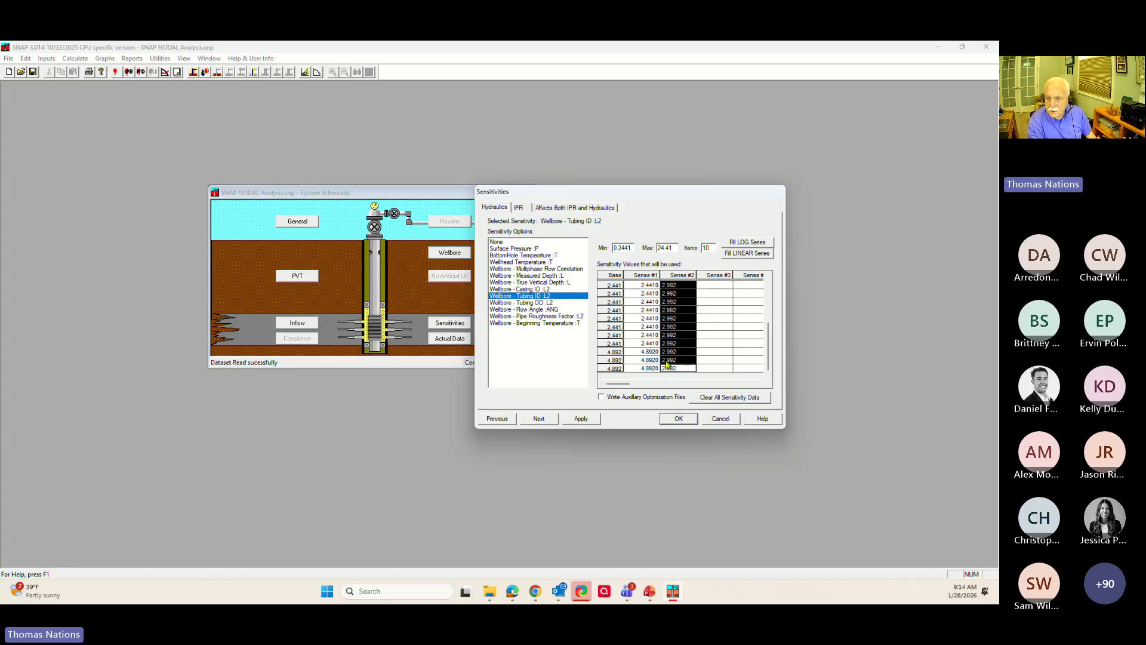
- Copy the three 4.8920 values from Sense #1 into the last three rows of Sense #2
left_click_drag(654, 352, 649, 371)
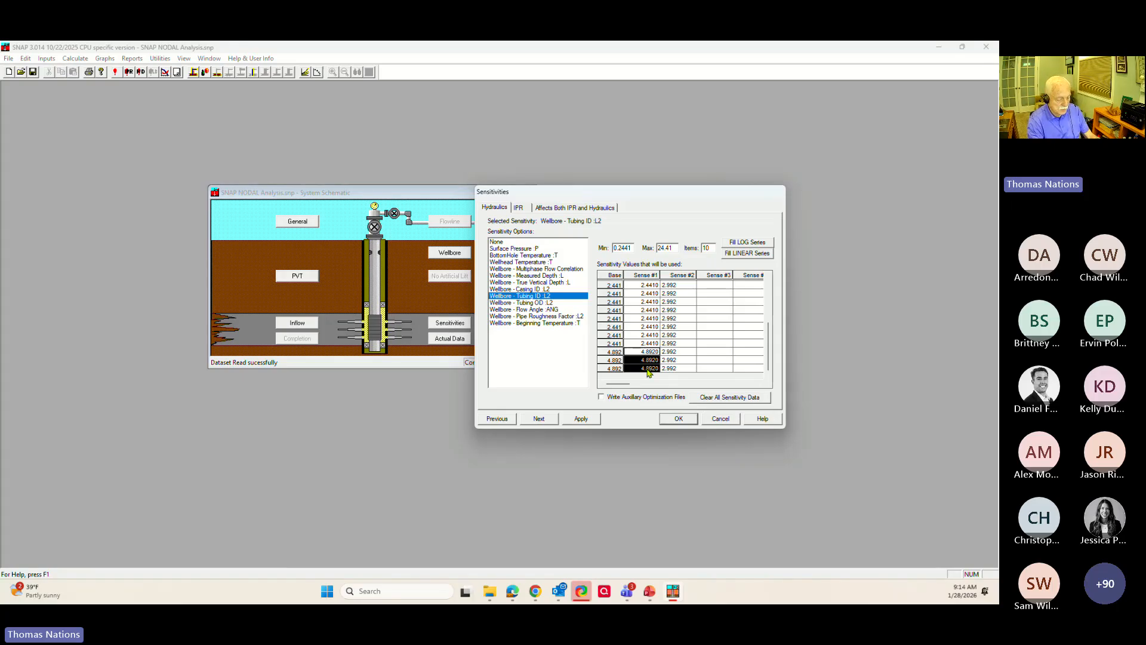
key("ctrl+c")
left_click(678, 353)
key("ctrl+v")
left_click(715, 285)
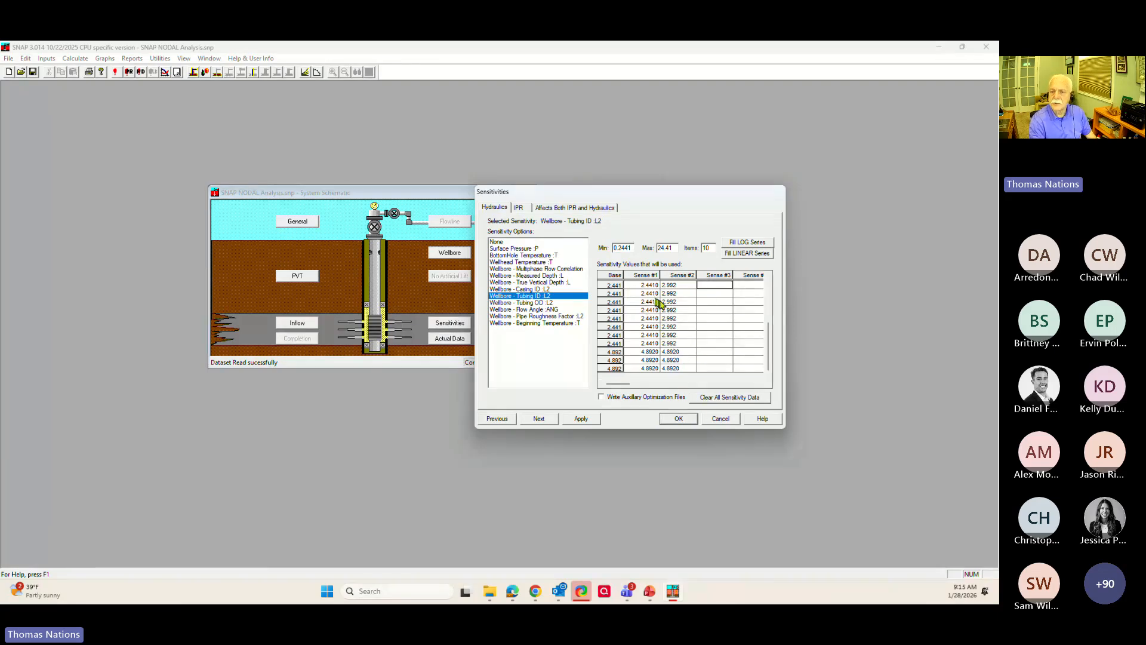
mouse_move(767, 360)
left_mouse_down()
mouse_move(764, 296)
mouse_move(765, 356)
left_mouse_up()
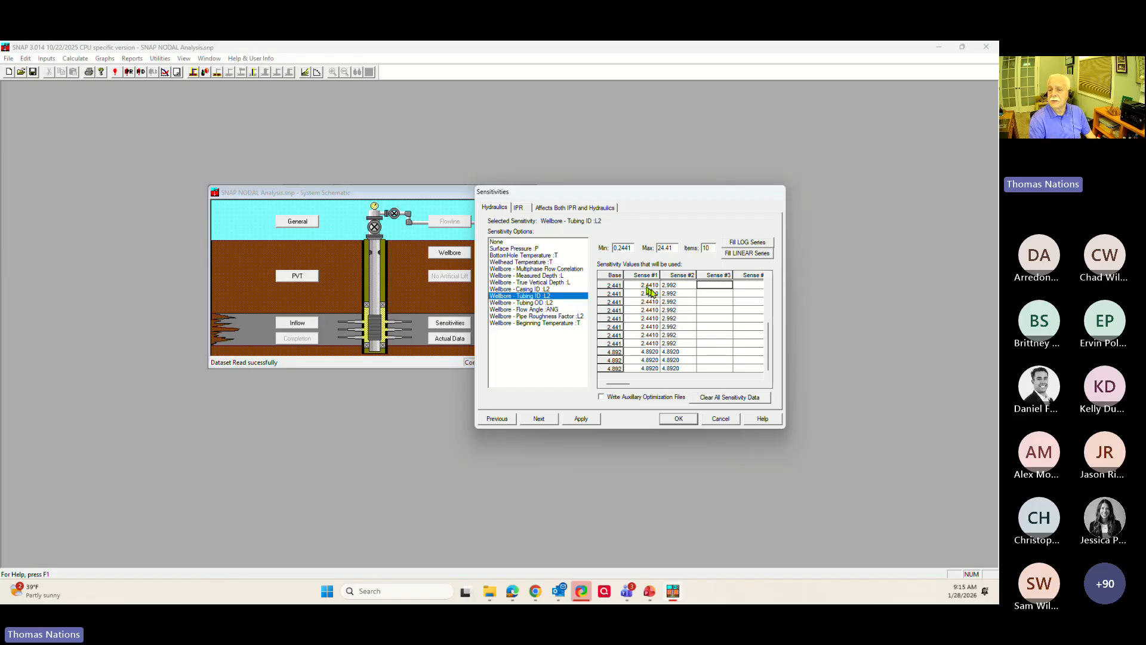
- Accept the sensitivity settings and compute the dataset, placing the Pressure vs. Rate plot beside the report
left_click(679, 420)
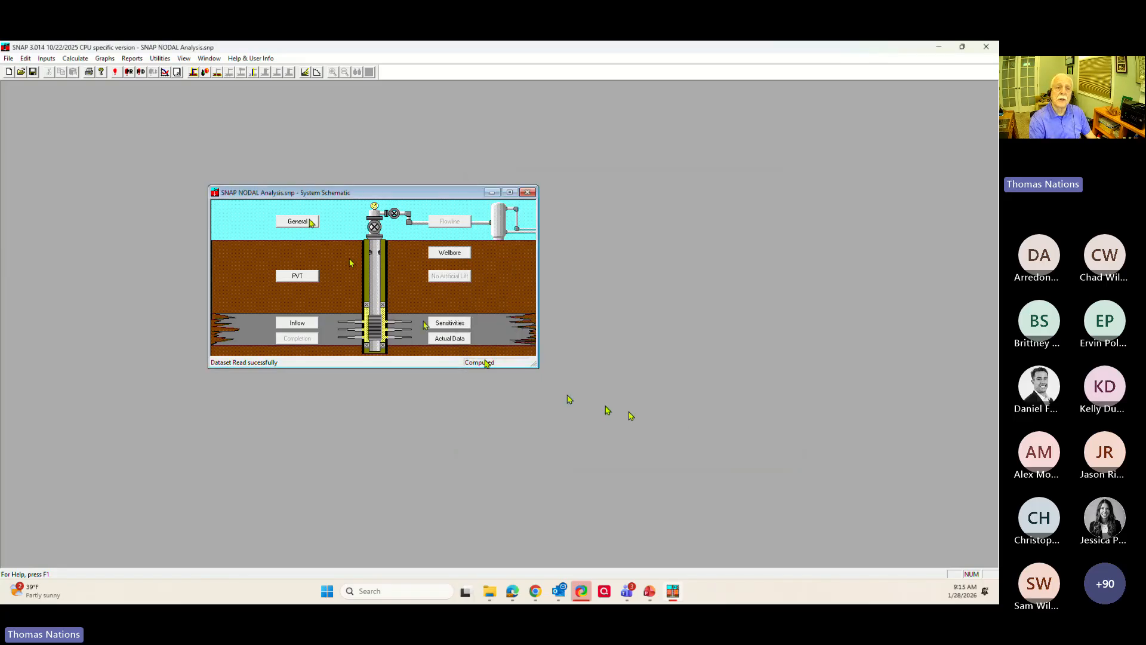
left_click(115, 73)
left_click_drag(663, 148, 648, 122)
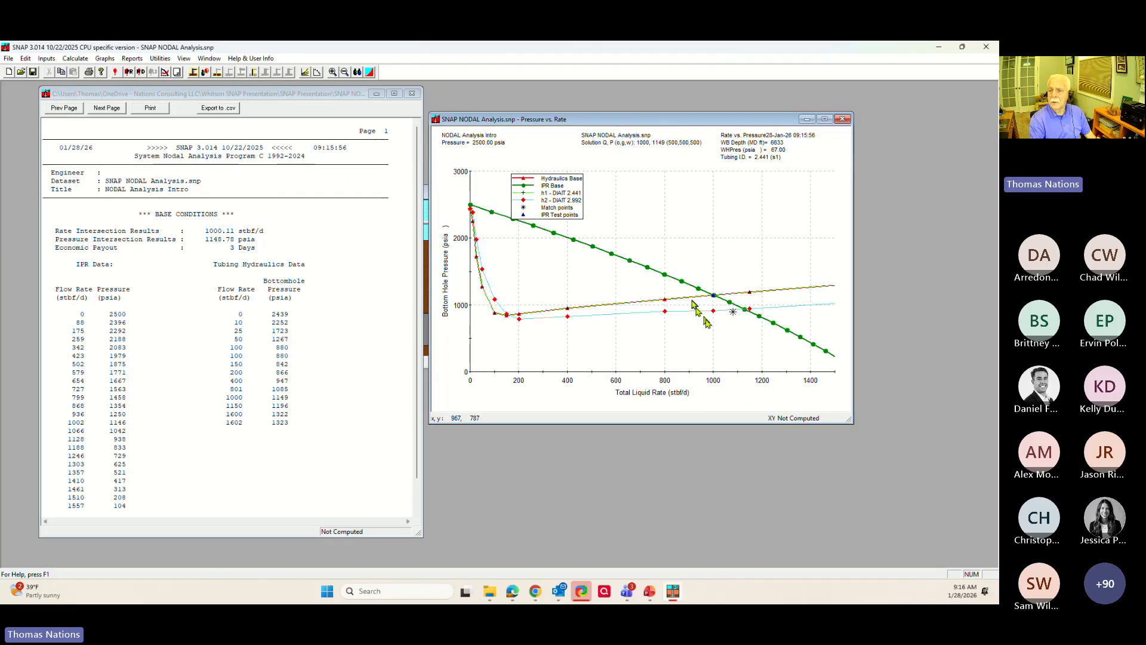
- Highlight the IPR Base, Hydraulics Base, 2.441 and 2.992 tubing ID curves one after another on the plot
left_click(525, 187)
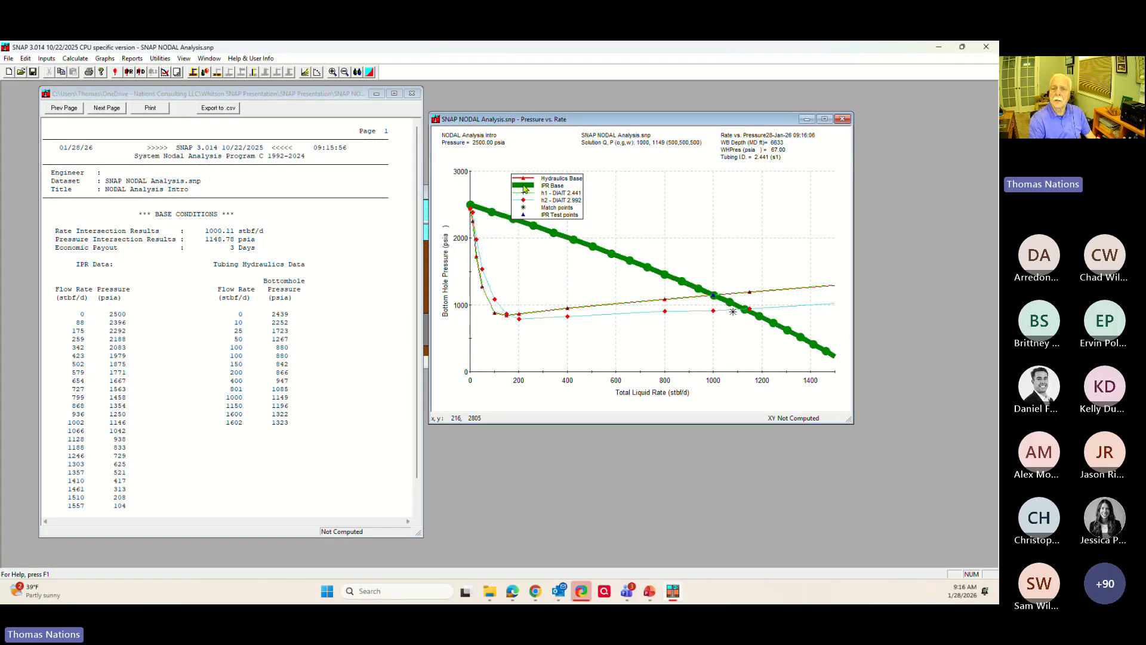
left_click(525, 189)
left_click(526, 180)
left_click(526, 180)
left_click(525, 180)
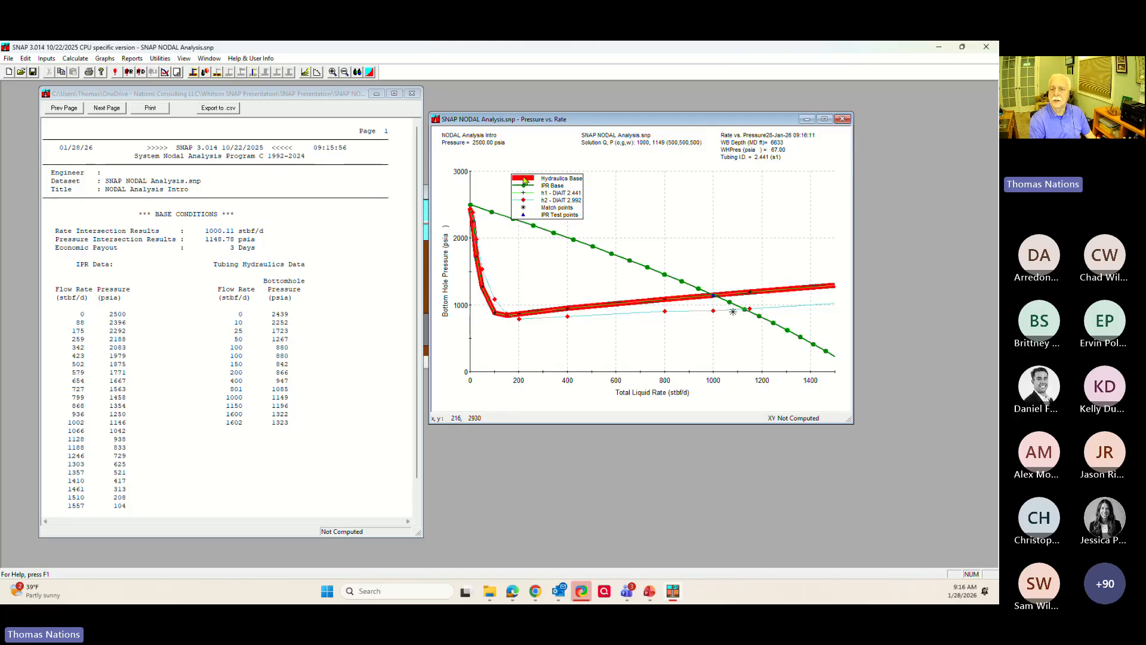
left_click(526, 193)
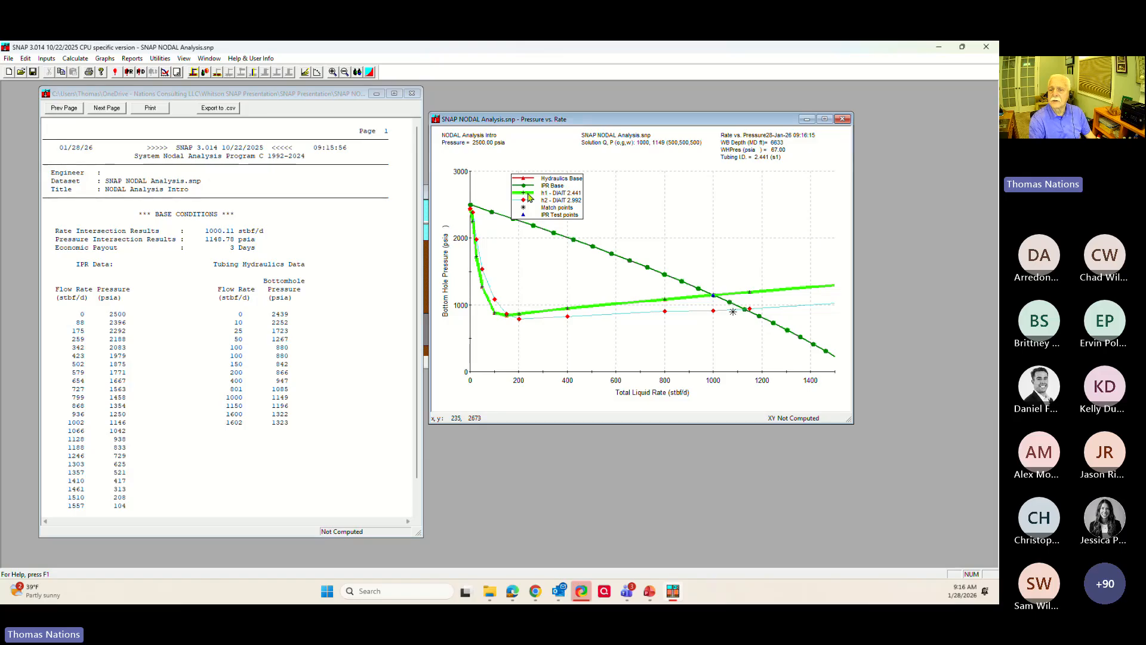
left_click(530, 201)
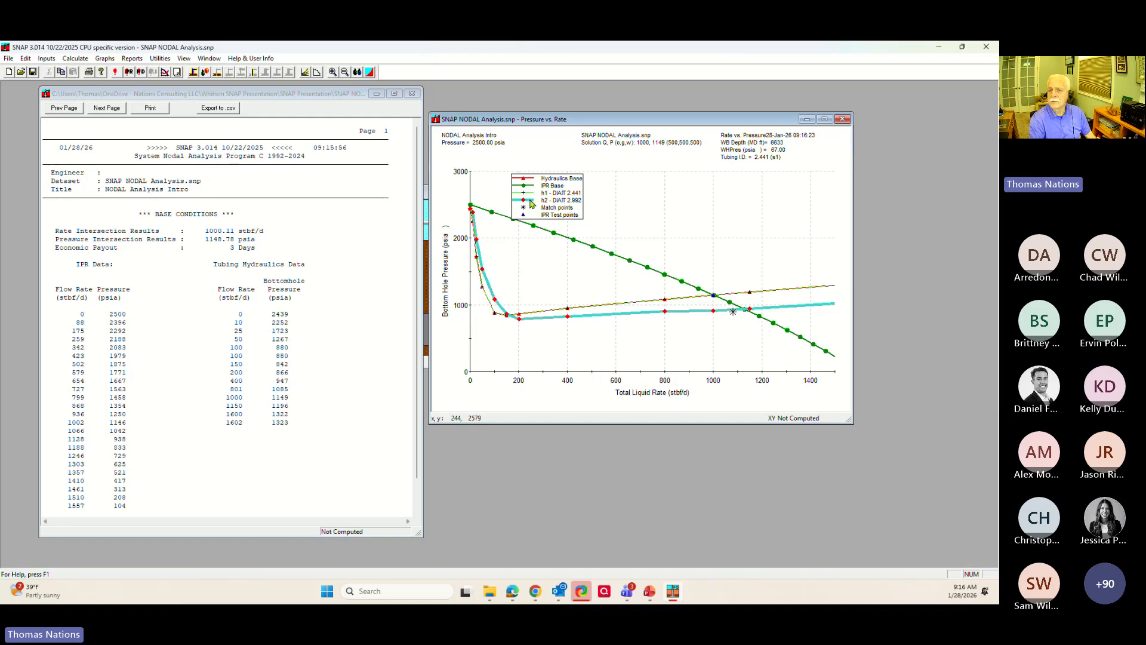
left_click(531, 200)
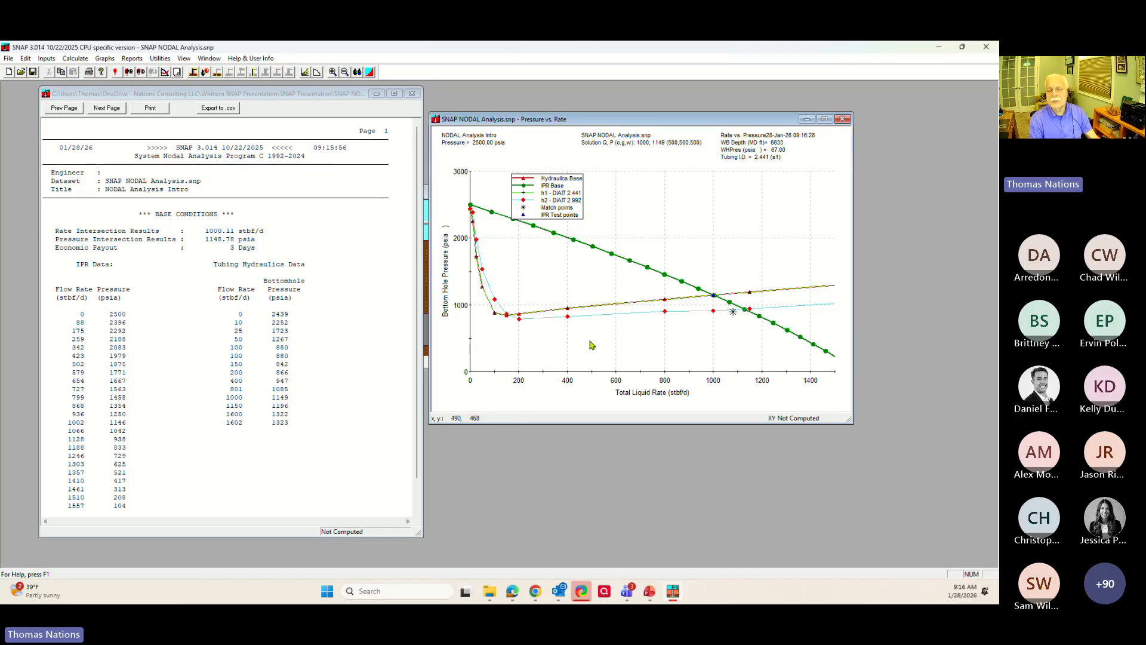
- Extend the plot's Total Liquid Rate axis to 1800 and move the plot window to uncover the schematic's Wellbore and Sensitivities controls
left_click(712, 384)
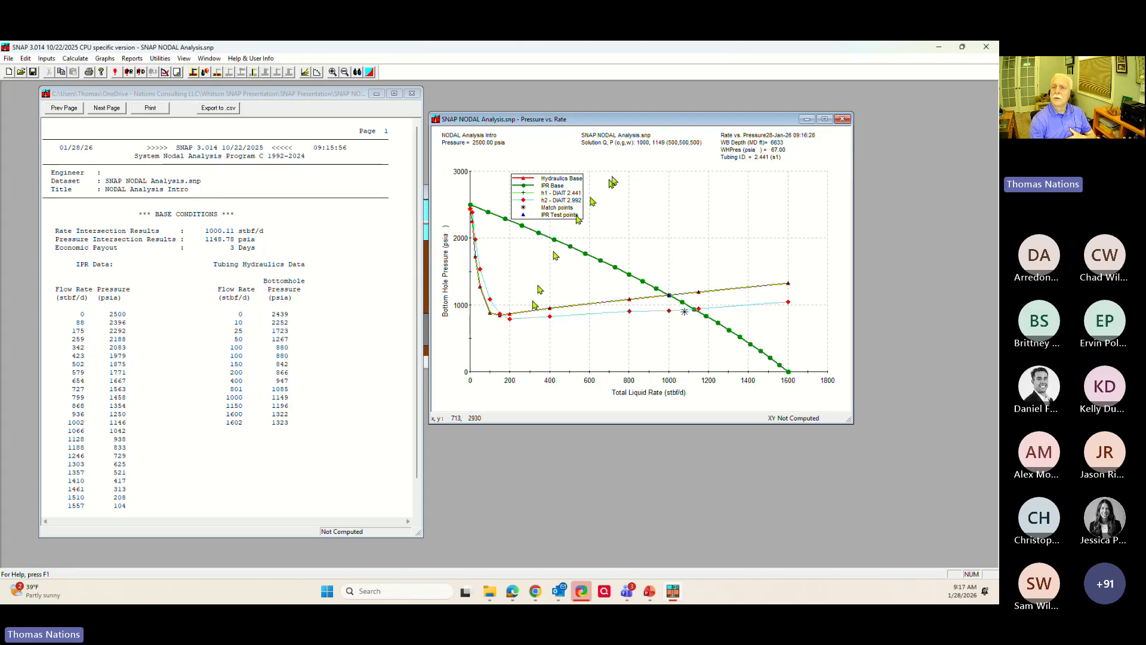
left_click_drag(668, 123, 726, 105)
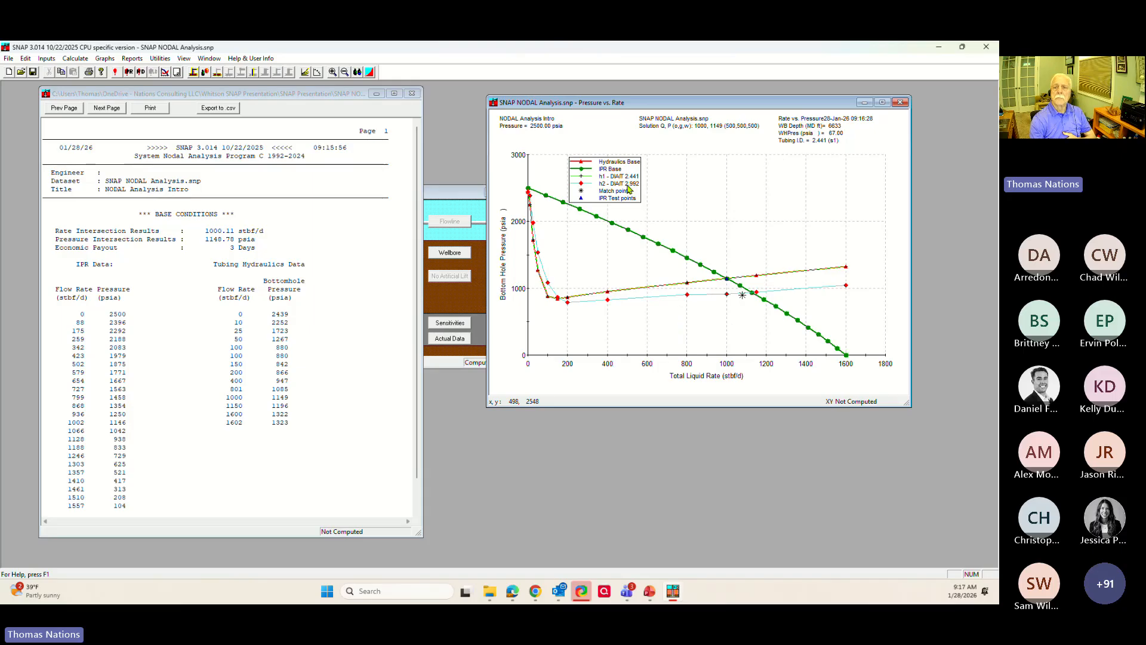
left_click(332, 389)
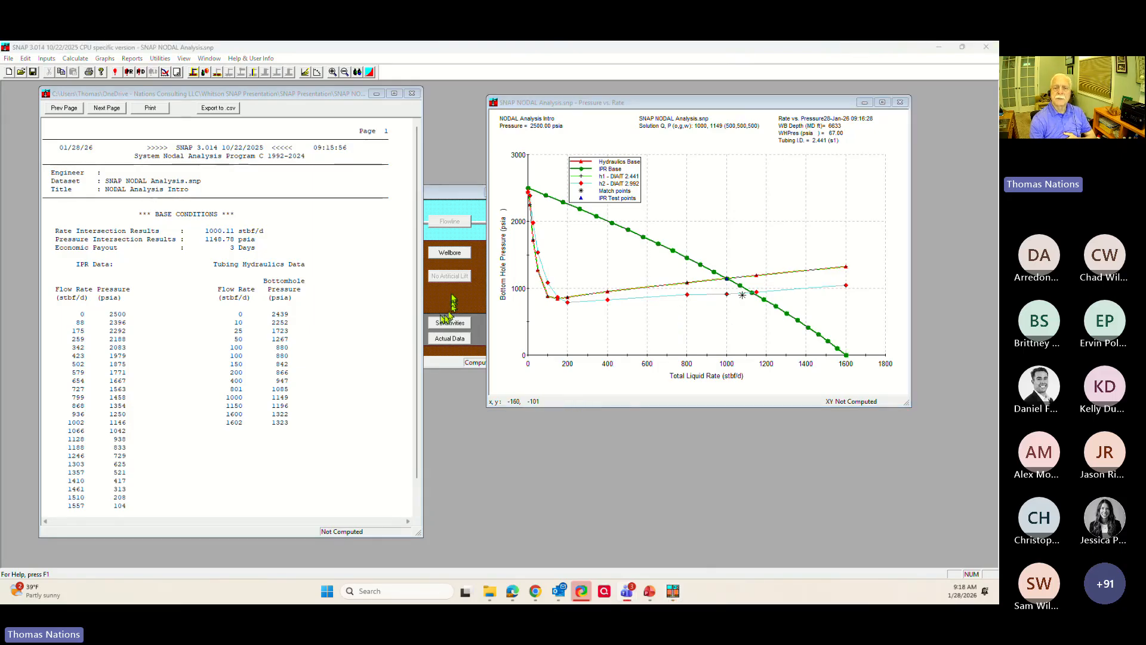
- Switch to PowerPoint and advance the Nodal Analysis slides to slide 19, which closes the intro
left_click(649, 592)
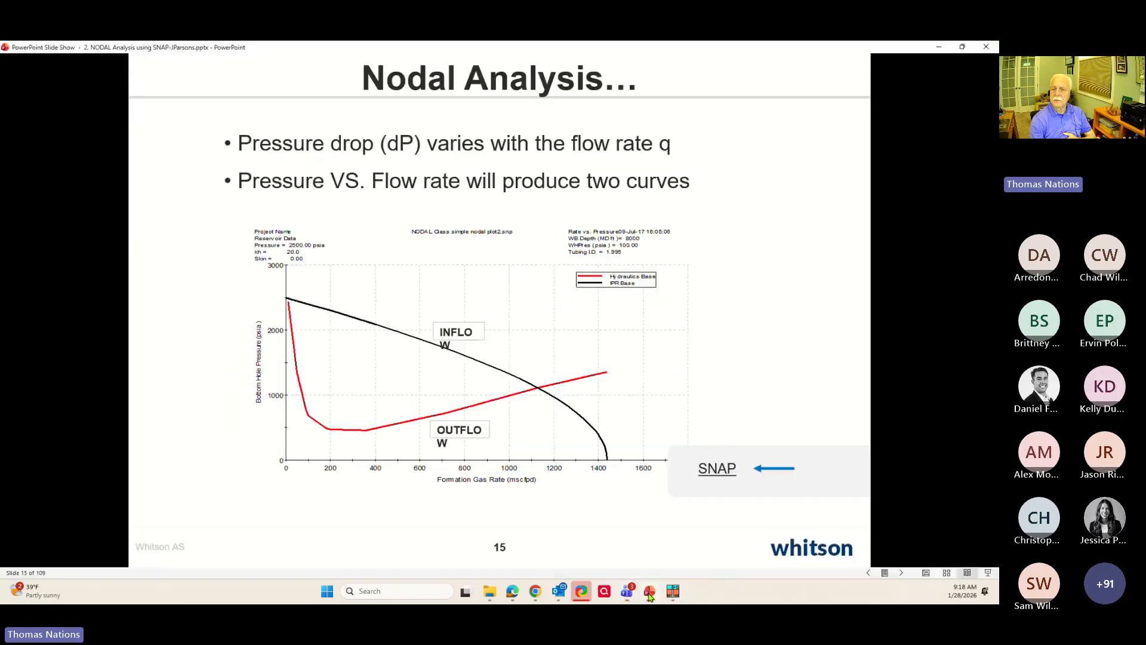
left_click(549, 420)
scroll(548, 420, "down", 3)
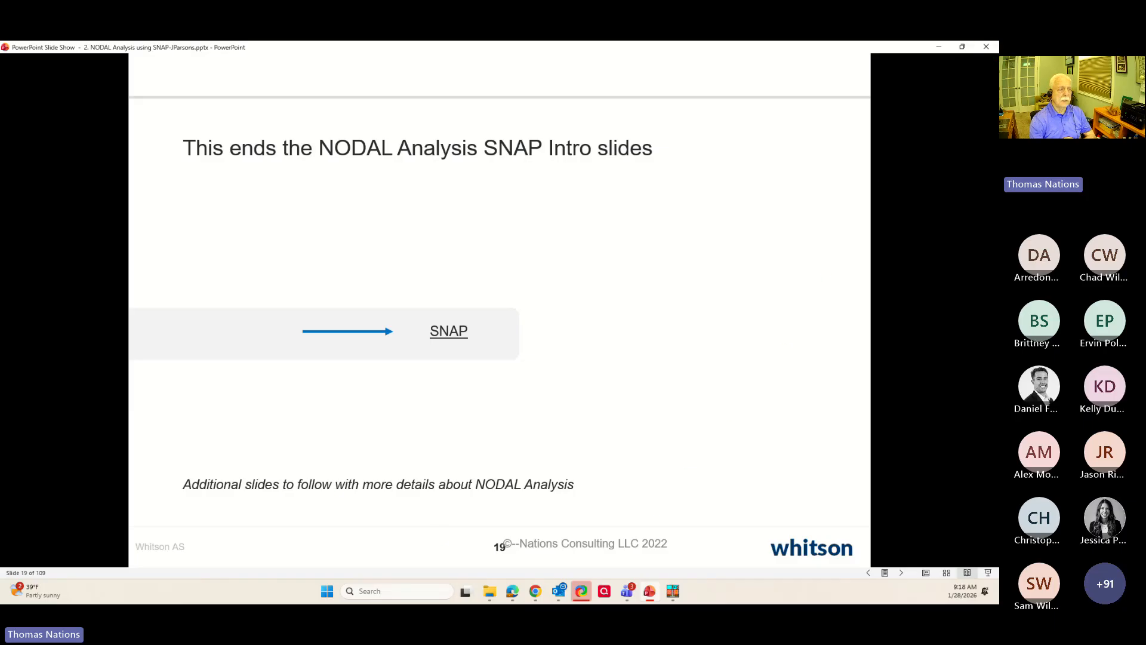
- Switch to the Jet Pump Design presentation and show it in reading view from its title slide
key("alt+Tab")
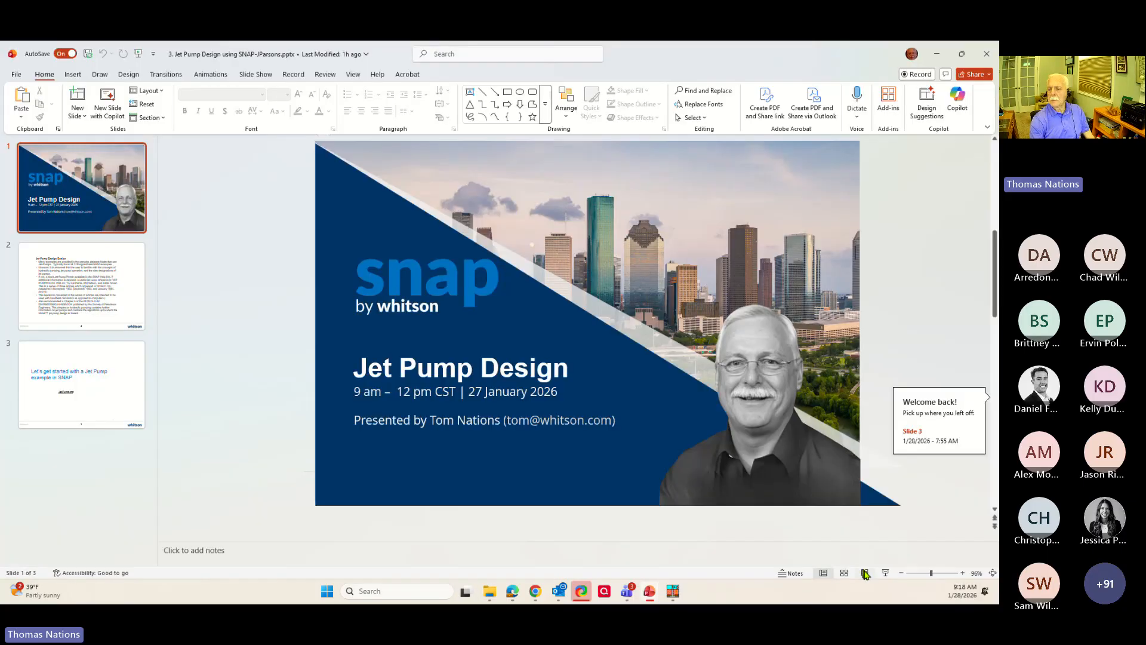
left_click(863, 572)
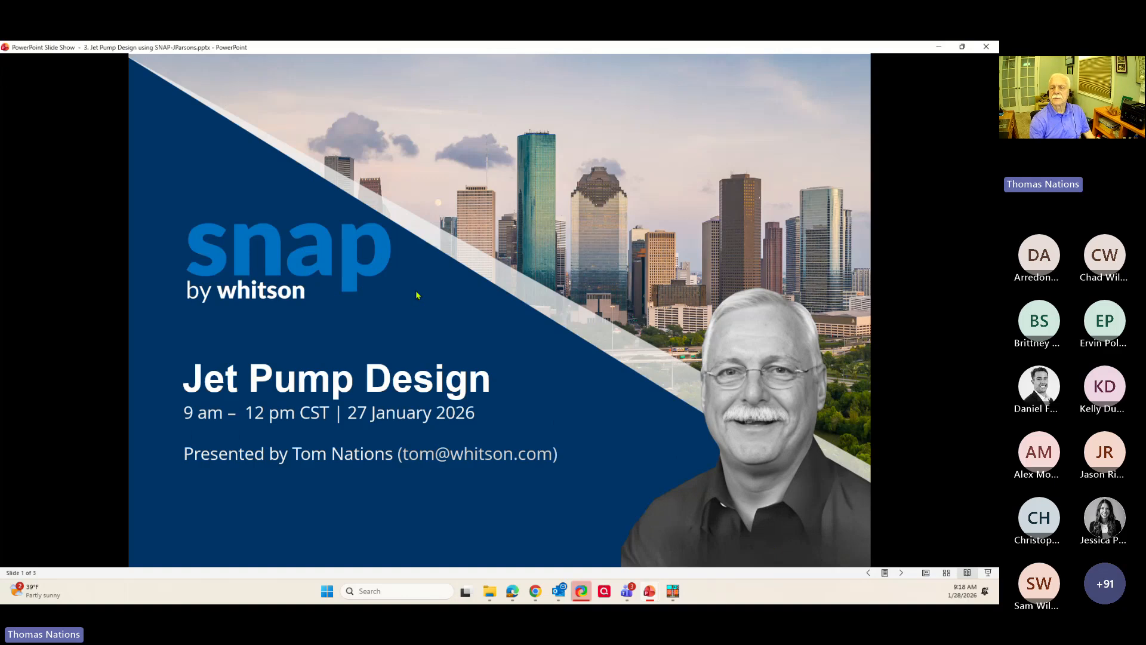
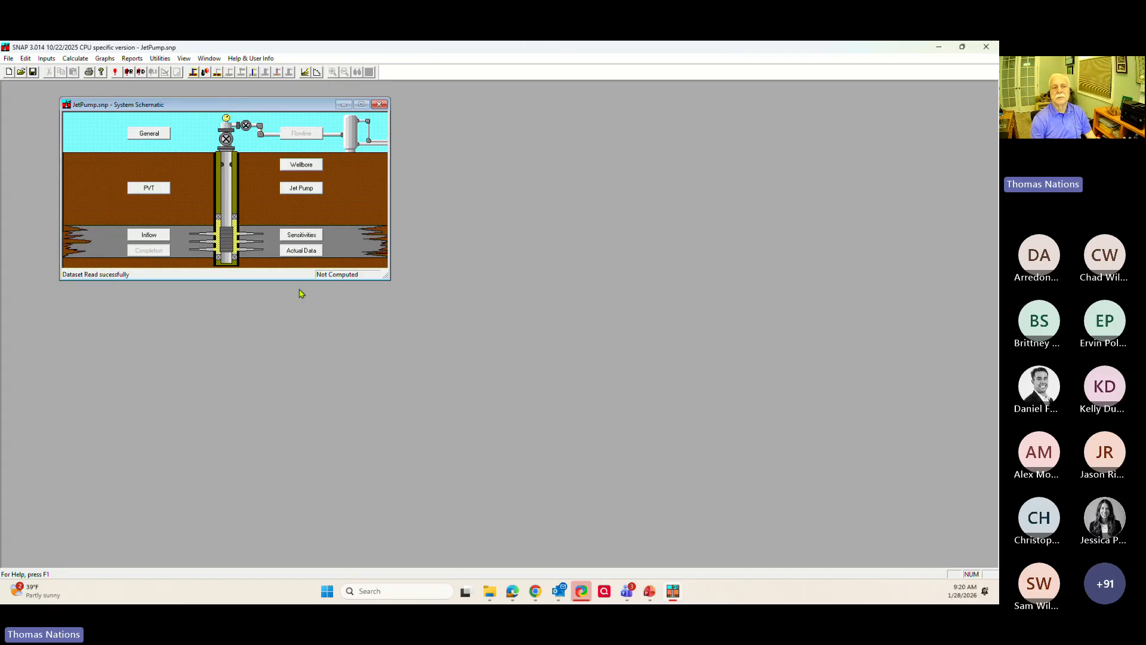
- Review the JetPump.snp dataset's General, PVT and Inflow inputs, including test flow rate and flowing bottomhole pressure, through to the jet pump design parameters
left_click(148, 136)
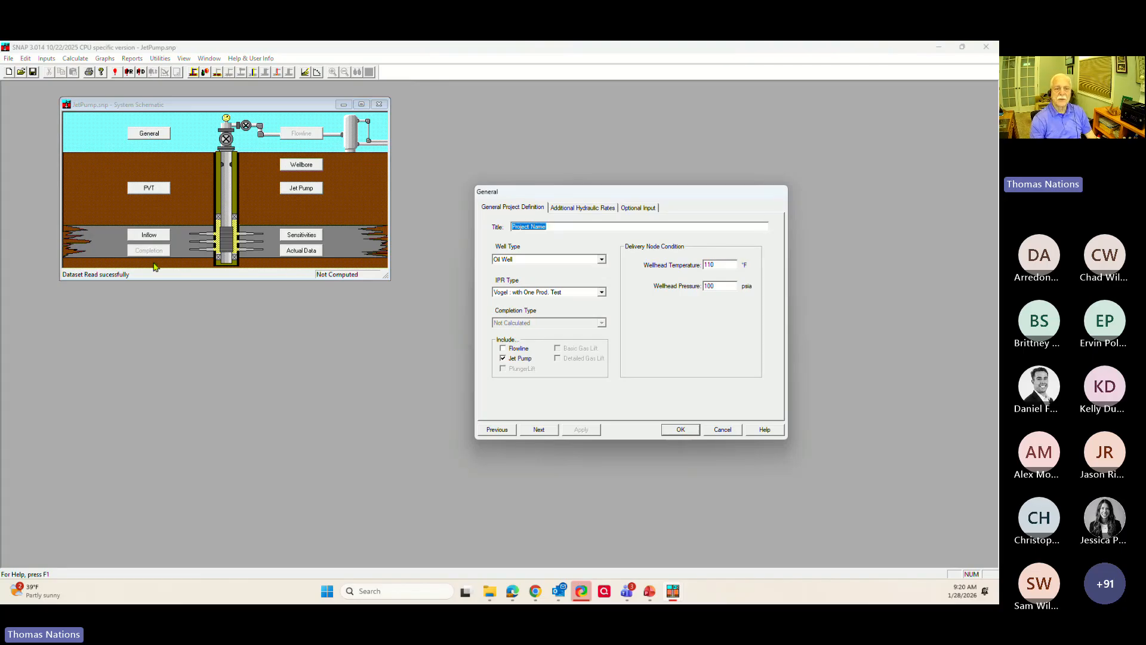
left_click(585, 209)
left_click(539, 430)
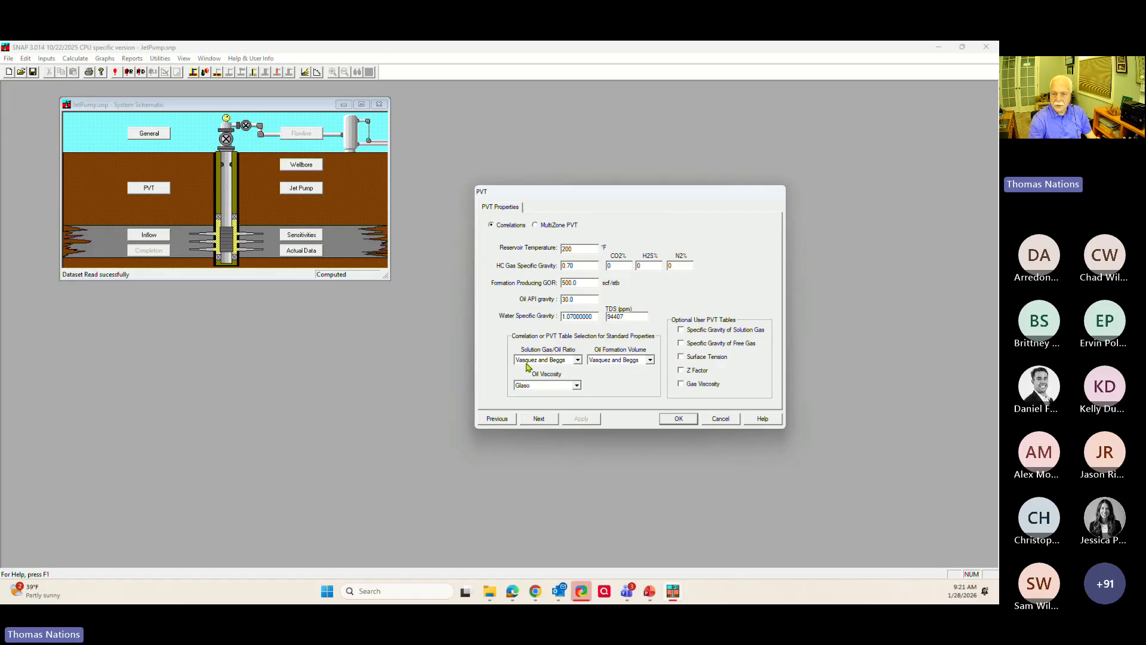
left_click(537, 420)
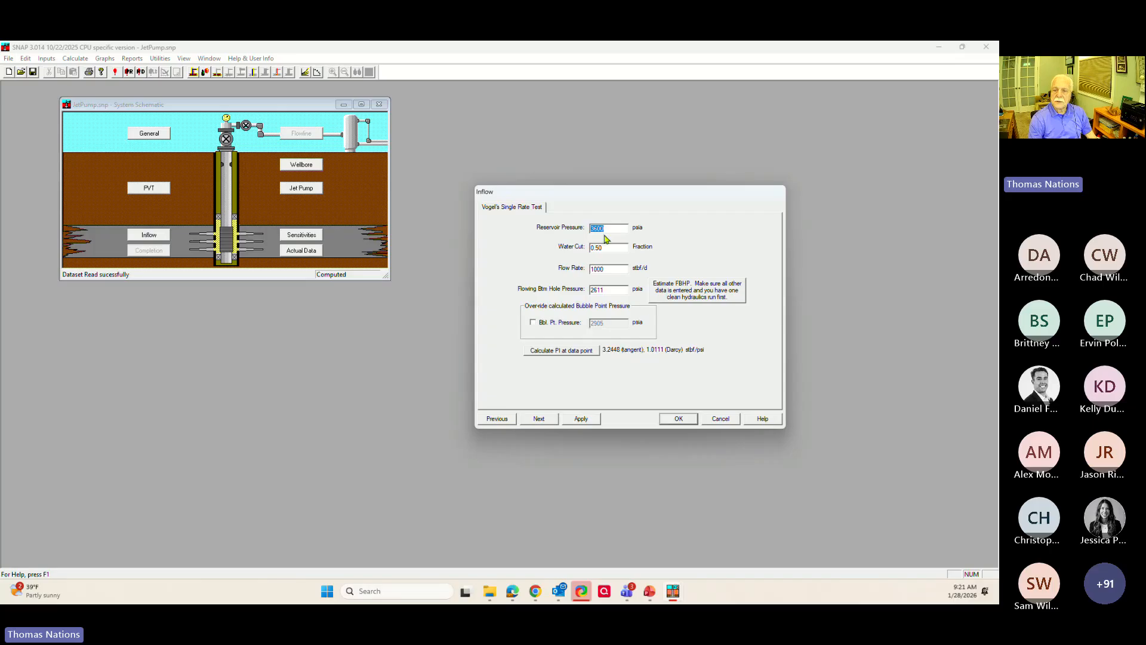
left_click(613, 270)
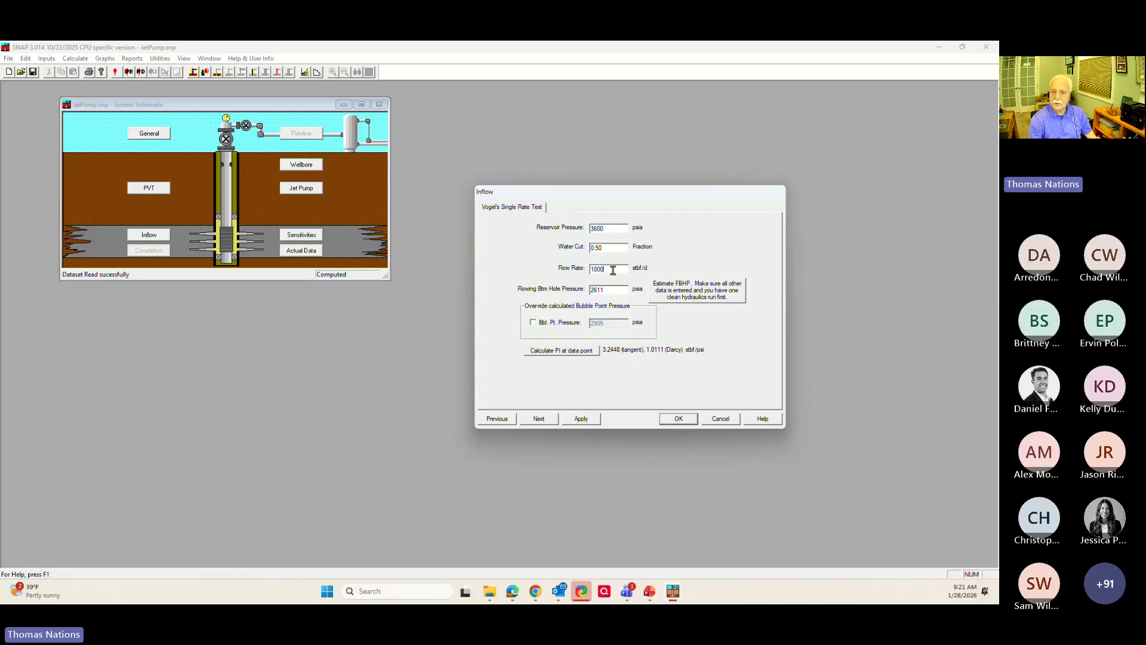
double_click(613, 270)
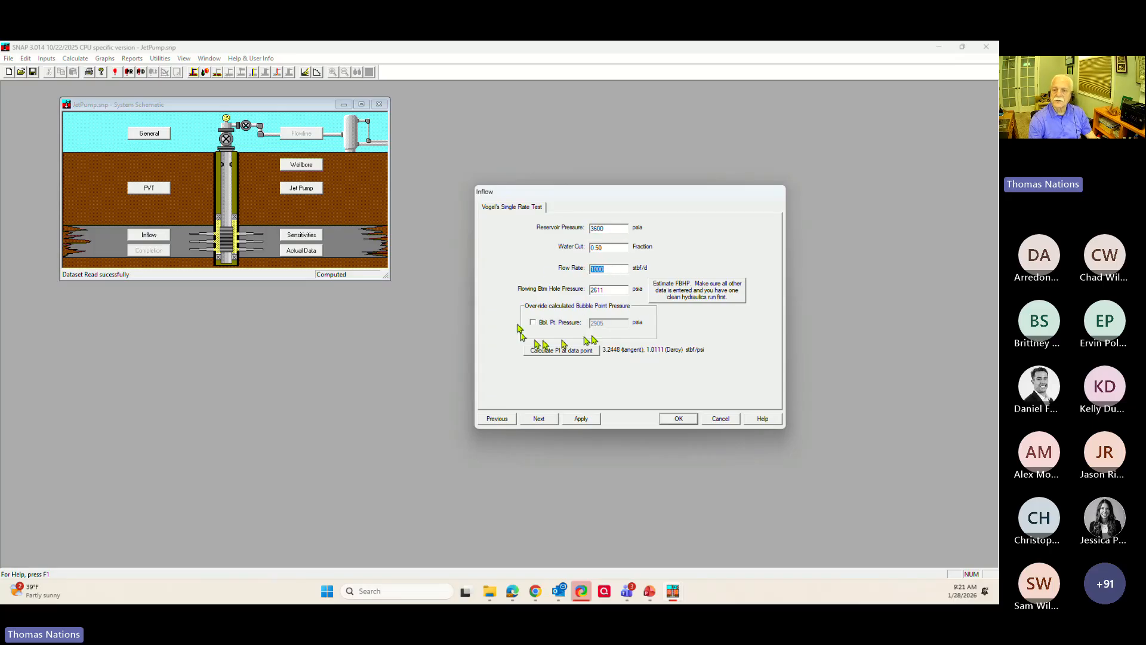
double_click(619, 291)
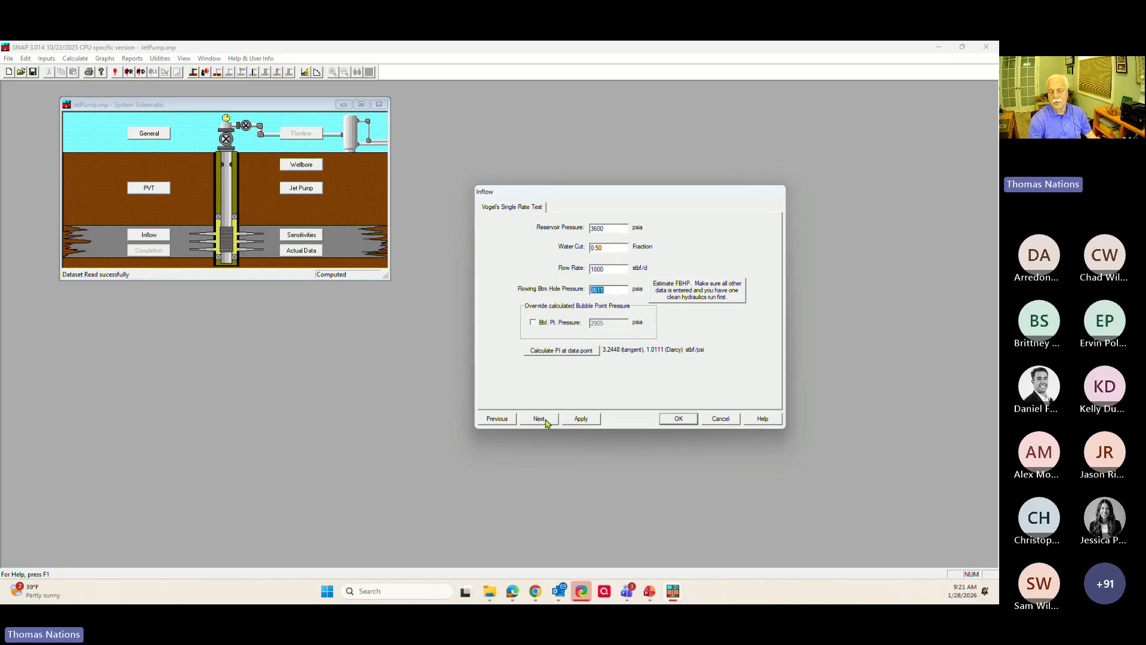
left_click(540, 420)
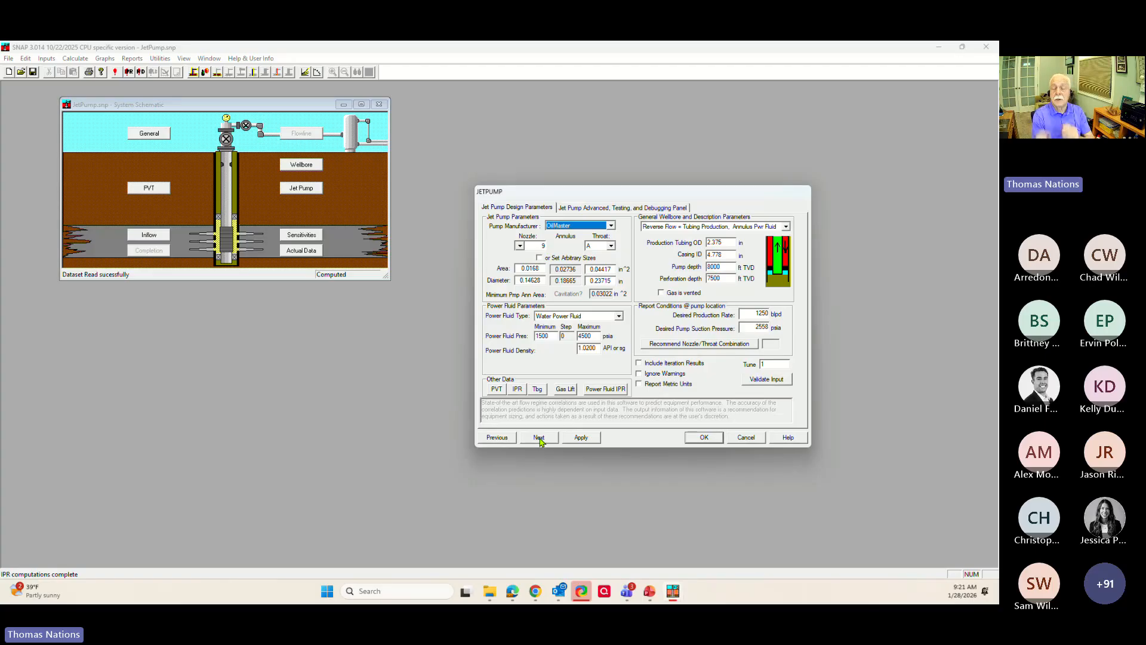
- Go back to the General project definition to check the Jet Pump option, and return to the jet pump design parameters
left_click(498, 438)
left_click(497, 420)
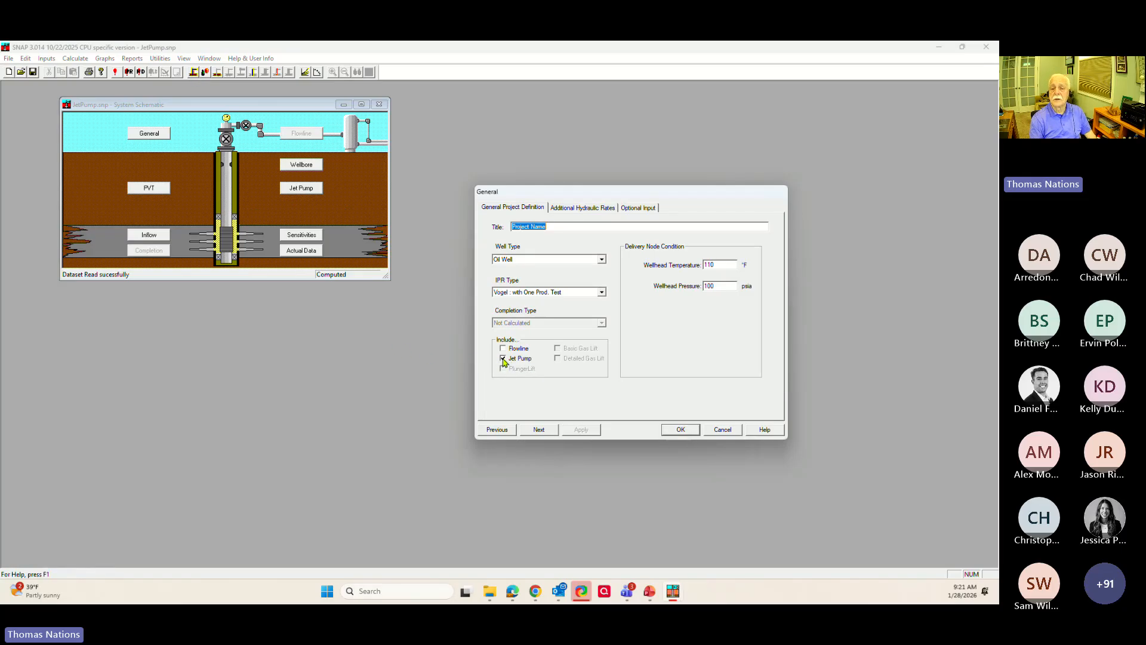
left_click(539, 430)
left_click(541, 415)
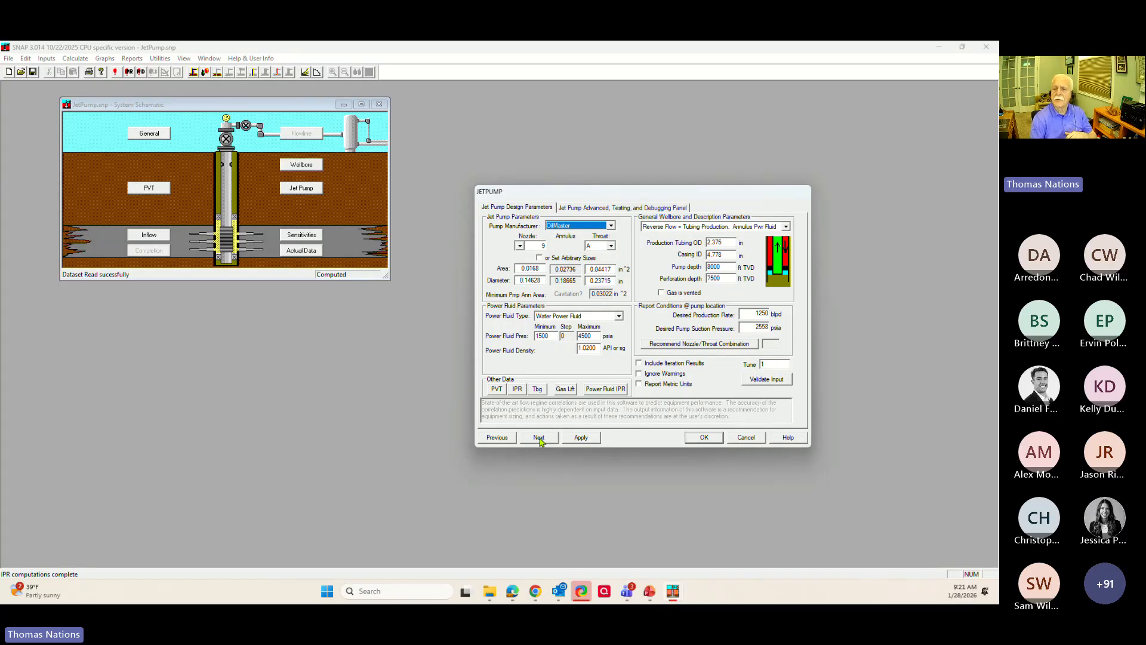
- Select OilMaster as the pump manufacturer and nozzle size 9 in the jet pump parameters
left_click(611, 226)
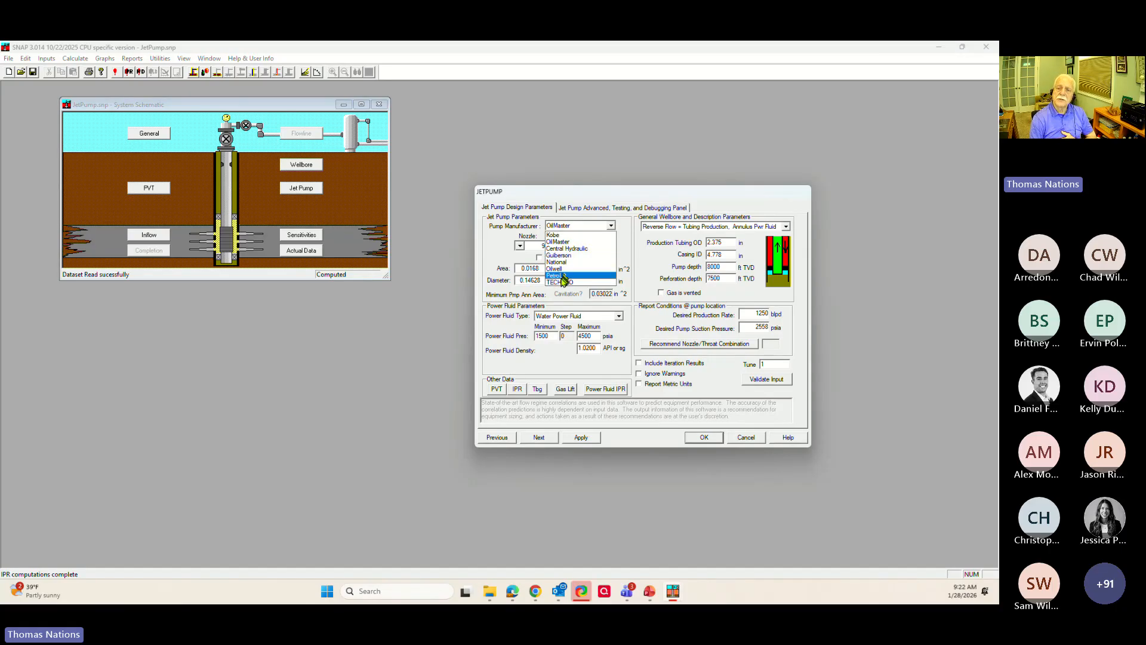
left_click(562, 243)
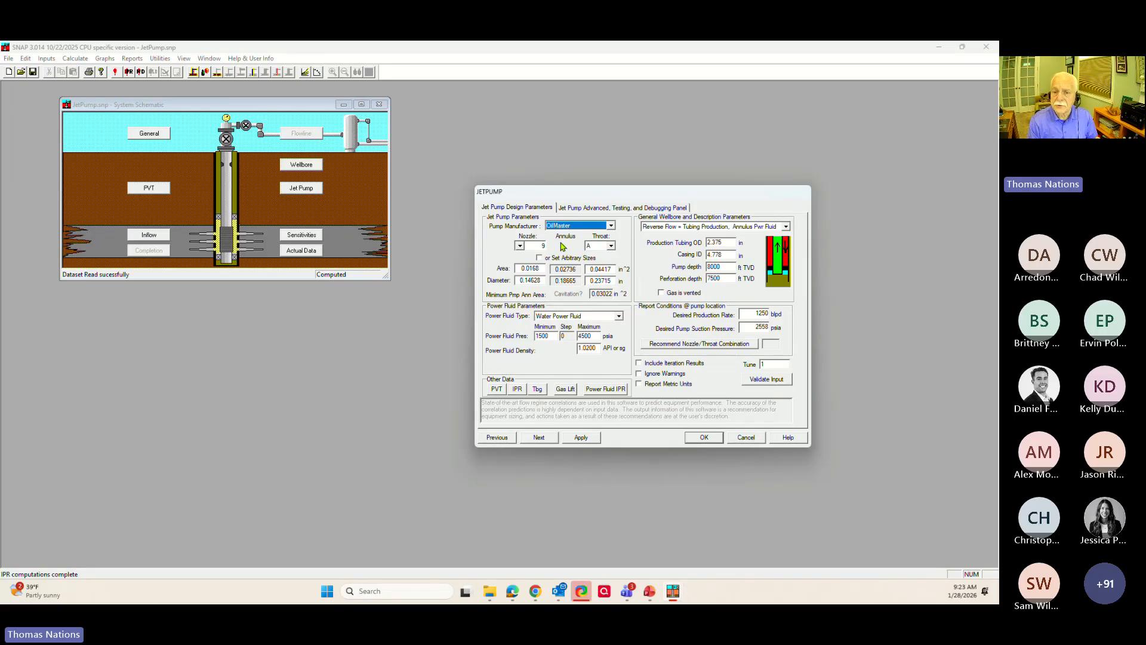
left_click(558, 227)
left_click(532, 295)
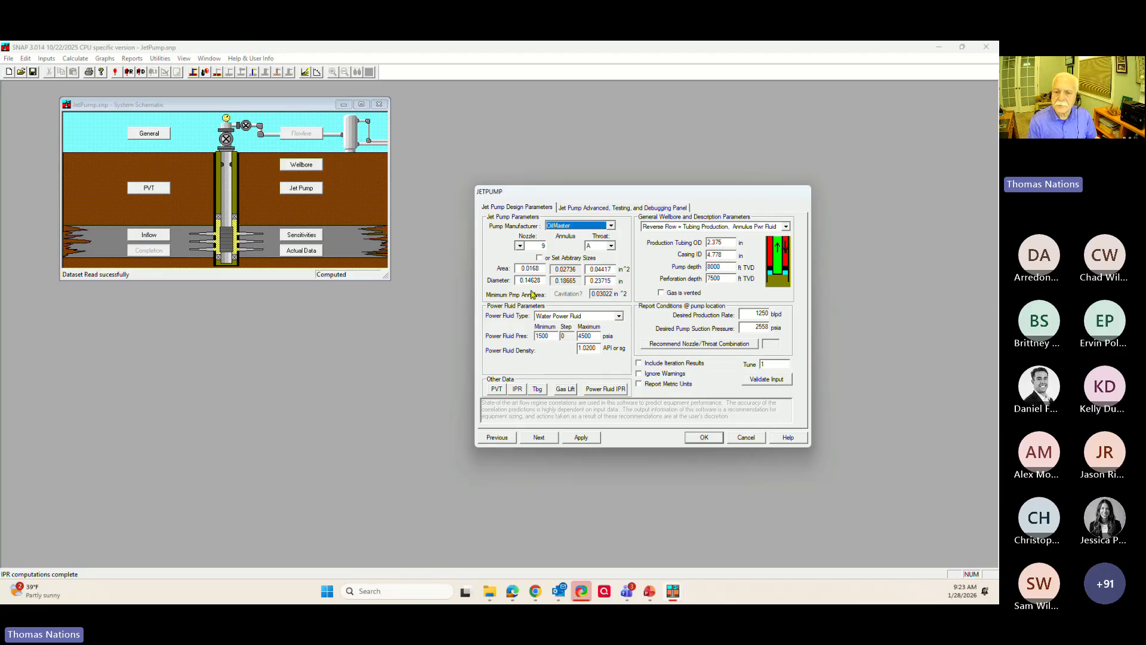
left_click(520, 246)
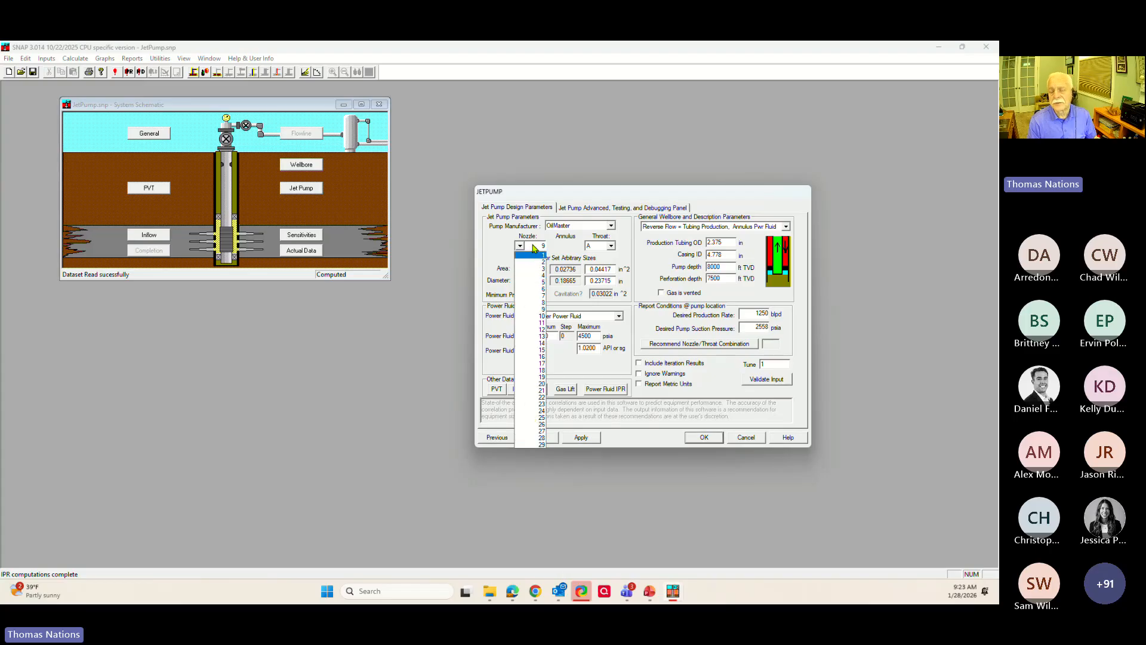
left_click(534, 309)
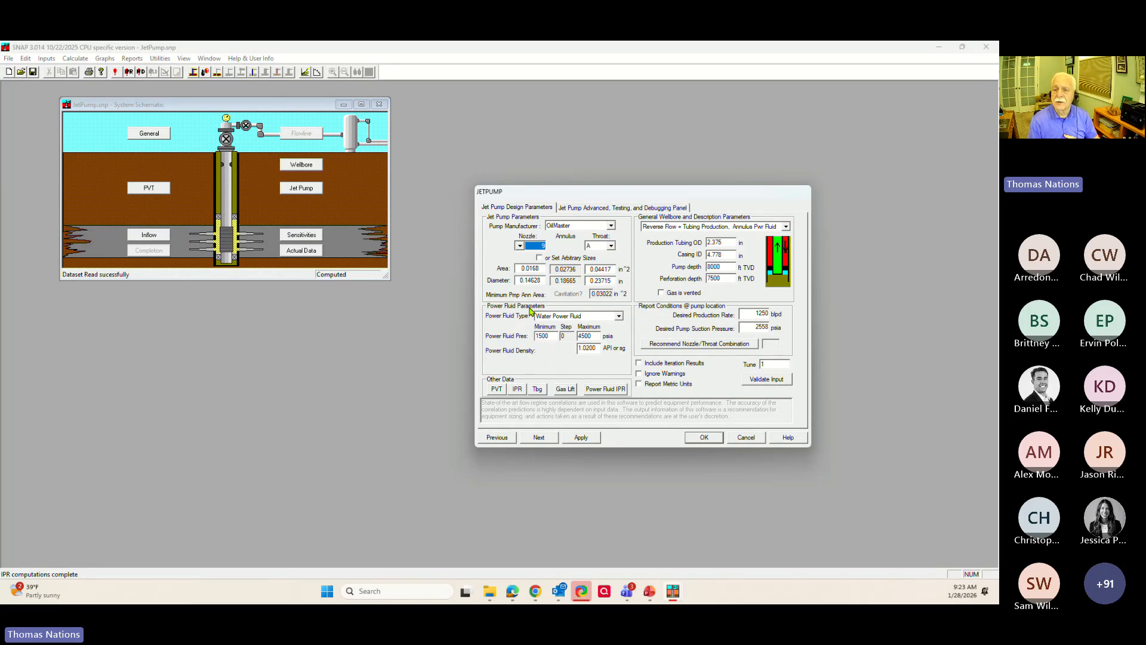
- Try throat size B against size A for nozzle 9 in the jet pump parameters, and set the throat back to A
left_click(612, 246)
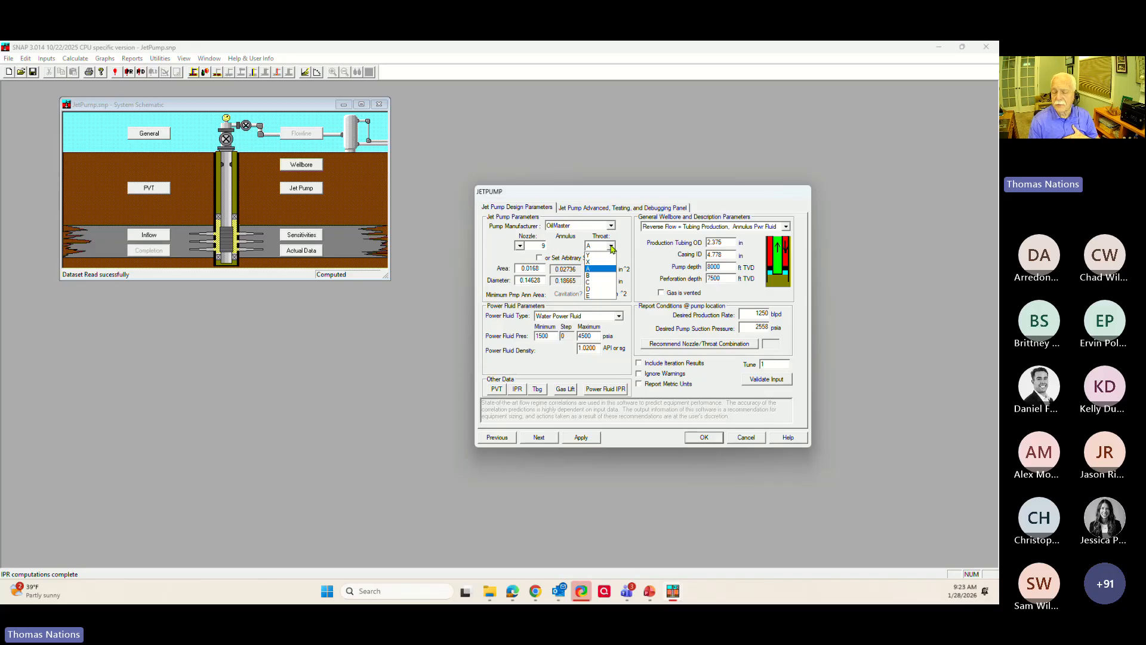
left_click(589, 270)
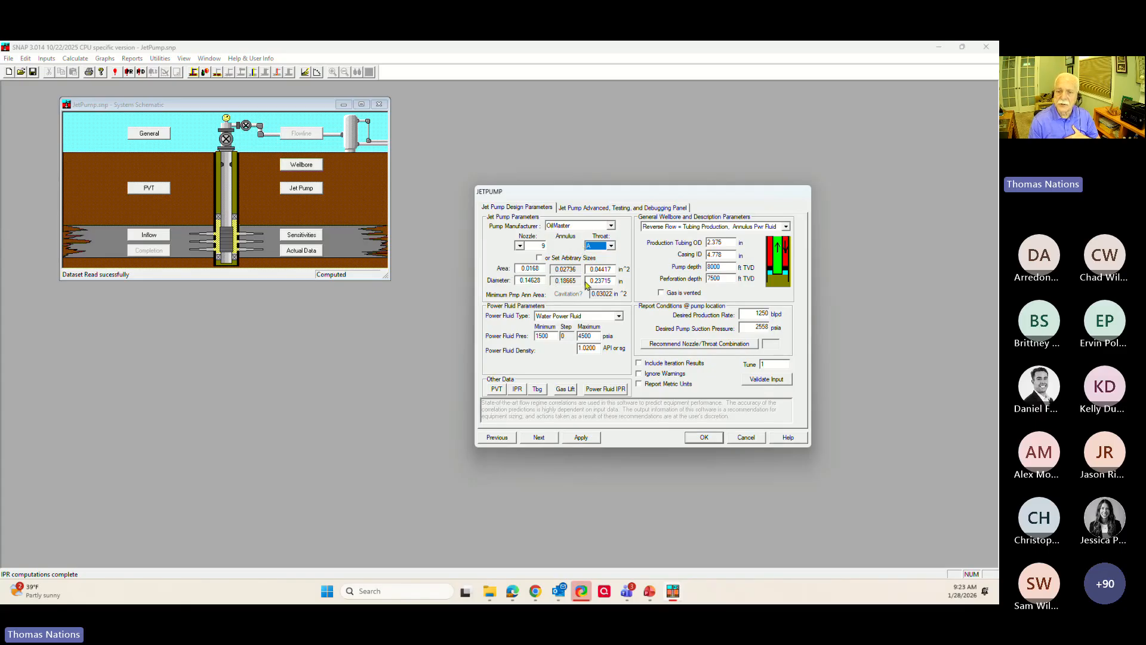
left_click(610, 245)
left_click(590, 276)
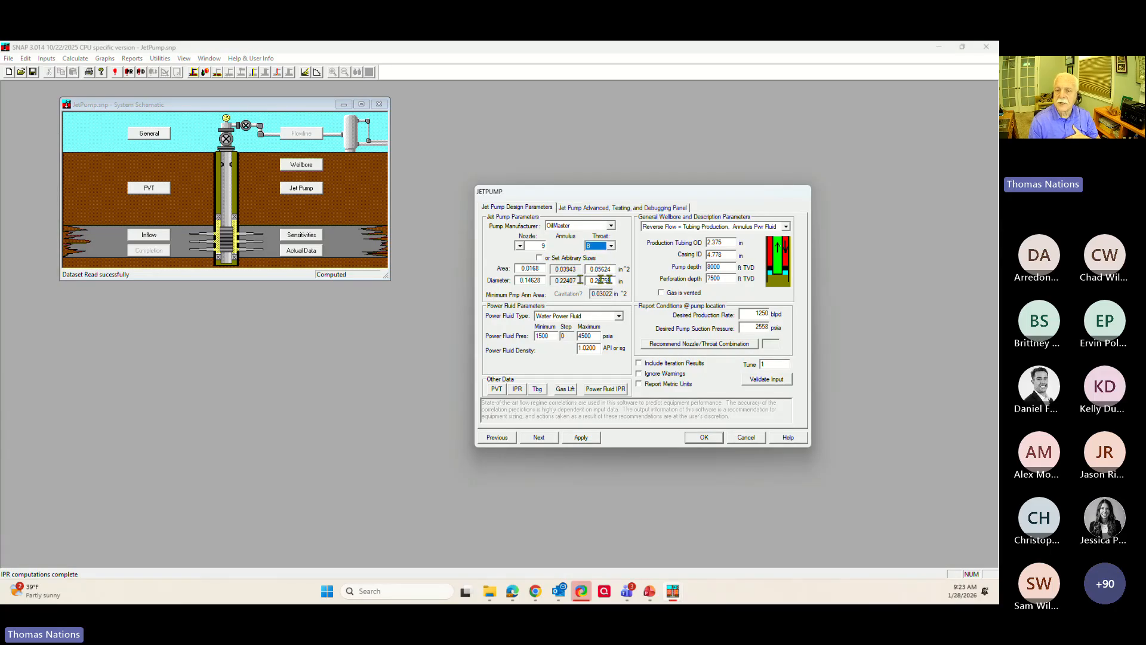
left_click(612, 246)
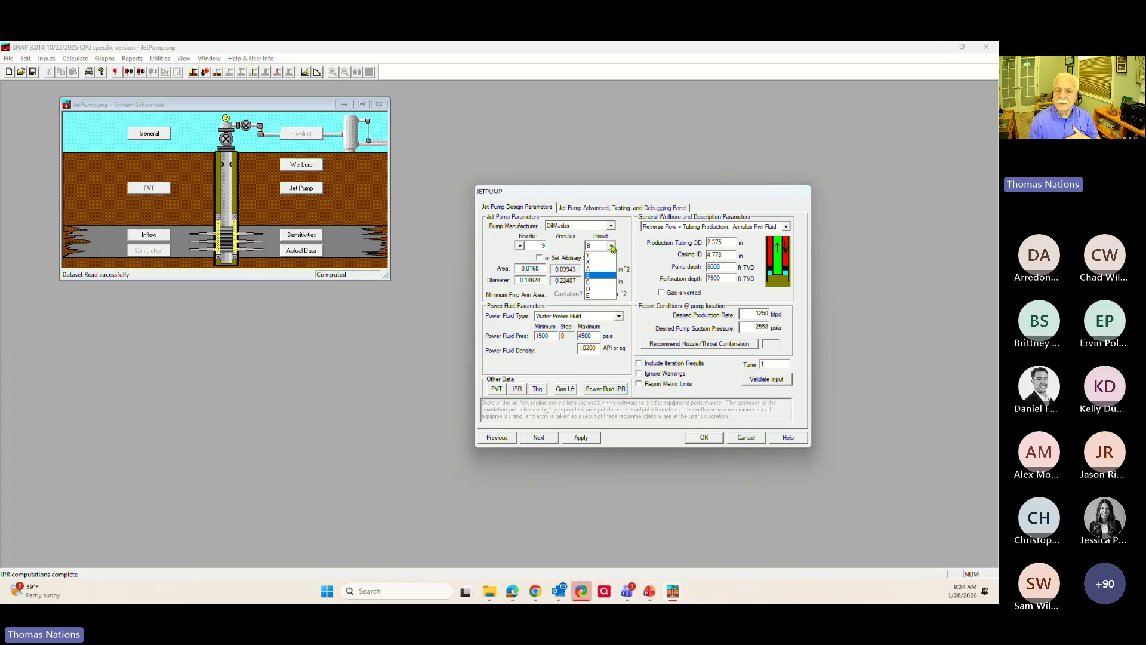
left_click(588, 269)
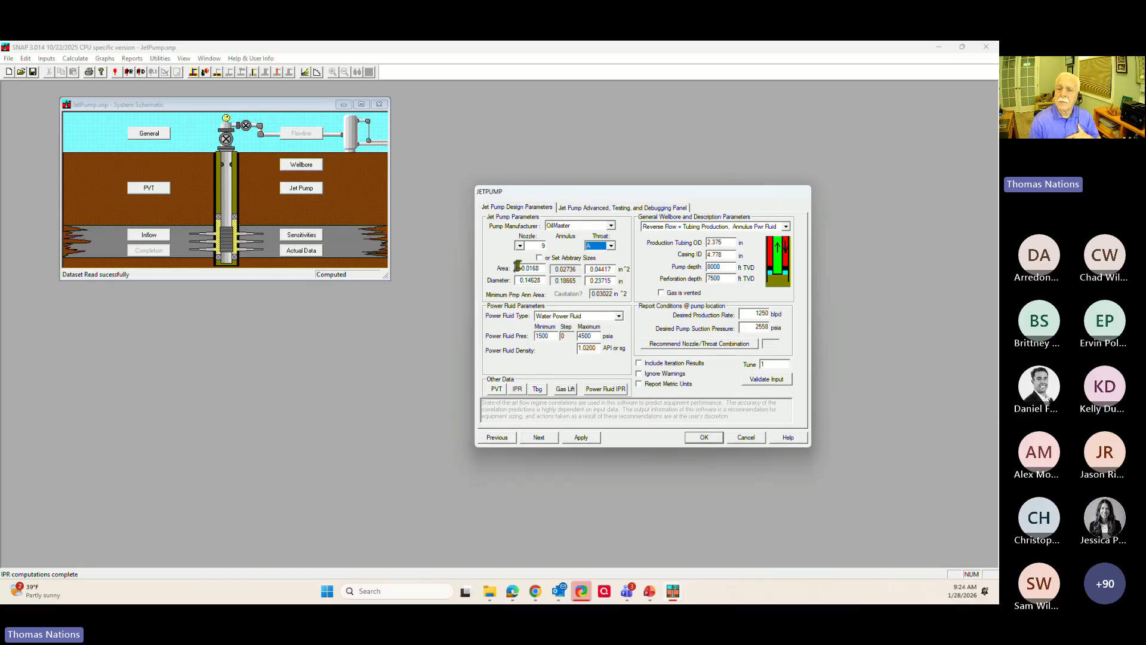
- Review the pump manufacturer and power fluid type options, keeping OilMaster and Water Power Fluid selected
left_click(611, 227)
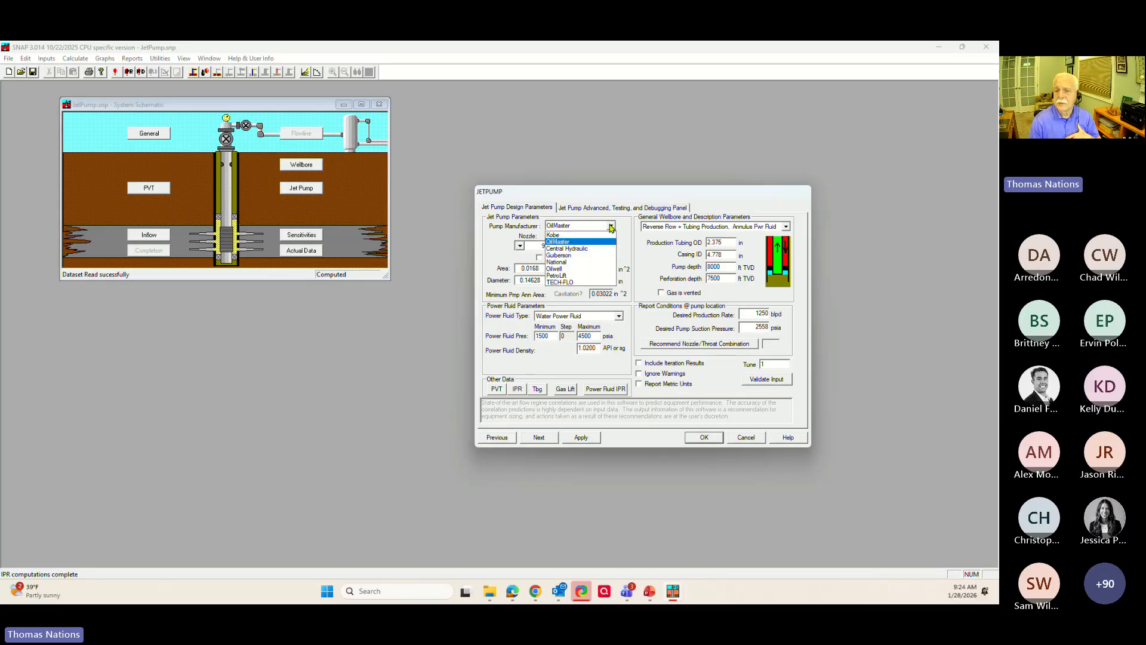
left_click(582, 241)
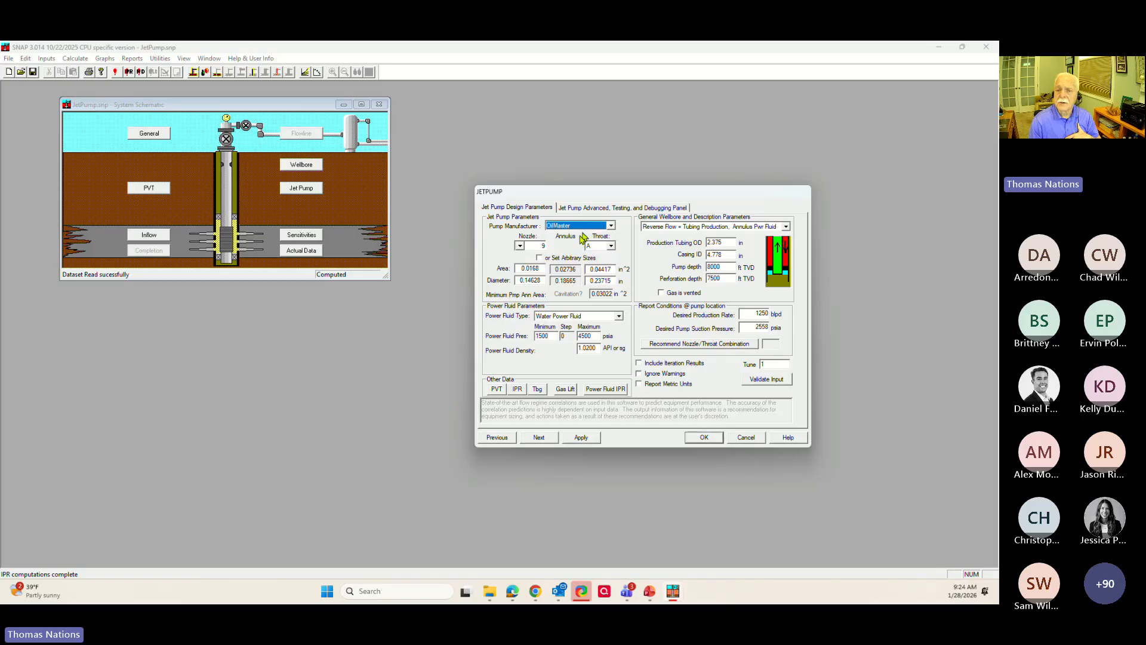
left_click(541, 257)
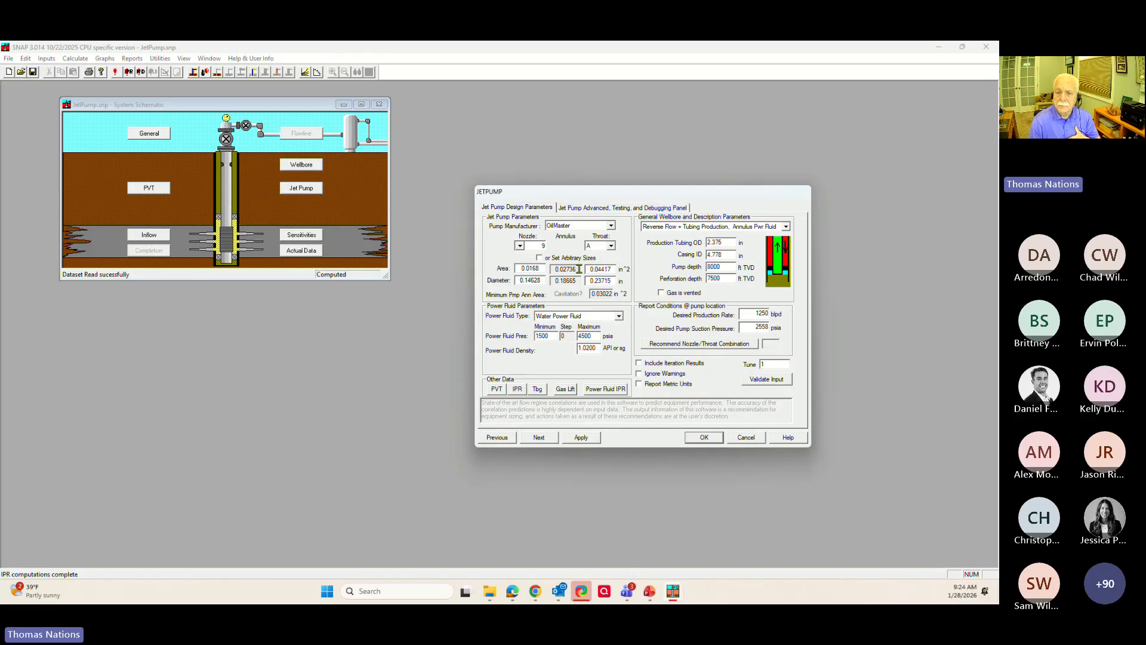
left_click(619, 316)
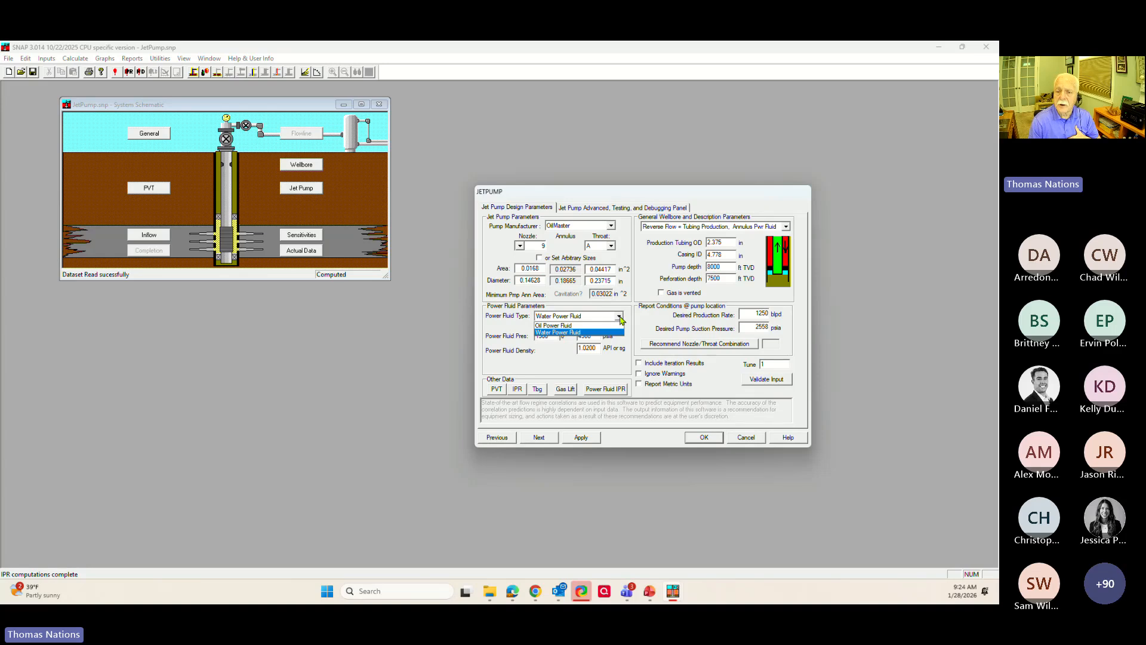
left_click(620, 317)
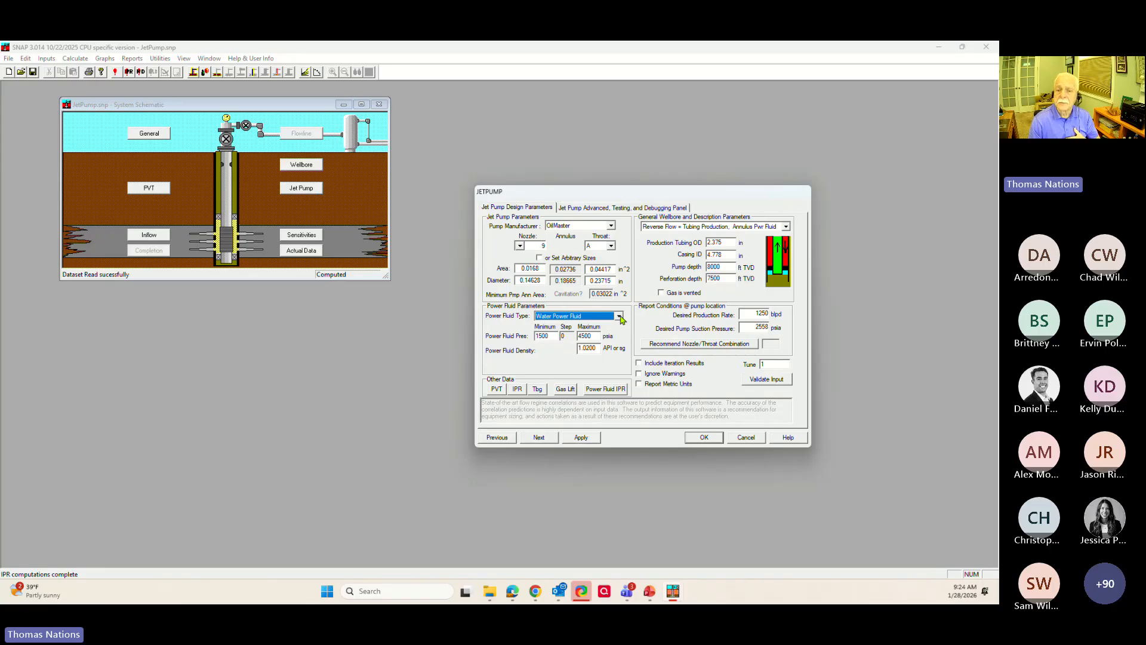
- Define the power fluid pressure range from 1500 to 4500 psia in steps of 1000 and check the power fluid density
double_click(553, 338)
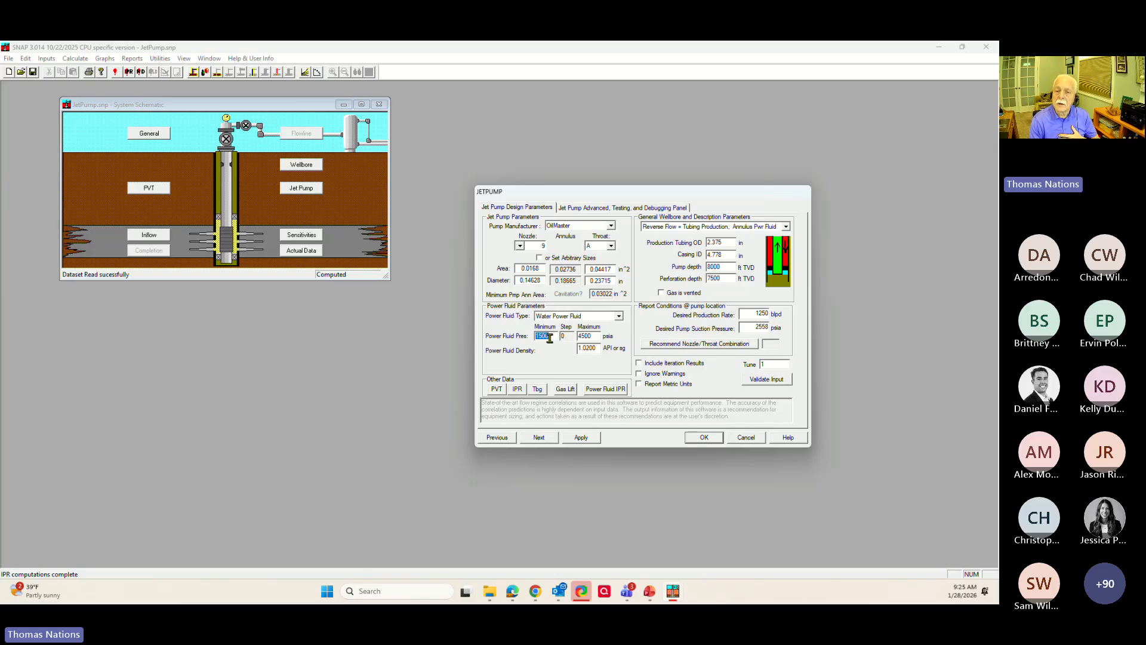
left_click(593, 336)
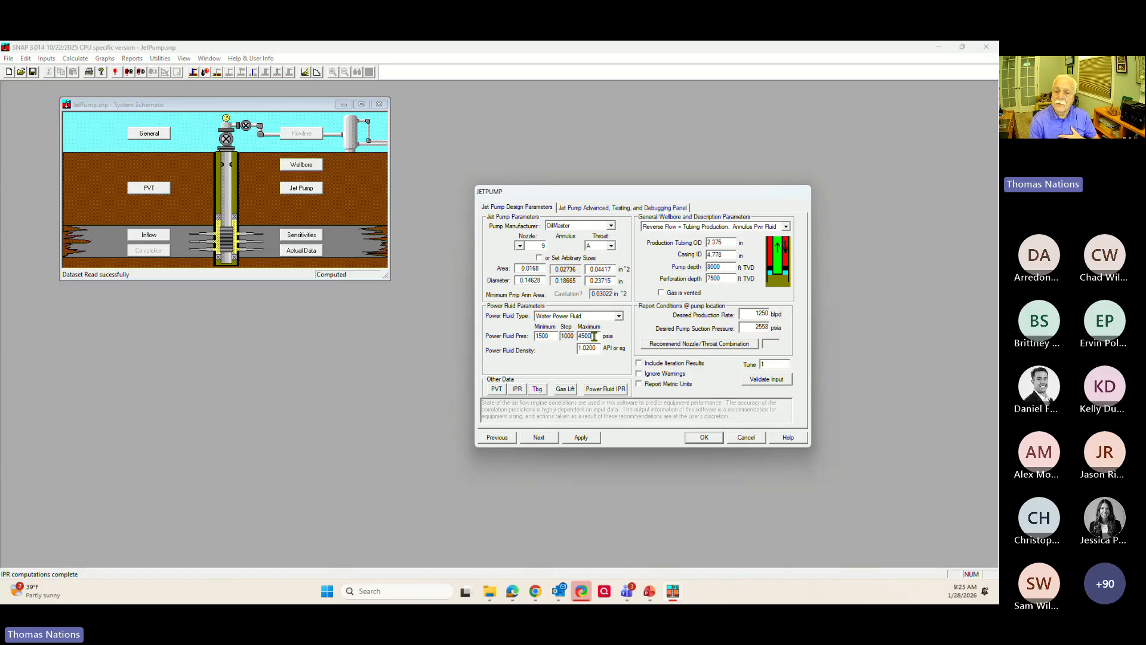
double_click(594, 336)
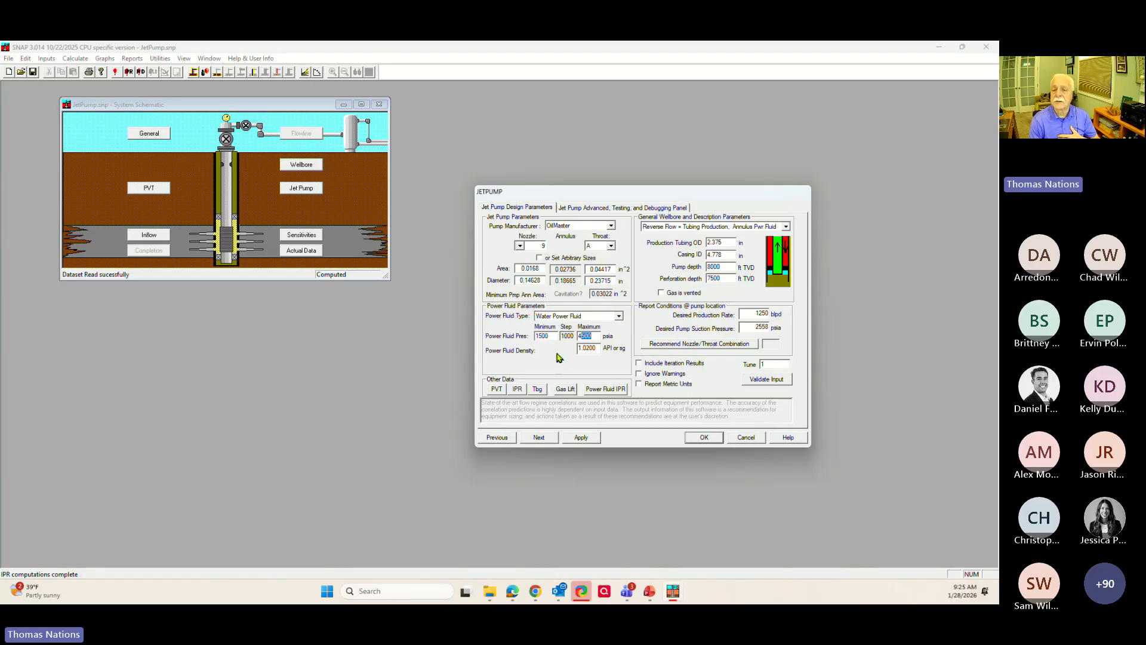
left_click(547, 336)
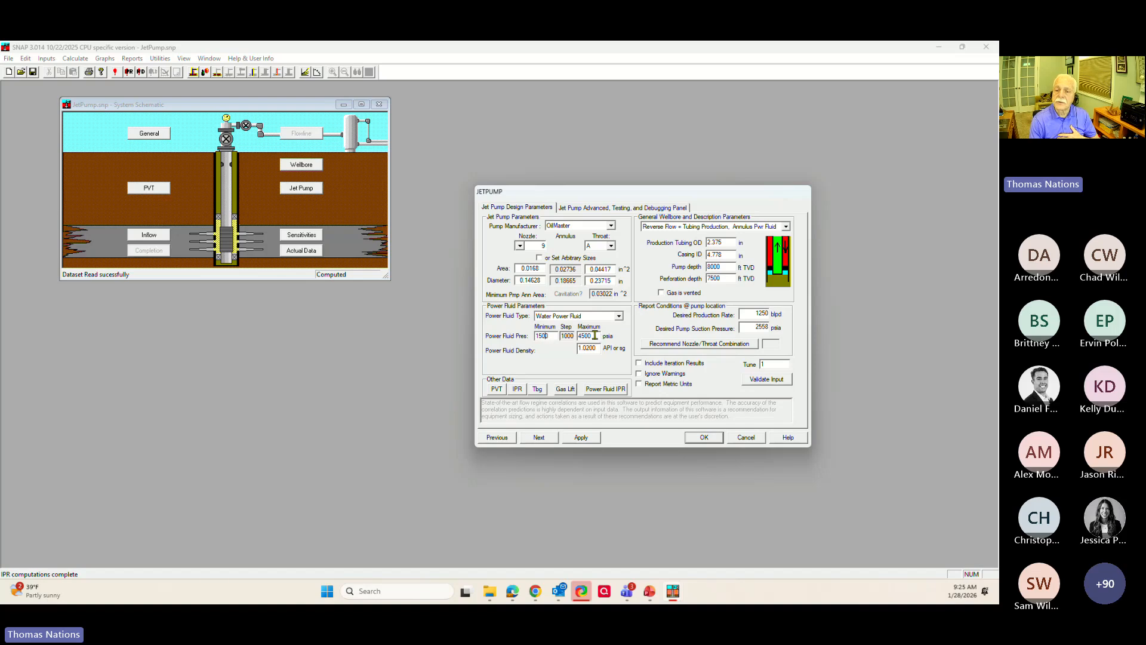
double_click(593, 336)
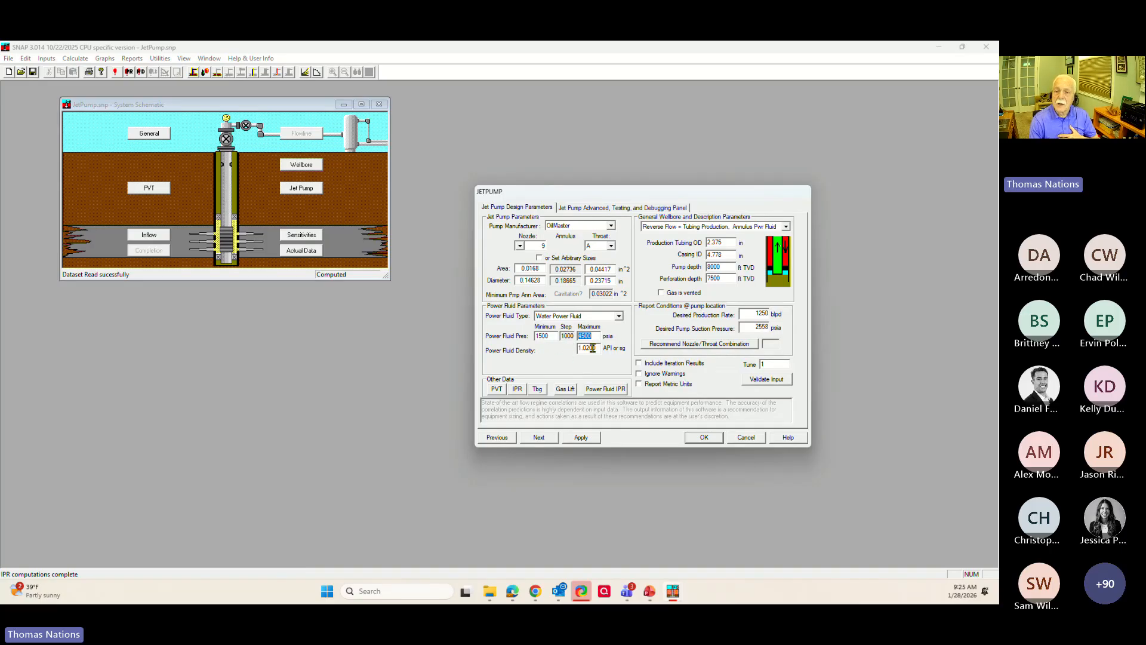
left_click(598, 347)
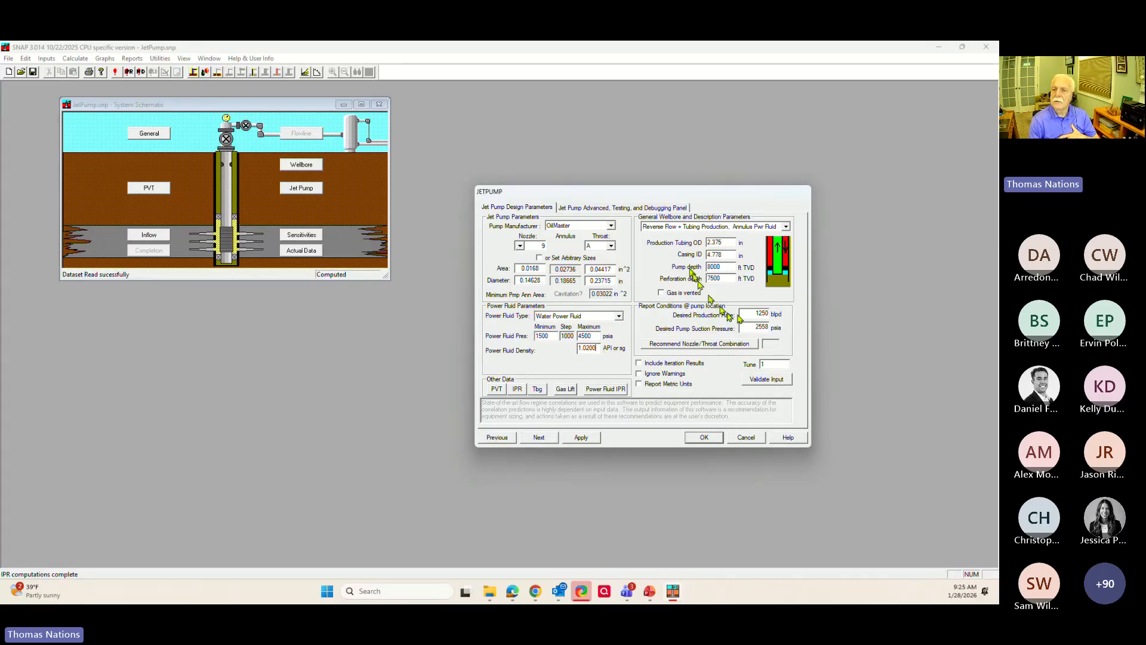
- Review the pump installation type options, keeping Reverse Flow with tubing production and annulus power fluid
left_click(700, 228)
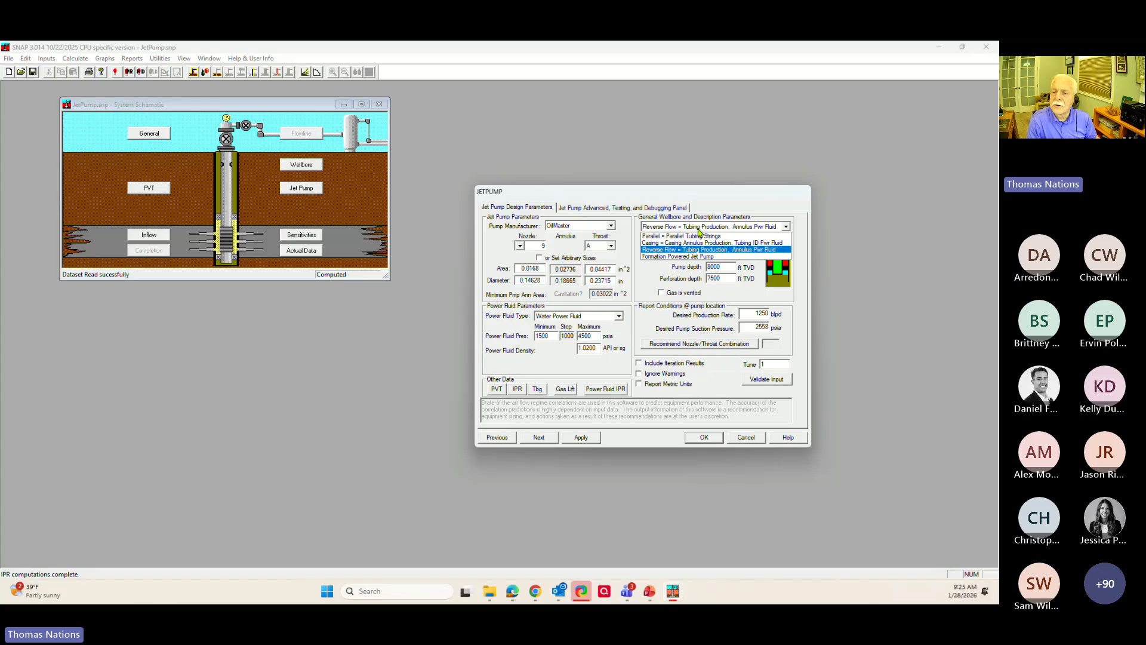
left_click(688, 251)
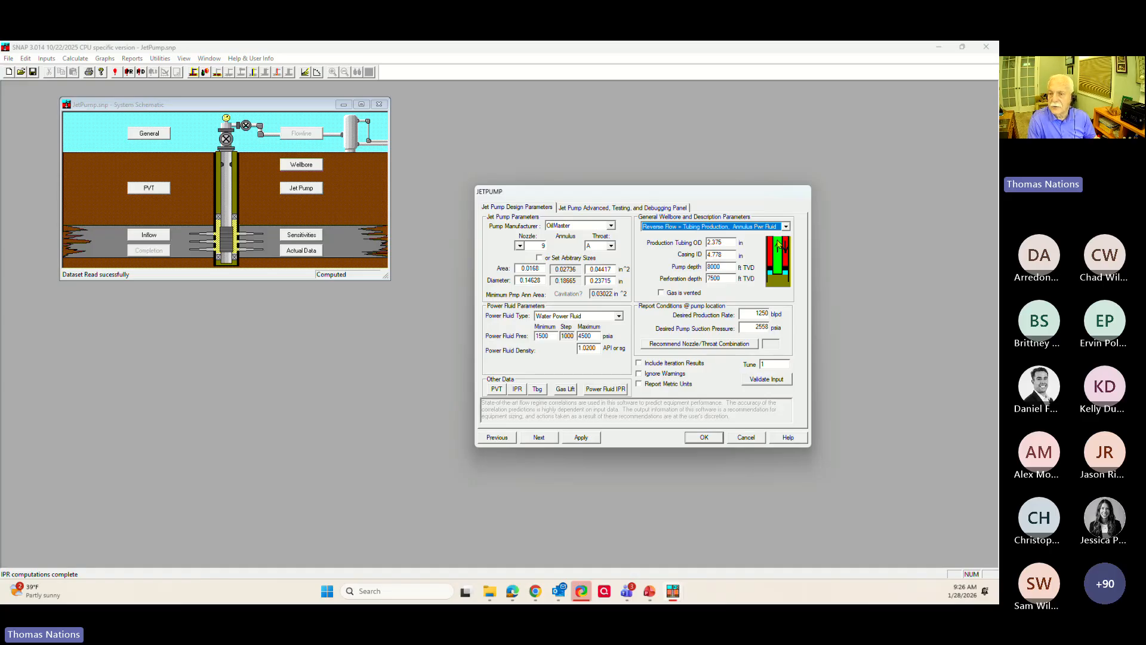
left_click(749, 227)
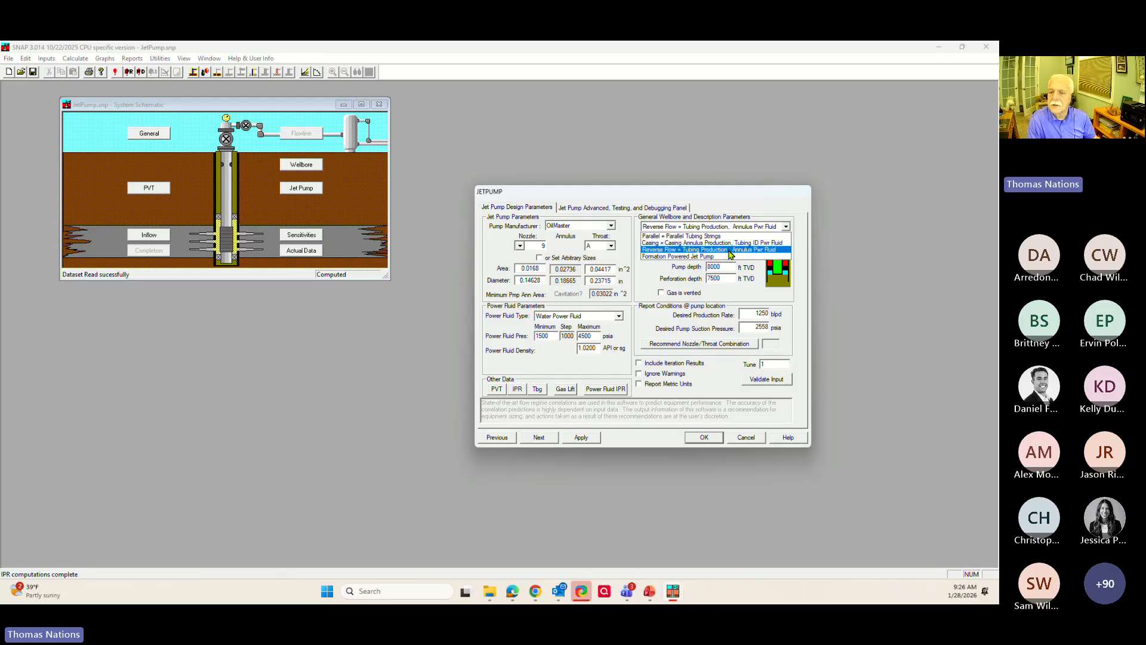
left_click(741, 225)
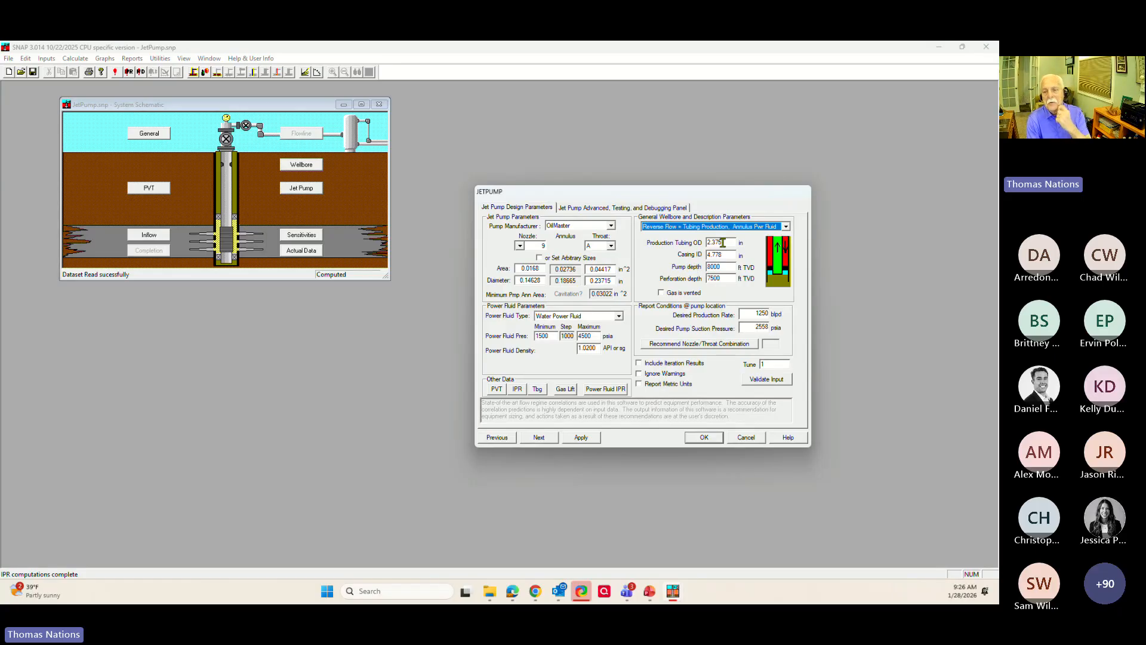
- Check the tubing OD, casing ID and pump depth in the wellbore description, and set the perforation depth to 8500 ft TVD
left_click_drag(723, 243, 697, 243)
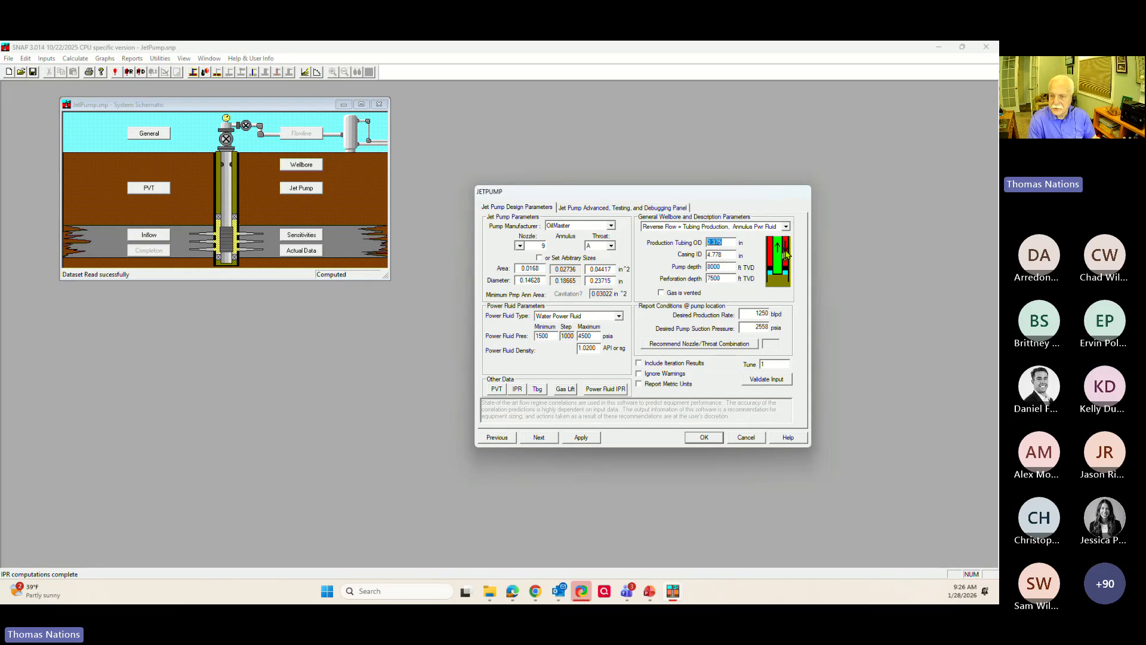
left_click(729, 253)
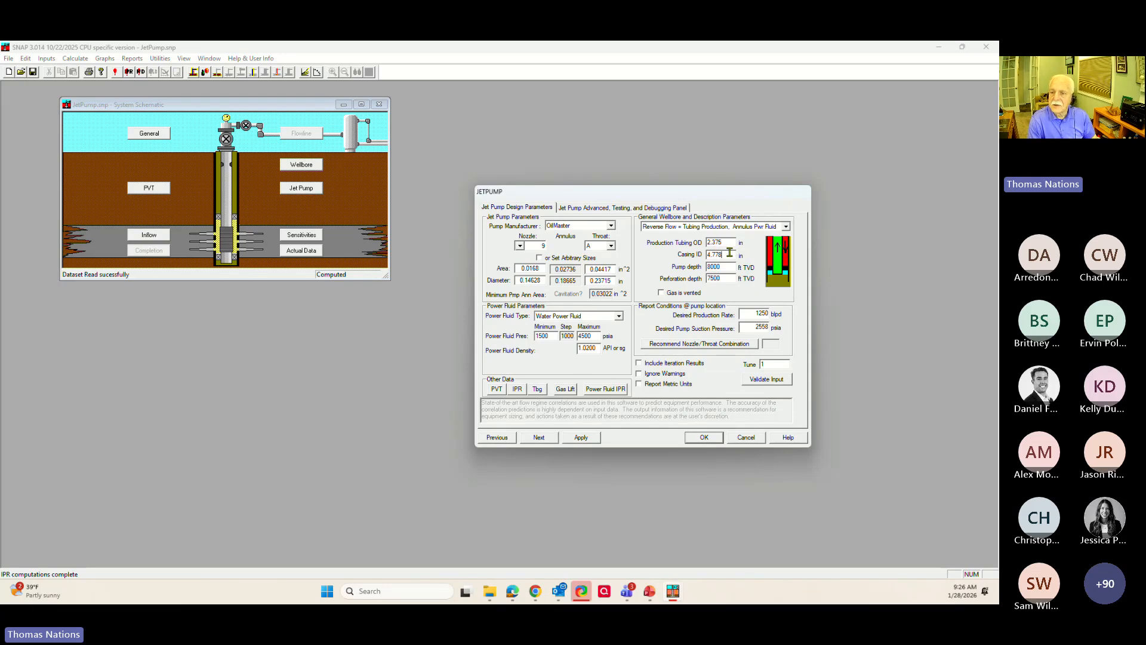
left_click(730, 267)
left_click(728, 279)
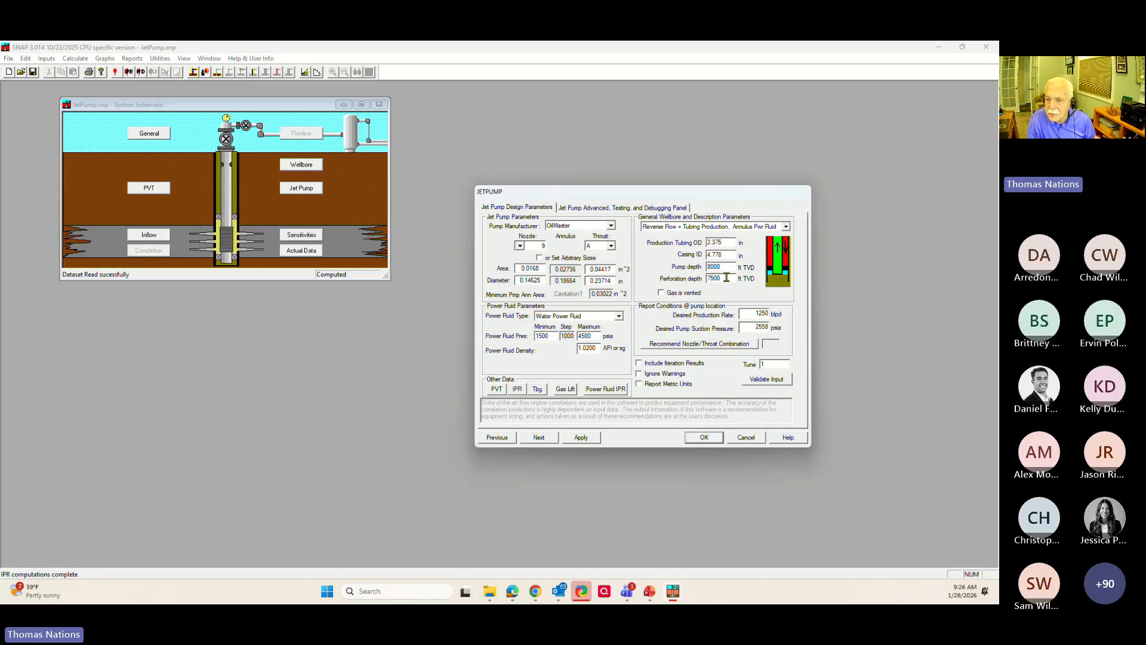
double_click(727, 278)
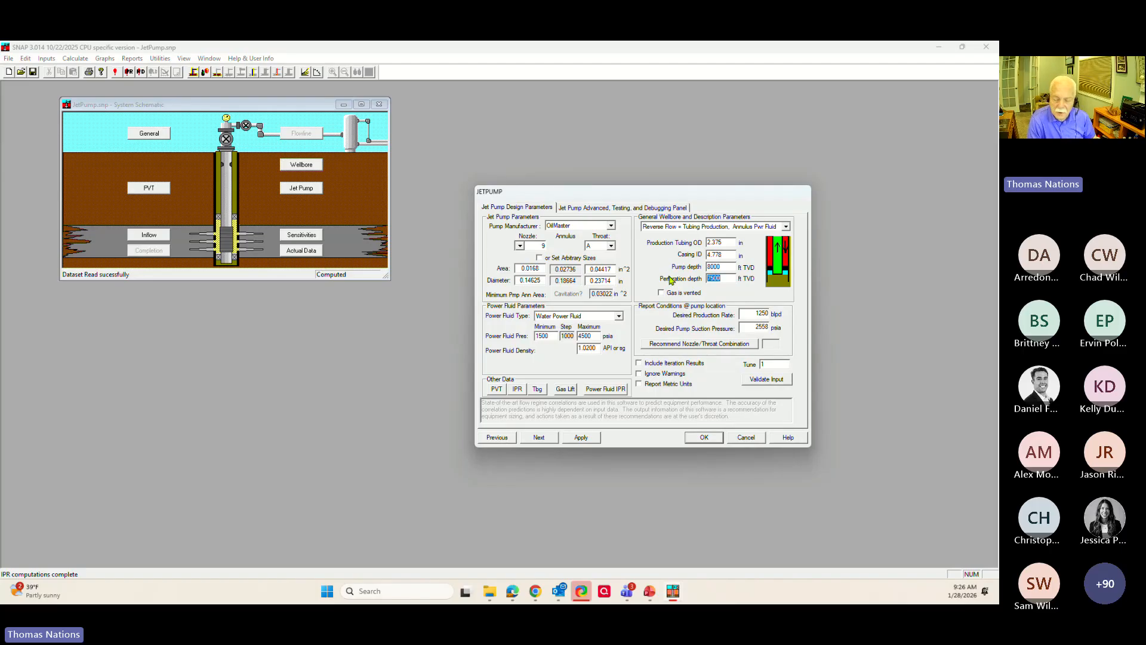
type("8500")
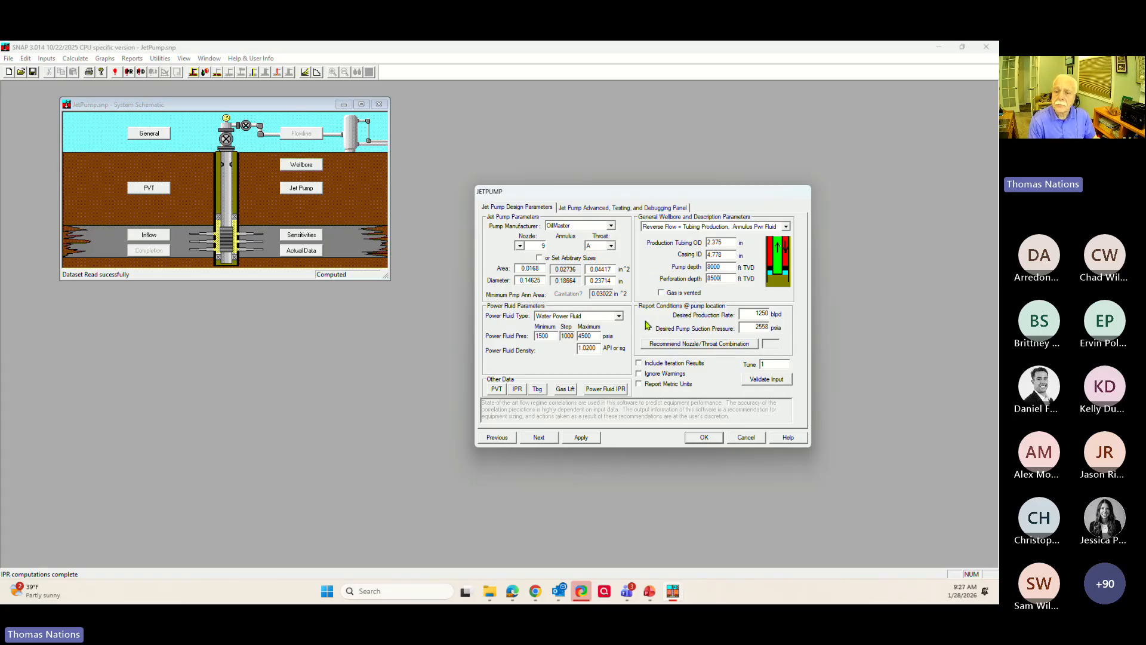
- Check the desired production rate, accept the jet pump design parameters and save the JetPump.snp dataset
double_click(751, 315)
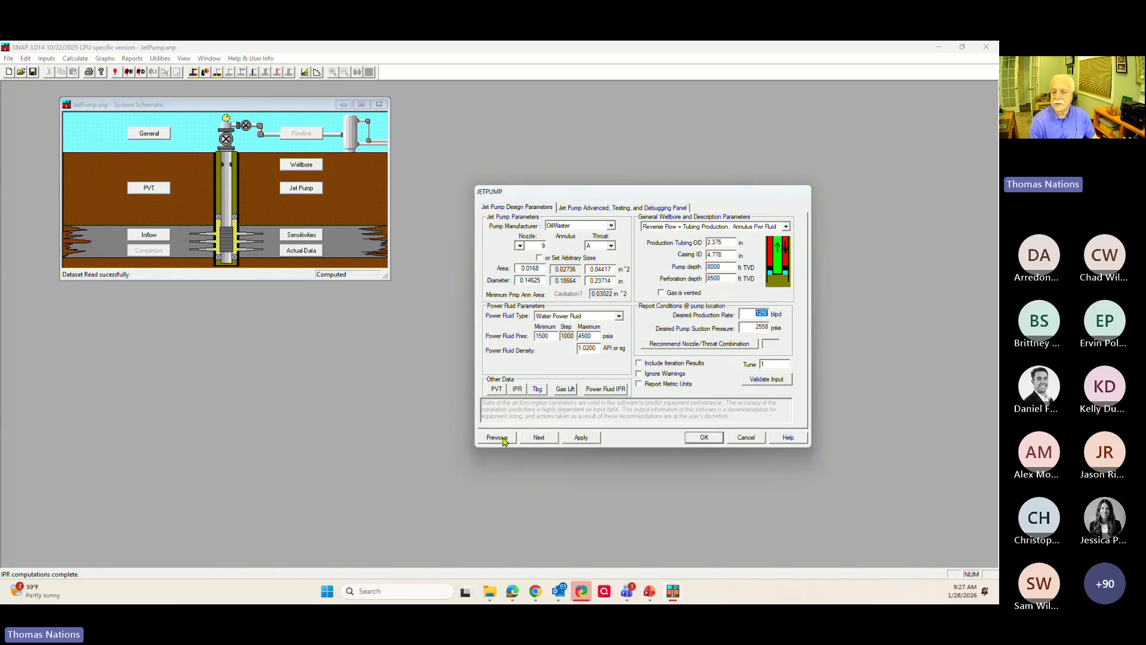
left_click(704, 439)
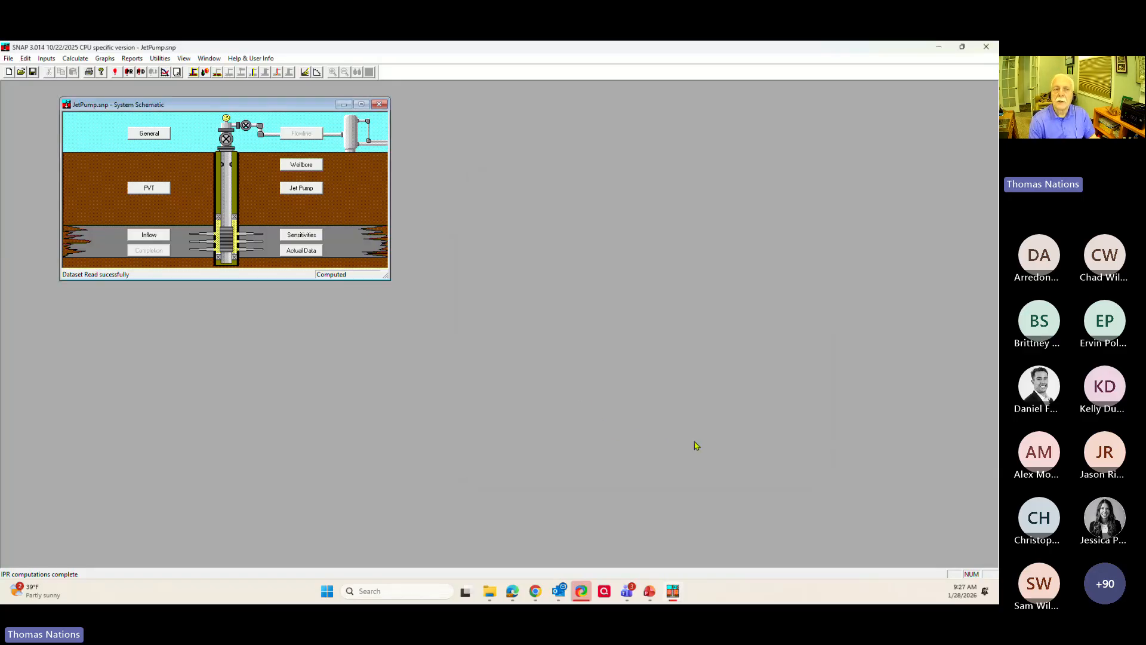
left_click(34, 73)
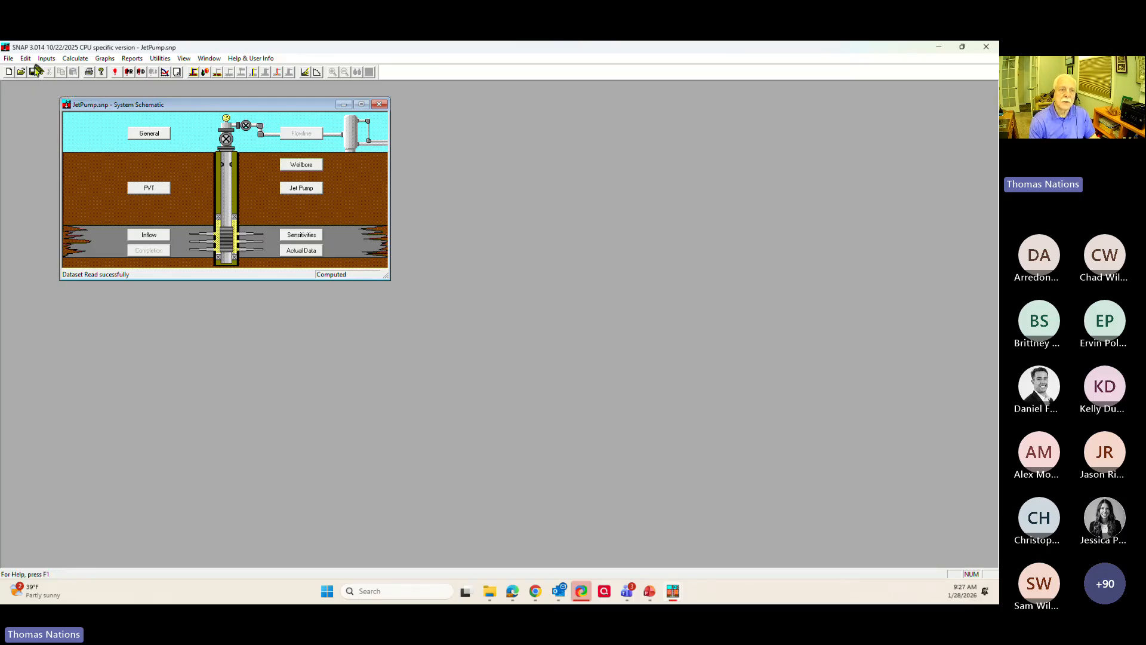
- Go through the input dialogs from Wellbore round to the jet pump design parameters, apply them and generate the jet pump design plot and reports
left_click(266, 72)
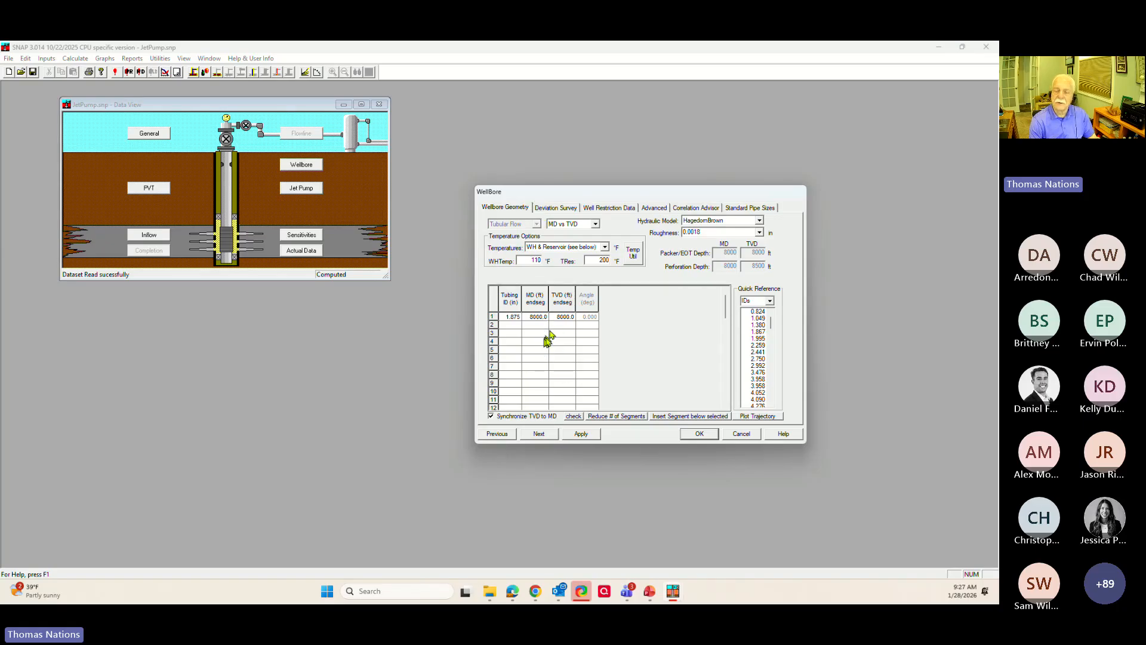
left_click(539, 434)
left_click(540, 413)
left_click(539, 418)
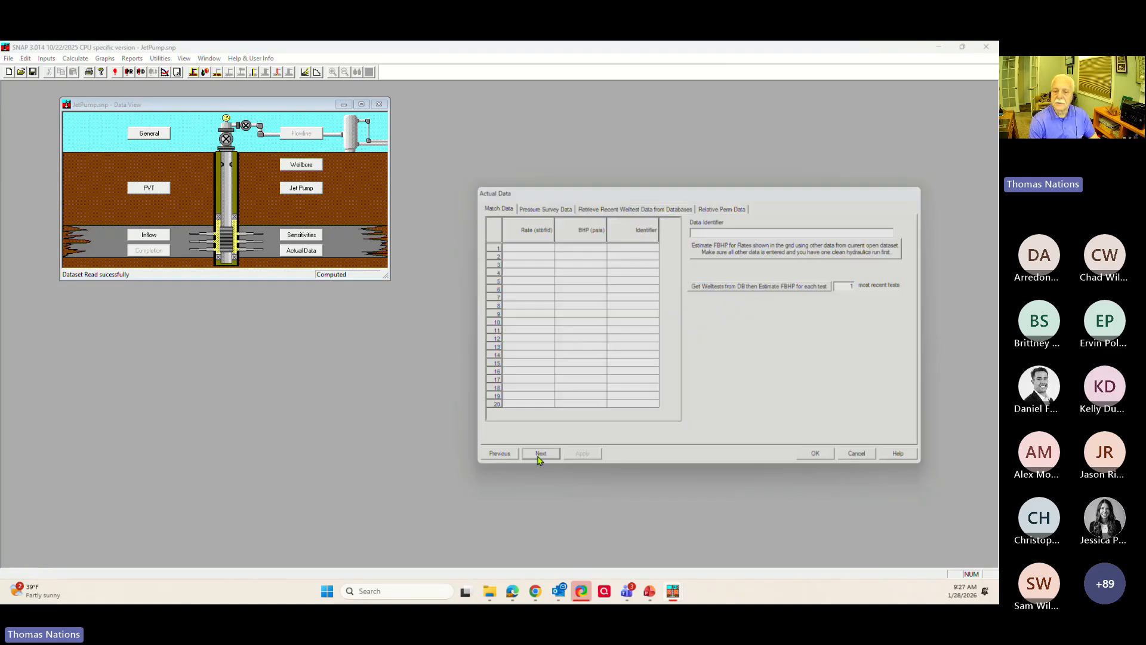
left_click(540, 455)
left_click(540, 417)
left_click(540, 417)
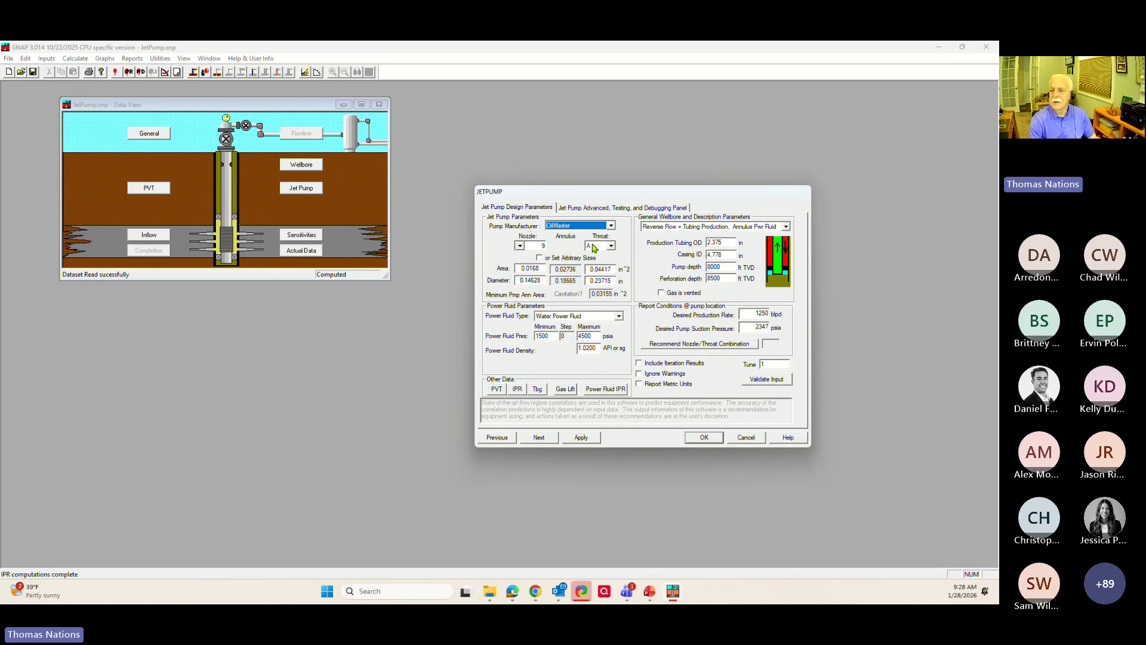
left_click(582, 438)
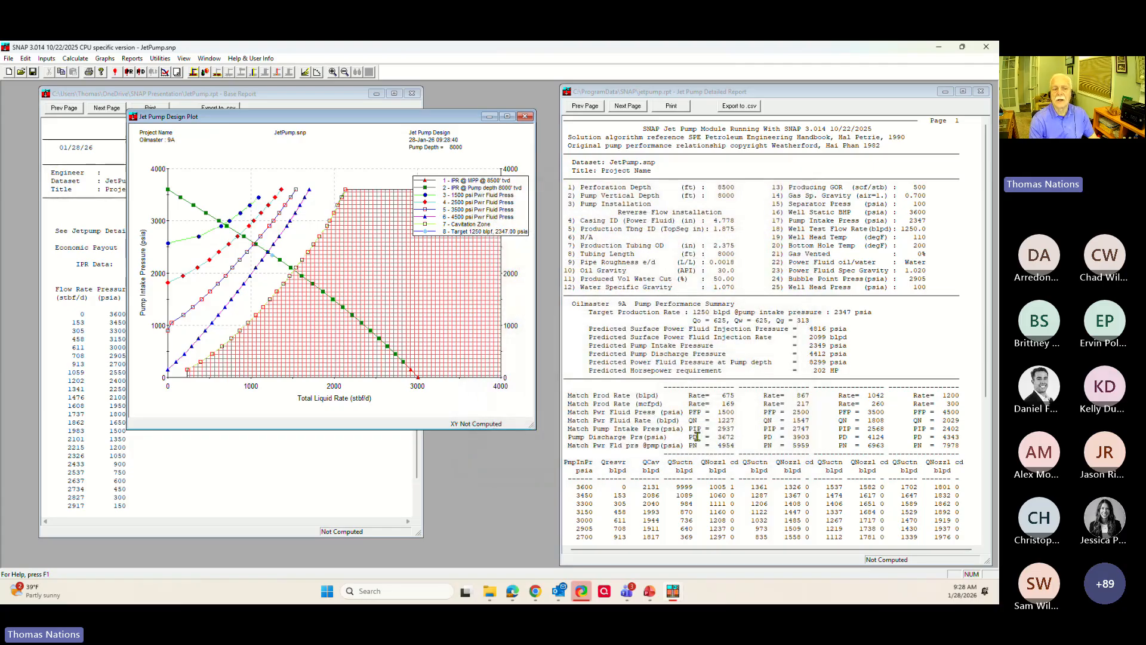
- Look through the JetPump base report from the base conditions to the well data page, and close the report
left_click(67, 130)
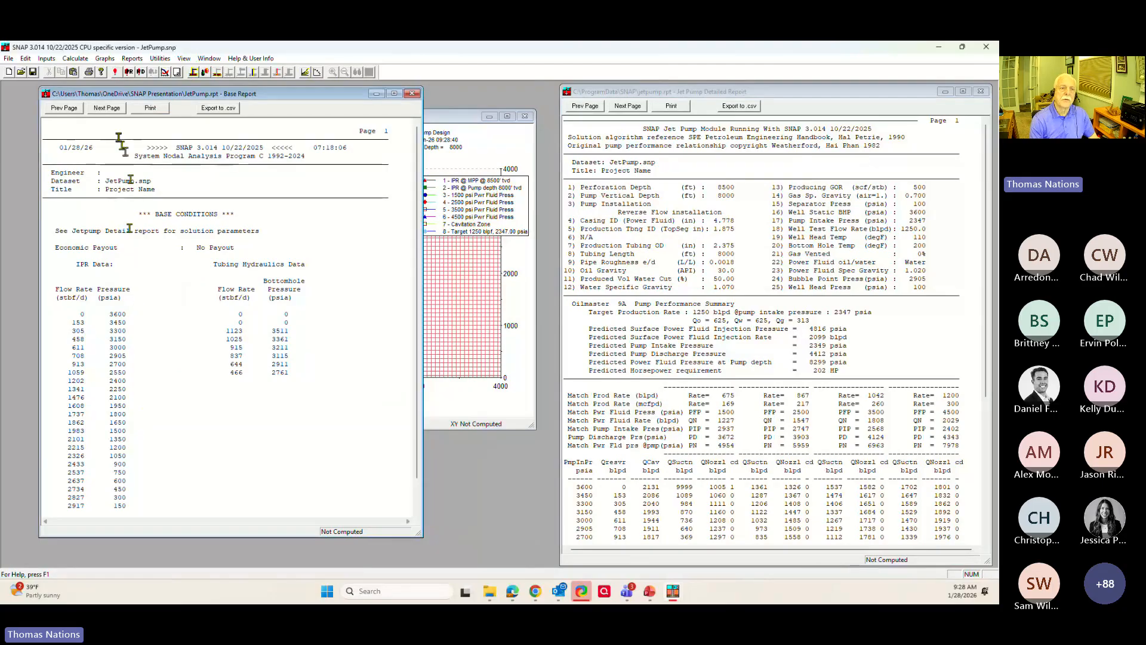
left_click(107, 109)
left_click(107, 108)
left_click(107, 109)
left_click(108, 110)
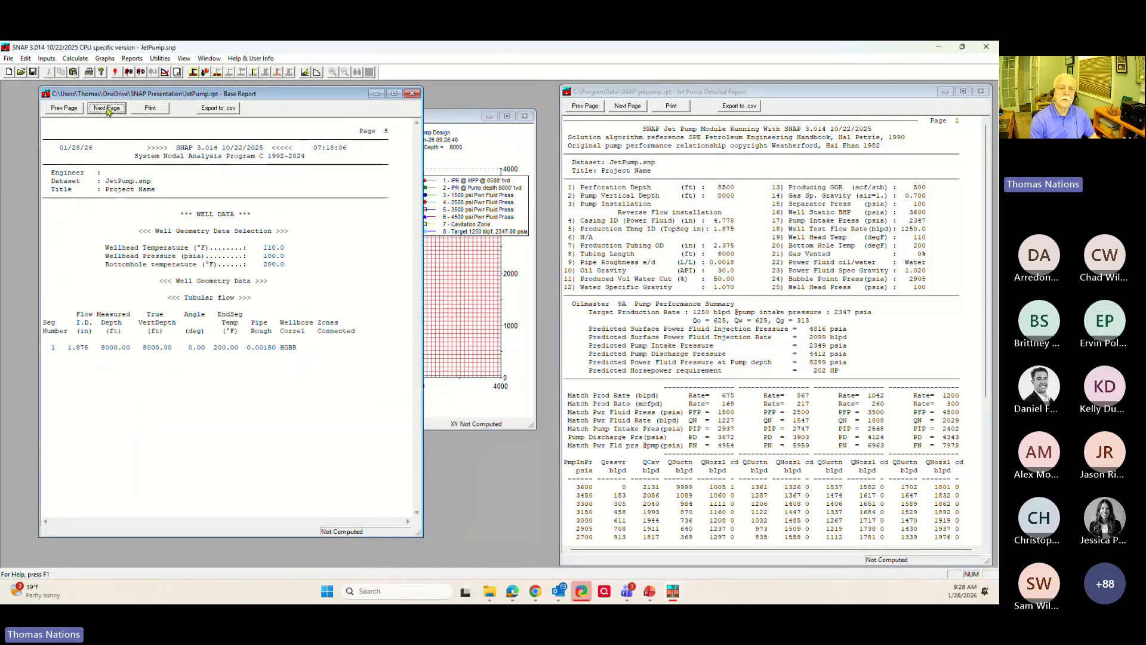
left_click(412, 94)
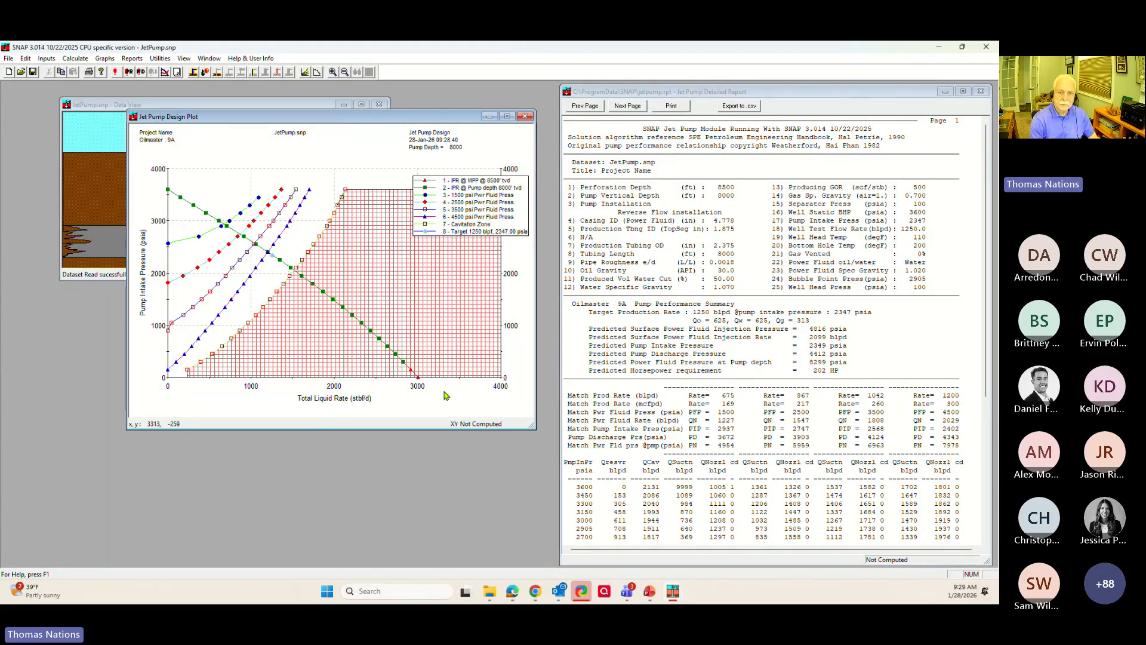
- Highlight the 1500 psi power fluid pressure curve in the jet pump design plot, and clear the highlight
left_click(439, 196)
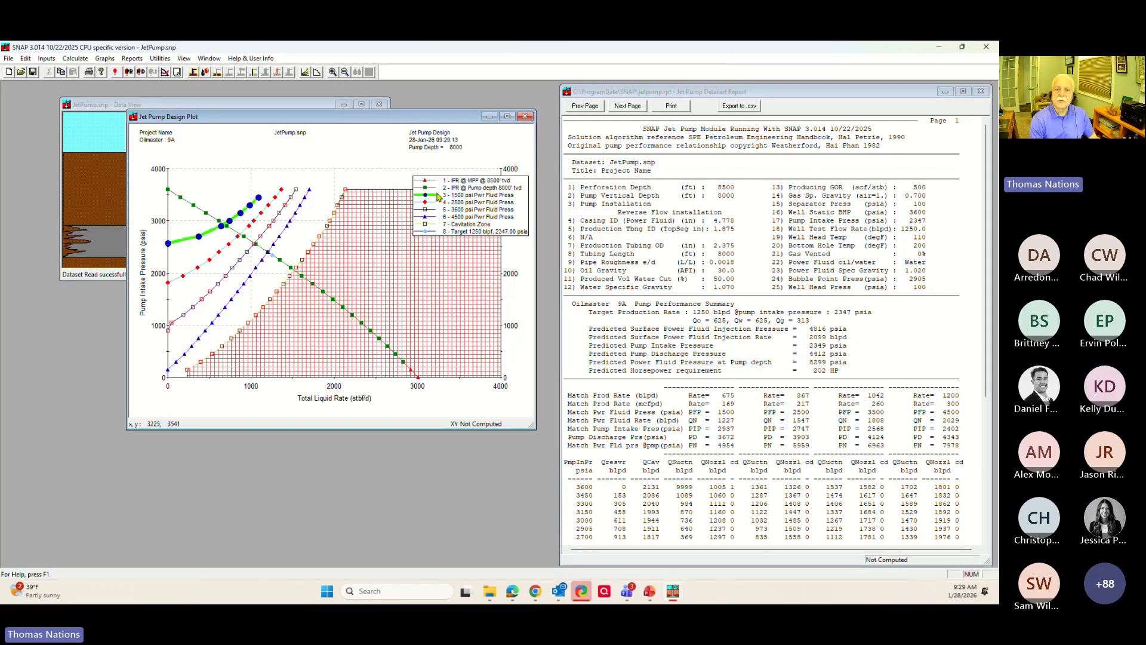
left_click(437, 193)
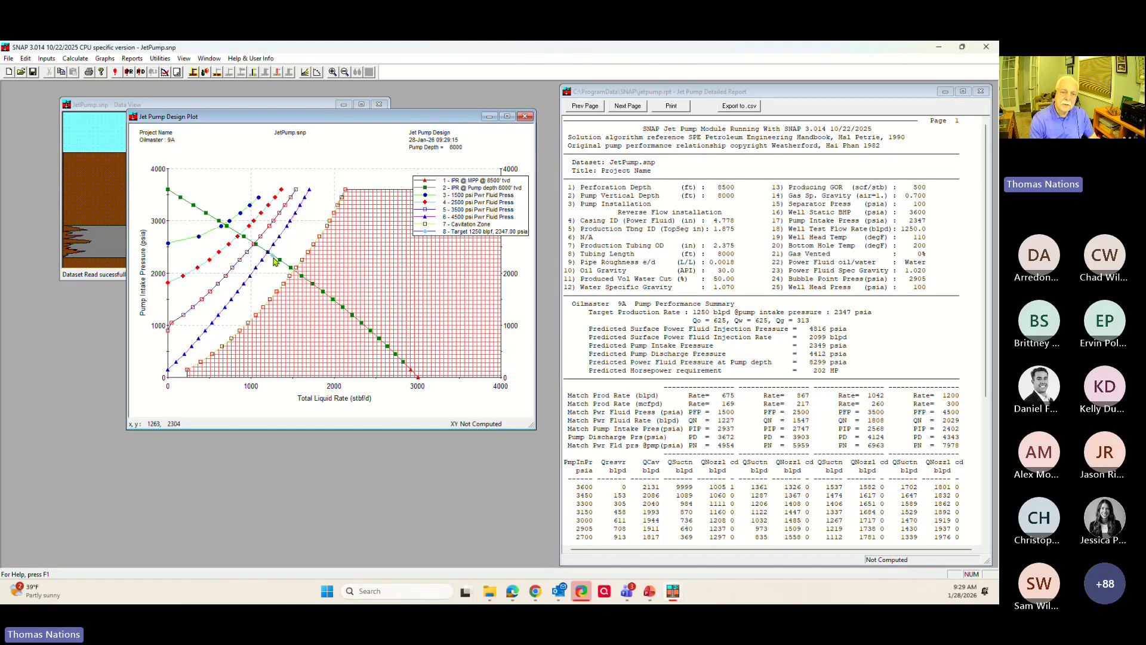
left_click(428, 236)
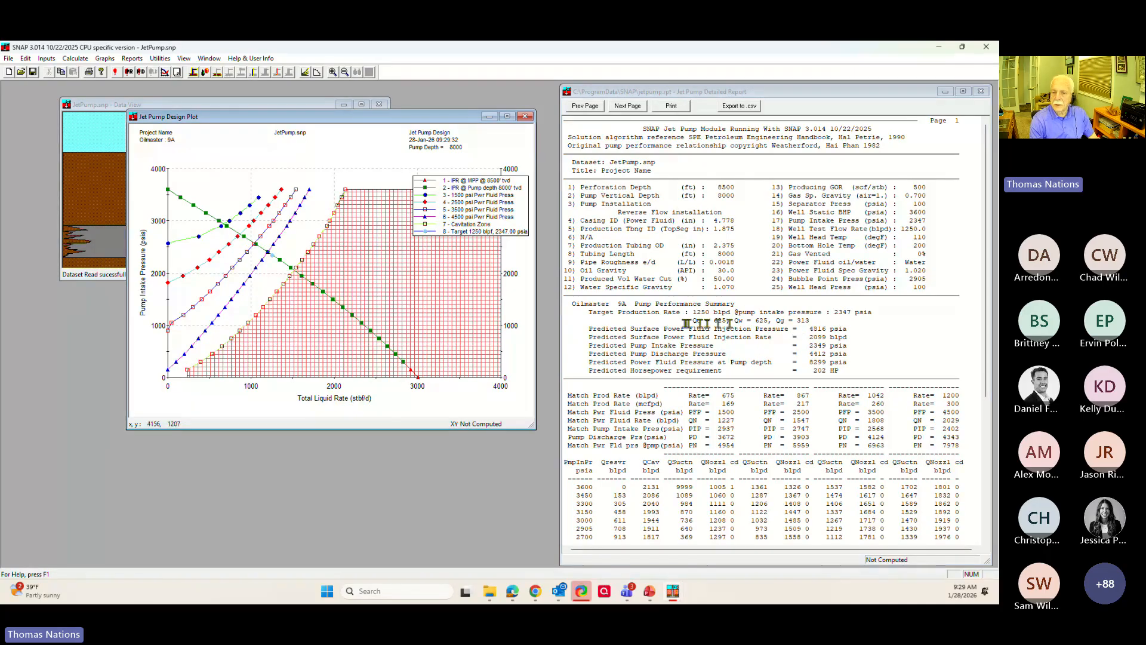
- Examine the pump performance summary and the matched rates and pressures in the Jet Pump Detailed Report
left_click_drag(574, 304, 859, 323)
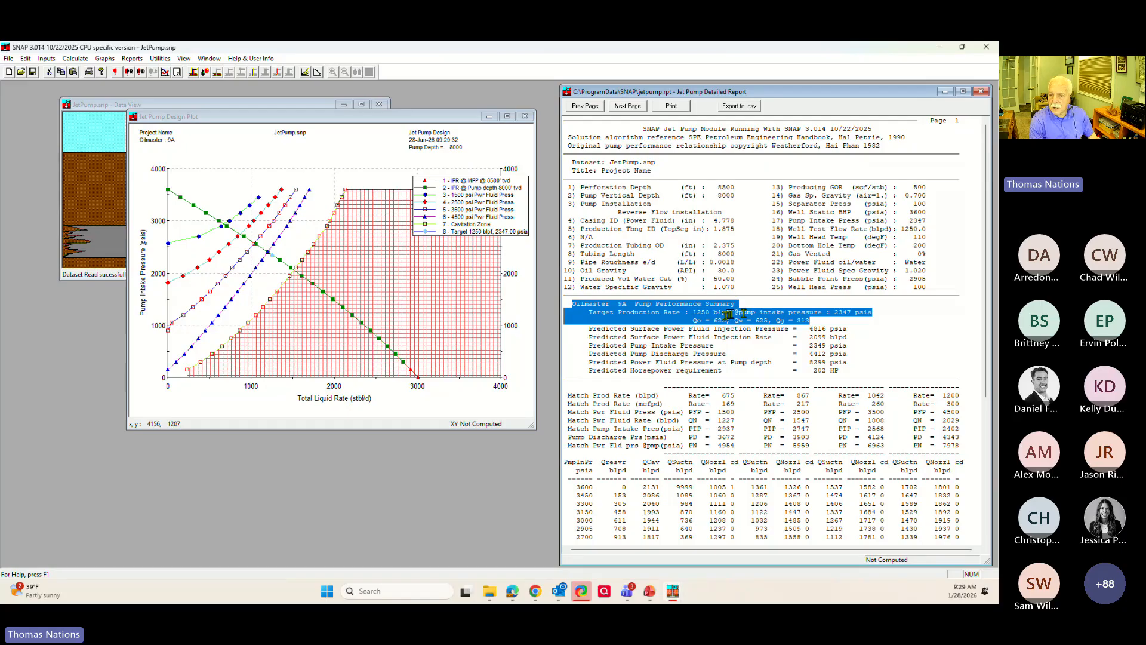
left_click(709, 318)
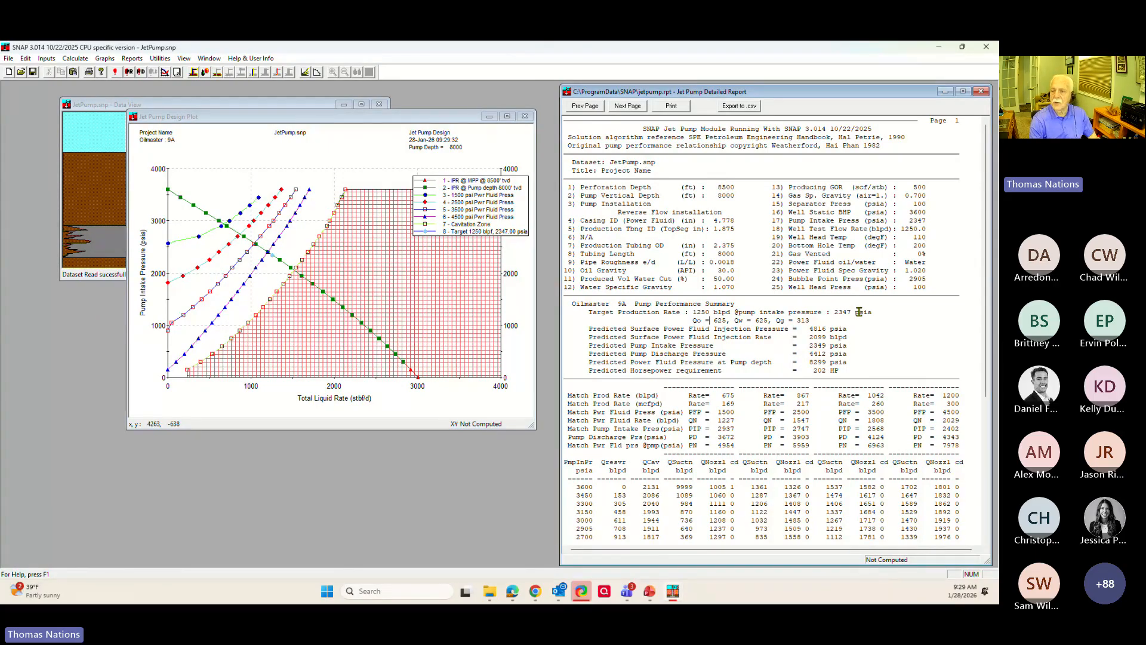
left_click_drag(860, 312, 823, 312)
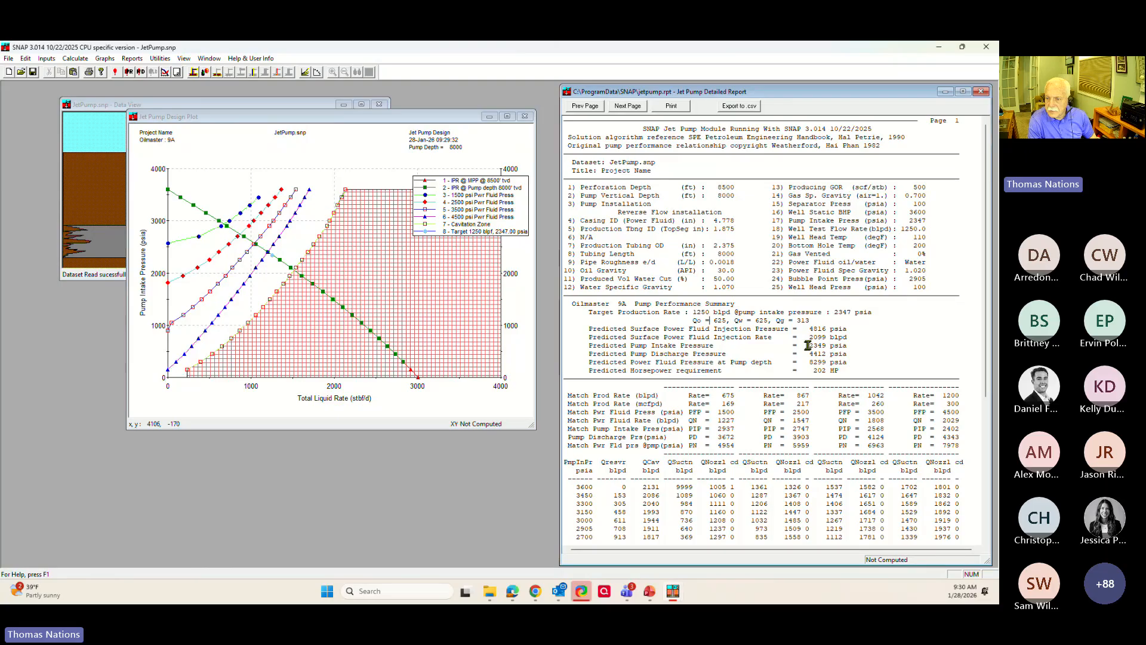
left_click_drag(811, 346, 823, 345)
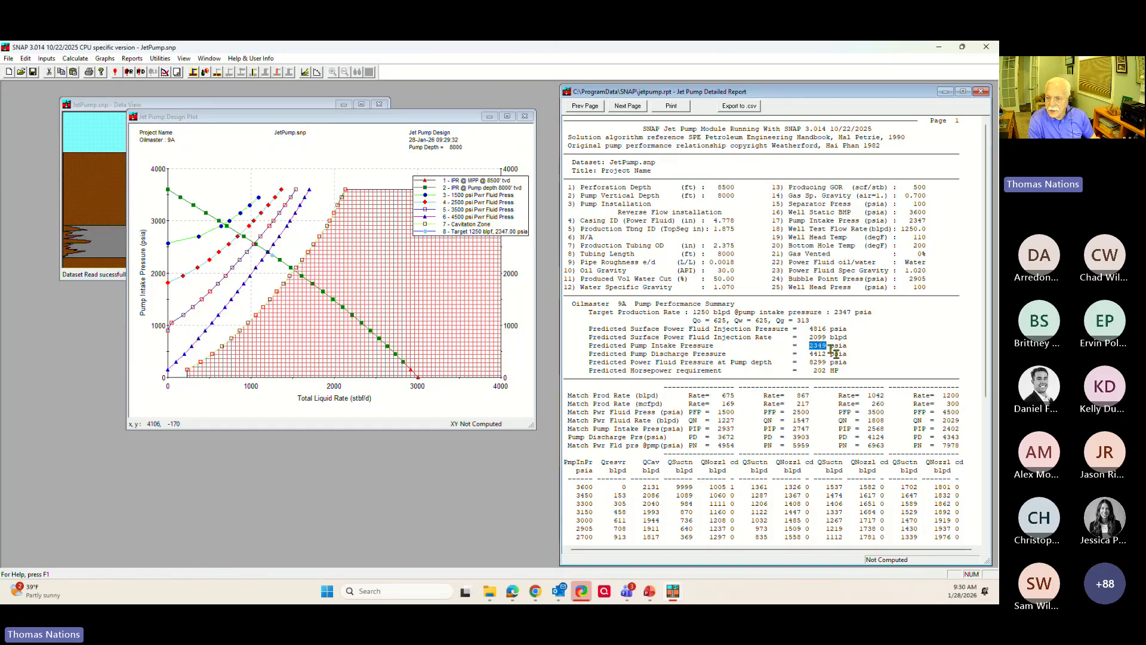
left_click(858, 349)
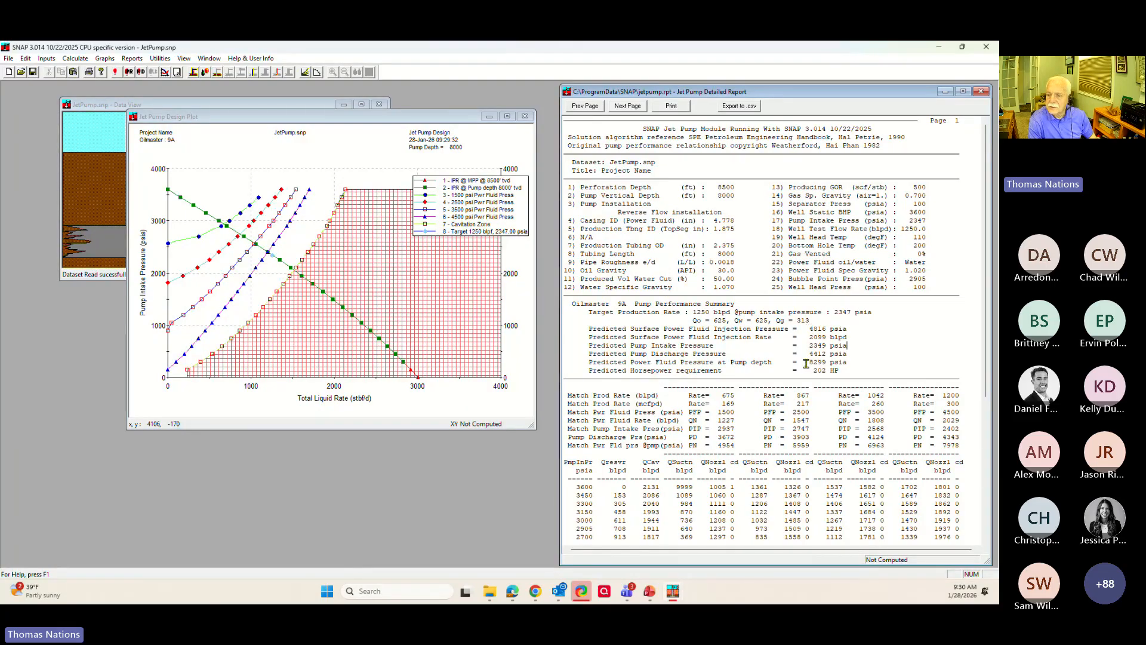
left_click_drag(806, 363, 828, 363)
left_click(869, 355)
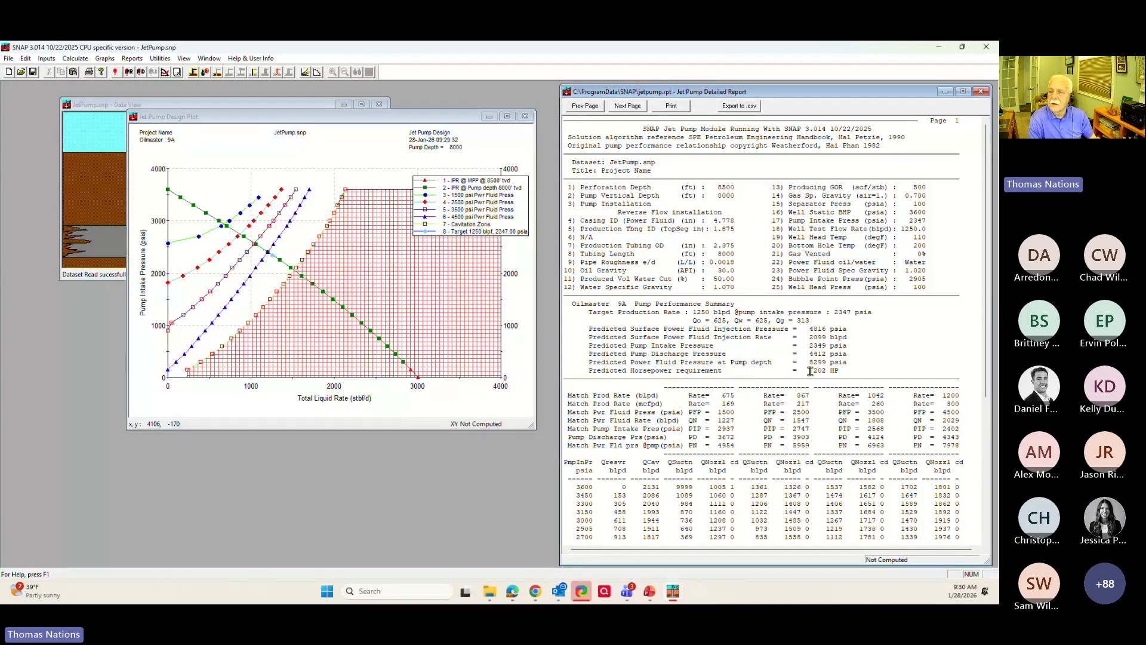
left_click_drag(810, 371, 825, 373)
left_click(868, 356)
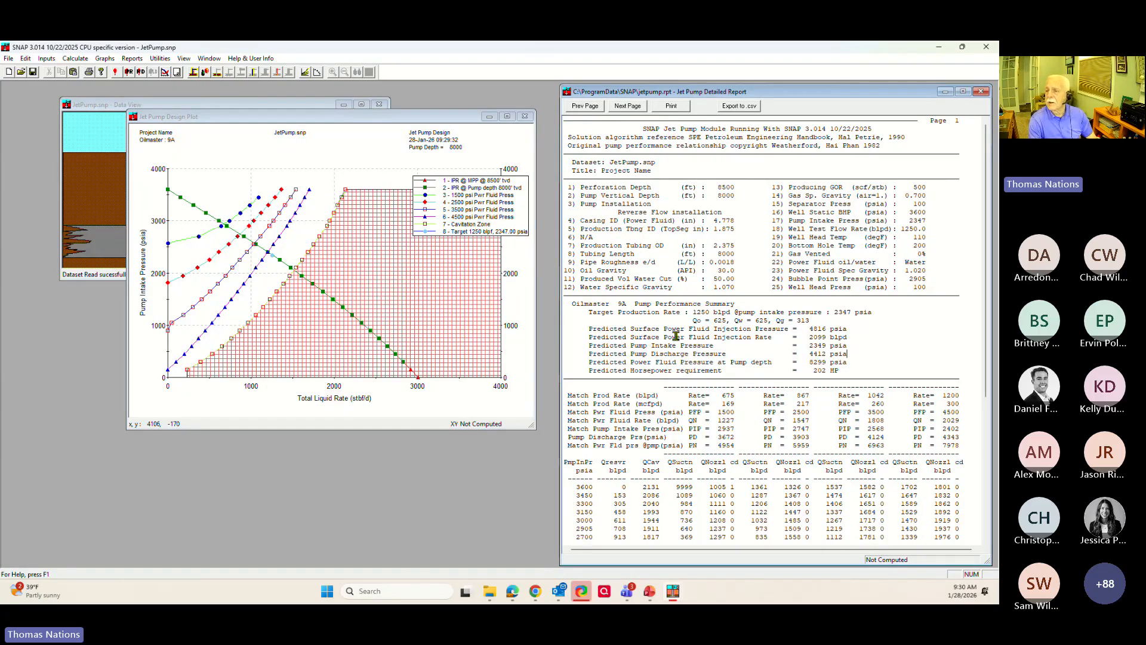
scroll(671, 337, "down", 3)
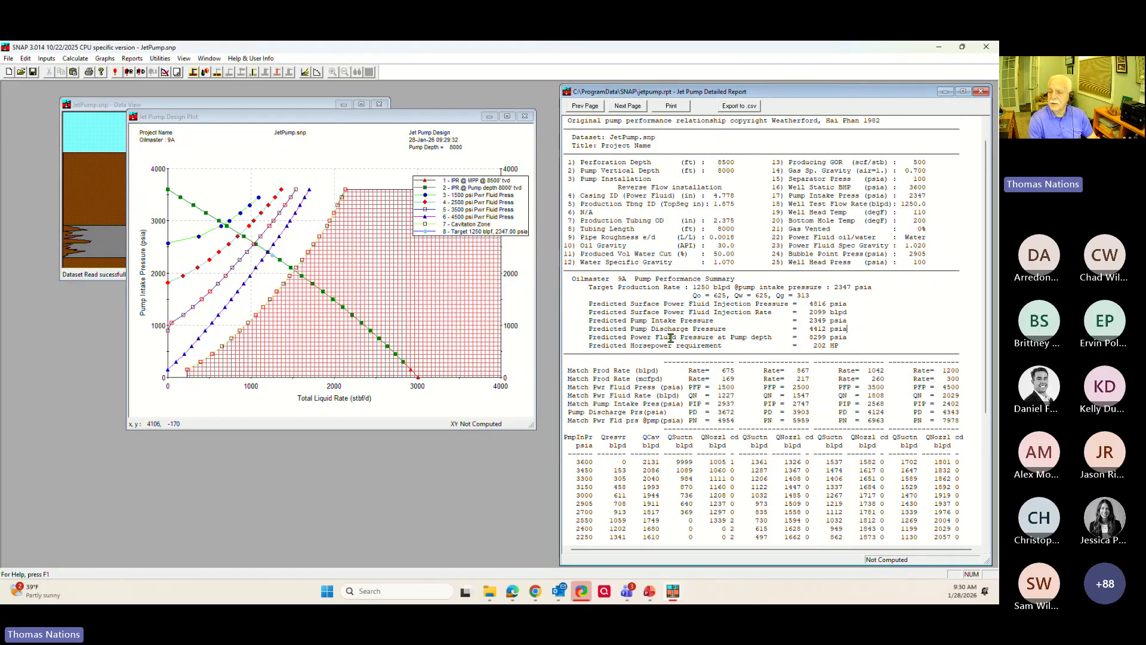
scroll(669, 344, "up", 3)
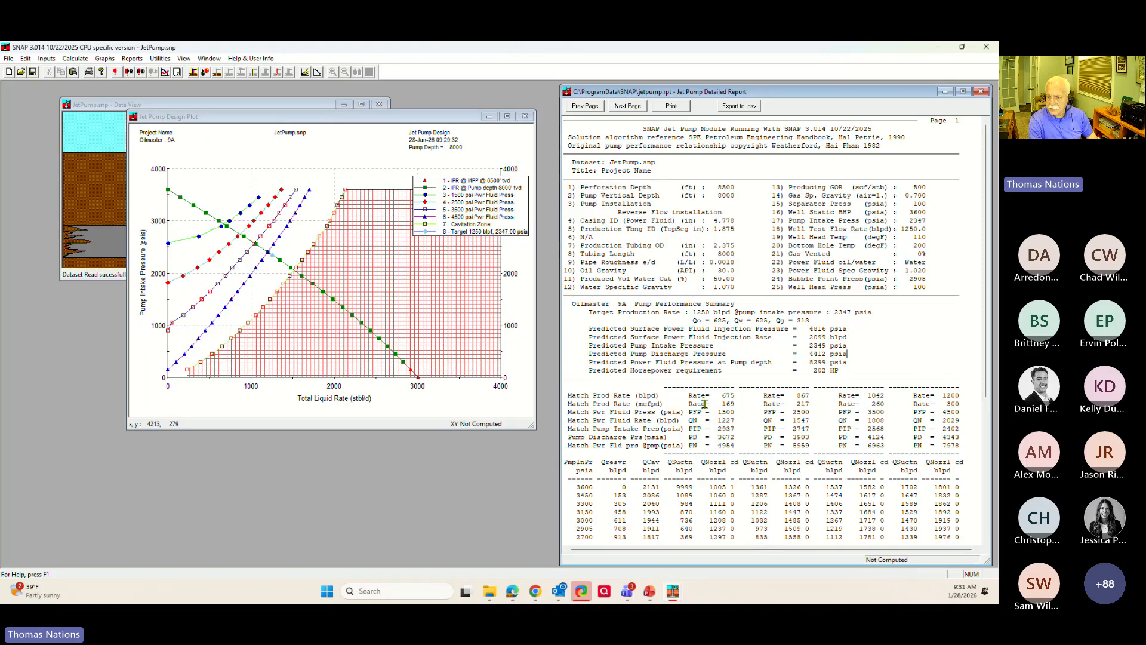
scroll(705, 404, "down", 3)
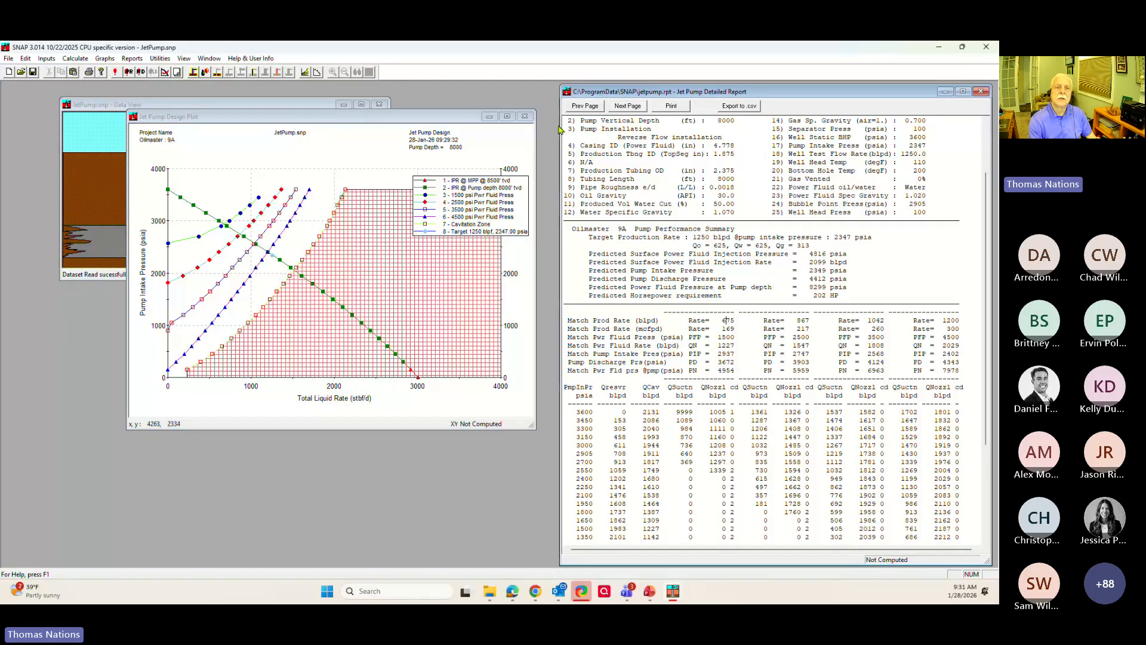
- Set the desired production rate to 1050 blpd, update the desired pump suction pressure, and regenerate the jet pump design plot and reports
left_click(282, 71)
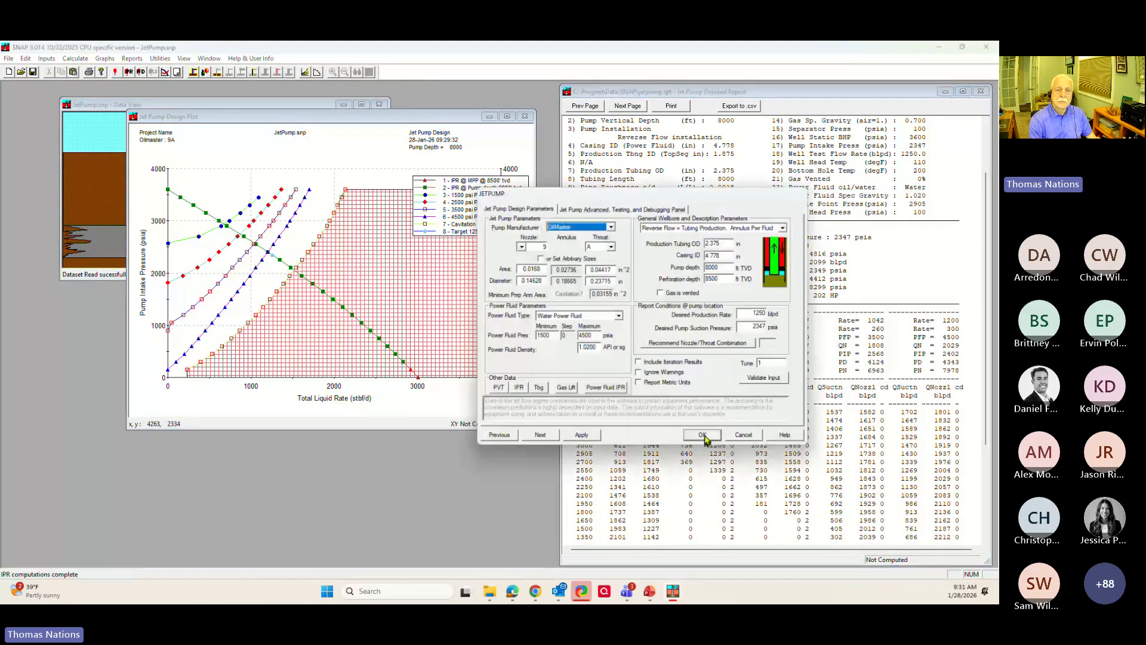
double_click(754, 313)
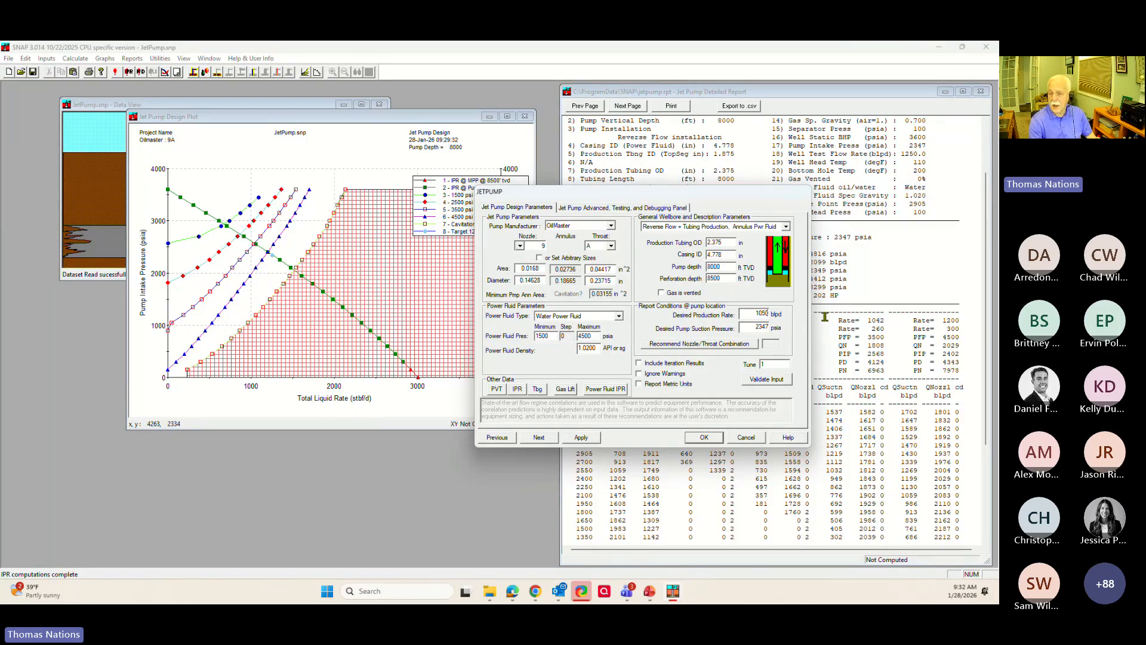
left_click(756, 326)
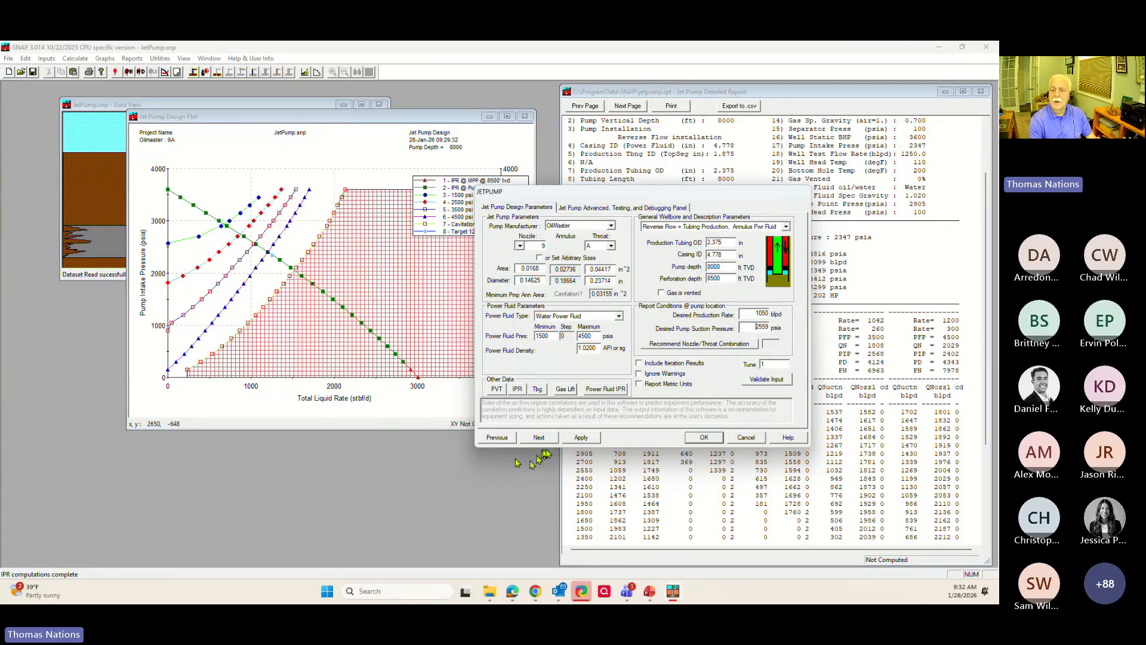
left_click(594, 439)
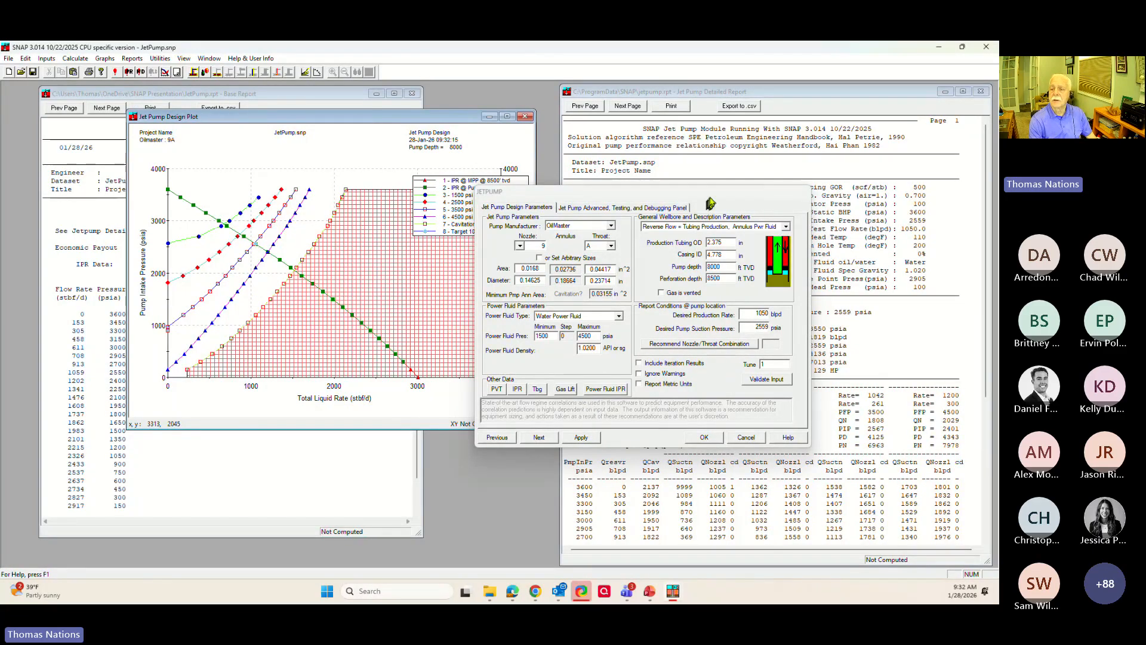
left_click(800, 191)
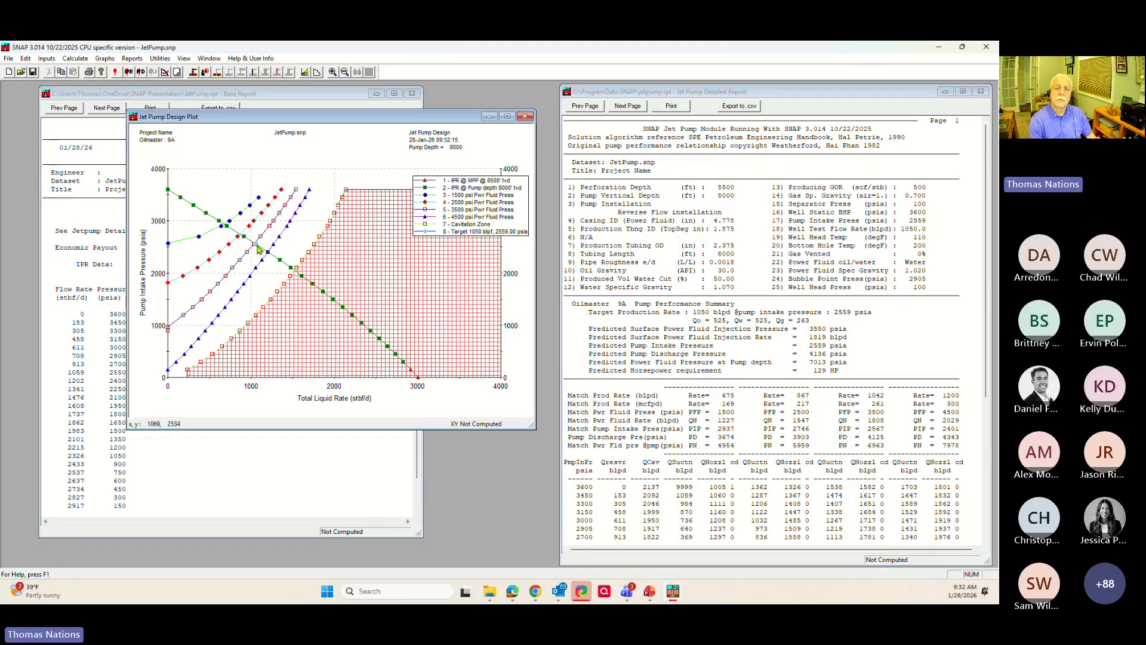
- Examine the predicted horsepower requirement and surface injection pressure in the detailed report, and compare with the base report and design plot
left_click_drag(907, 319, 872, 367)
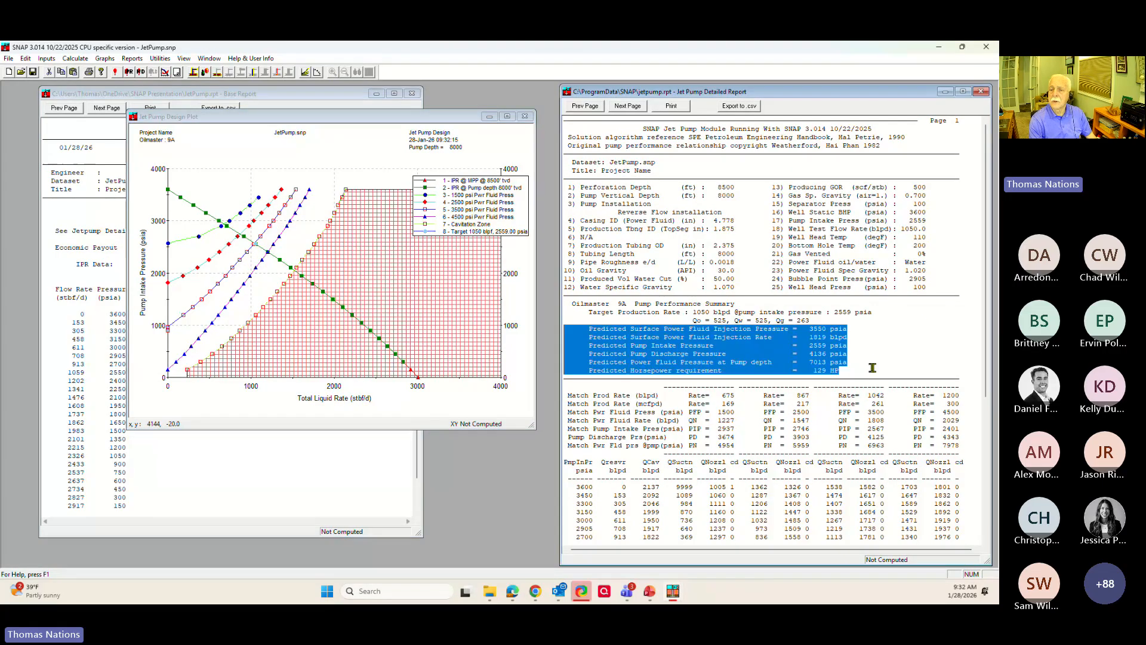
left_click(895, 326)
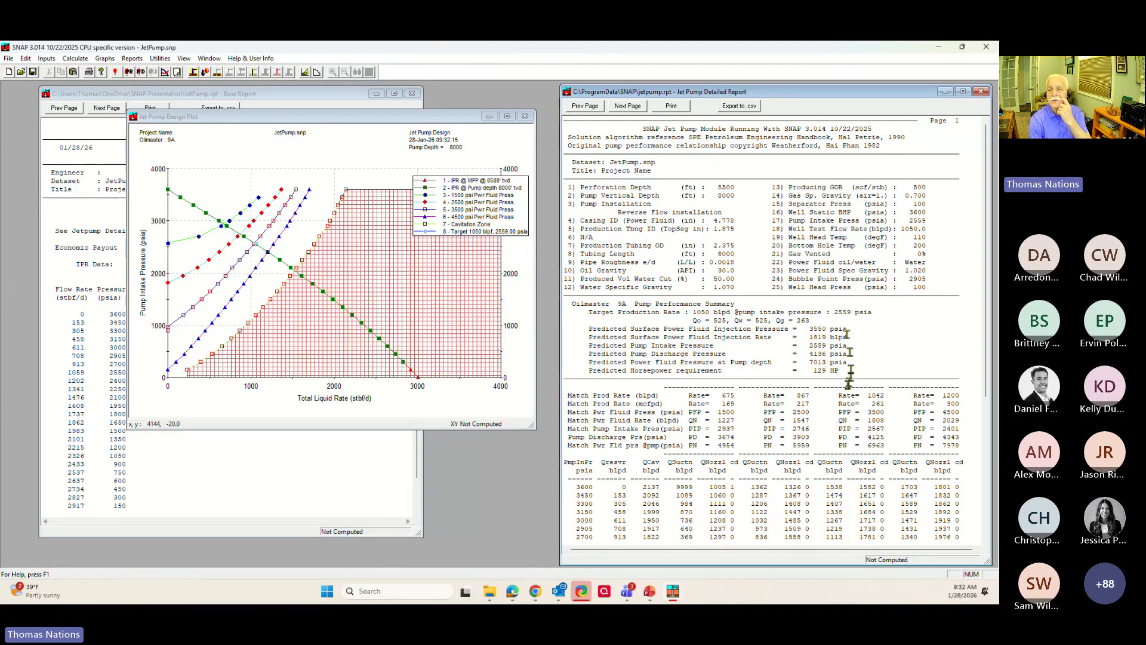
left_click_drag(809, 370, 857, 371)
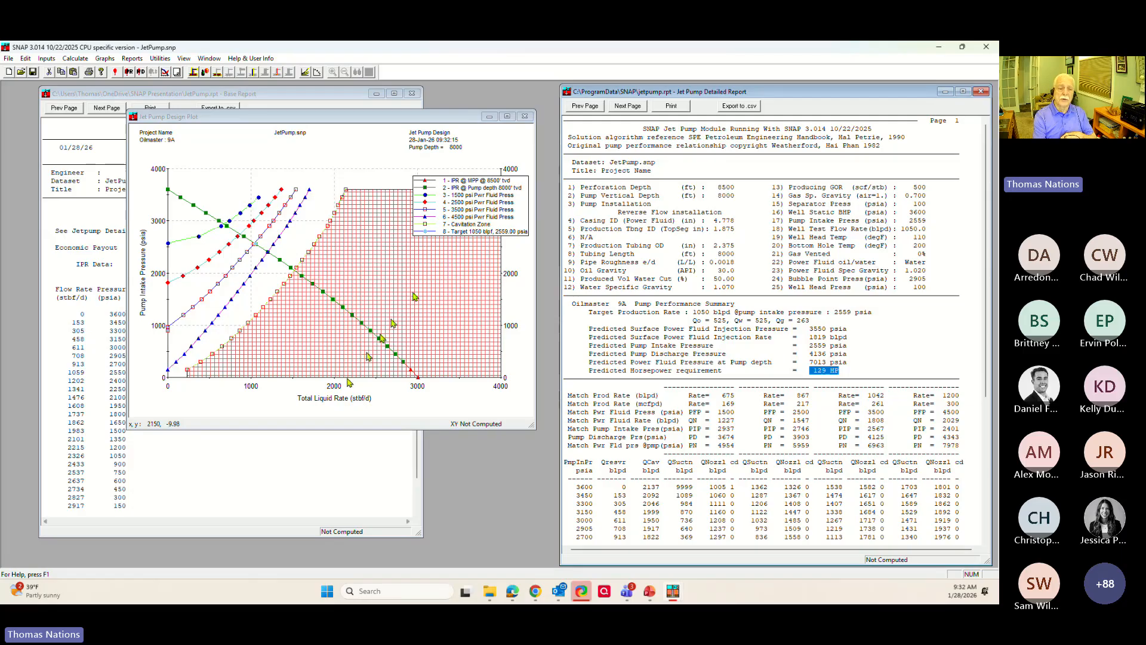
left_click(334, 455)
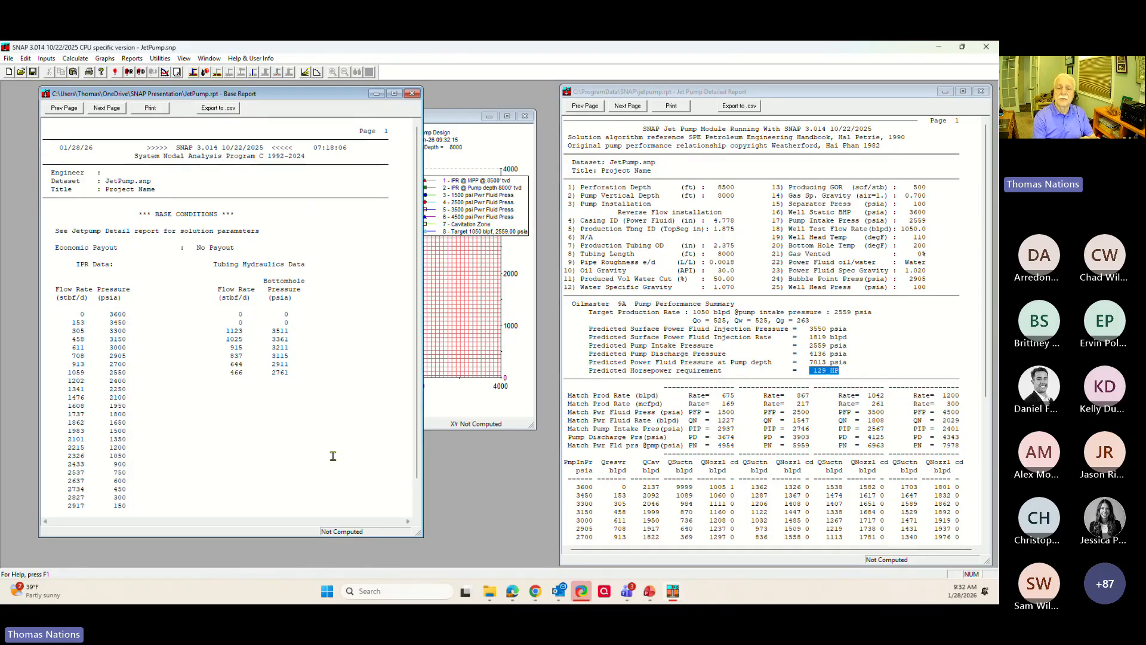
left_click(428, 308)
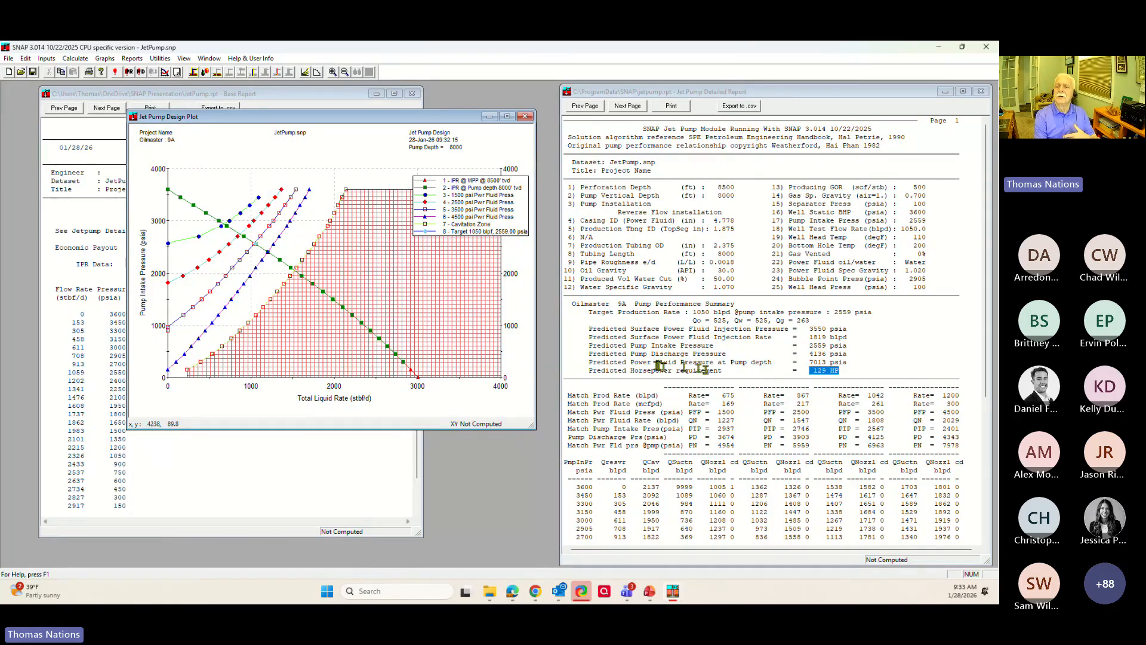
left_click(821, 334)
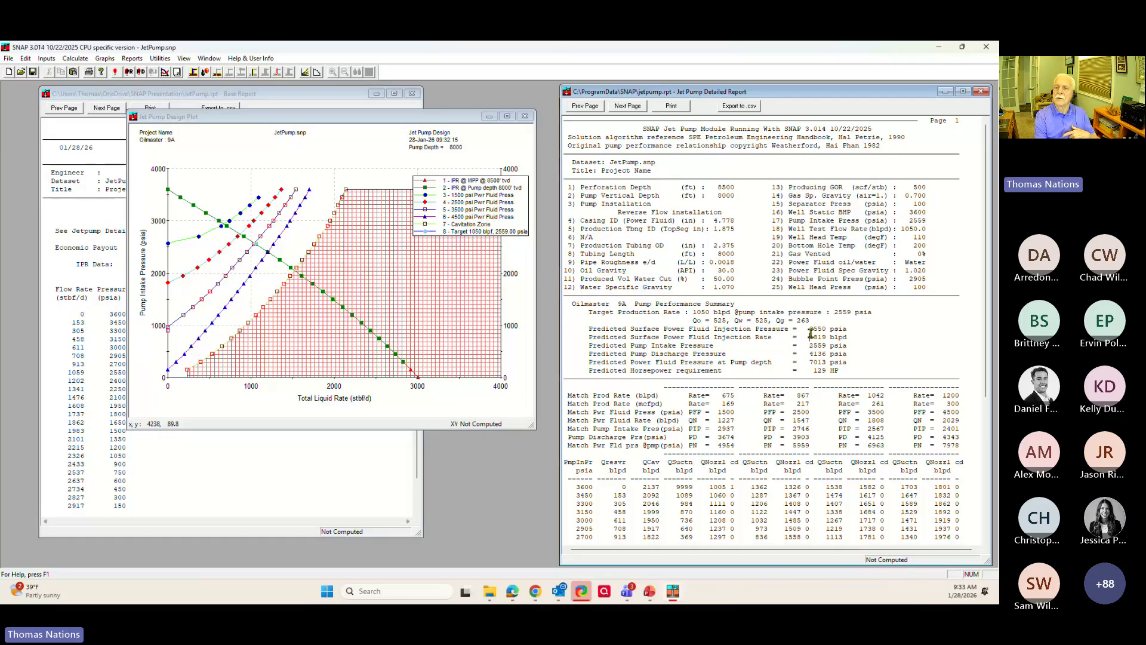
left_click_drag(811, 332, 832, 331)
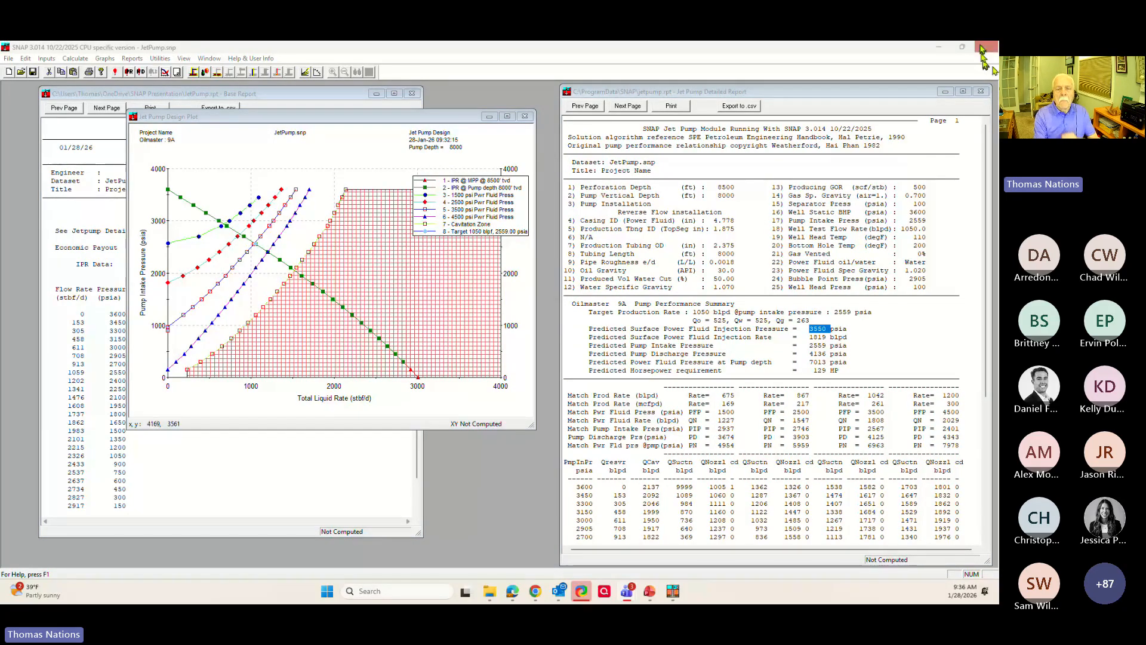
- Close the JetPump session and open the SNAP BHP Calculations.snp dataset in SNAP
left_click(987, 46)
left_click(496, 336)
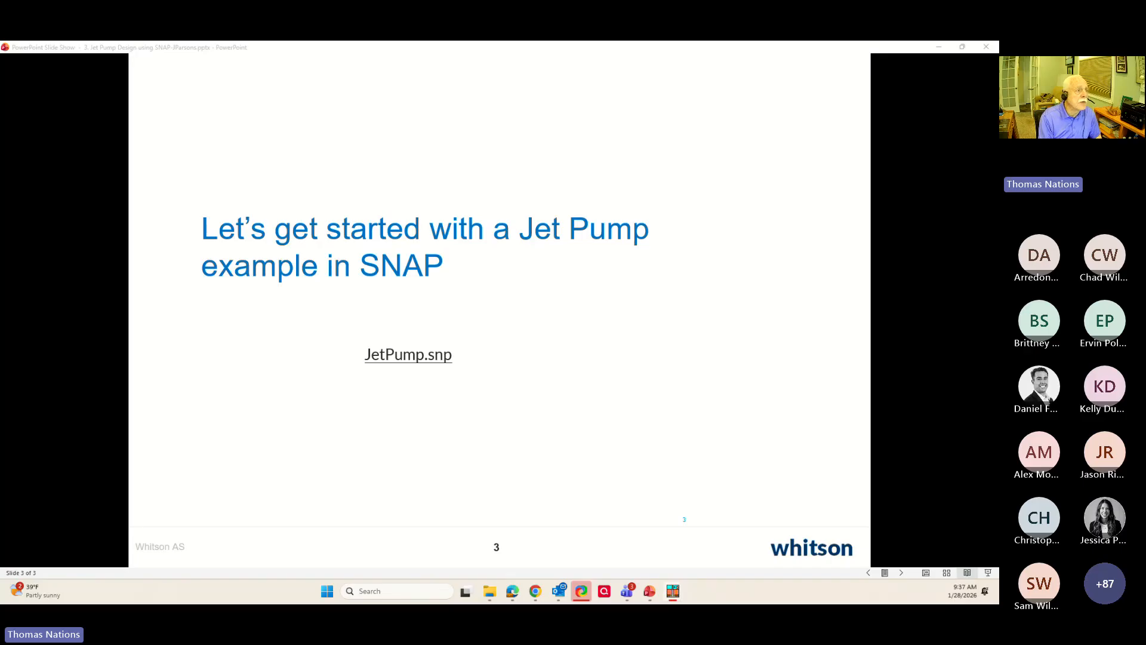
left_click_drag(1, 140, 470, 42)
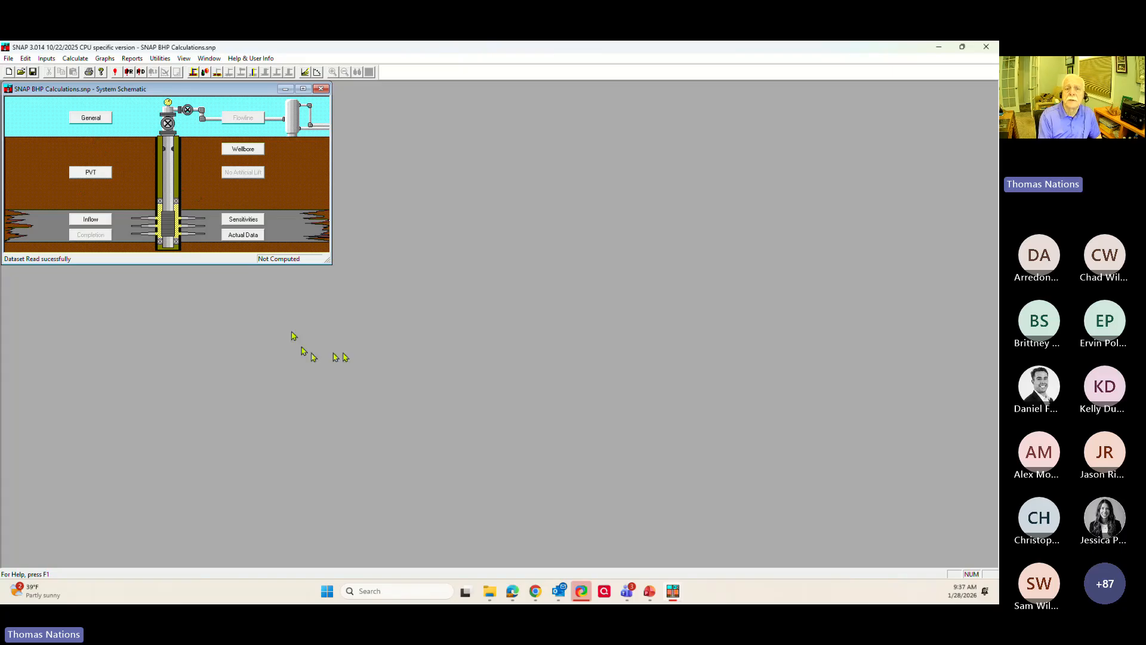
- Go through the input dialogs from General to Sensitivities, check the surface pressure sensitivity values and accept them
left_click(102, 121)
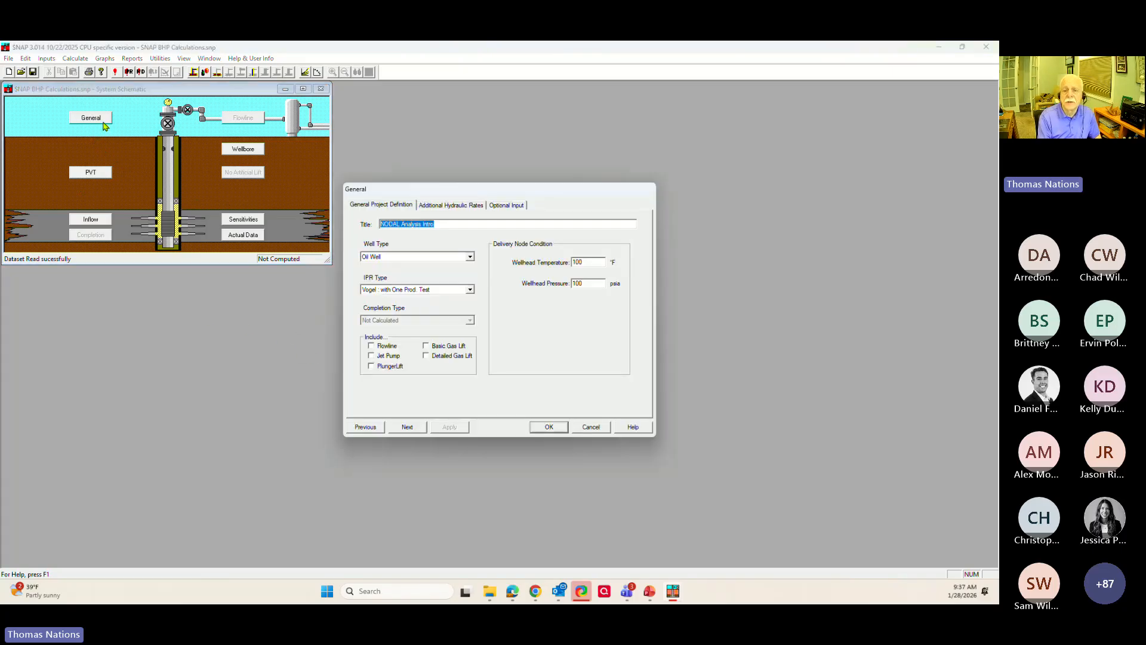
left_click(405, 428)
left_click(407, 414)
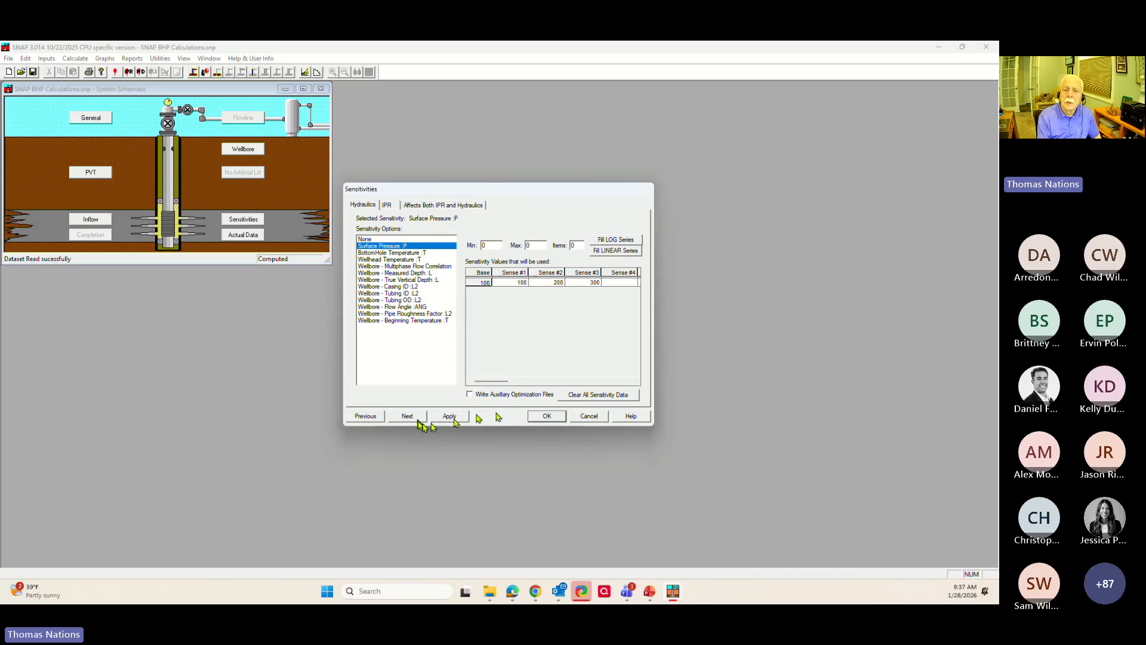
left_click(540, 416)
left_click(304, 76)
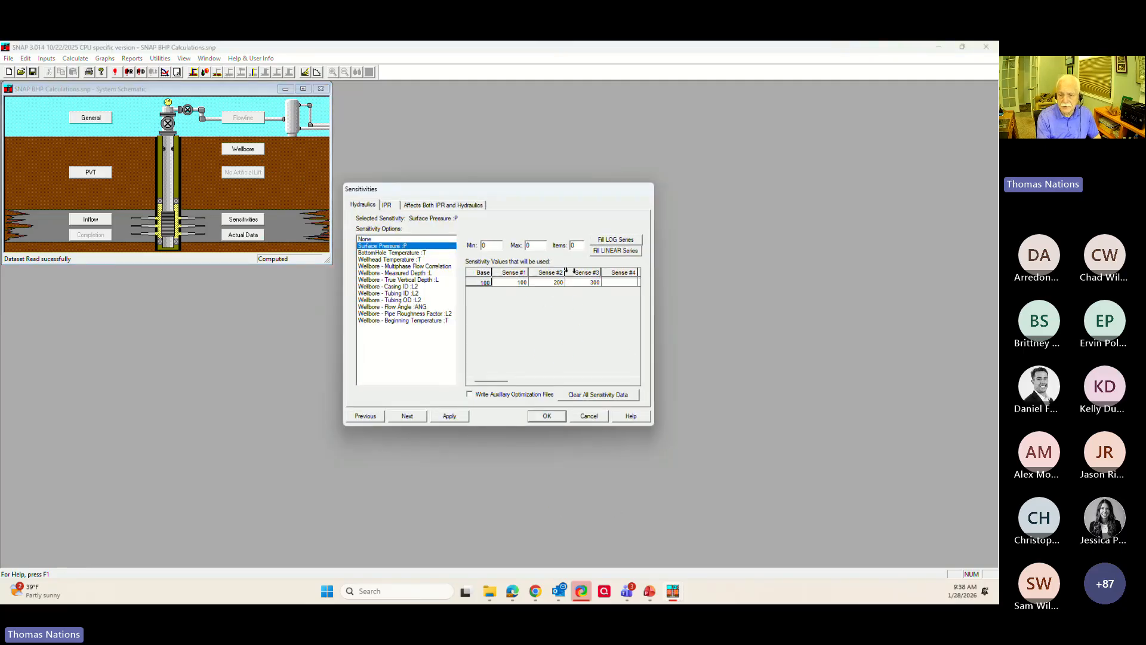
left_click(552, 416)
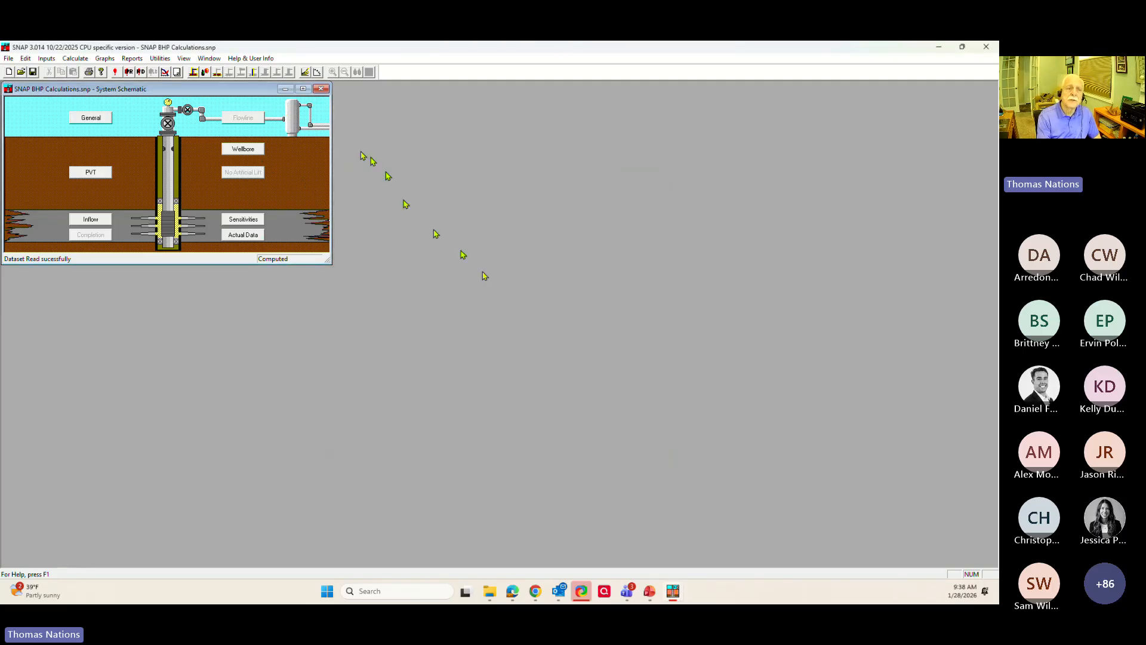
- Compute the BHP dataset and plot the flowing pressure gradient at the 1000 stbf/d solution rate
left_click(115, 72)
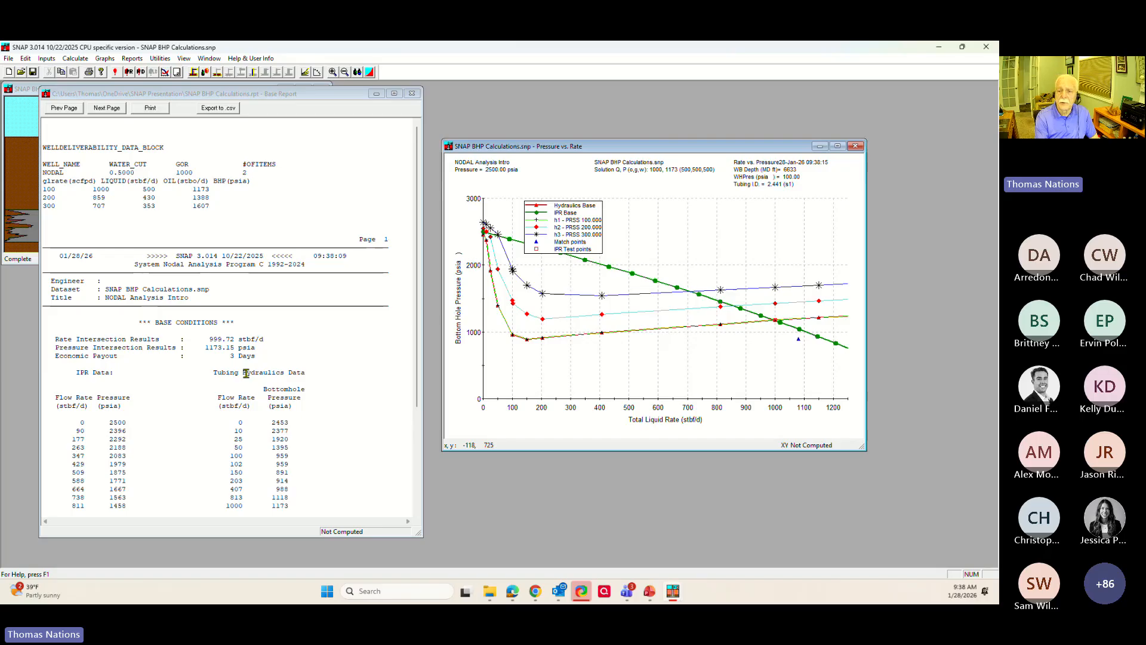
left_click(106, 58)
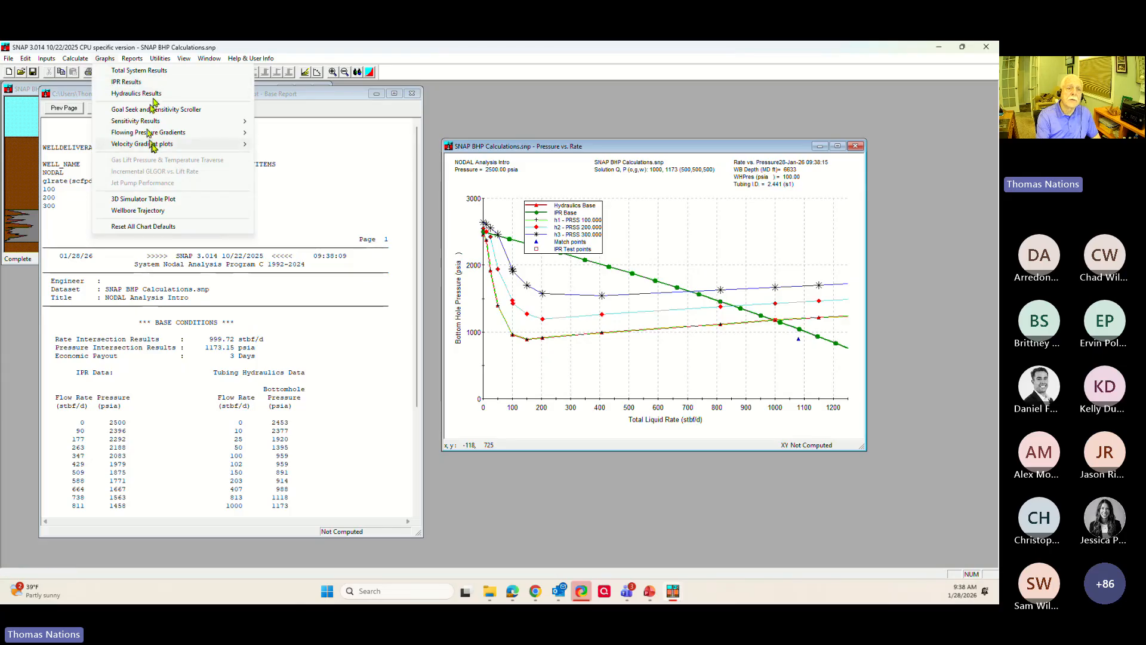
mouse_move(156, 132)
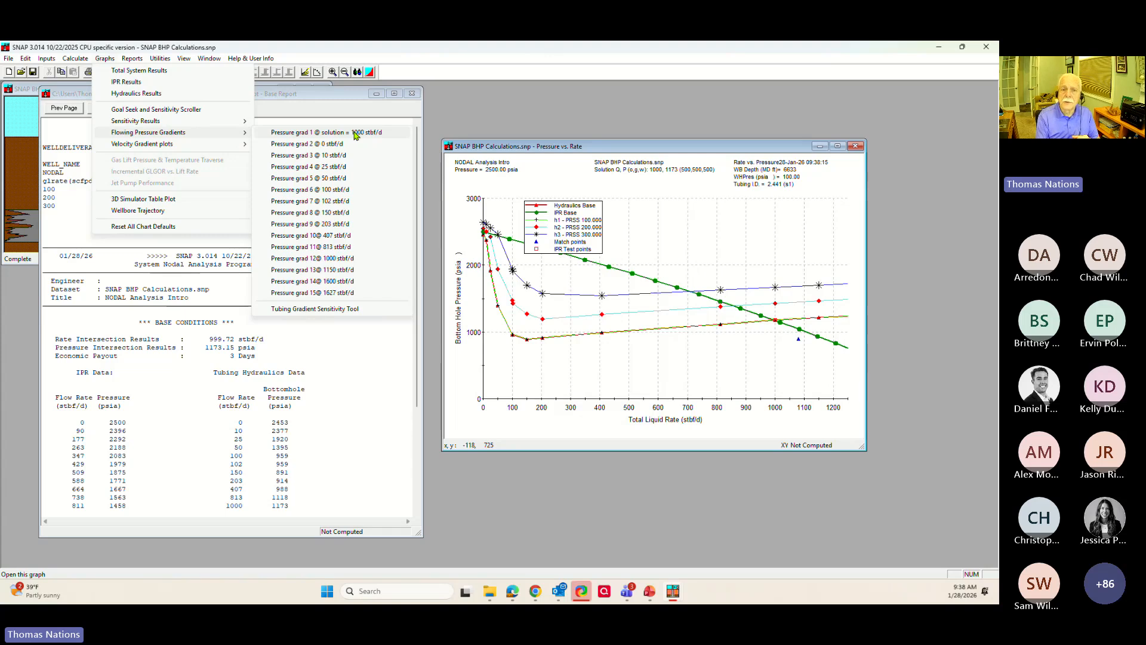
left_click(322, 135)
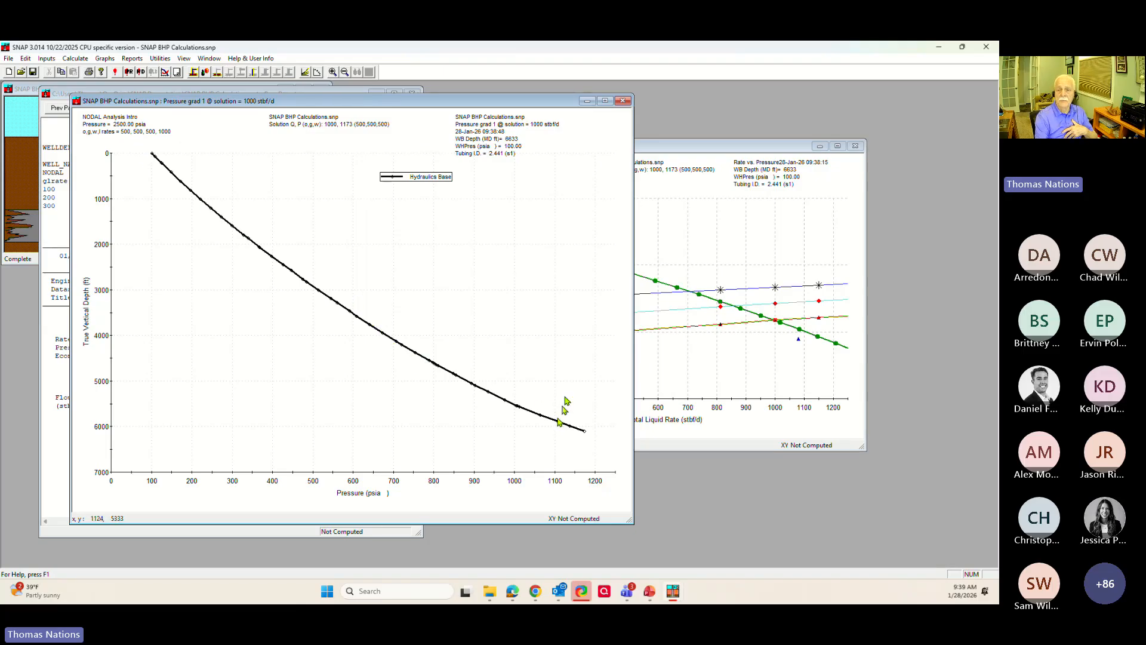
- Close the pressure gradient plot and check which rates are available as flowing pressure gradient plots
left_click(622, 102)
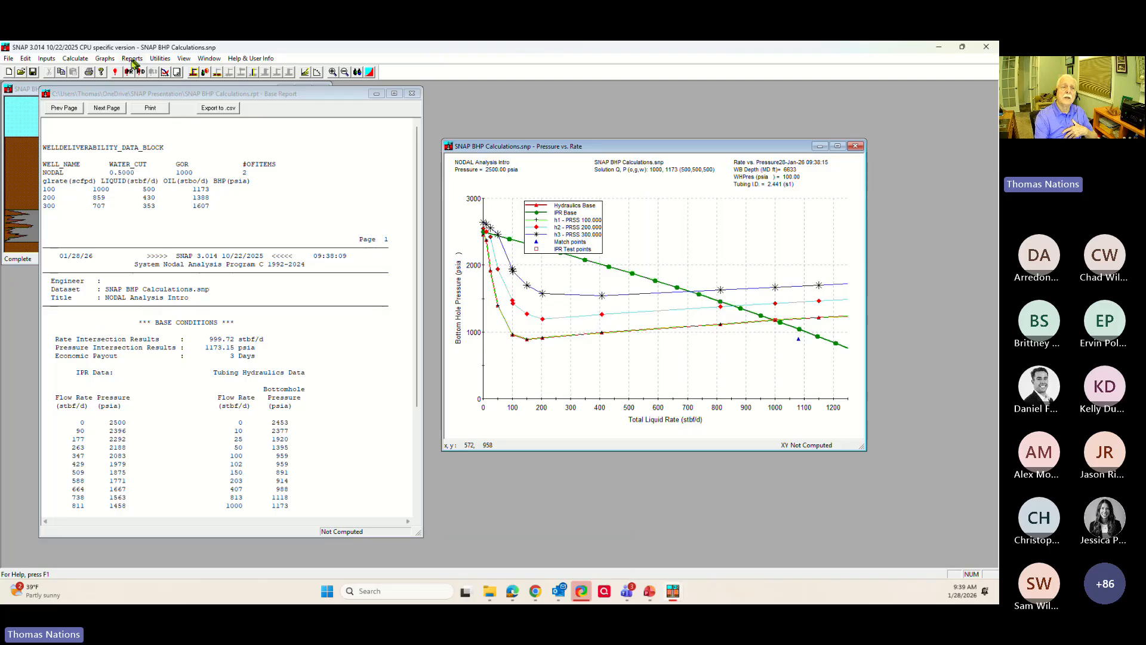
left_click(105, 59)
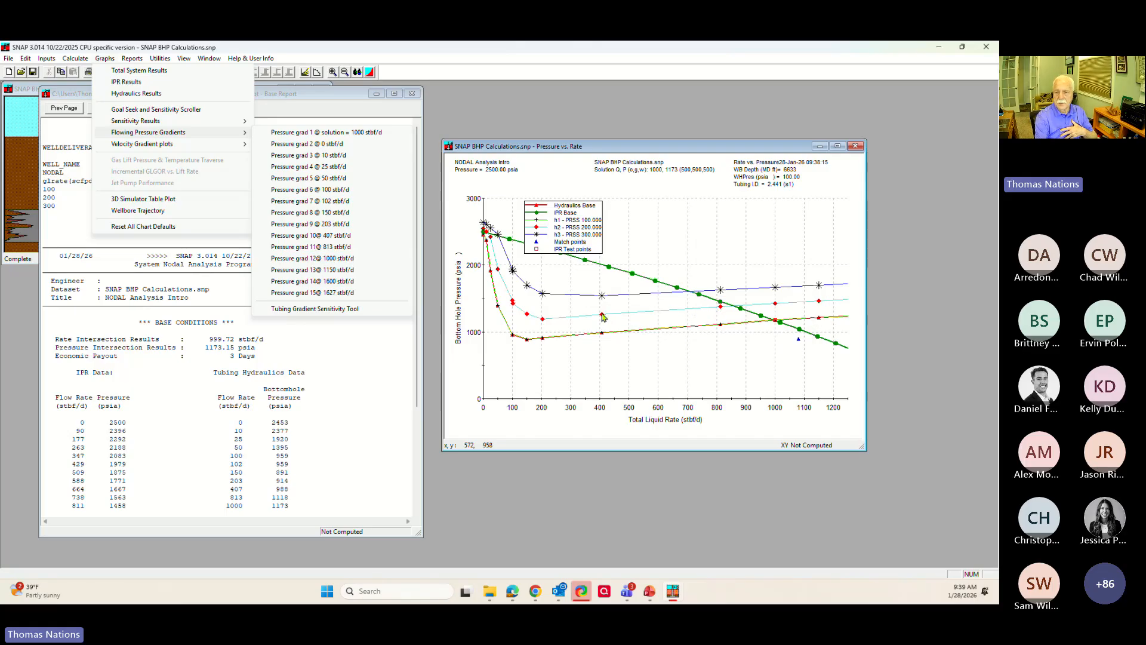
left_click(730, 412)
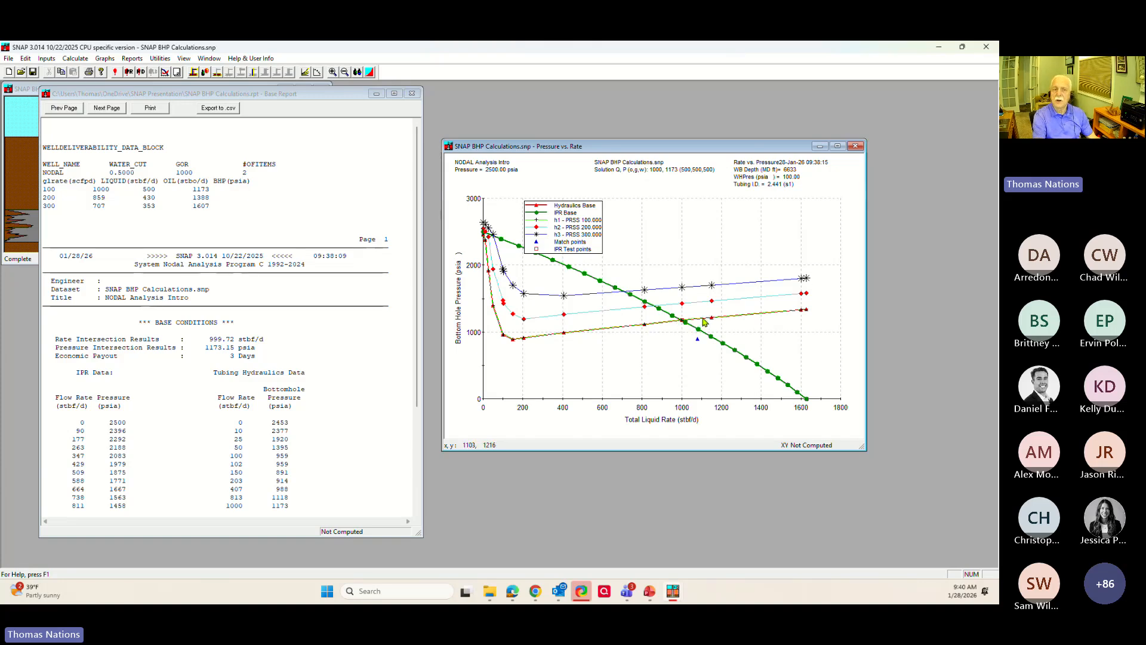
- Add 900 stbf/d to the additional hydraulic rates of the general project data and recompute the dataset
left_click(204, 72)
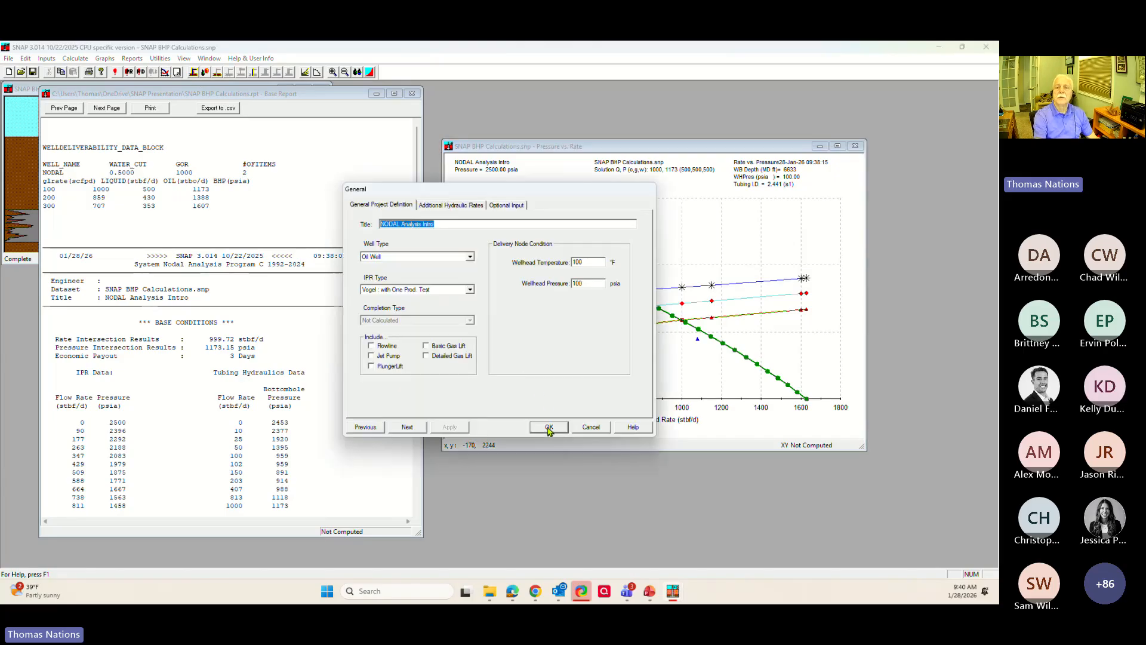
left_click(455, 205)
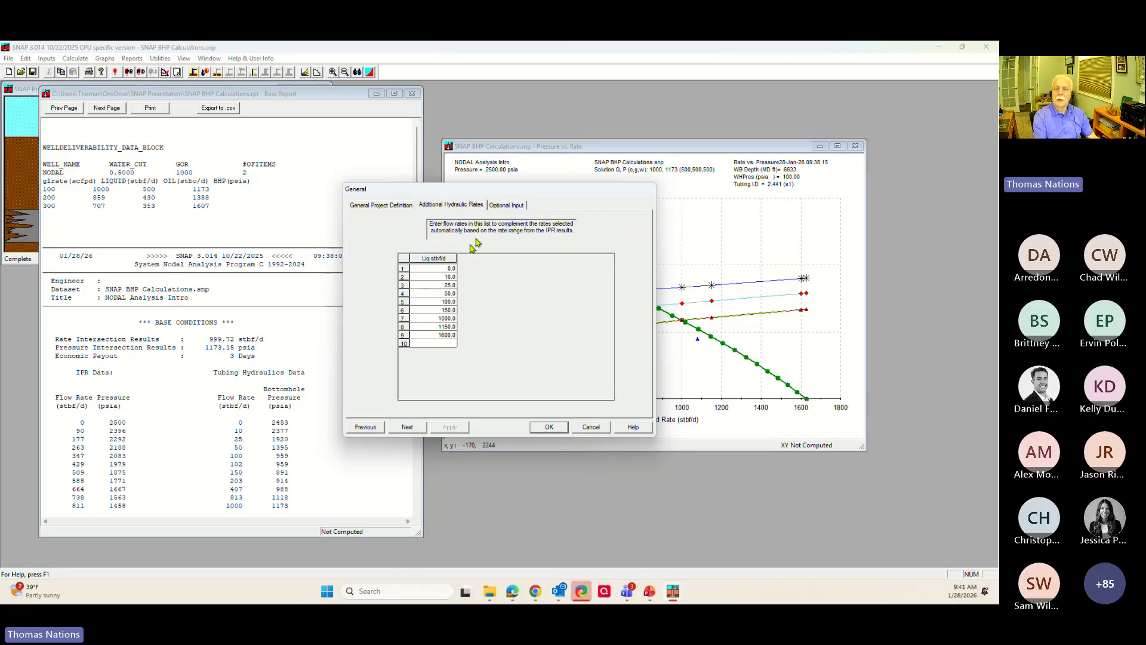
left_click_drag(491, 194, 260, 178)
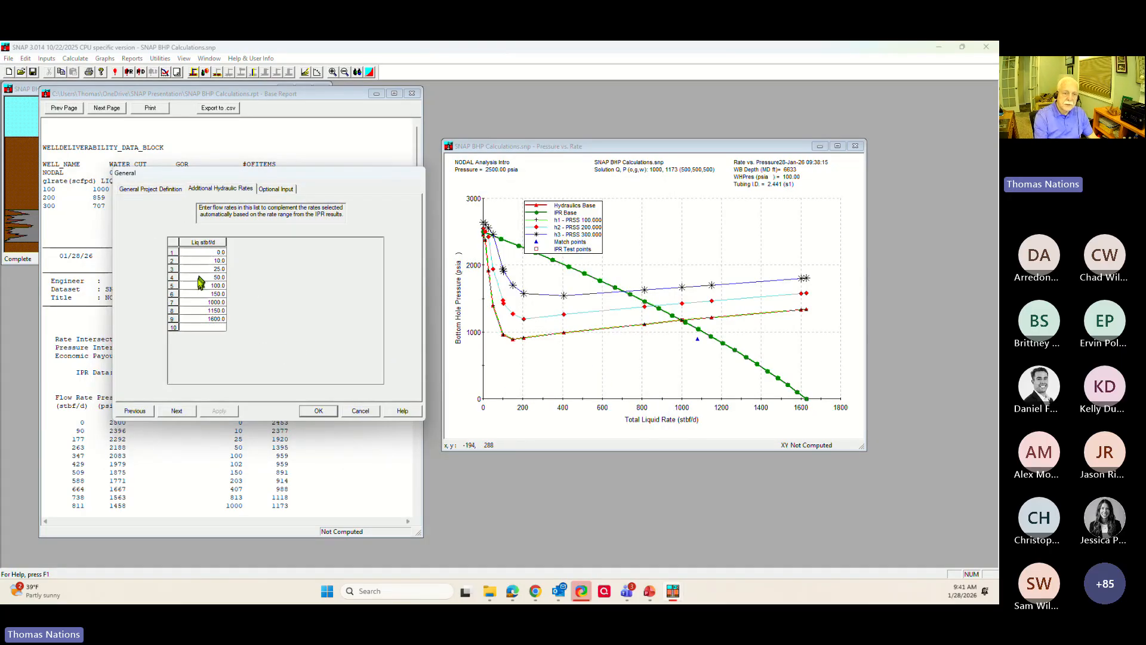
left_click(191, 311)
left_click(192, 328)
type("900")
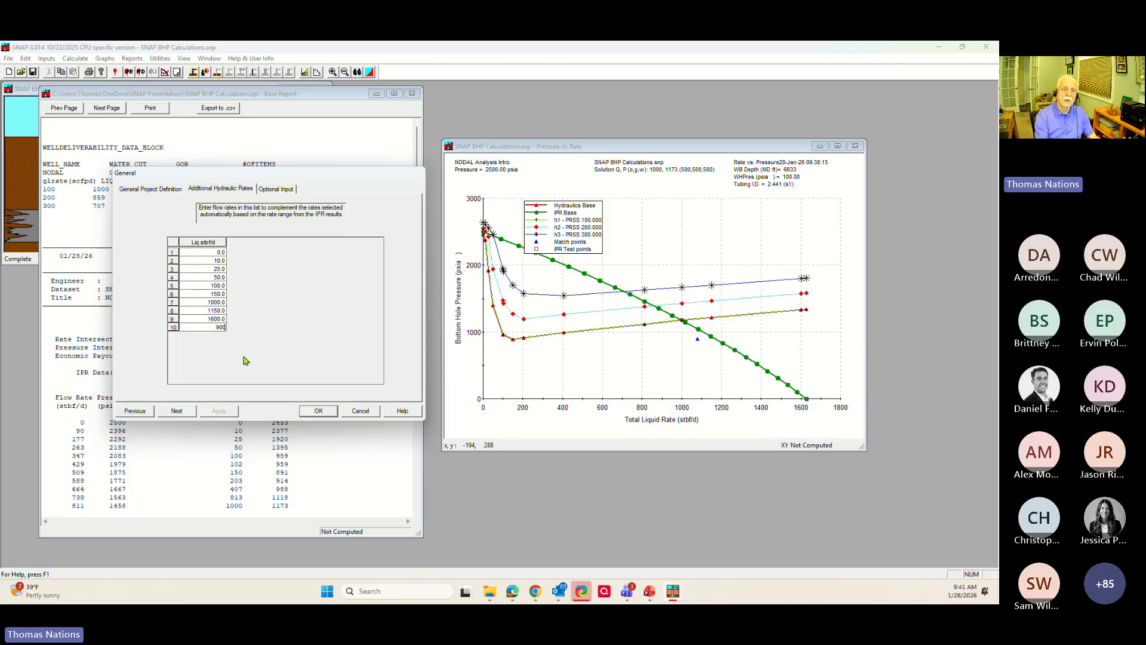
left_click(311, 411)
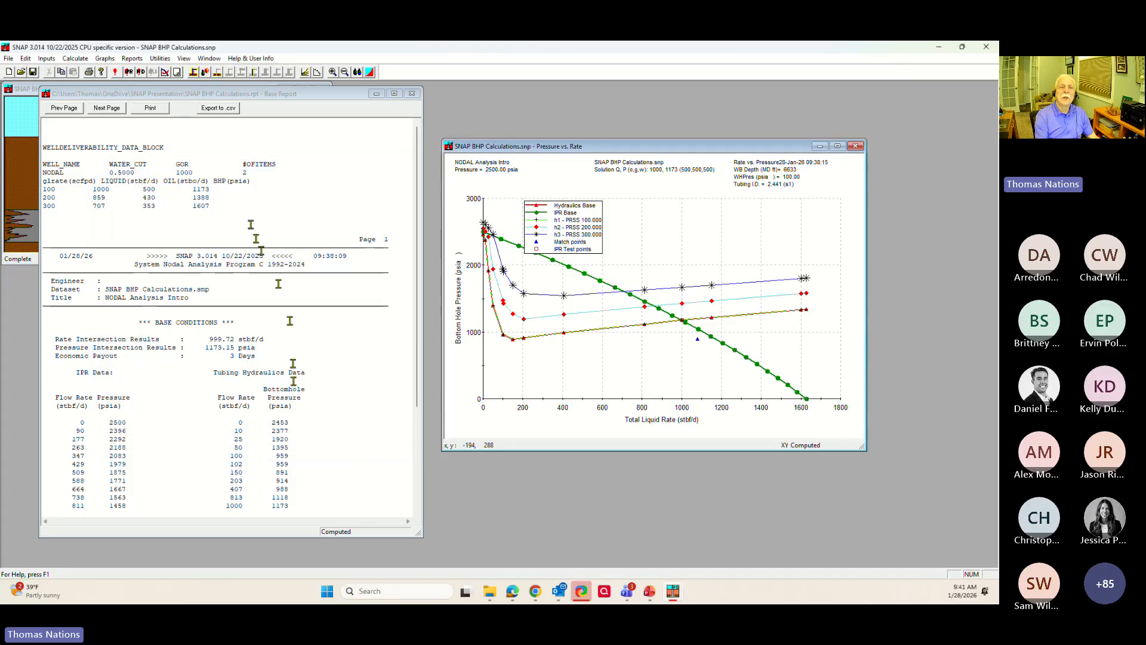
left_click(116, 73)
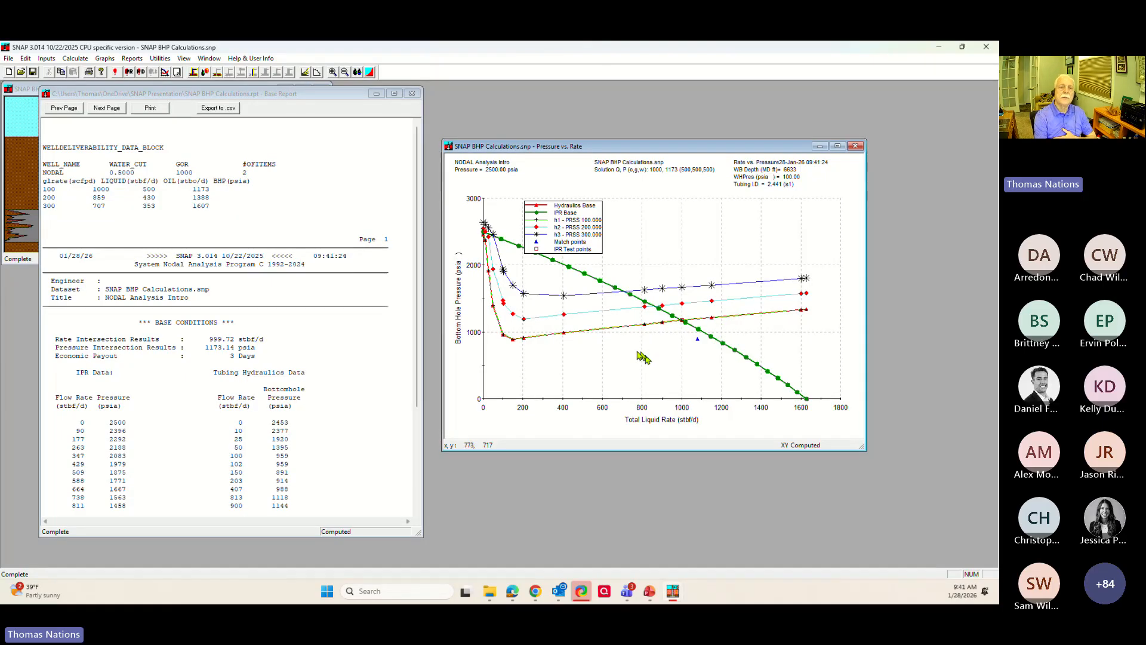
- Plot the flowing pressure gradient at 100 stbf/d, compare the surface pressure sensitivity curves, and close the plot
left_click(104, 58)
mouse_move(175, 133)
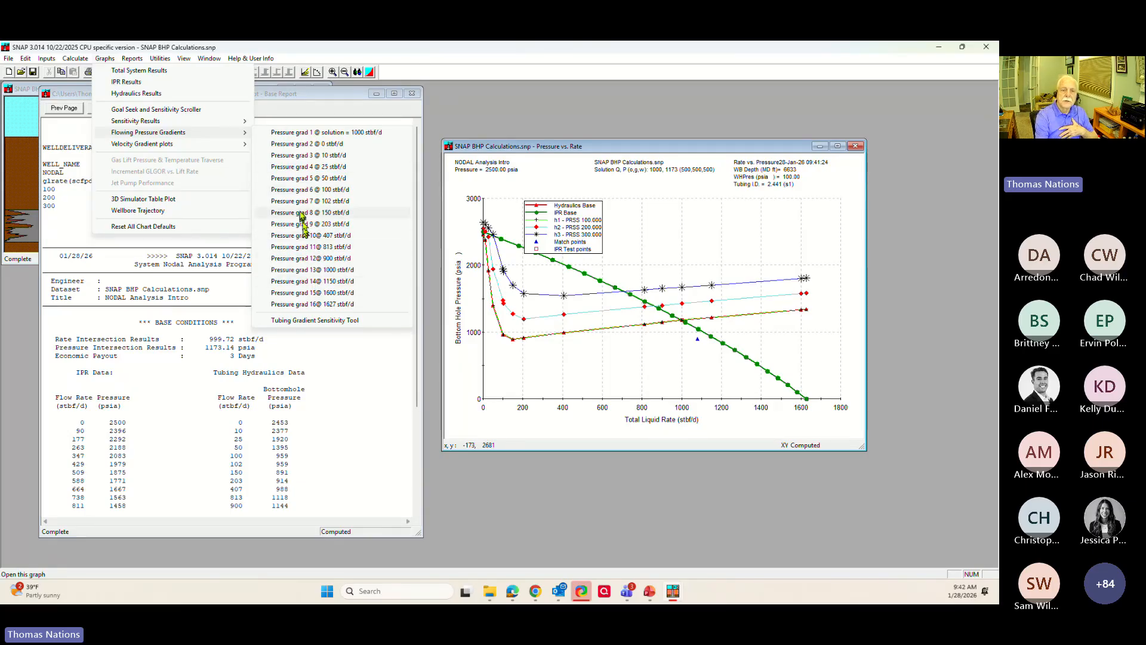
left_click(305, 190)
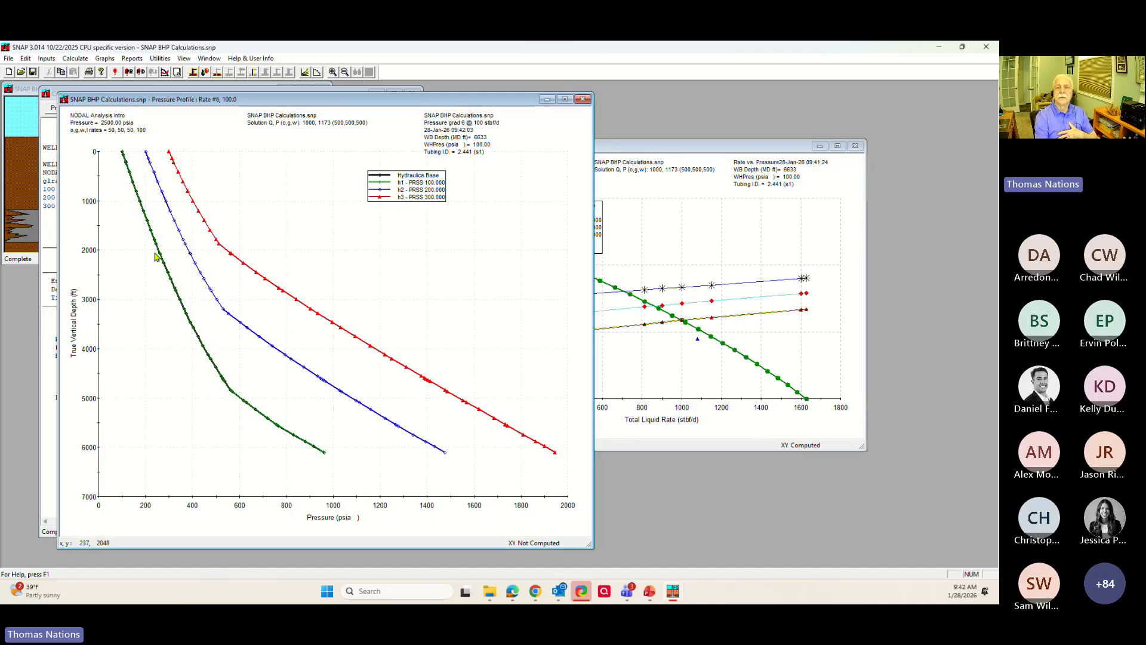
left_click(582, 99)
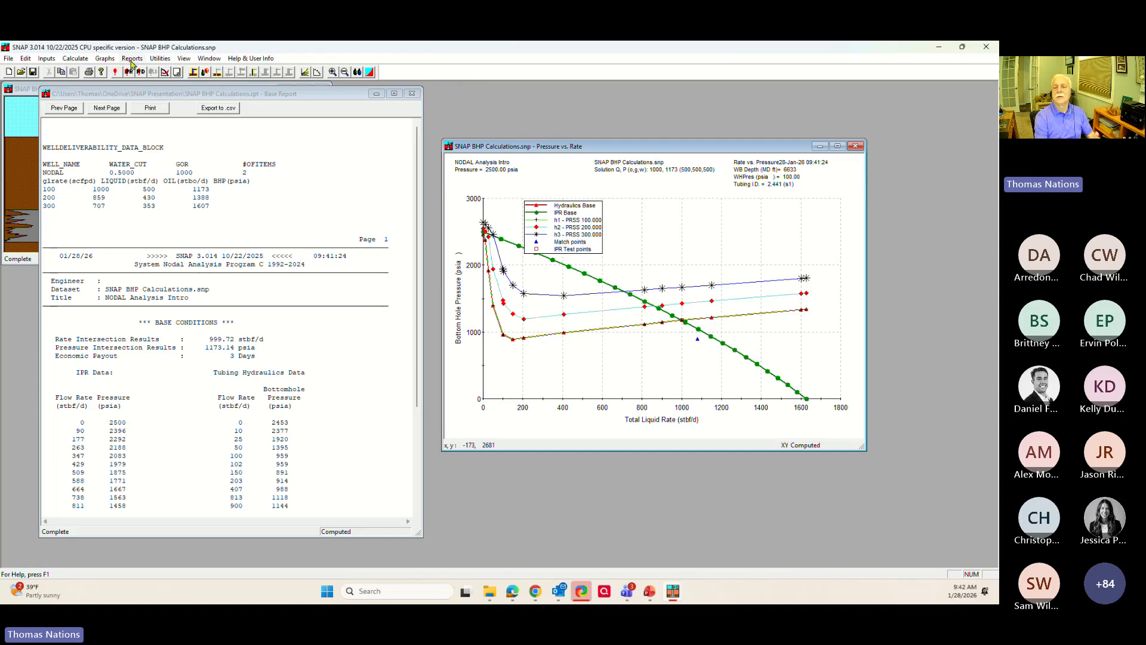
- Look over the graph options and review the wellbore geometry's tubing ID, MD and TVD segments
left_click(105, 58)
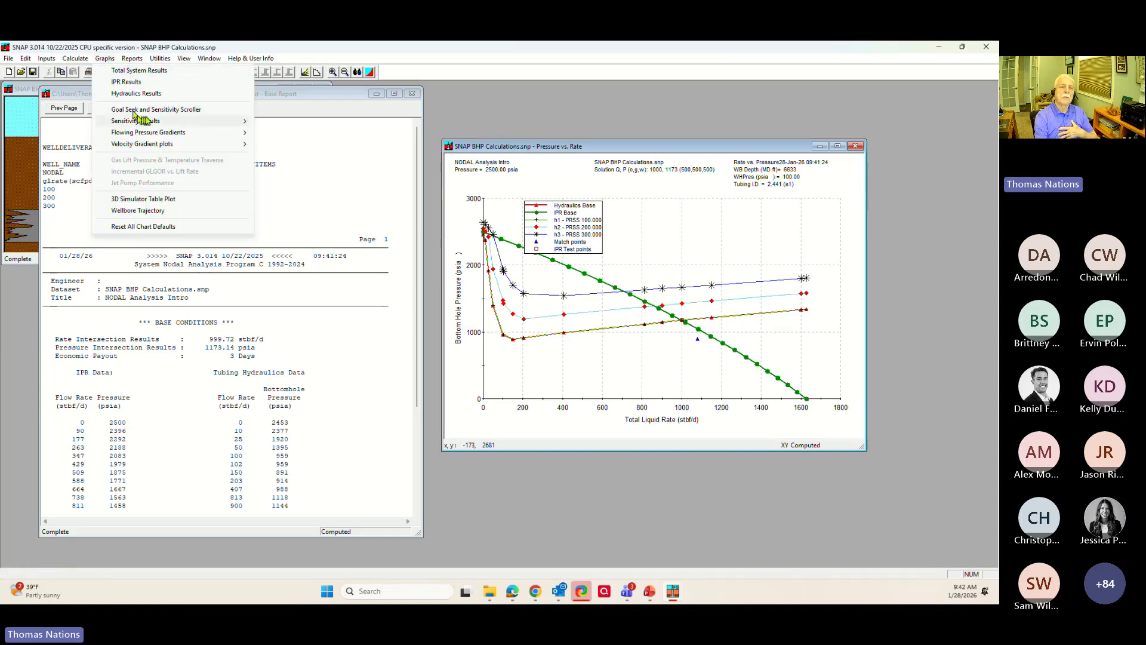
mouse_move(121, 132)
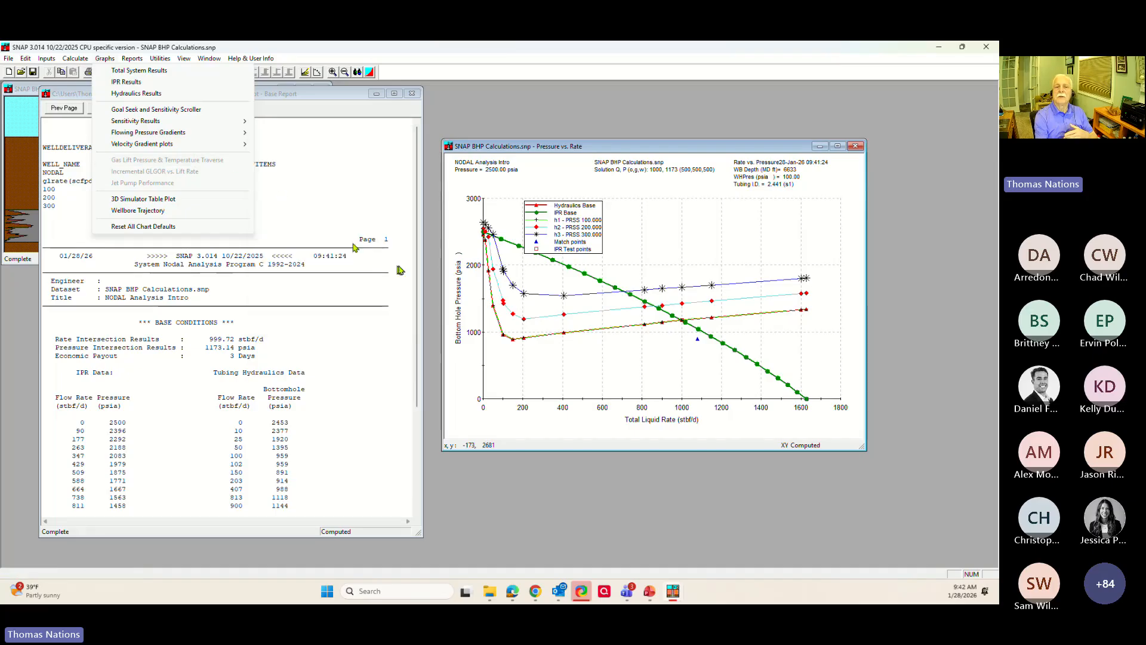
left_click(285, 149)
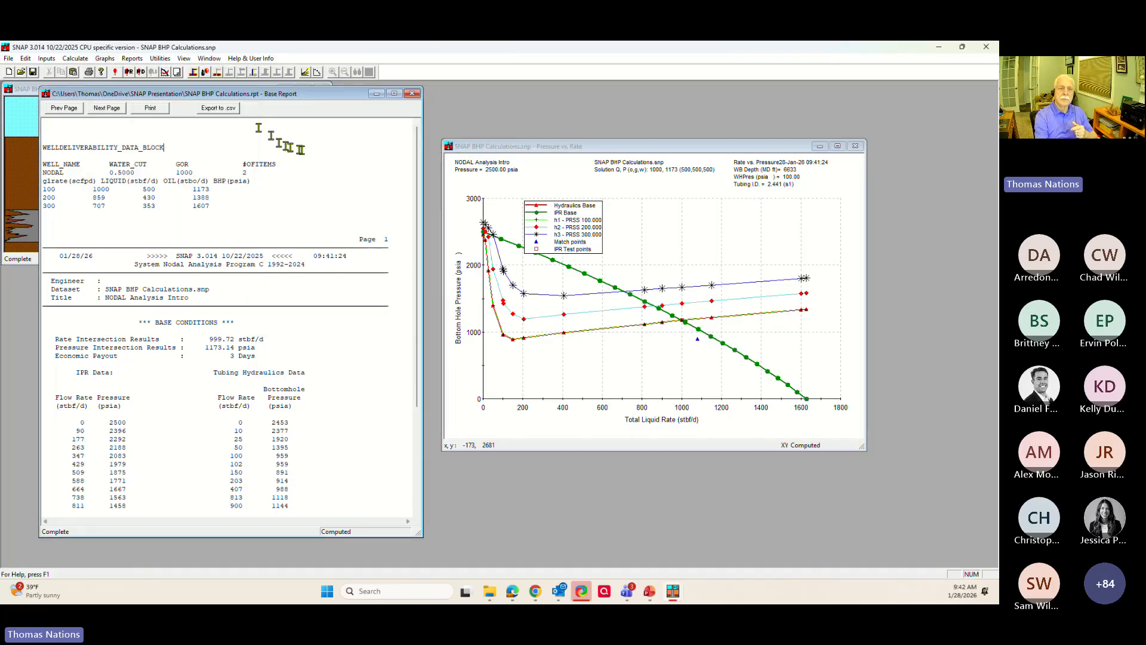
left_click(220, 72)
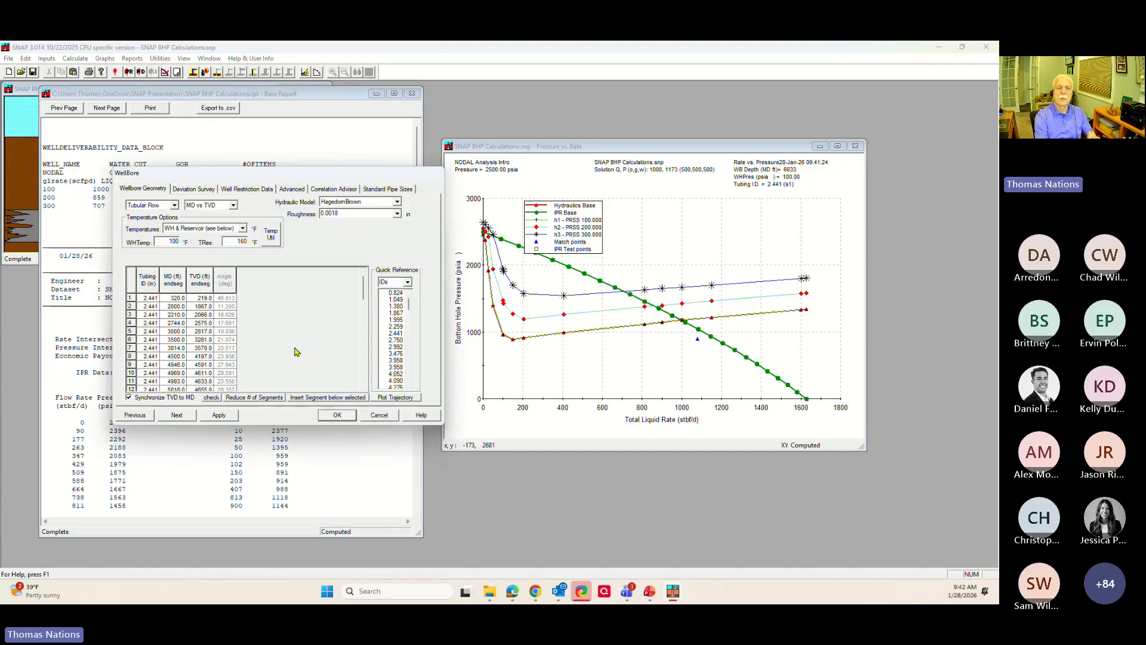
left_click(334, 417)
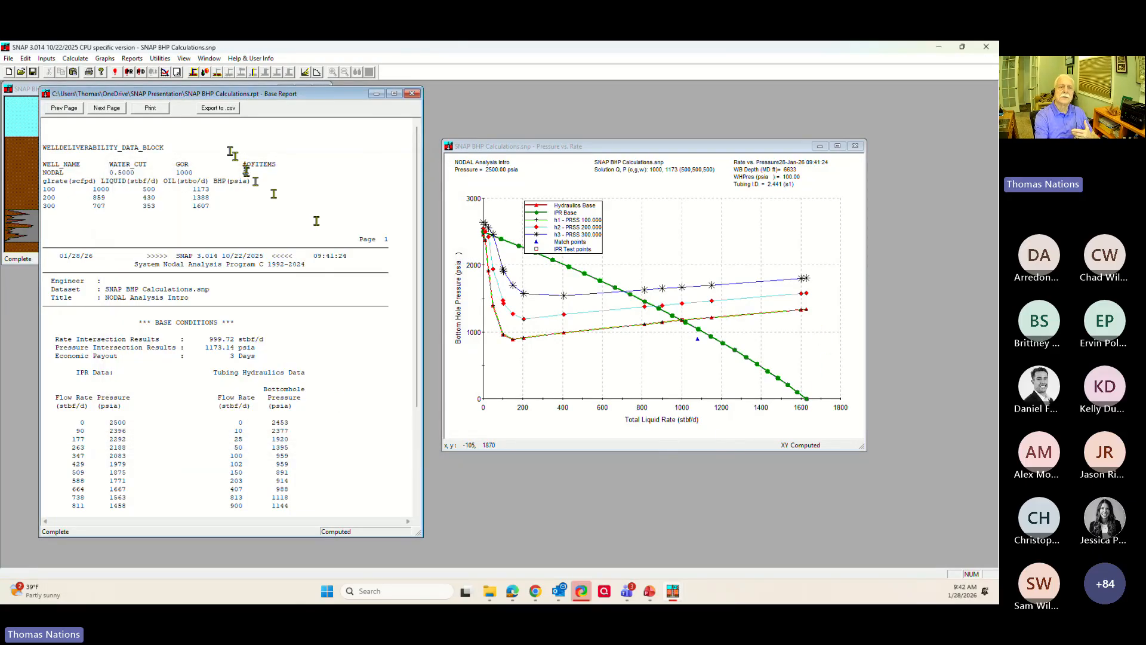
- Open the pressure gradient report and page through the rates to the base data page for 1000 stbf/d
left_click(130, 61)
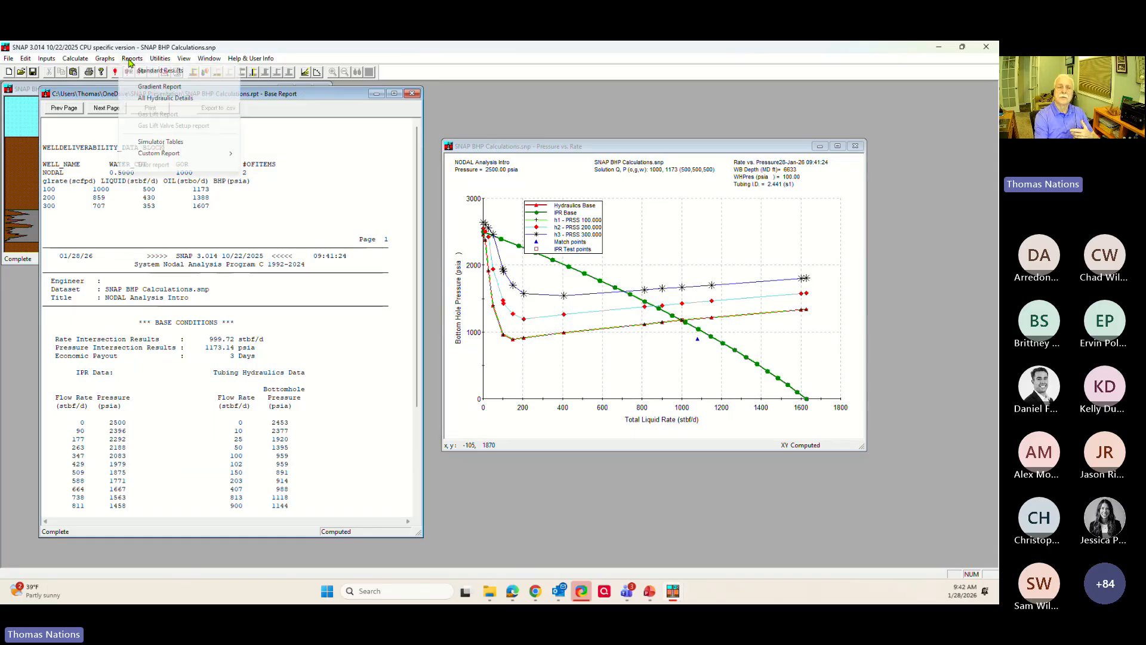
left_click(164, 87)
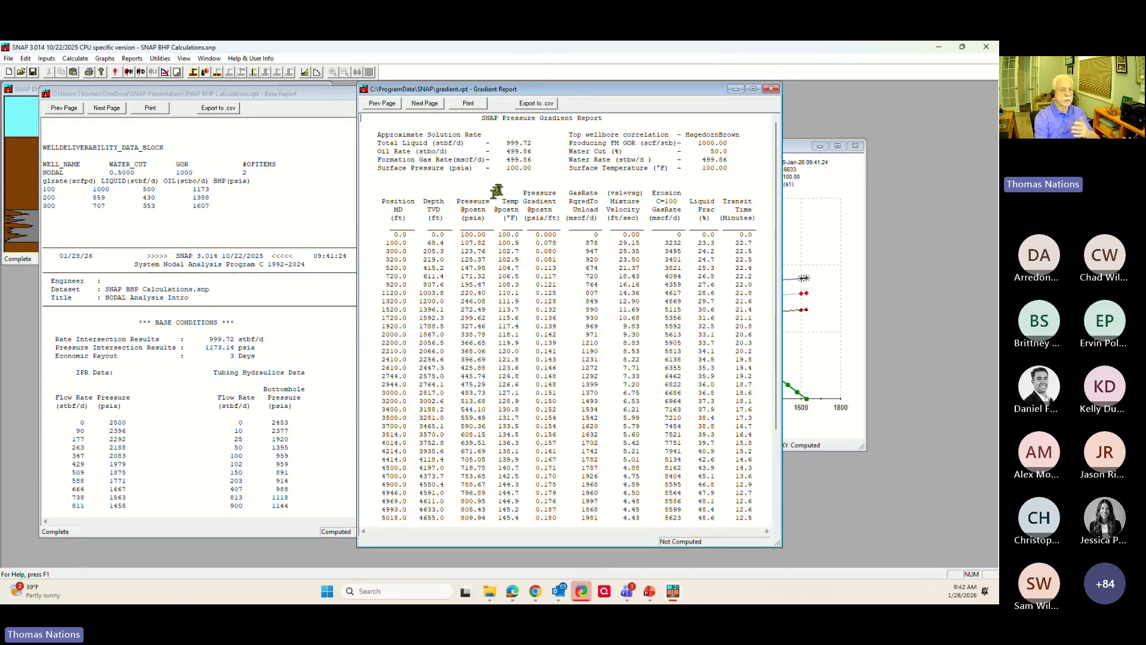
left_click(428, 106)
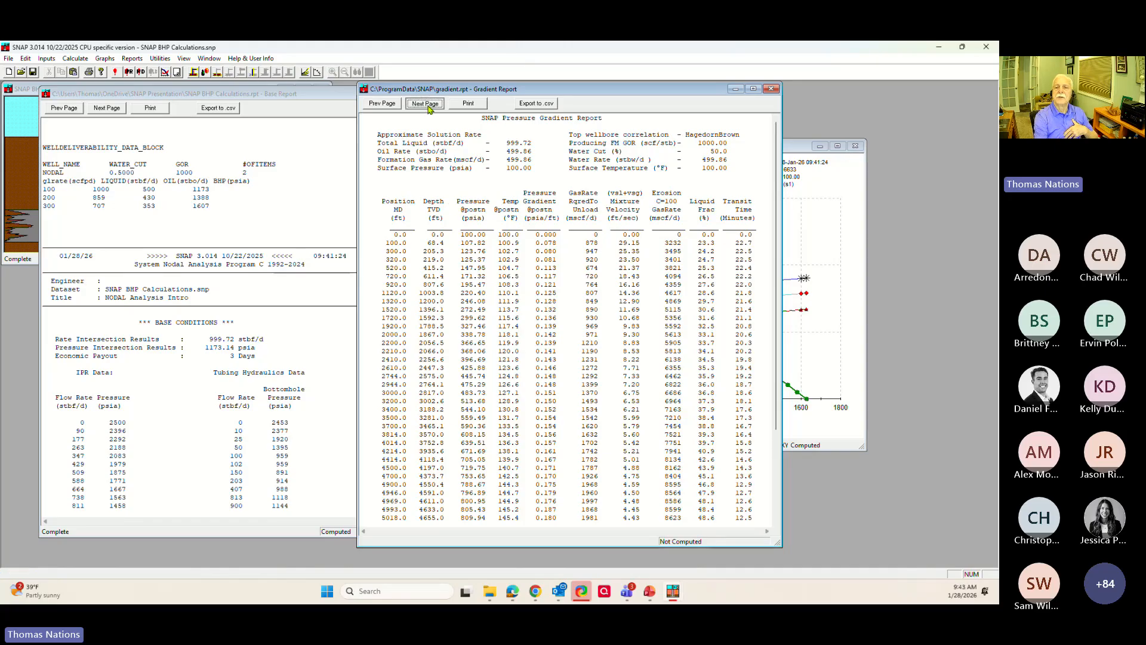
left_click(429, 106)
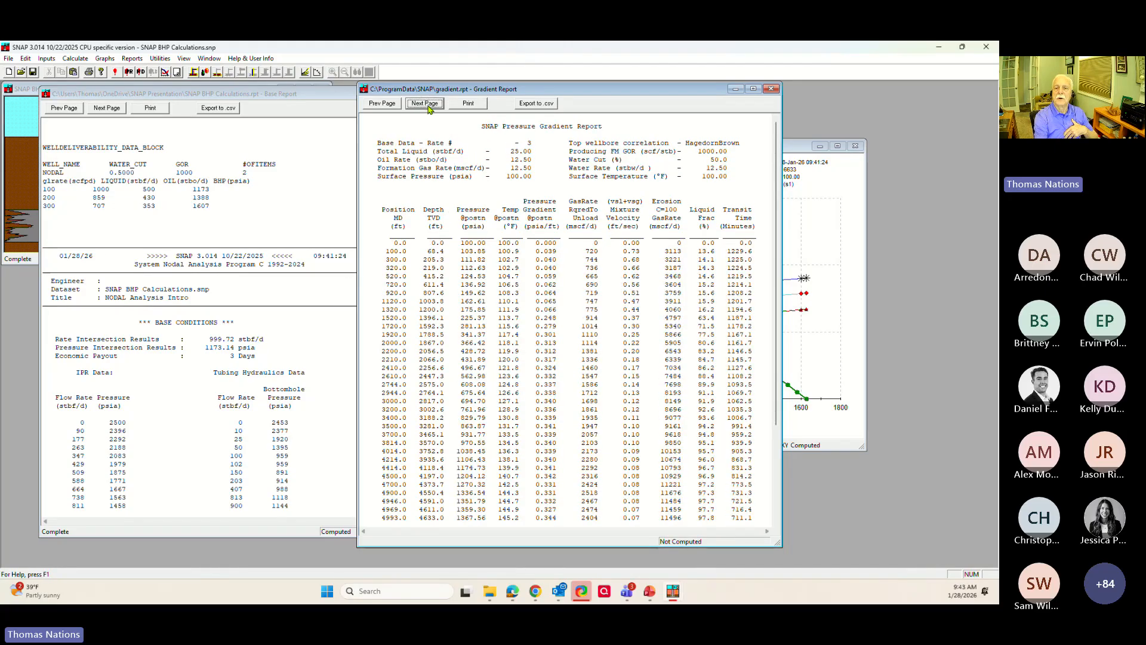
left_click(429, 106)
left_click(429, 106)
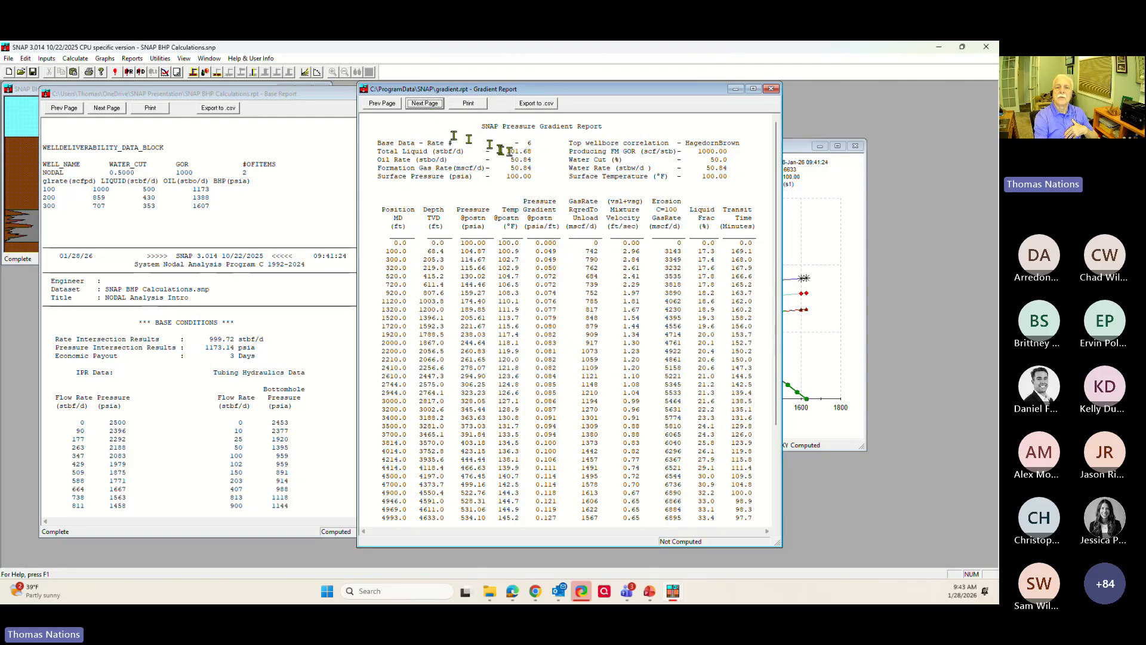
left_click(439, 107)
left_click(439, 107)
left_click(439, 108)
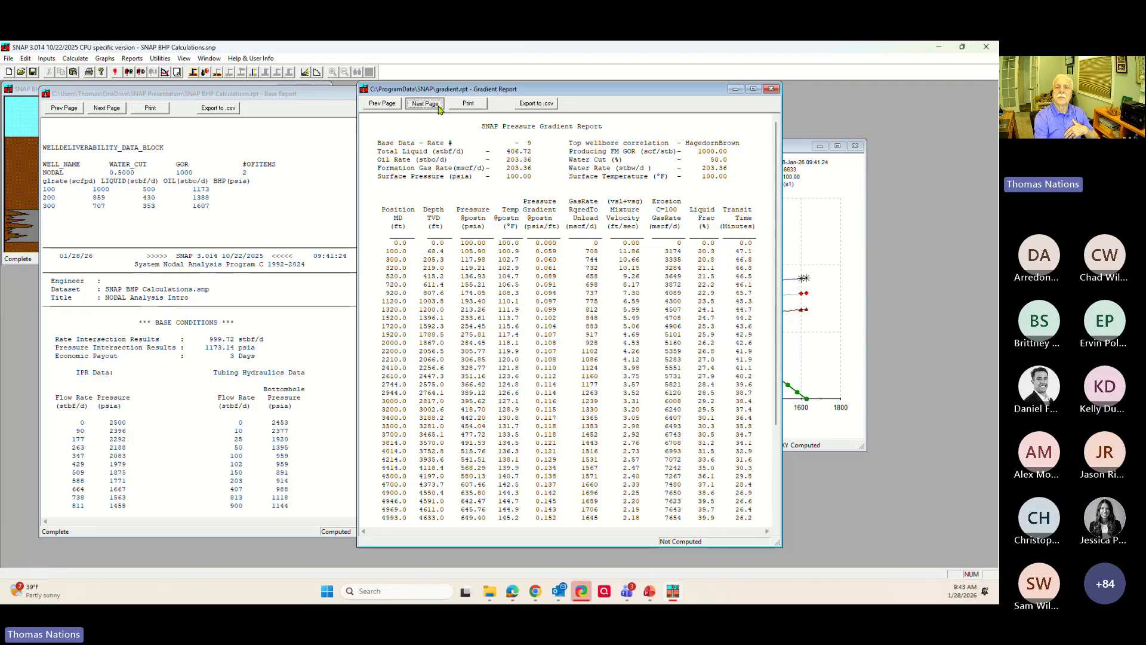
left_click(439, 108)
left_click(439, 108)
left_click(439, 107)
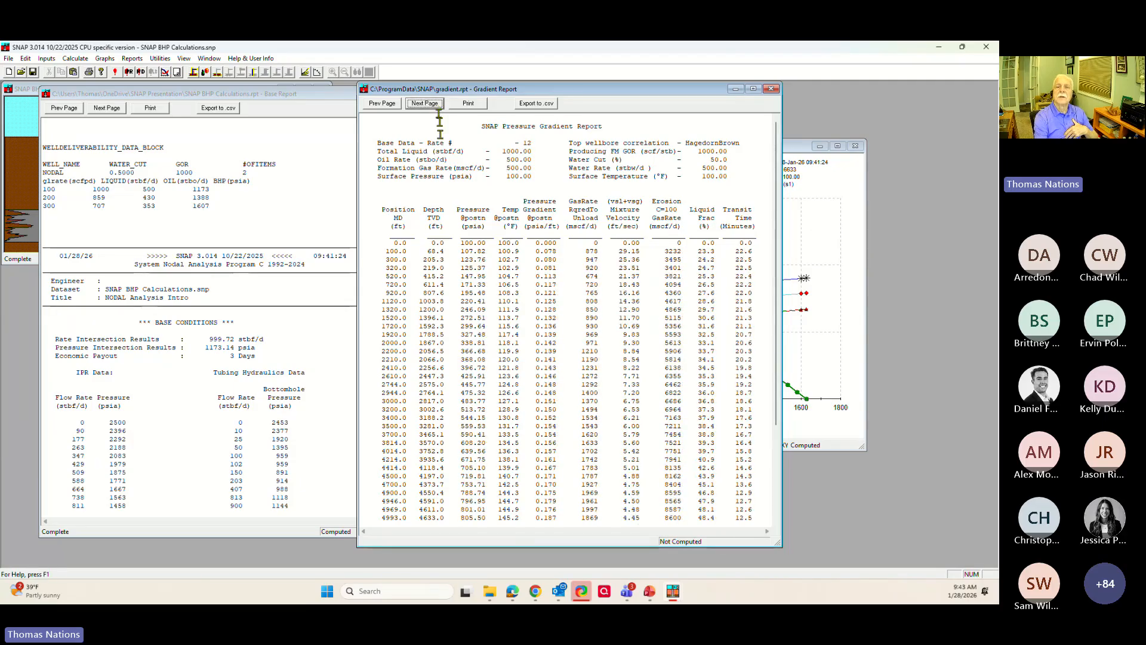
- Examine the pressure, liquid fraction and transit time columns down to the wellbore bottom at 1000 stbf/d, and close the gradient report
scroll(459, 310, "down", 2)
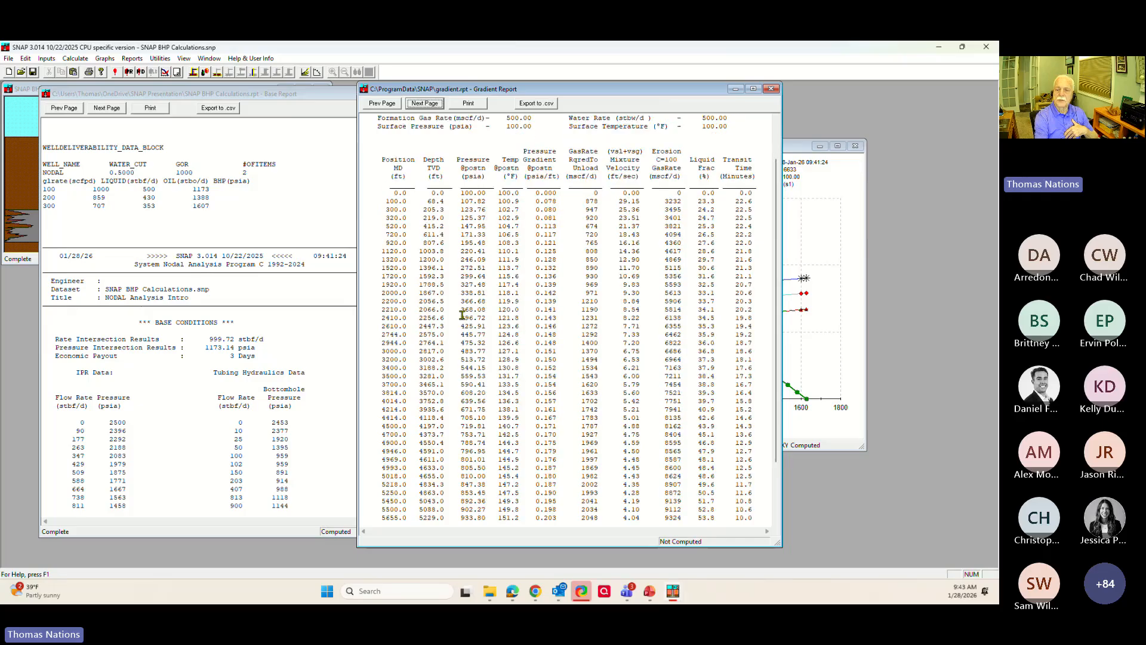
scroll(462, 315, "down", 1)
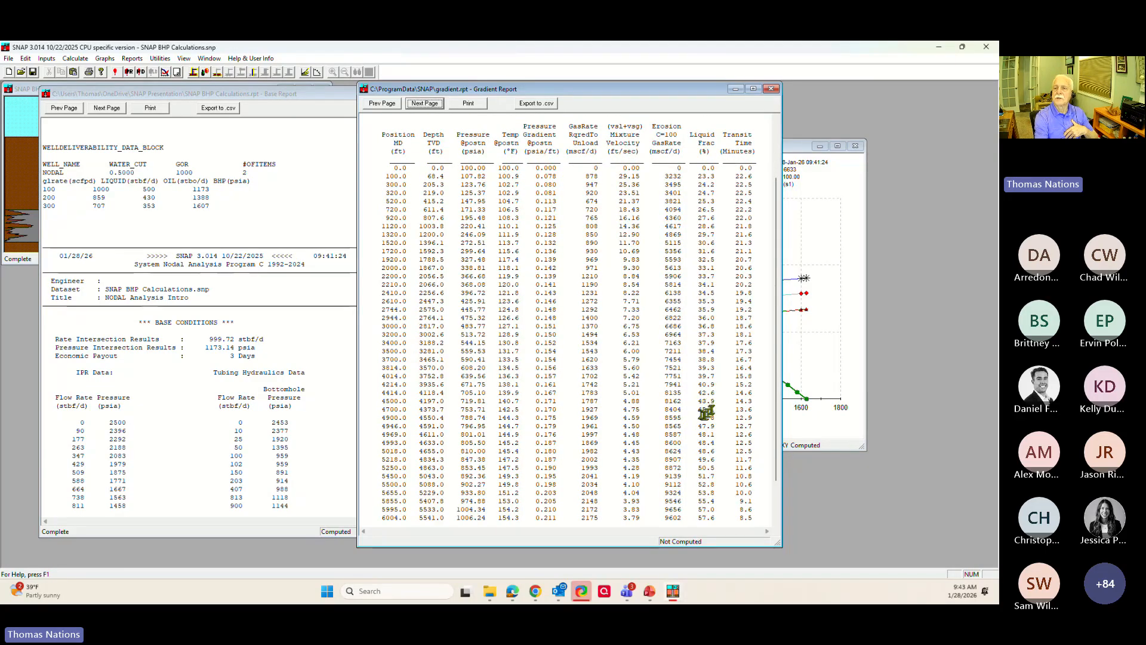
scroll(711, 400, "down", 2)
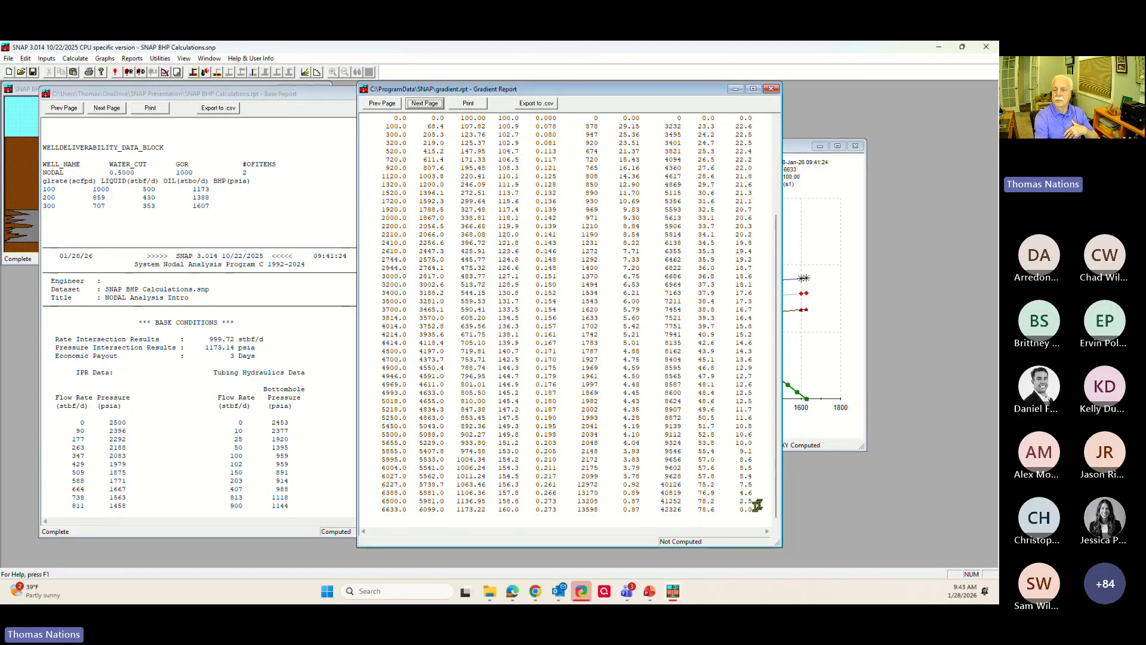
scroll(747, 382, "up", 4)
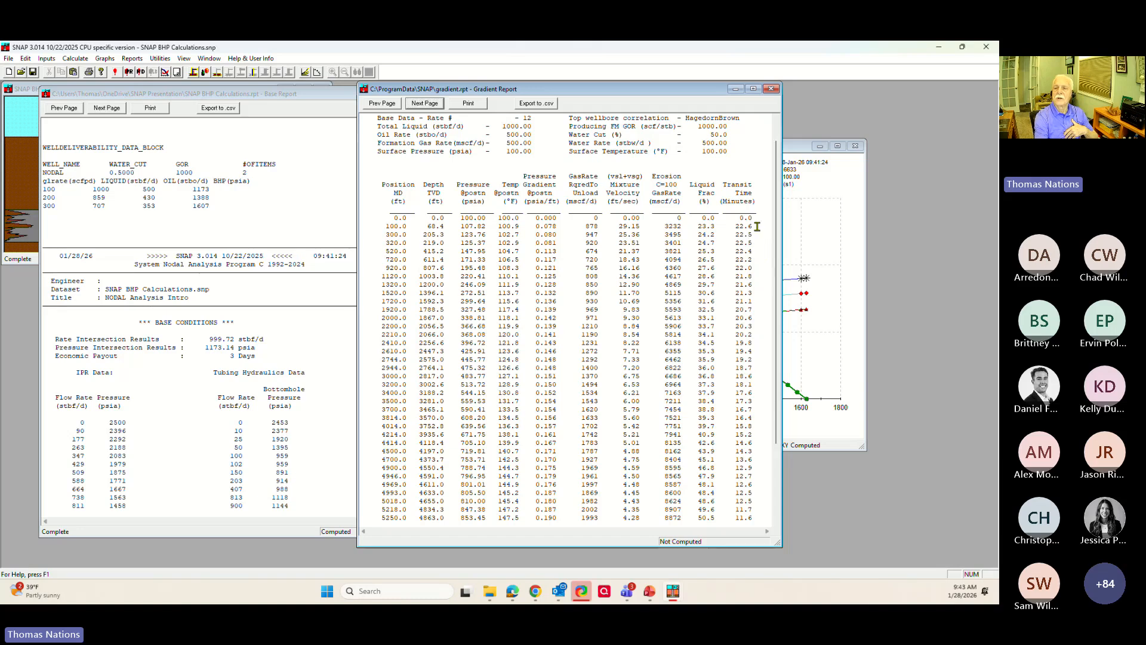
right_click(757, 226)
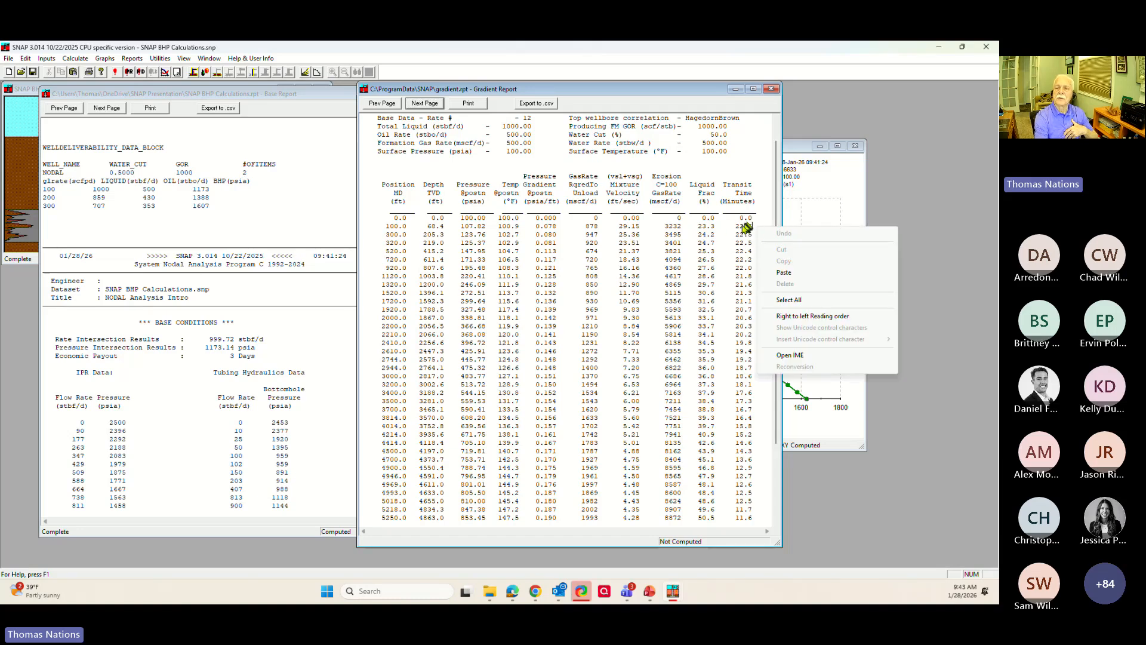
left_click(743, 226)
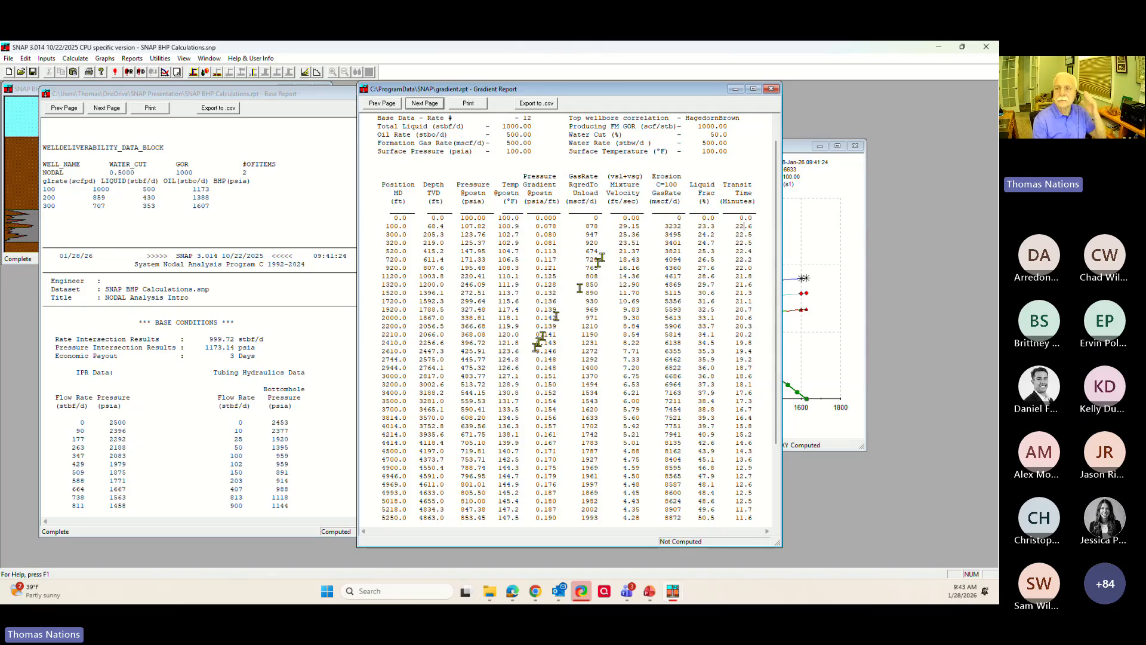
left_click(771, 88)
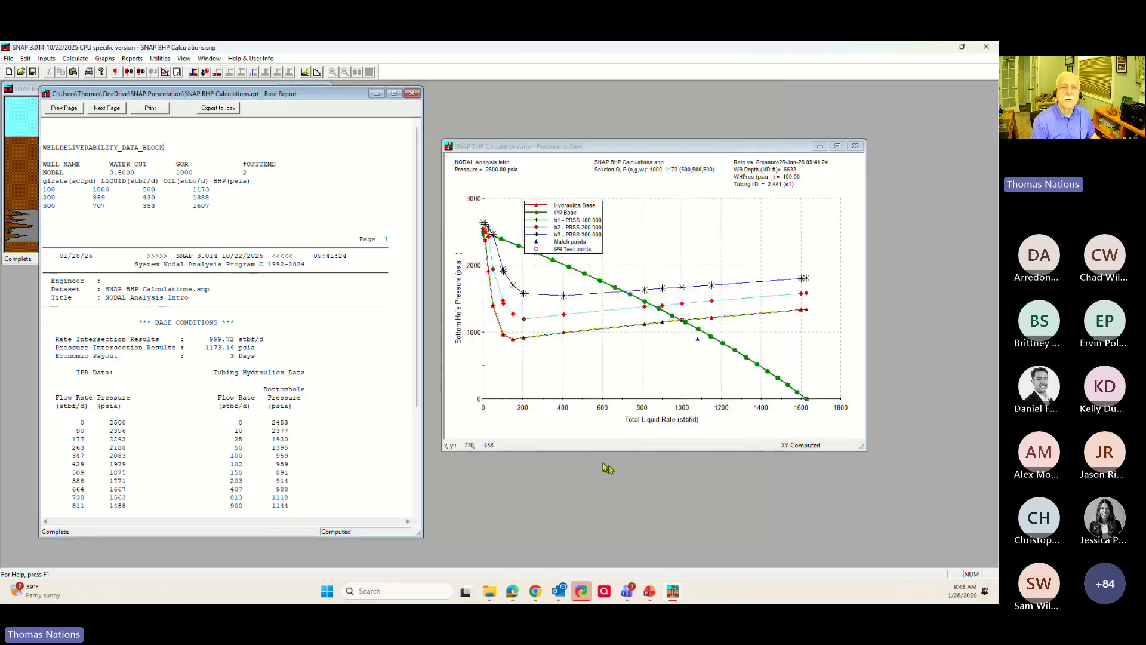
- Clear all existing sensitivity data and select the wellbore tubing ID as the hydraulics sensitivity
left_click(306, 73)
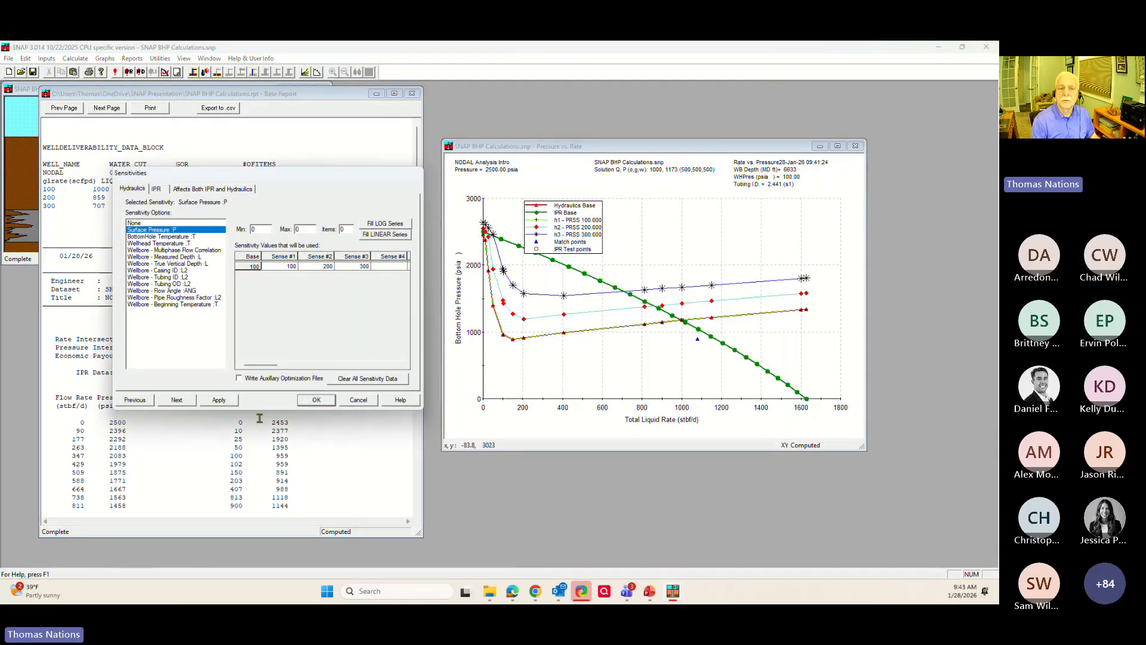
left_click(360, 380)
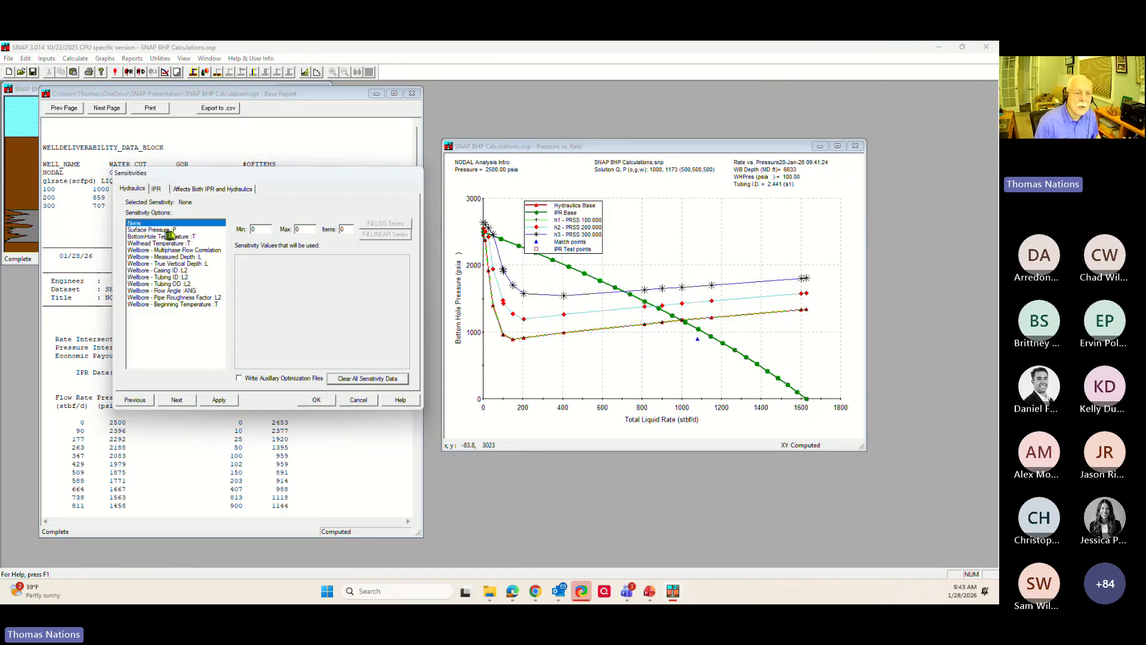
left_click(175, 277)
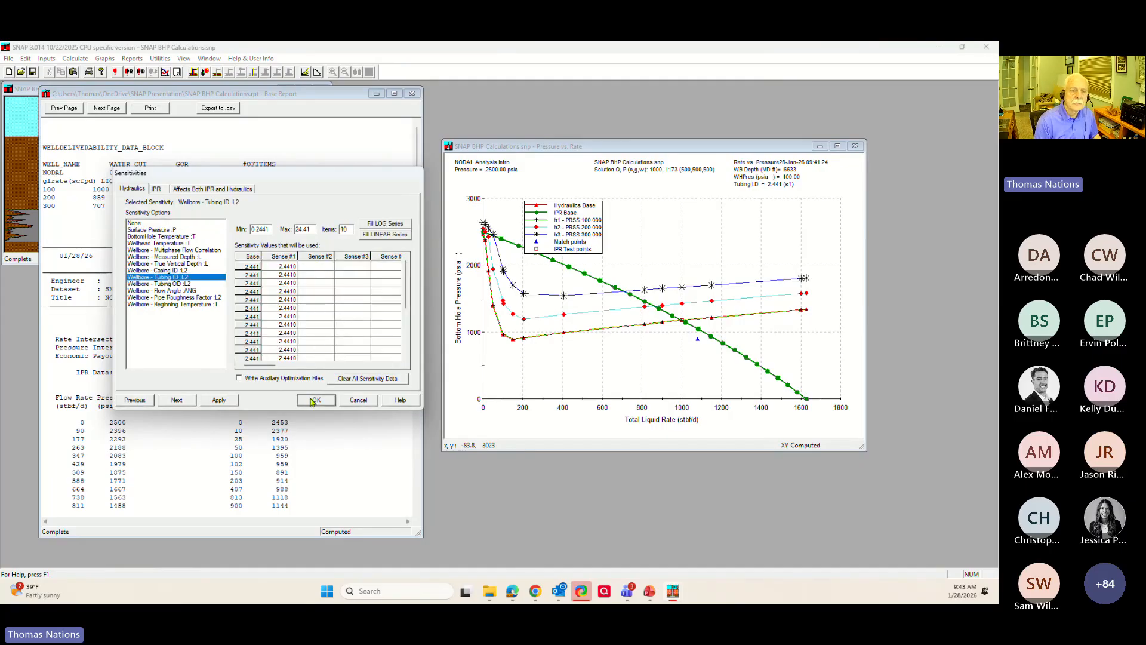
- Add Constant PI reservoir pressure sensitivities of 2500 and 3000 psia, compute them, and review the Pressure vs. Rate plot with its legend clear of the curves
left_click(156, 188)
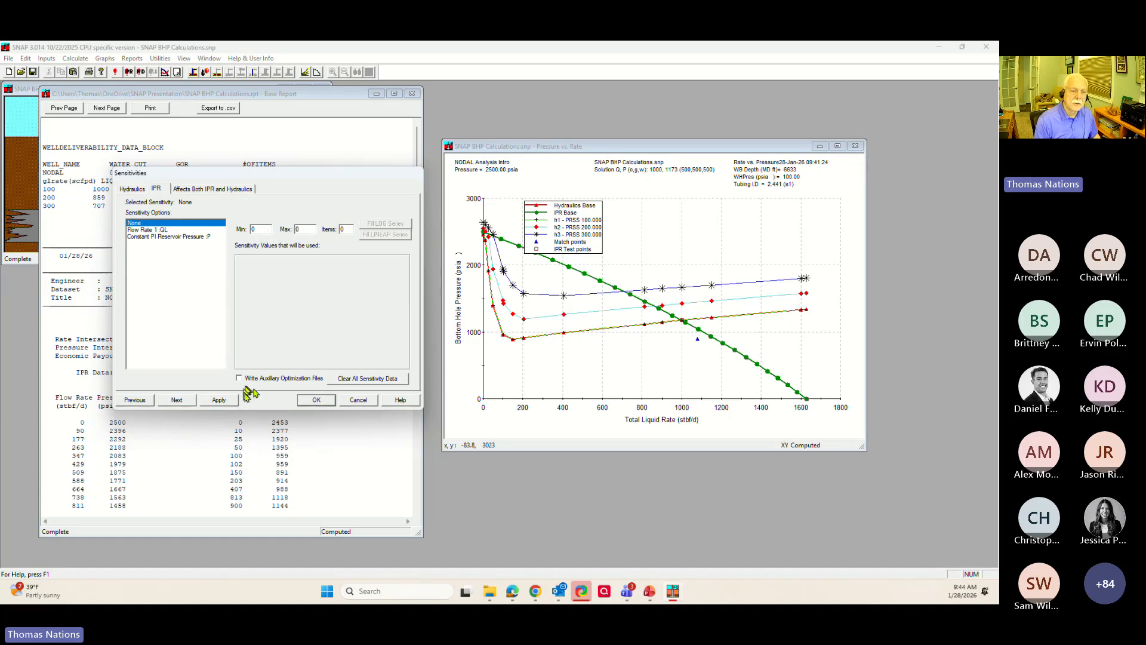
left_click(158, 237)
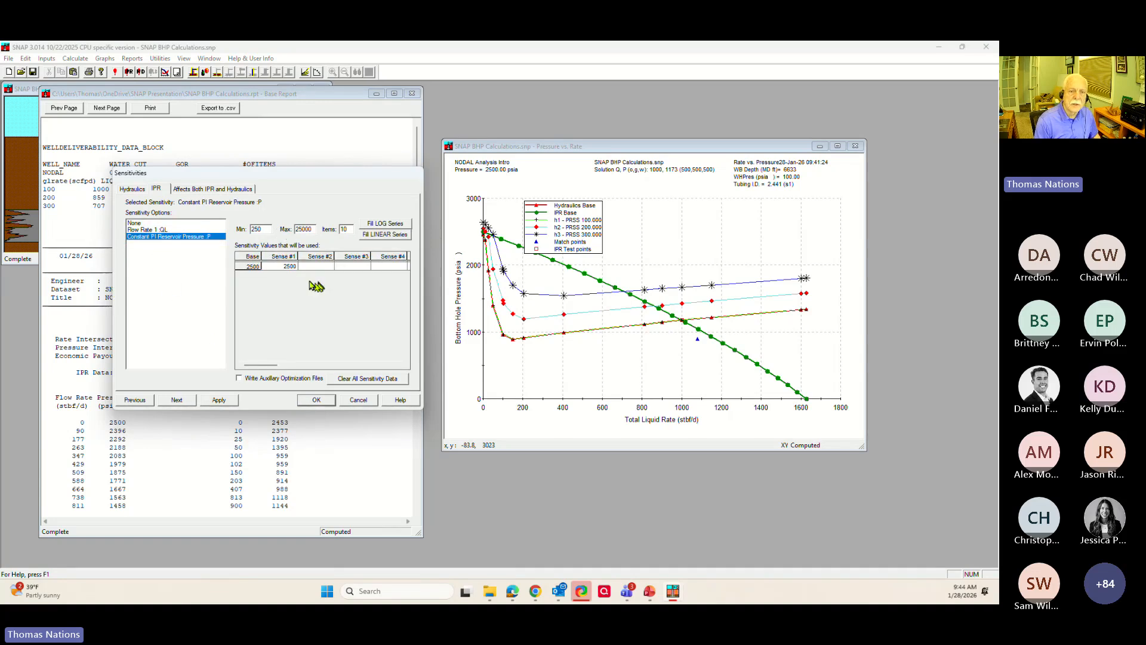
left_click(317, 401)
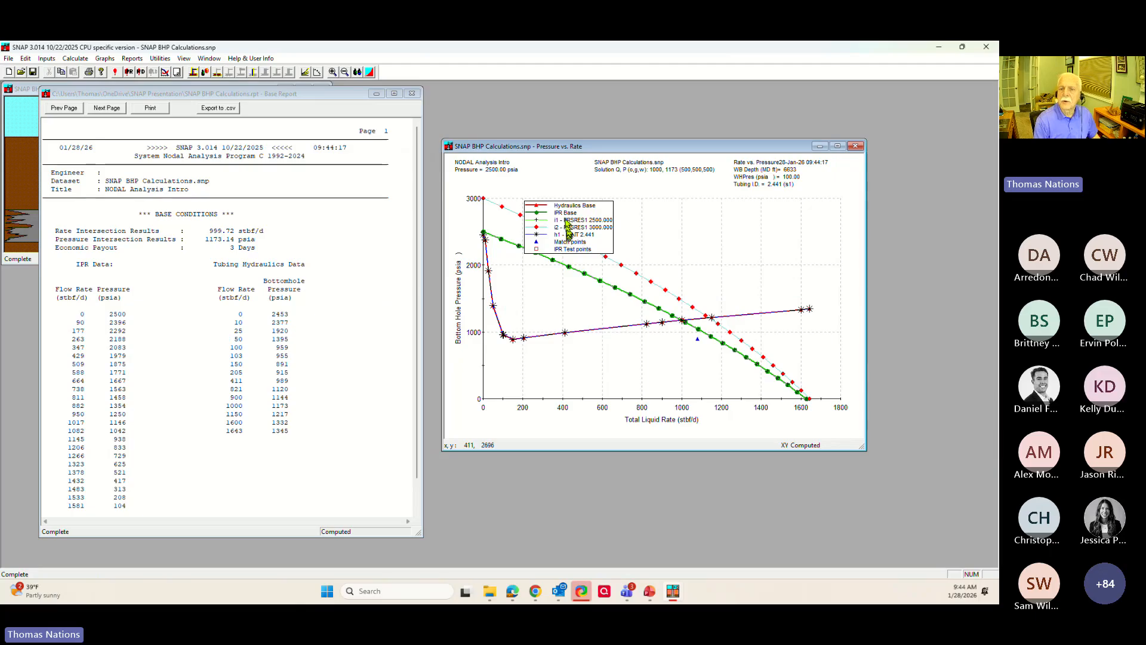
left_click_drag(580, 227, 802, 239)
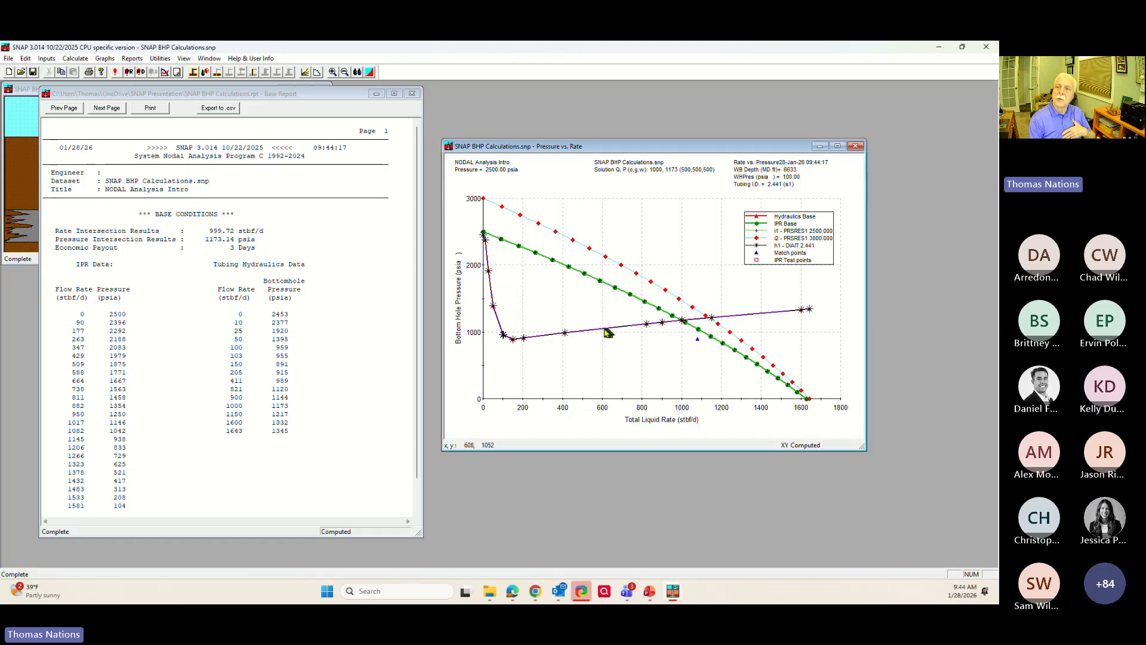
left_click(856, 146)
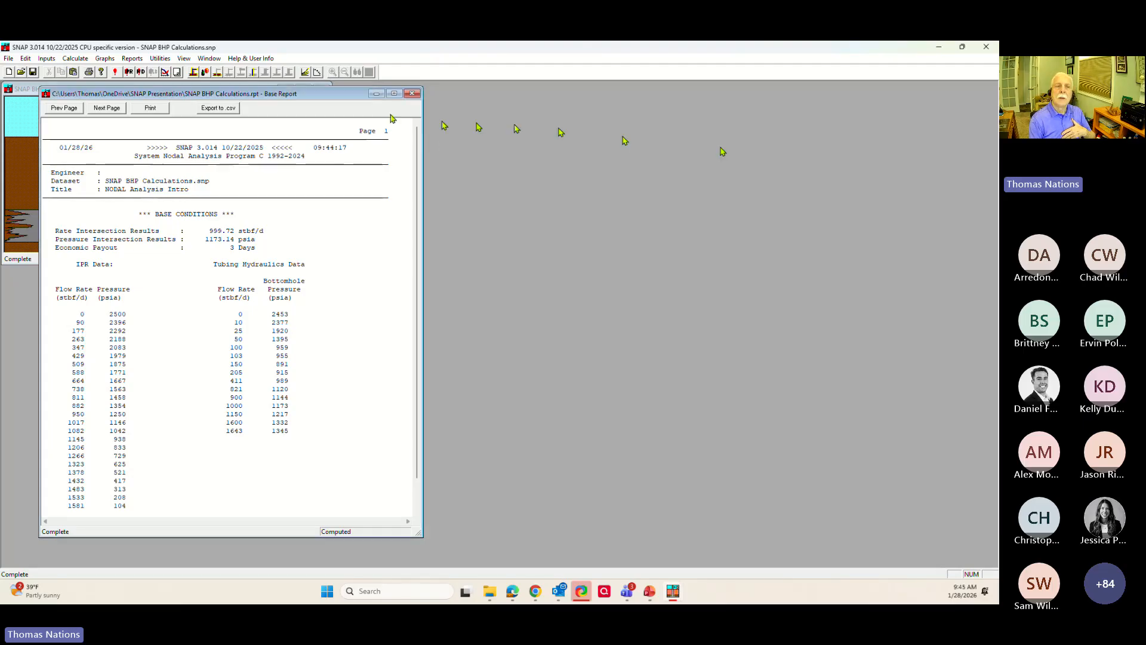
- Plot the flowing pressure gradient at 1000 stbf/d for the tubing ID sensitivity and close the plot
left_click(103, 58)
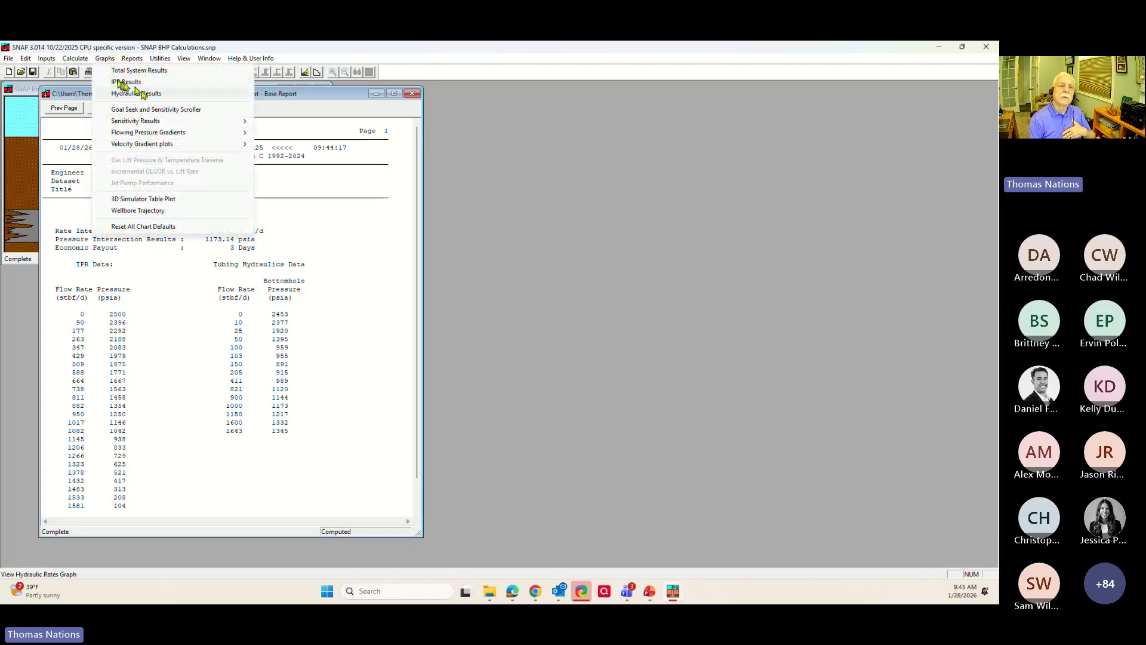
mouse_move(159, 131)
left_click(328, 270)
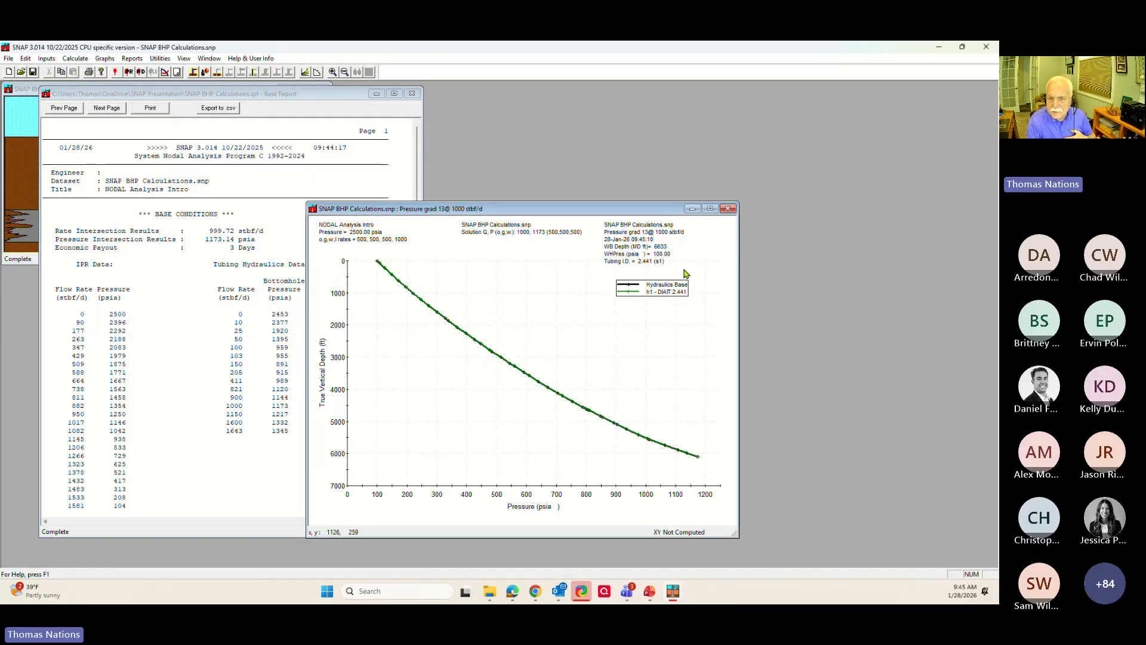
left_click(729, 209)
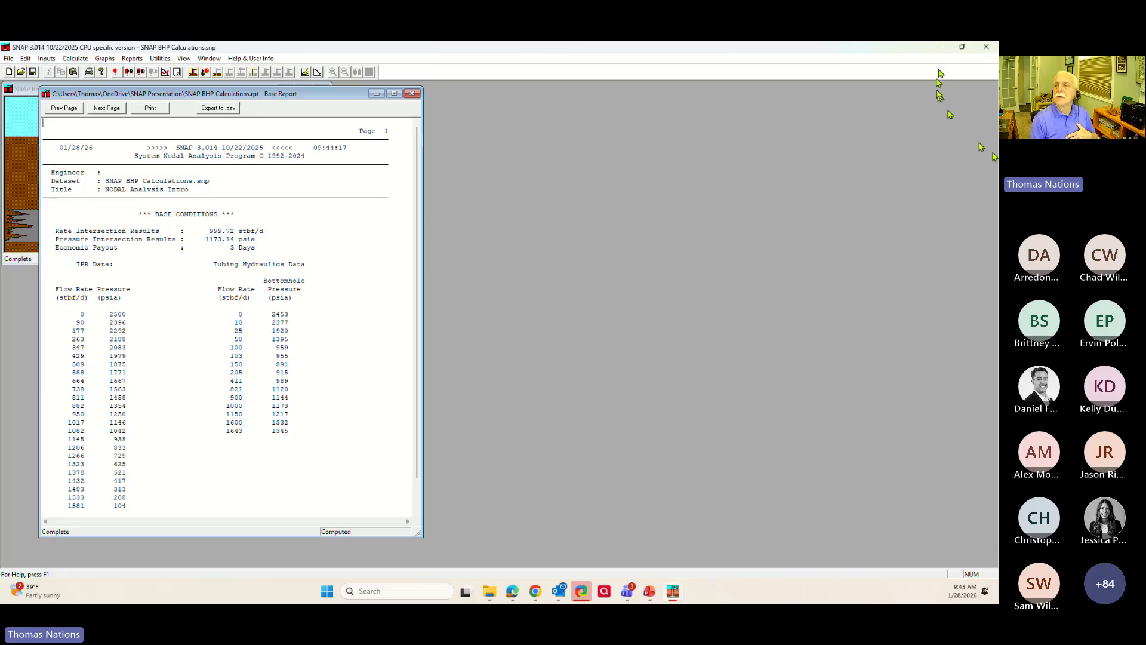
- Close the BHP calculations dataset without saving and switch to the Declining Res Pressure example in SNAP
left_click(987, 48)
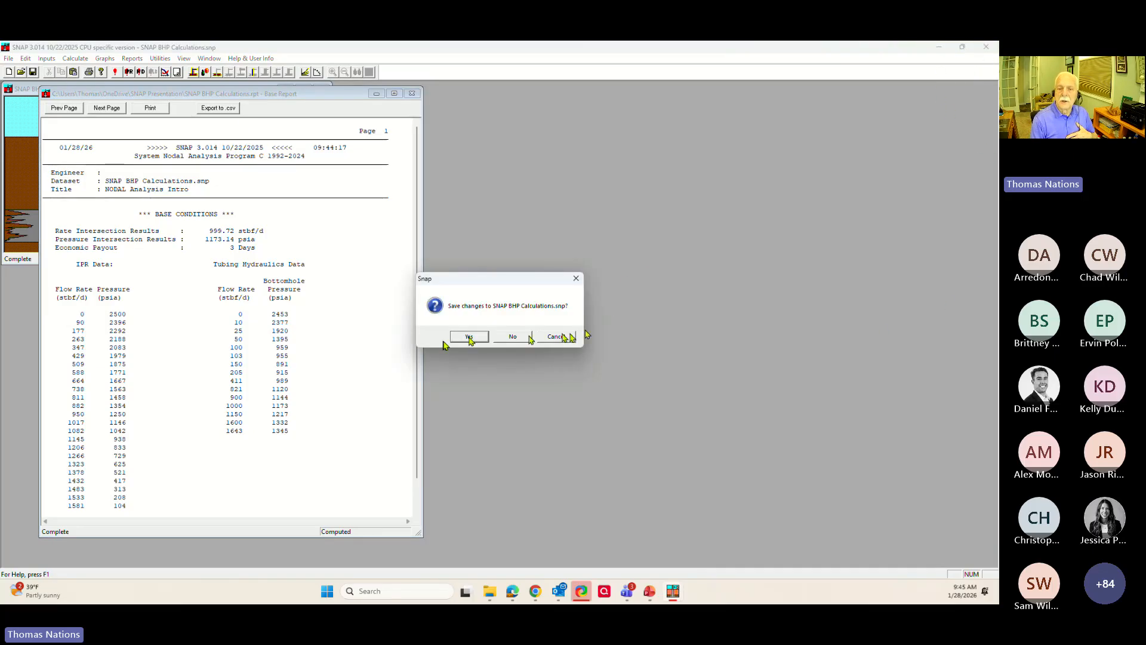
left_click(501, 338)
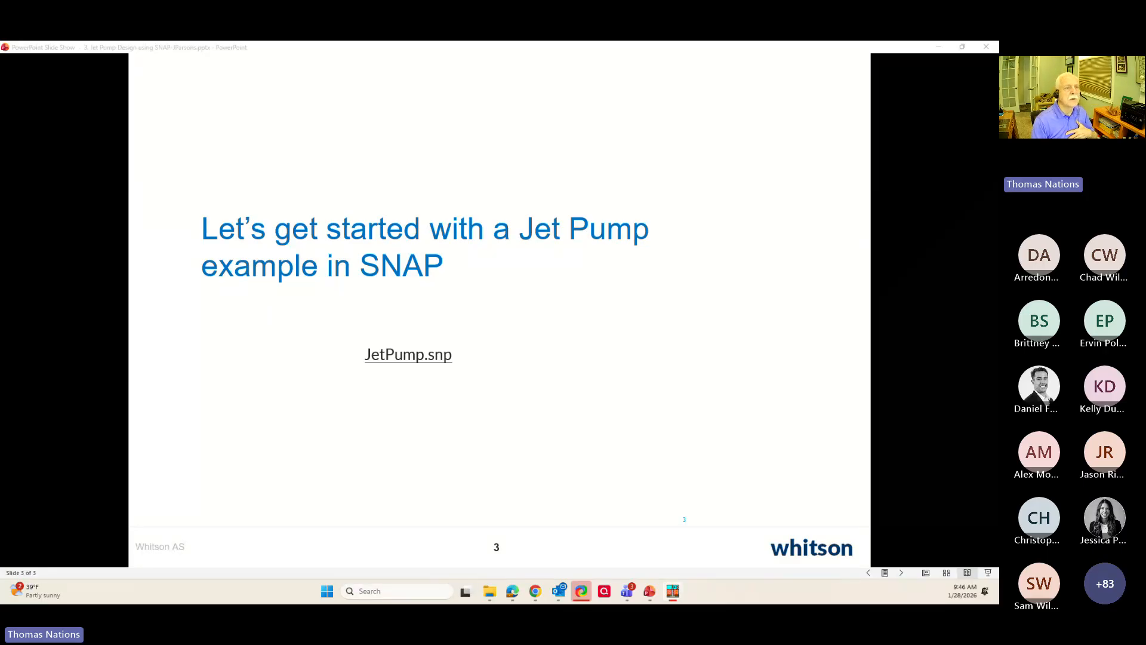
key("alt+Tab")
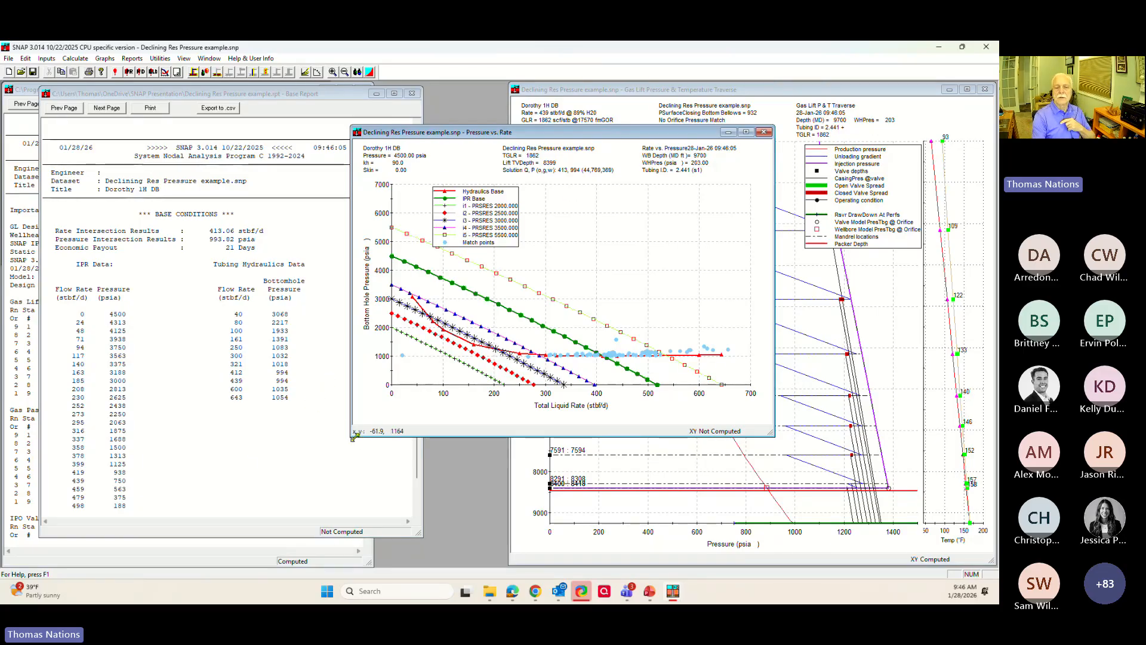
- Enlarge the Pressure vs. Rate plot and compare it with the gas lift pressure and temperature traverse
left_click_drag(352, 436, 275, 505)
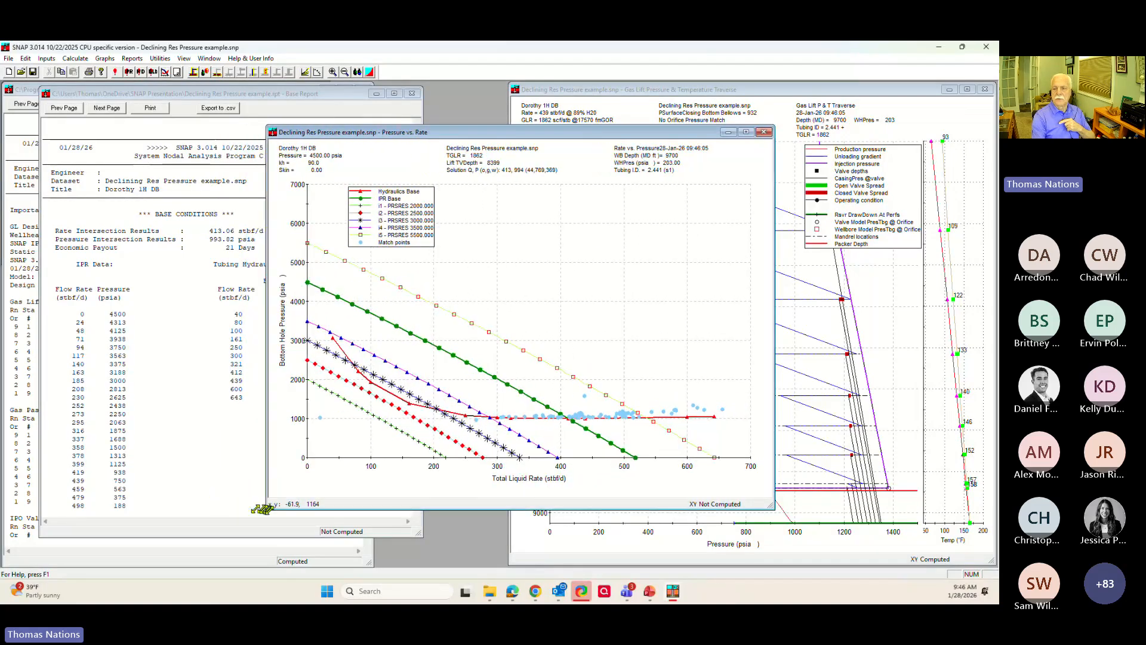
left_click(826, 346)
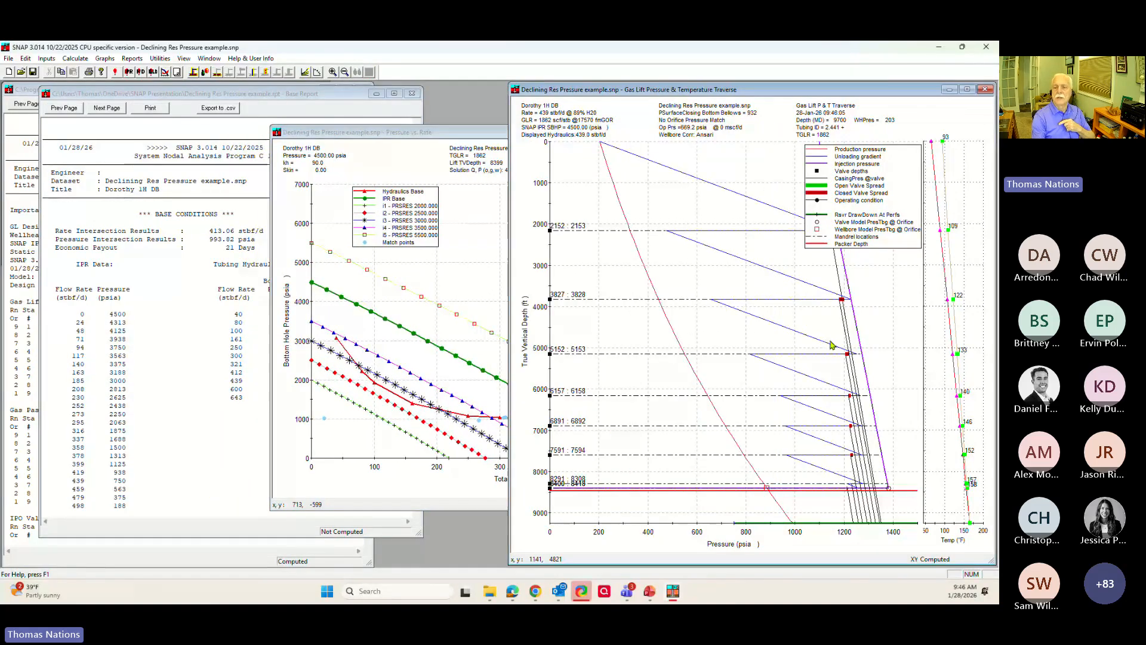
left_click(364, 177)
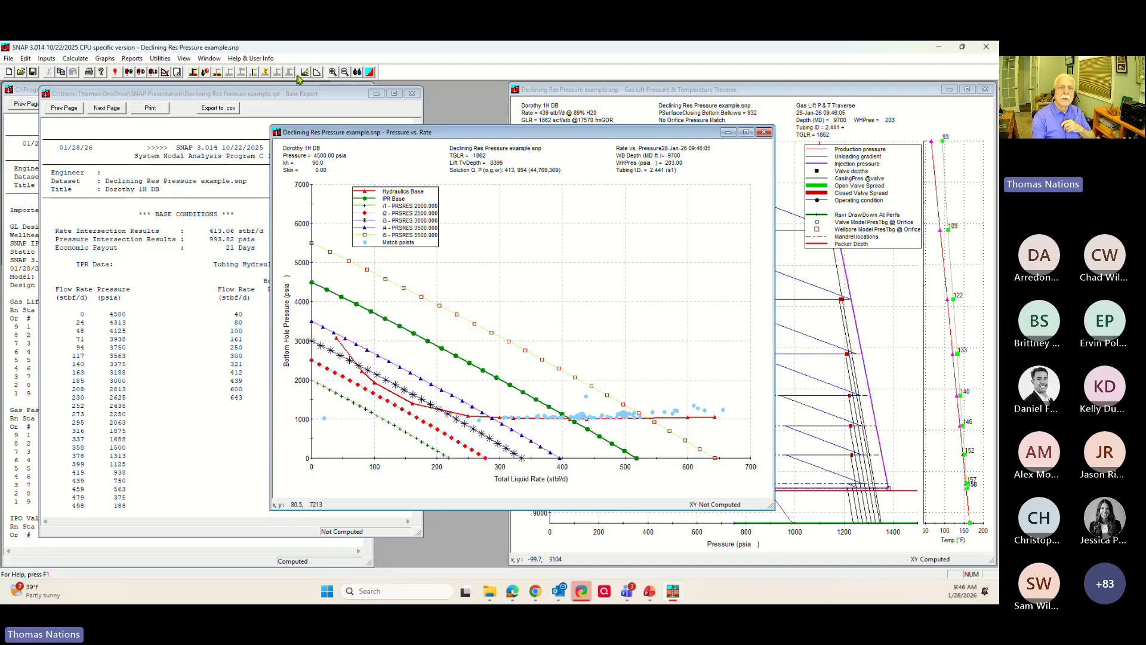
- Review the reservoir pressure values set up as the IPR sensitivity in the declining pressure example
left_click(304, 72)
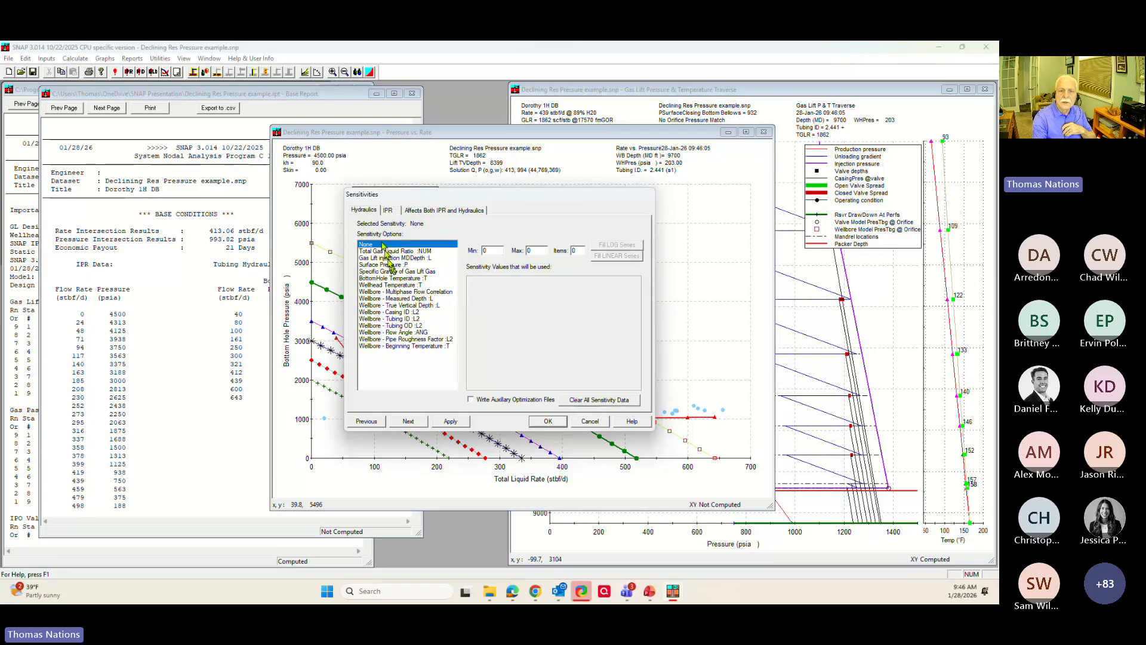
left_click(387, 211)
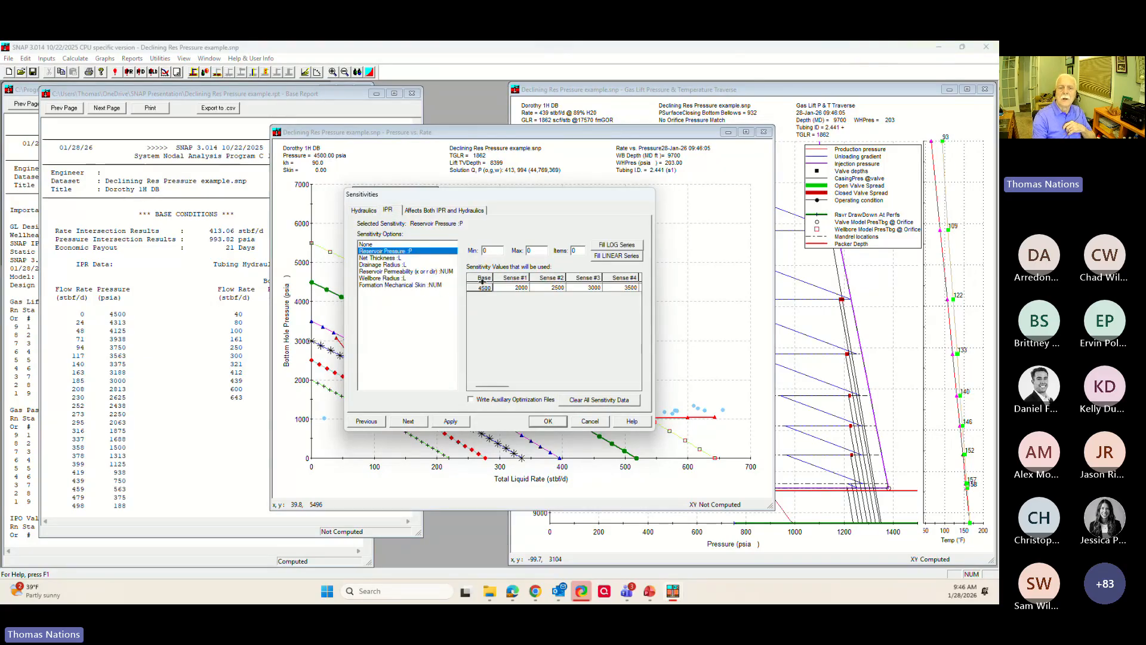
left_click(548, 421)
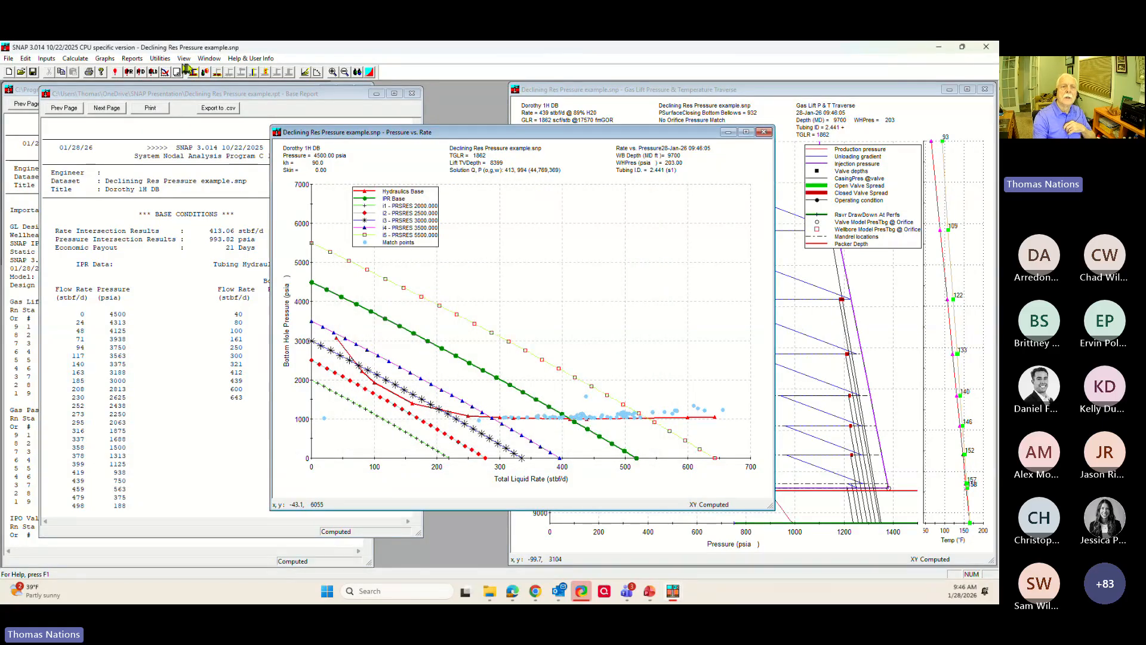
- Review the inflow reservoir and well data, and examine the actual match data beside the Pressure vs. Rate plot
left_click(217, 72)
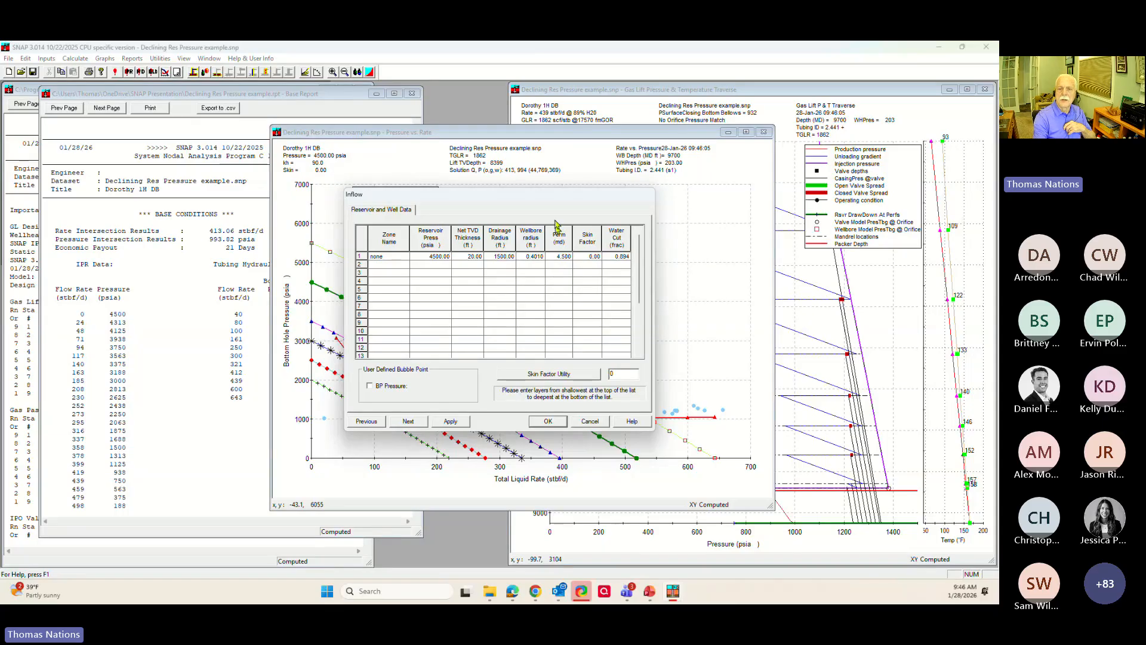
left_click_drag(543, 197, 202, 144)
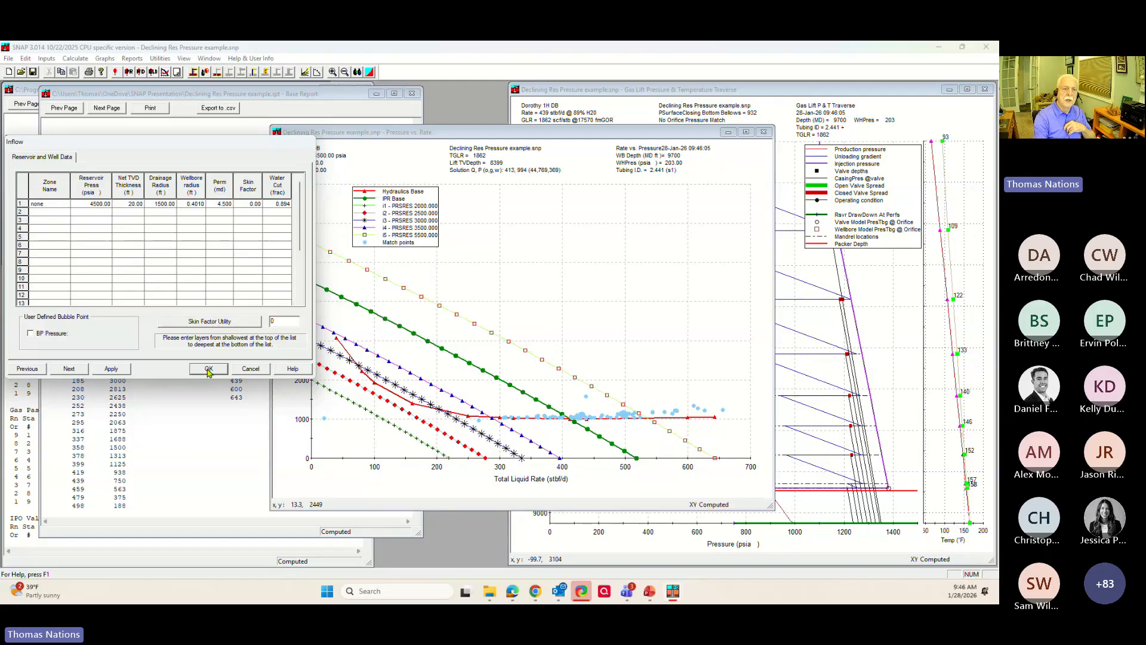
left_click(70, 370)
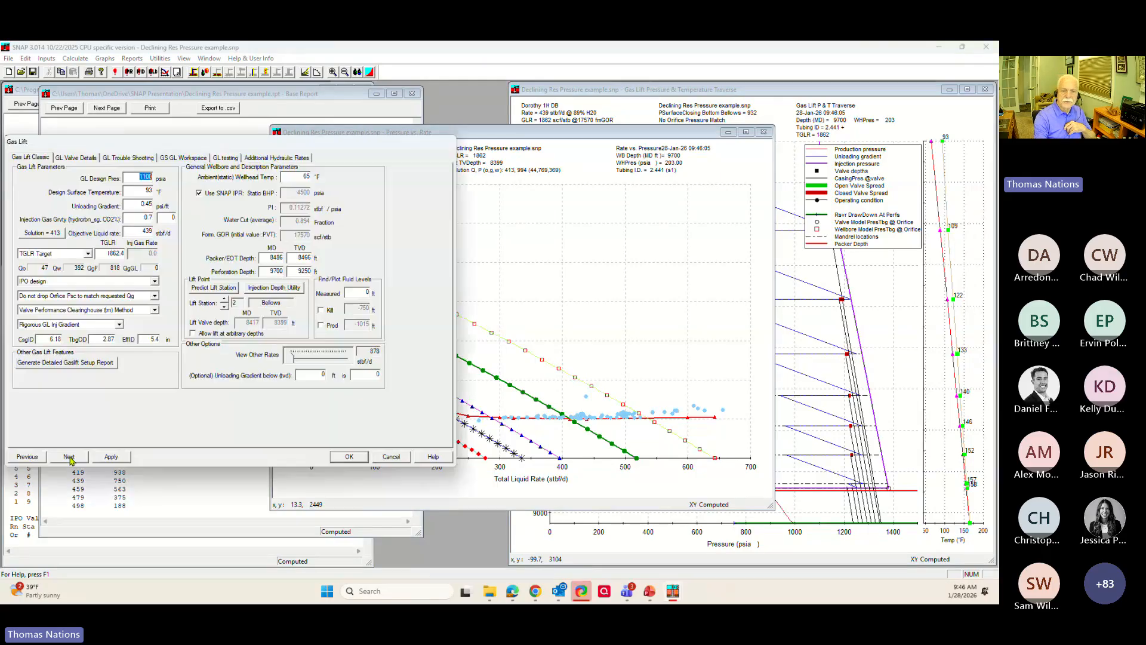
left_click(71, 458)
left_click(71, 368)
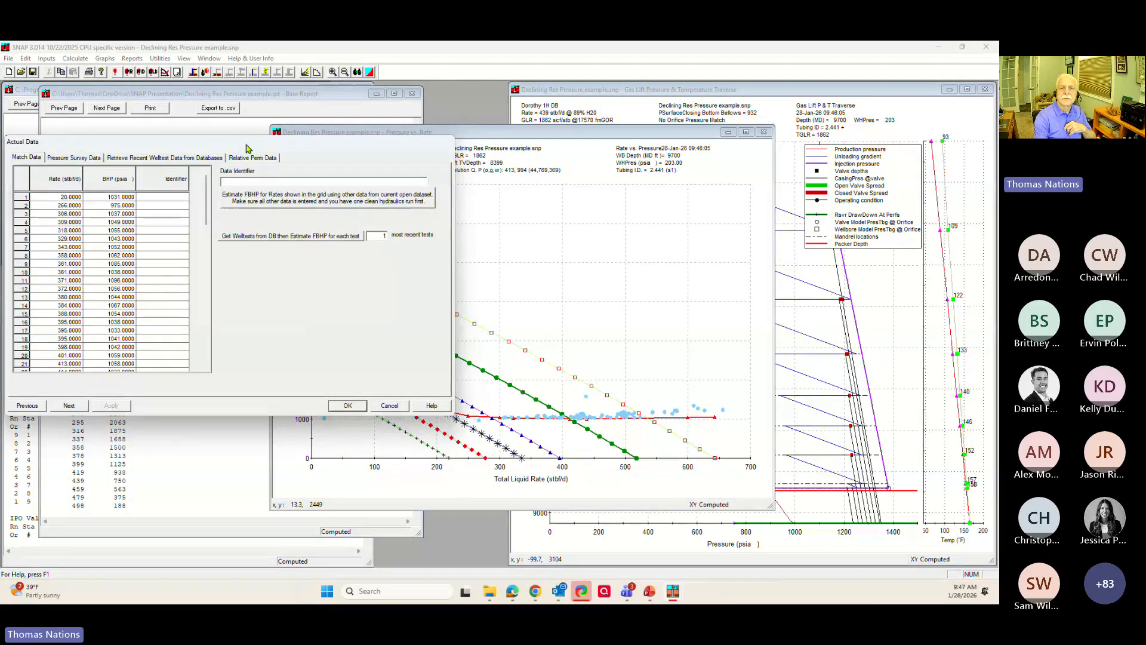
left_click_drag(248, 144, 783, 130)
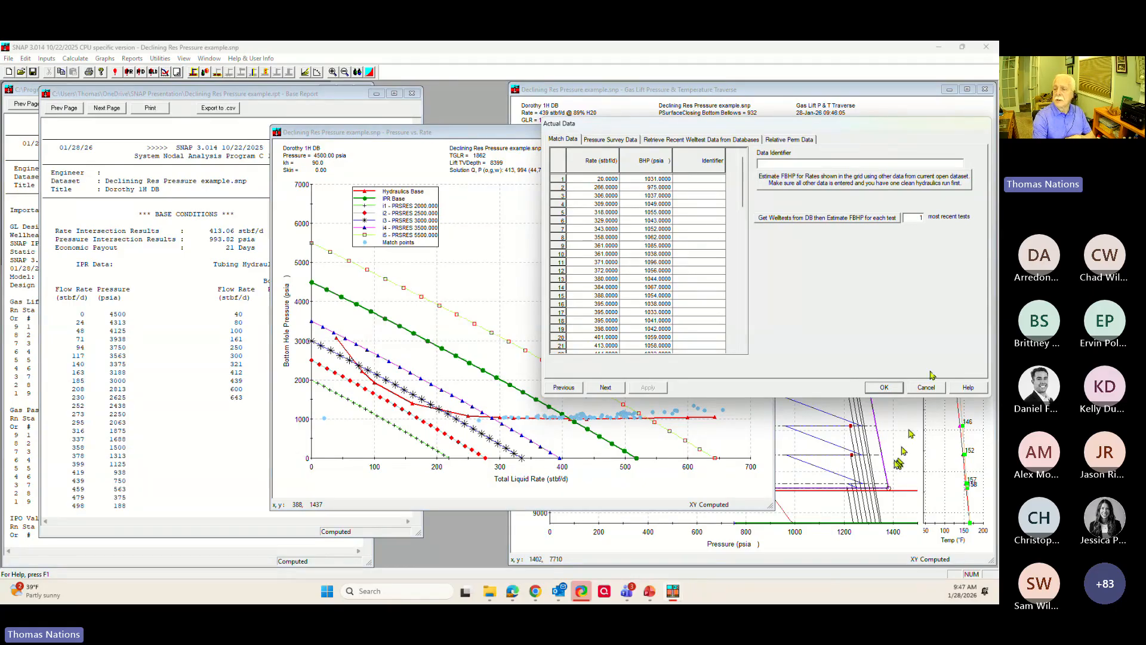
left_click(885, 387)
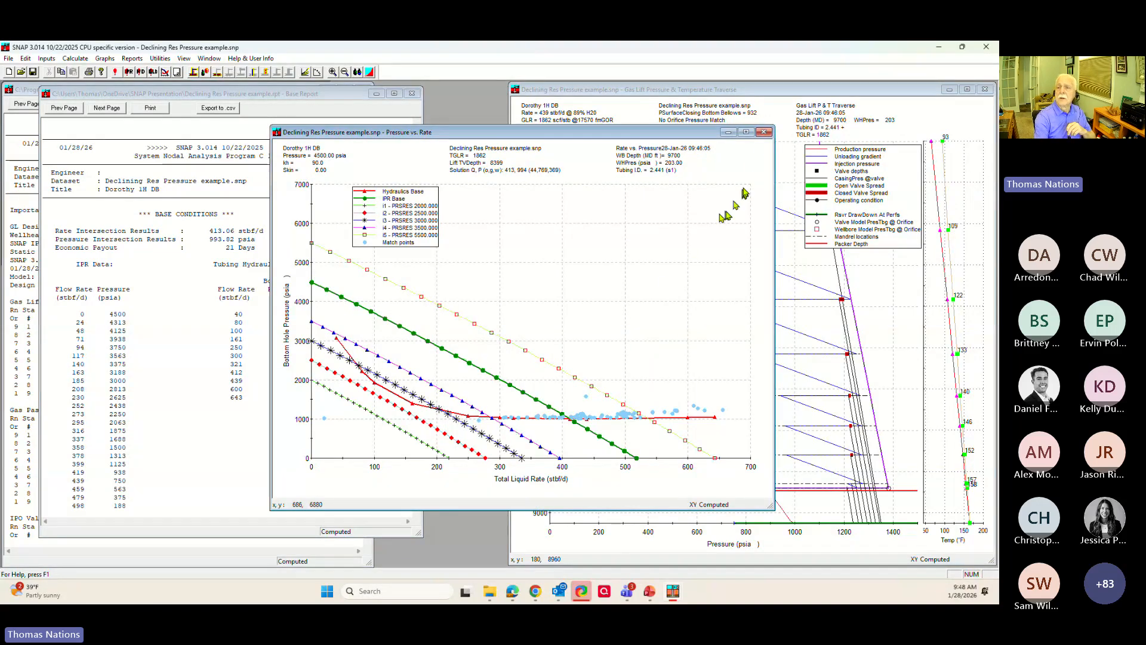
- Close both plots and the base report, and exit the Declining Res Pressure example
left_click(764, 132)
left_click(986, 90)
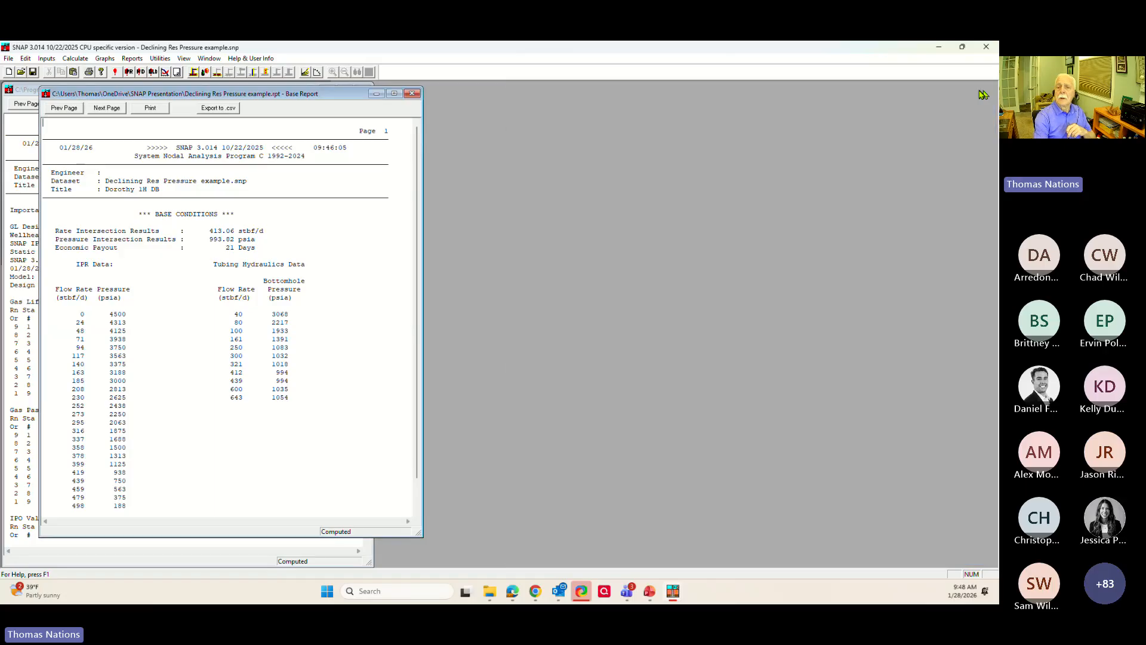
left_click(412, 93)
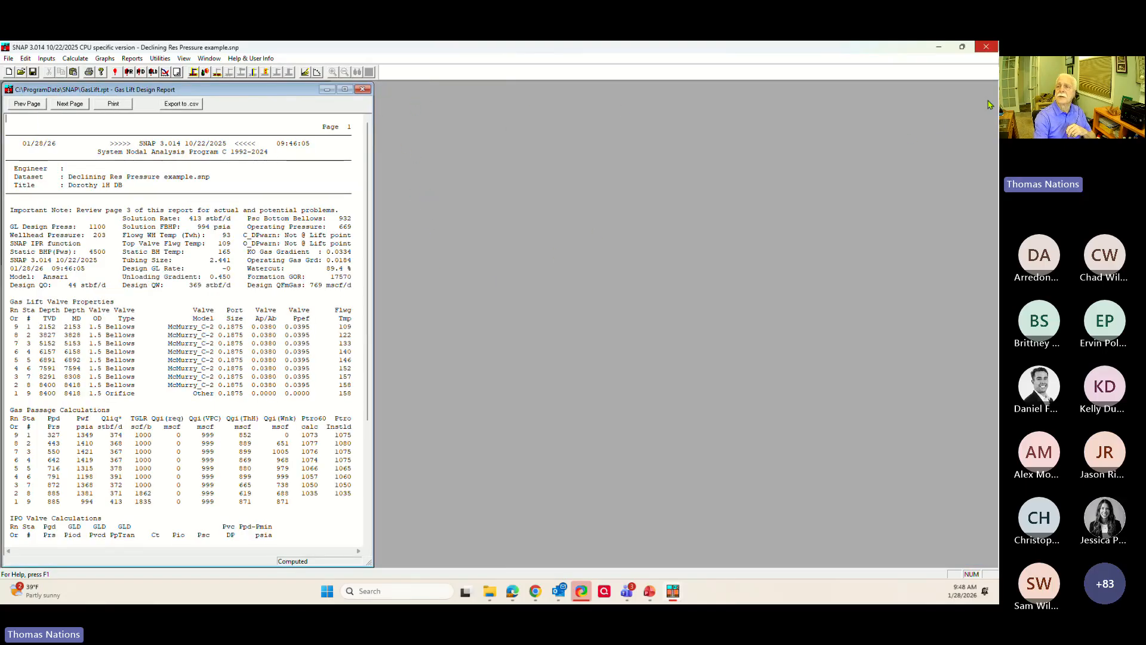
left_click(996, 46)
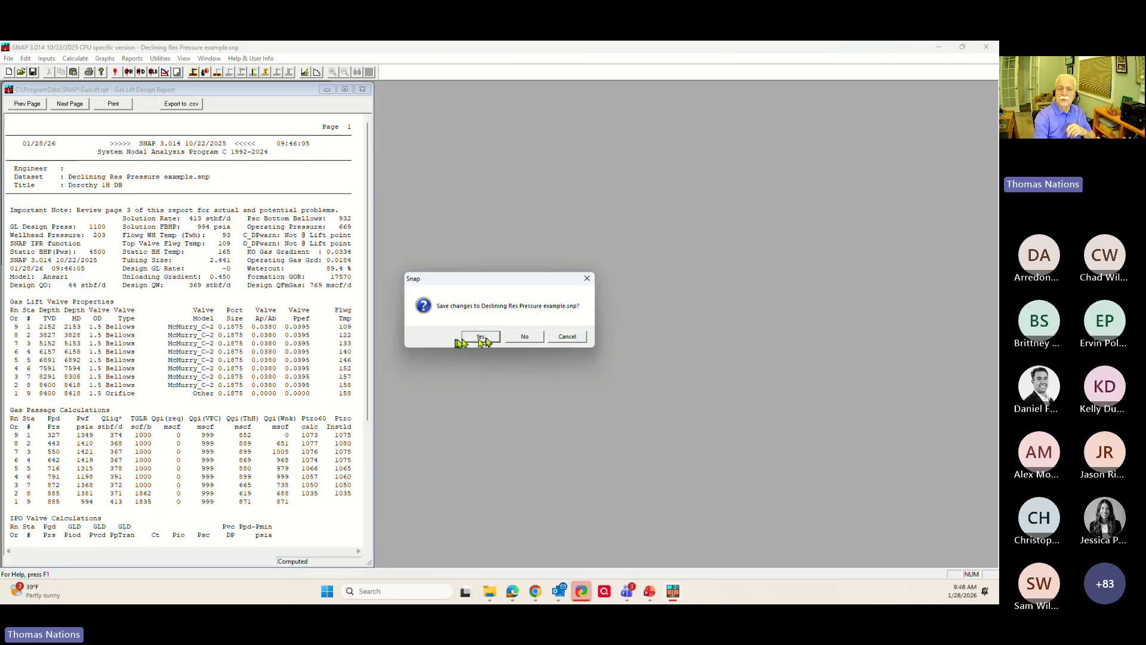
left_click(488, 338)
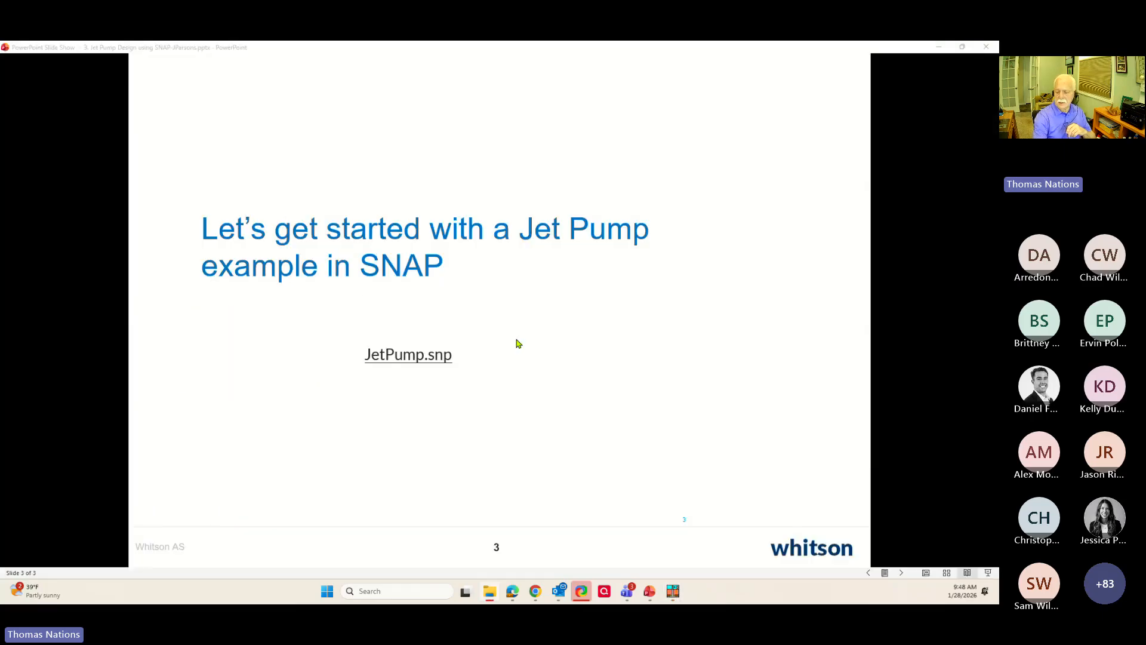
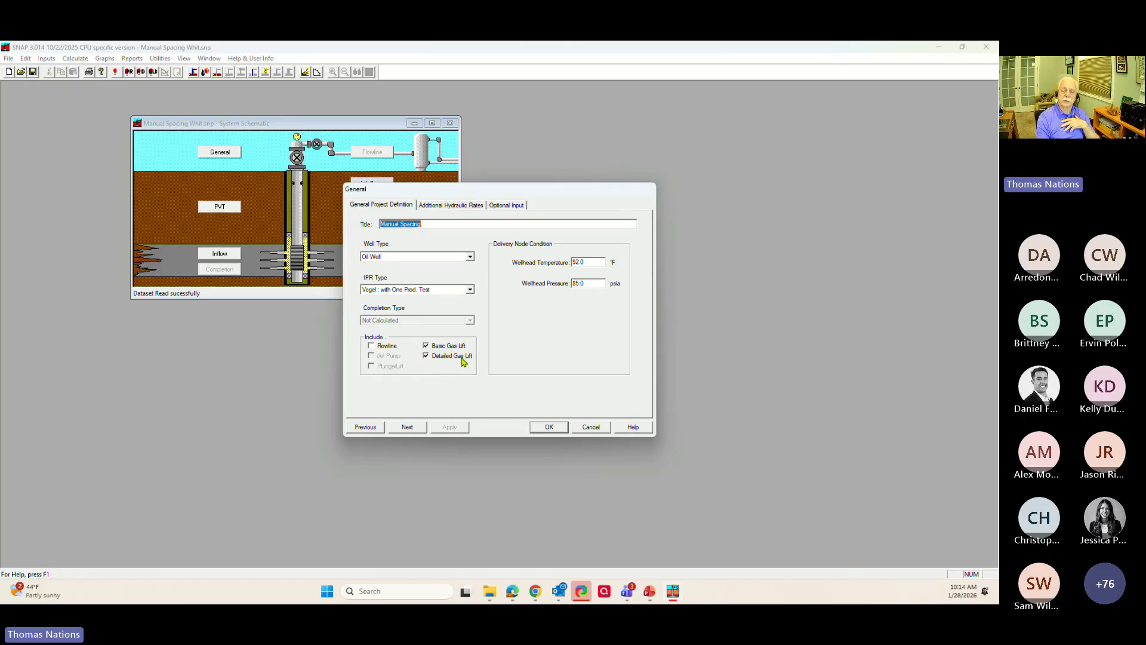
- Review the Manual Spacing dataset's PVT properties, wellbore geometry segments and deviation survey
left_click(407, 426)
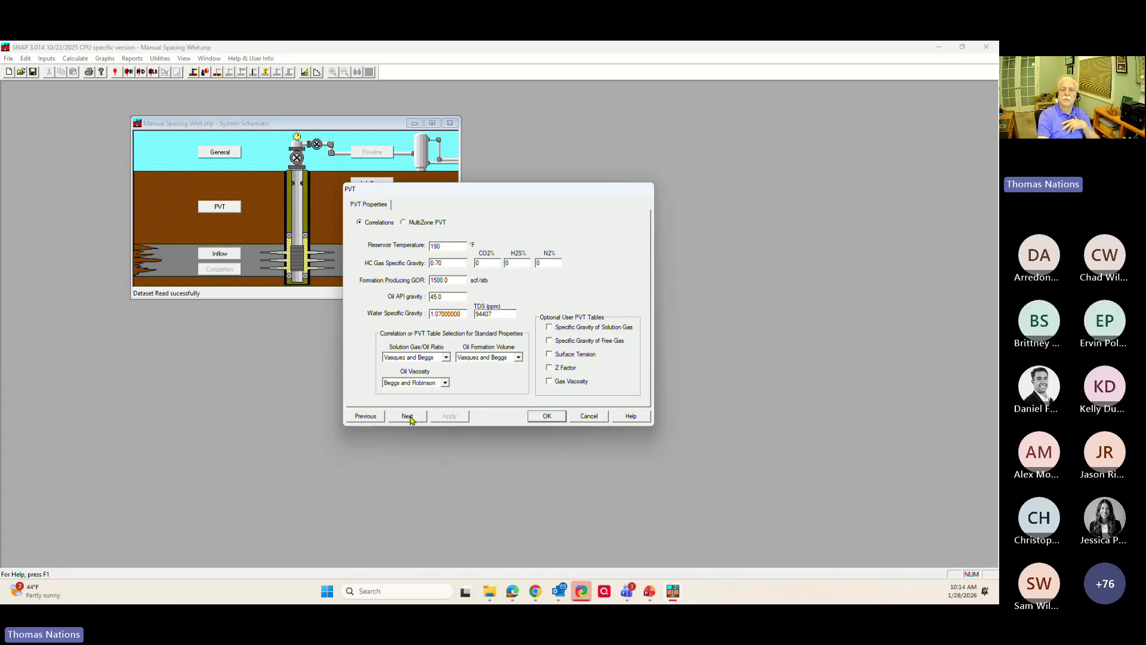
left_click(408, 417)
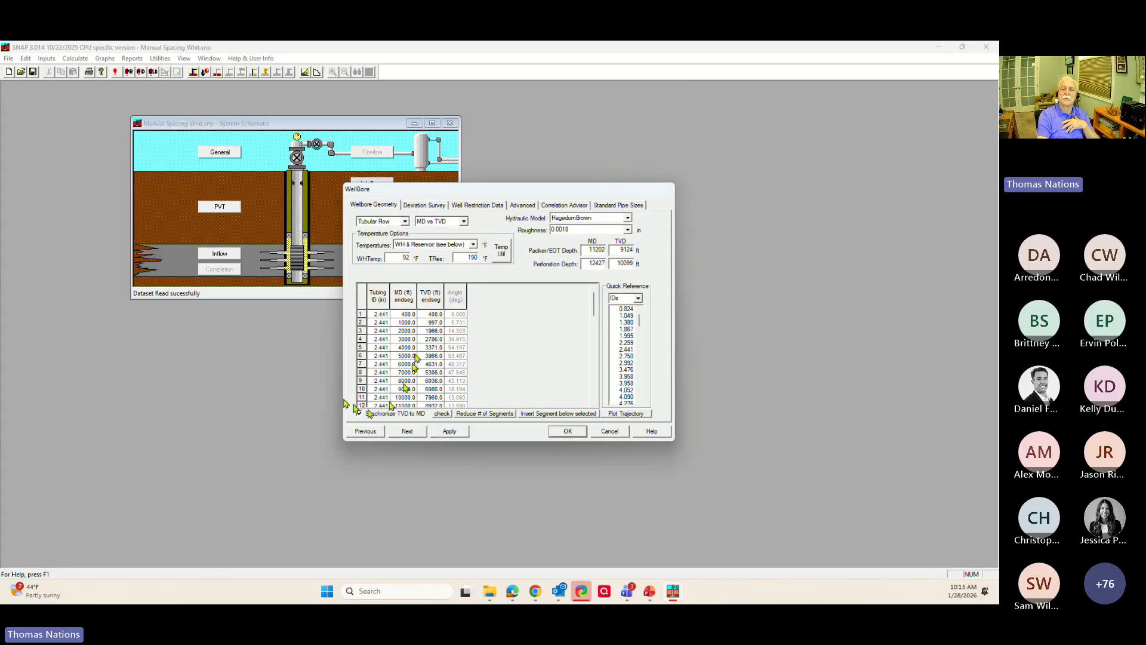
left_click(419, 206)
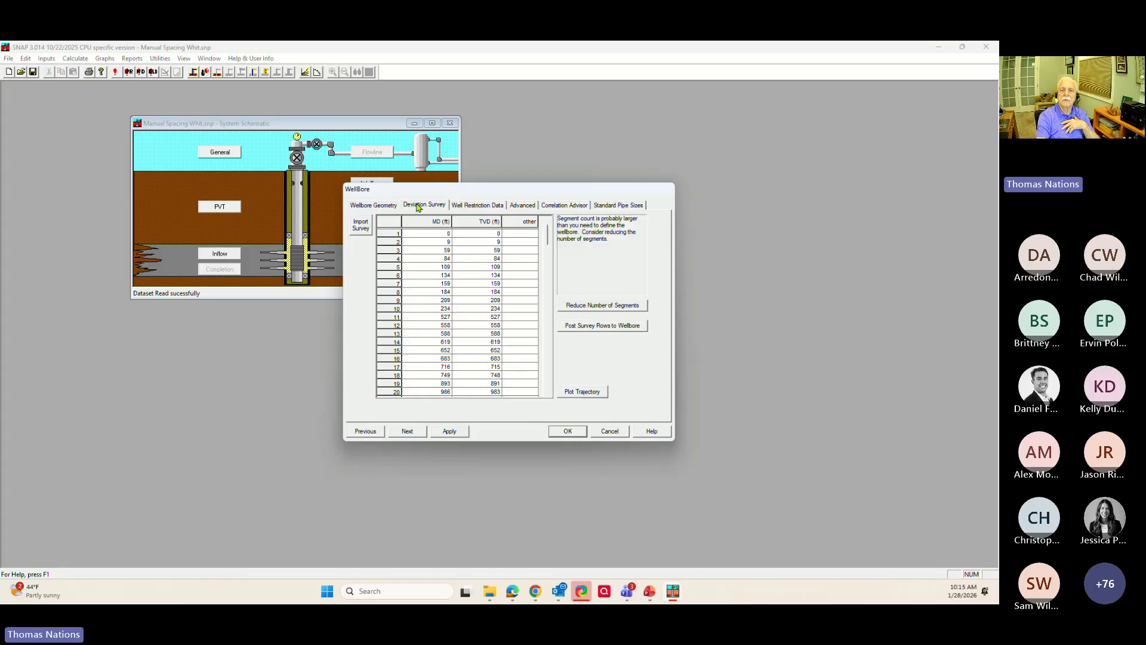
left_click(394, 206)
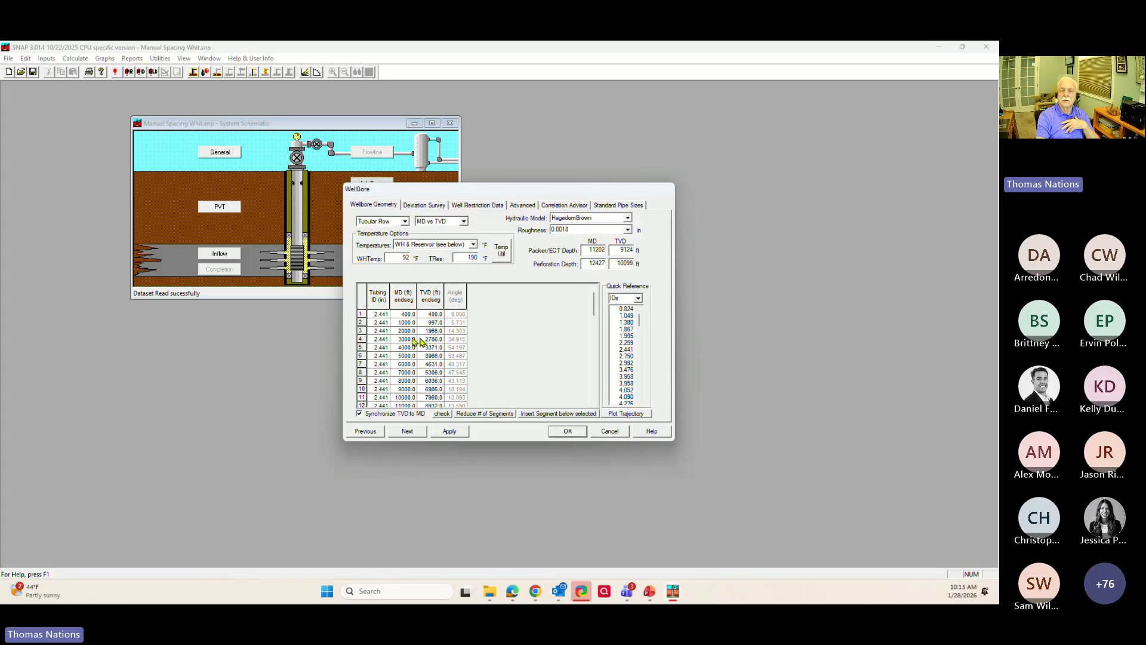
- Compare the deviation survey with the wellbore geometry segments, checking the MD and TVD rows down to the last segment
left_click(424, 206)
left_click(376, 205)
left_click(422, 206)
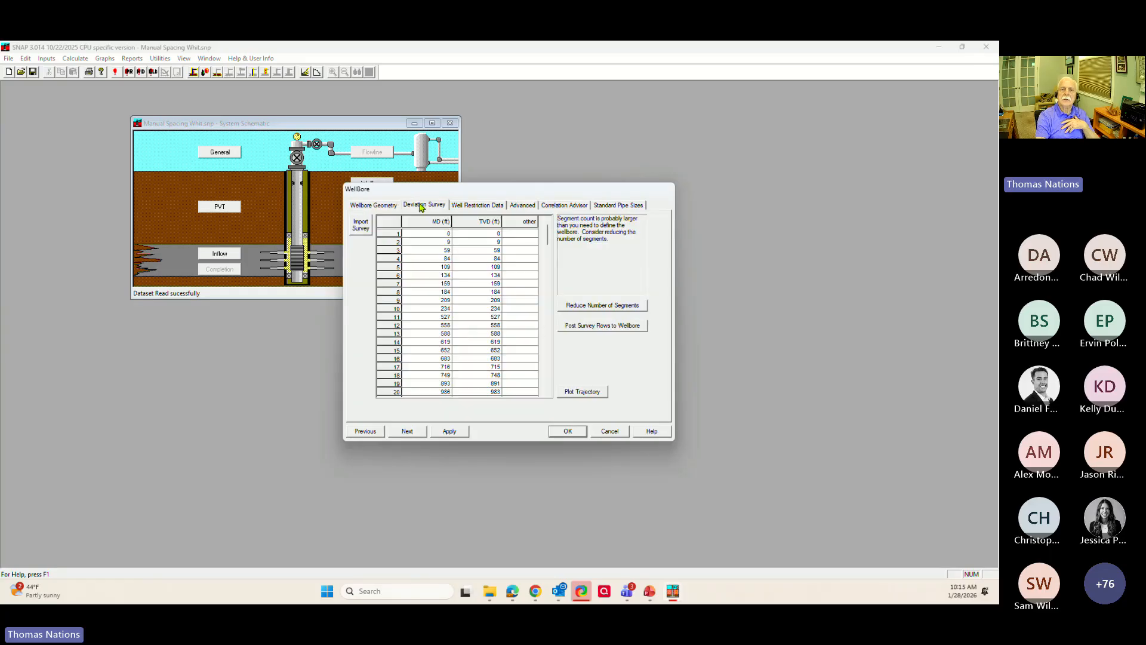
left_click(384, 206)
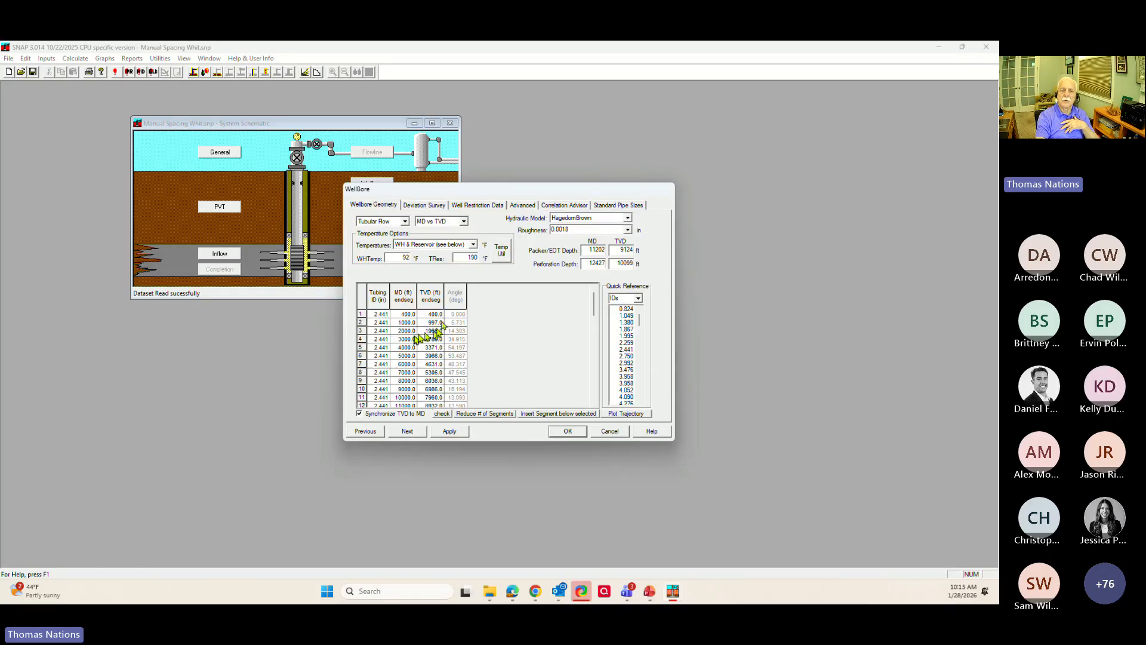
scroll(430, 322, "down", 4)
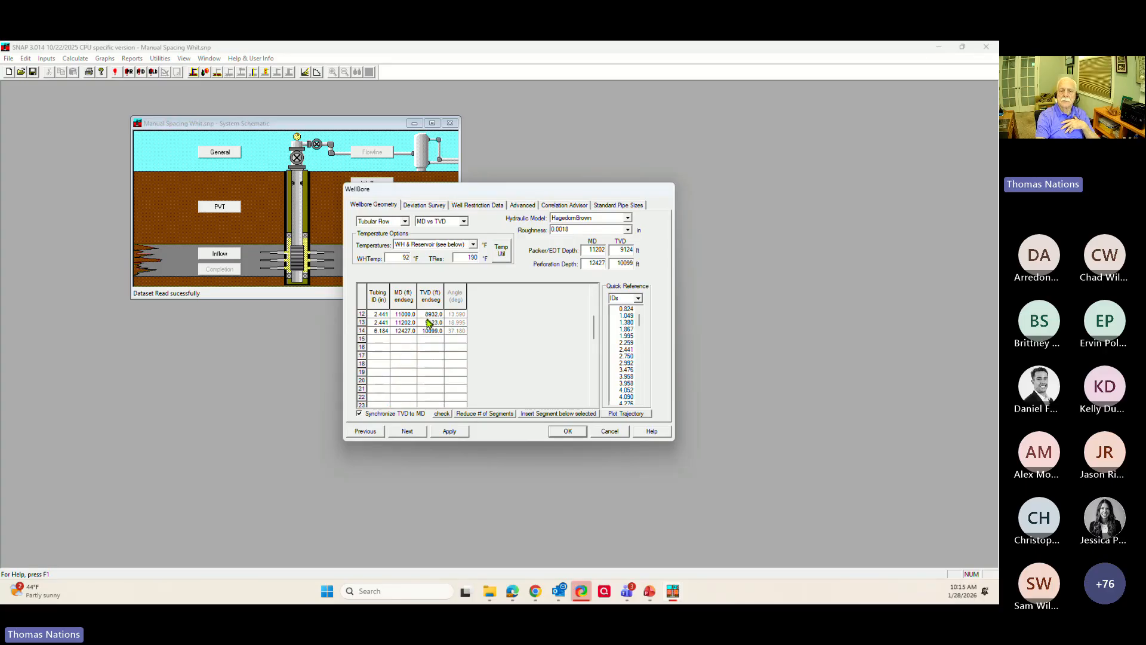
scroll(430, 323, "up", 4)
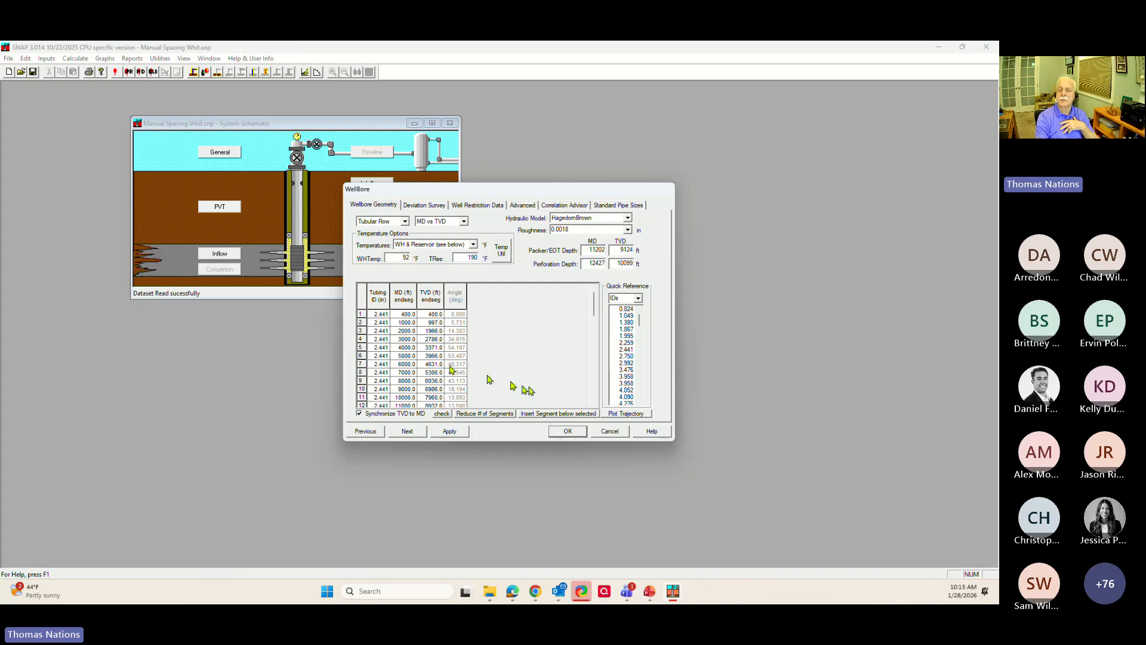
left_click_drag(593, 311, 593, 323)
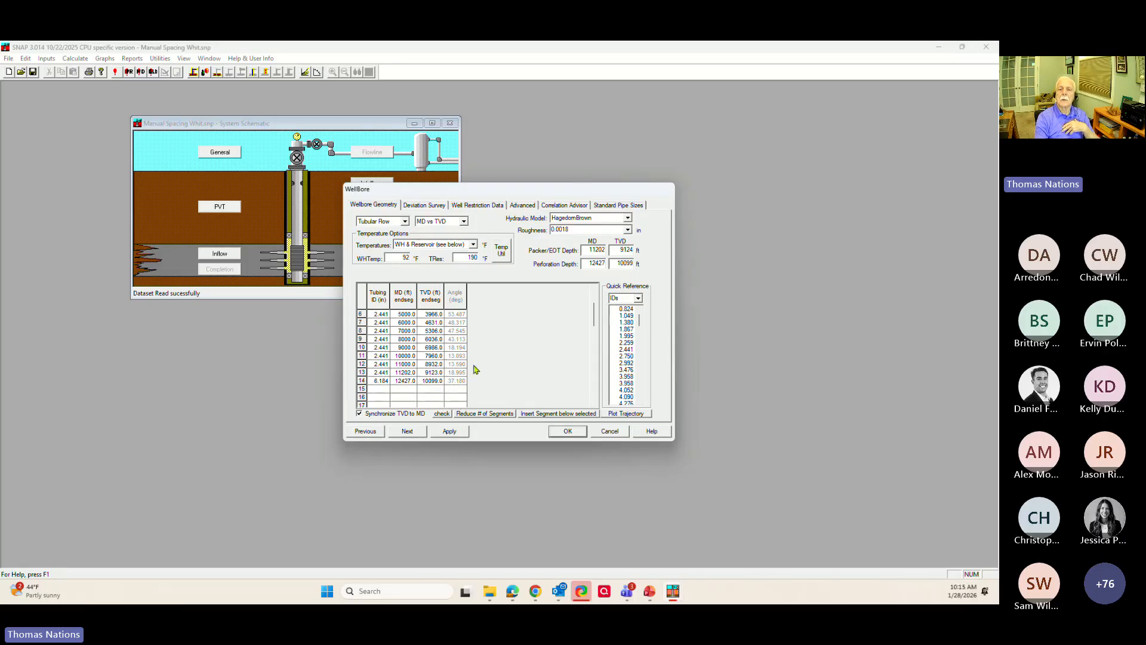
- Review the Vogel inflow data and the gas lift design temperature, unloading gradient, injection gas gravity, injection rate and objective liquid rate
left_click(407, 431)
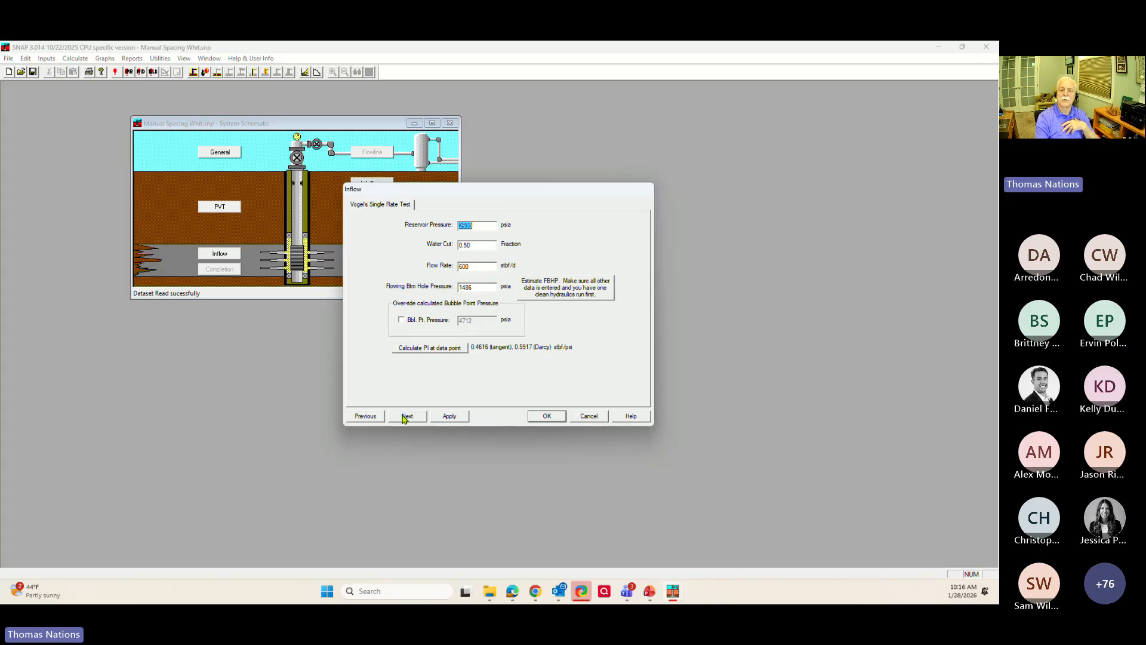
left_click(405, 417)
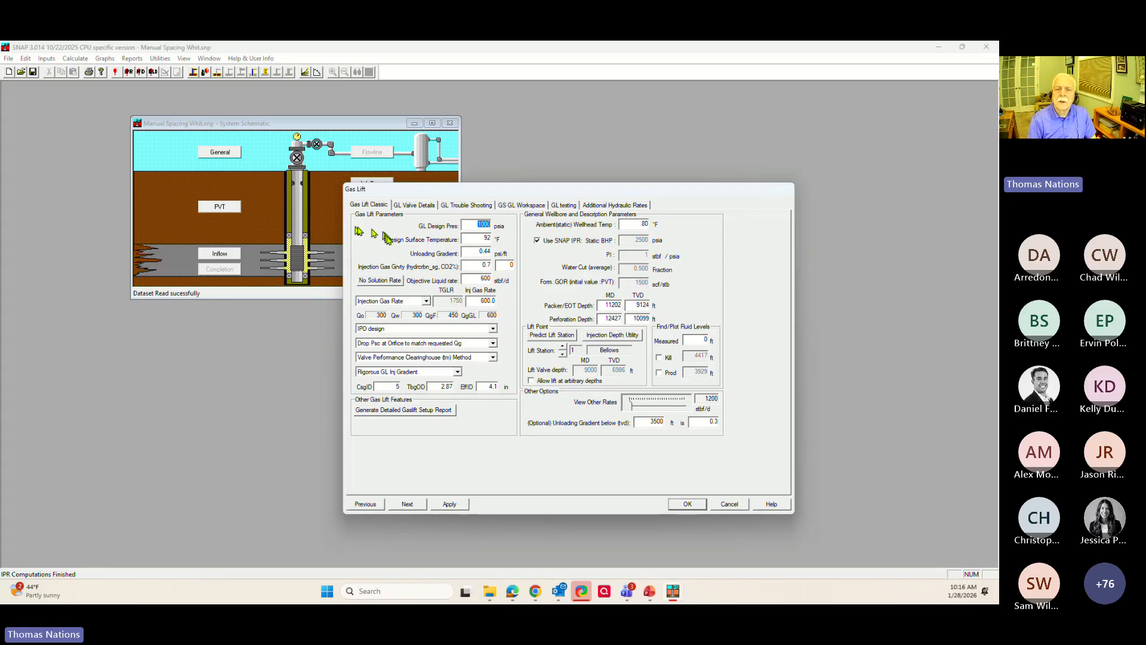
left_click(474, 238)
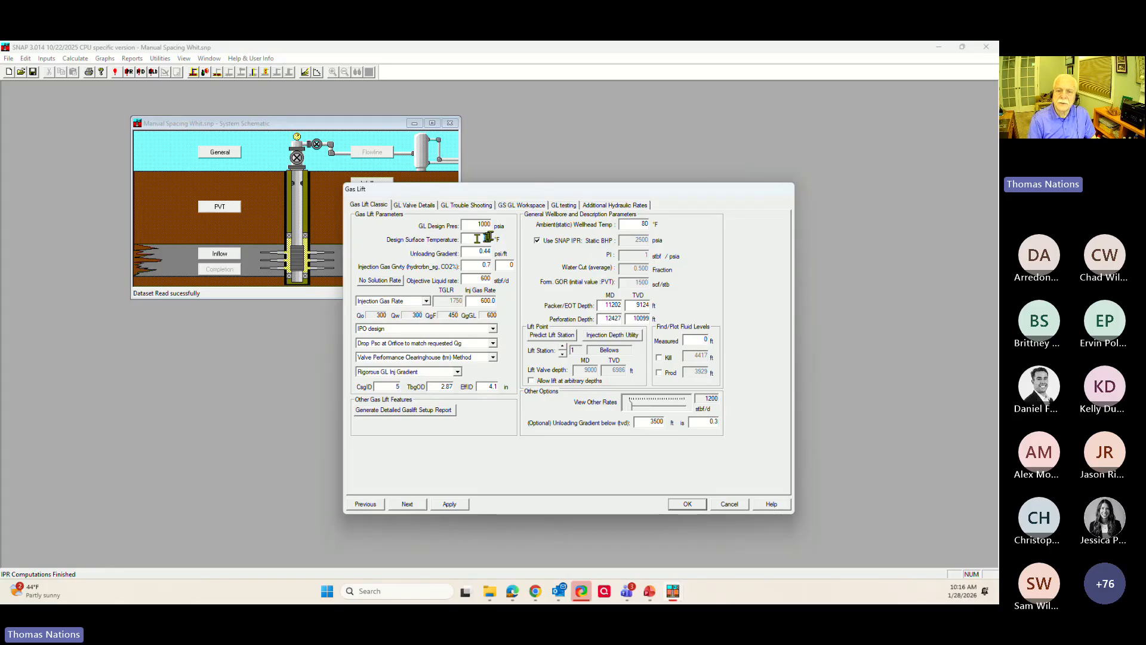
left_click(470, 254)
left_click(471, 267)
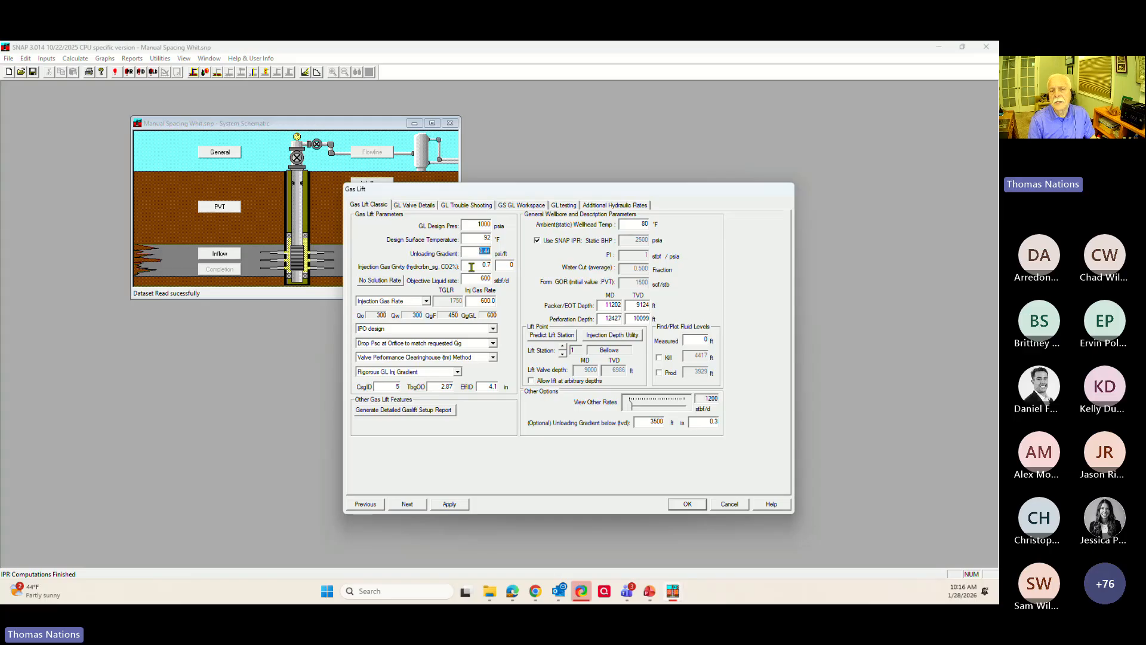
double_click(471, 264)
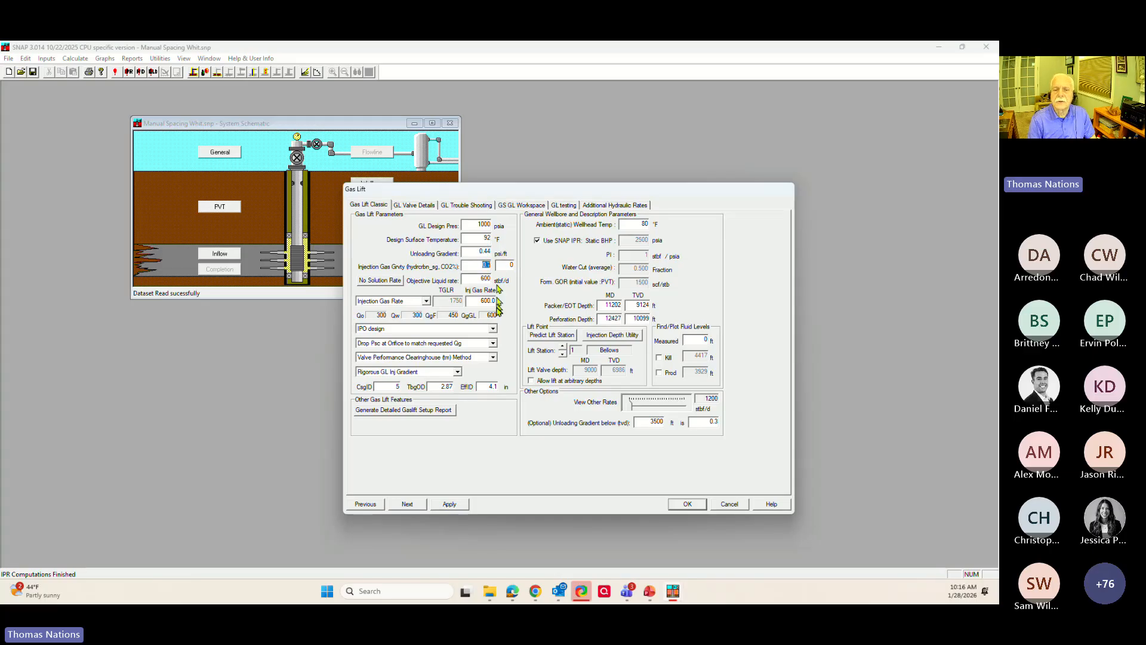
double_click(469, 301)
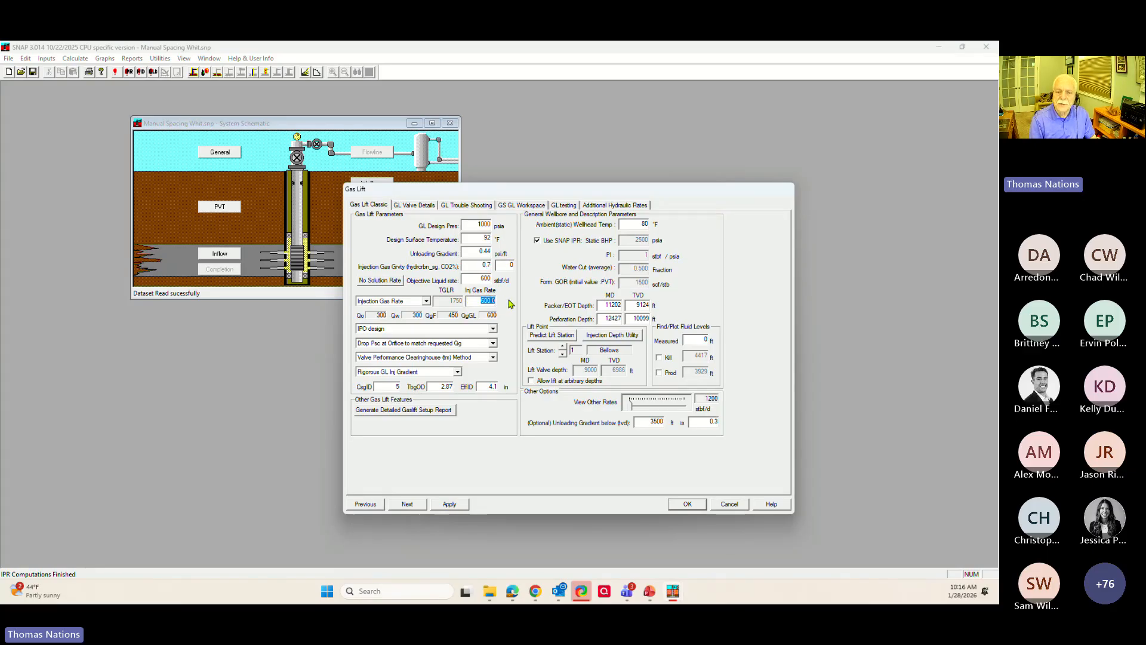
double_click(472, 279)
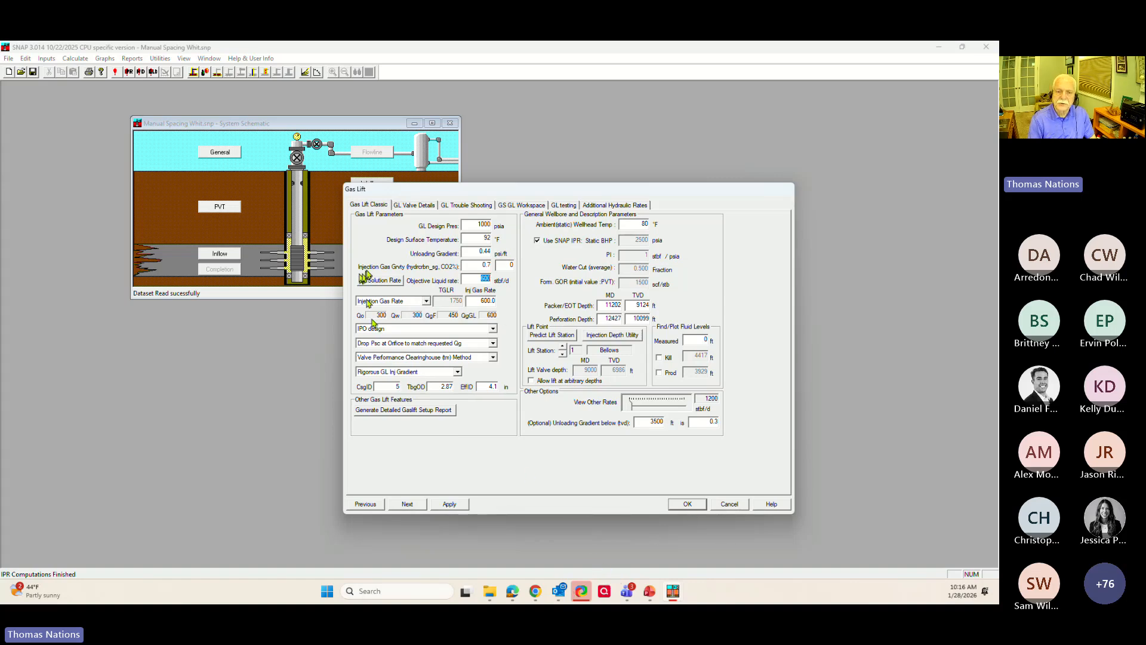
- Accept the gas lift inputs, run the calculation and close the Pressure vs. Rate plot to expose the gas lift traverse
left_click(687, 504)
left_click(115, 74)
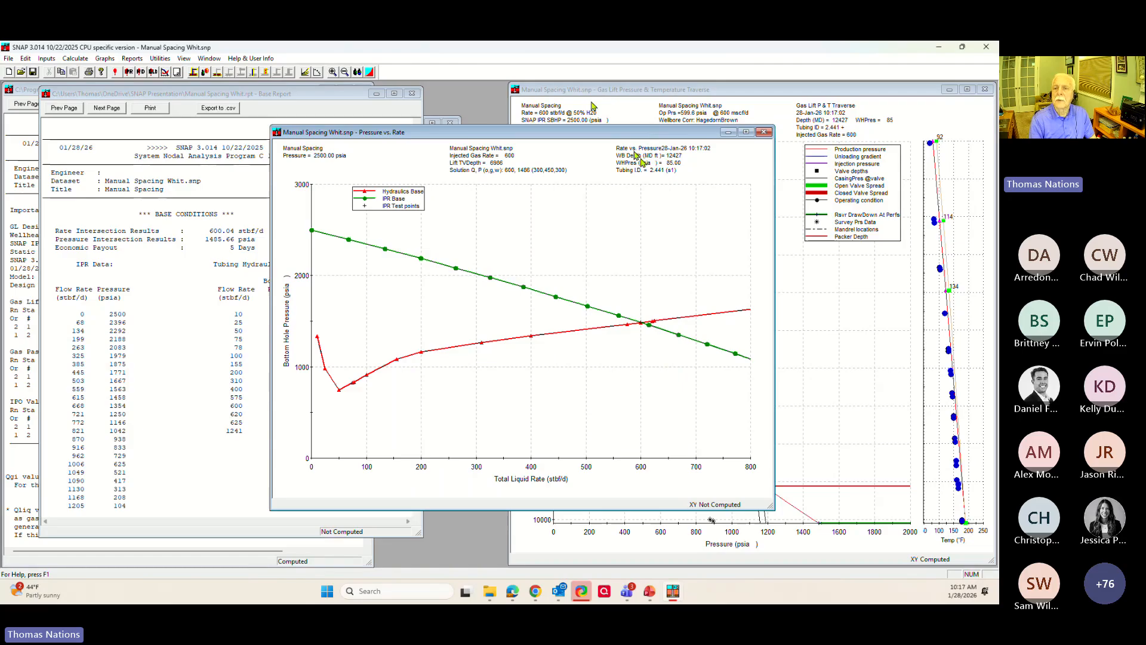
left_click(764, 132)
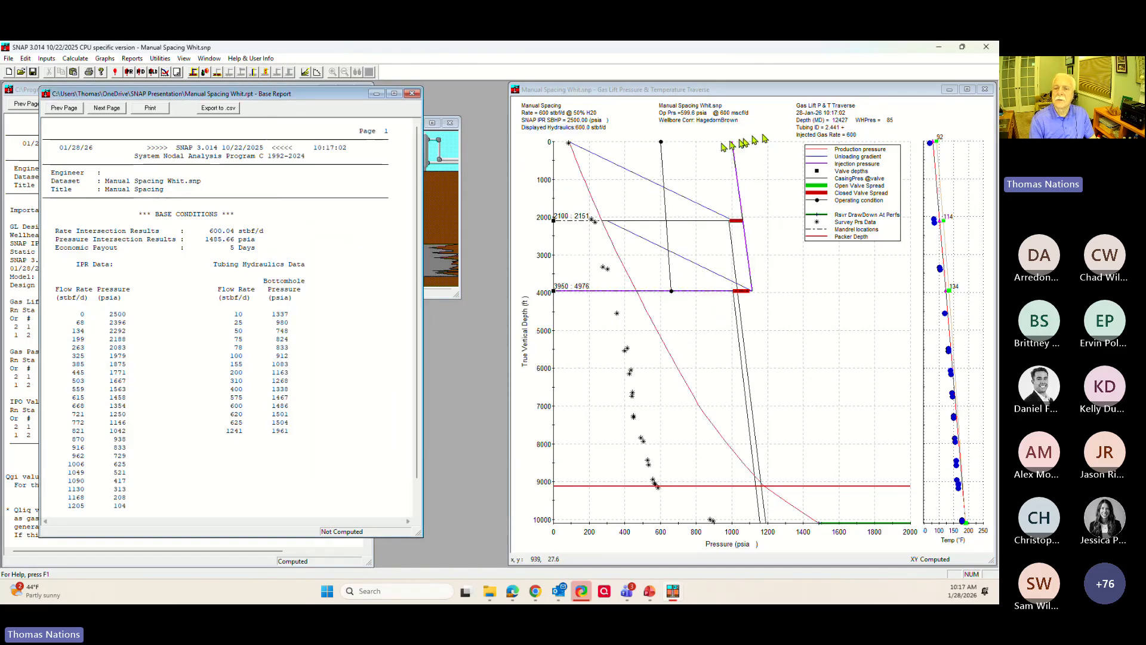
- Go through the input dialogs to the Gas Lift data again and move the dialog clear of the traverse plot
left_click(195, 73)
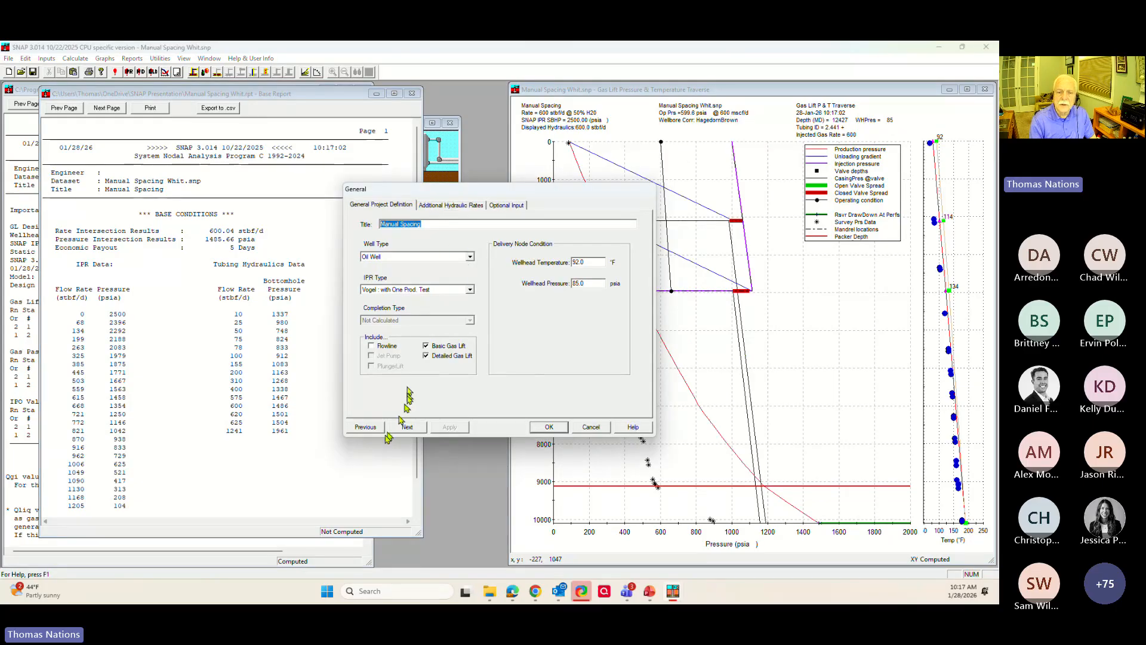
left_click(406, 426)
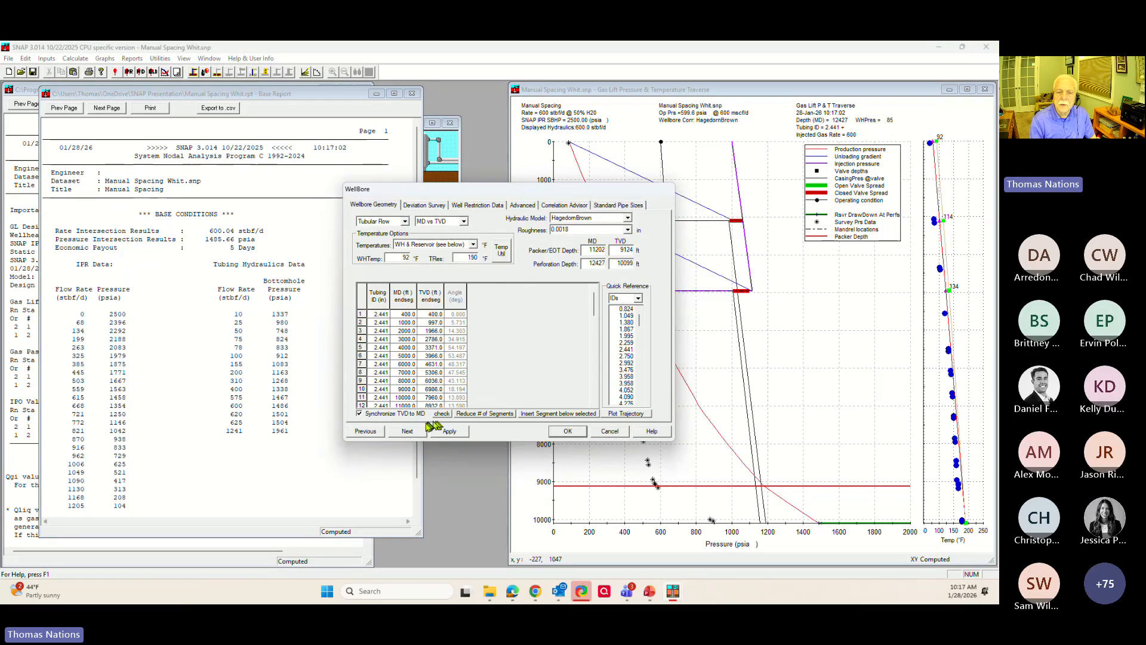
left_click(409, 427)
left_click(408, 416)
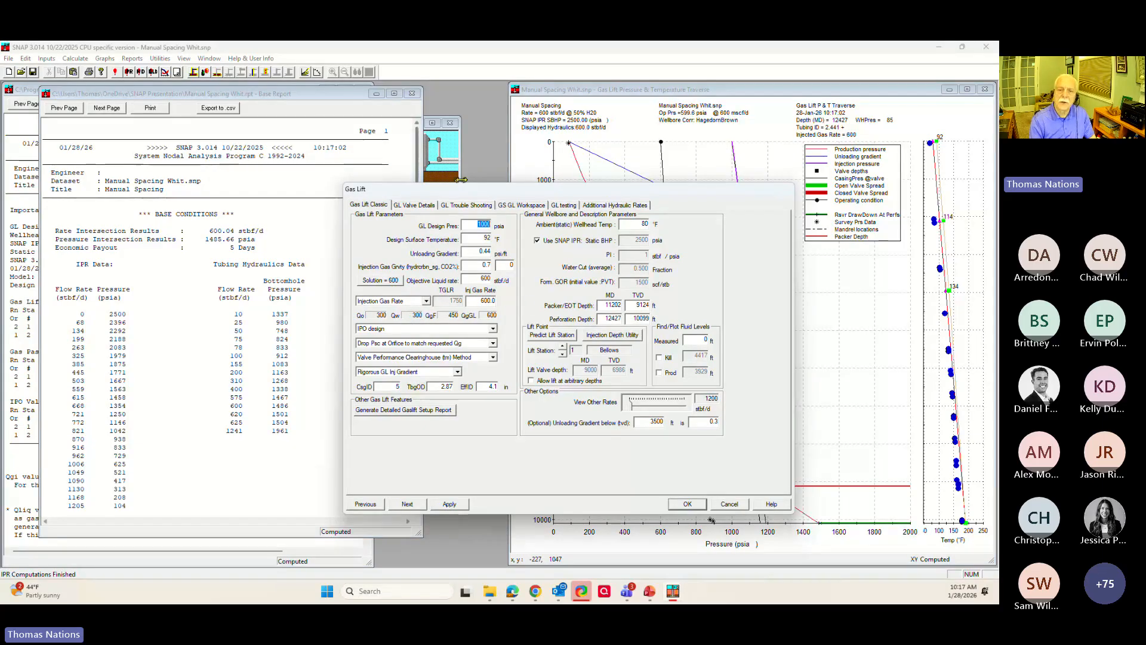
left_click_drag(475, 192, 284, 152)
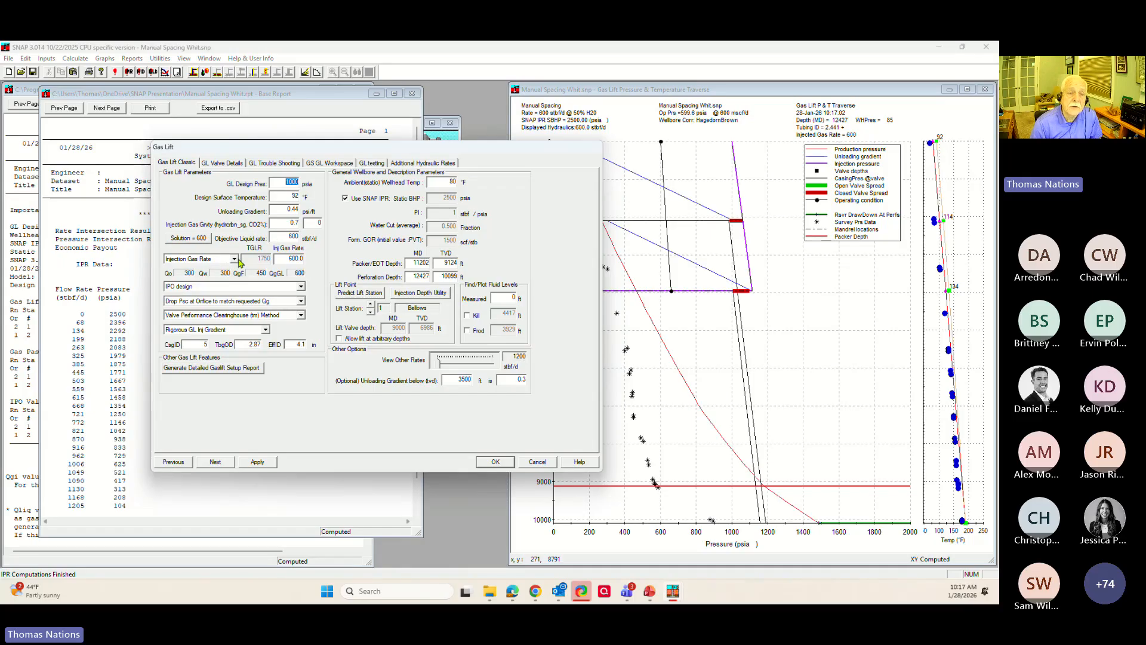
- Review the injection gas rate and IPO/PPO design options, leaving Injection Gas Rate and IPO design selected
left_click(234, 259)
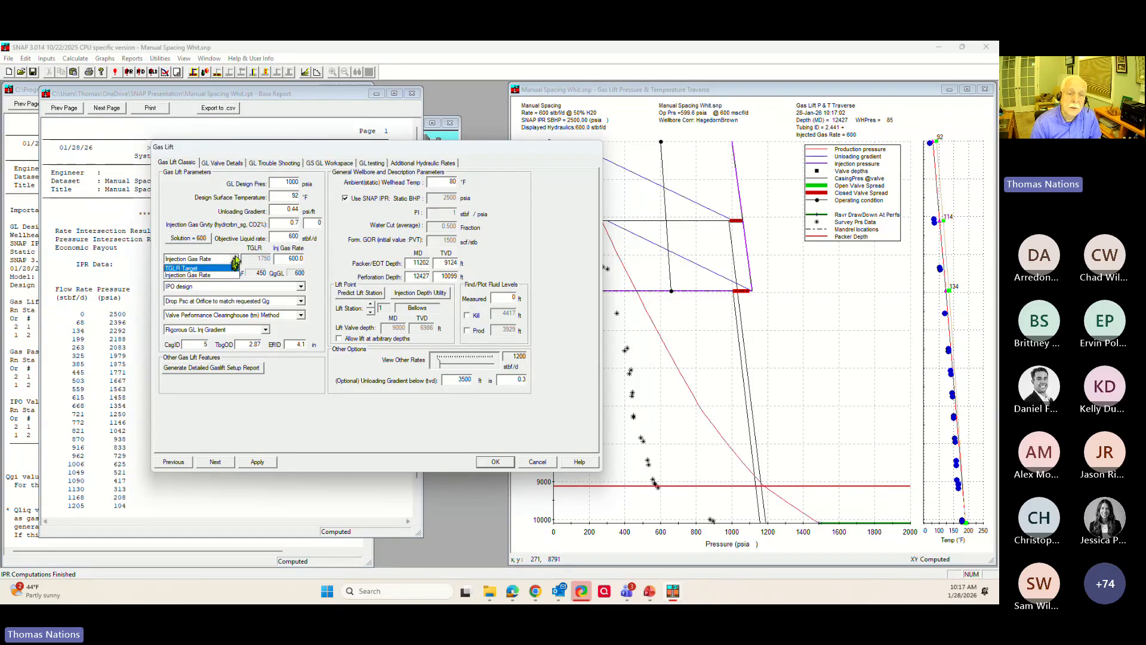
left_click(236, 259)
left_click(217, 261)
left_click(216, 260)
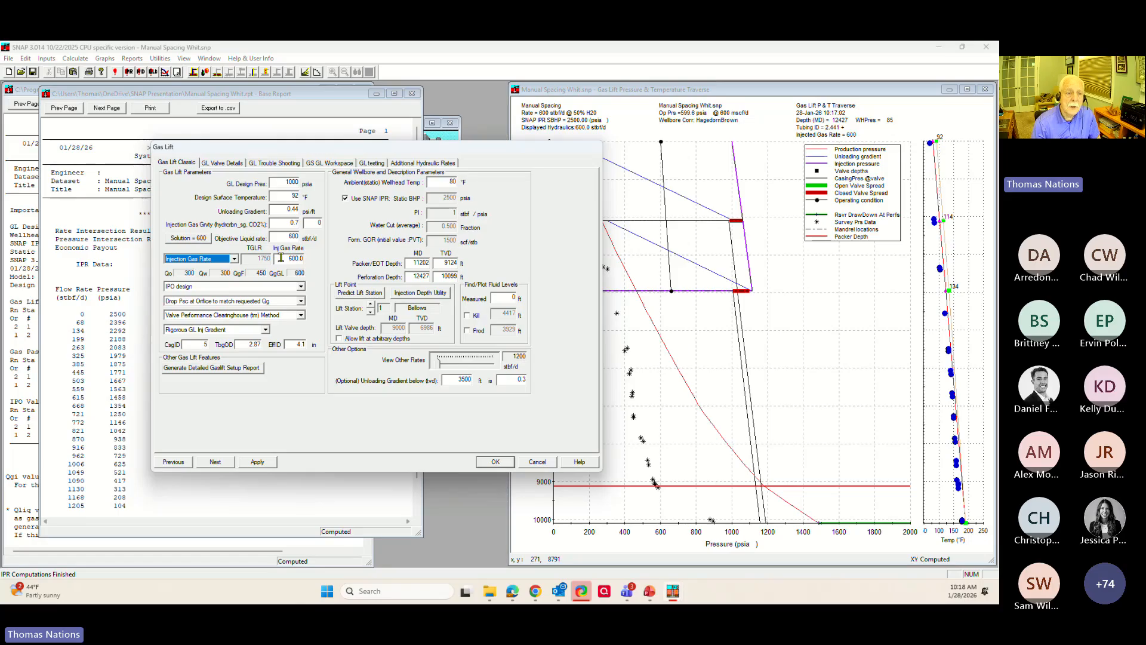
left_click(201, 287)
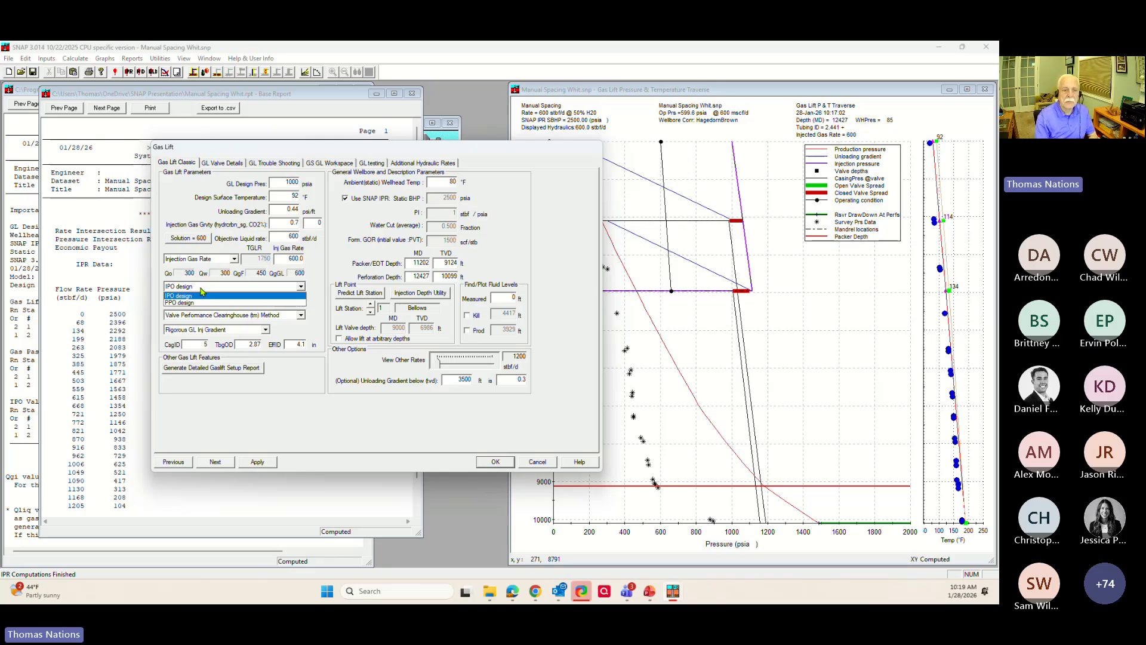
left_click(201, 290)
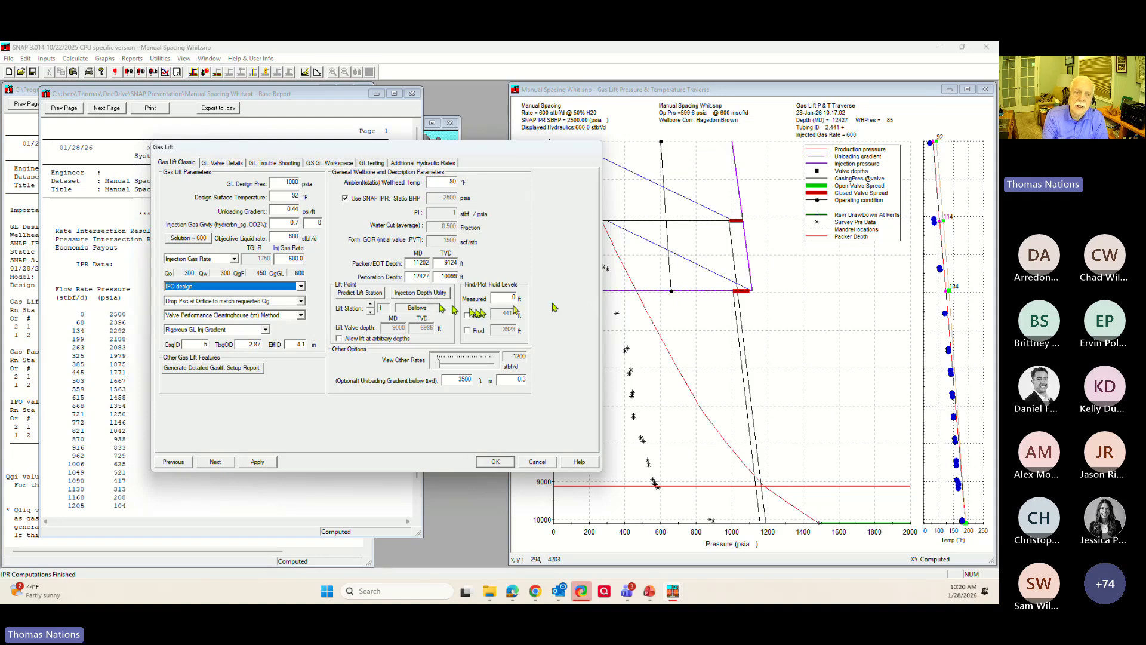
- Set the orifice option to "Do not drop Orifice Psc to match requested Qg" and apply it to the design
left_click(177, 306)
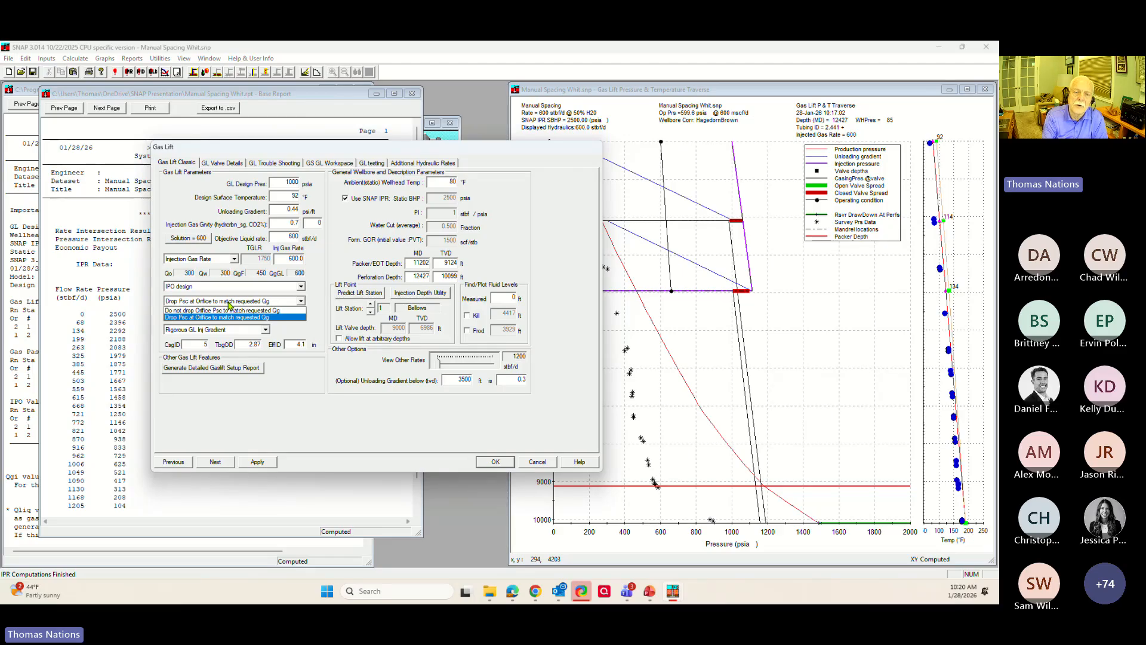
left_click(230, 304)
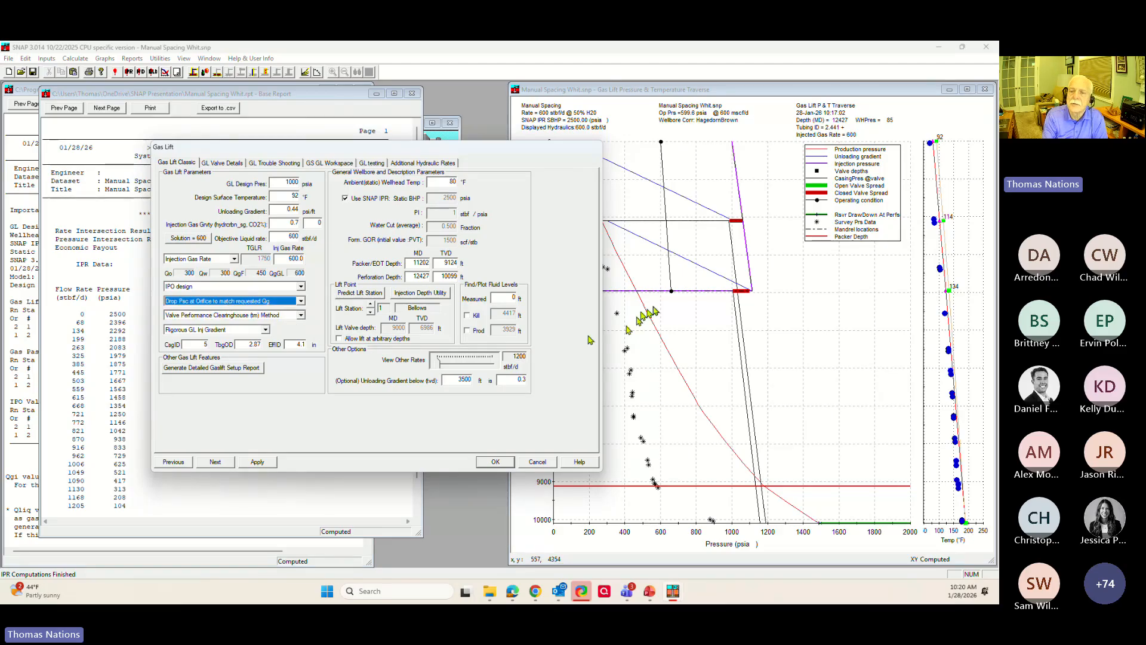
left_click(301, 301)
left_click(229, 310)
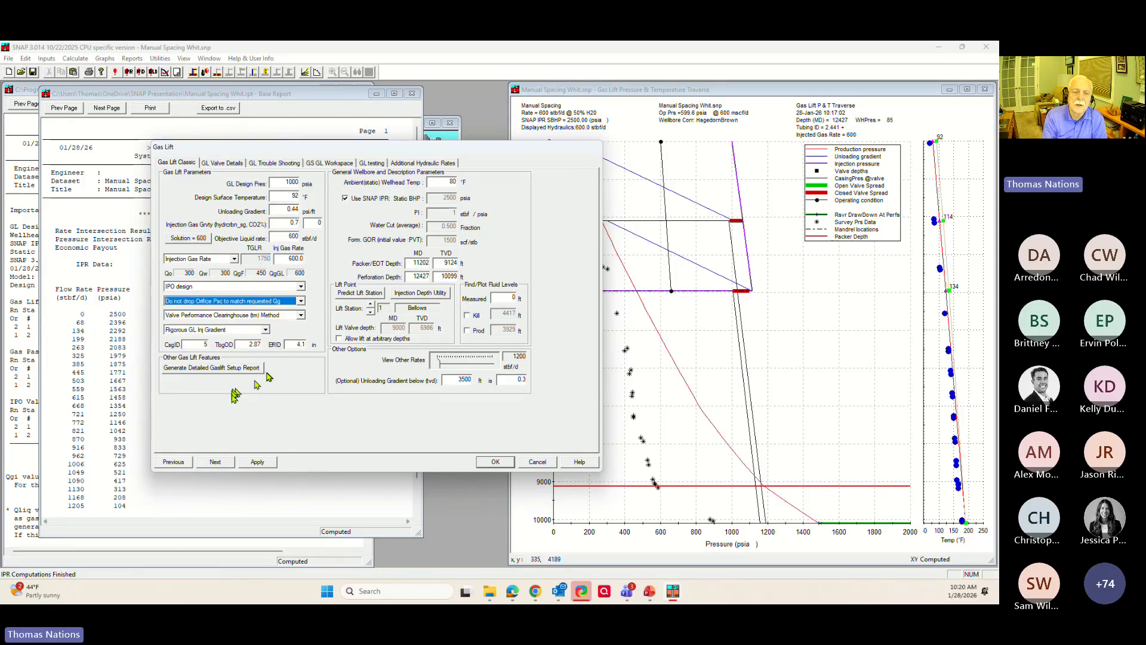
left_click(257, 461)
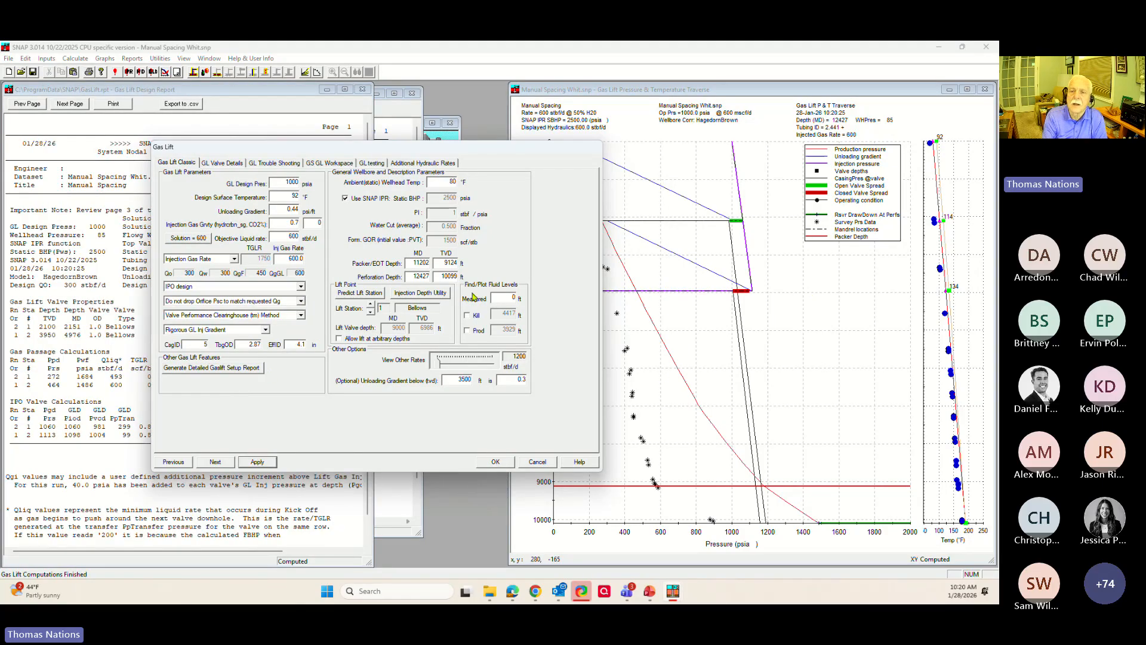
- Switch the orifice option back to "Drop Psc at Orifice to match requested Qg" and recompute the design
left_click(301, 300)
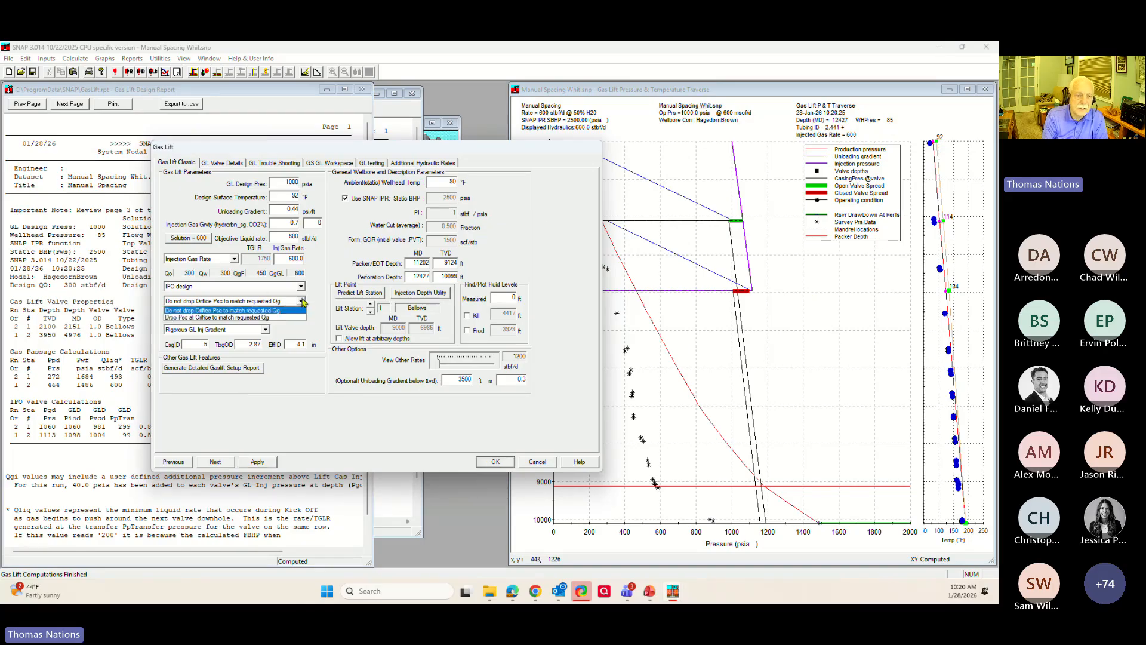
left_click(258, 318)
left_click(257, 462)
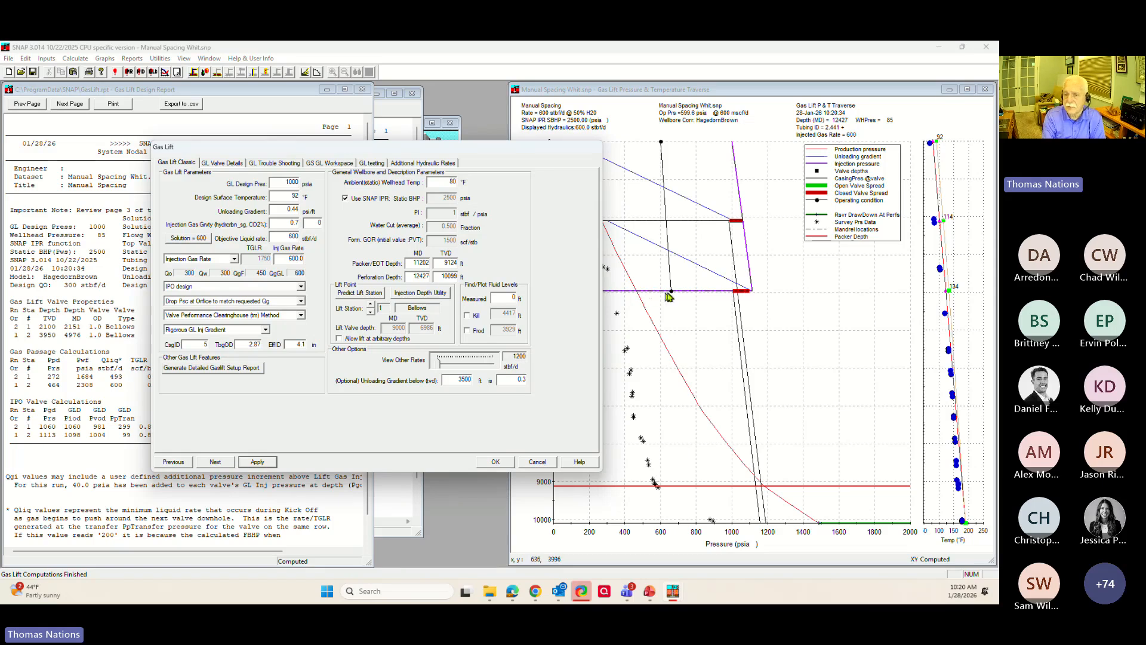
- Set the gas passage calculation to Winkler Gas Passage Method and review the alternative methods offered
left_click(182, 315)
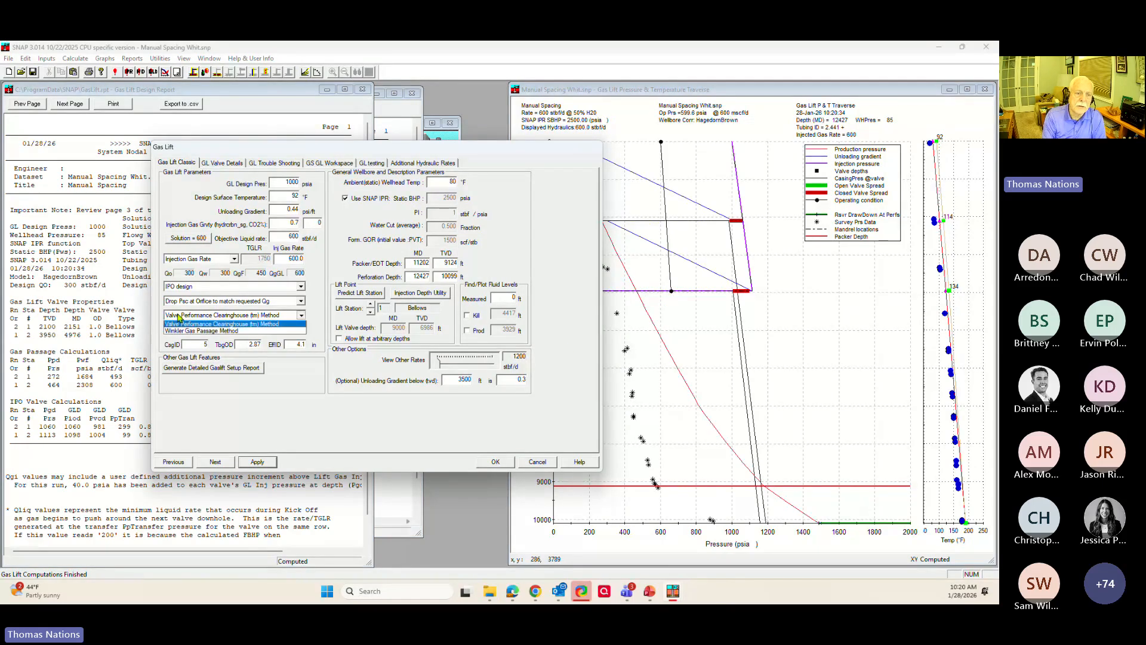
left_click(236, 325)
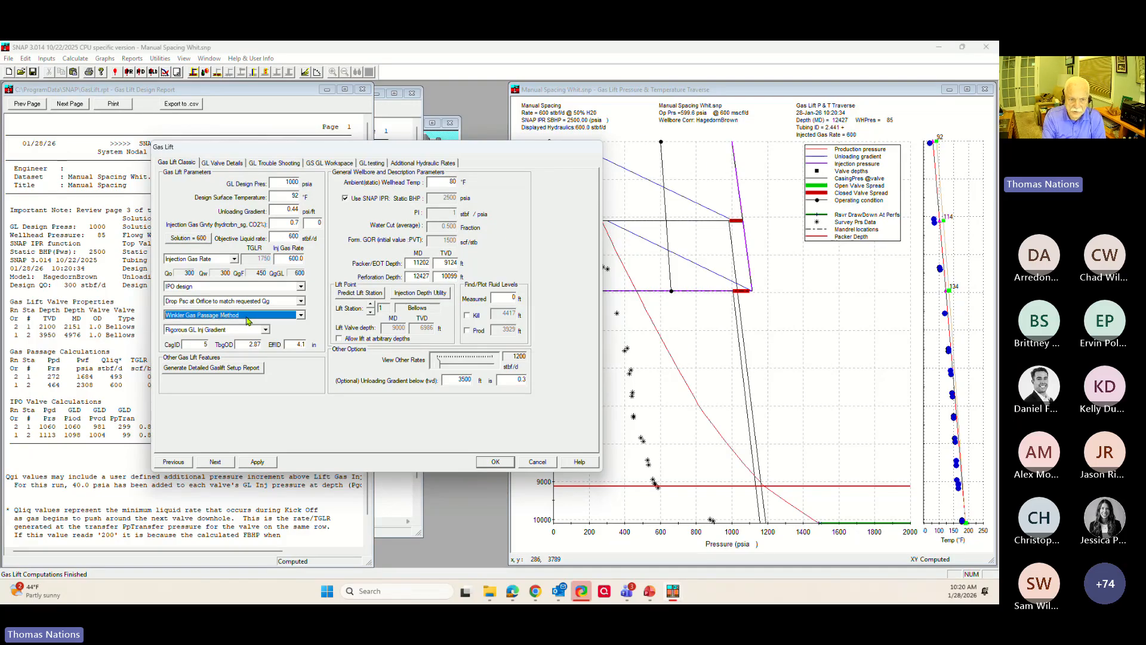
left_click(300, 315)
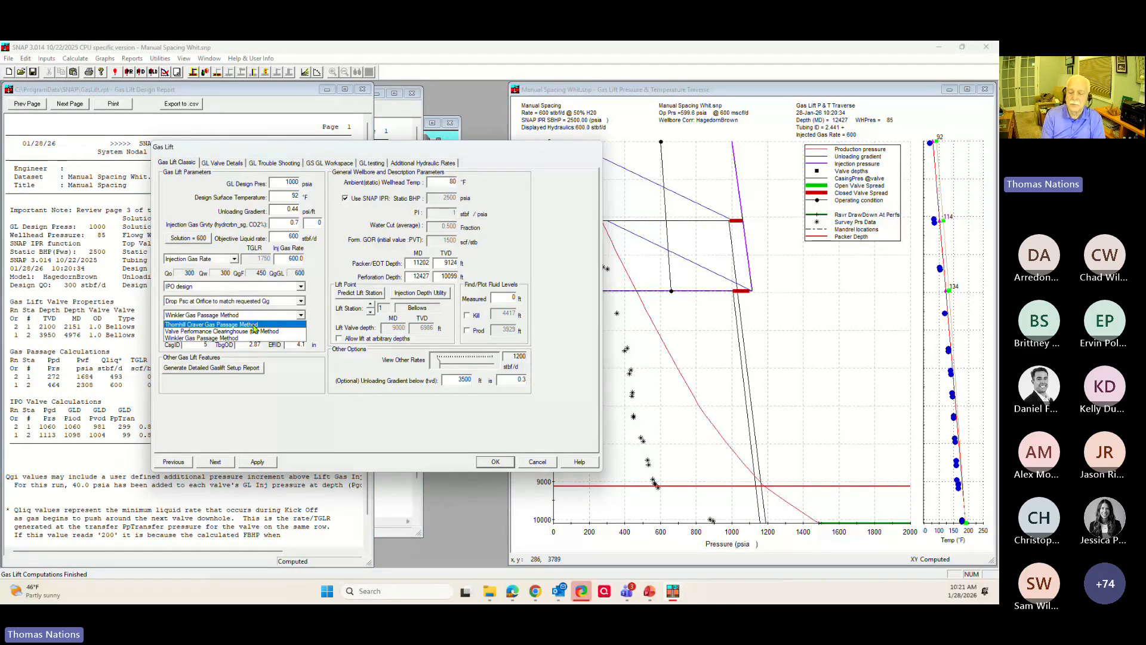
left_click(222, 338)
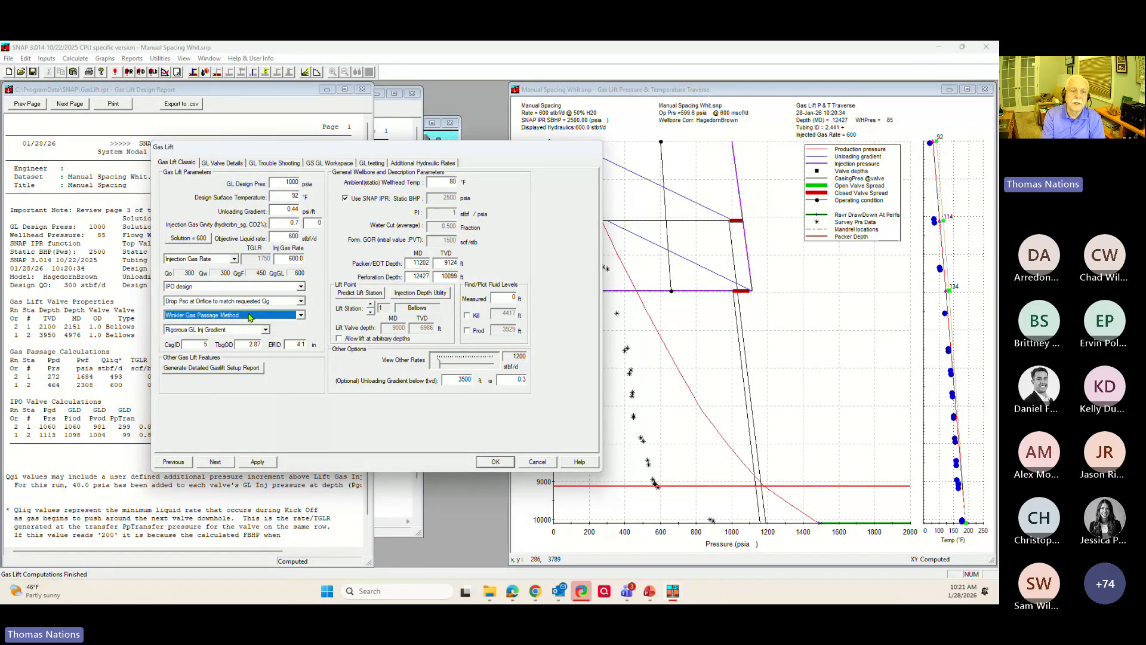
left_click(251, 317)
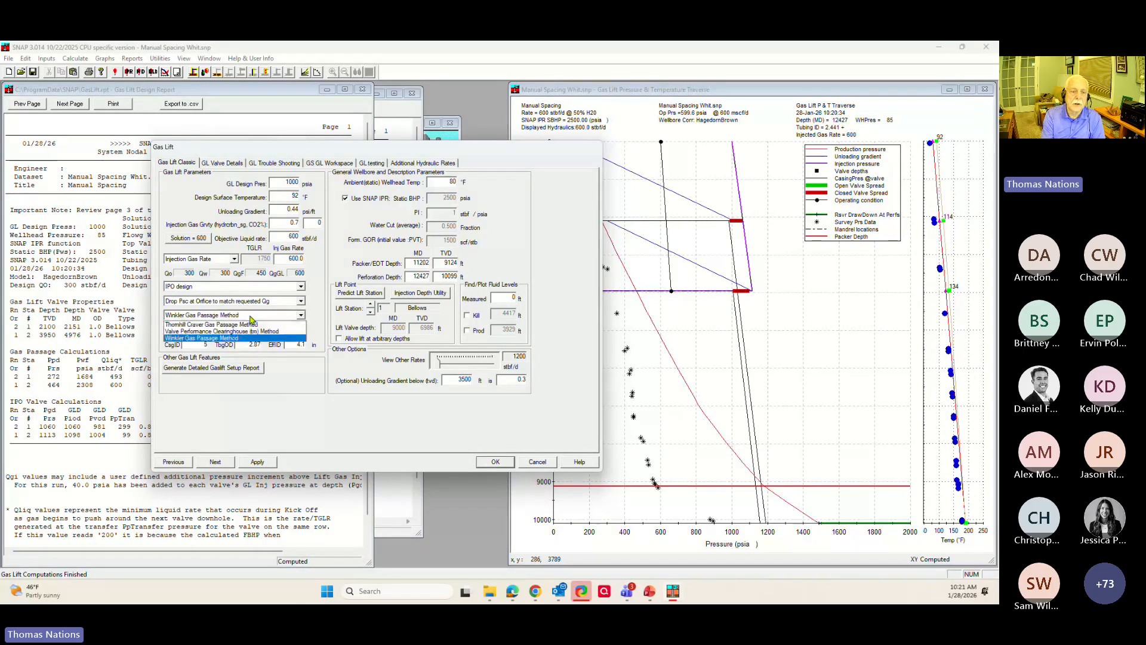
left_click(251, 319)
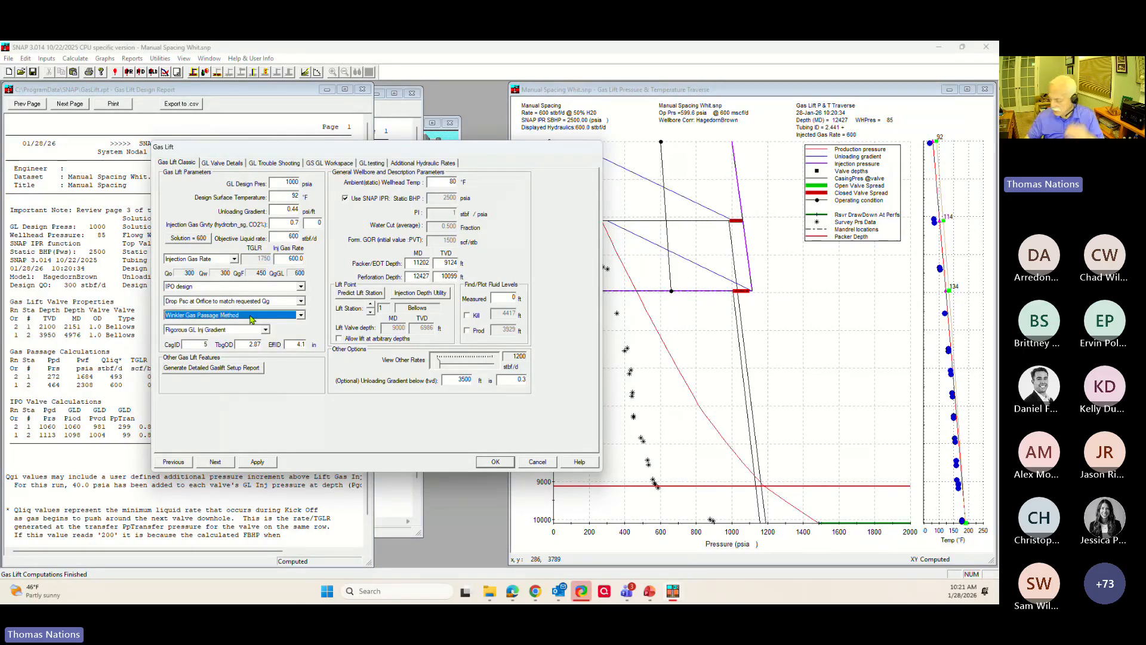
- Try the Valve Performance Clearinghouse gas passage method and return the option to Winkler Gas Passage Method
left_click(301, 316)
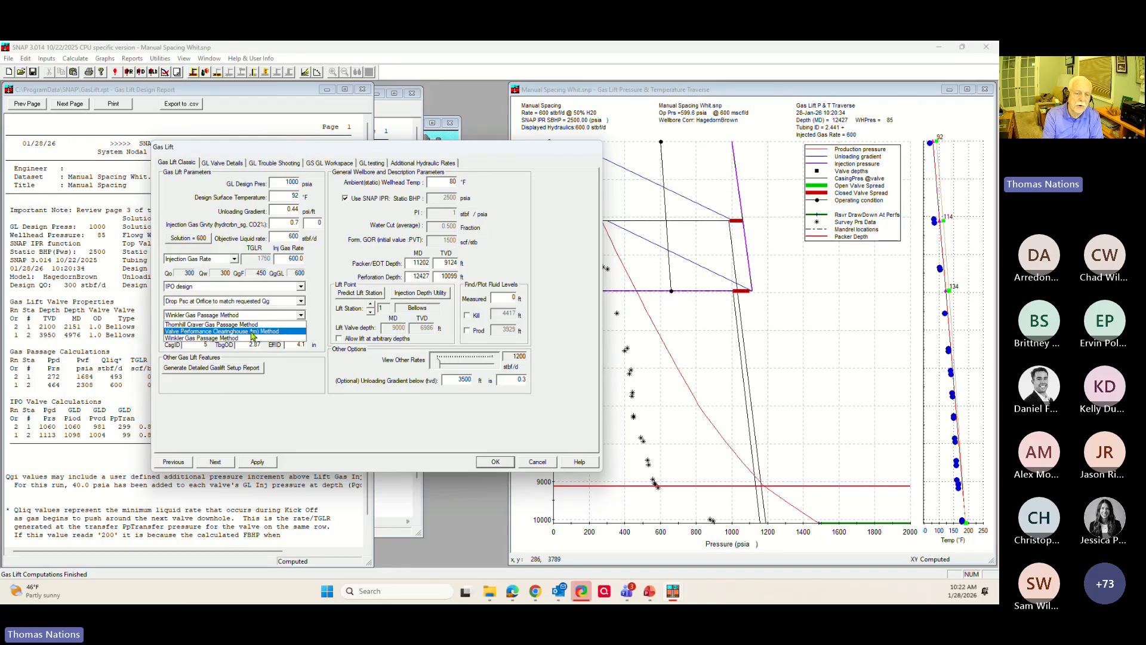
left_click(251, 333)
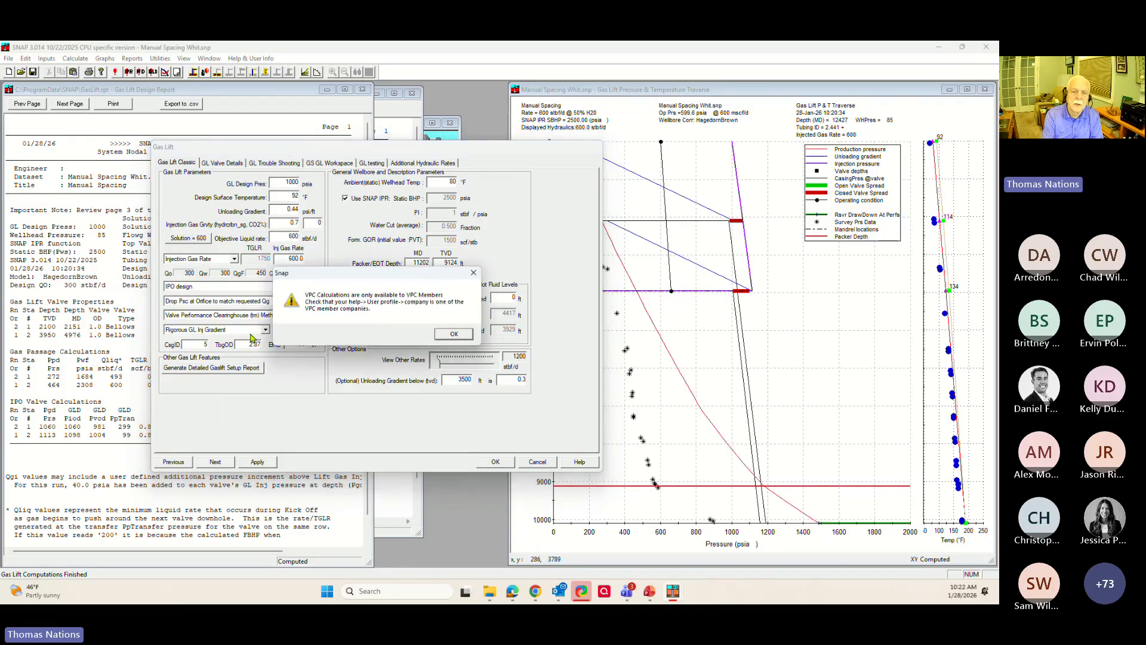
left_click(452, 337)
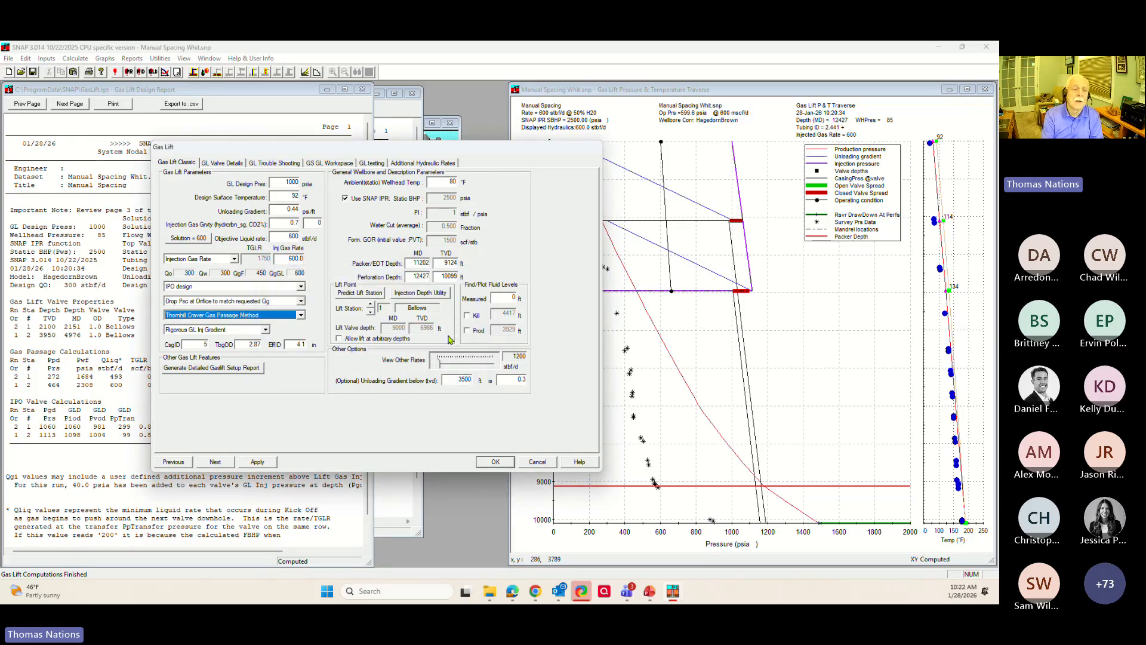
left_click(204, 319)
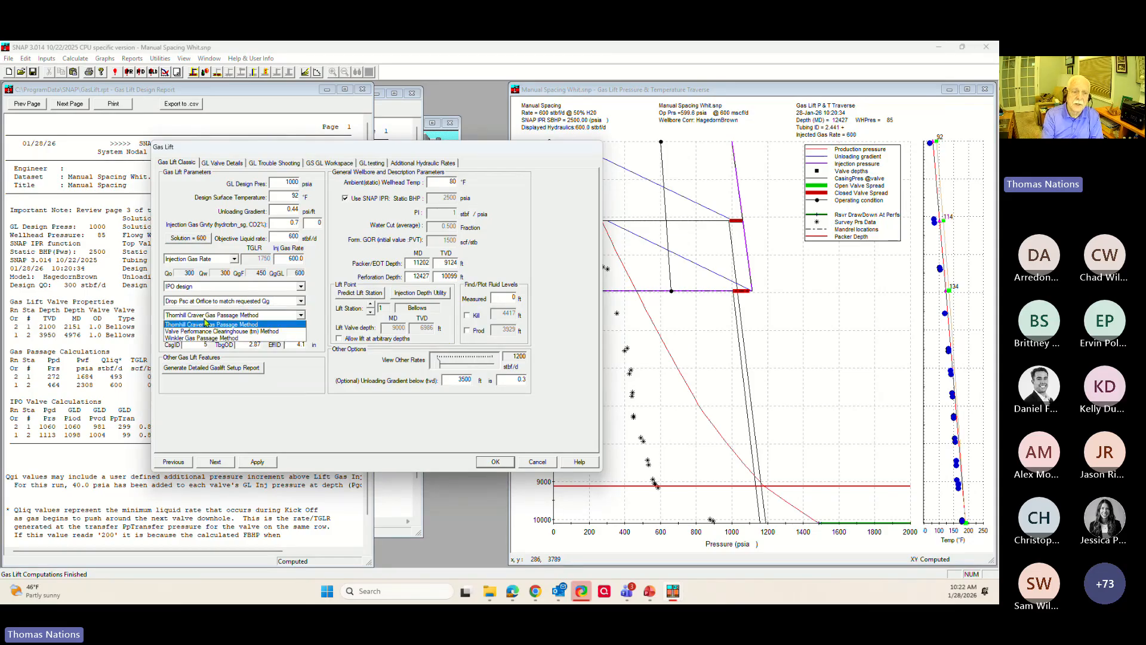
left_click(190, 338)
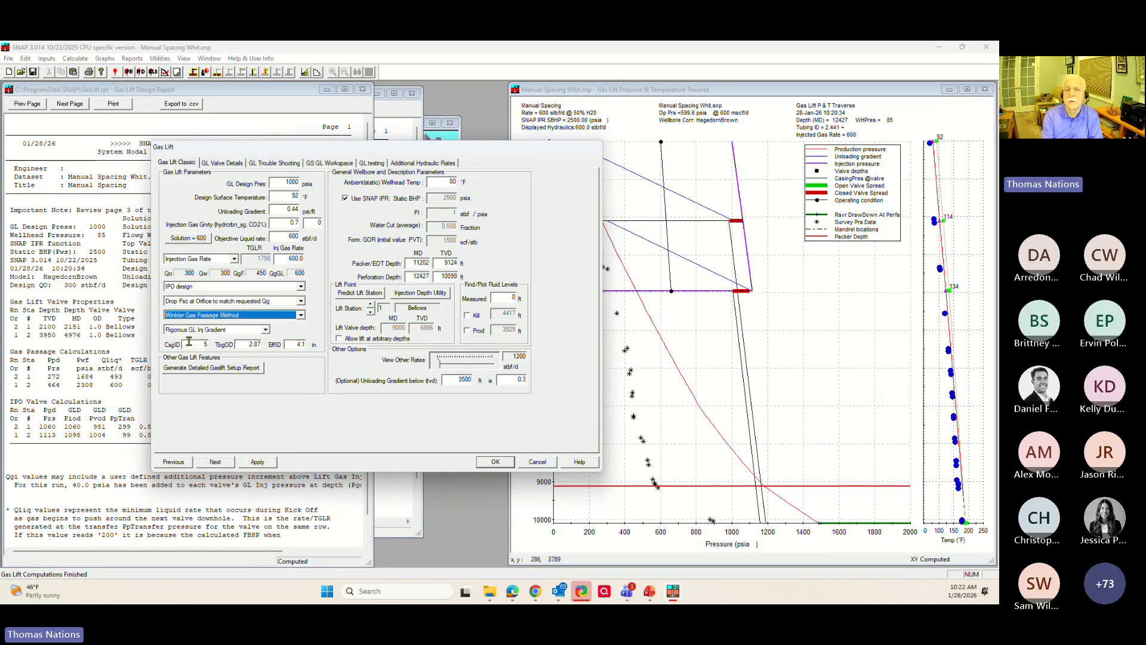
- Review the casing ID, tubing OD and effective ID entries used for the rigorous gas lift injection gradient
double_click(204, 344)
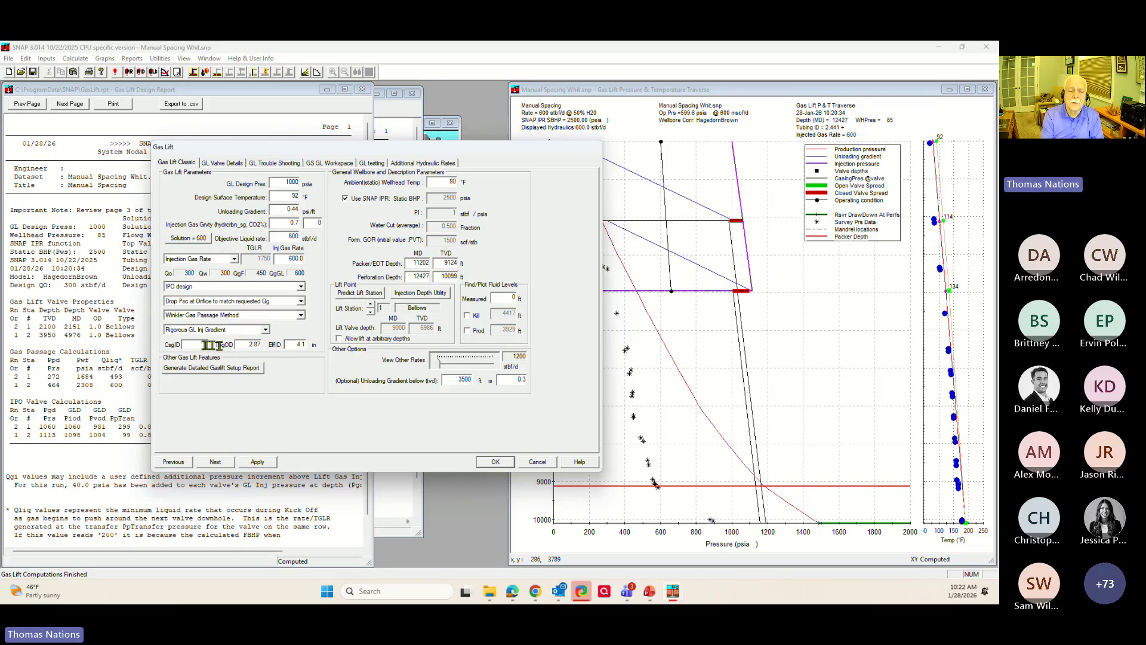
double_click(300, 344)
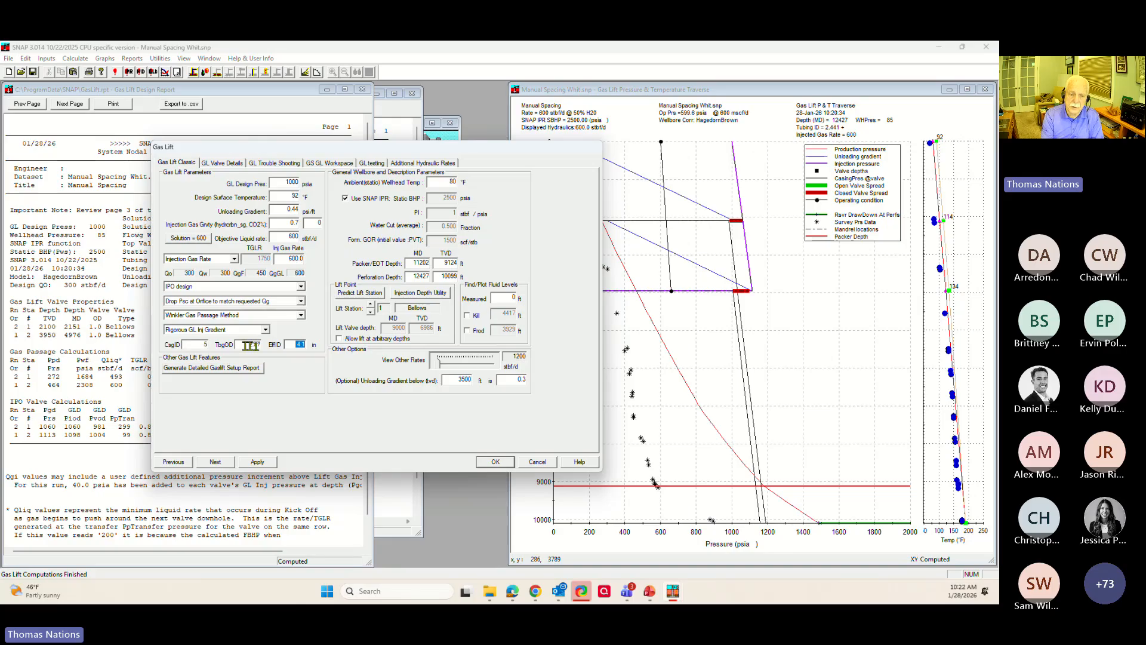
left_click(192, 345)
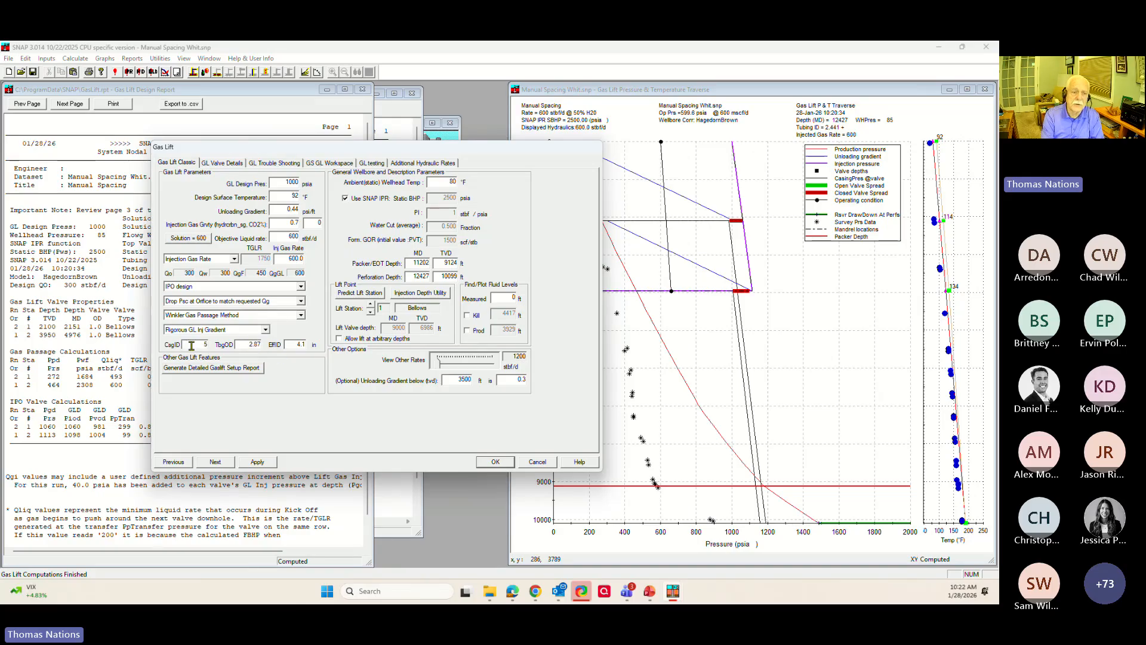
left_click_drag(192, 346, 210, 347)
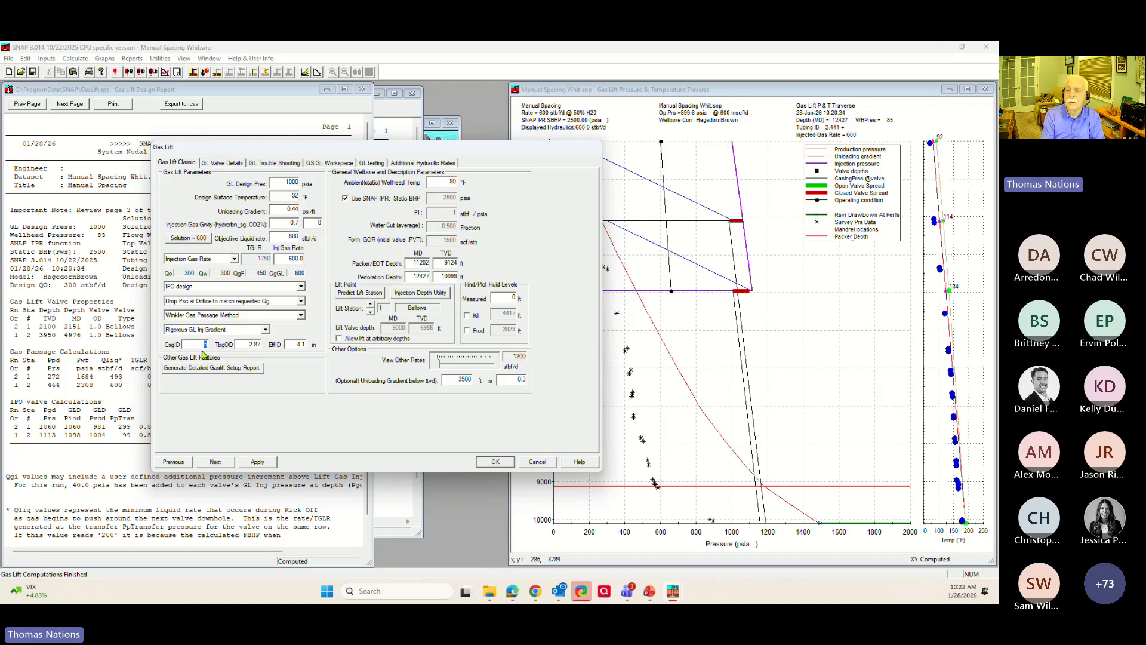
key("Tab")
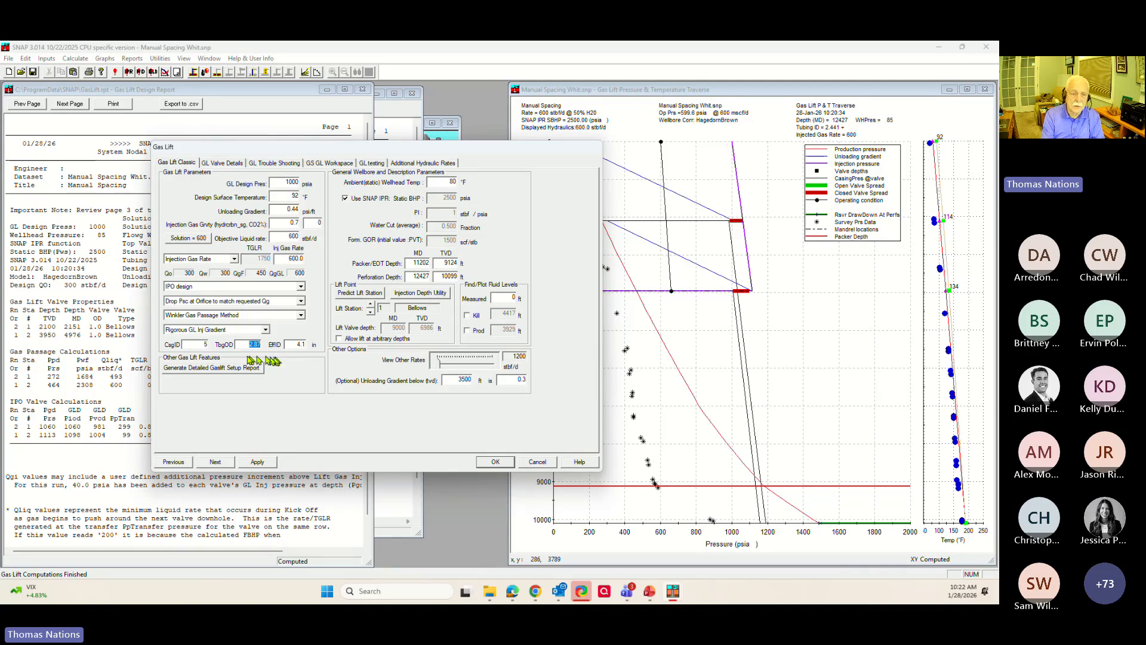
left_click(203, 346)
left_click(250, 348)
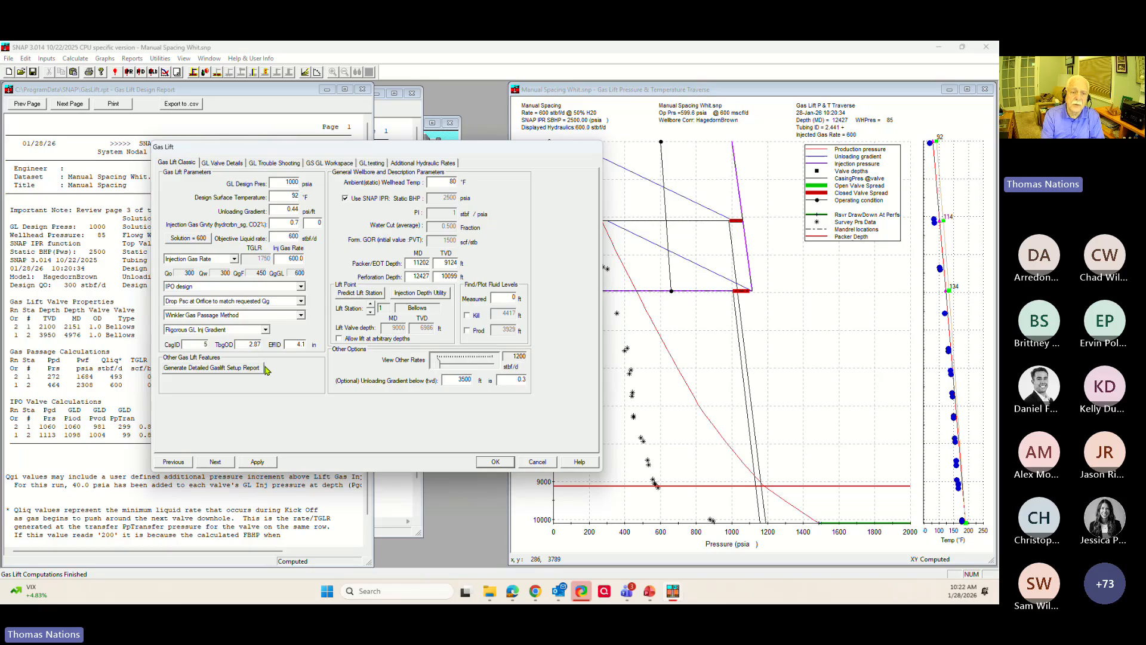
double_click(298, 344)
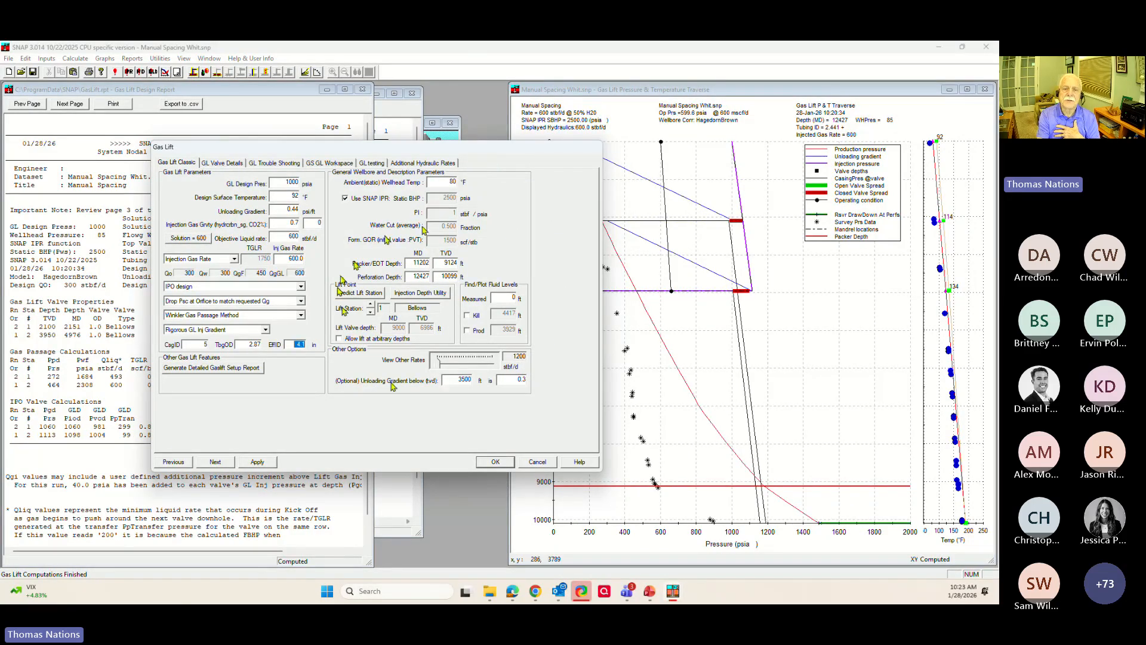
- Review the ambient wellhead temperature, the SNAP IPR static BHP option and the perforation depth
double_click(436, 182)
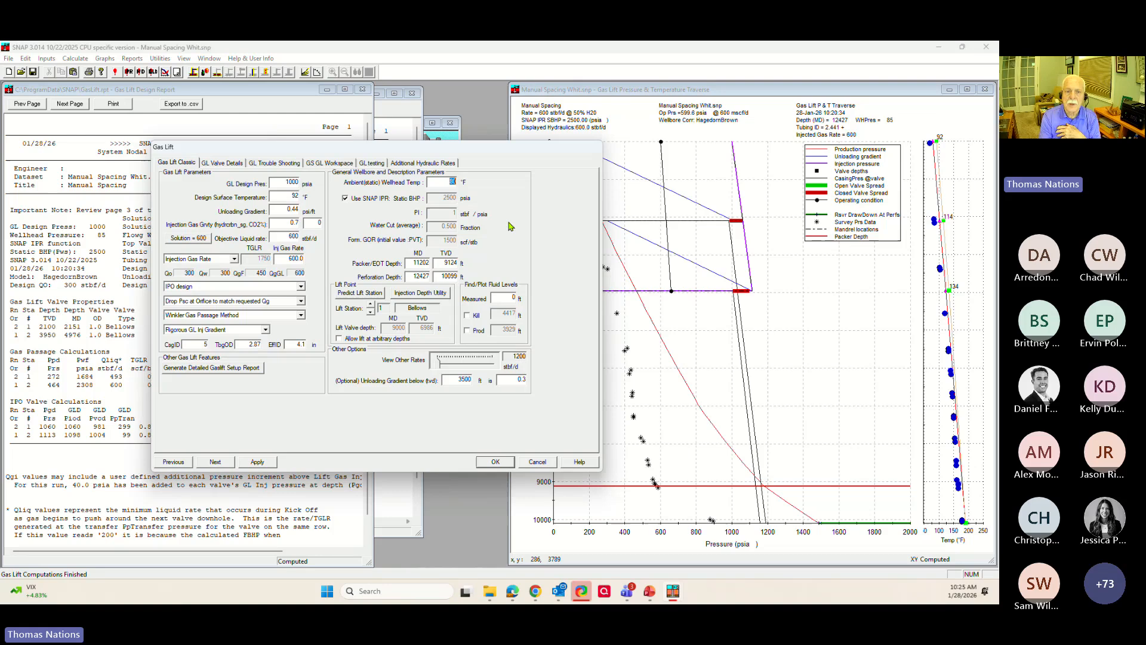
left_click(345, 199)
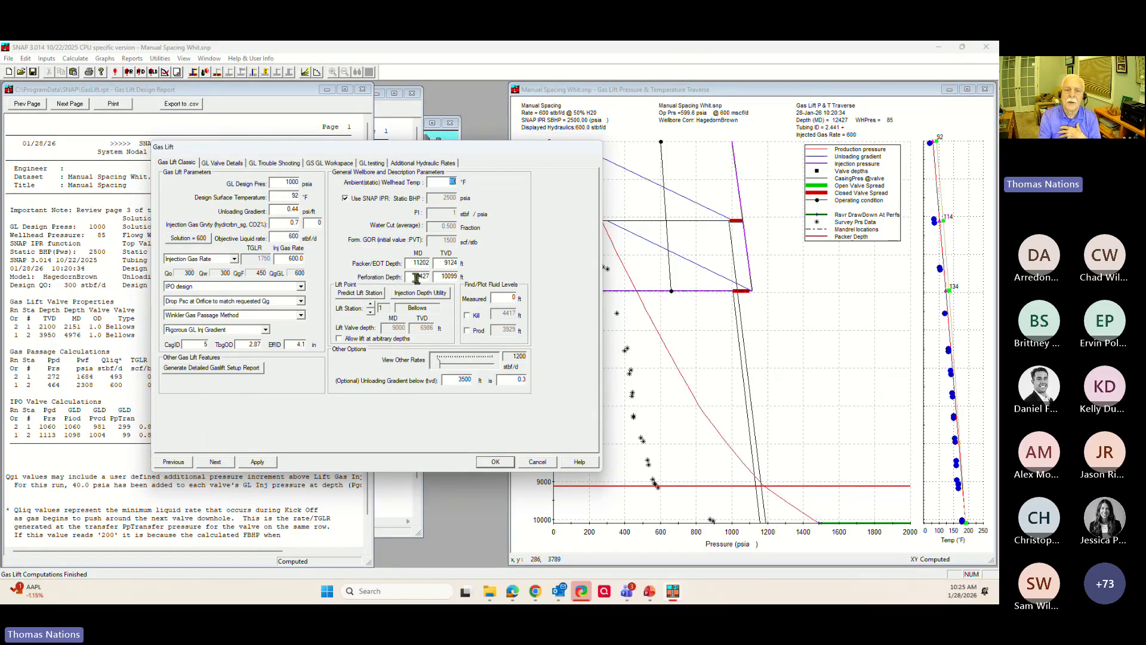
double_click(413, 277)
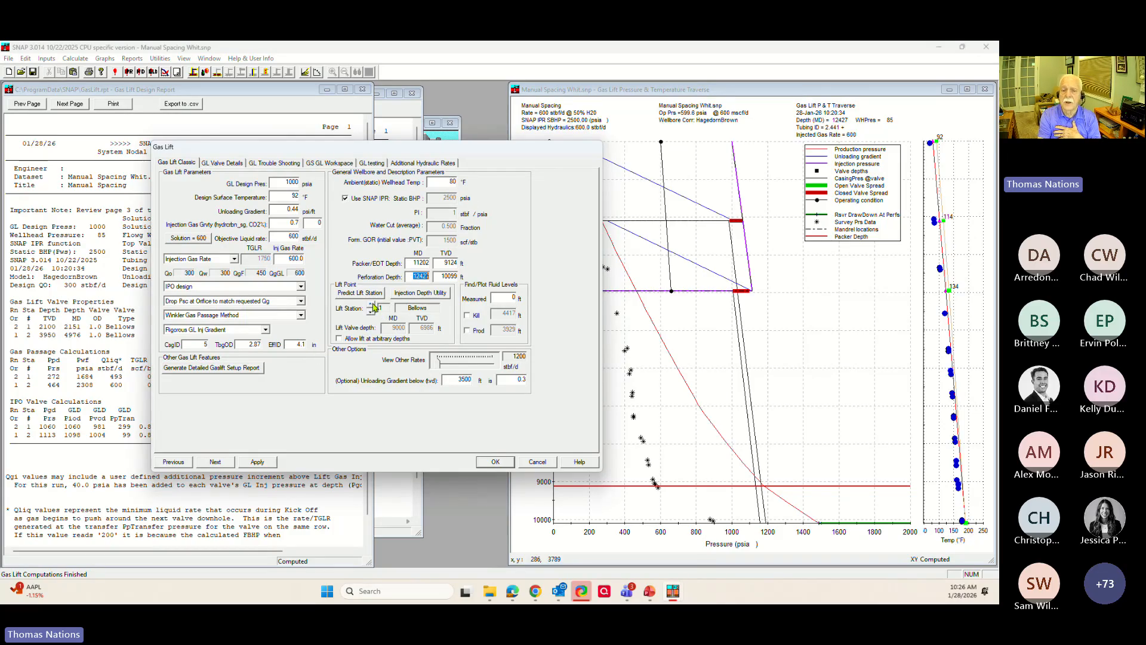
- Move the lift station up to 2, return it to 1 and accept the gas lift data
left_click(372, 305)
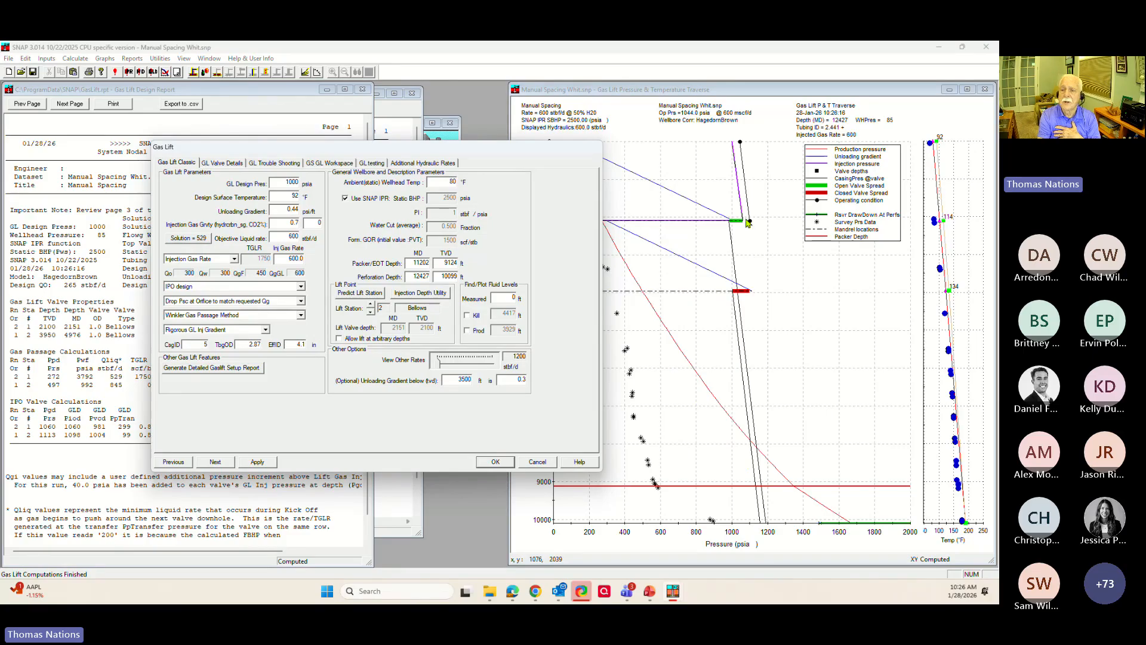
left_click(371, 311)
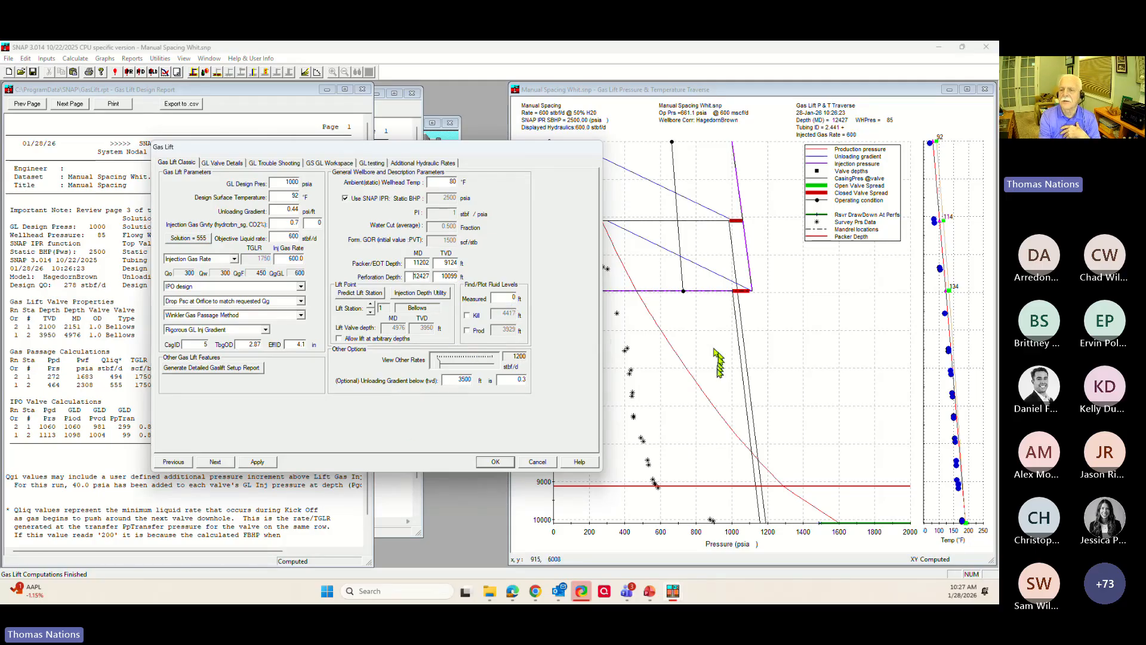
left_click(486, 466)
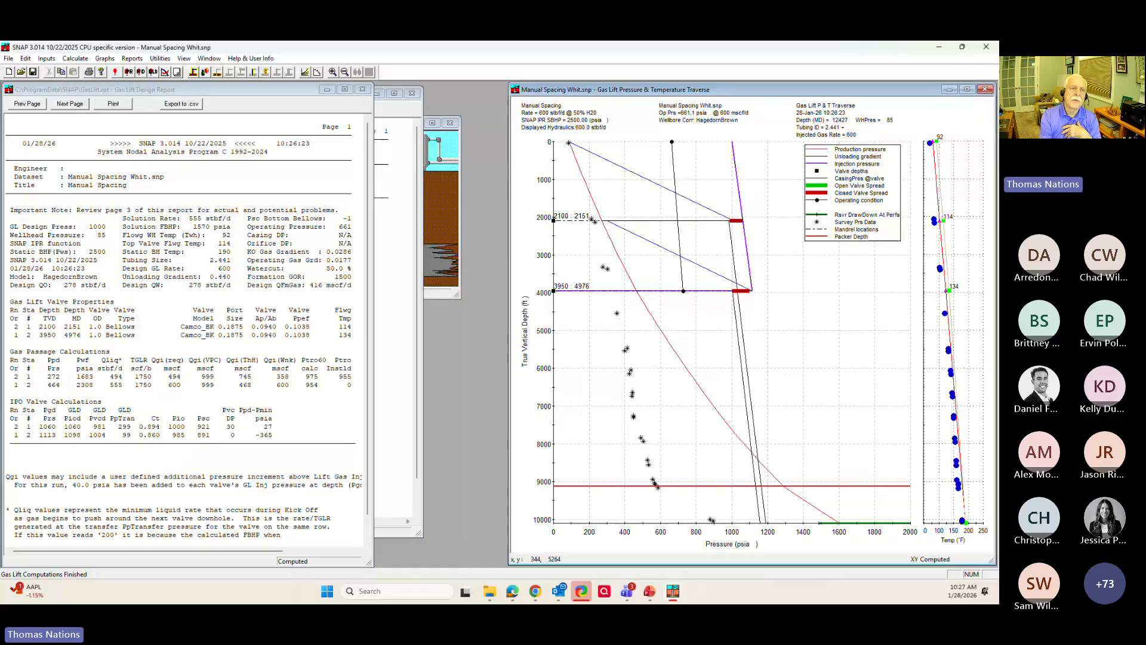
- In the preferences, turn the static fluid gradient display on and off again and accept the settings
left_click(25, 58)
left_click(42, 188)
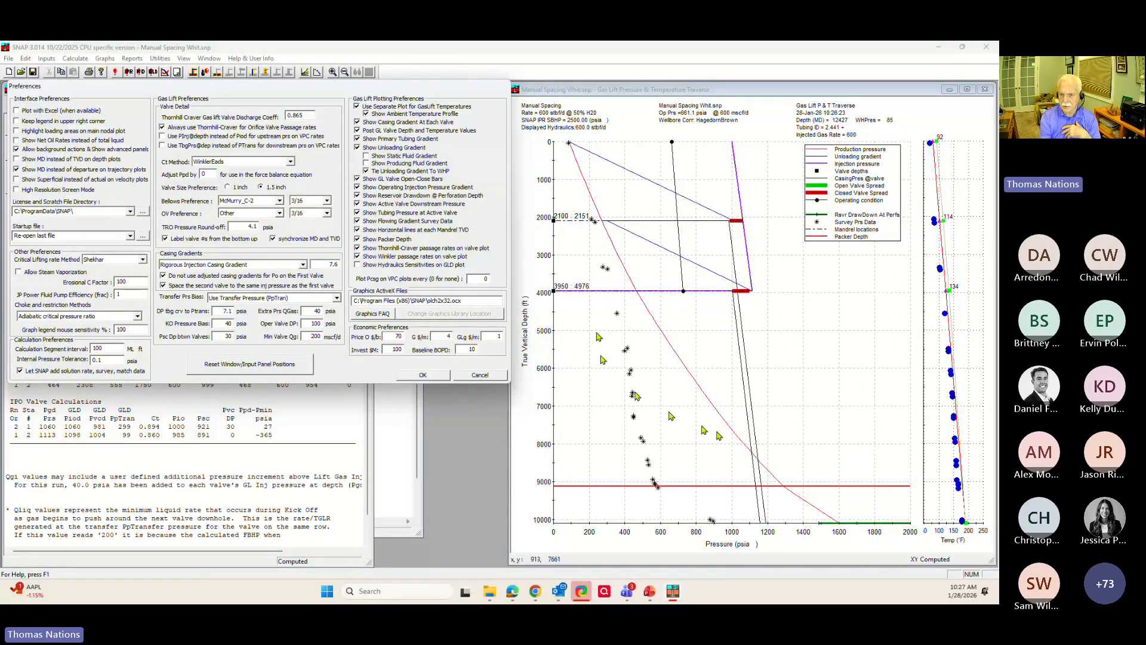
left_click(367, 156)
left_click(367, 155)
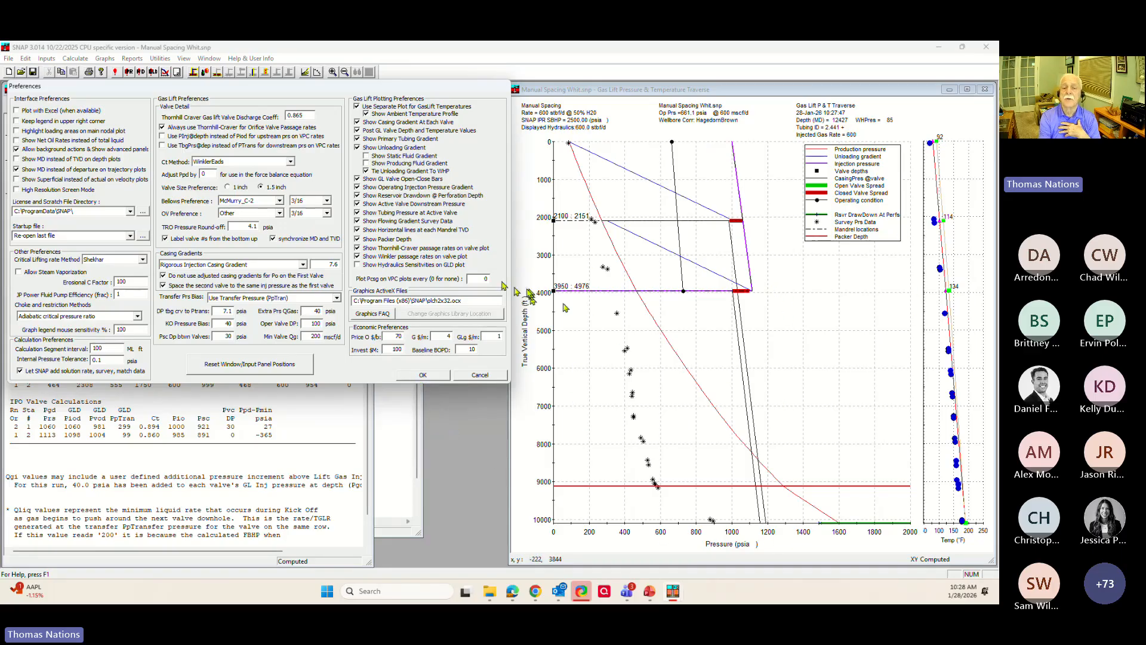
left_click(423, 375)
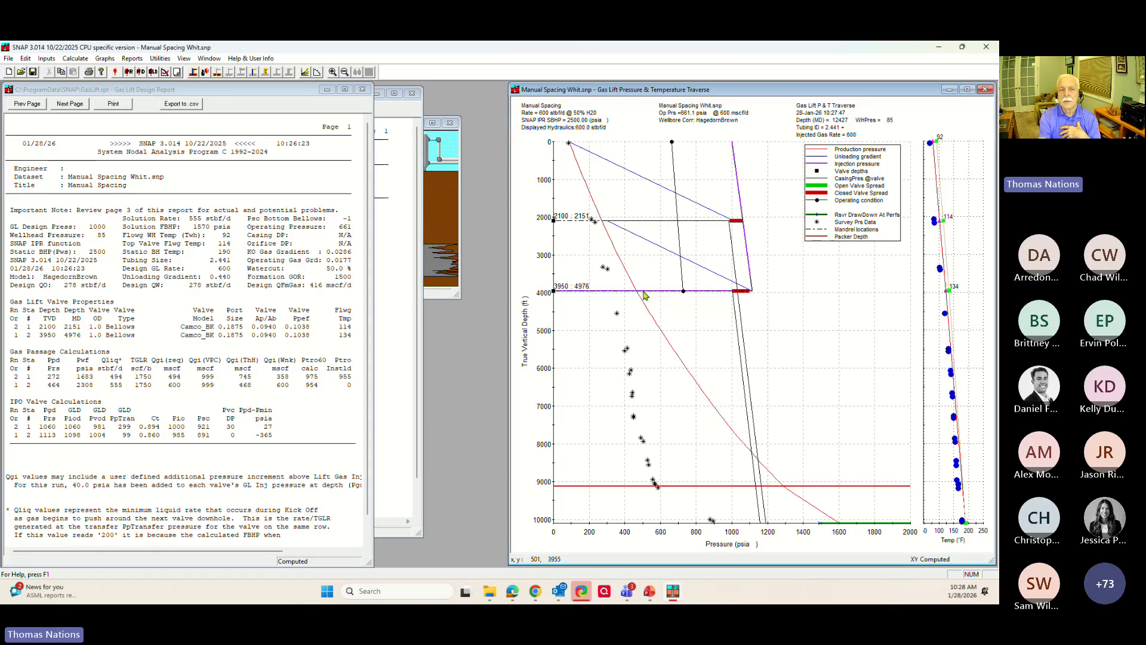
- Reopen the gas lift valve details clear of the traverse plot and add a third valve at 5200 ft TVD
left_click(264, 71)
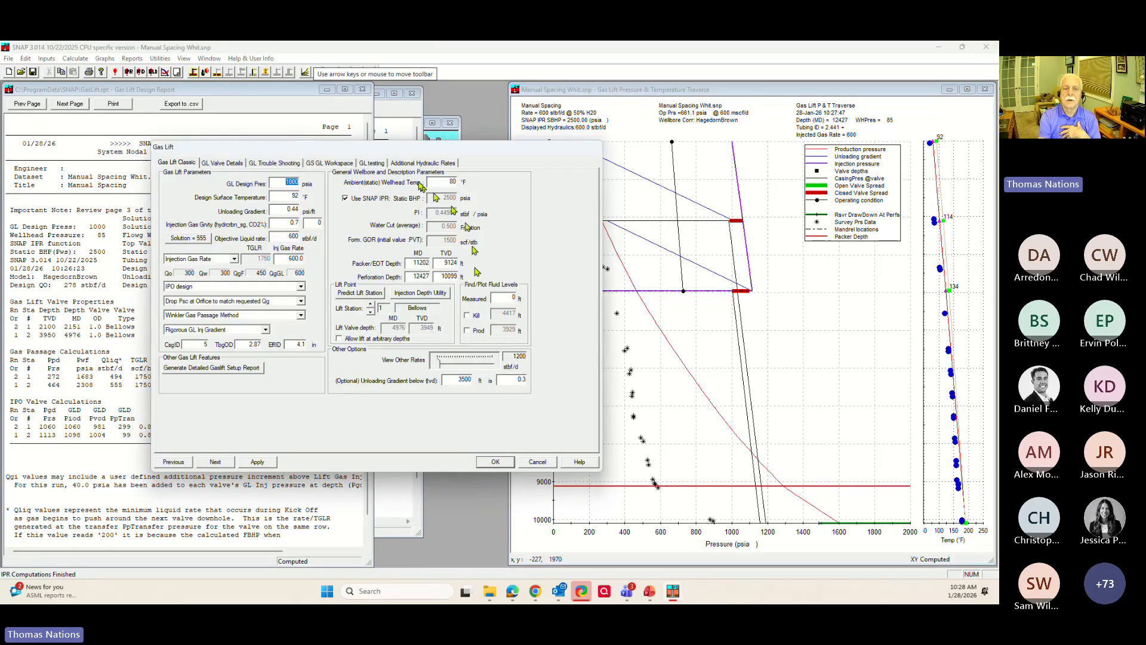
left_click(223, 162)
left_click_drag(479, 154, 378, 130)
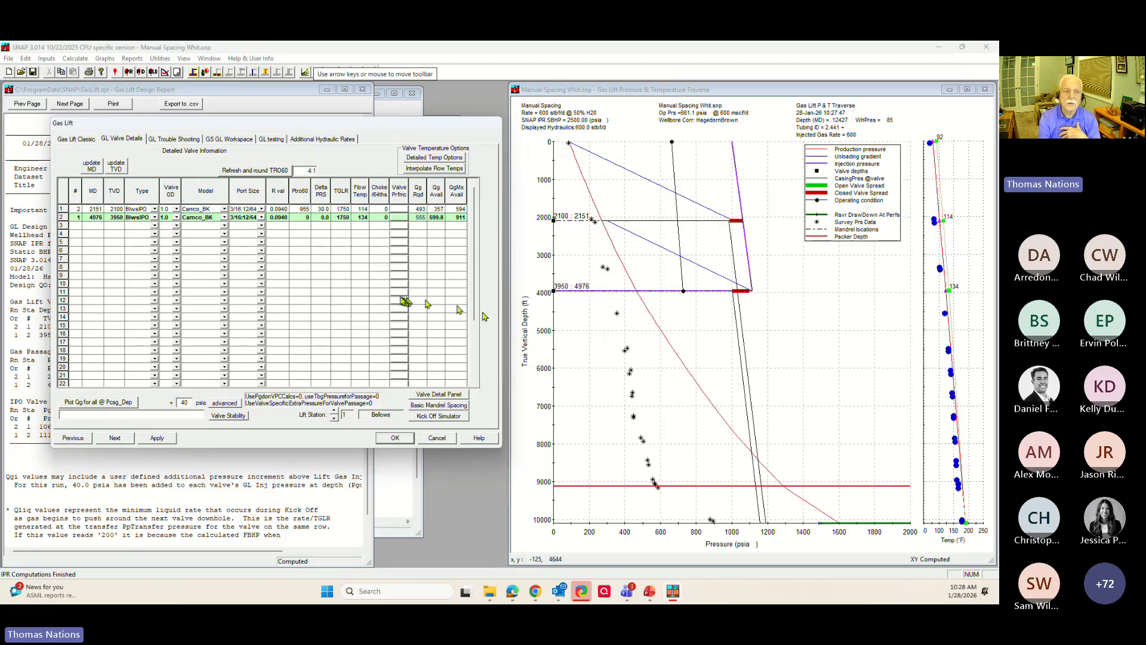
left_click(116, 226)
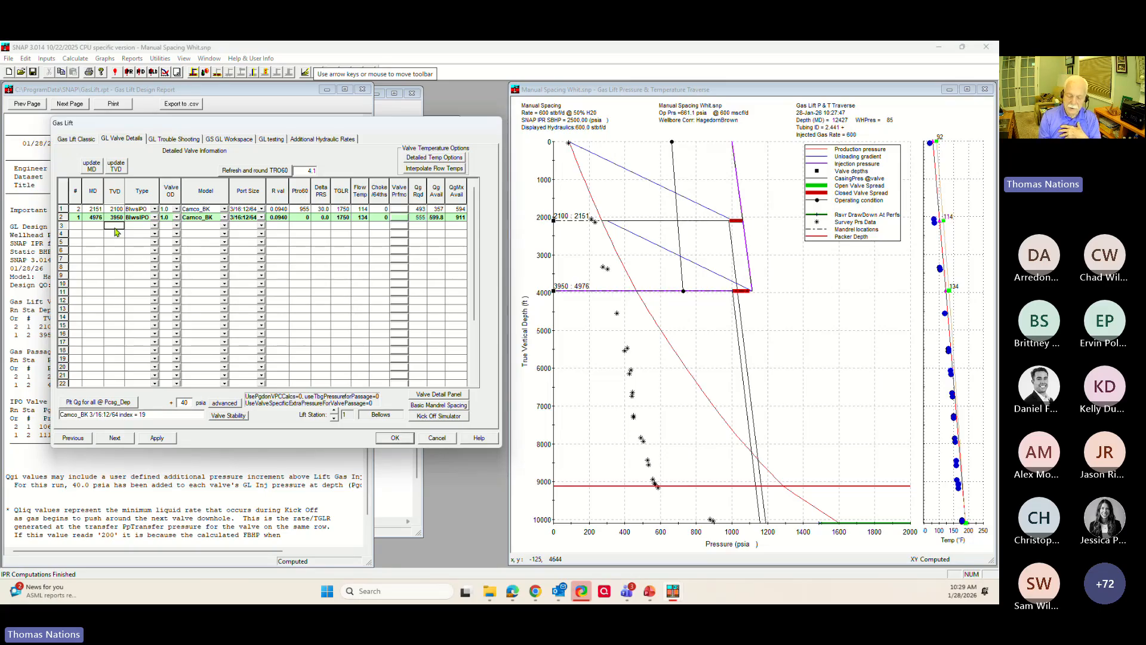
type("5")
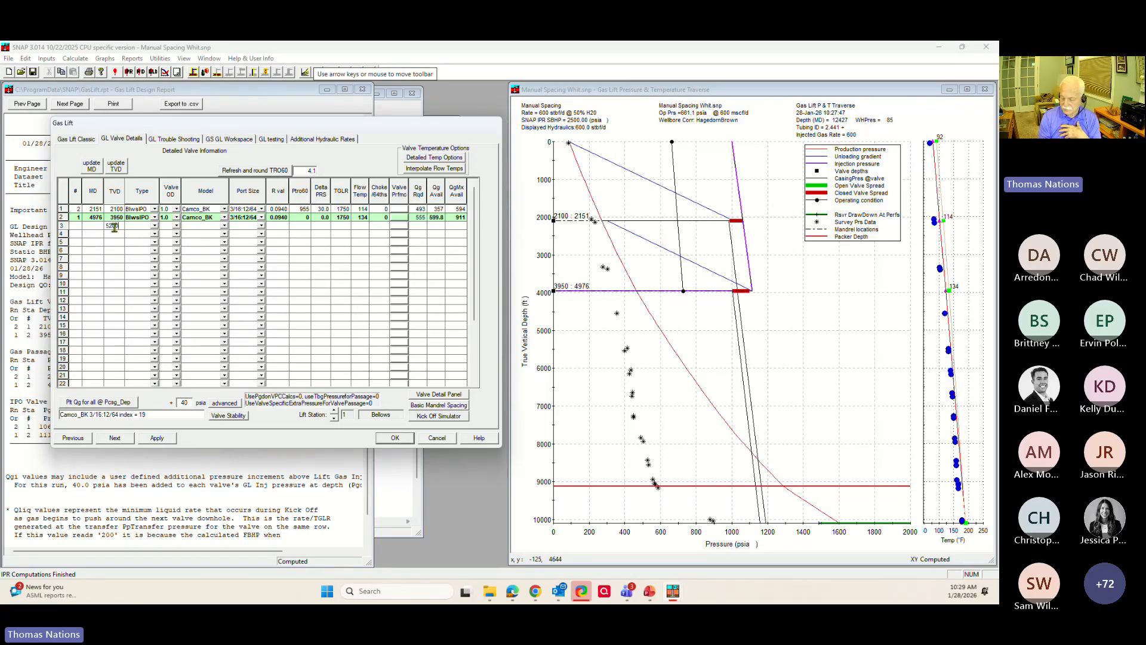
type("200")
key("Tab")
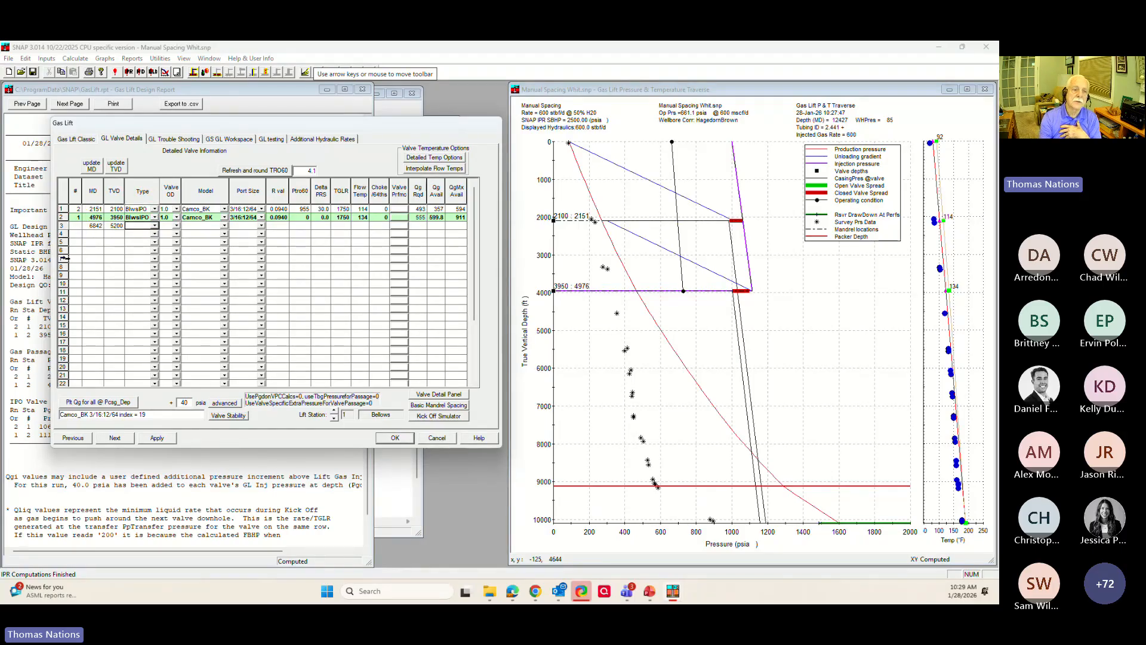
- Set the third valve's type to BlwsIPO and its valve OD to 1.0
left_click(155, 226)
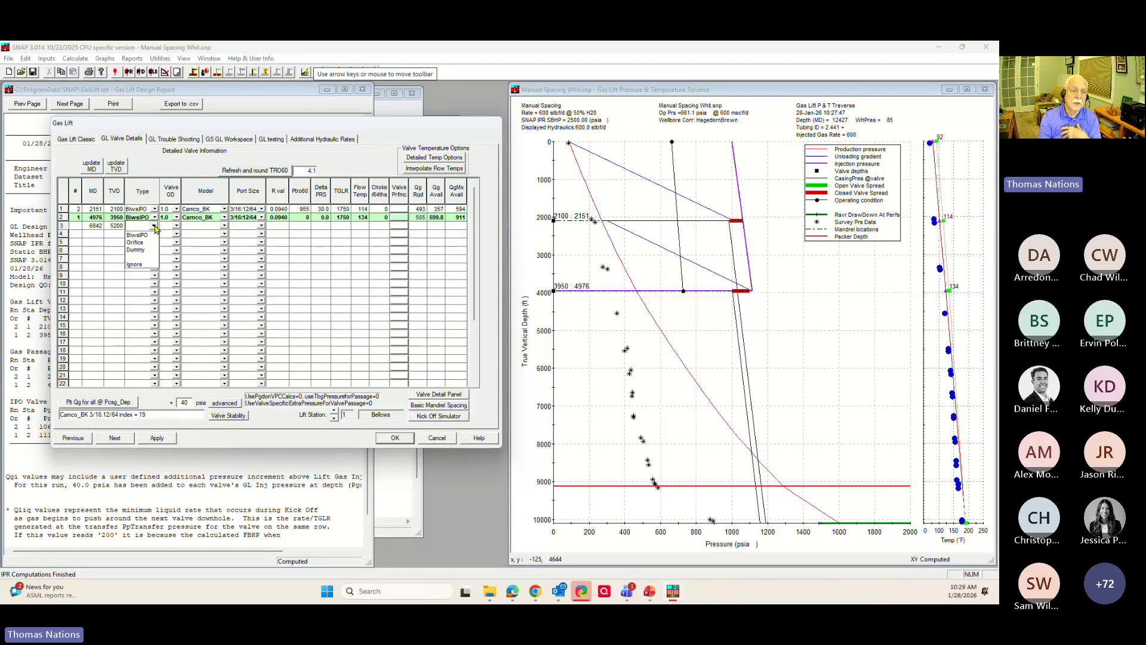
left_click(142, 236)
left_click(176, 227)
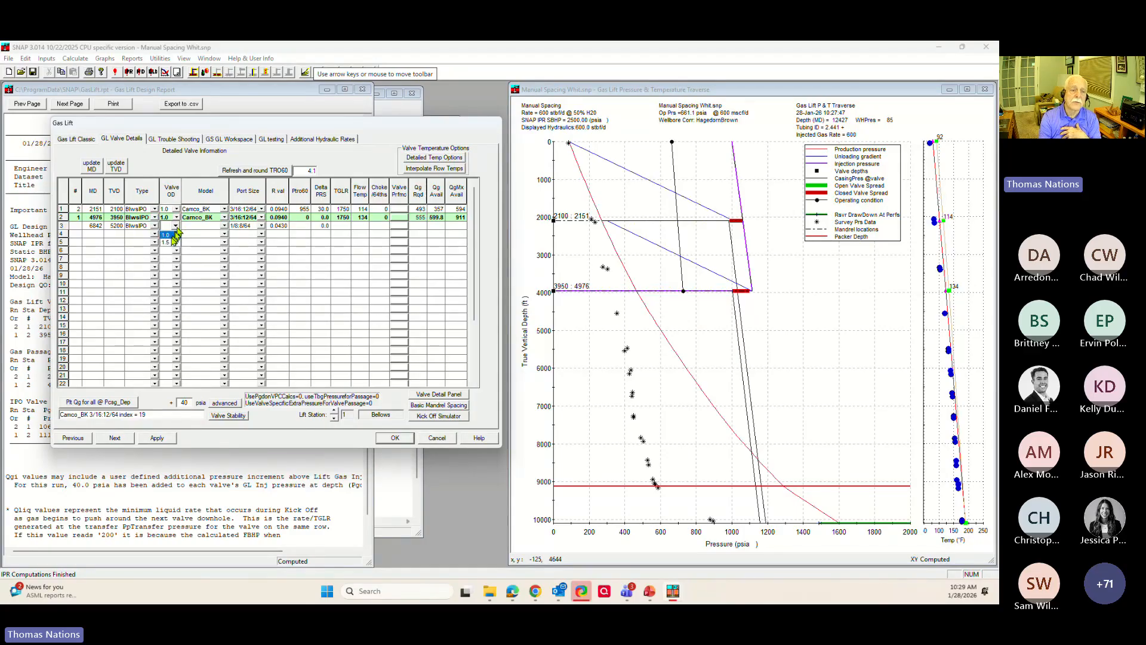
left_click(170, 234)
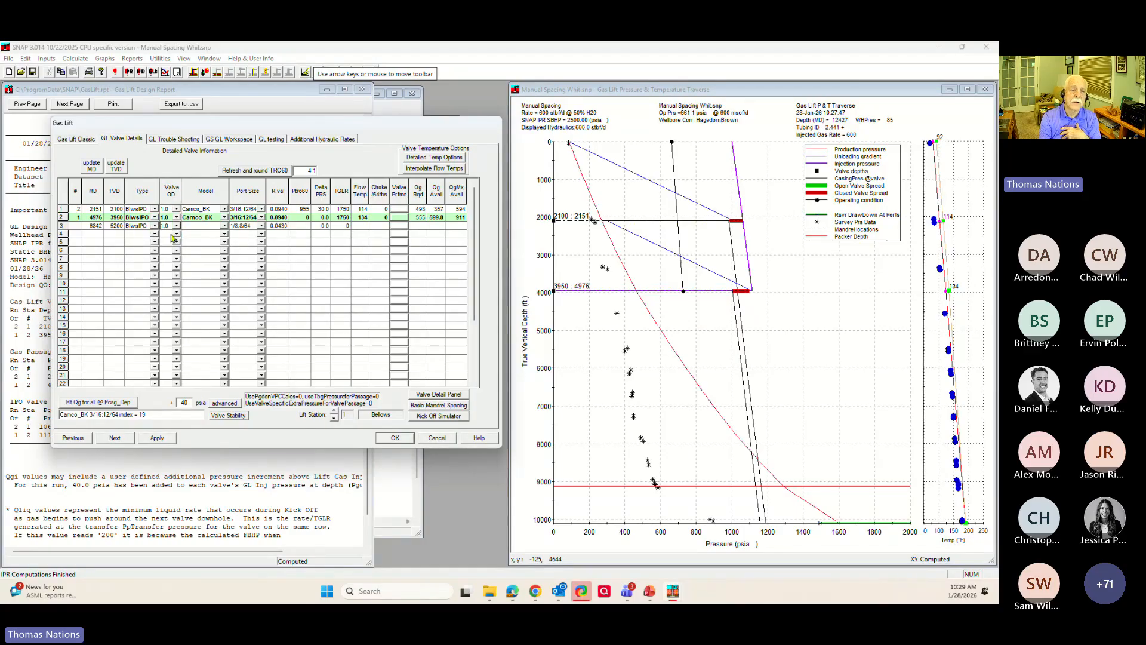
- Set the third valve's model to Camco_BK with the 1/8:8/64 port size
left_click(223, 226)
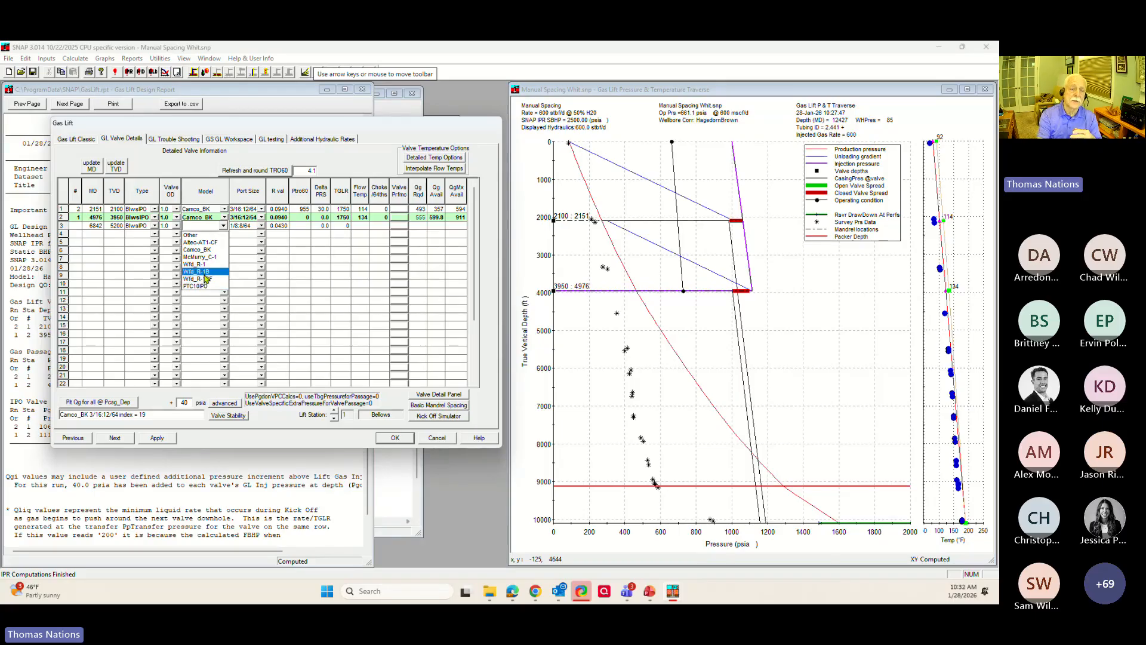
left_click(206, 252)
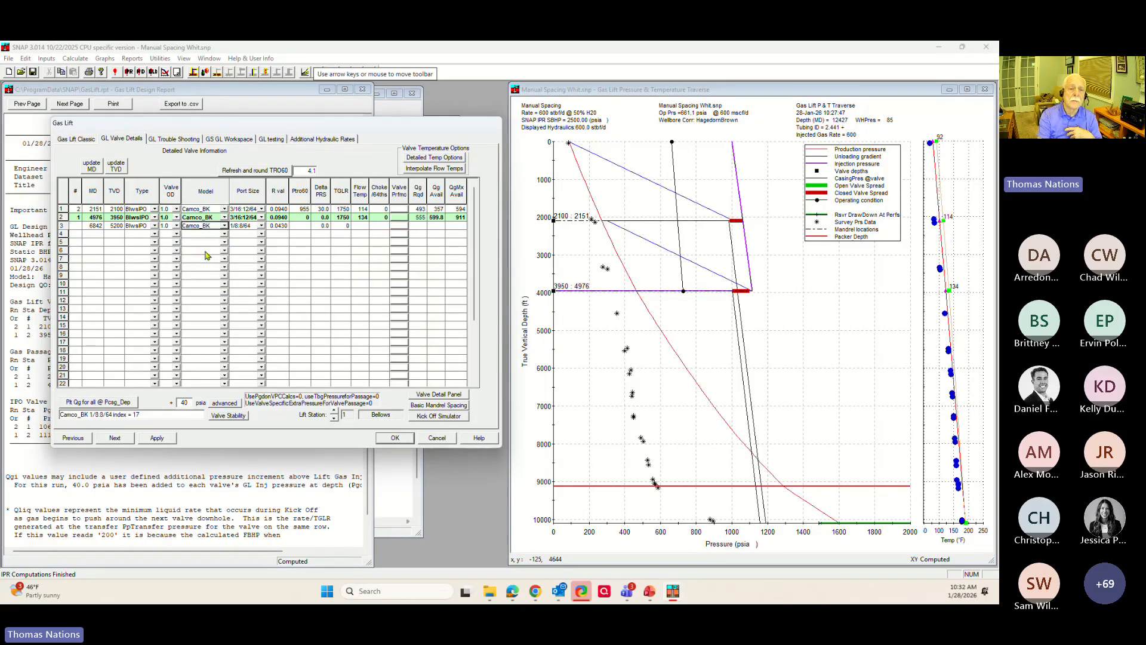
left_click(261, 226)
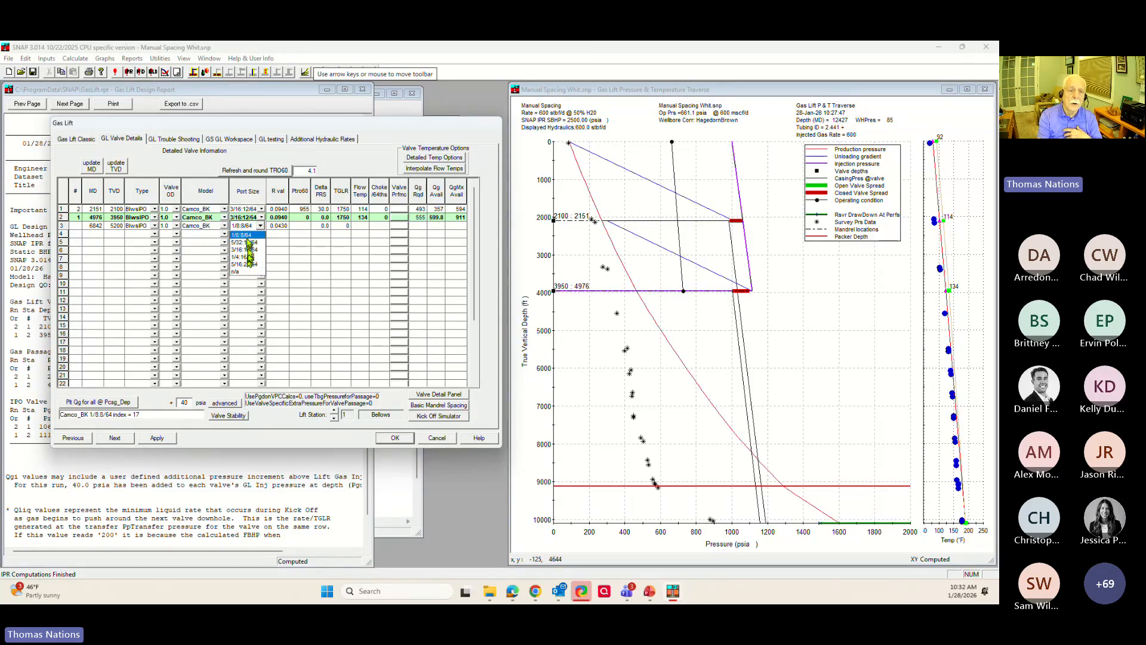
left_click(244, 235)
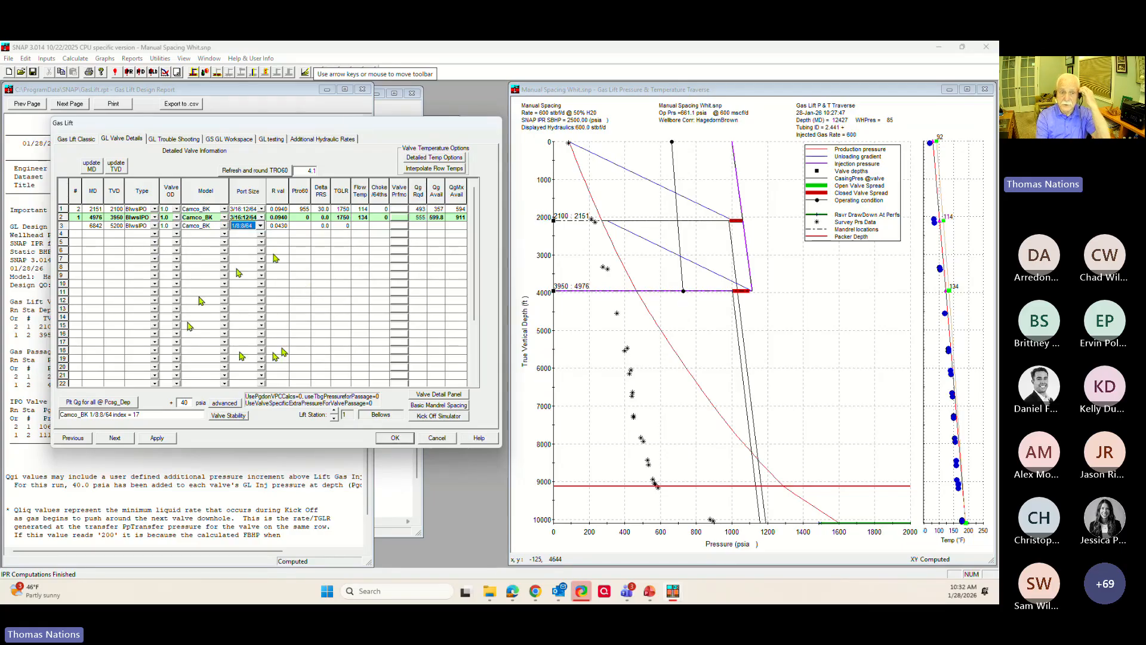
- Change the model of all three gas lift valves to McMurry_C-1
left_click(225, 226)
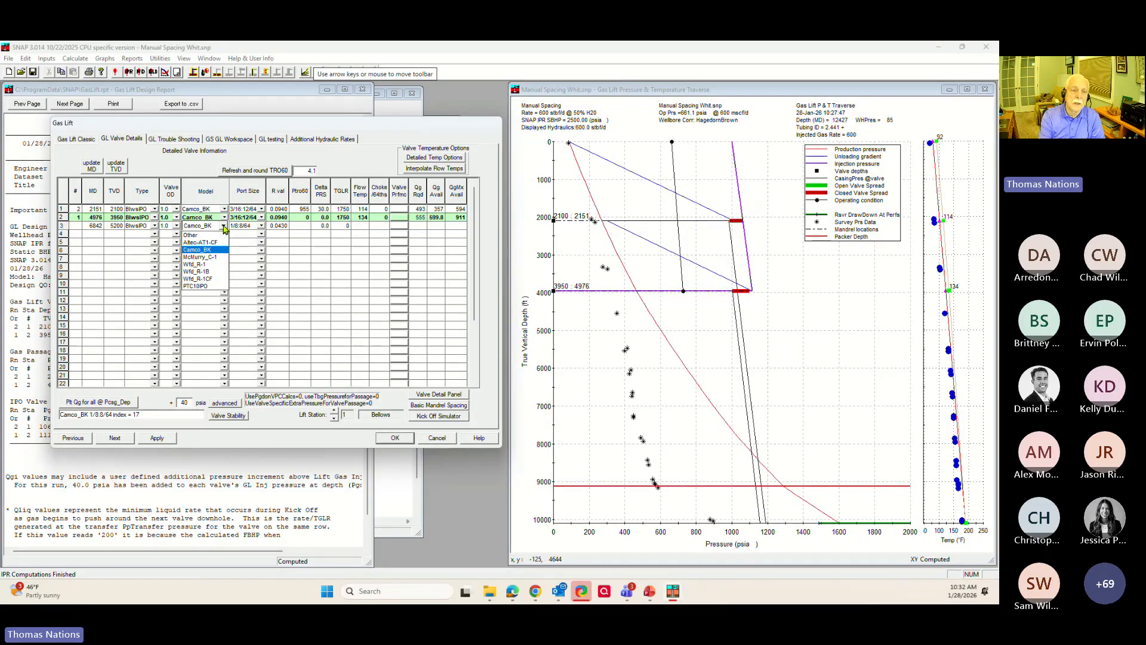
left_click(205, 209)
left_click(198, 209)
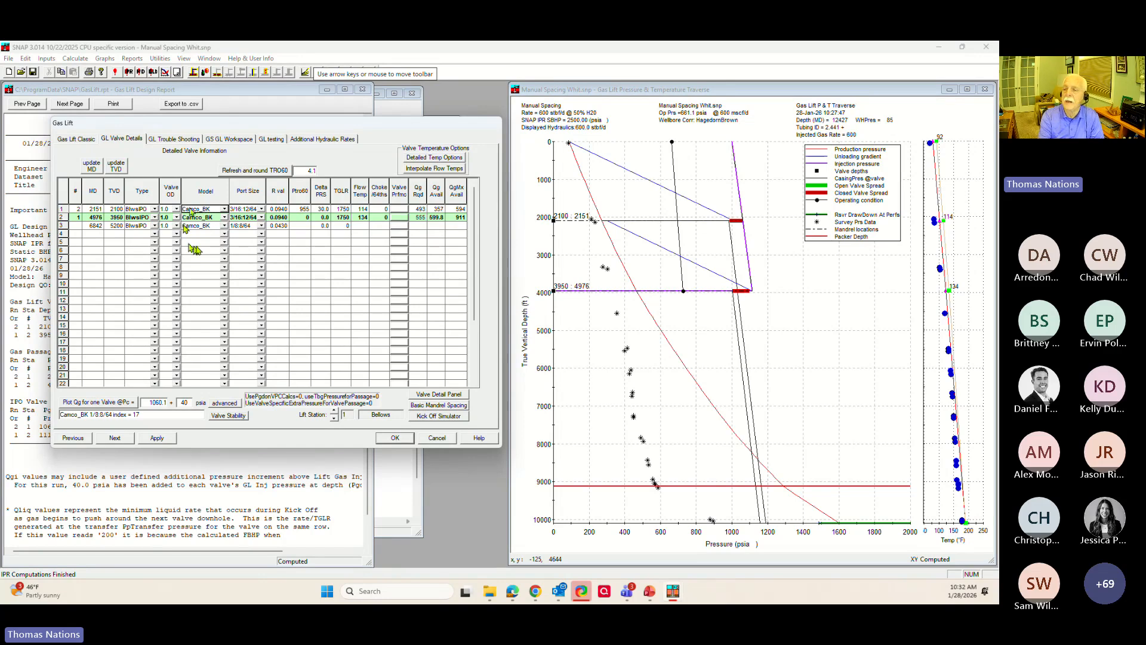
left_click(224, 209)
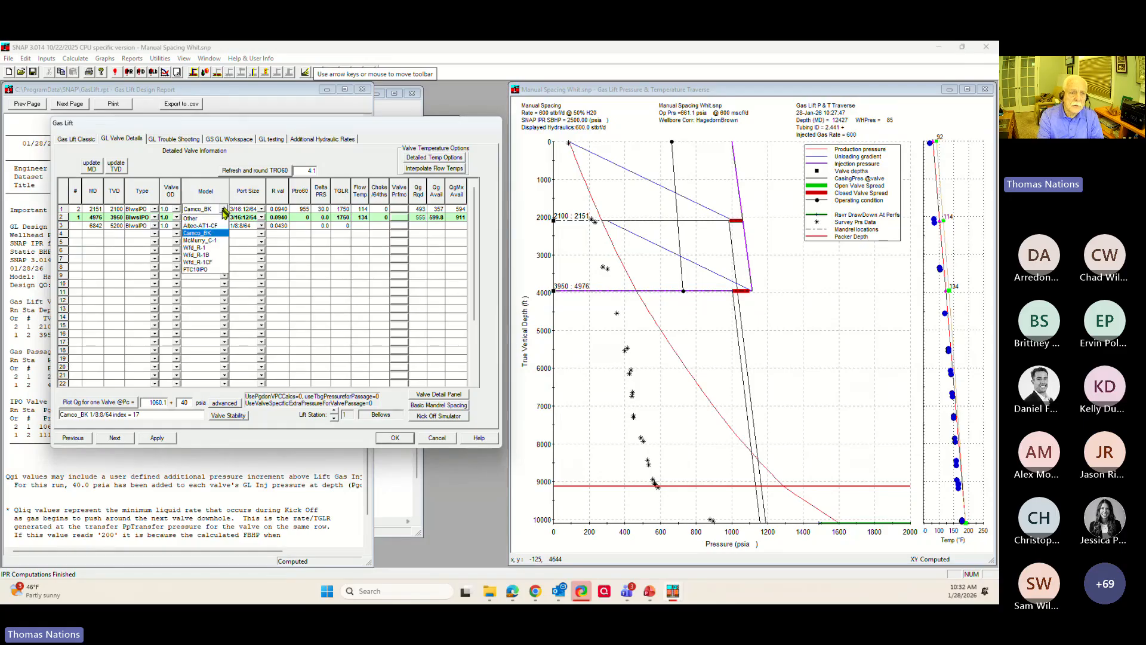
left_click(212, 242)
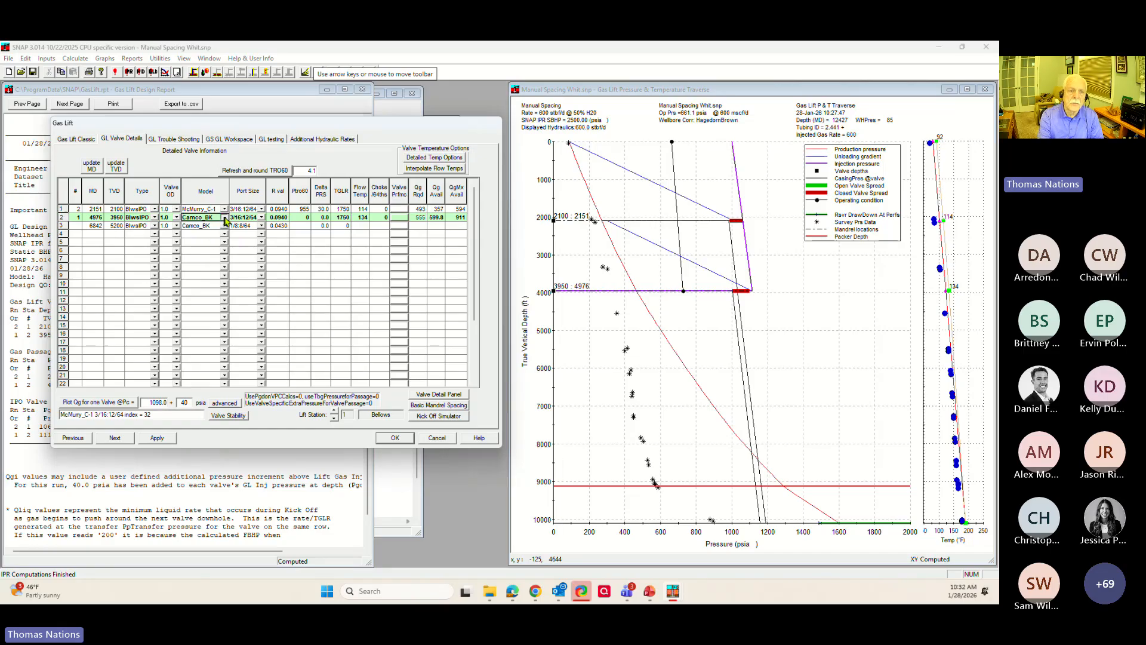
left_click(223, 219)
left_click(209, 248)
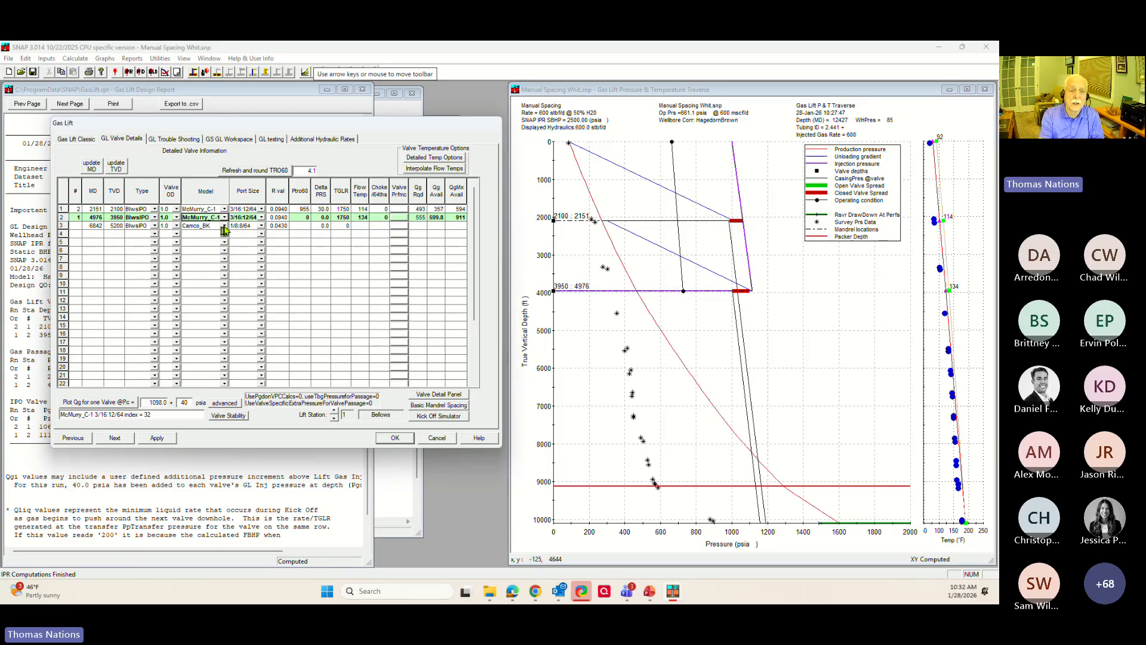
left_click(225, 230)
left_click(211, 258)
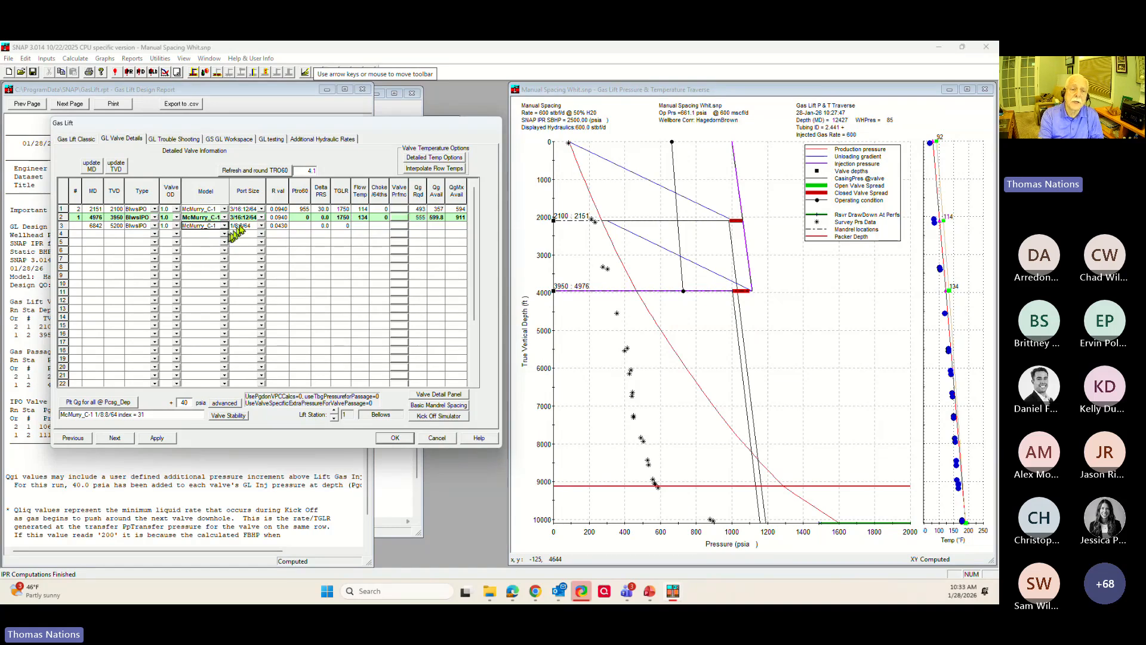
- Set the third valve's port size to 3/16:12/64 and apply the valve data to the traverse plot
left_click(261, 209)
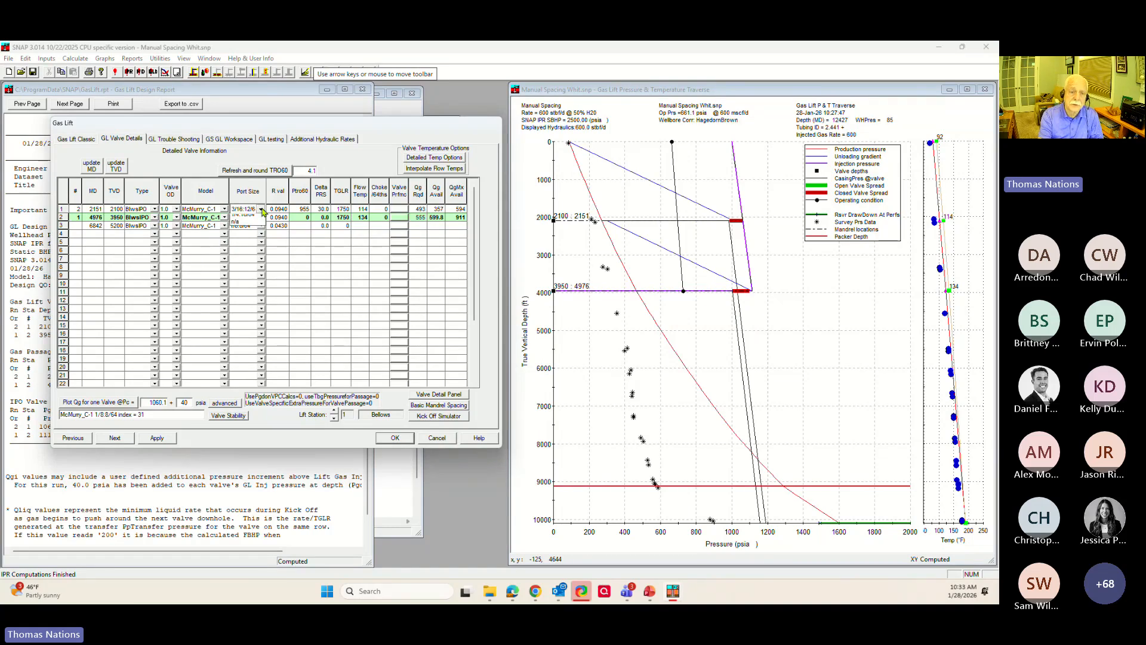
left_click(254, 226)
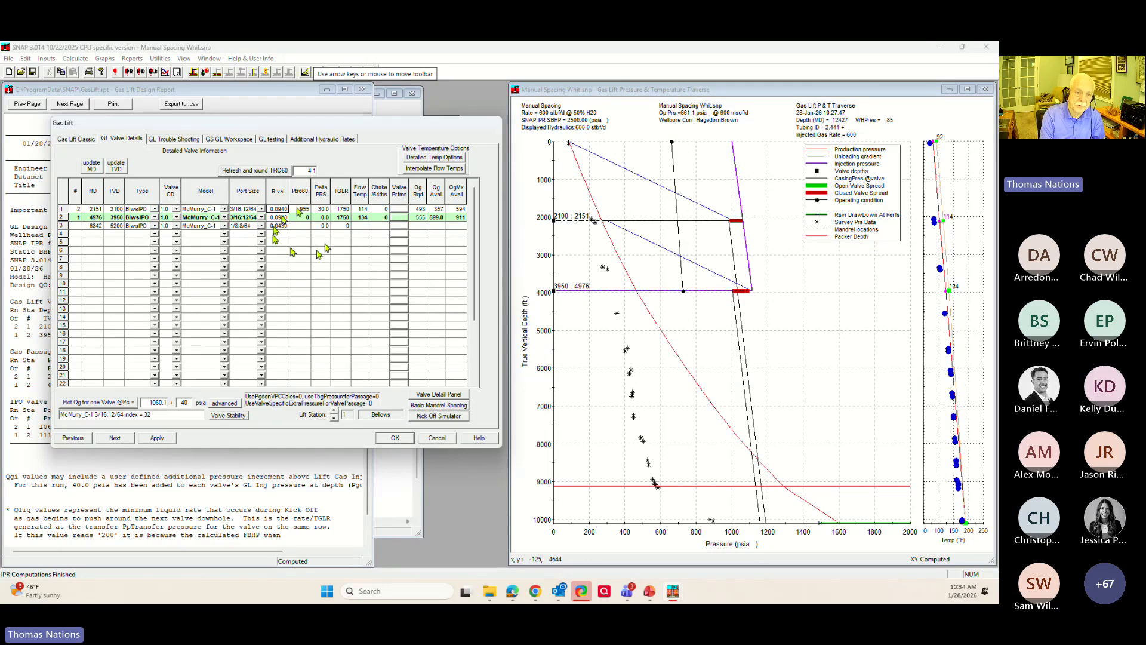
left_click(261, 227)
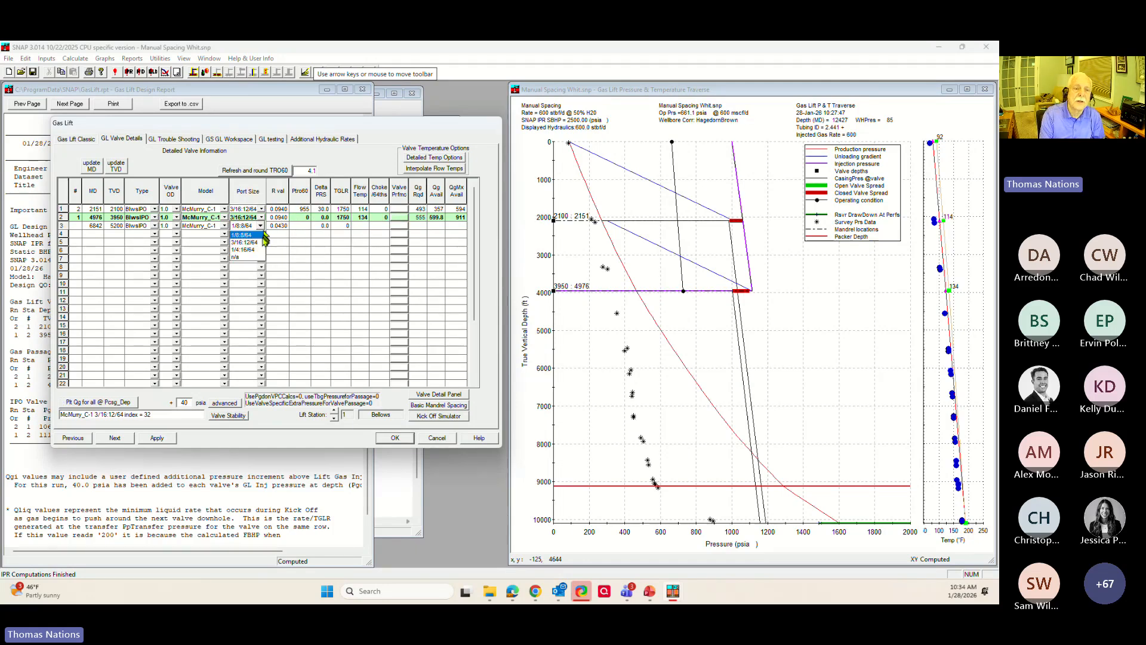
left_click(245, 242)
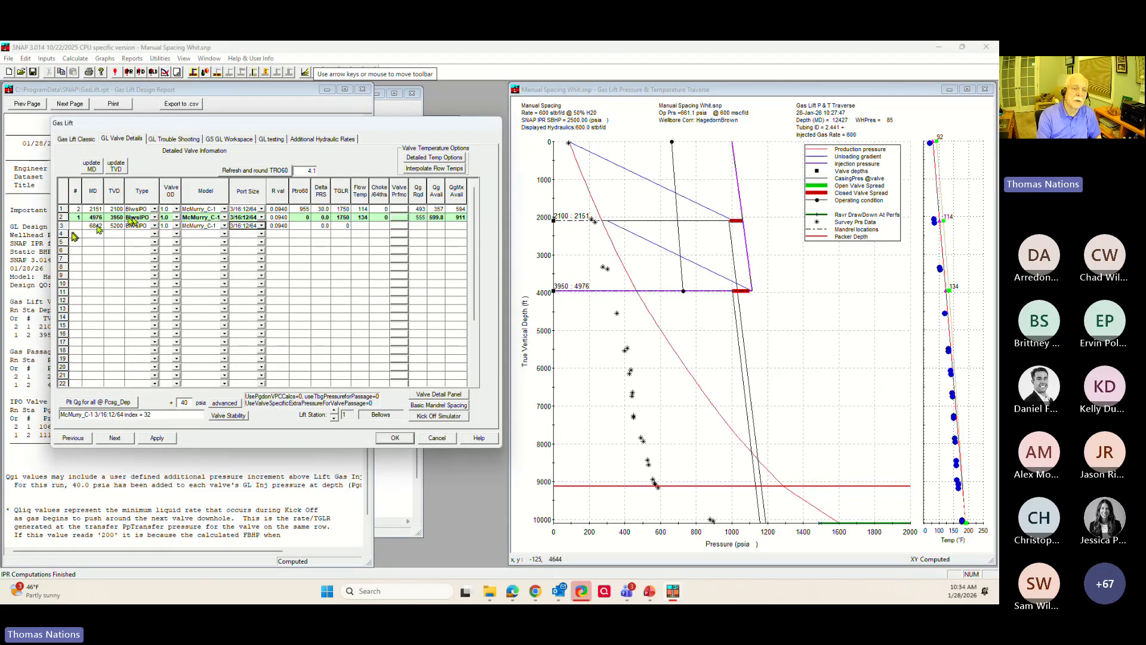
left_click(157, 439)
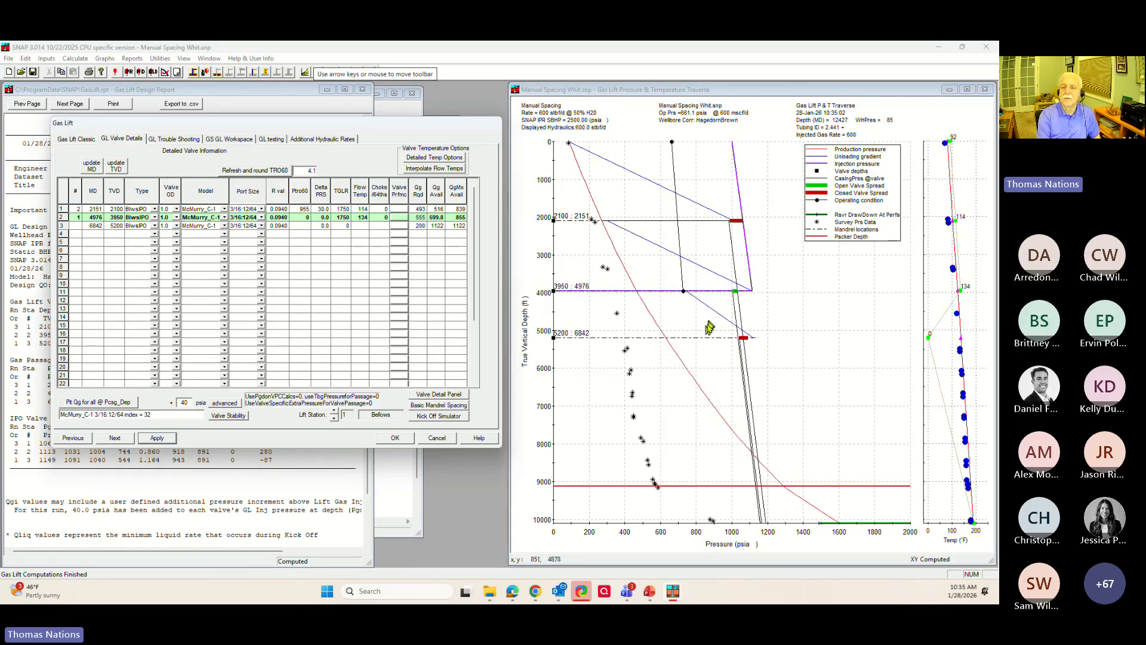
- Move the third valve down to 6000 ft TVD and apply the new spacing
left_click(113, 227)
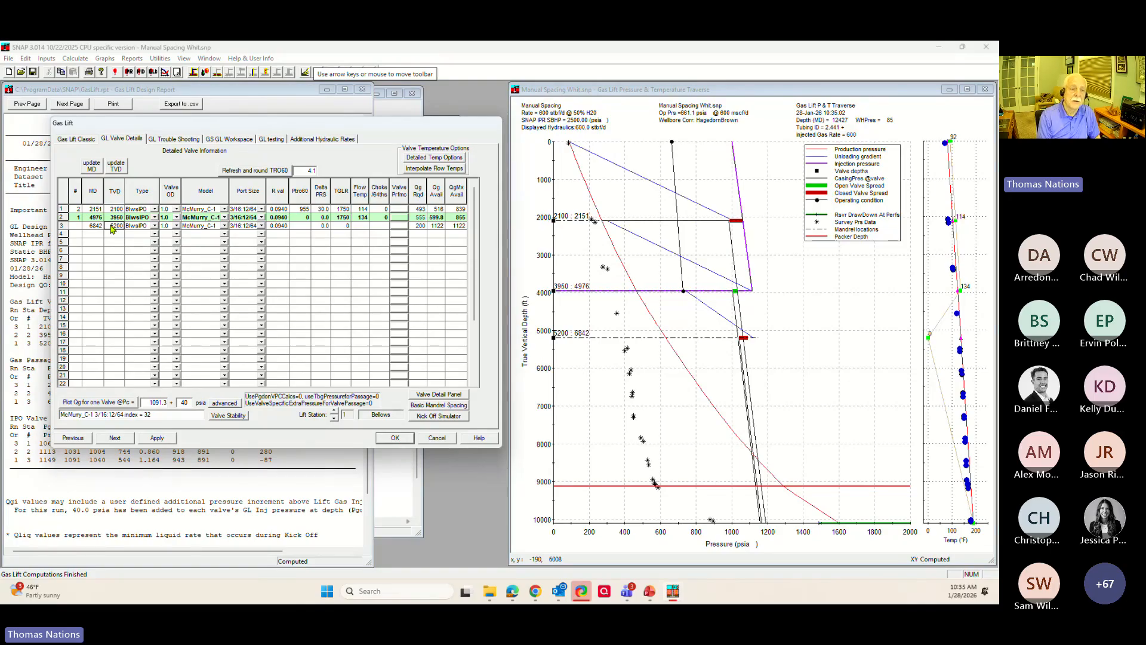
type("6000")
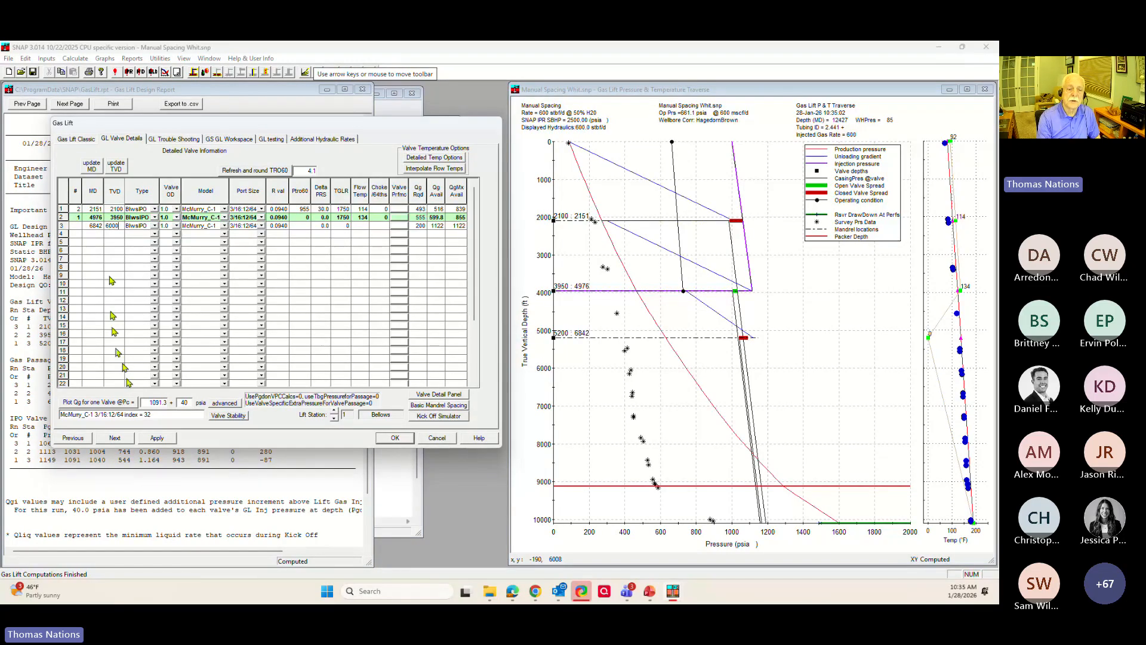
left_click(157, 438)
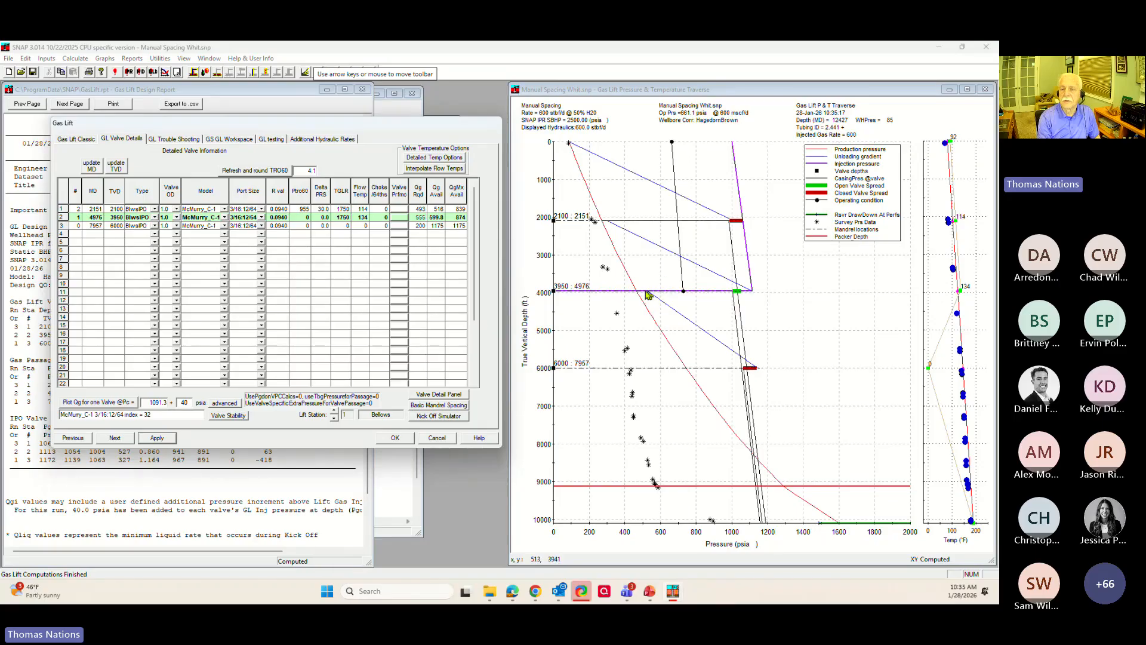
left_click(169, 440)
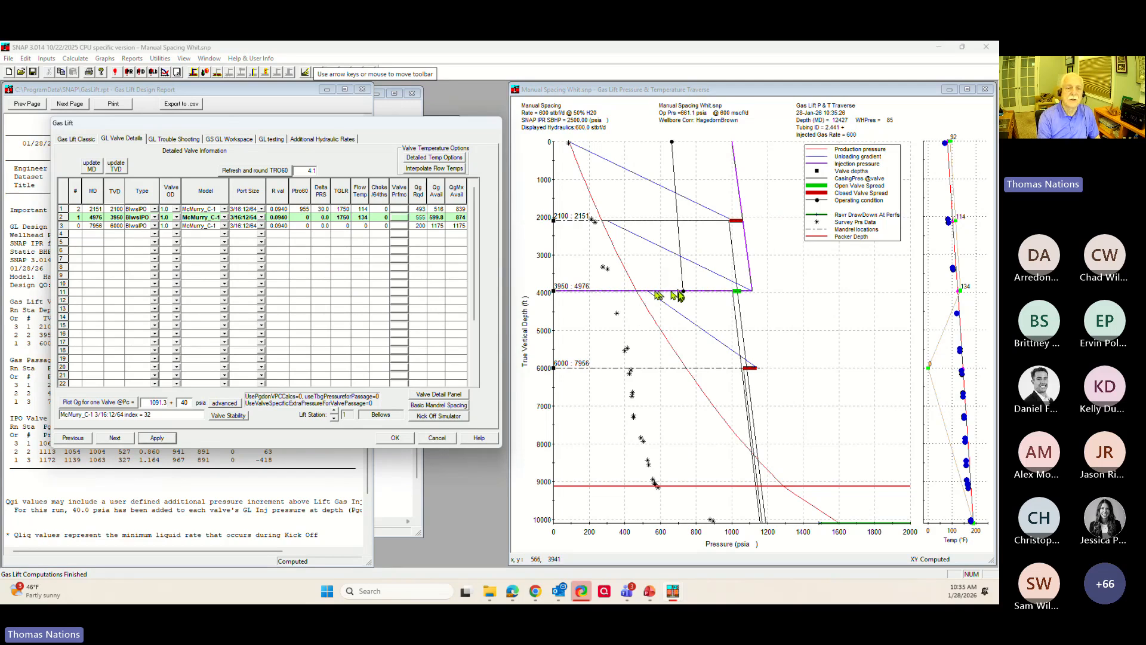
- Refresh and round the valves' TRO60 pressures, apply them and move the lift station down to the 6000 ft valve
left_click(250, 173)
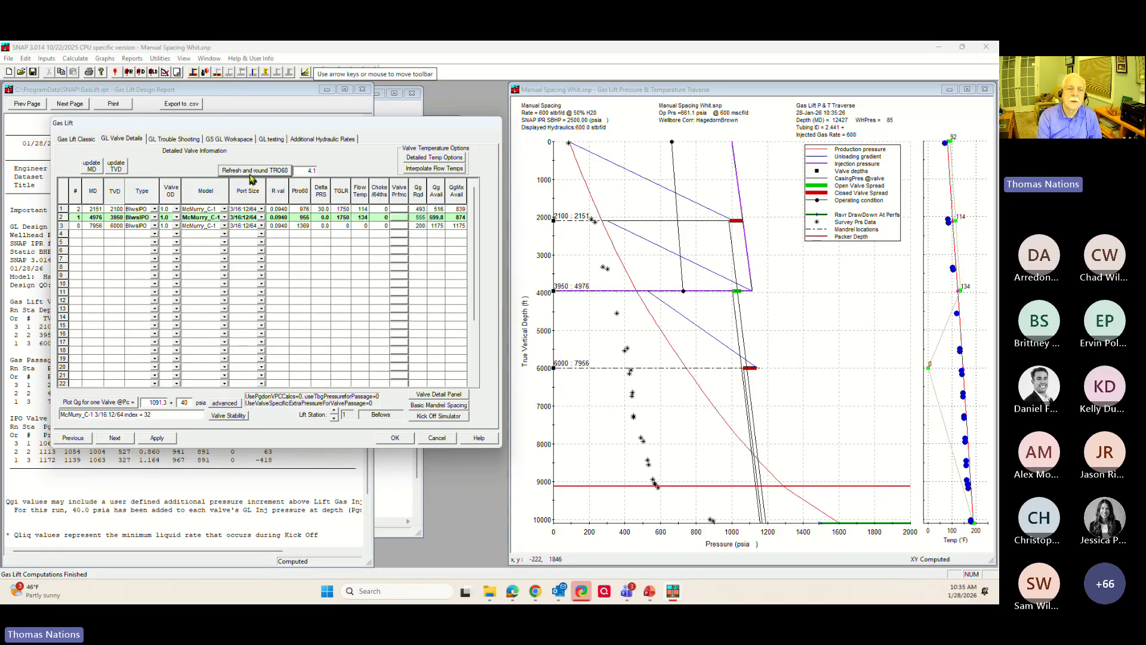
left_click(302, 212)
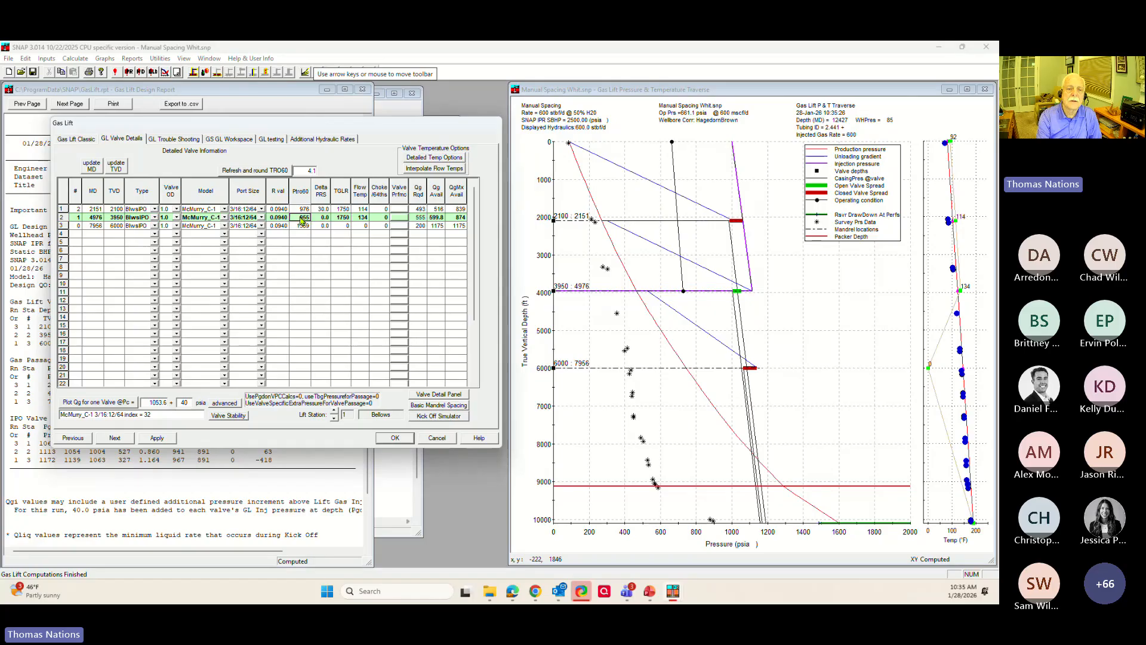
left_click(280, 172)
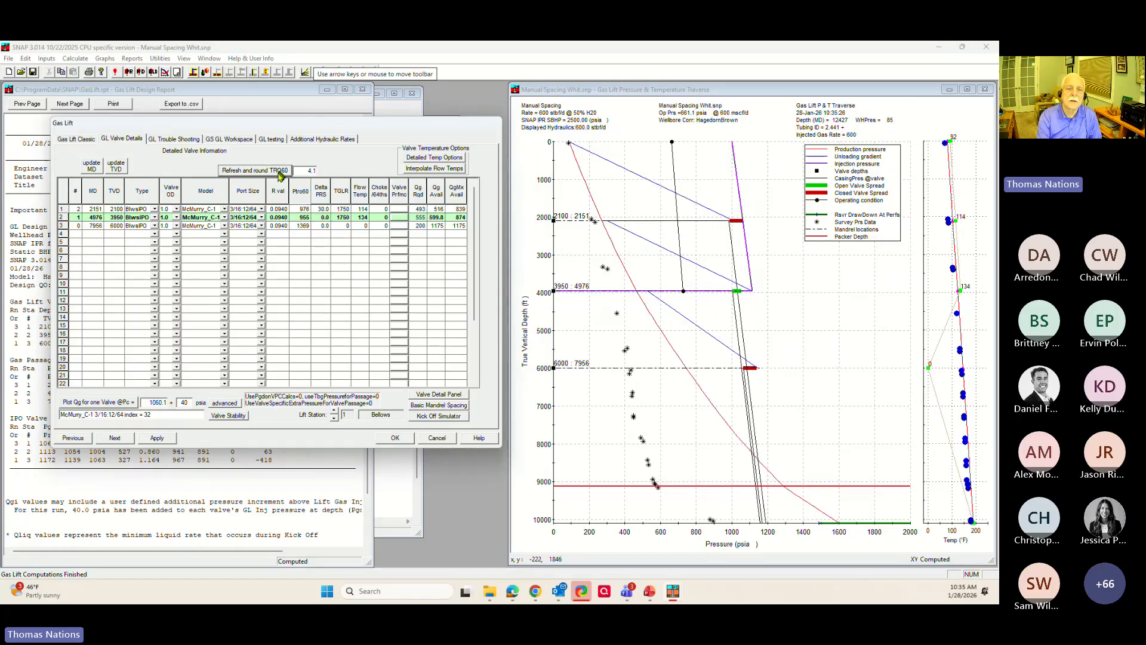
left_click(158, 439)
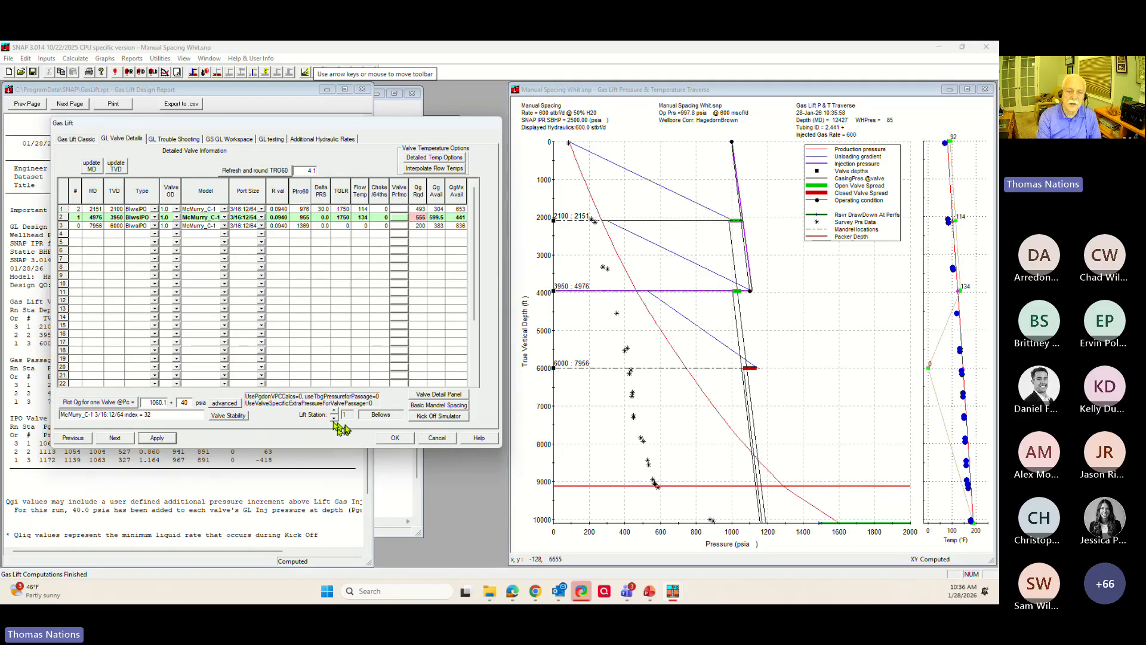
left_click(333, 419)
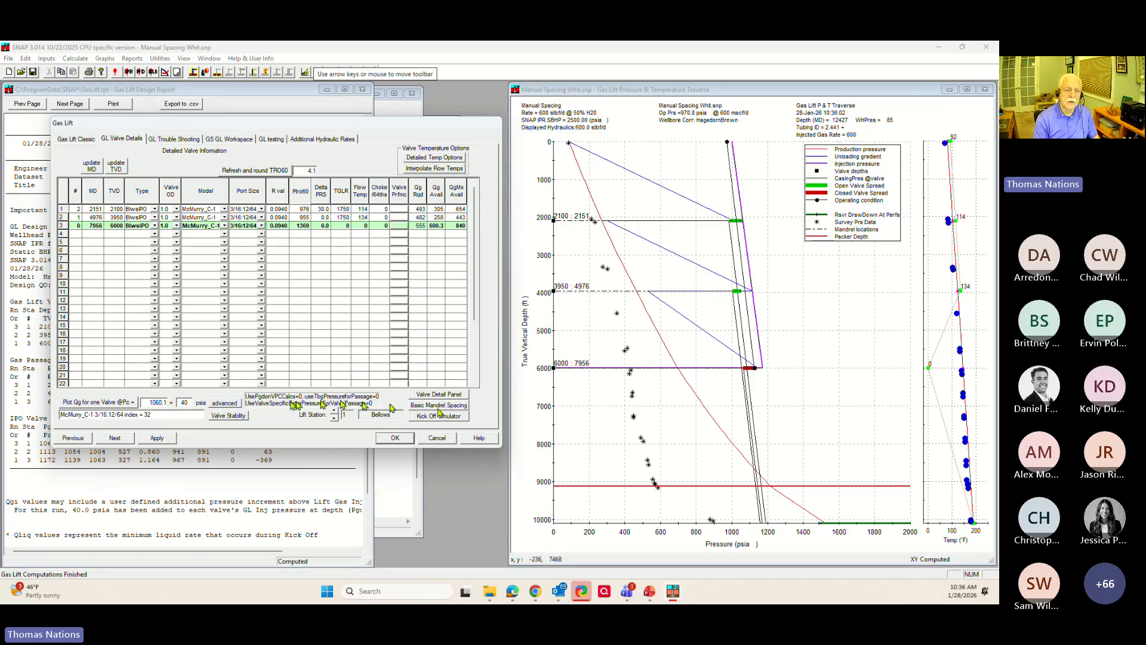
- Review the pressure survey data among the actual data inputs and return to the gas lift valve details
left_click(113, 440)
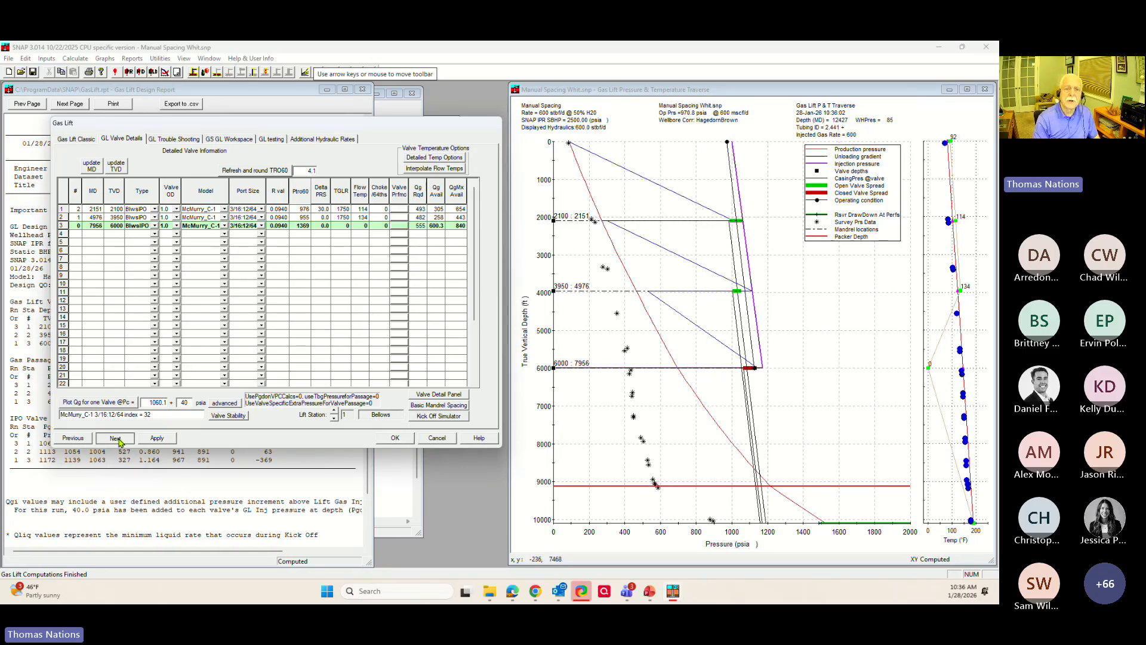
left_click(115, 388)
left_click(85, 365)
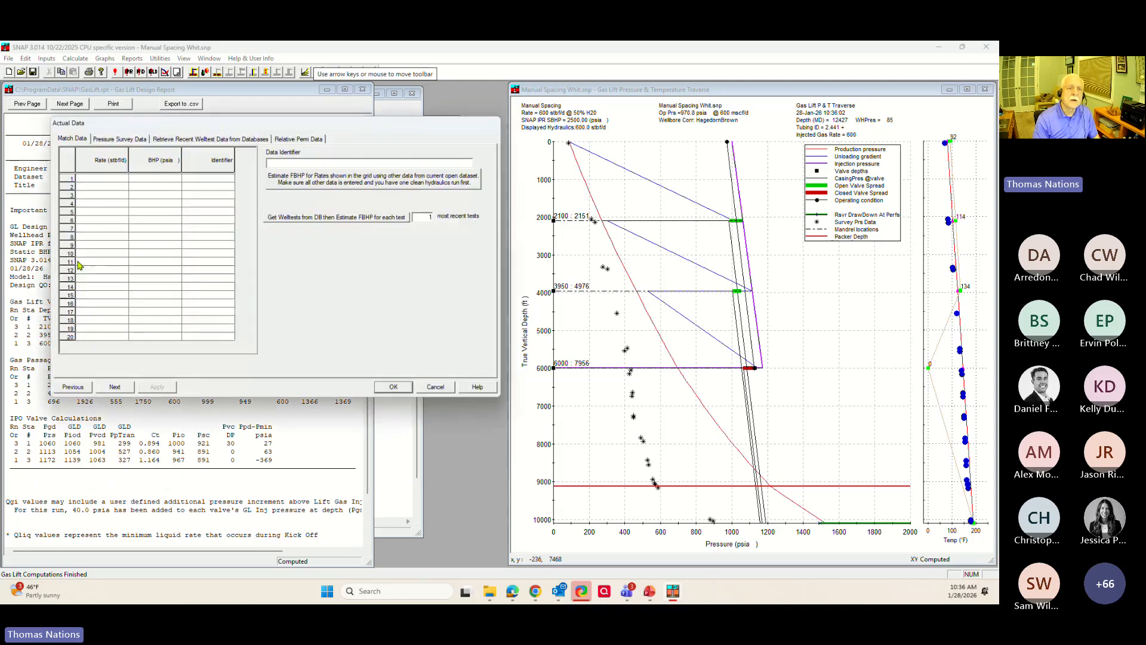
left_click(110, 139)
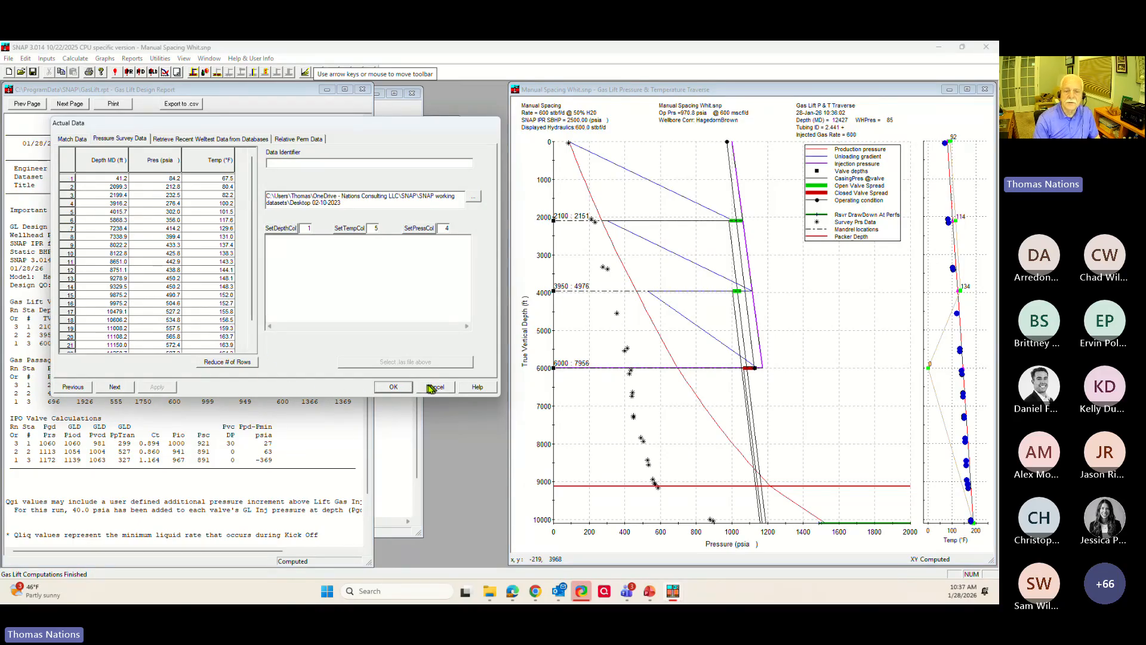
left_click(81, 387)
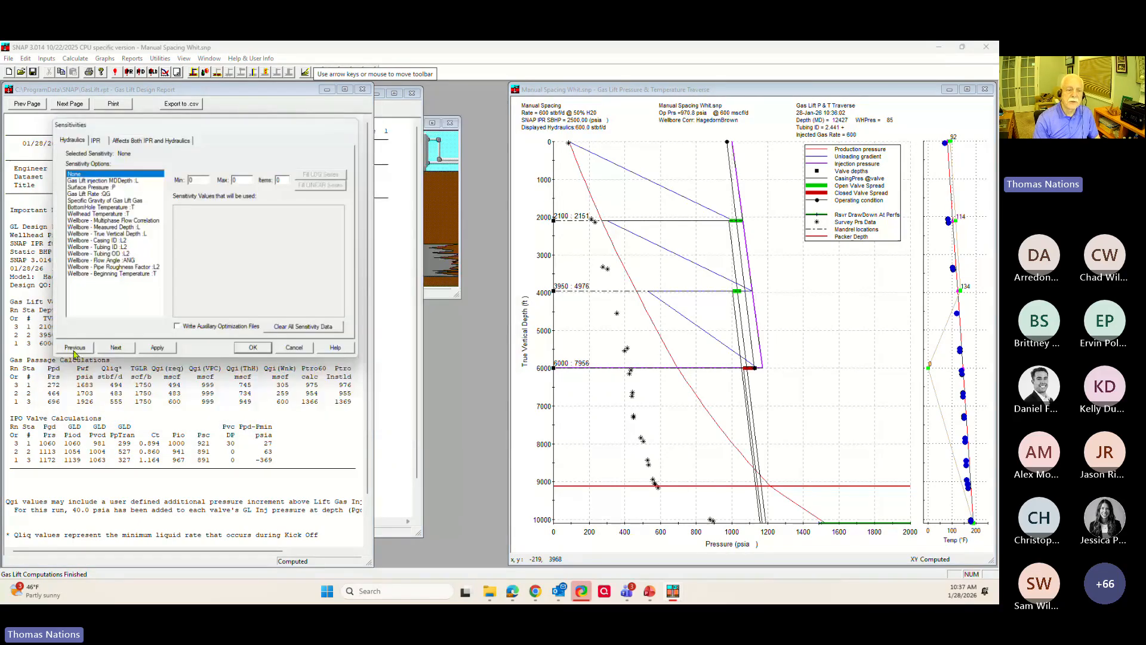
left_click(74, 350)
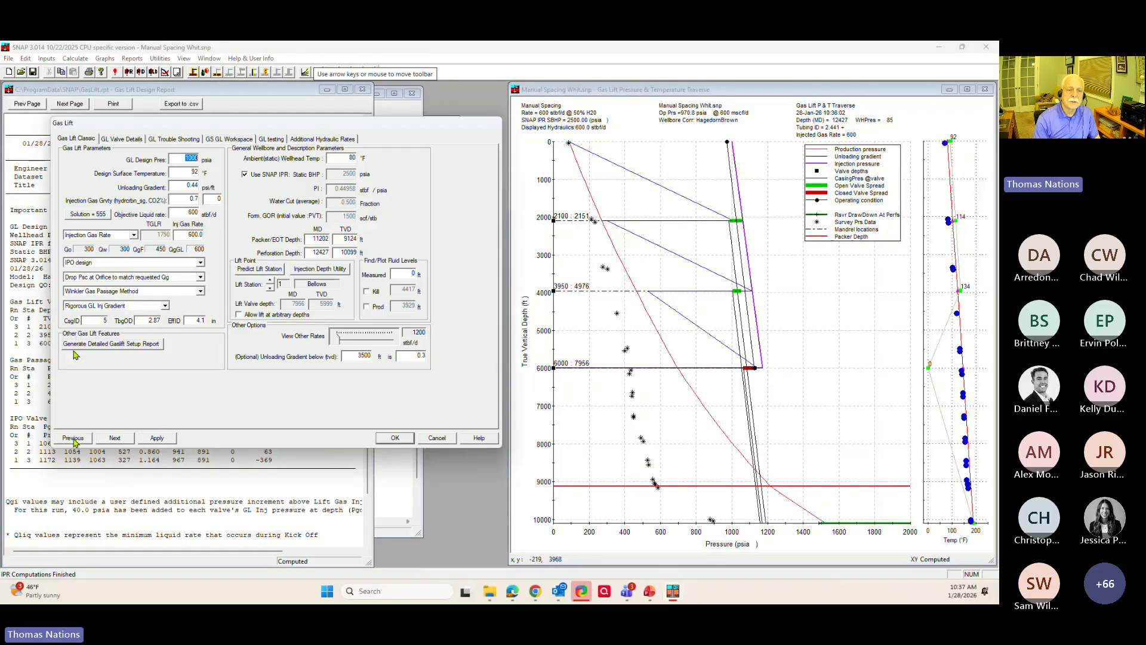
left_click(126, 141)
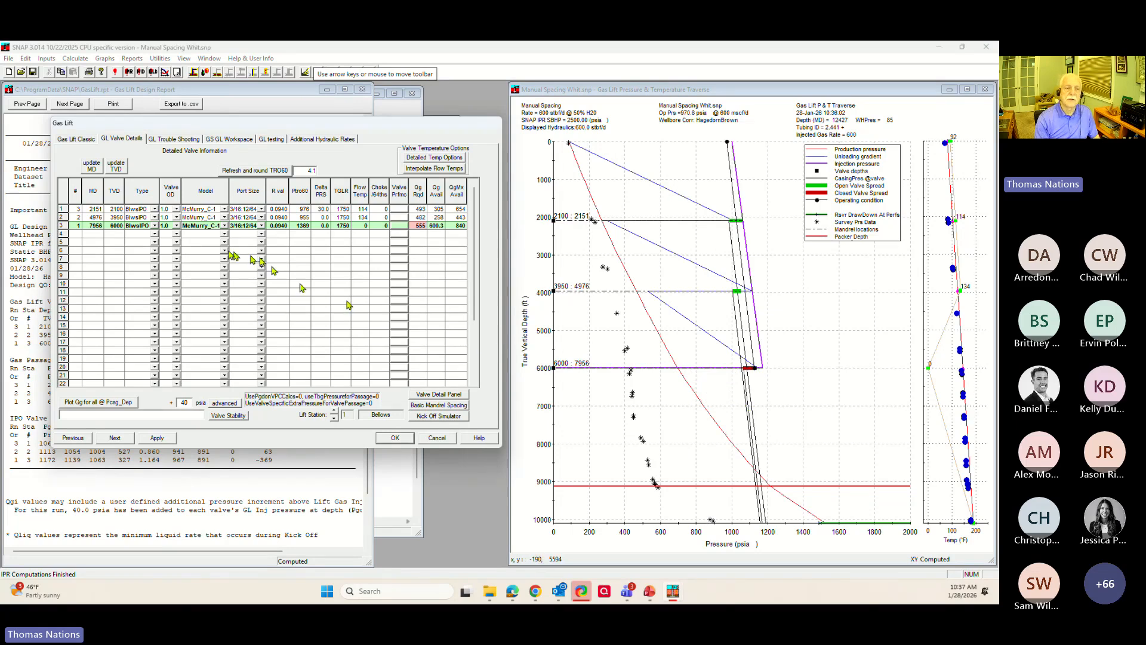
- Add a fourth BlwsIPO valve with 1.0 OD, trying it at 7200 ft TVD before applying it at 7500 ft
left_click(115, 234)
type("7200")
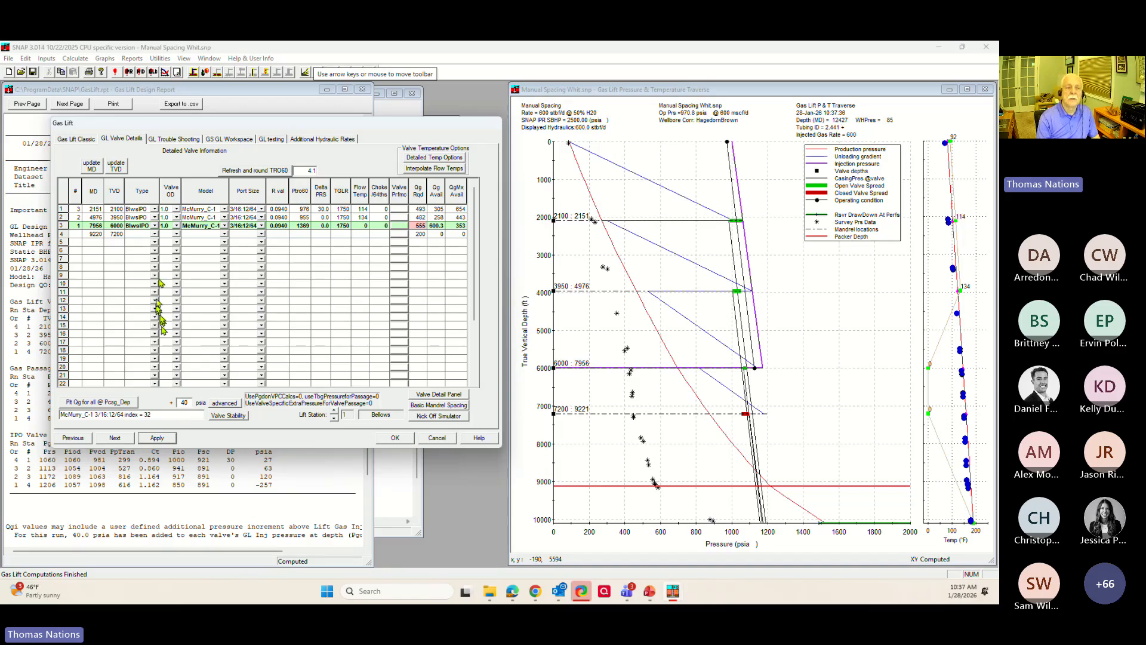
left_click(157, 437)
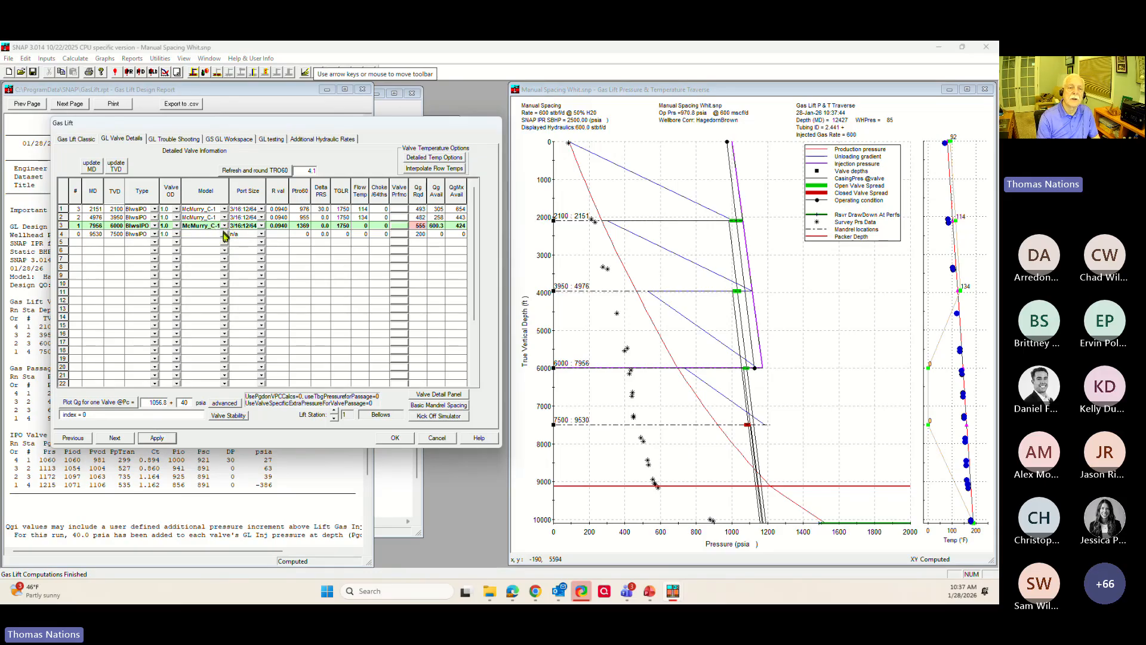
- Set the fourth valve to model McMurry_C-1 with a 3/16:12/64 port, refresh and round its TRO60 pressure and apply
left_click(224, 234)
left_click(215, 266)
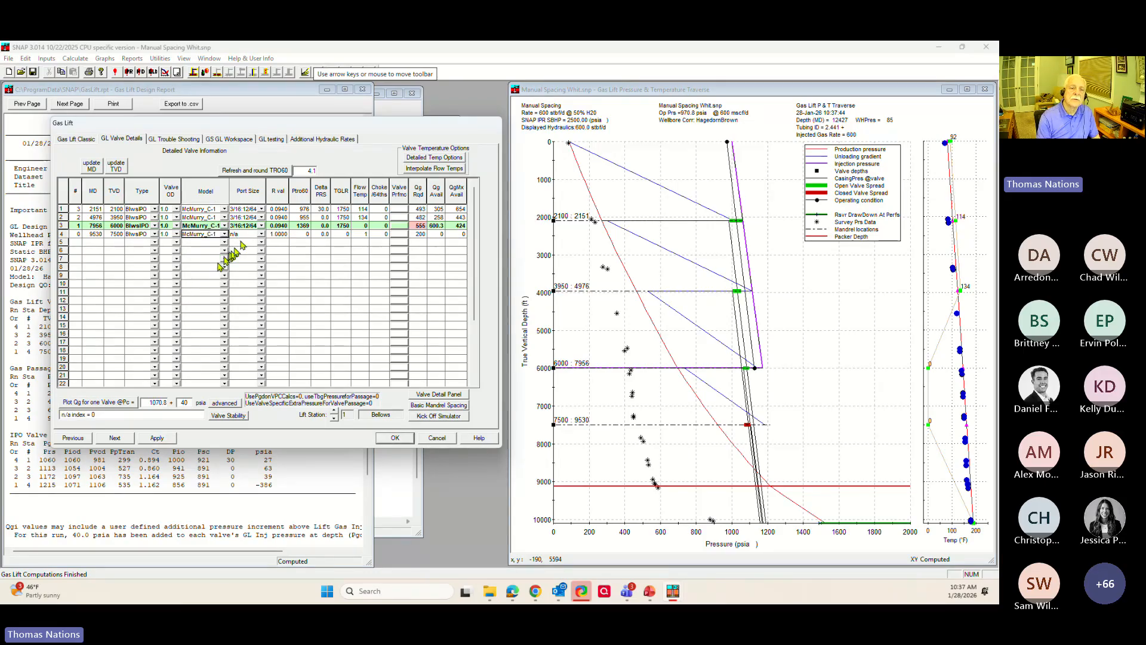
left_click(262, 234)
left_click(246, 251)
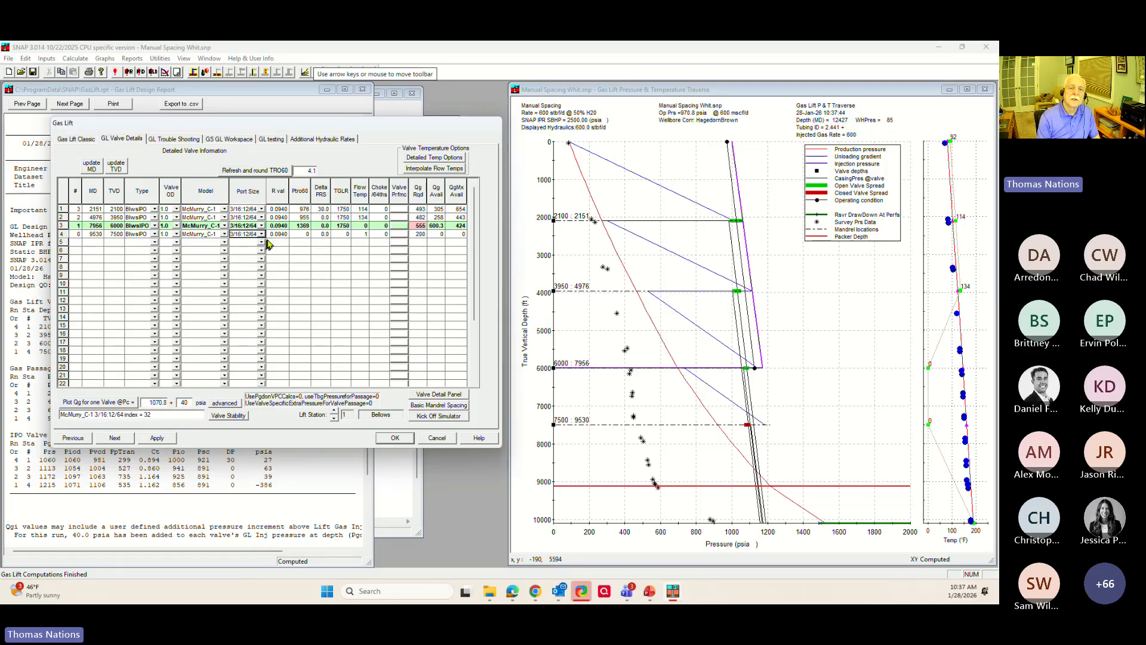
left_click(255, 173)
left_click(159, 439)
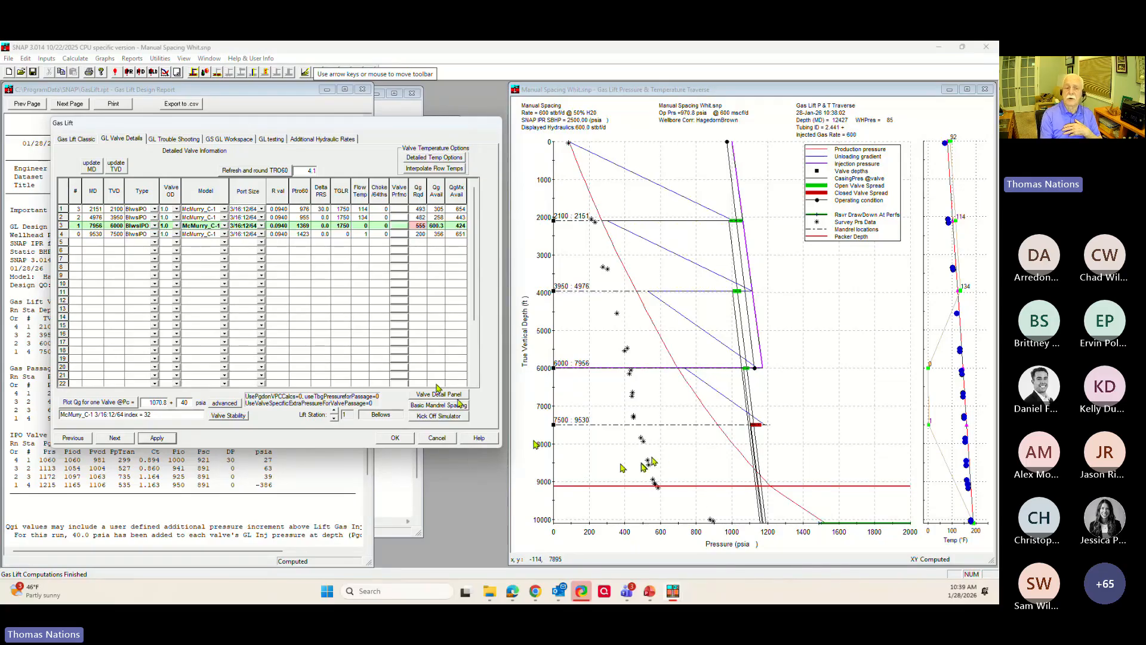
left_click(112, 244)
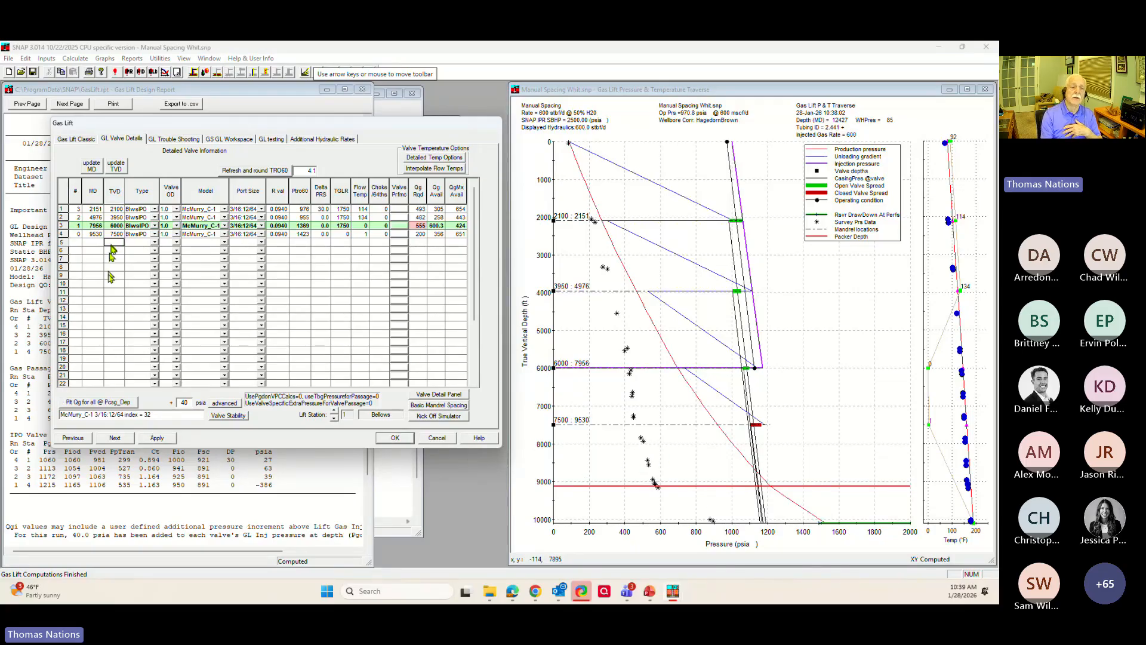
left_click(112, 251)
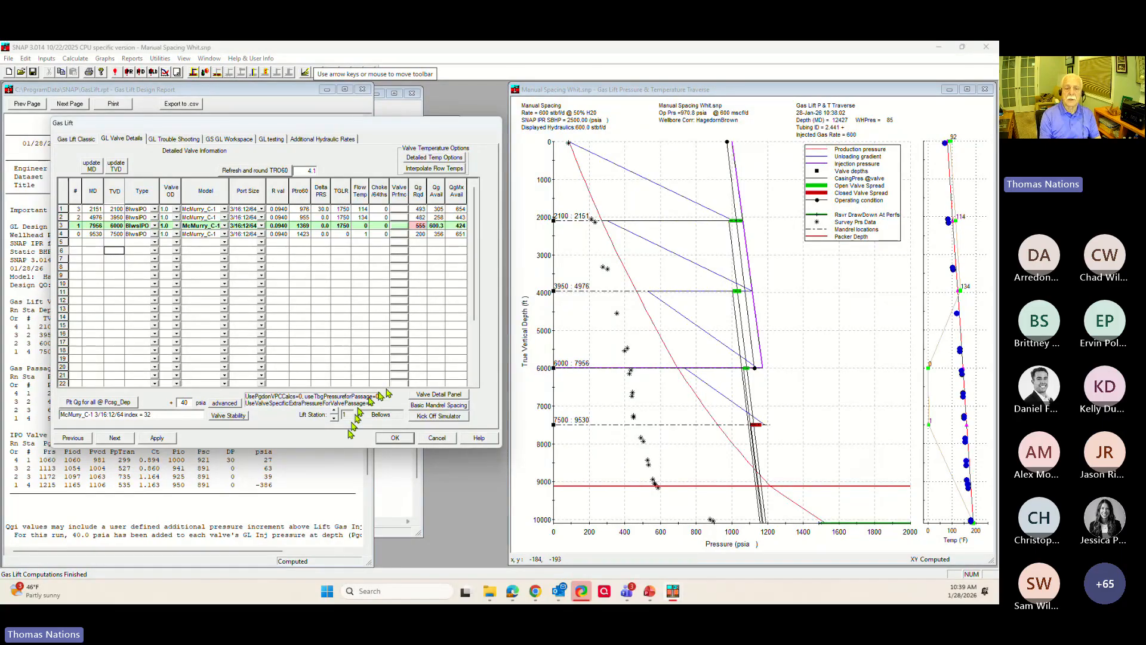
left_click(189, 284)
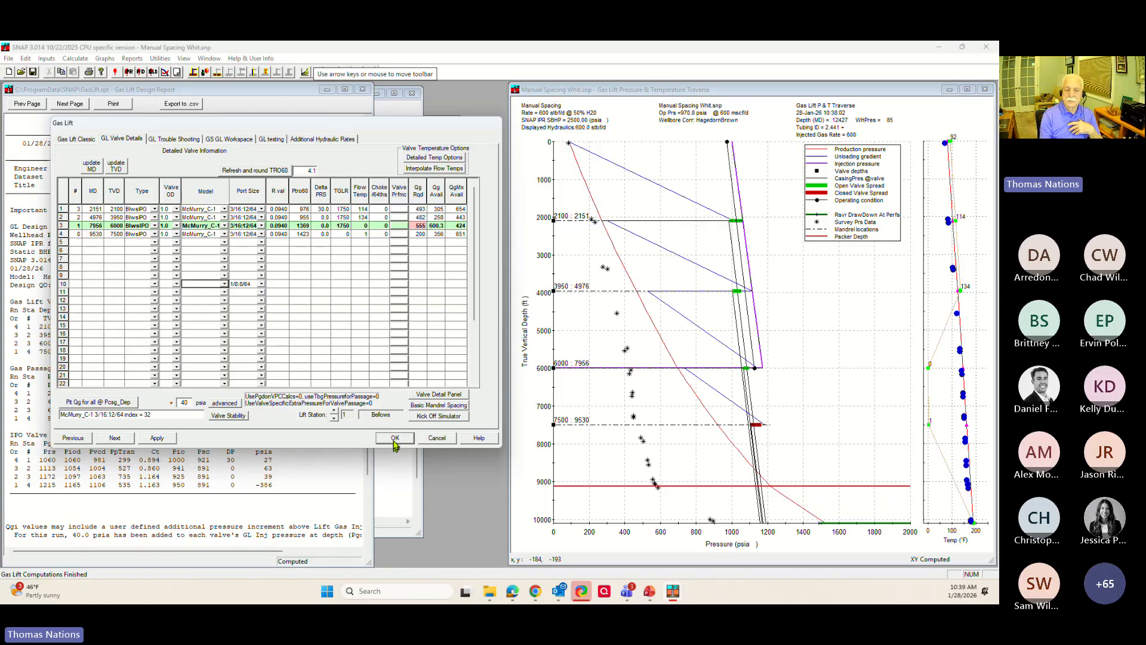
- Open the basic mandrel spacing design and set the maximum lift TVD to 9000 ft and minimum spacing between mandrels to 800 ft TVD
left_click(435, 406)
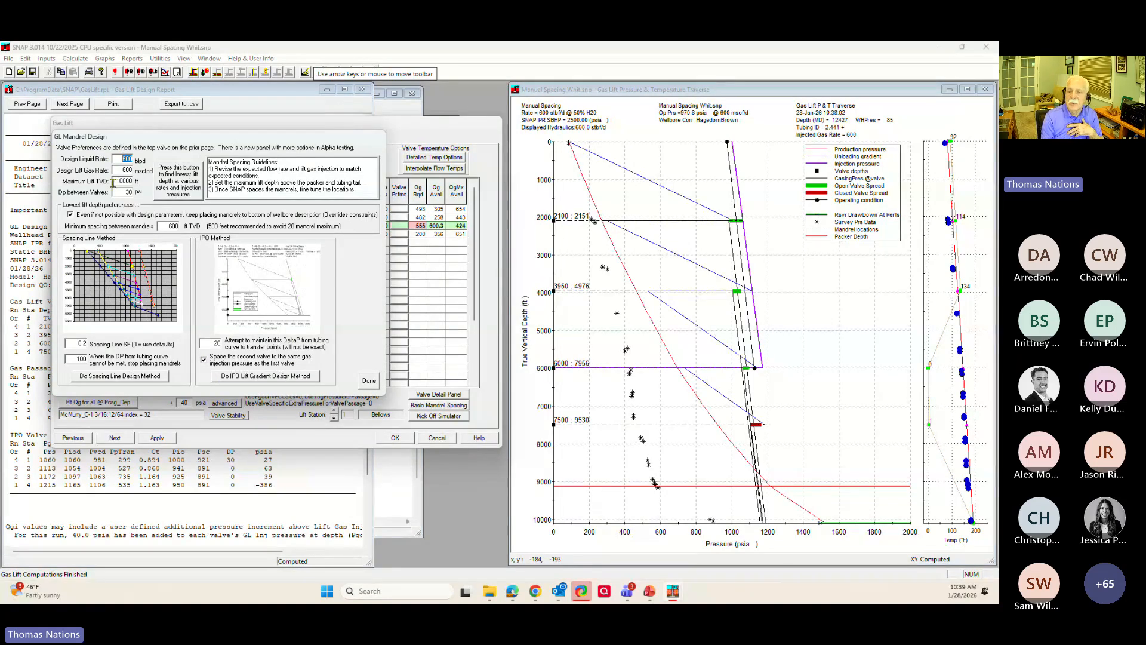
double_click(114, 182)
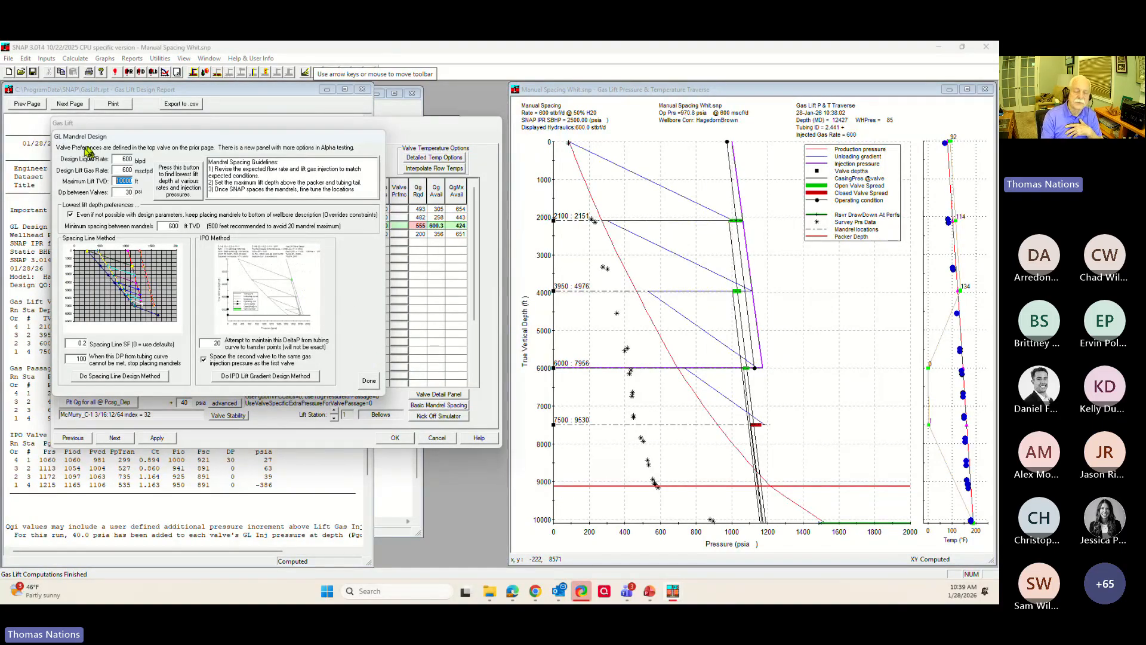
type("9000")
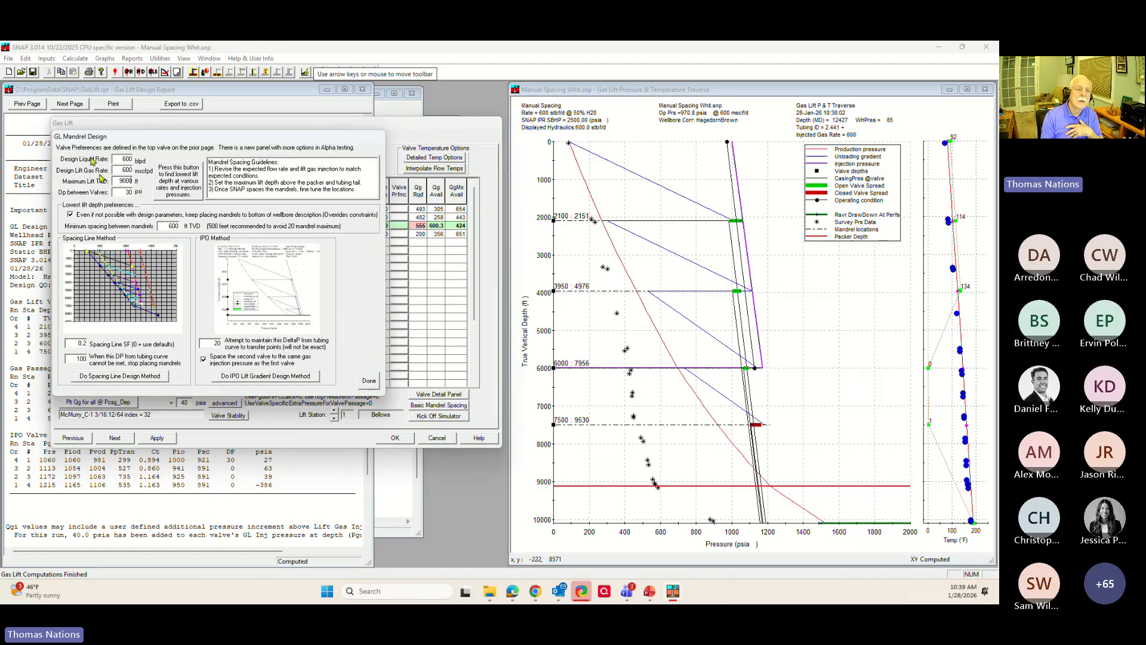
double_click(133, 192)
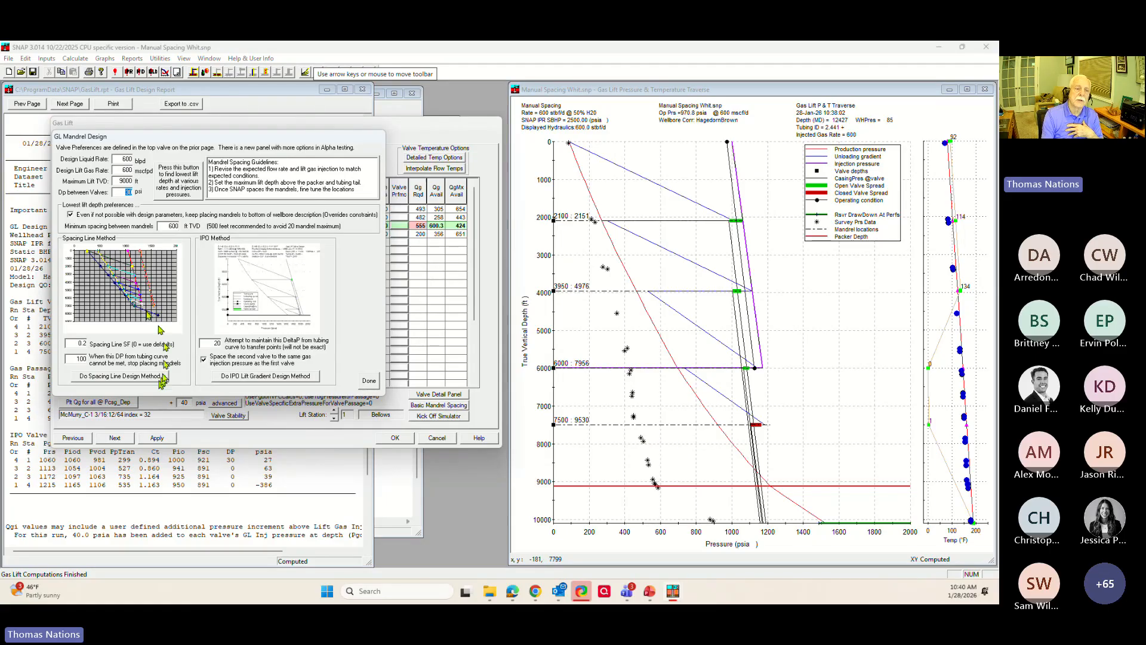
double_click(168, 226)
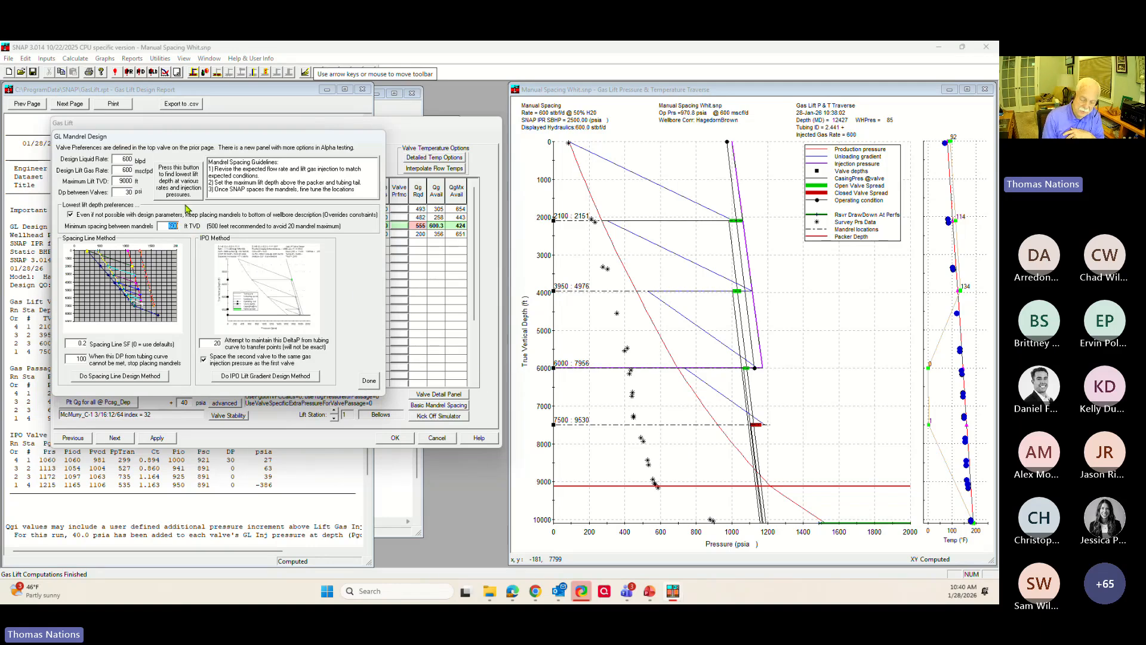
type("8")
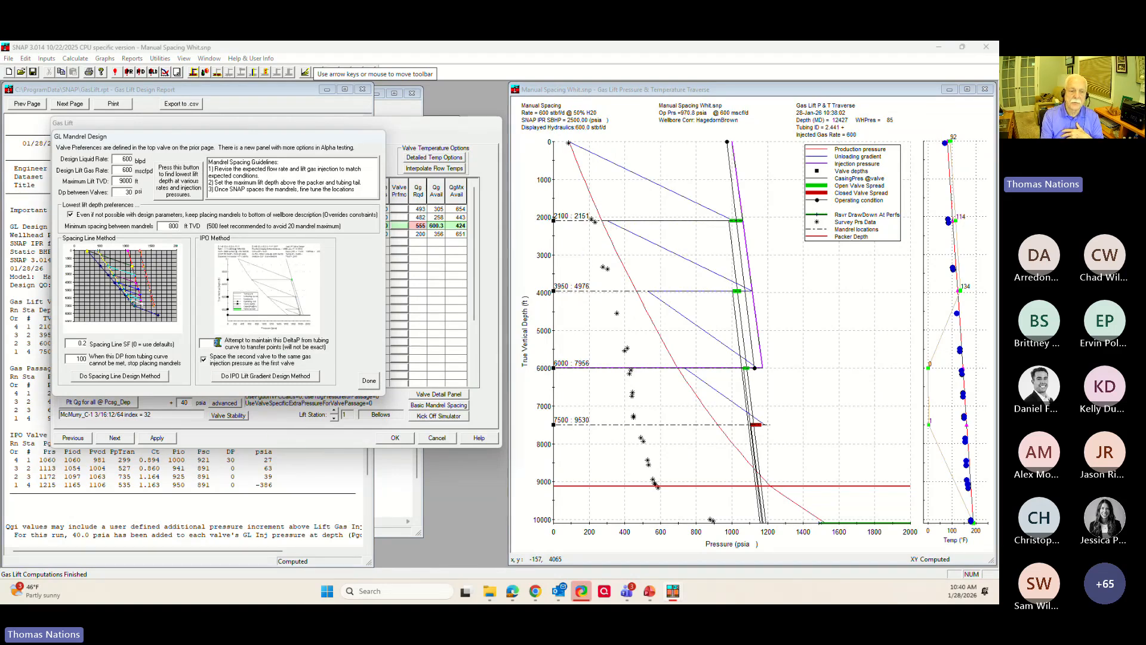
- Keep the second valve spaced at the first valve's injection pressure and run the IPO Lift Gradient Design
left_click(203, 359)
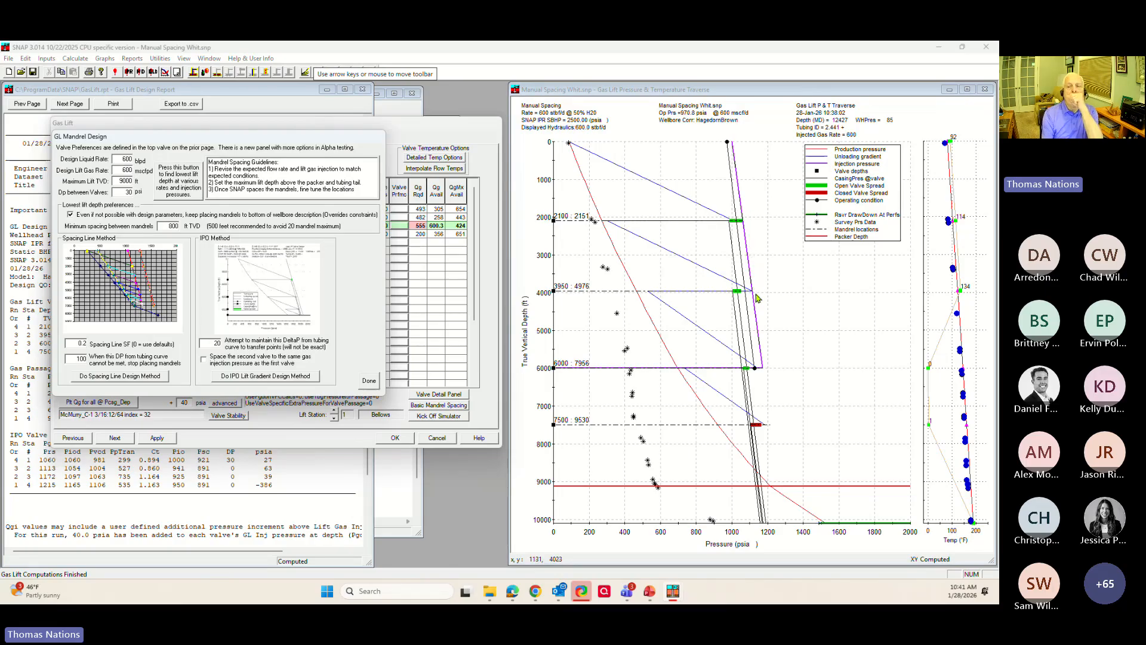
left_click(204, 359)
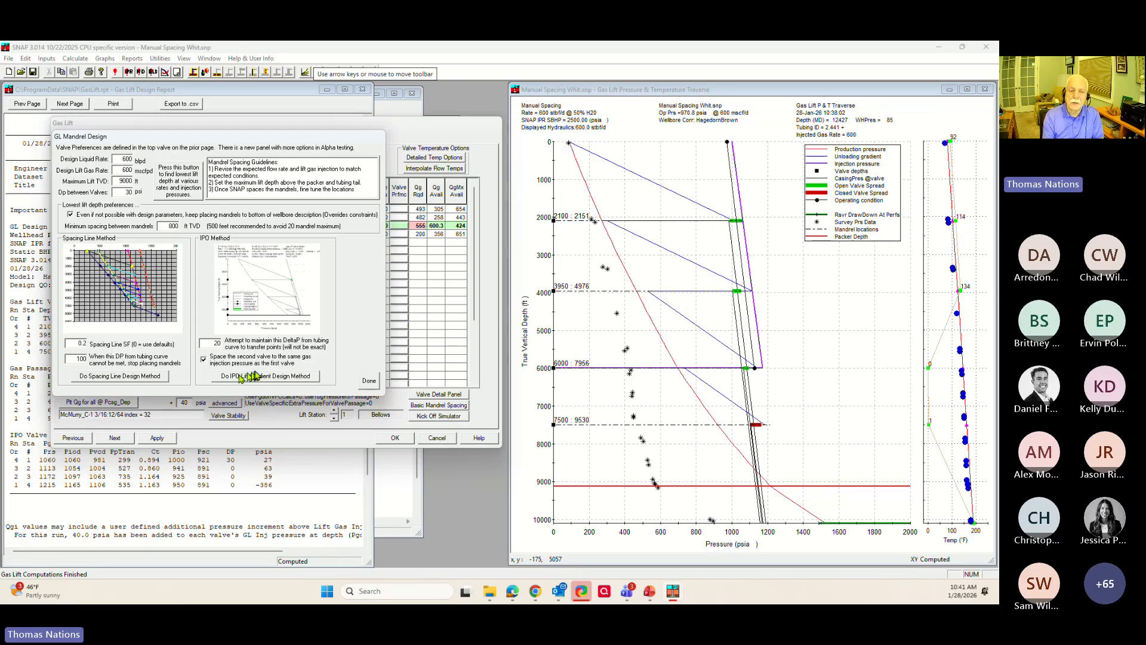
left_click(280, 376)
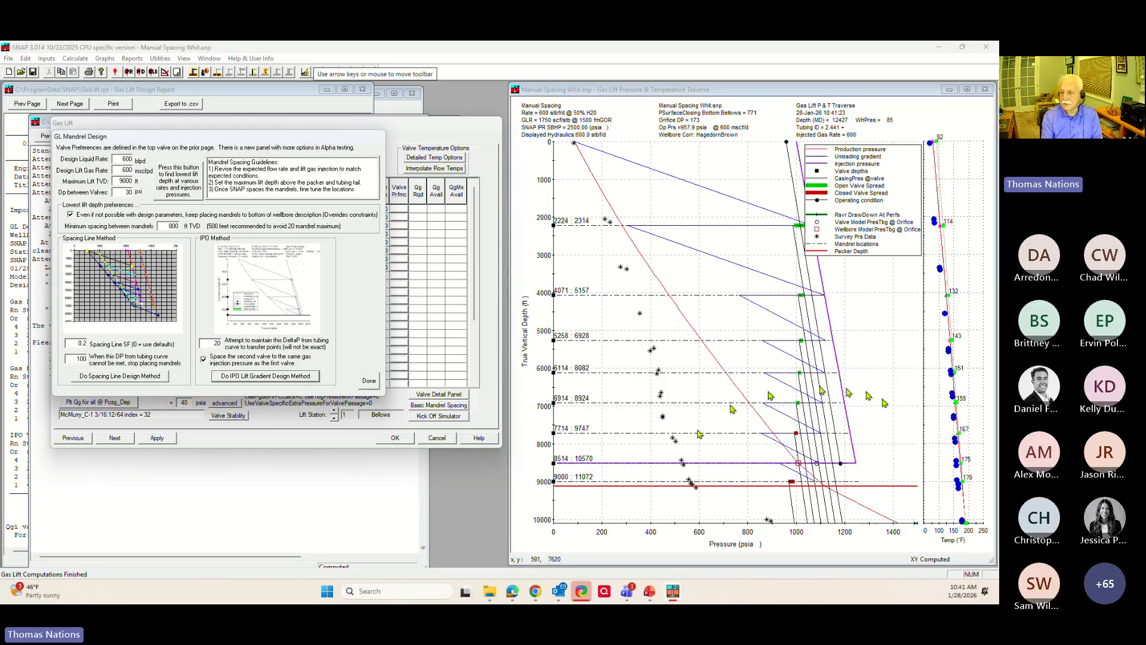
- Set the minimum mandrel spacing to 750 ft TVD, rerun the IPO Lift Gradient Design and finish the mandrel design
double_click(170, 225)
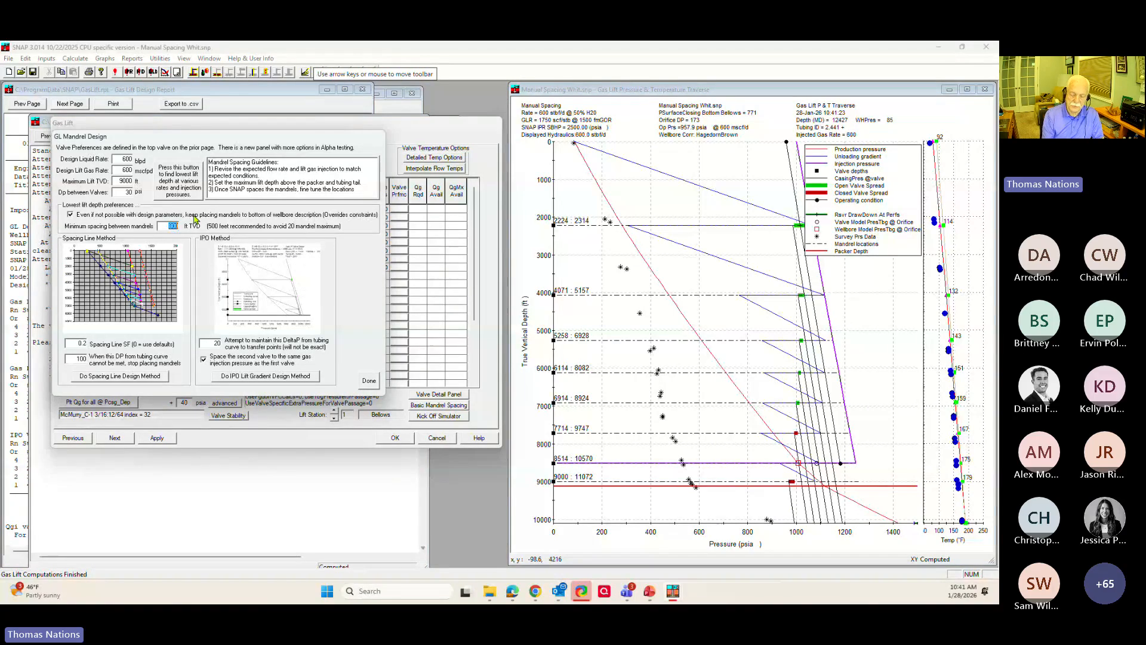
type("750")
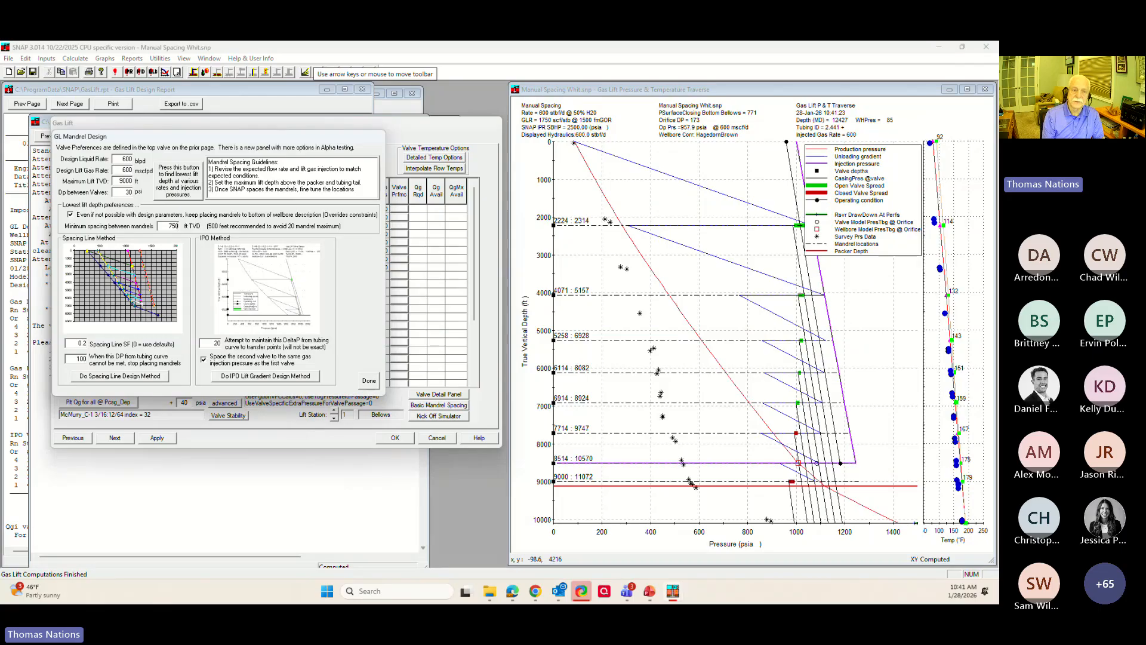
left_click(304, 380)
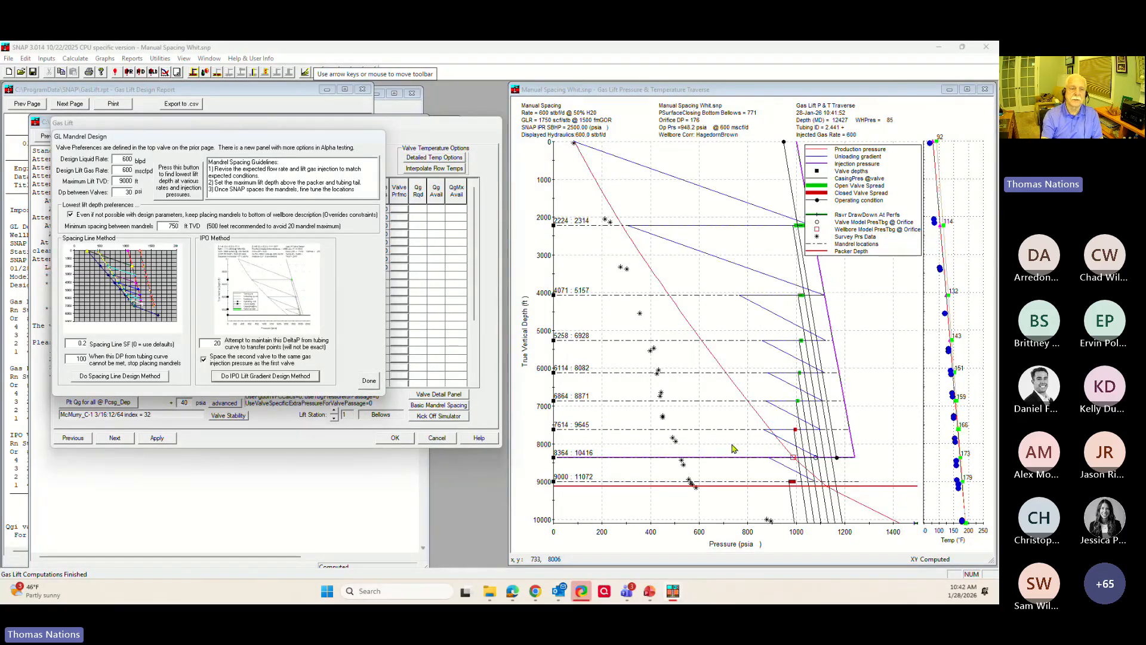
left_click(368, 382)
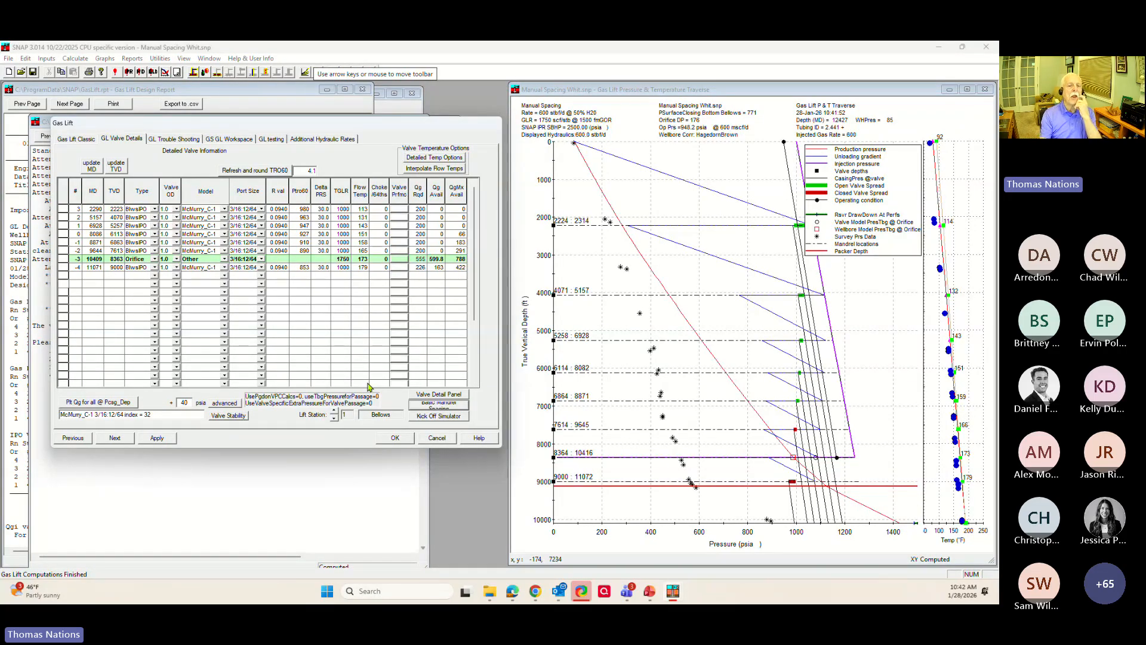
left_click(25, 59)
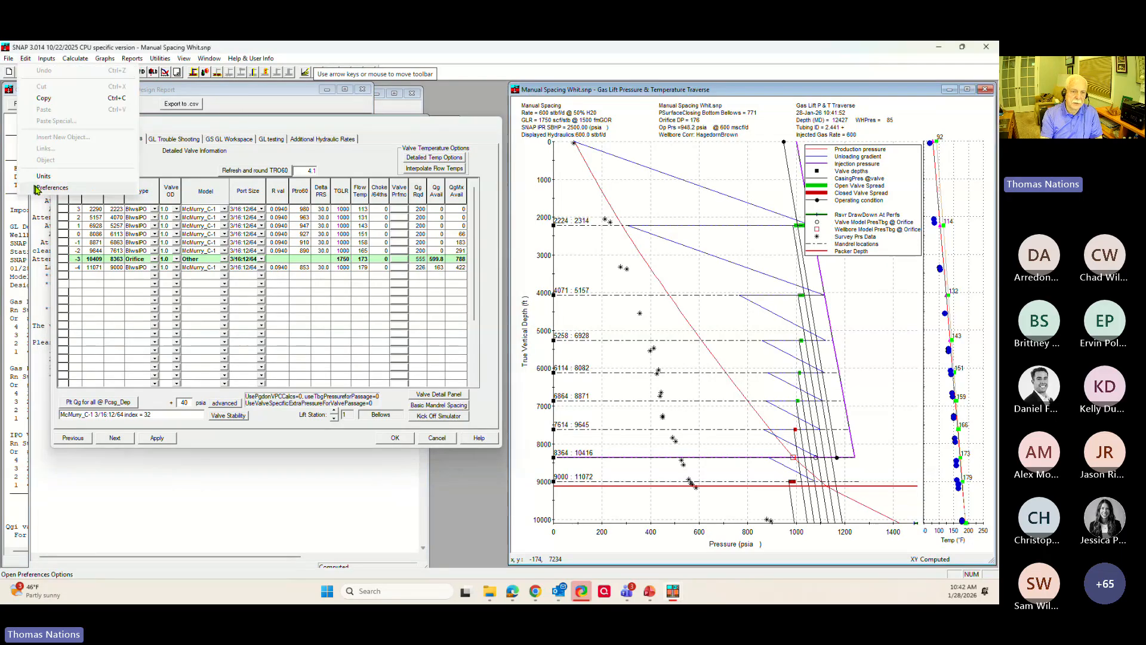
left_click(45, 191)
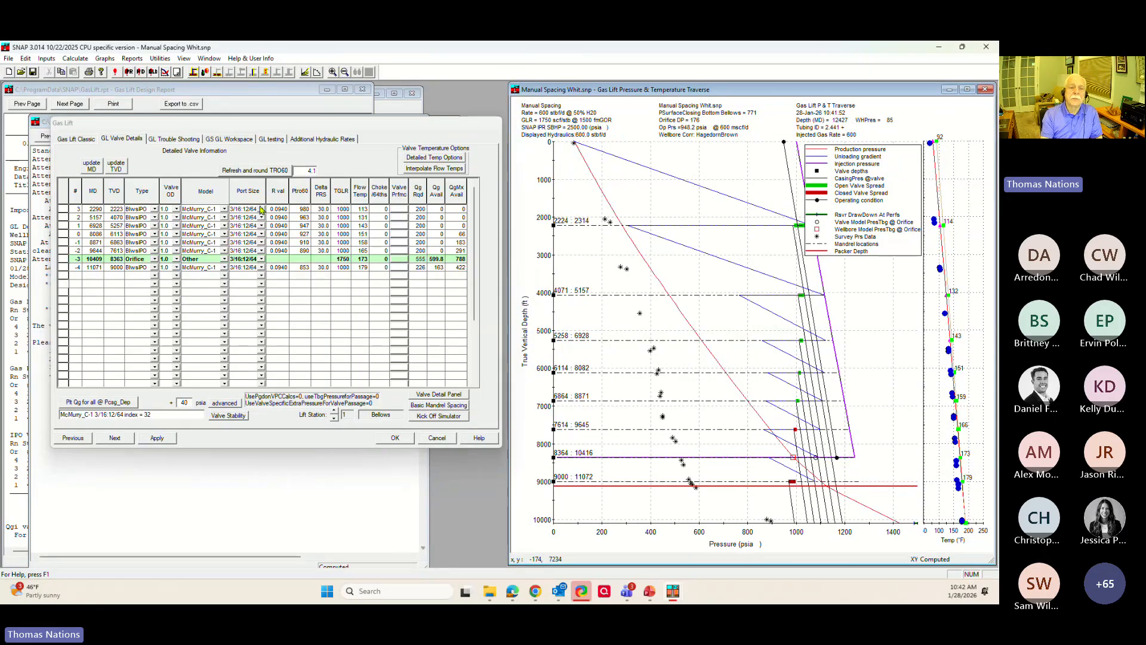
left_click(62, 259)
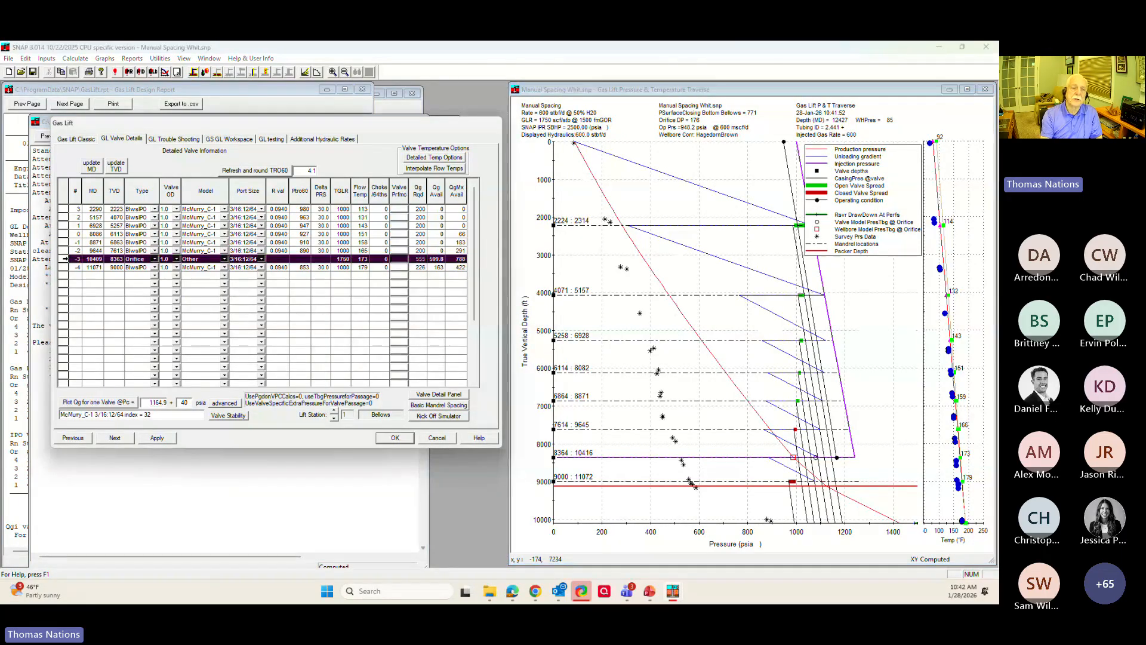
left_click(169, 333)
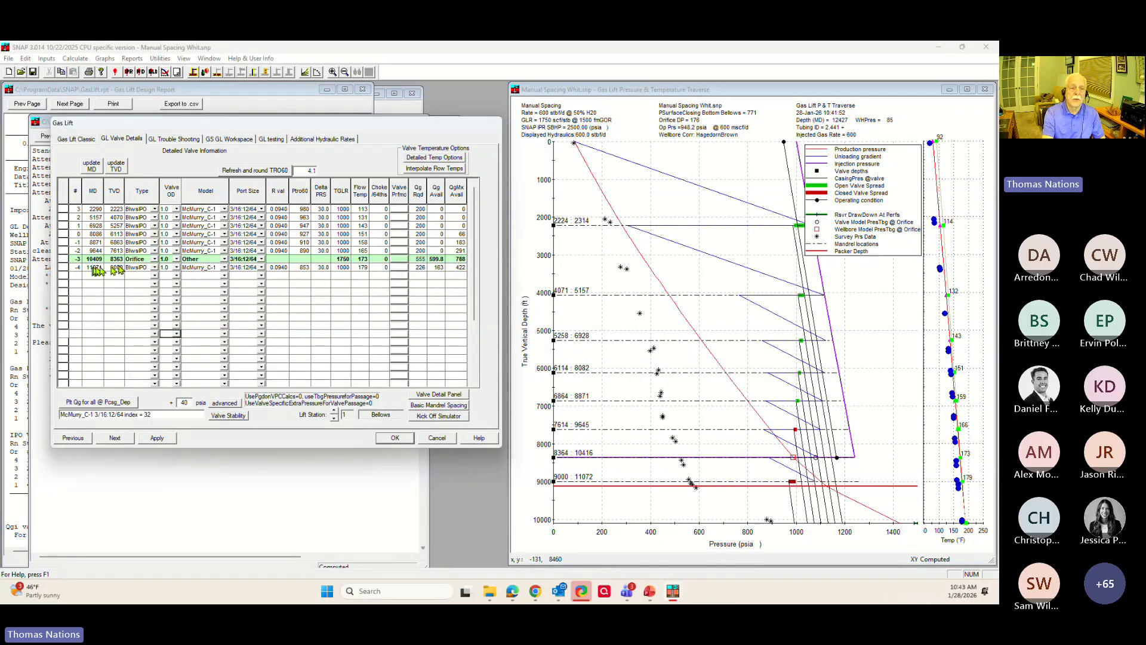
- Change the orifice at 8363 ft TVD to a BlwsIPO valve with model McMurry_C-1
left_click(154, 260)
left_click(143, 271)
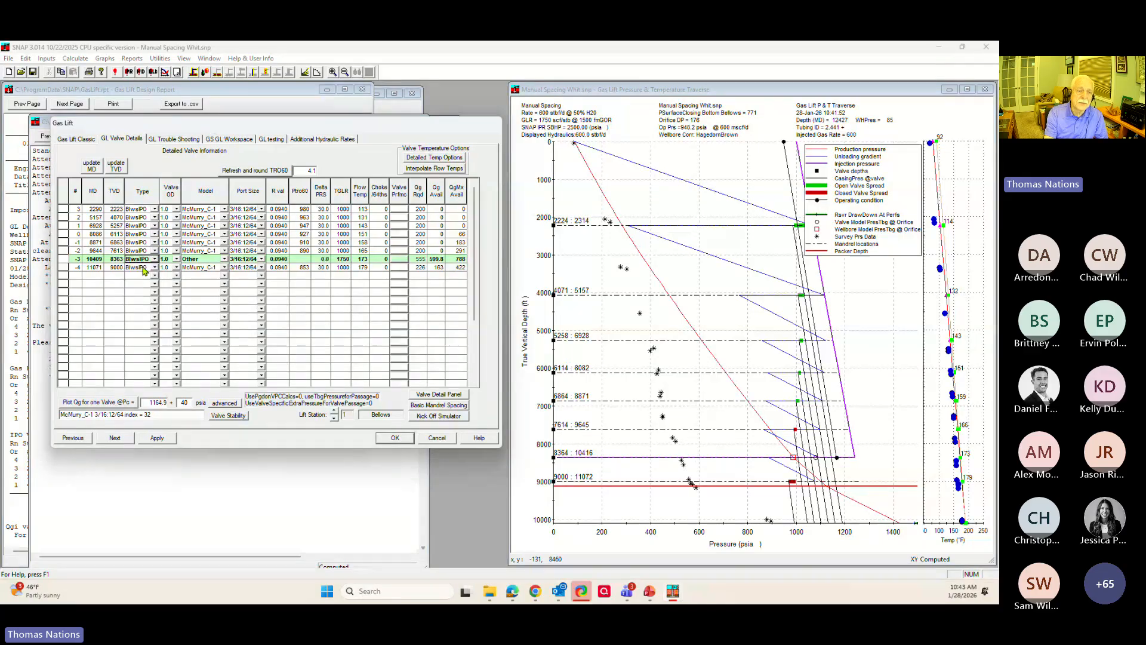
left_click(224, 260)
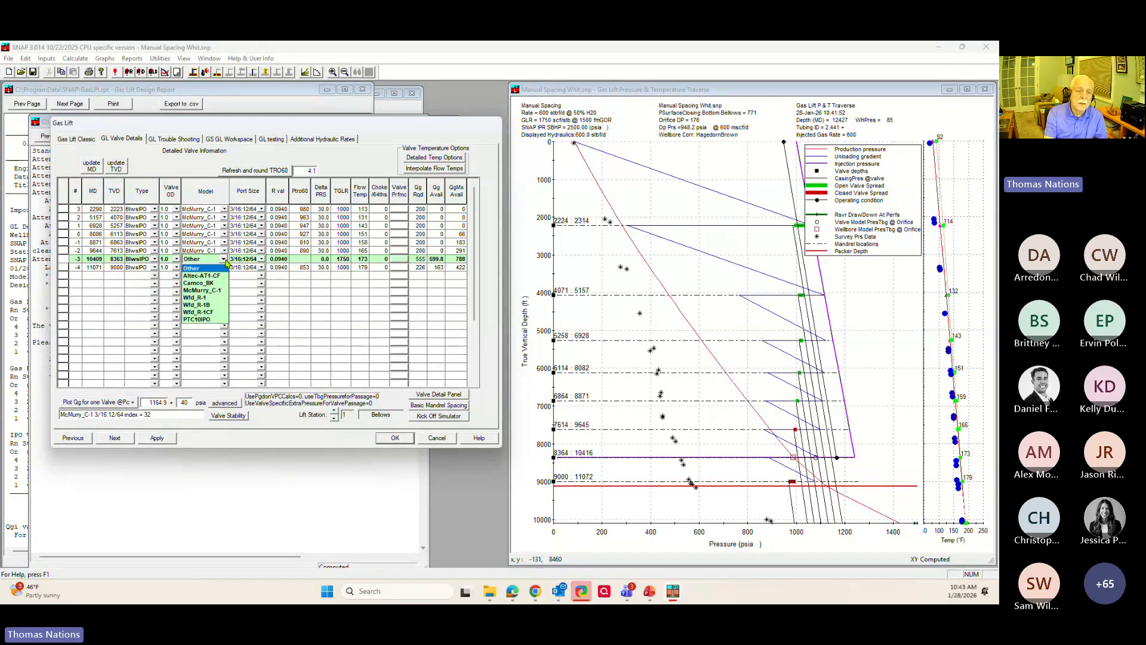
left_click(210, 290)
- Change the bottom valve at 9000 ft TVD to an Orifice with model Altec_AT1-O
left_click(150, 269)
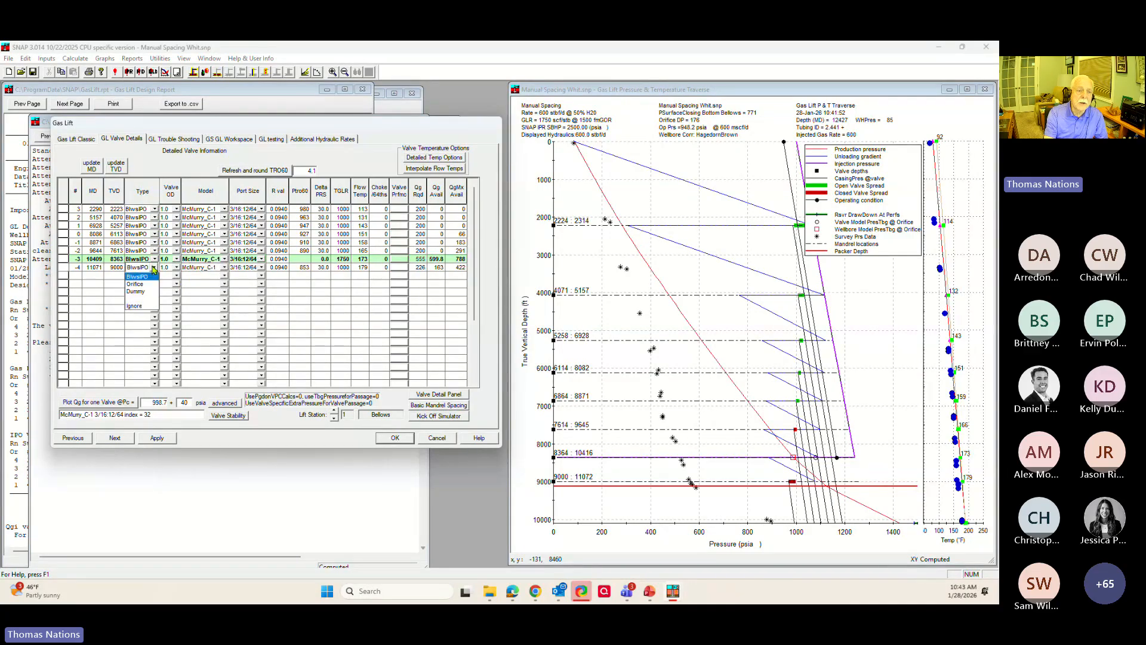
left_click(143, 287)
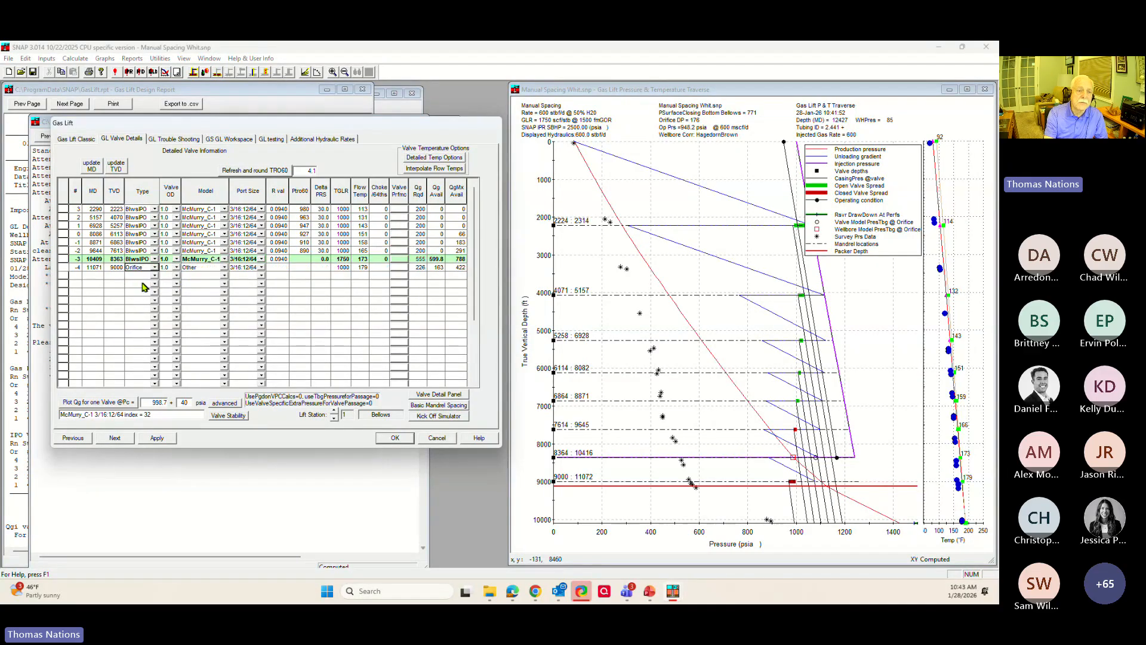
left_click(224, 268)
left_click(225, 269)
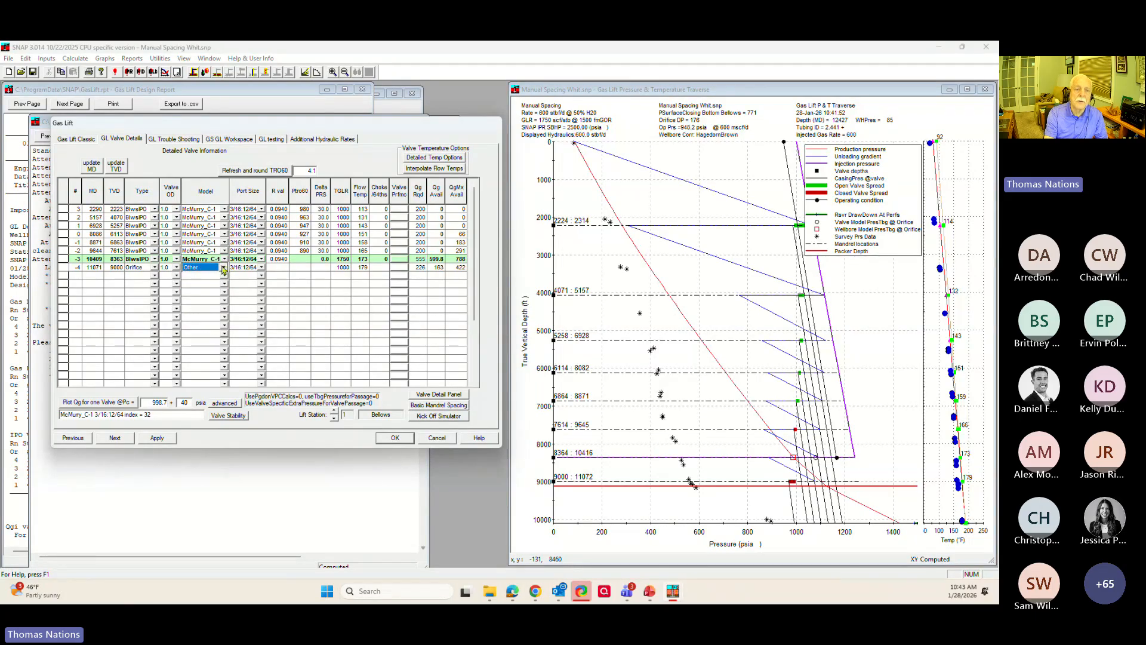
left_click(261, 268)
left_click_drag(263, 288, 260, 324)
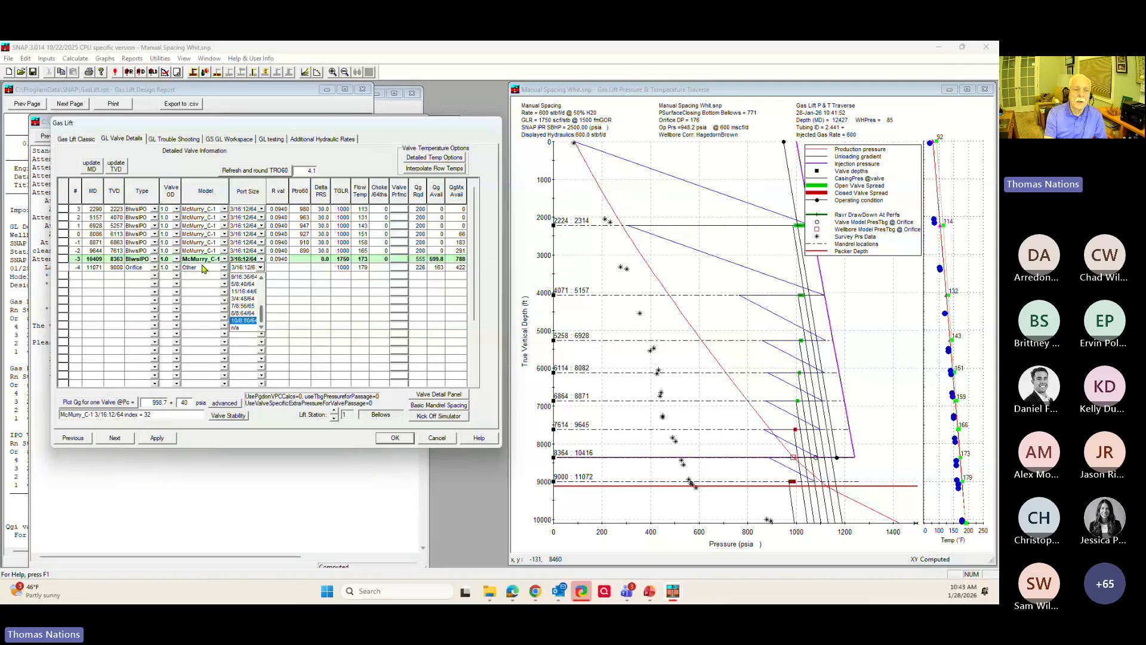
left_click(229, 275)
left_click(224, 267)
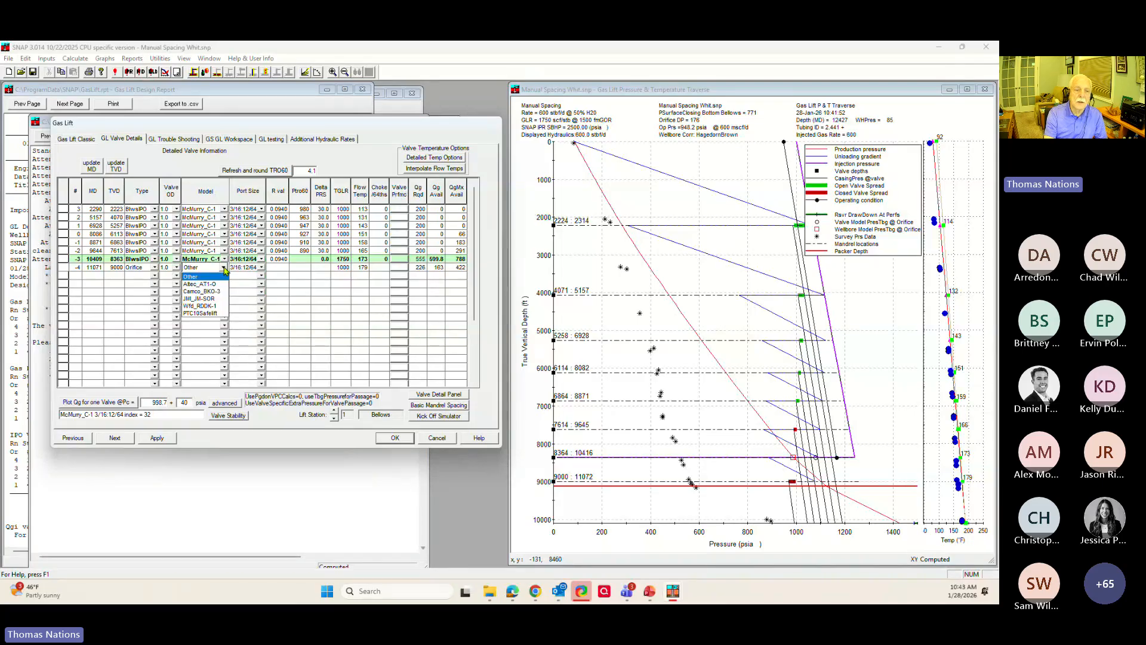
left_click(197, 284)
- Set the 9000 ft orifice's port size to 1/4:16/64 and apply the valve changes
left_click(262, 268)
left_click(262, 269)
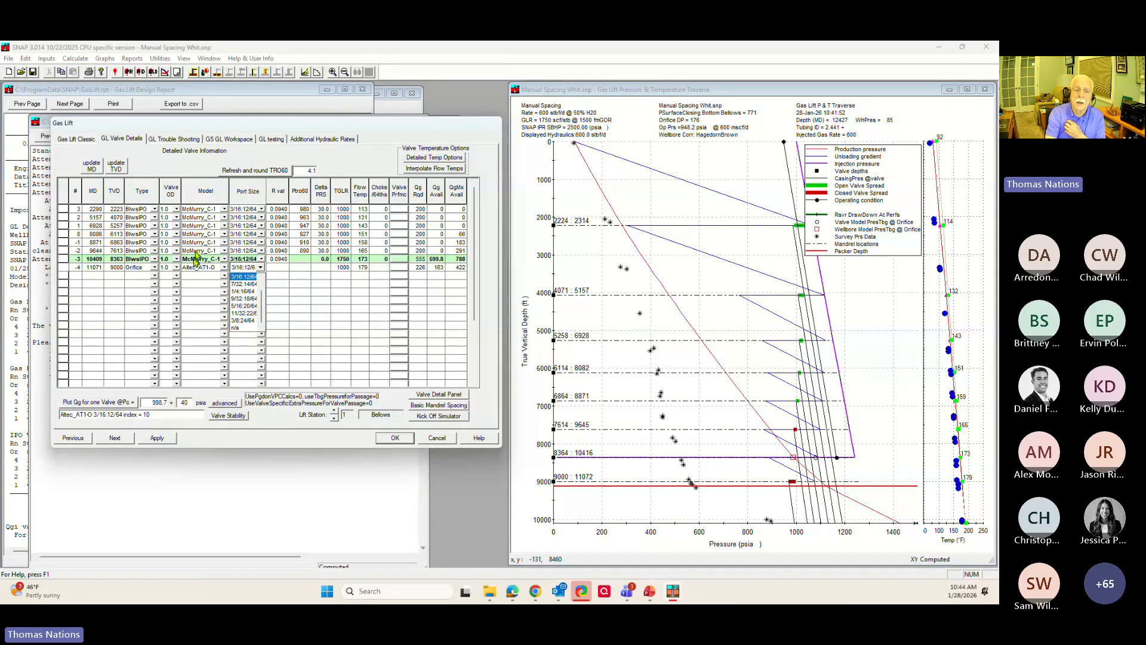
left_click(238, 291)
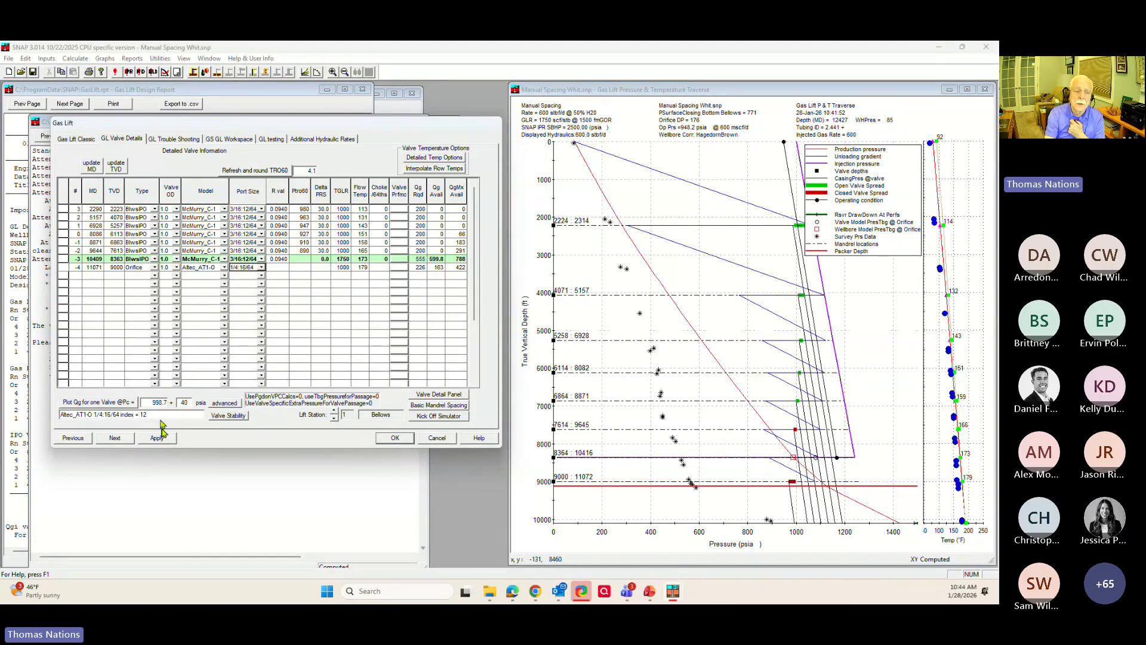
left_click(157, 438)
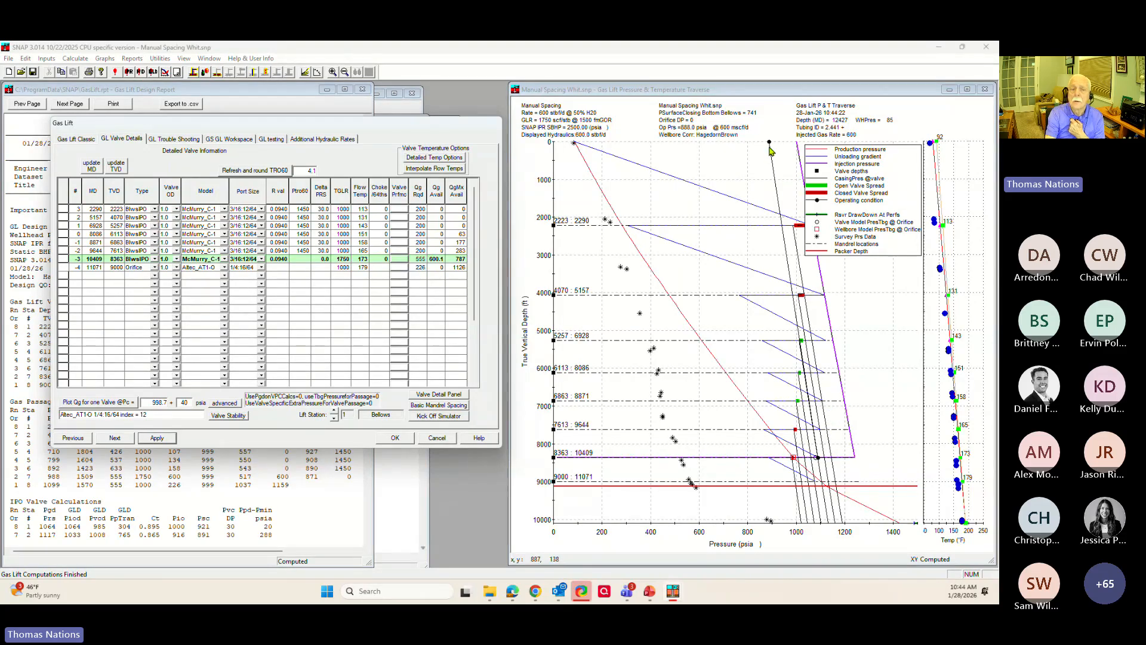
- Try the 3/16:12/64 port on the 9000 ft orifice, return it to 1/4:16/64 and apply again
left_click(261, 269)
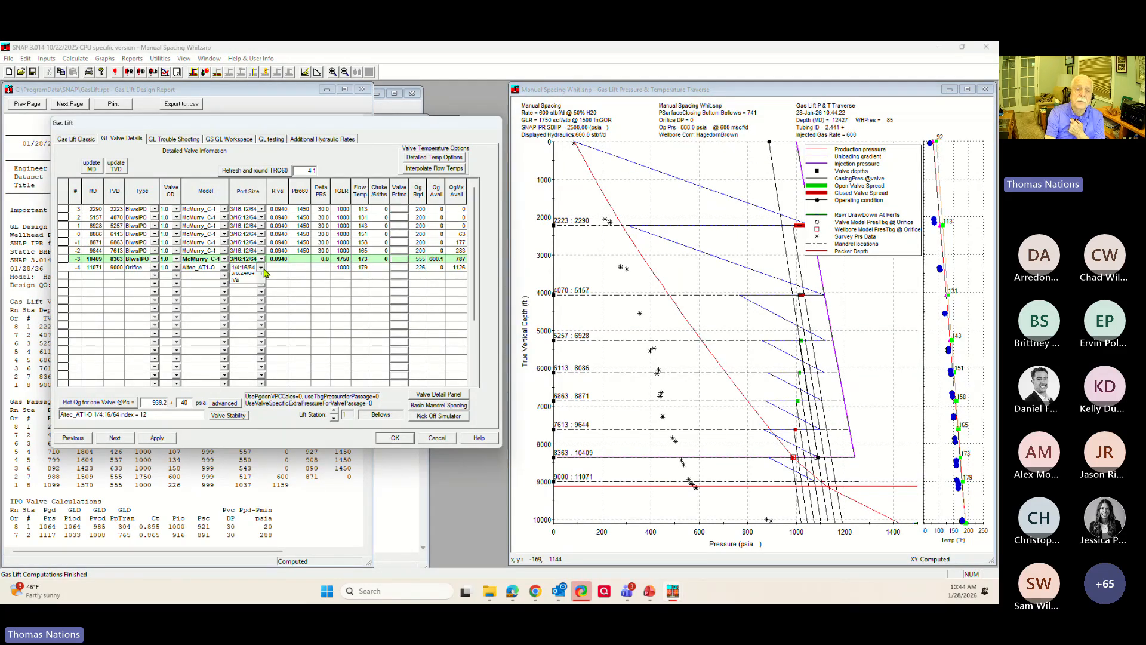
left_click(250, 278)
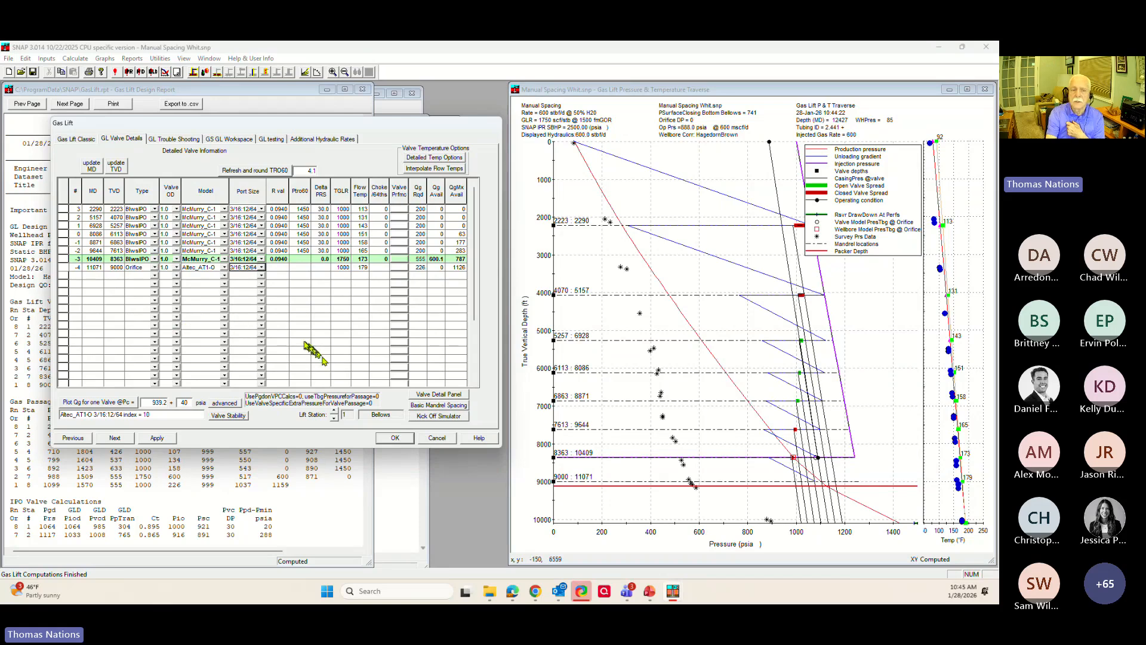
left_click(261, 267)
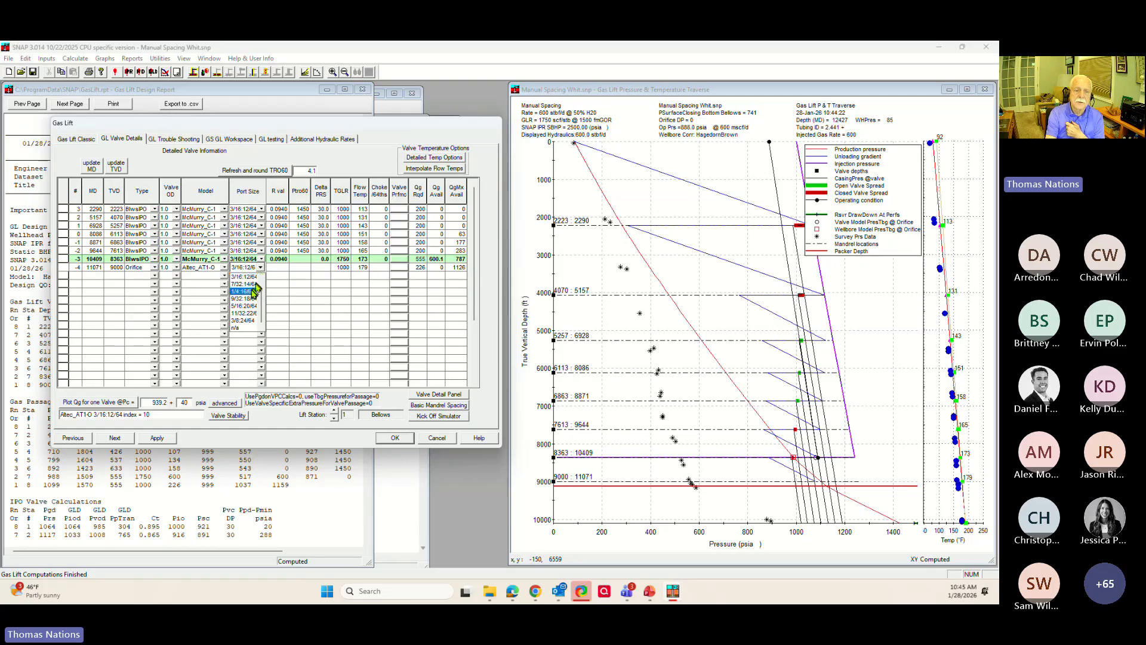
left_click(252, 292)
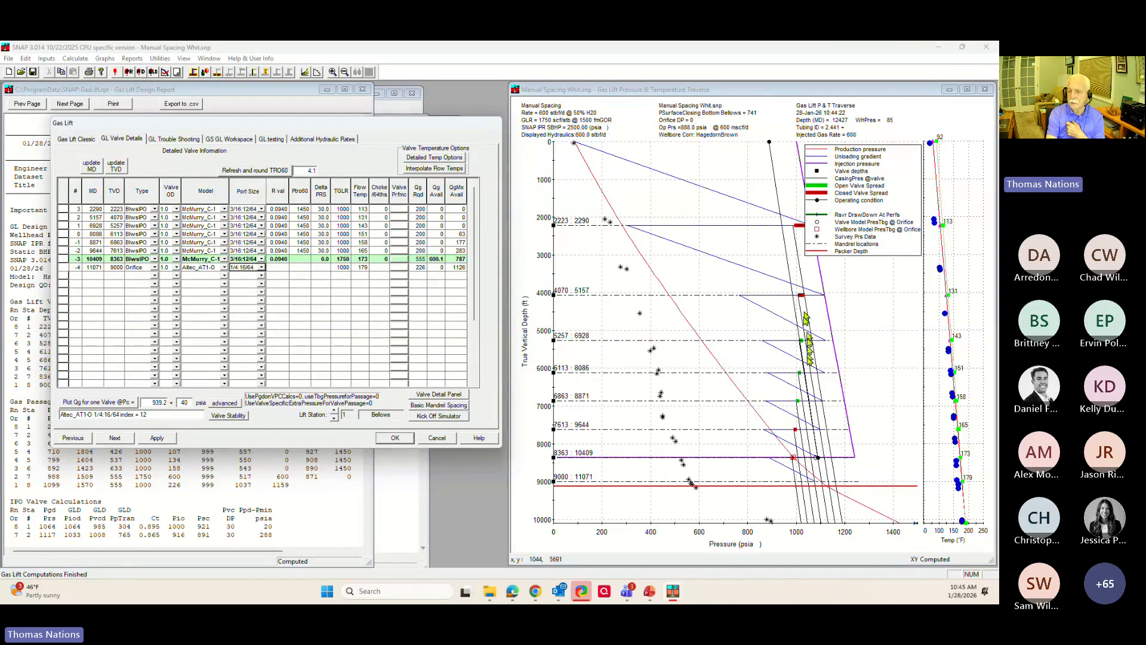
left_click(157, 441)
left_click(157, 439)
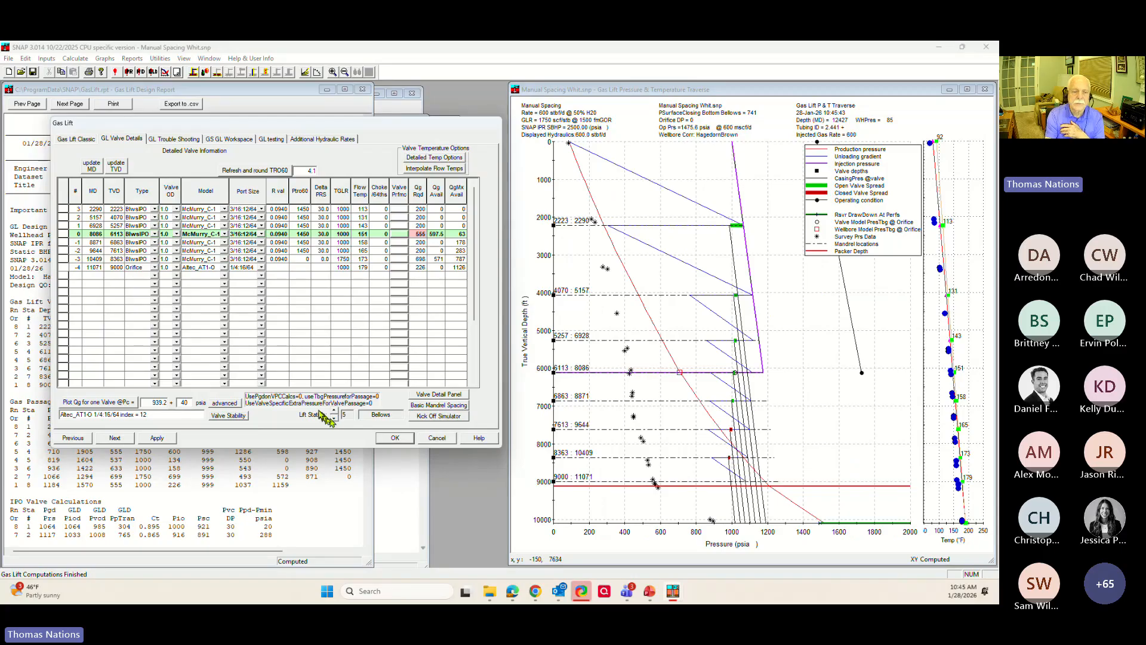
- Try the topmost valve as the lift station, then set the lift station to 1, the 9000 ft orifice
left_click(333, 412)
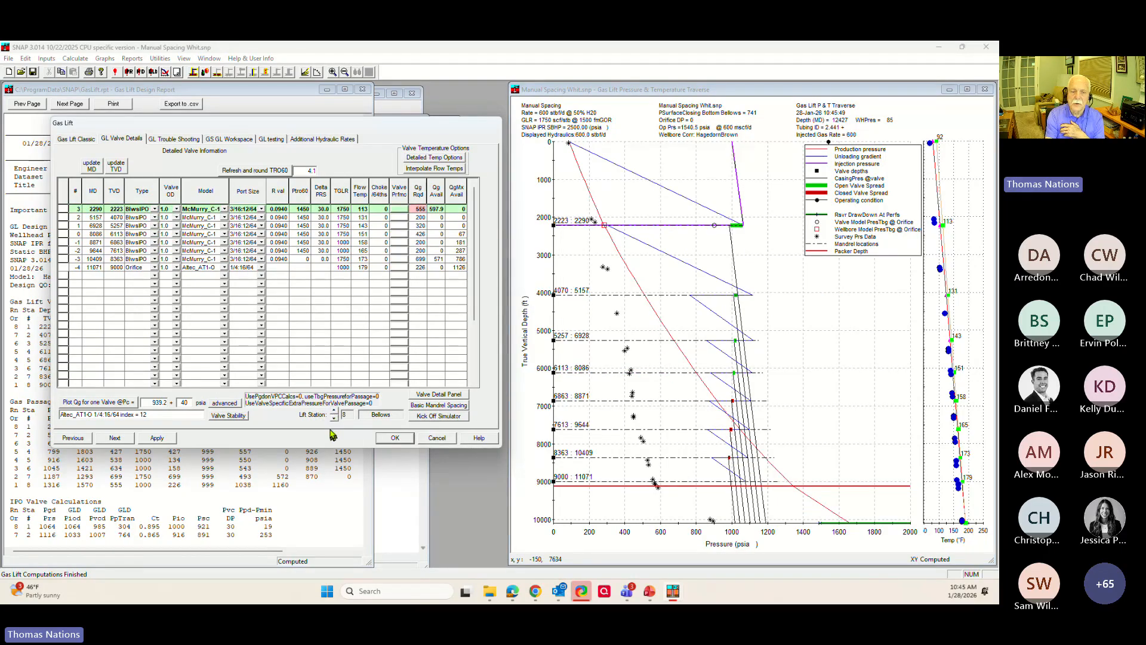
left_click(333, 419)
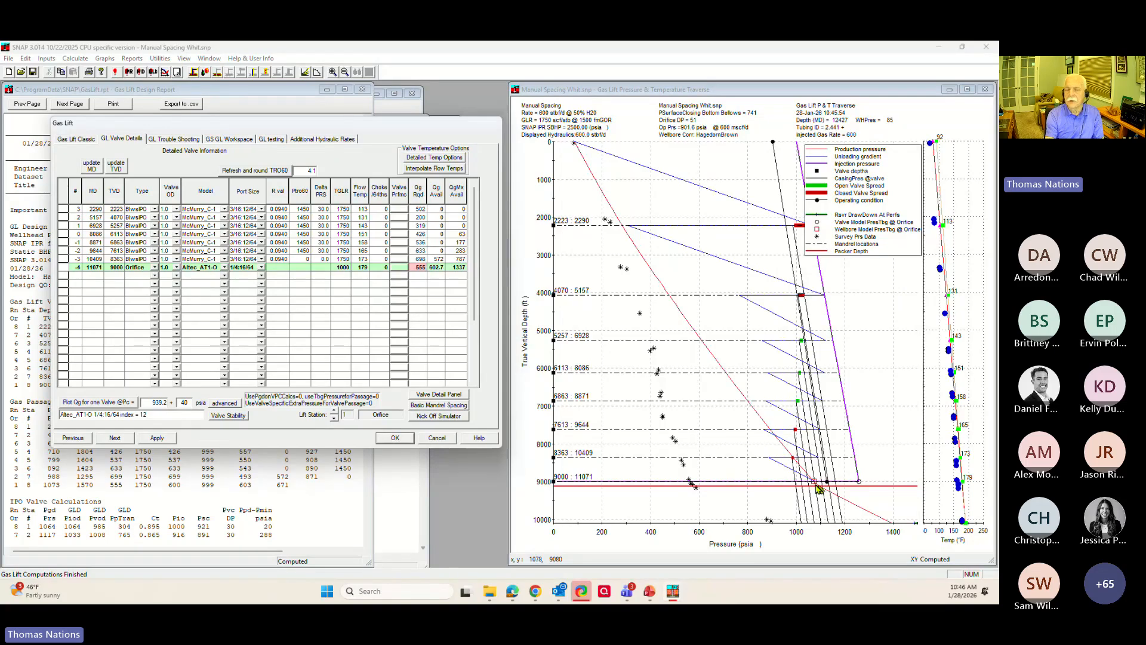
- Try the 3/16:12/64 port on the 9000 ft orifice and check the Orifice DP in the gas lift design report
left_click(261, 268)
left_click(246, 284)
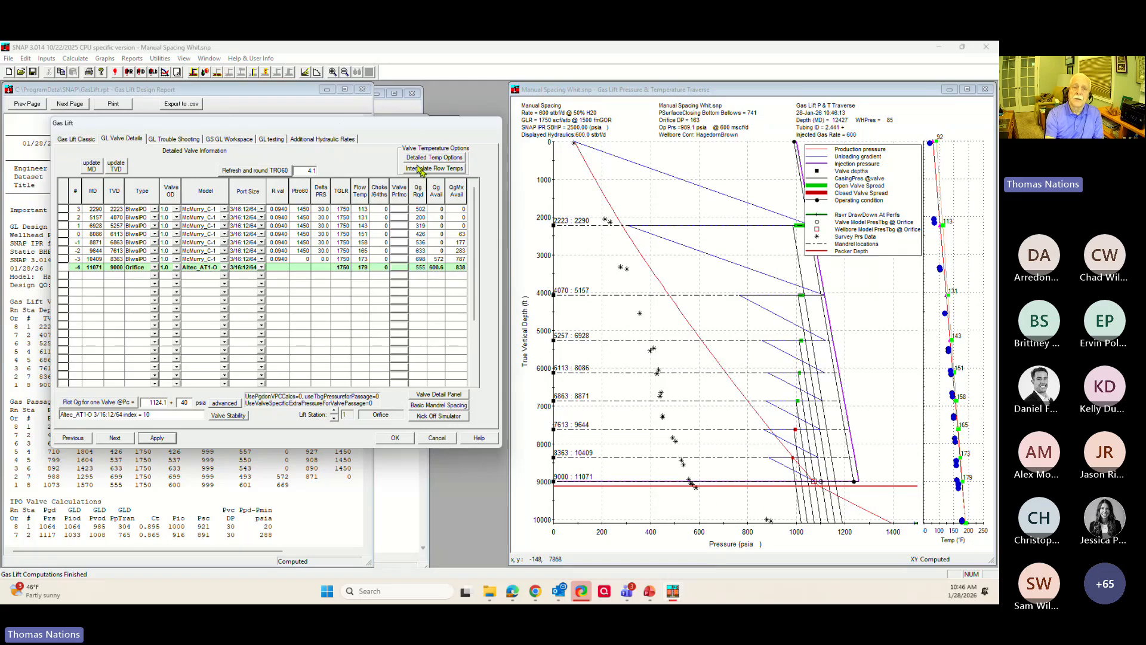
left_click_drag(322, 124, 772, 178)
left_click(267, 260)
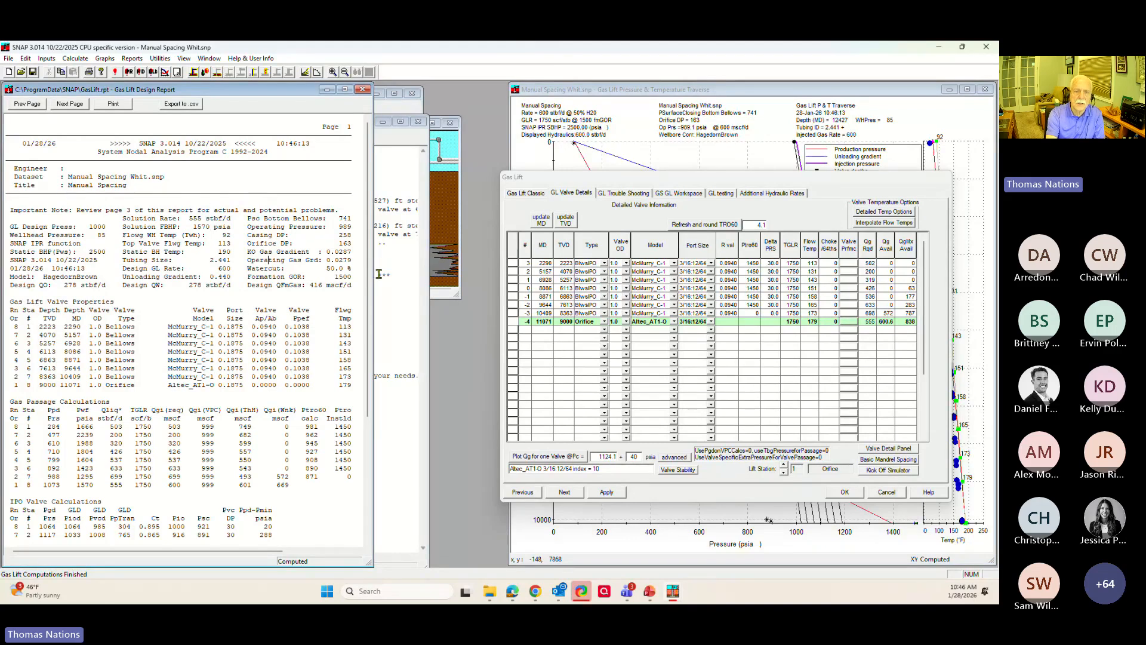
double_click(338, 244)
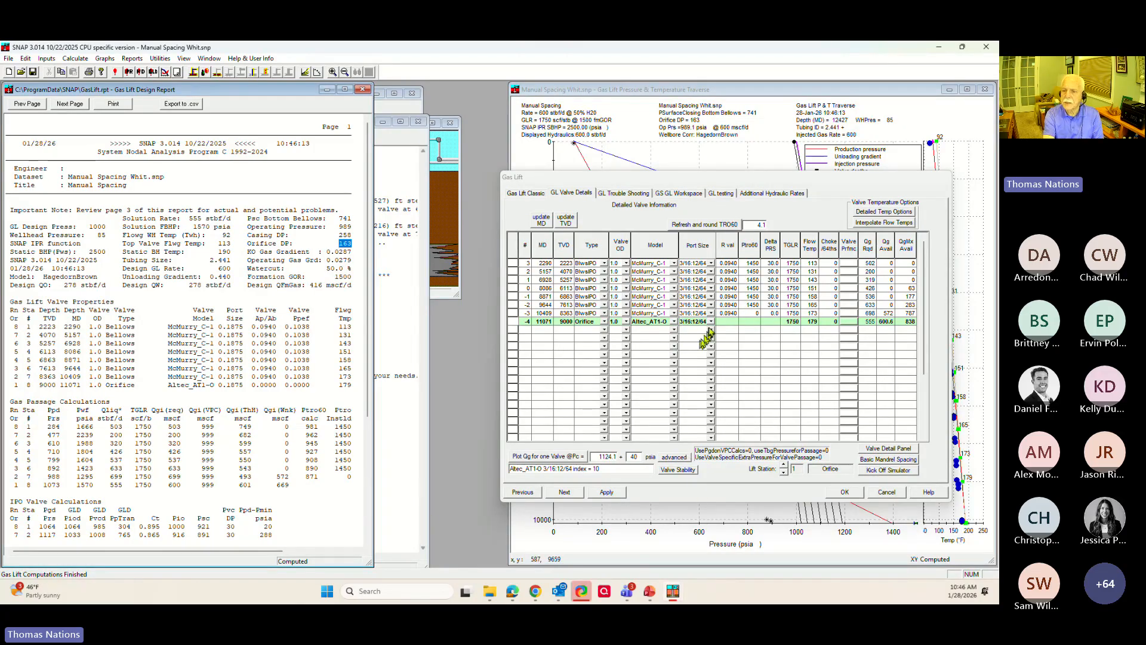
- Set the 9000 ft orifice's port size back to 1/4:16/64, apply it and review the recalculated design report
left_click(711, 322)
left_click(697, 349)
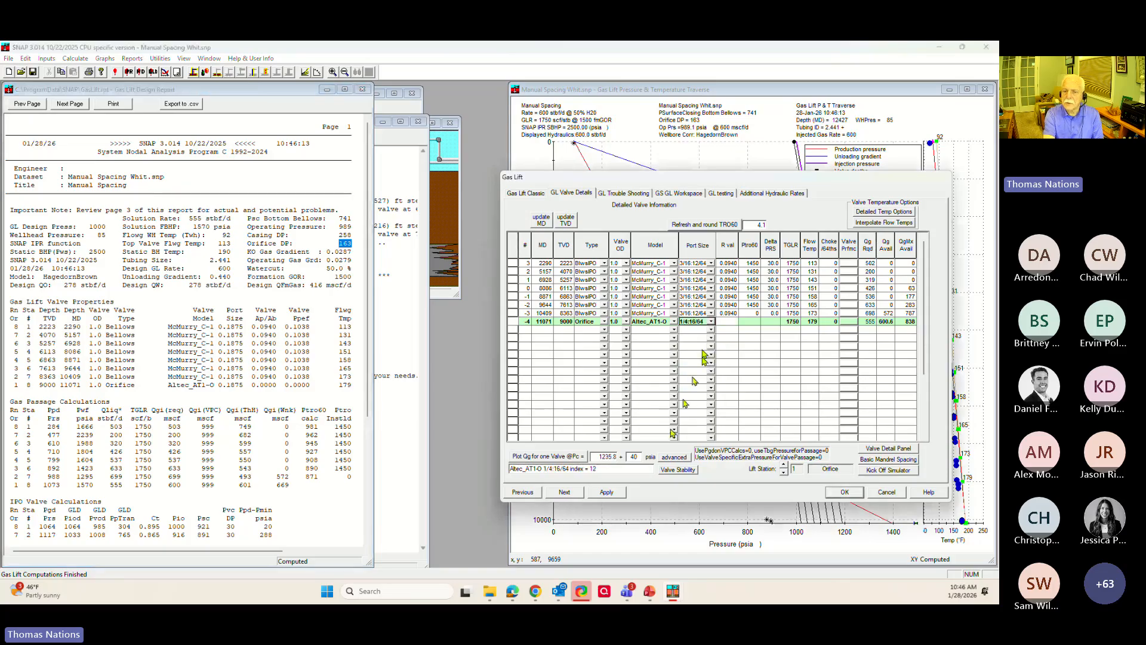
left_click(606, 492)
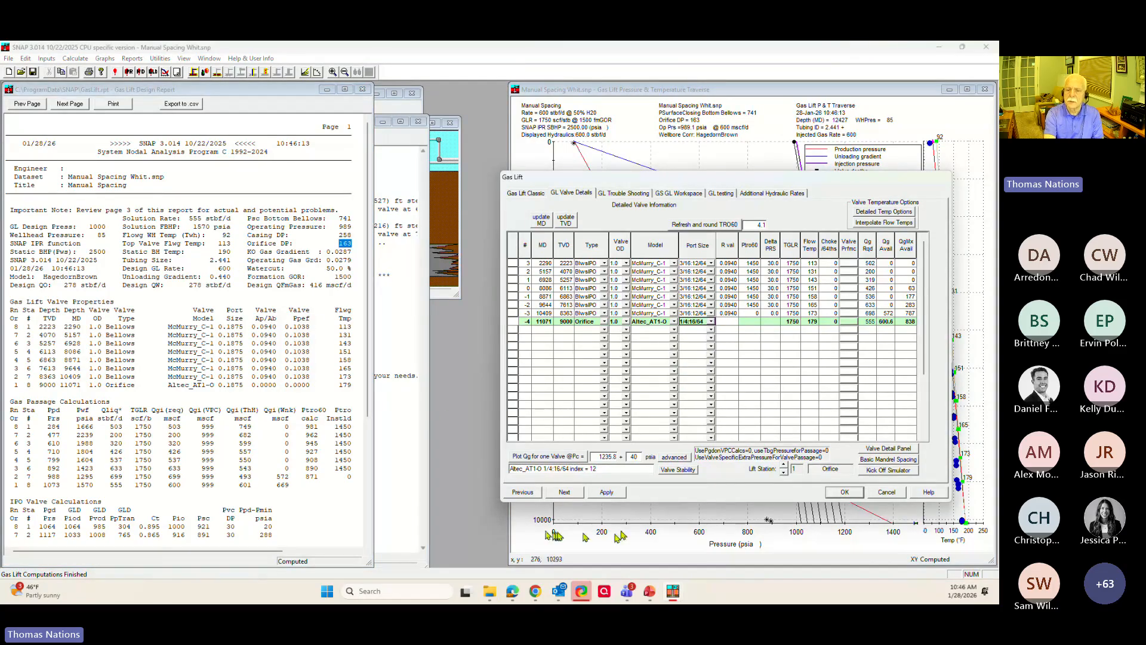
left_click_drag(839, 184, 803, 190)
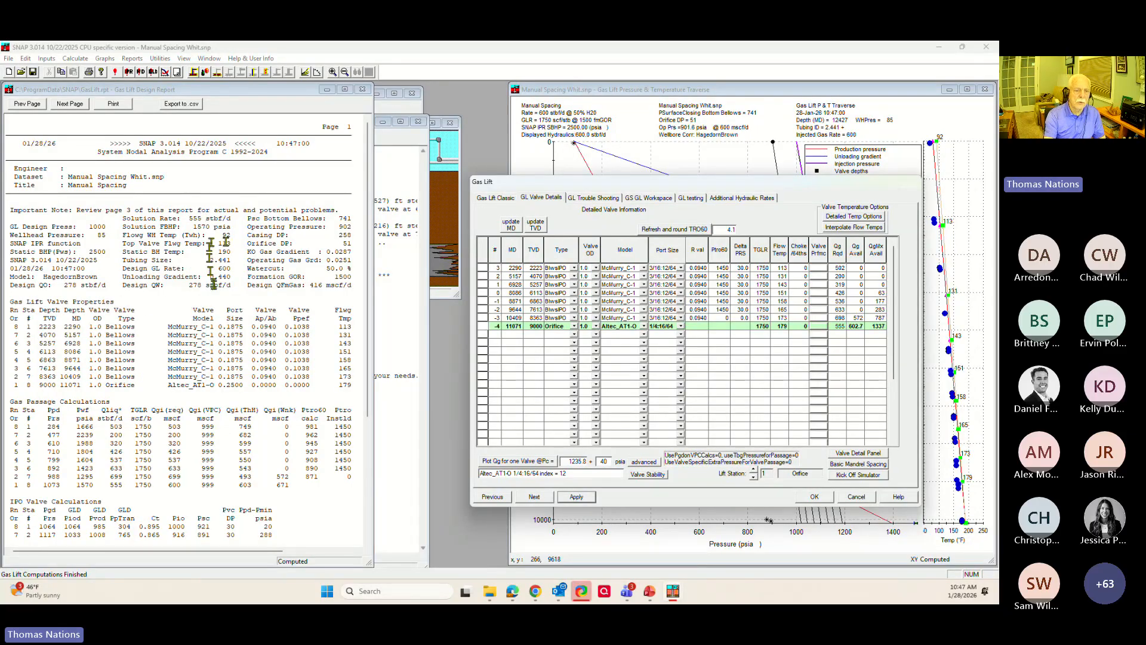
scroll(164, 325, "down", 1)
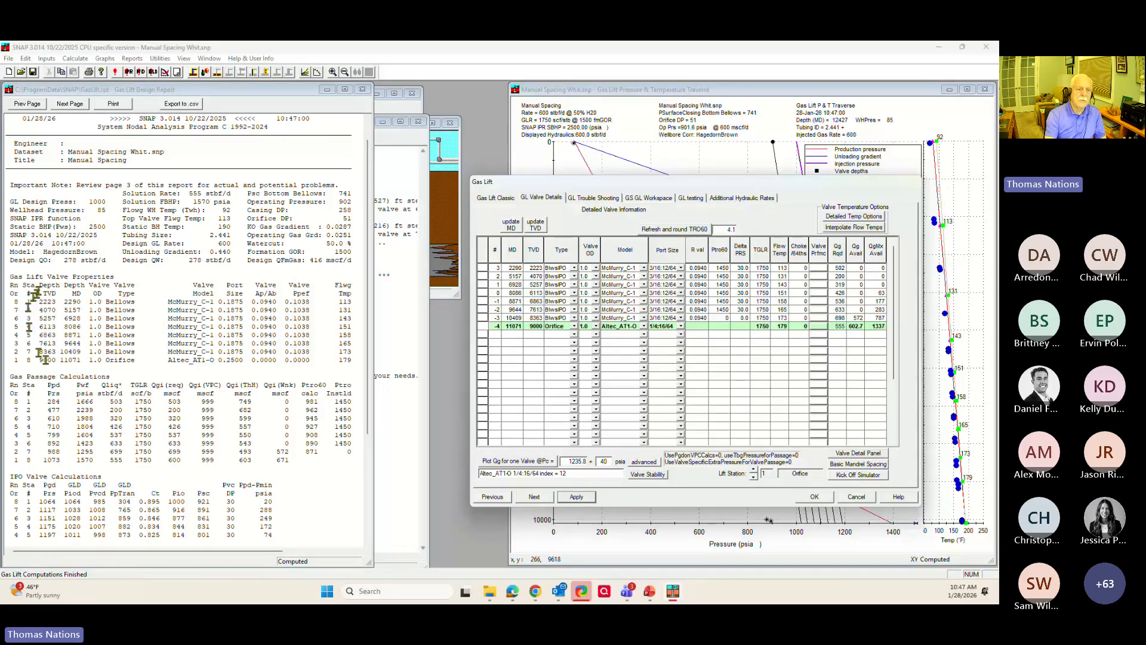
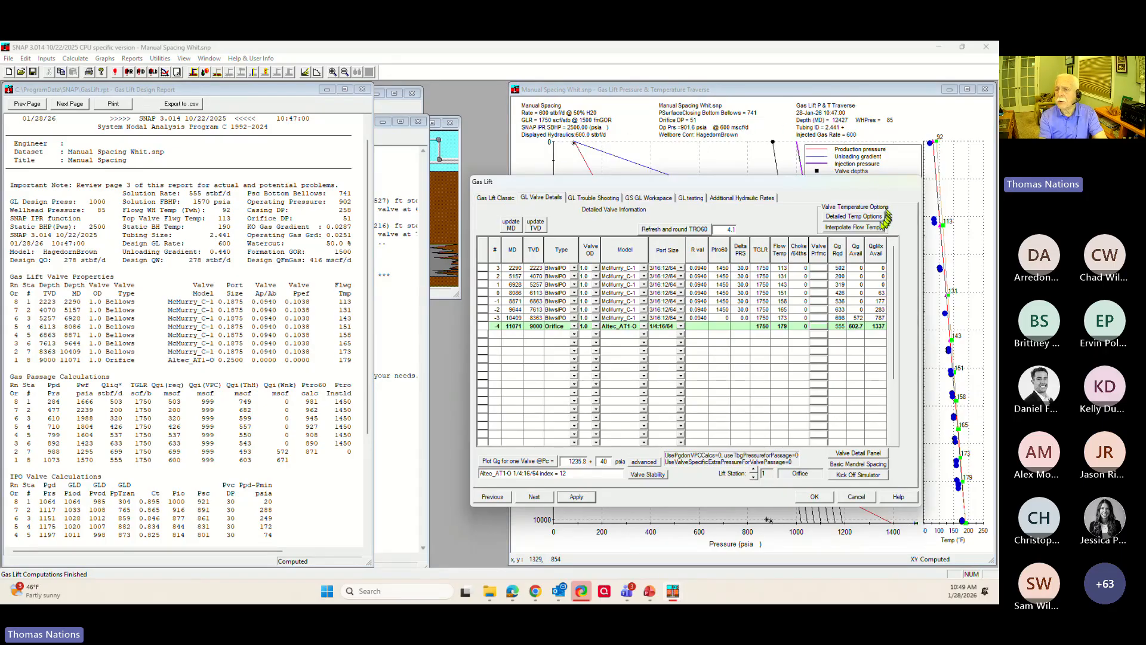
- Calculate the flowing temperature profile with the Shiu Beggs method in the Gas Lift Design Temperature Utility
left_click(841, 217)
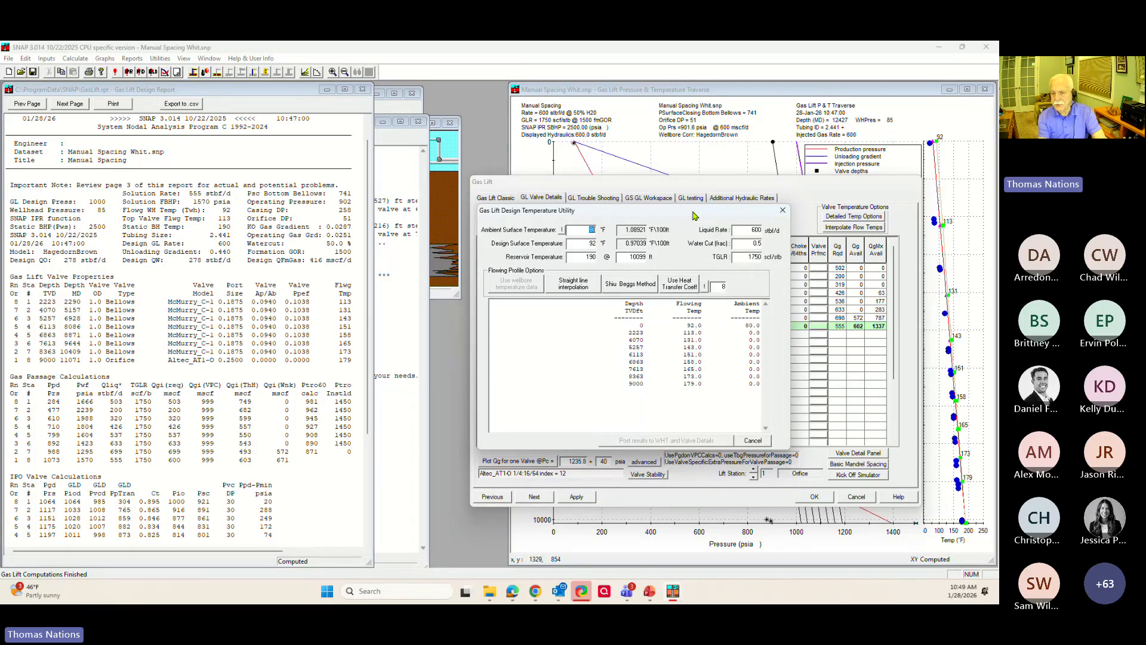
left_click_drag(694, 215, 693, 163)
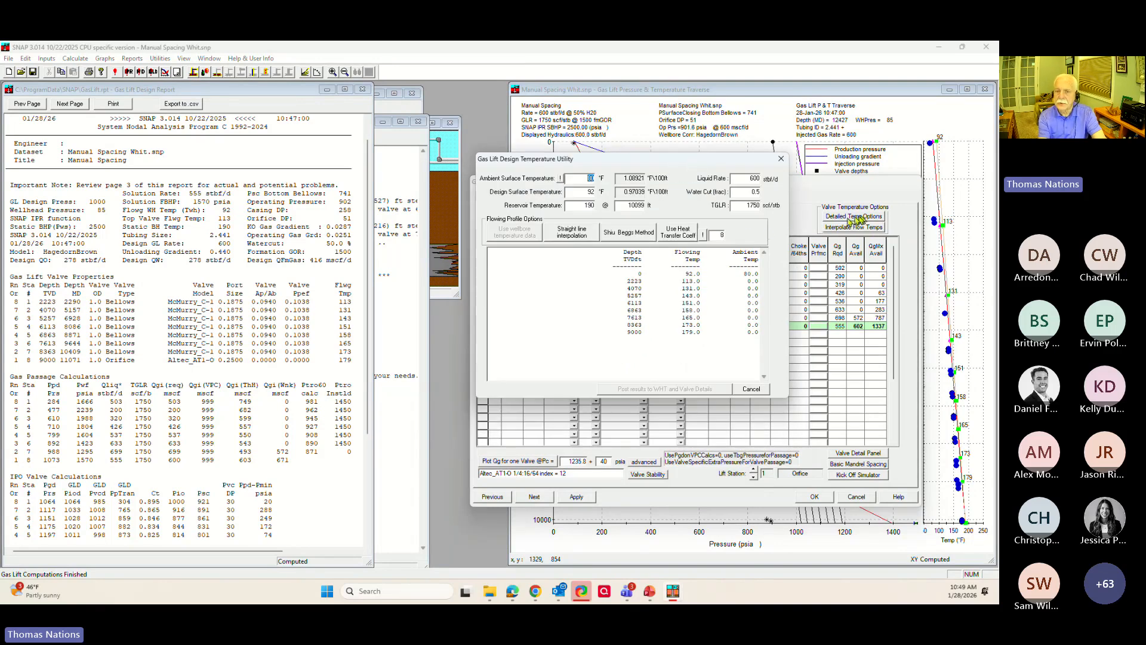
left_click(612, 234)
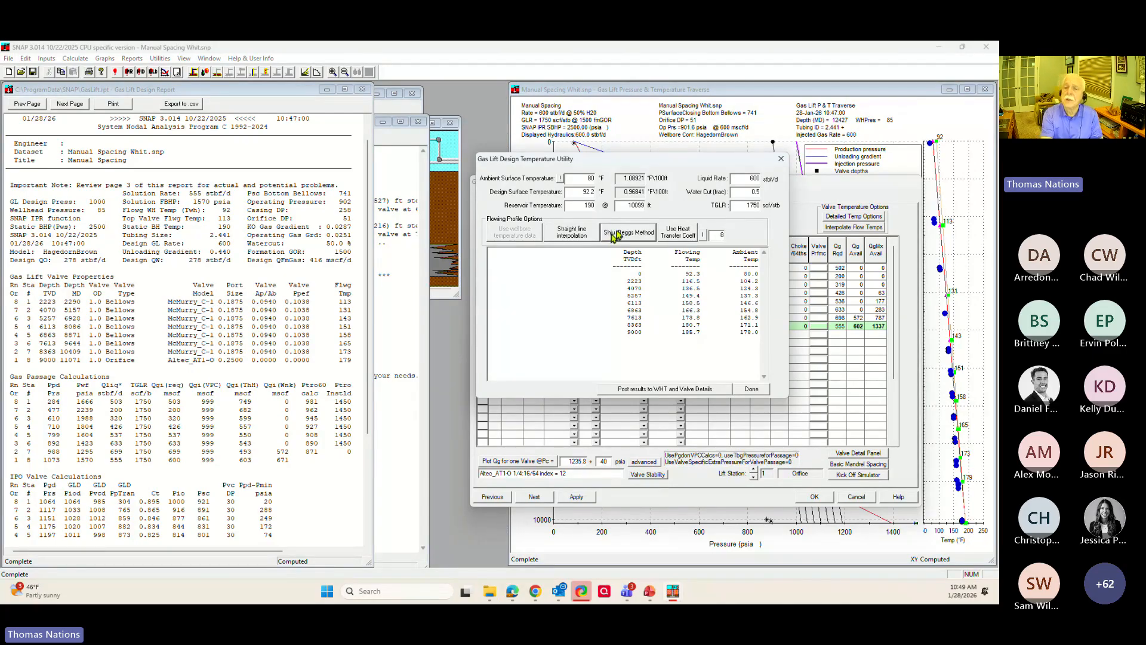
left_click_drag(577, 178, 600, 175)
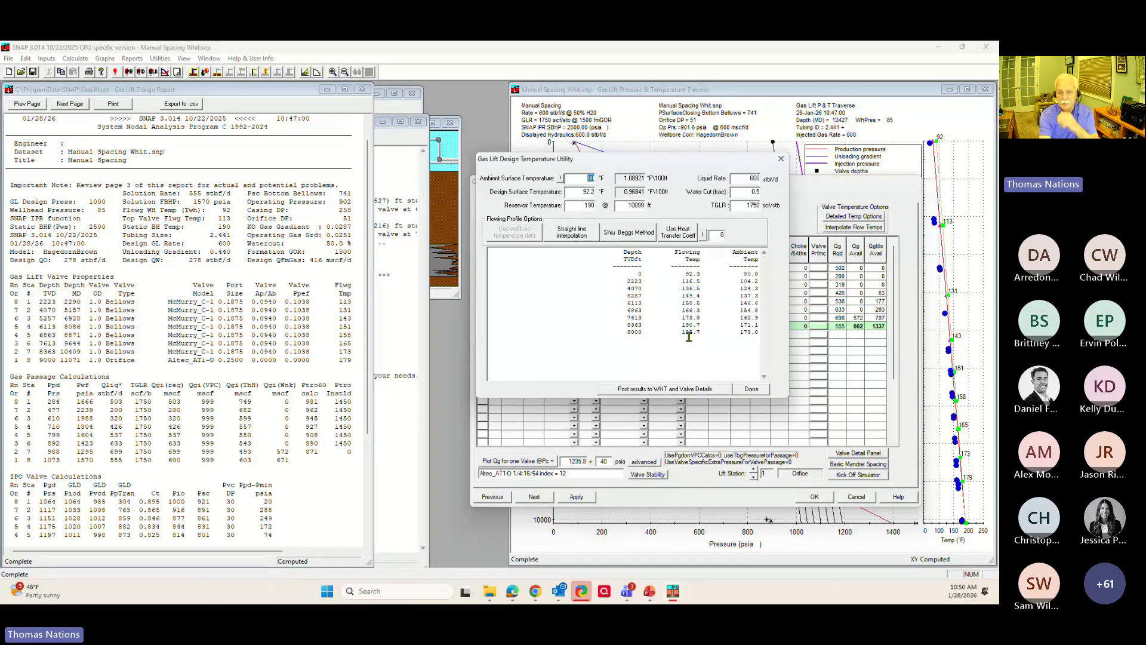
left_click(628, 235)
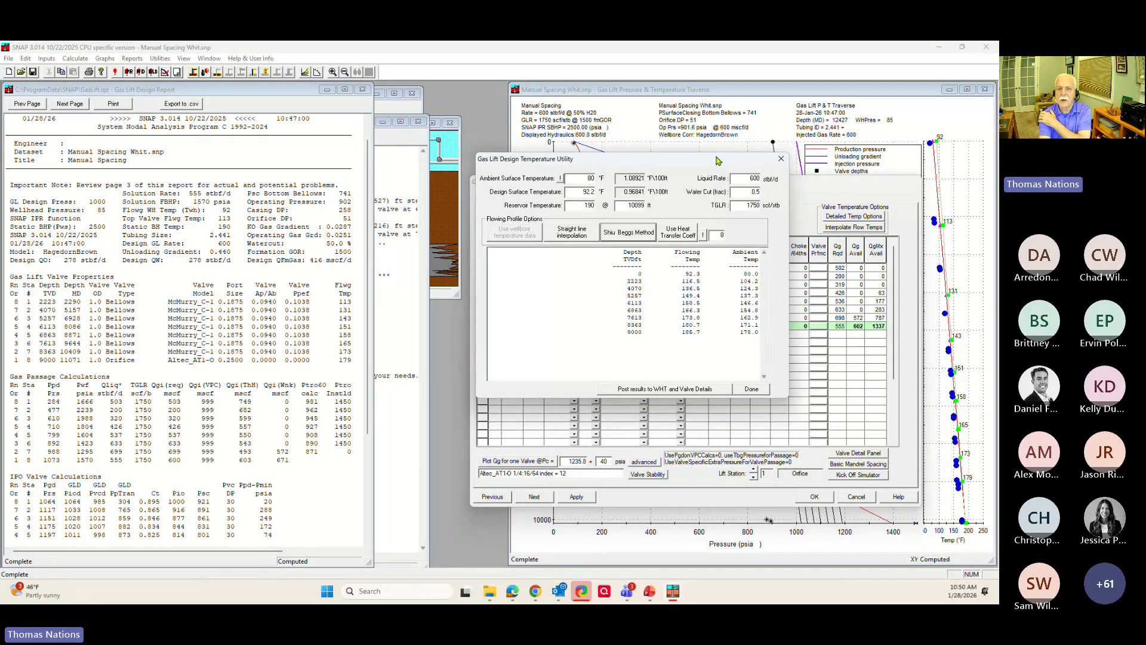
left_click_drag(716, 160, 396, 164)
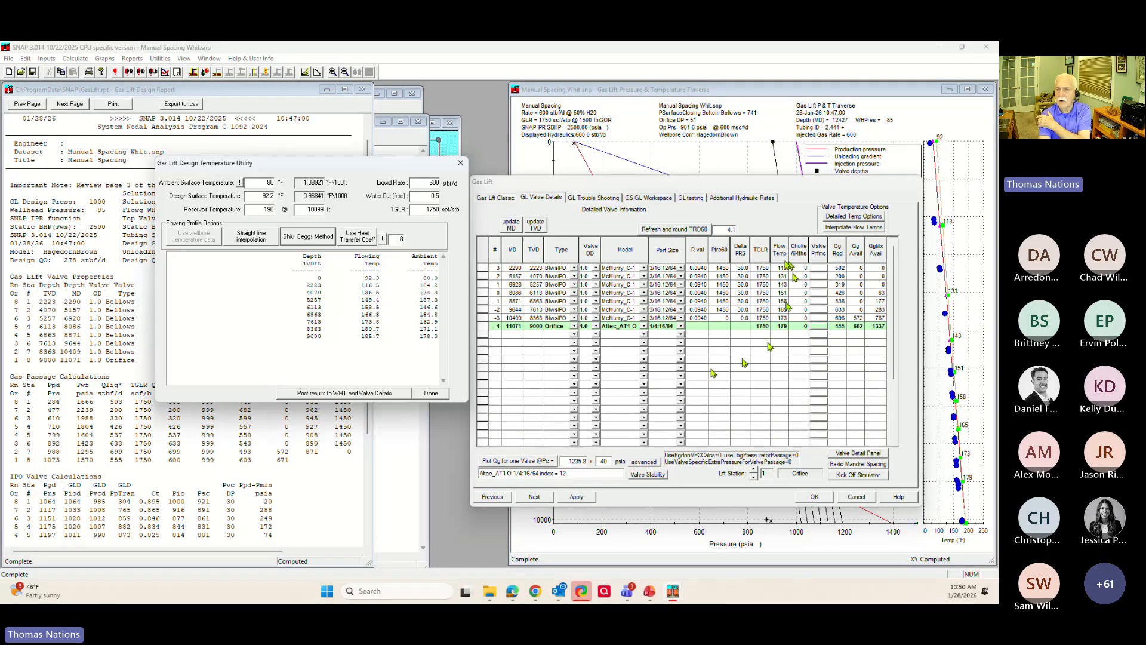
- Post the temperature results to WHT and Valve Details, close the temperature utility and apply the updated valve data
left_click(376, 394)
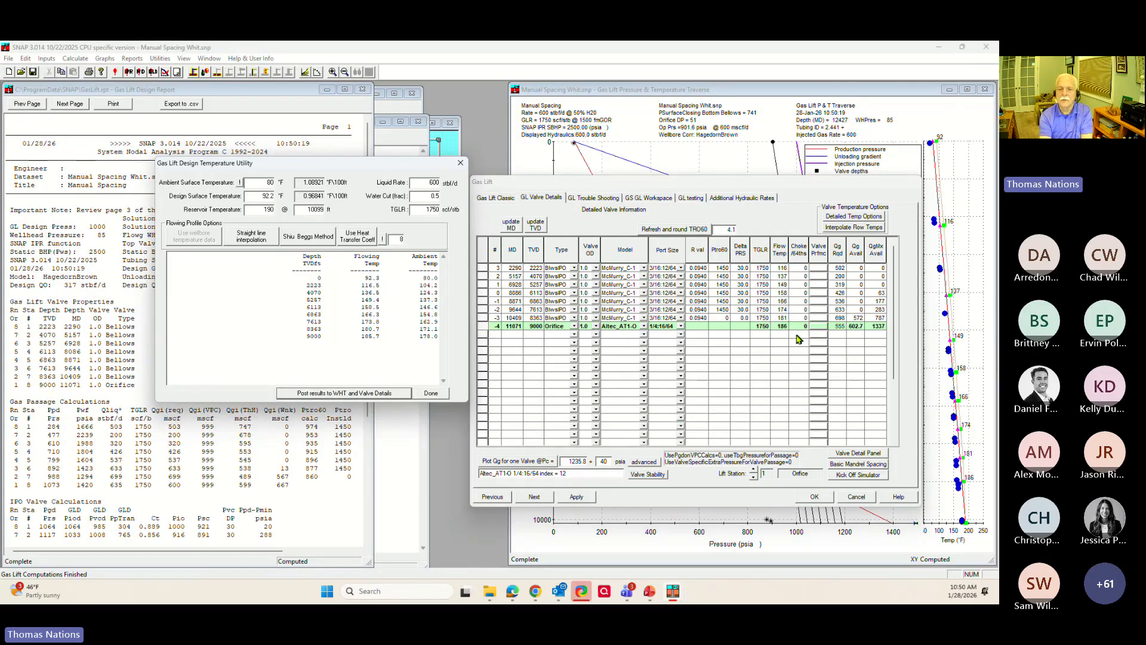
left_click(578, 497)
left_click(431, 393)
left_click(577, 497)
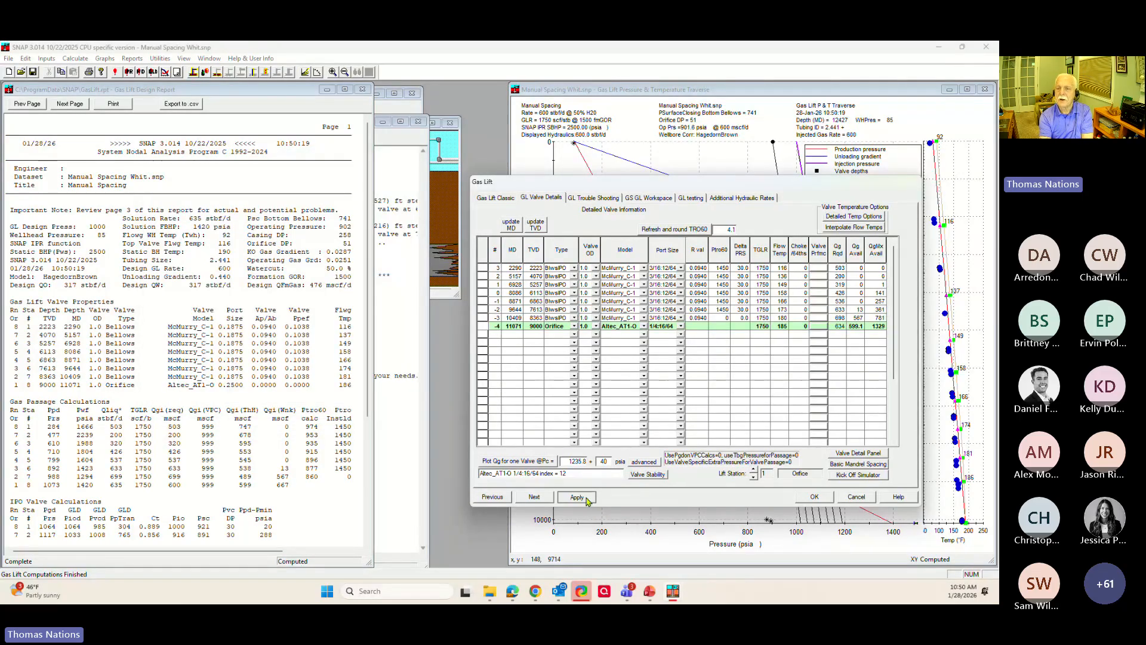
- Refresh and round the TRO60 pressures of the valves, check the design report and refresh them again
left_click(689, 231)
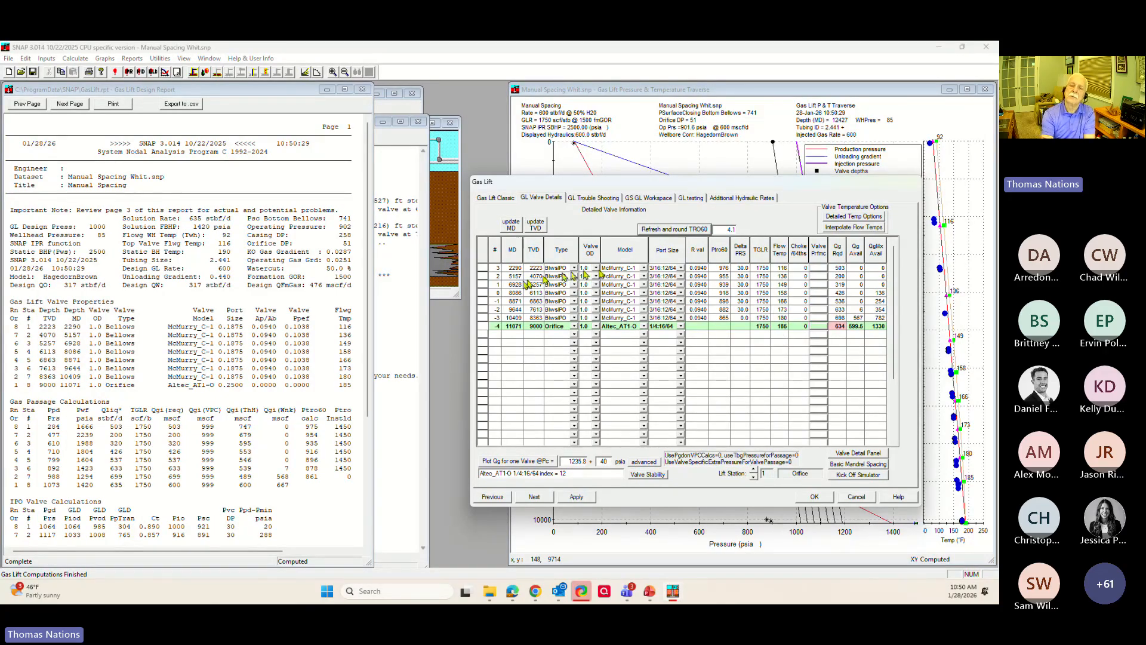
left_click(281, 375)
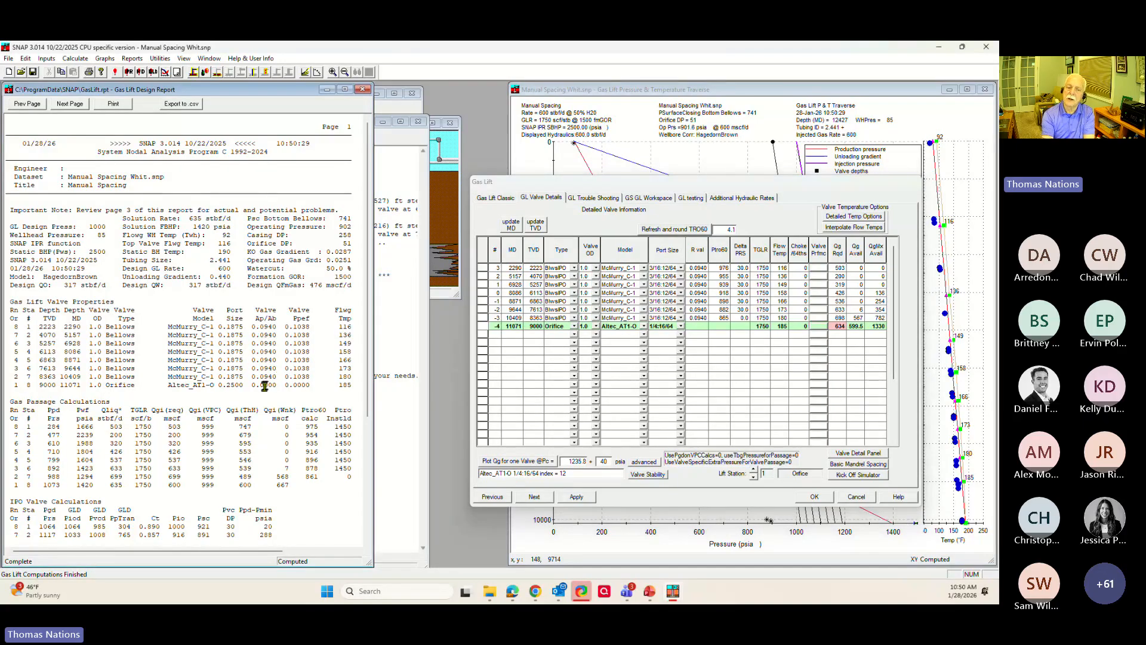
scroll(329, 382, "down", 1)
scroll(326, 385, "down", 1)
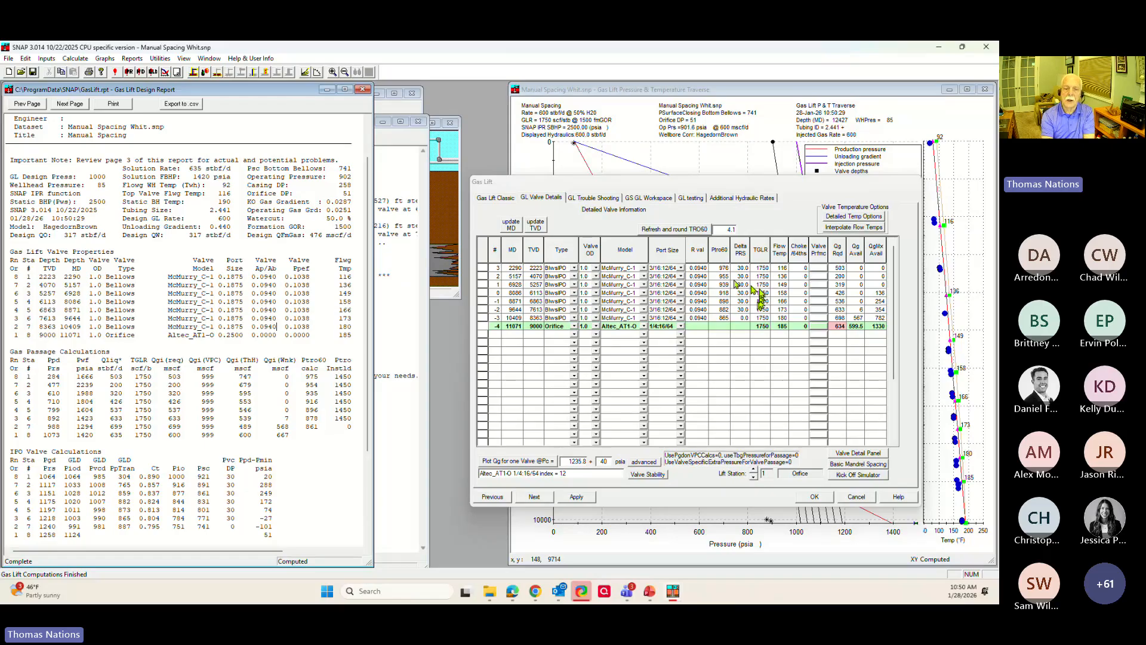
left_click(680, 230)
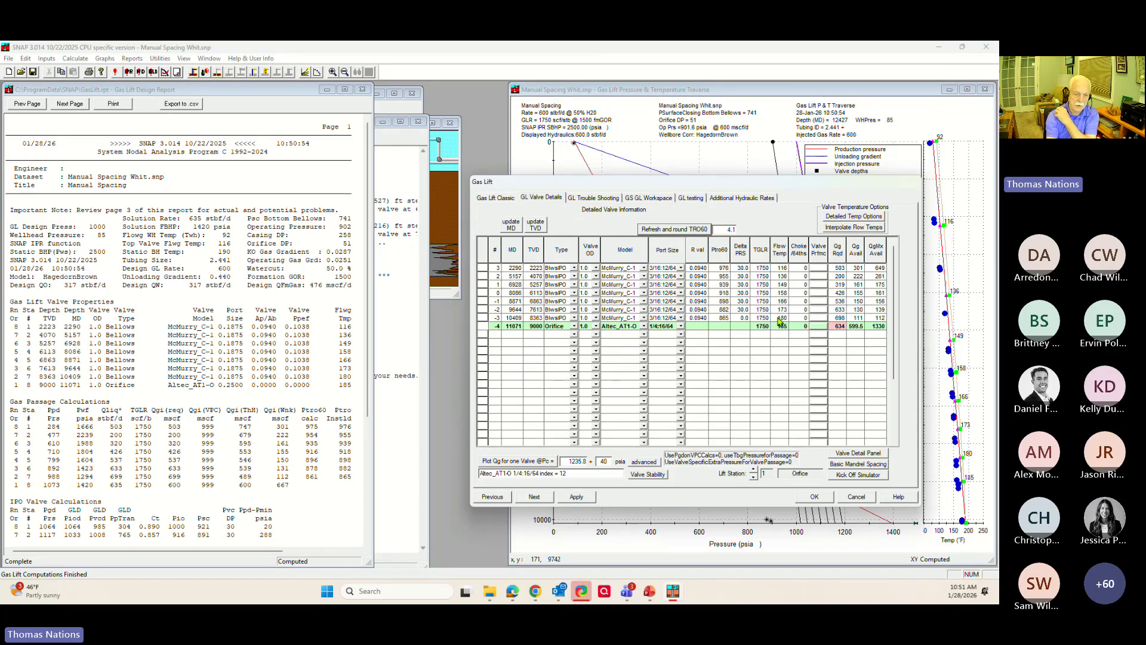
- Examine the gas passage and IPO valve calculations in the design report, including the Ppd, Pvcd, Psc and Ct columns
scroll(154, 407, "down", 3)
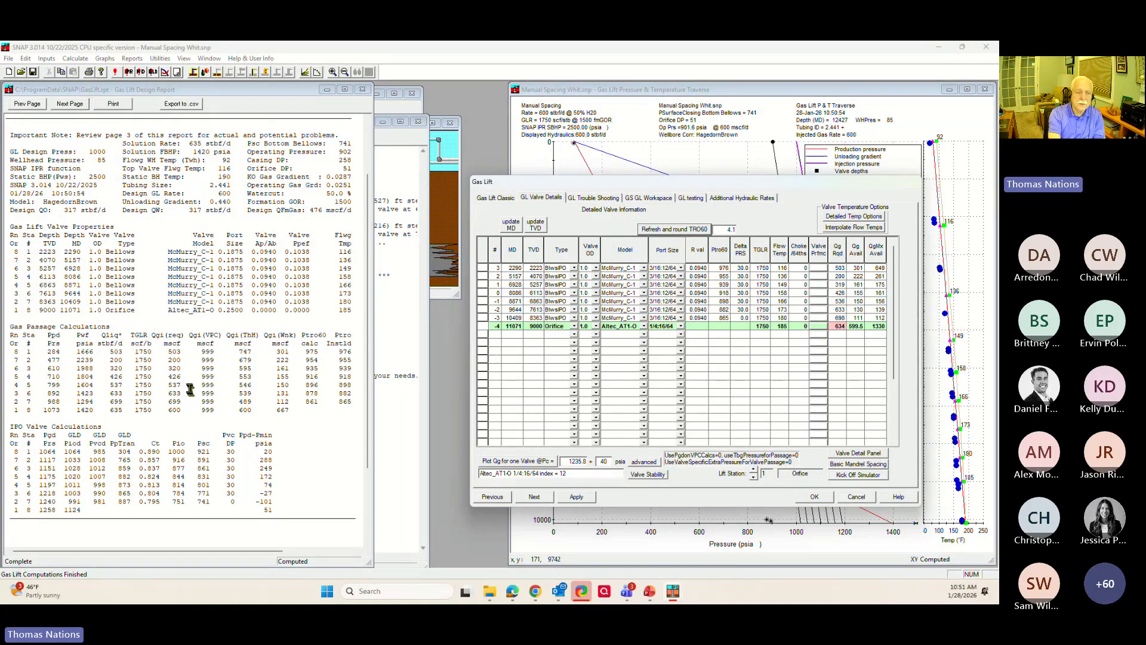
scroll(188, 388, "down", 2)
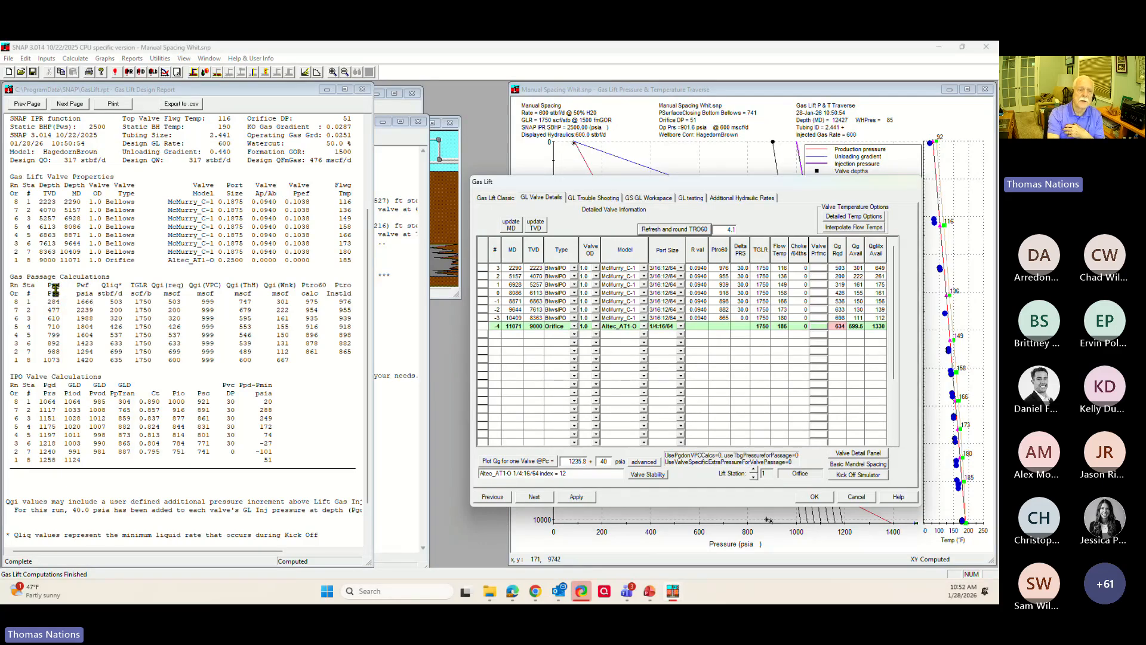
left_click_drag(57, 285, 66, 284)
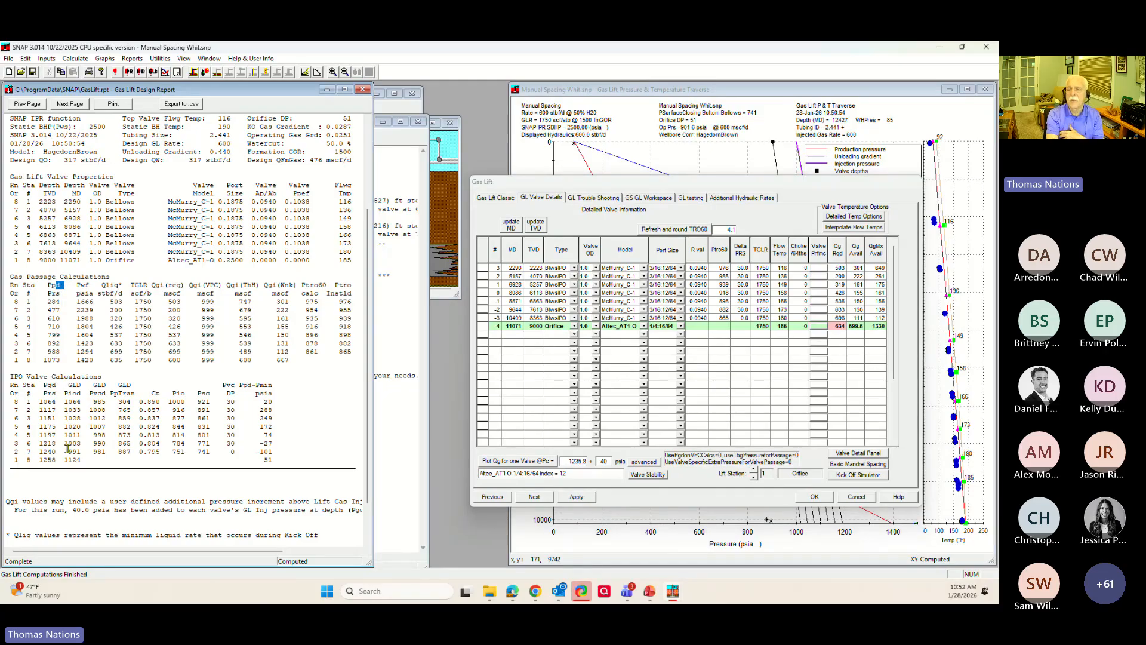
left_click(124, 327)
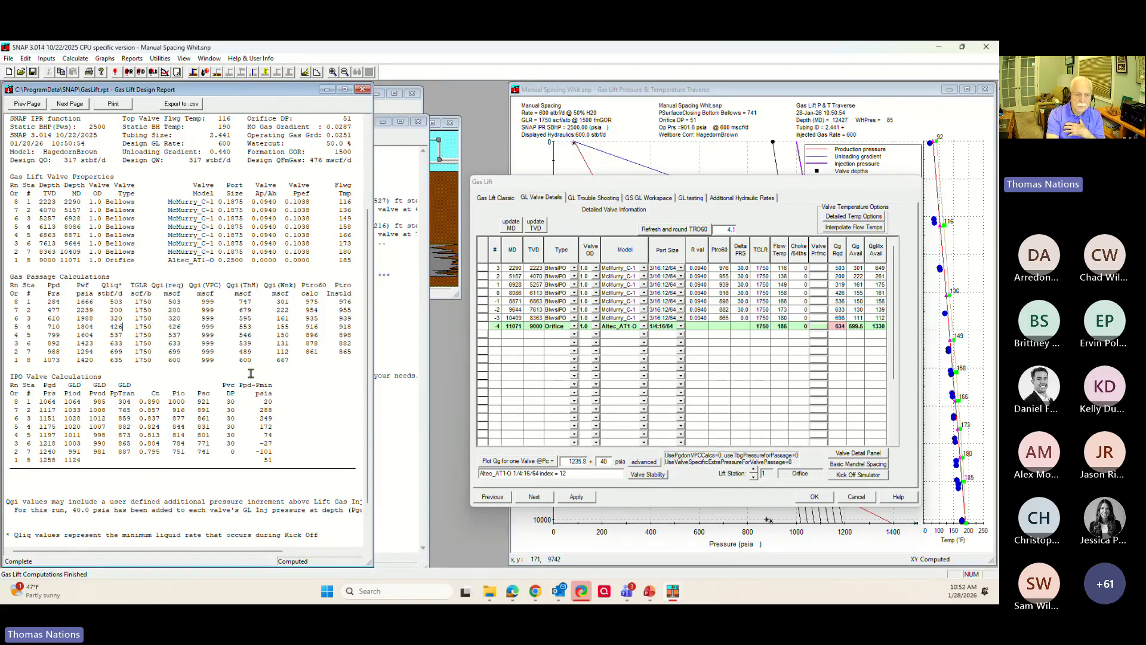
scroll(240, 371, "down", 1)
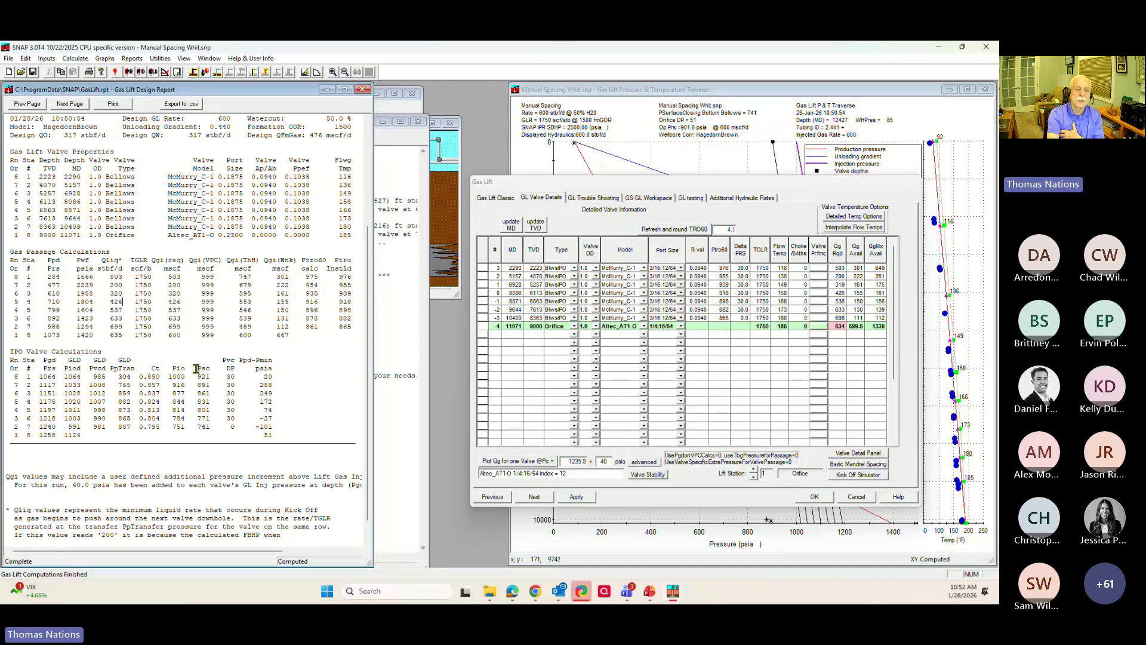
left_click_drag(196, 368, 206, 369)
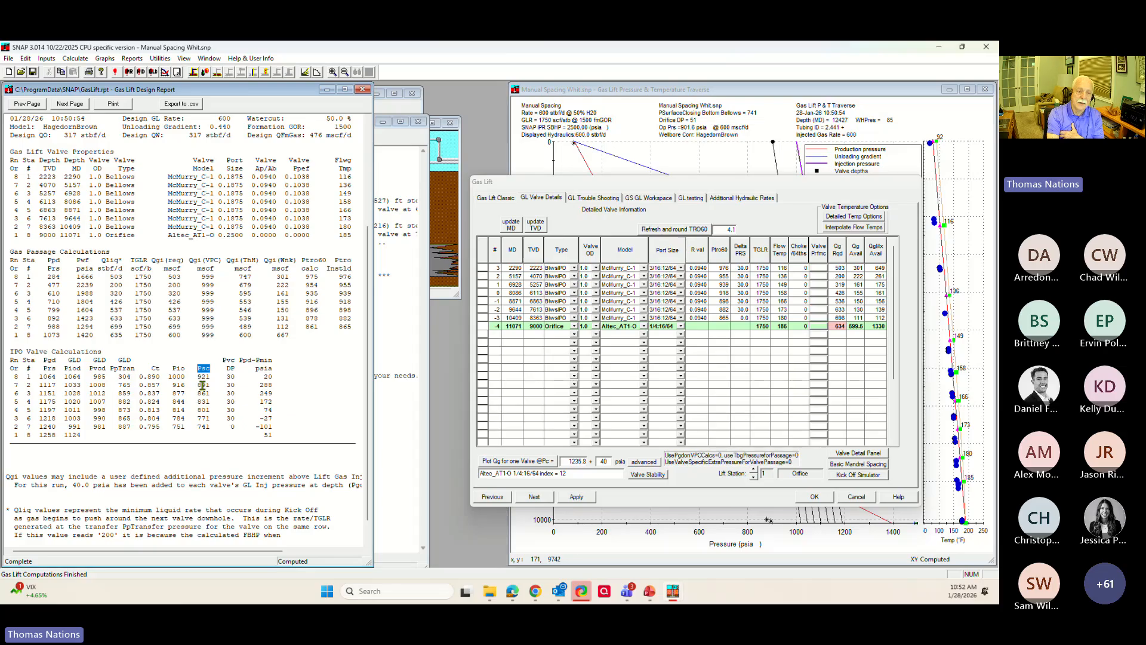
left_click(97, 369)
double_click(97, 368)
double_click(202, 369)
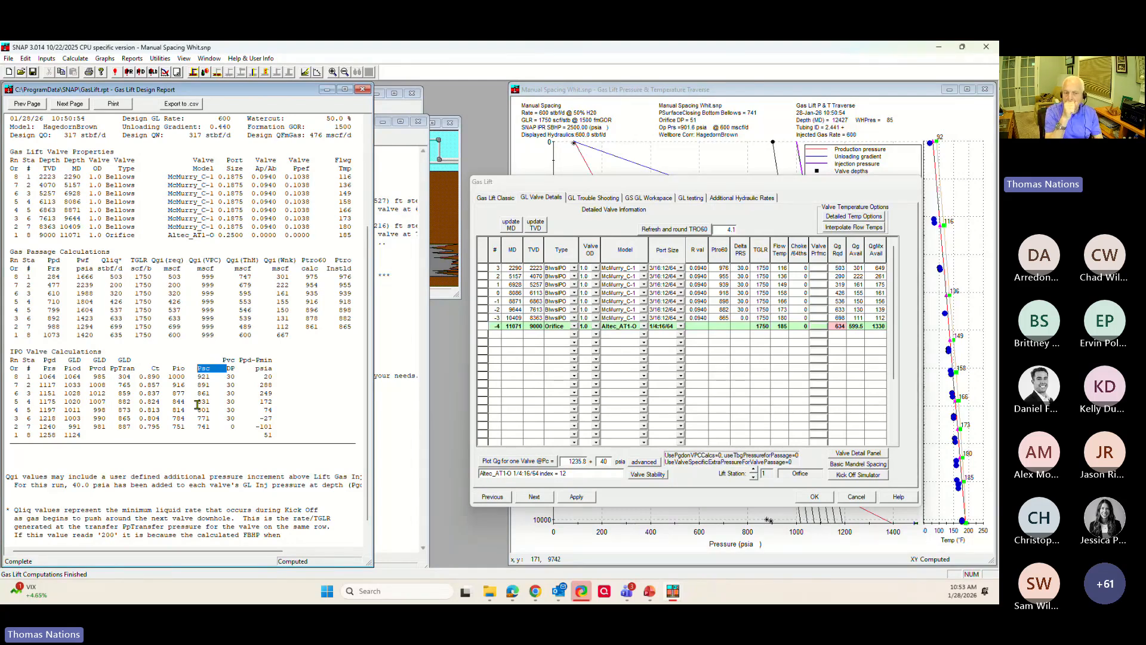
left_click(205, 375)
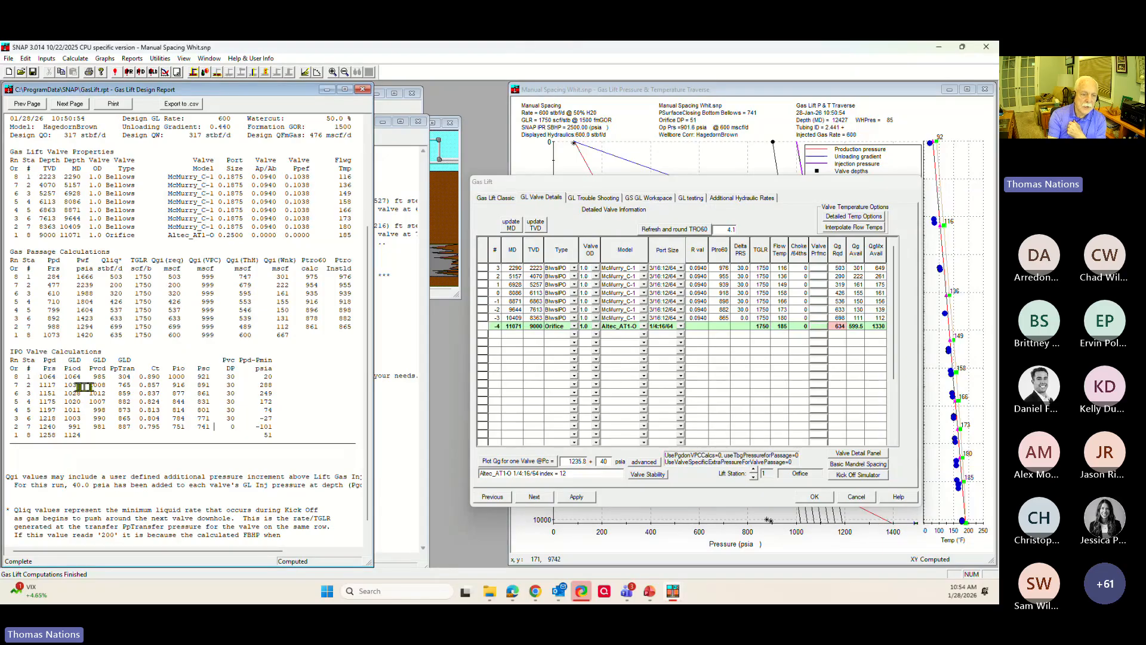
double_click(149, 376)
left_click(155, 387)
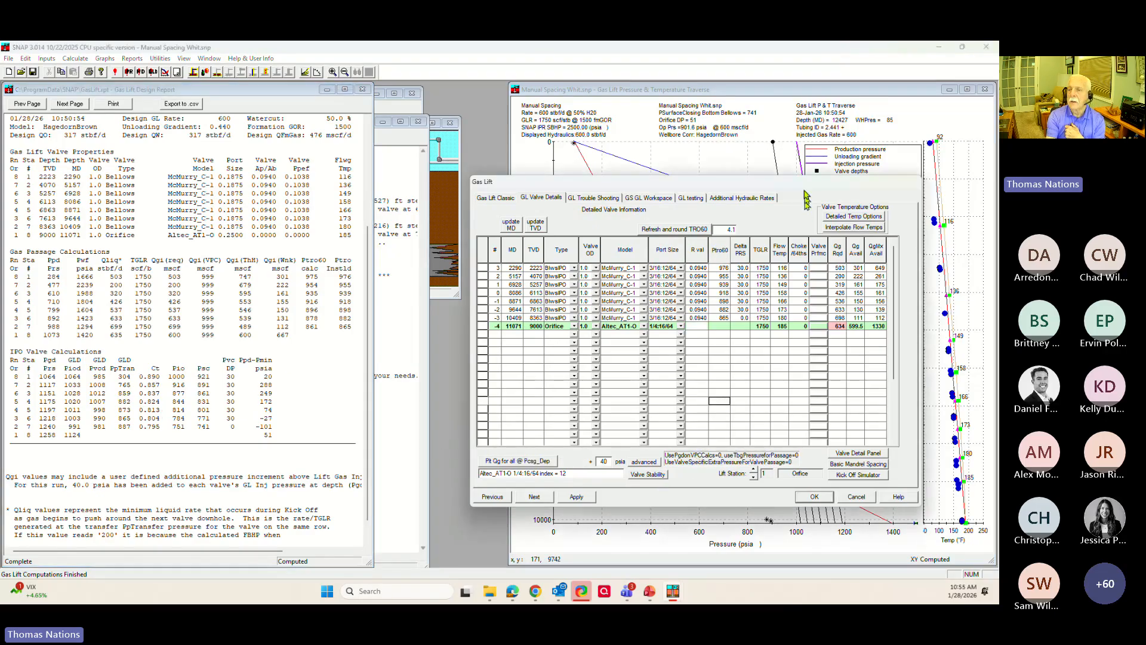
- Select the Ptro60 values of the seven BlwsIPO valves and compare them with the Ptro60 columns in the design report
left_click_drag(806, 183, 386, 133)
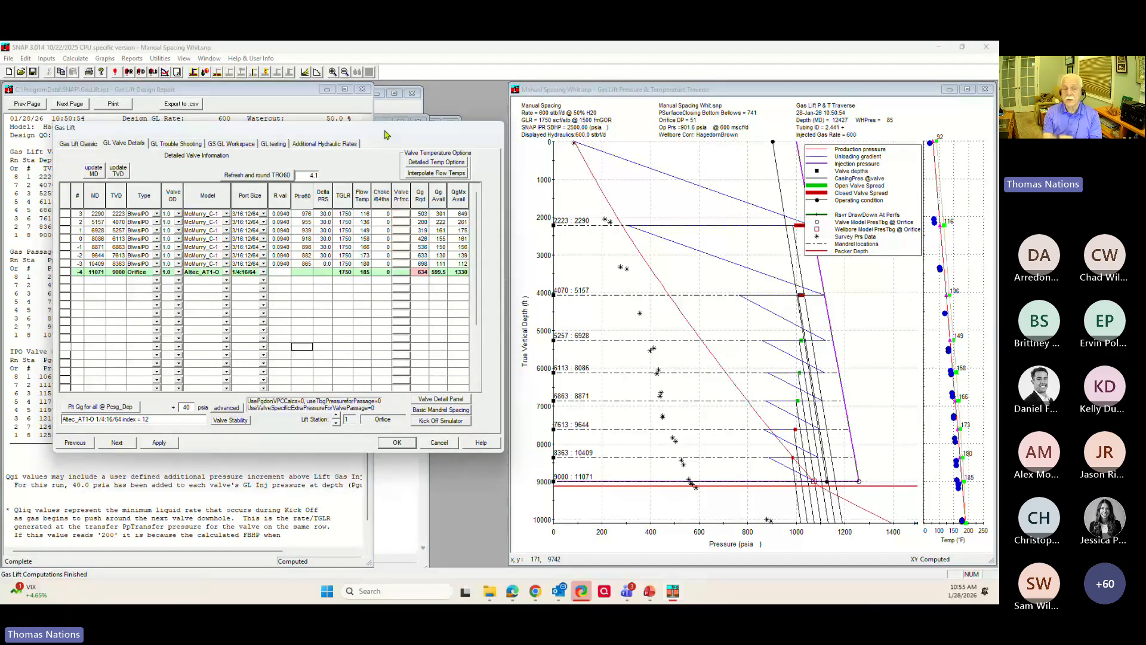
left_click_drag(303, 214, 308, 267)
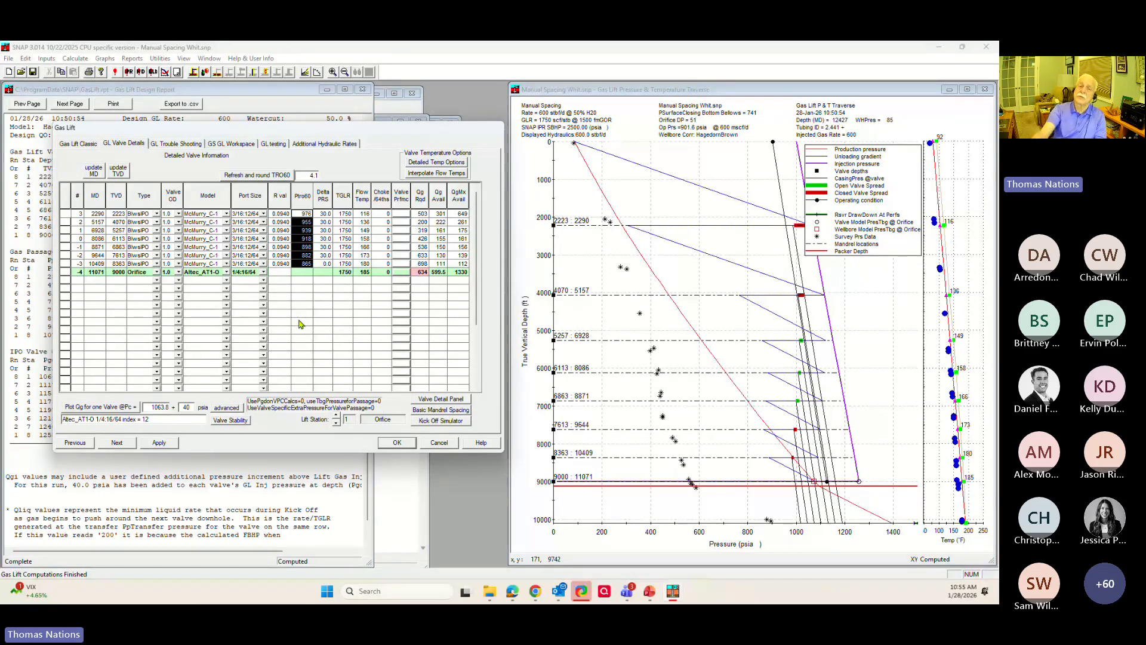
left_click_drag(311, 129, 733, 163)
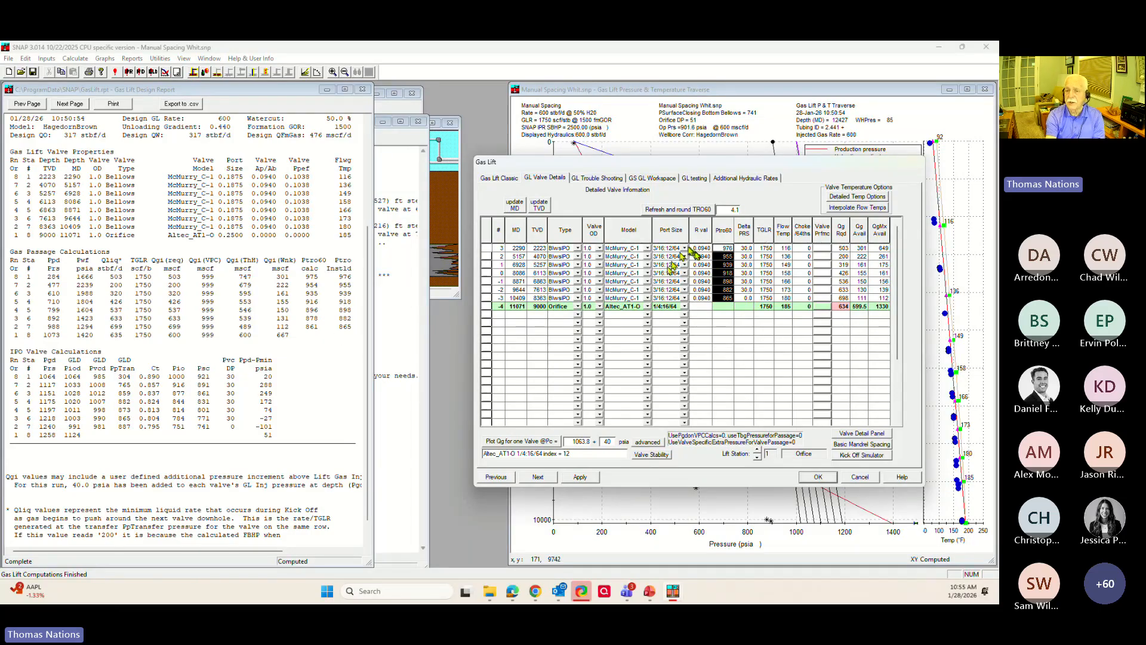
left_click_drag(727, 249, 724, 302)
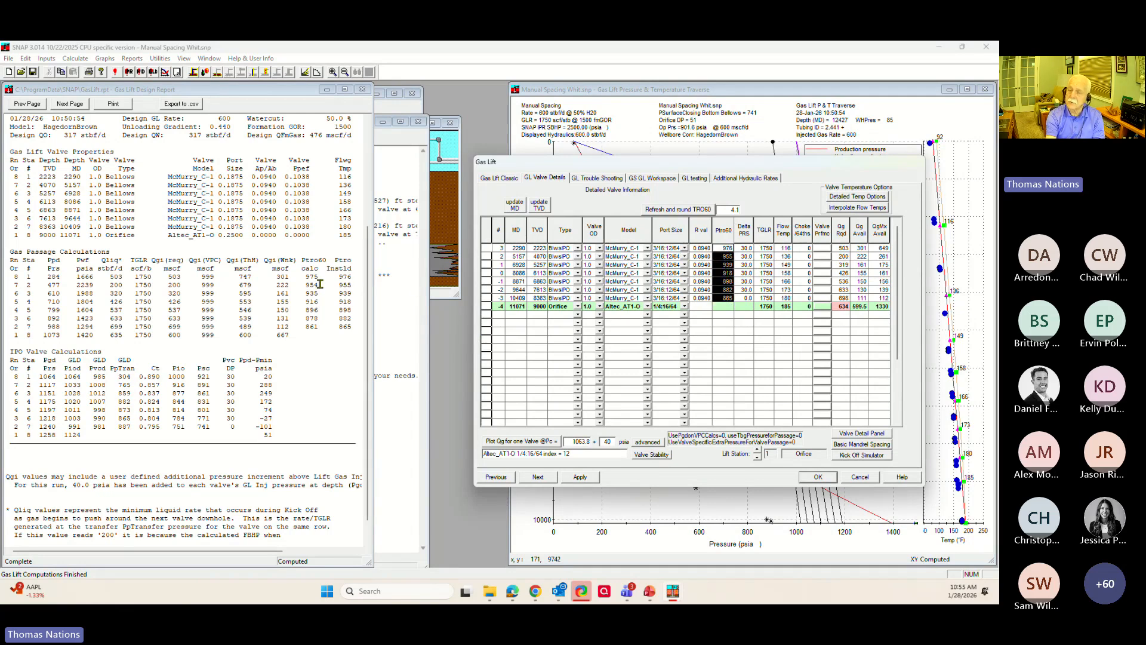
- Open the gas lift troubleshooting page, with the Gas Lift dialog moved clear of the pressure and temperature traverse plot
left_click(588, 182)
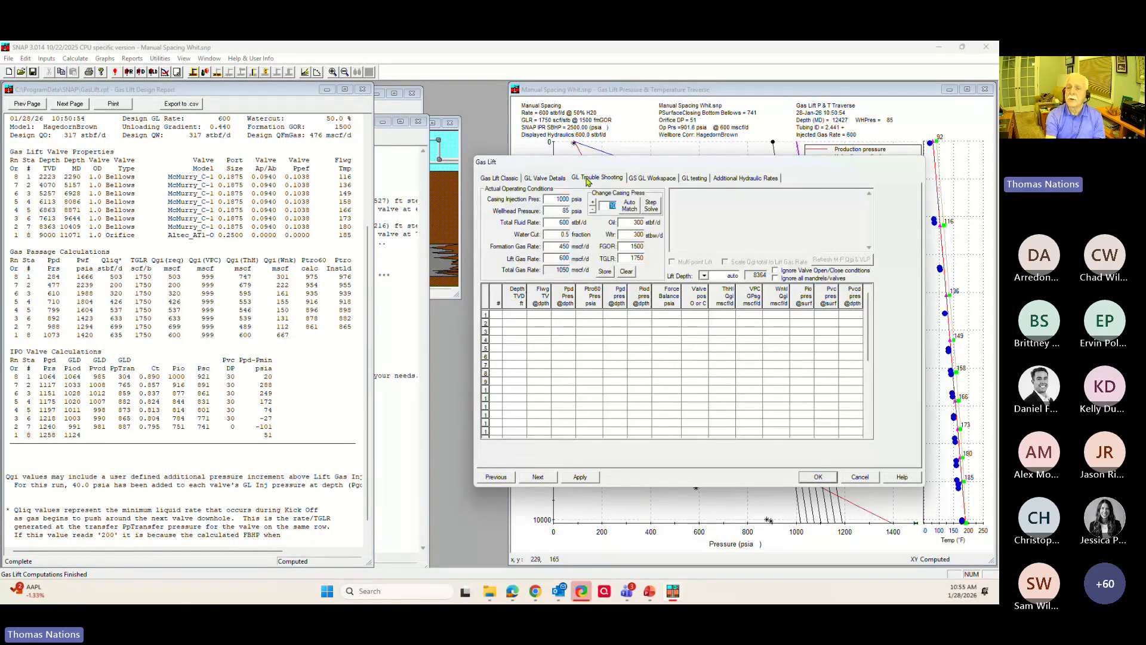
left_click_drag(842, 163, 418, 104)
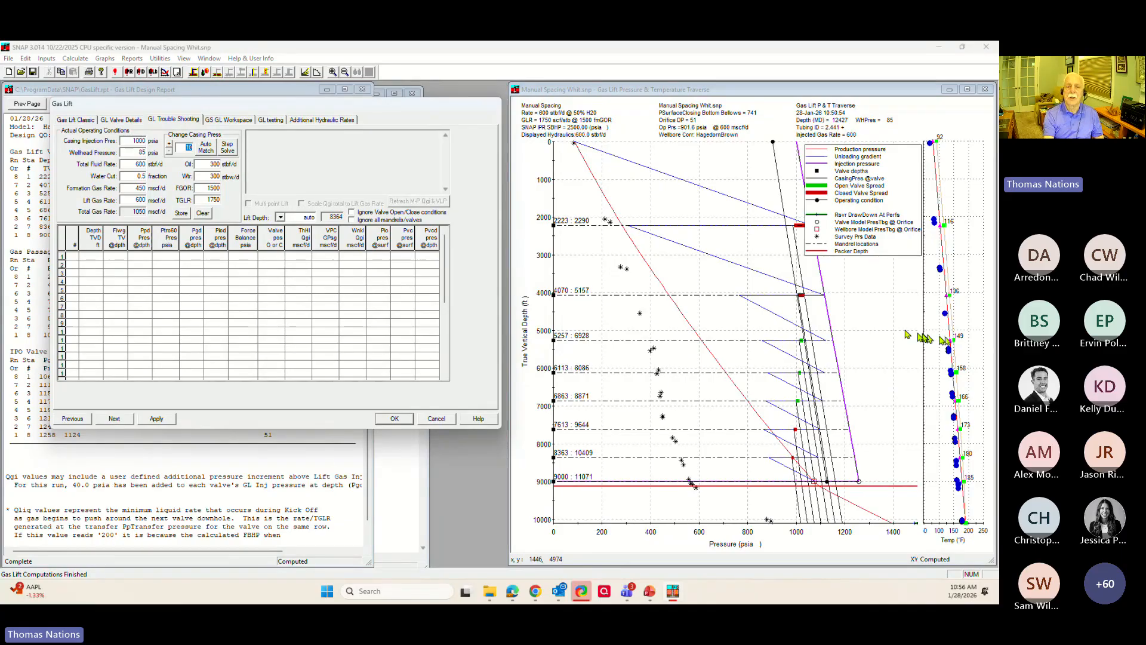
left_click(134, 120)
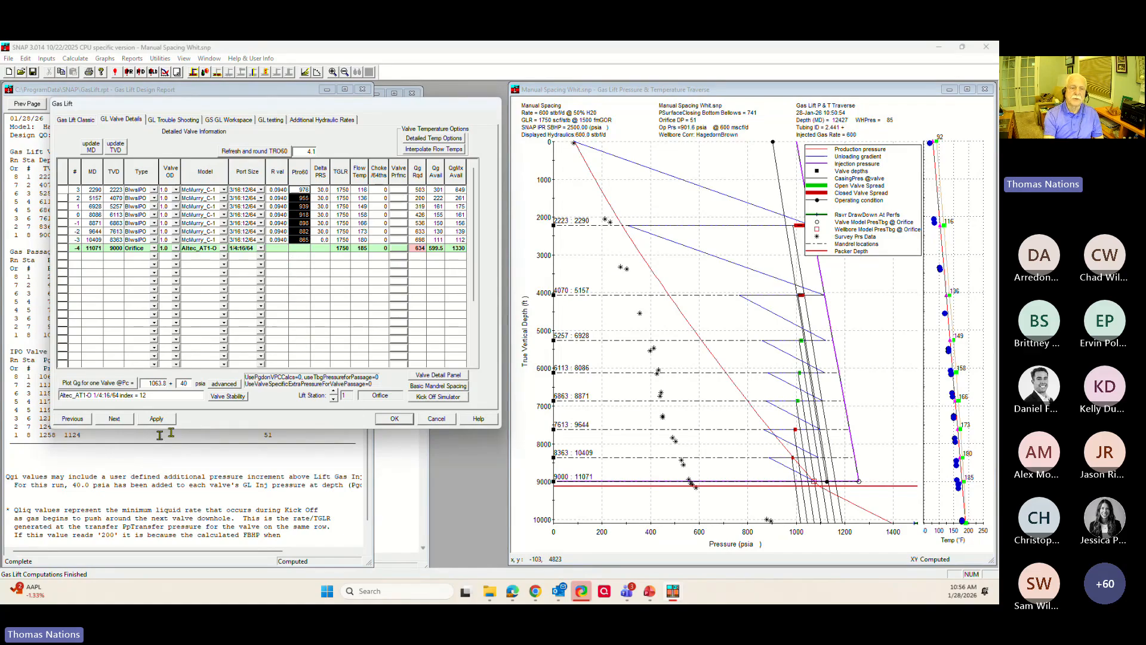
left_click(178, 120)
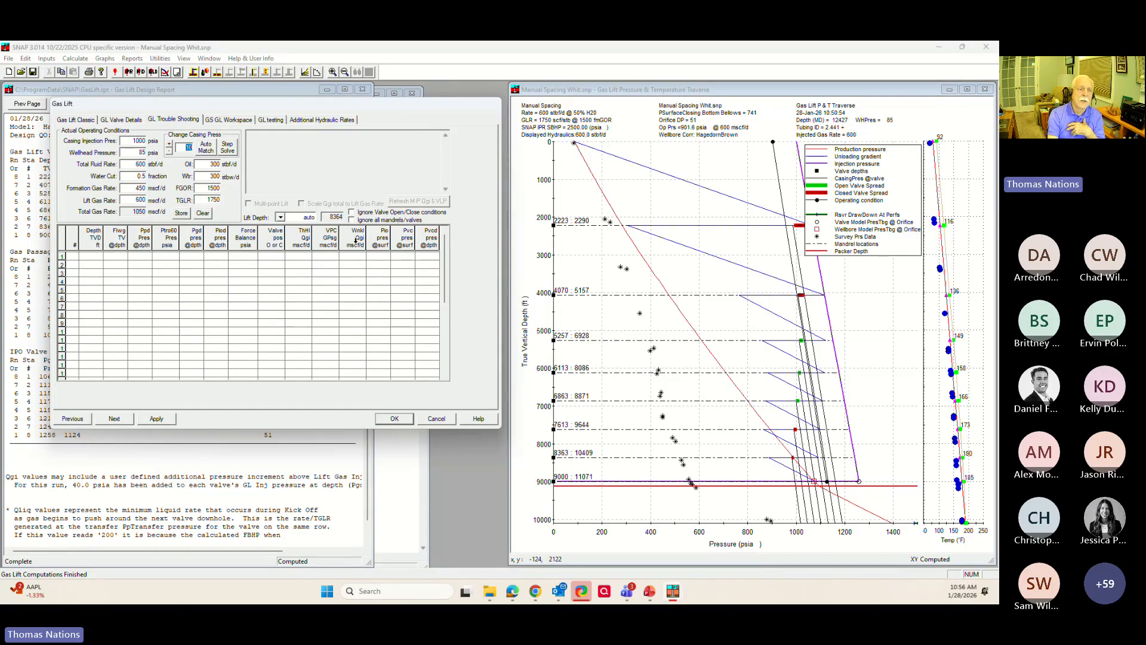
- Auto-match the casing injection pressure for a lift gas rate of 600 mscf/d
left_click(206, 147)
left_click(210, 150)
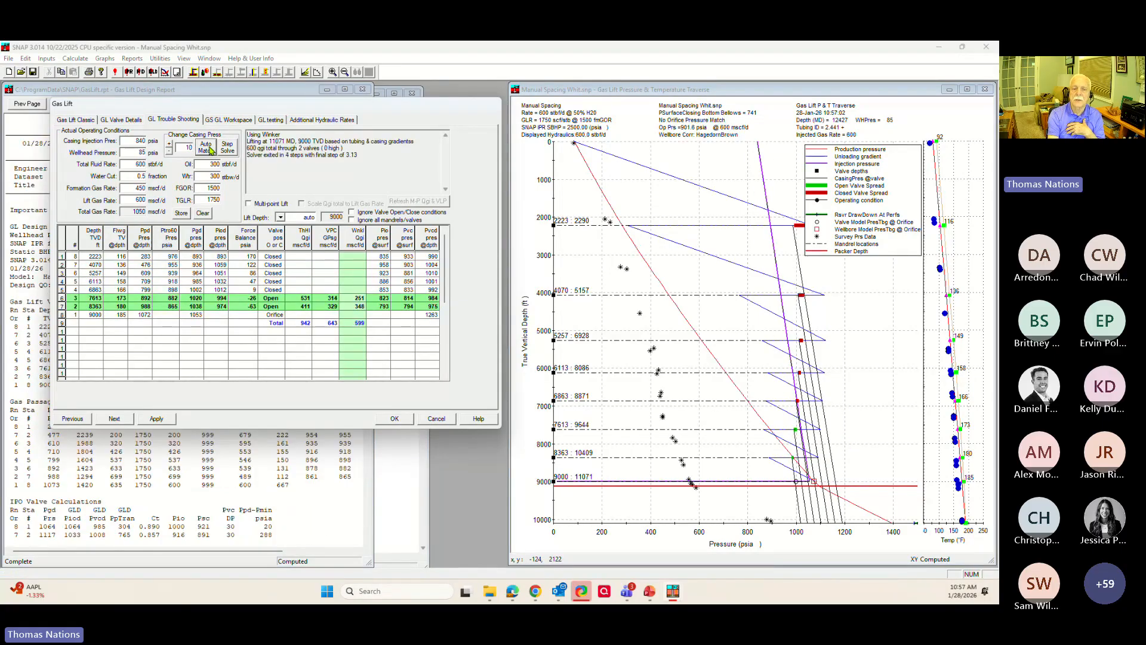
left_click(210, 149)
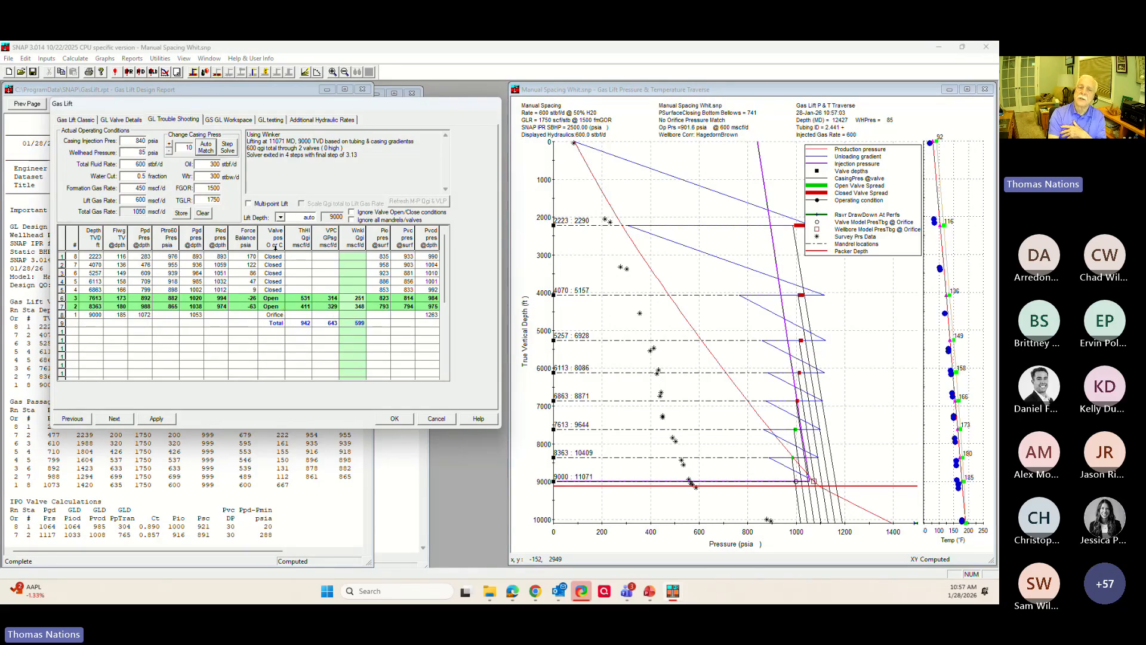
- Compare the VPC and Wnkl gas rate totals with the 600 mscf/d lift gas rate, rerunning the casing pressure match
left_click(329, 325)
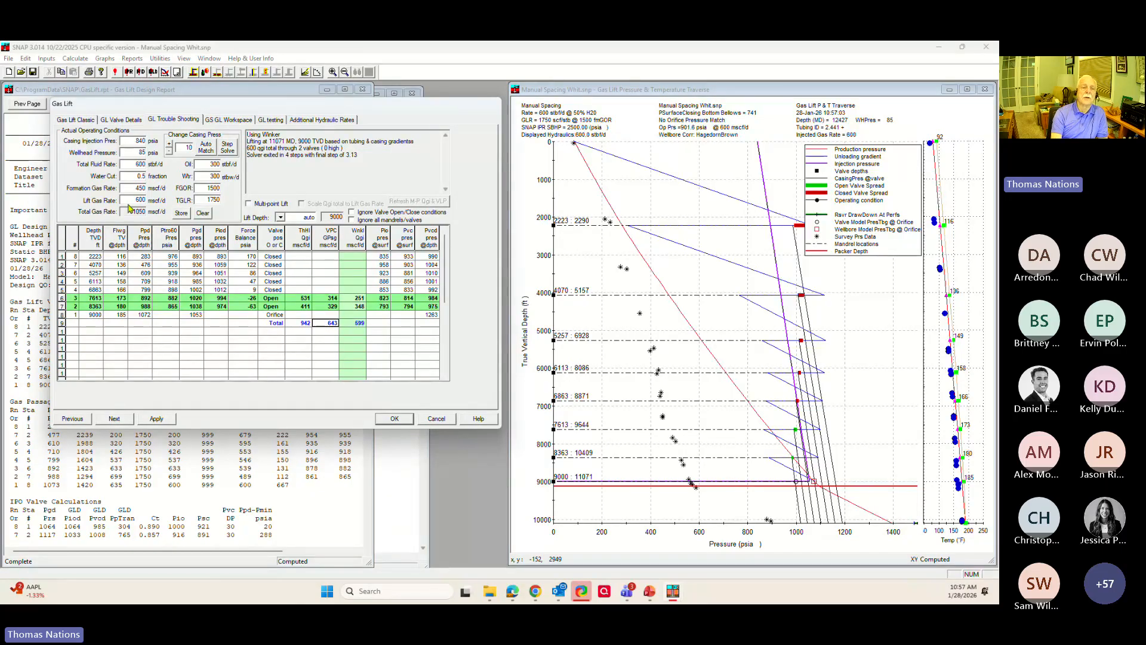
double_click(137, 200)
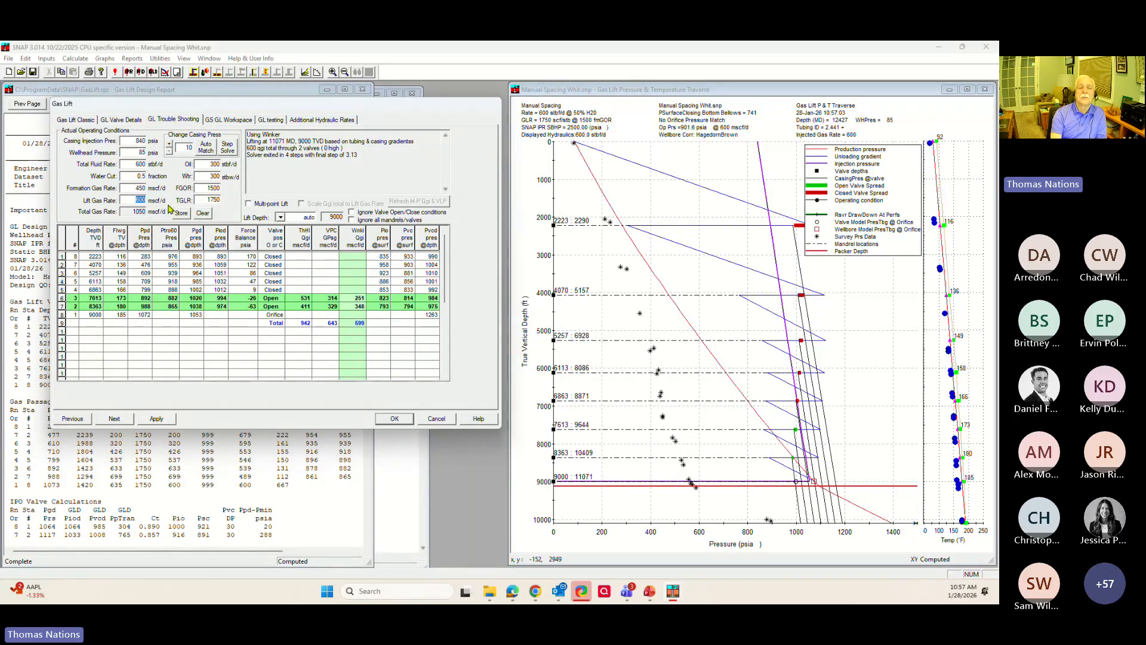
left_click(206, 149)
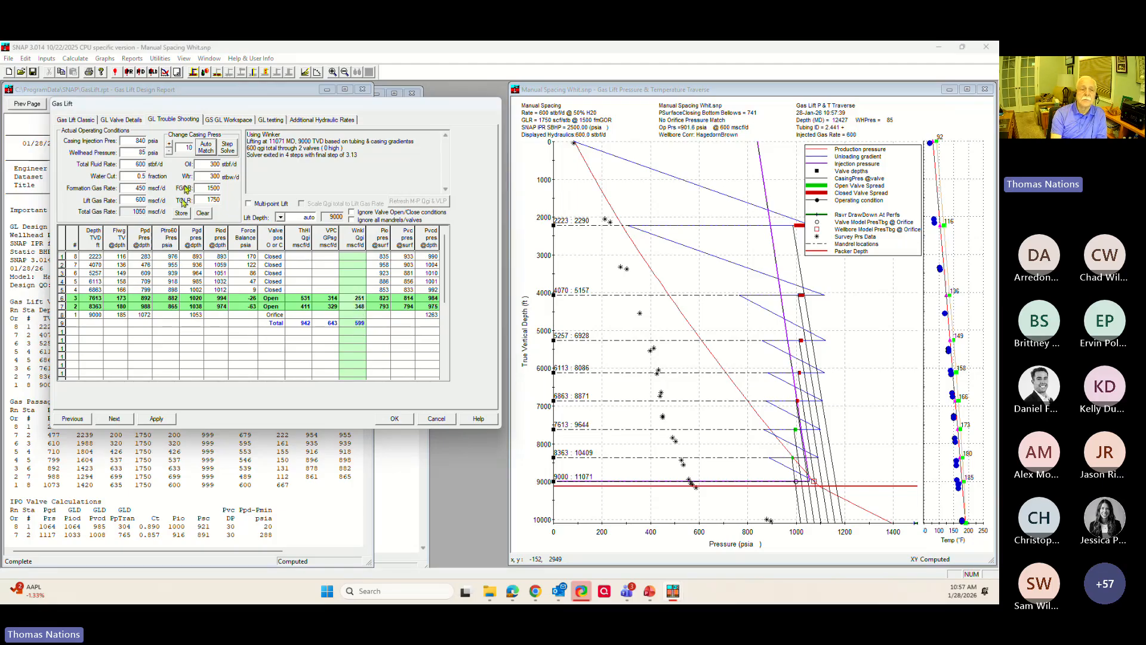
left_click(207, 145)
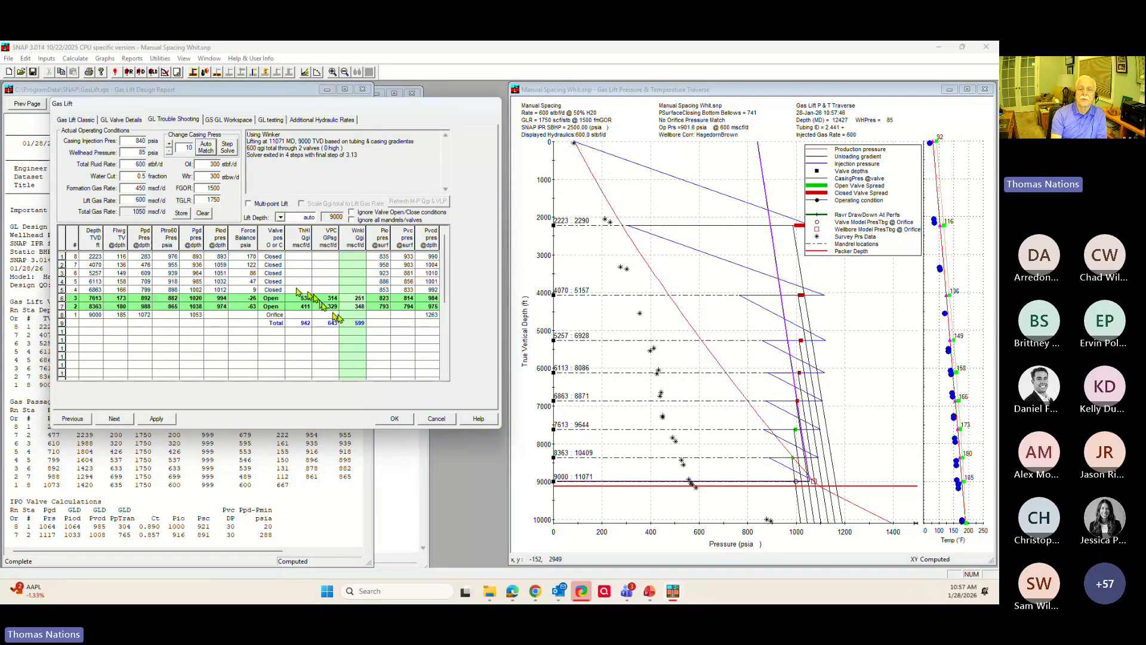
left_click(357, 323)
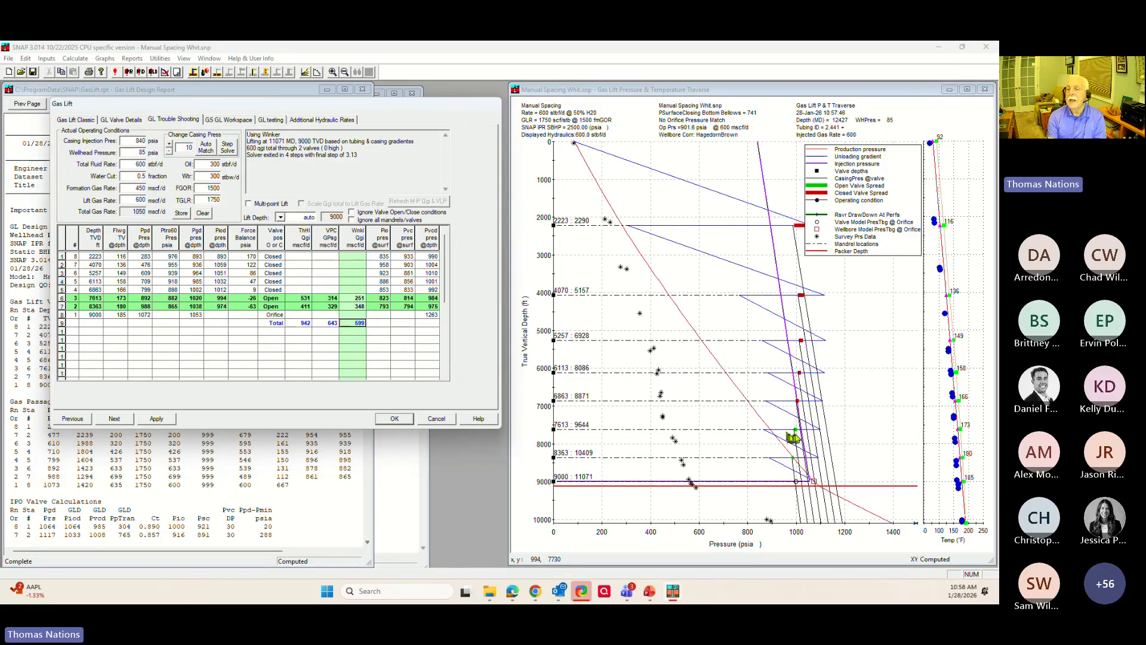
left_click(358, 299)
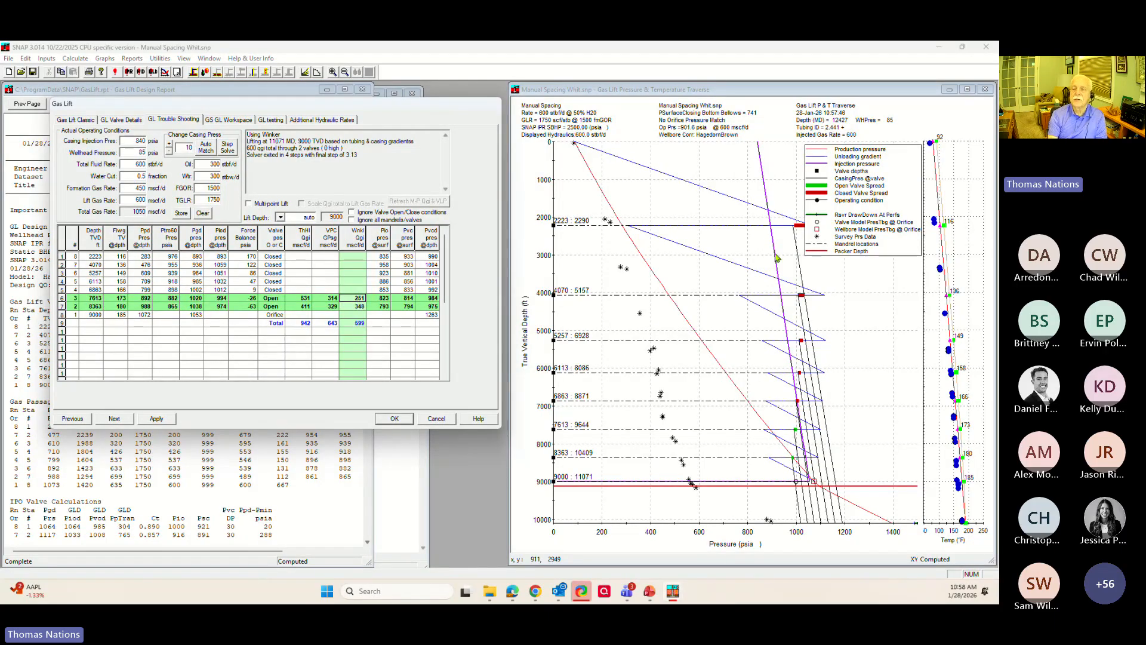
left_click(359, 323)
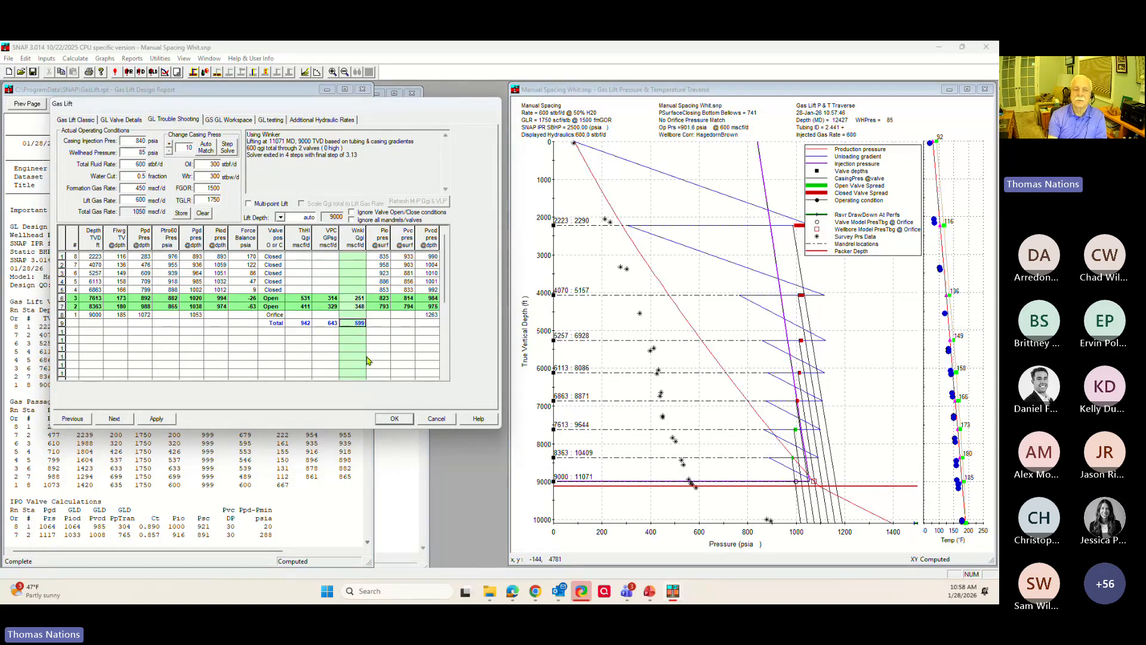
- Set the lift gas rate to 800 mscf/d and auto-match the casing injection pressure
left_click_drag(127, 200, 155, 200)
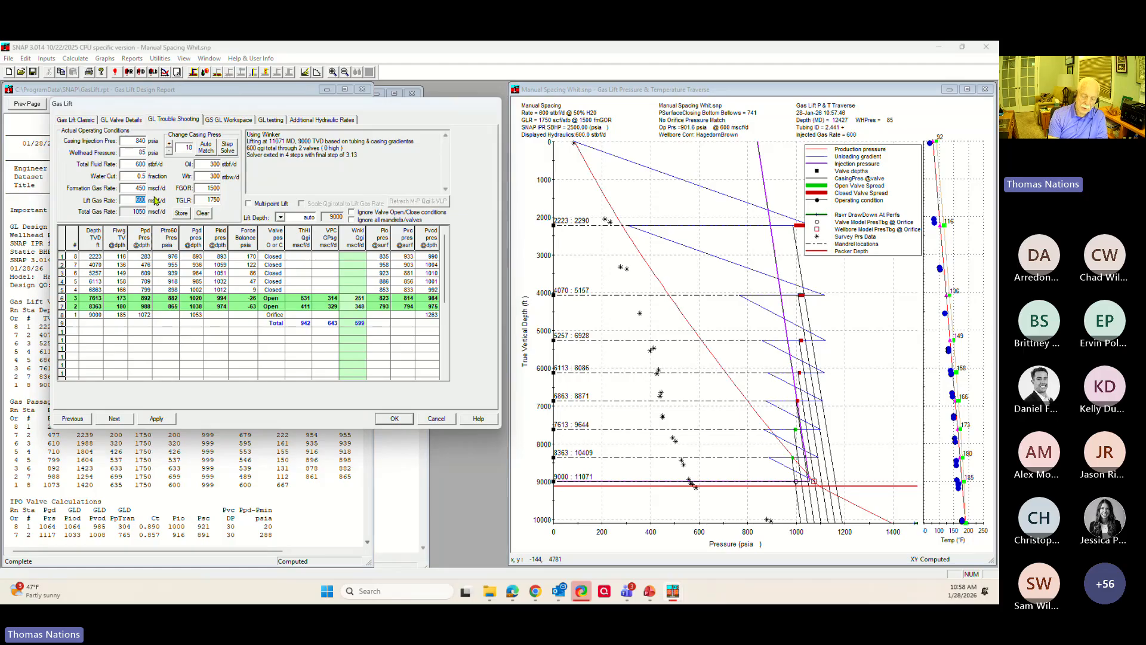
type("800")
left_click(206, 147)
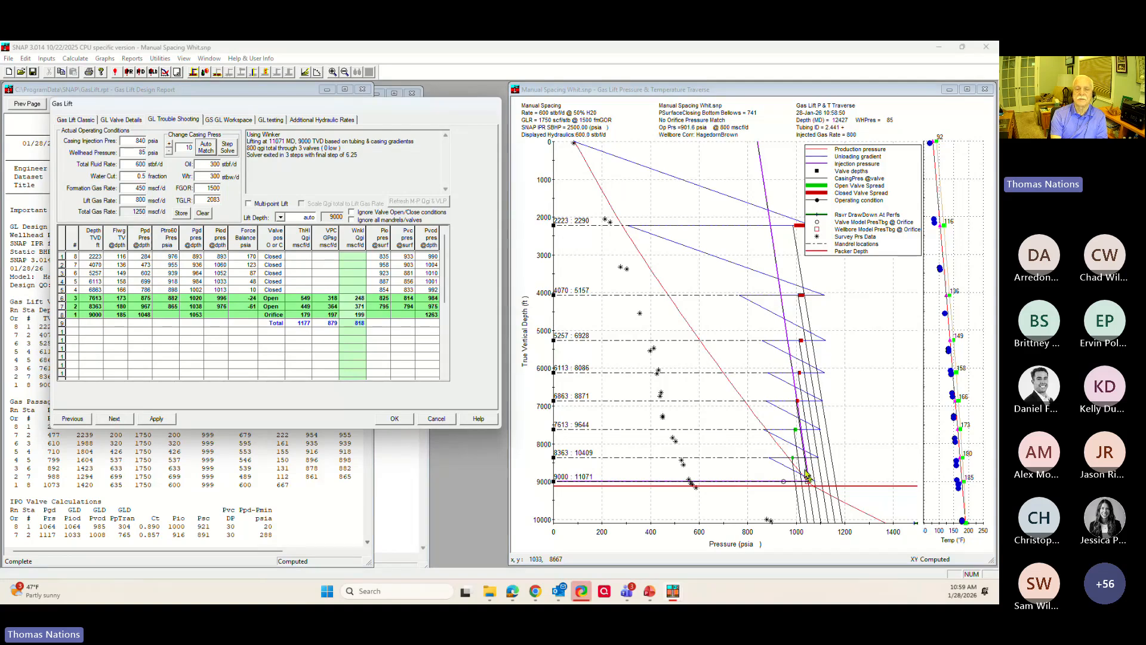
- Check the orifice's Wnkl gas rate and rerun the casing pressure match for the 800 mscf/d lift gas rate
left_click(353, 314)
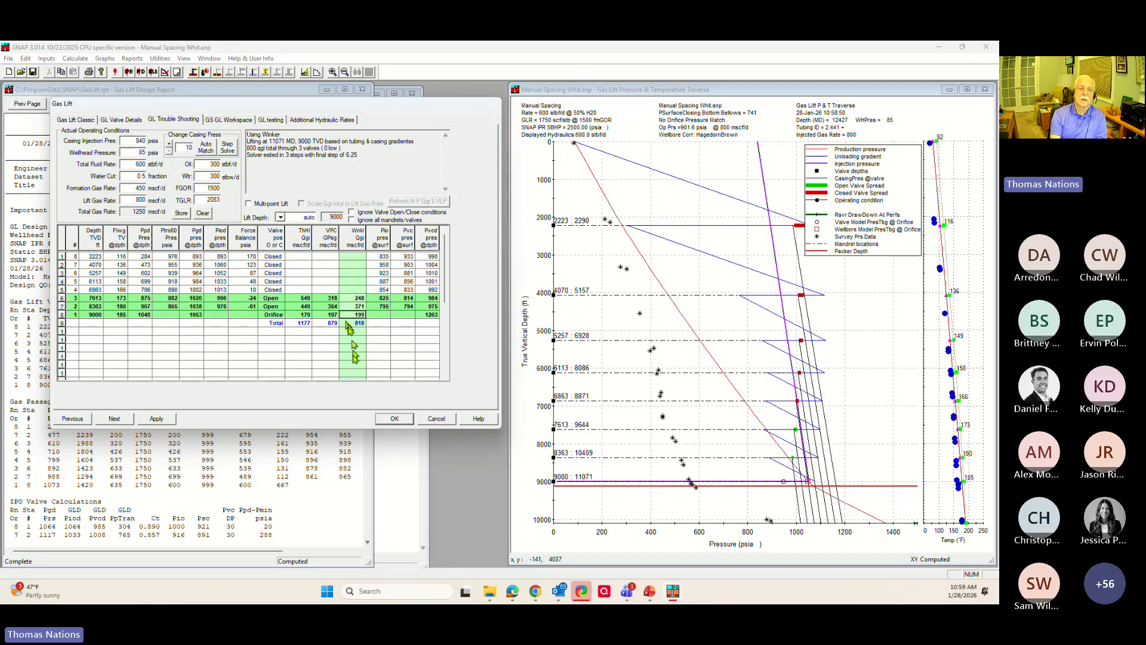
double_click(139, 199)
left_click(207, 147)
left_click(211, 147)
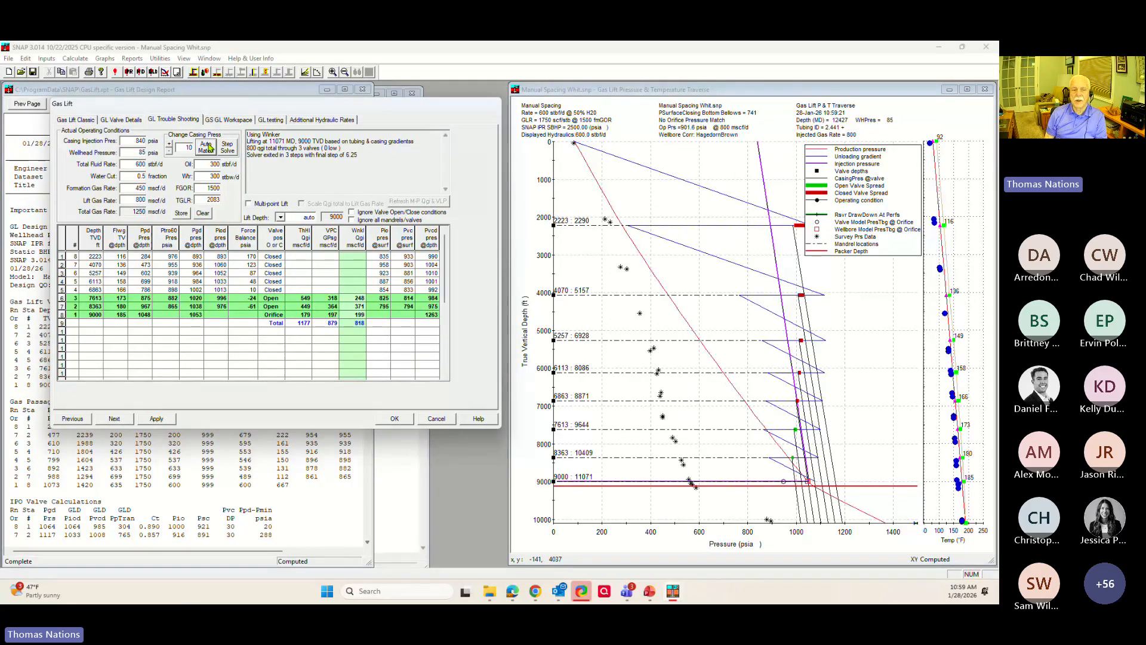
left_click_drag(377, 107, 351, 105)
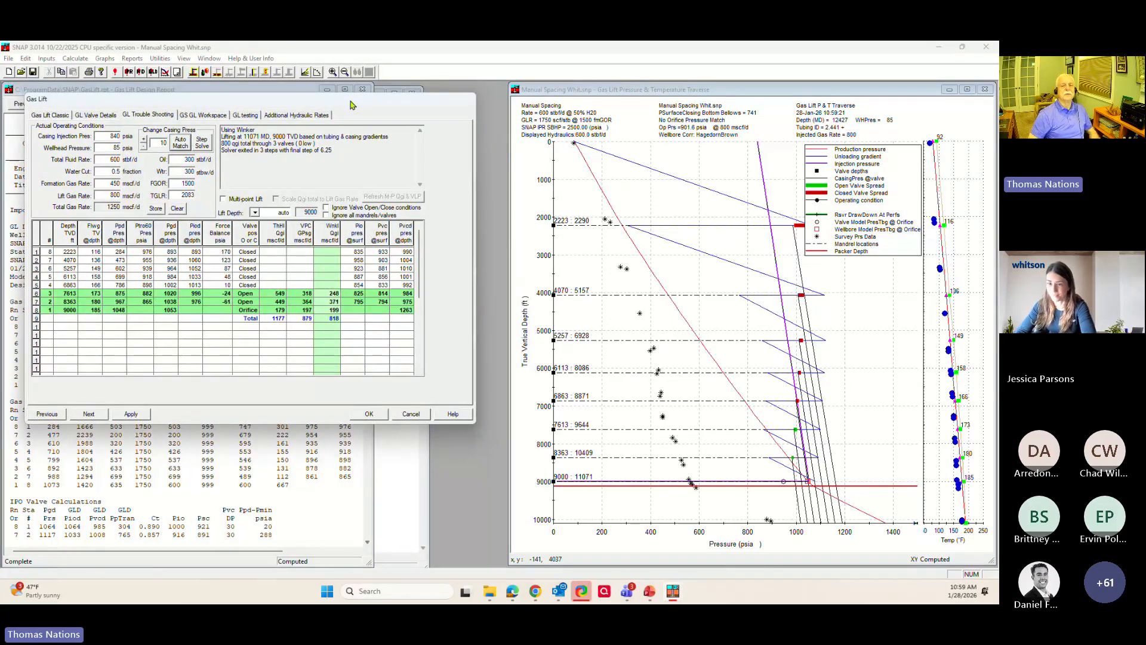